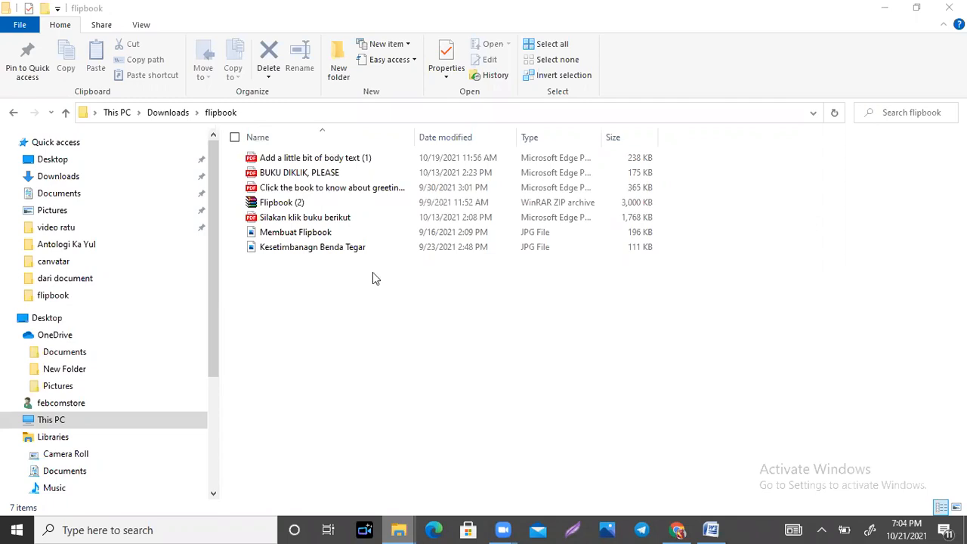
Step: Open index.html from the Flipbook (2) archive, dismissing the licence reminder
{"action": "left_click", "coordinate": [335, 204]}
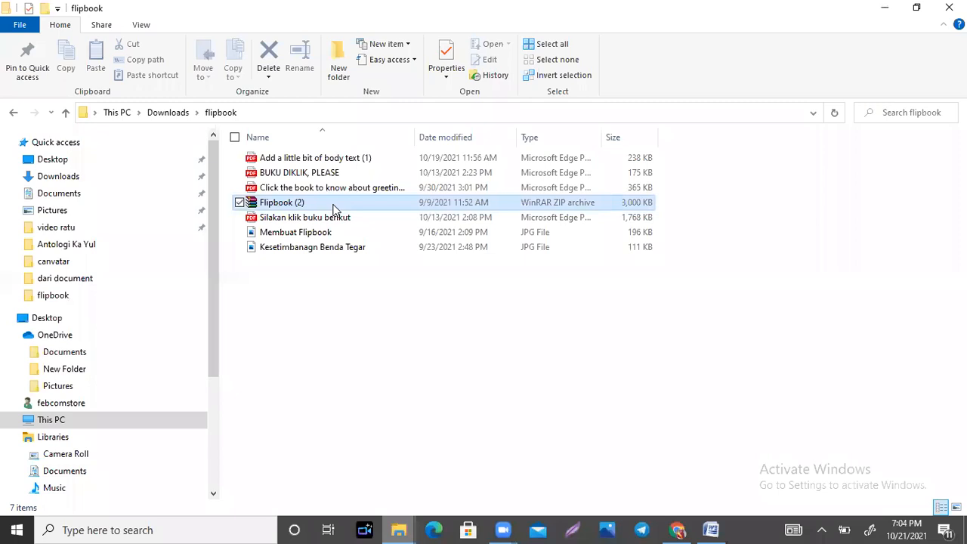
{"action": "double_click", "coordinate": [335, 205]}
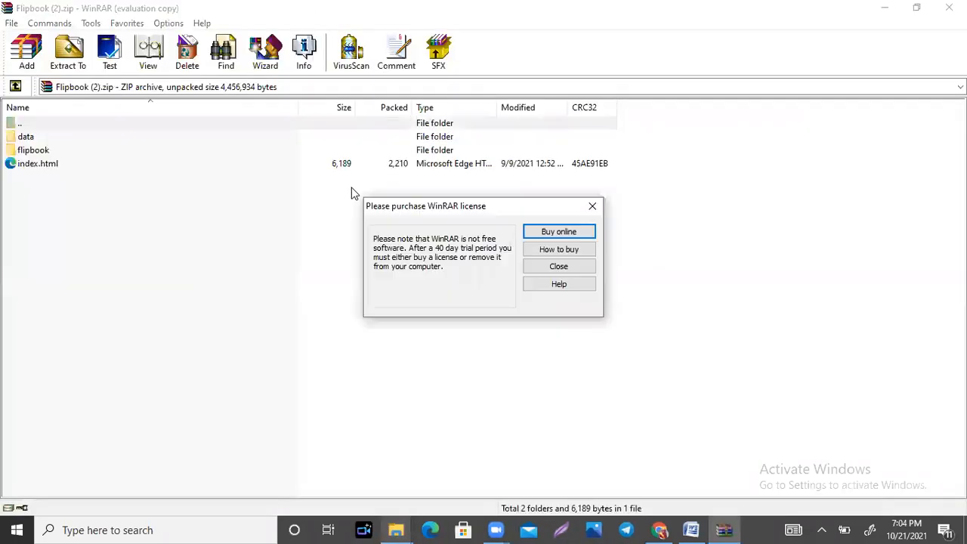
{"action": "left_click", "coordinate": [592, 207]}
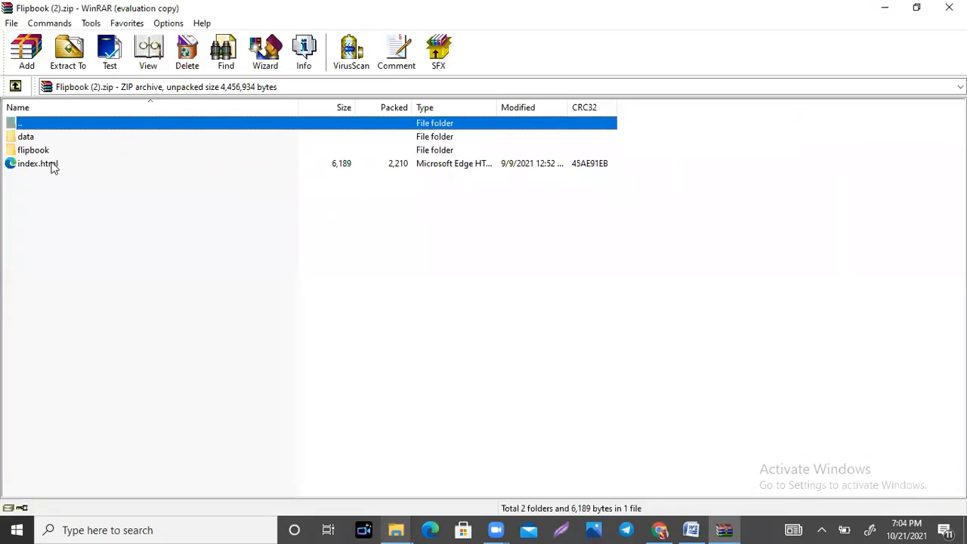
{"action": "double_click", "coordinate": [53, 165]}
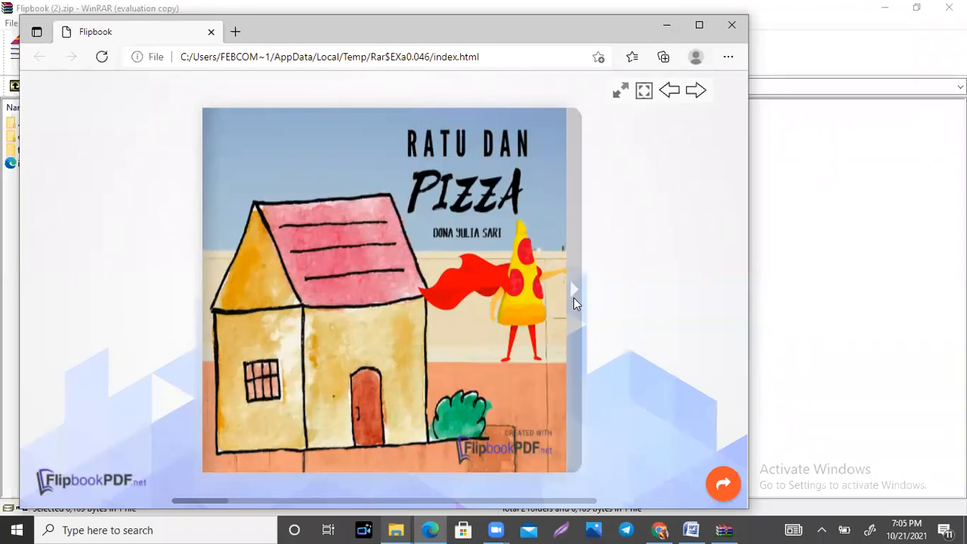
Step: Page forward through the Ratu dan Pizza flipbook from its cover to the closing story spread
{"action": "left_click", "coordinate": [575, 299]}
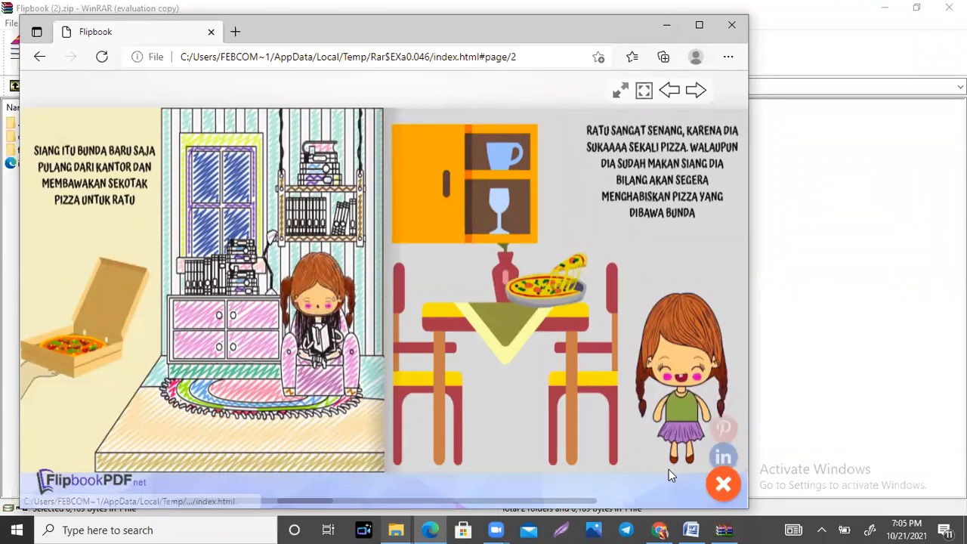
{"action": "left_click", "coordinate": [678, 443]}
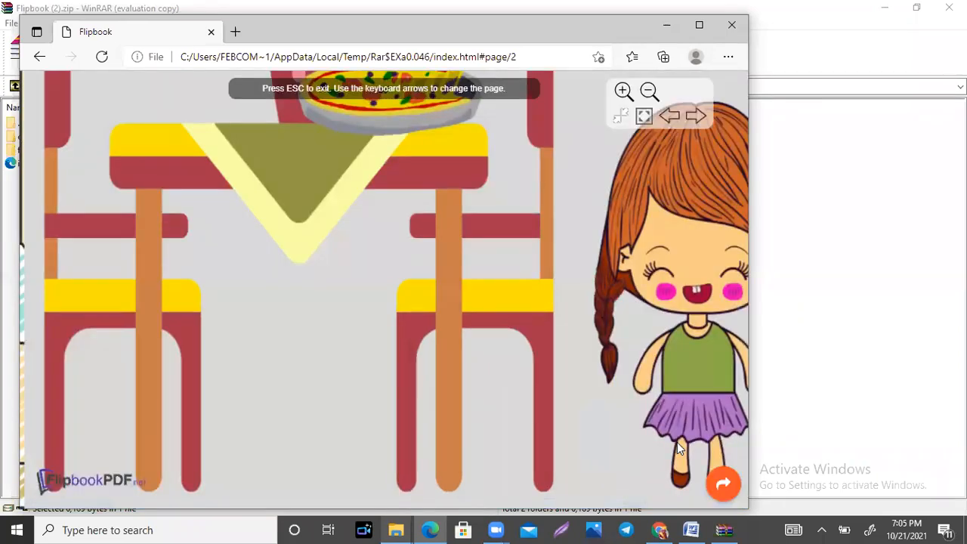
{"action": "left_click", "coordinate": [729, 454]}
{"action": "left_click", "coordinate": [729, 454]}
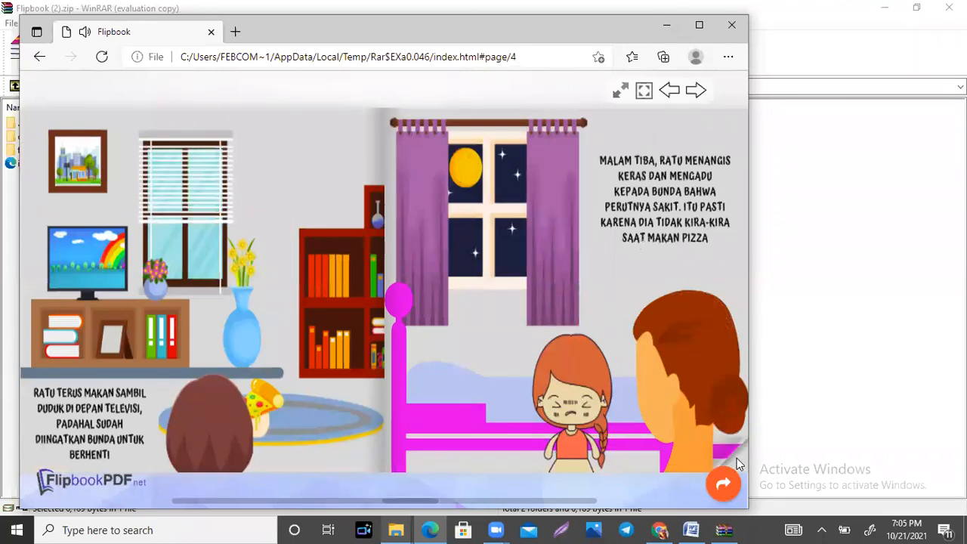
{"action": "left_click", "coordinate": [736, 458]}
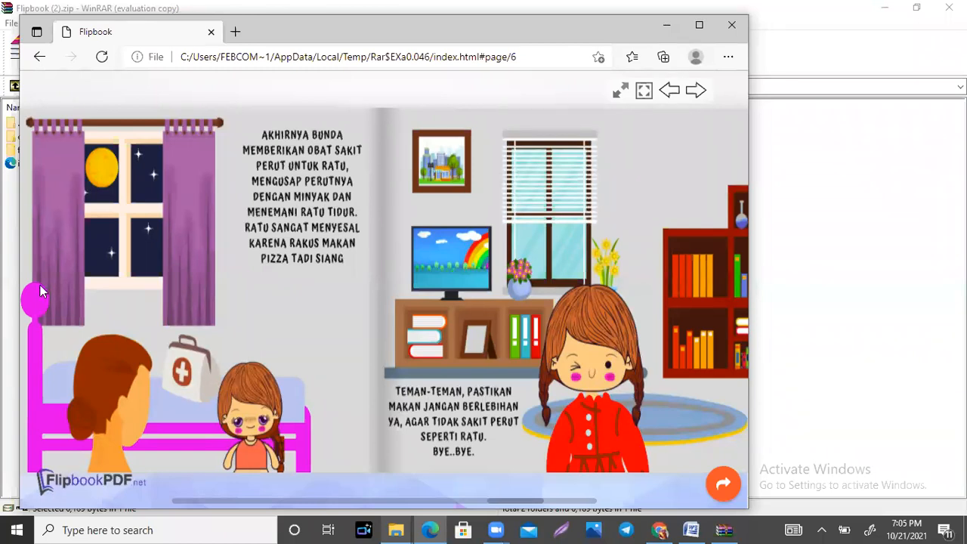
Step: Page back through the Ratu dan Pizza flipbook to its cover
{"action": "left_click", "coordinate": [31, 458]}
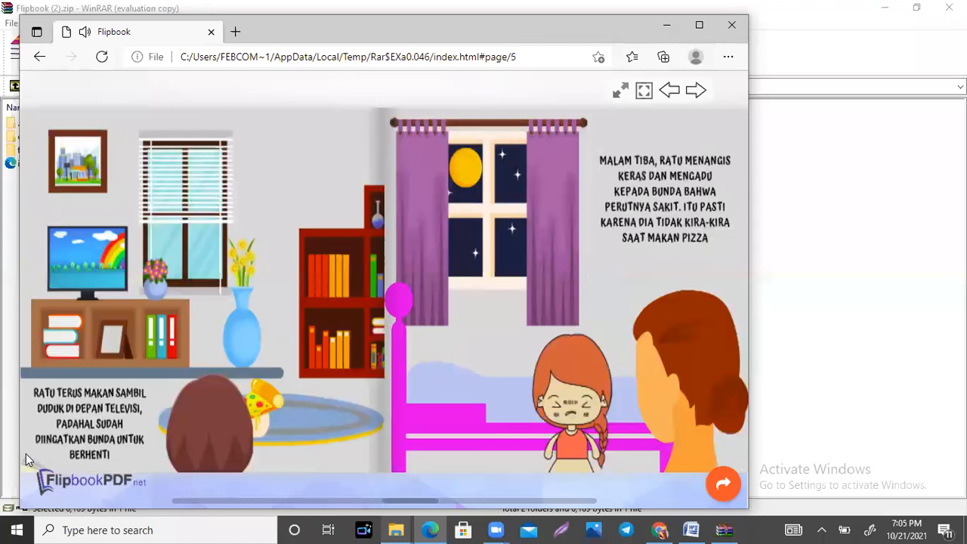
{"action": "left_click", "coordinate": [28, 459]}
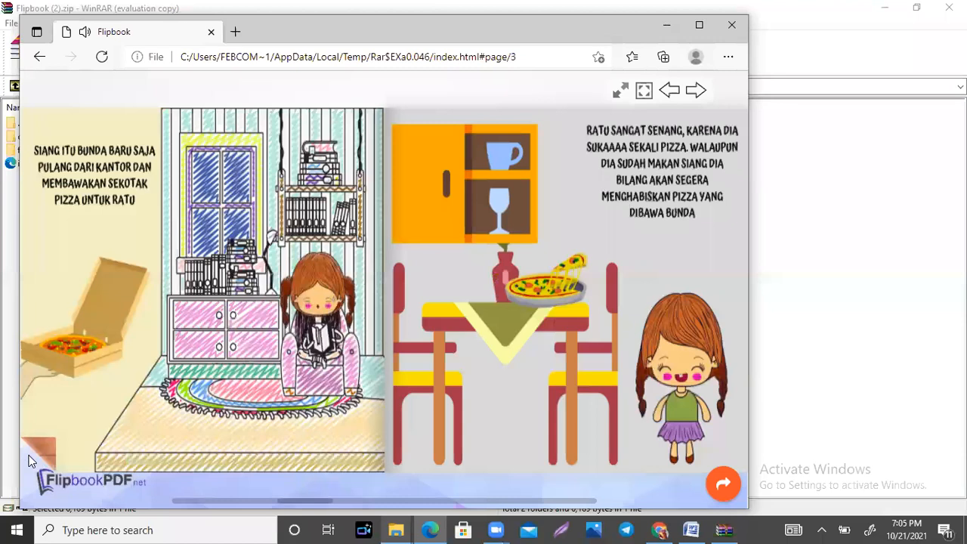
{"action": "left_click", "coordinate": [30, 461]}
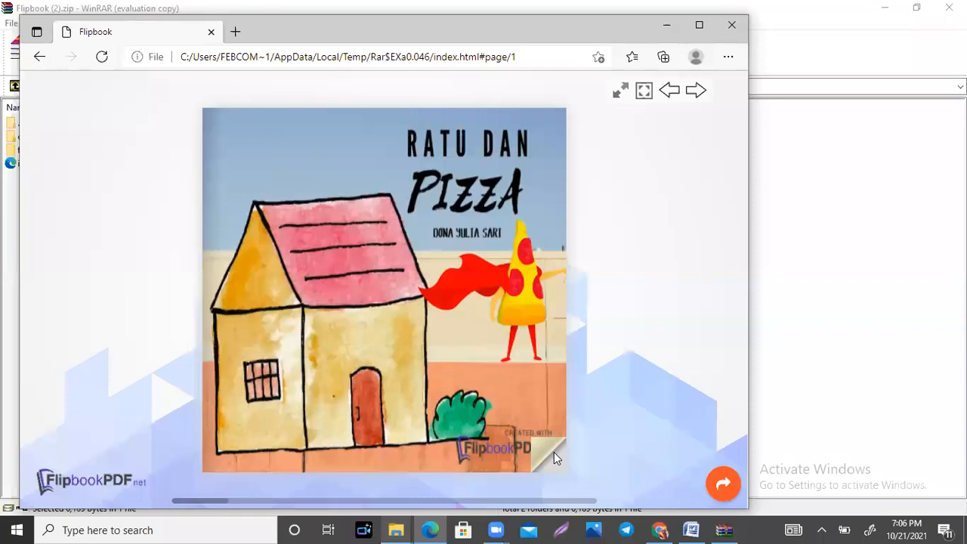
Step: Page through the Ratu dan Pizza flipbook once more to its closing story spread and close its window
{"action": "left_click", "coordinate": [554, 452]}
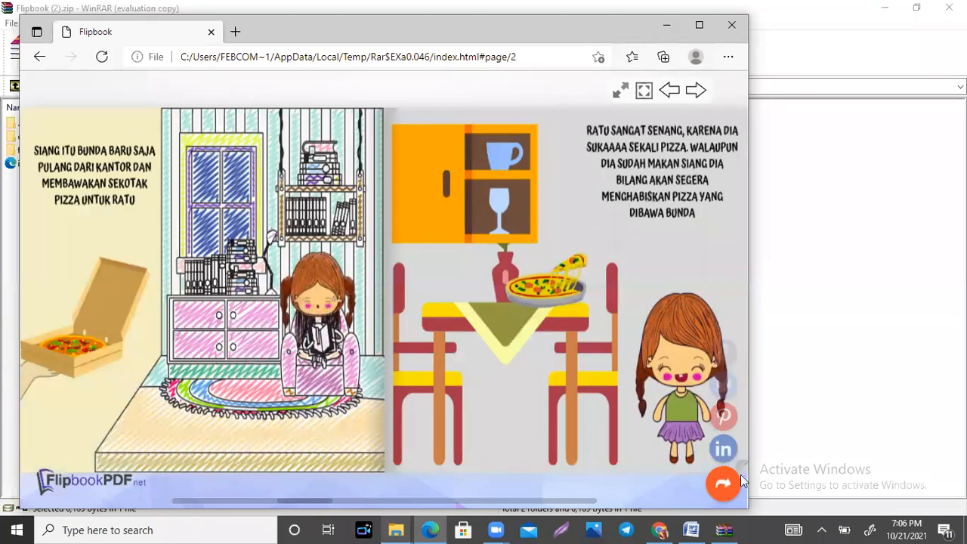
{"action": "left_click", "coordinate": [740, 454]}
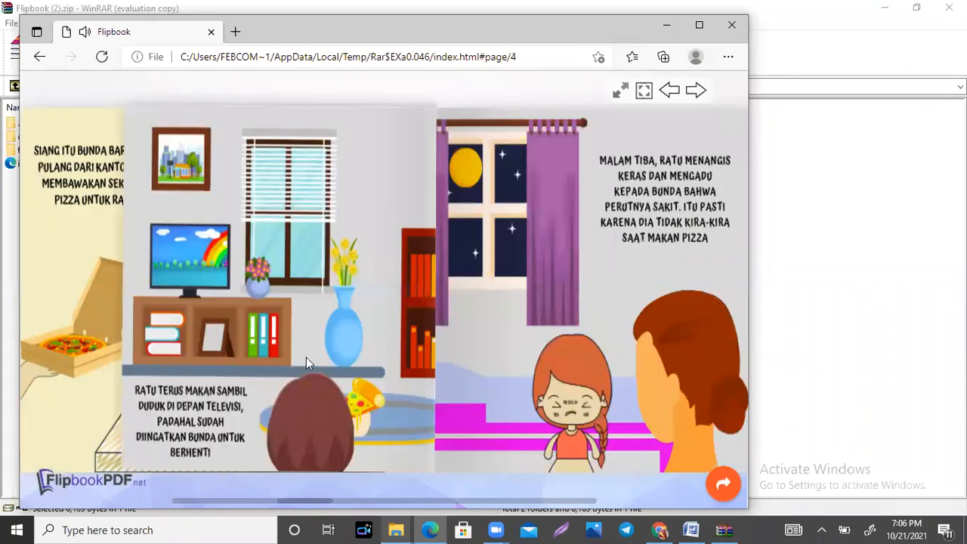
{"action": "left_click", "coordinate": [740, 463]}
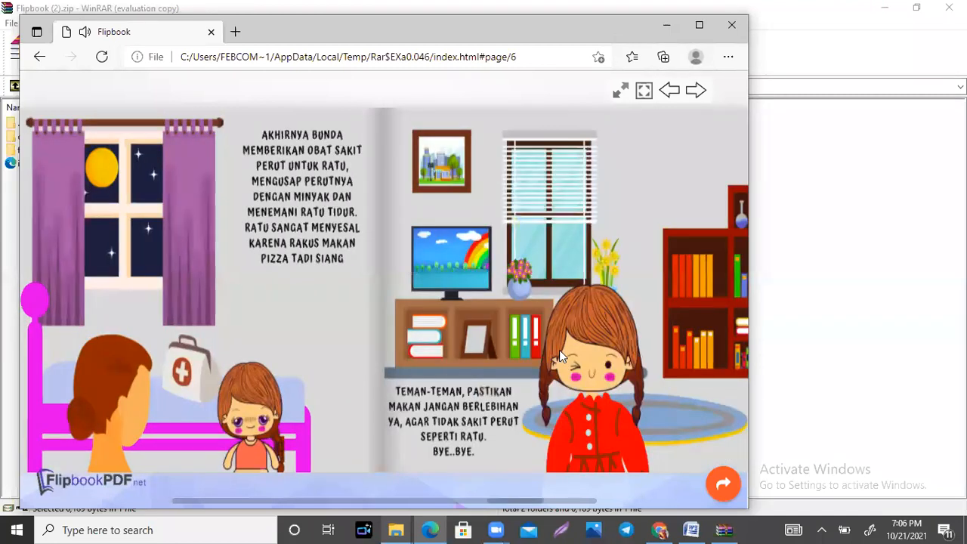
{"action": "left_click", "coordinate": [726, 490]}
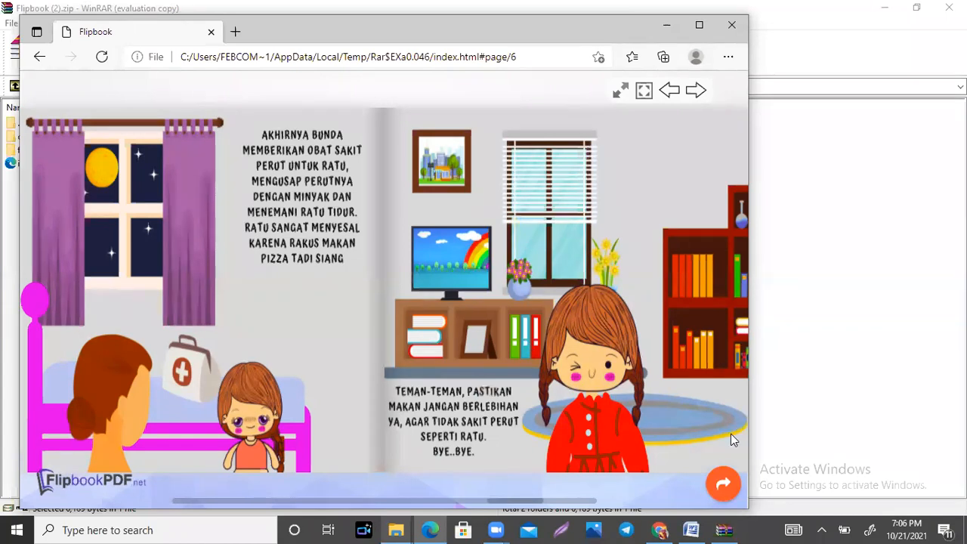
{"action": "left_click", "coordinate": [730, 27]}
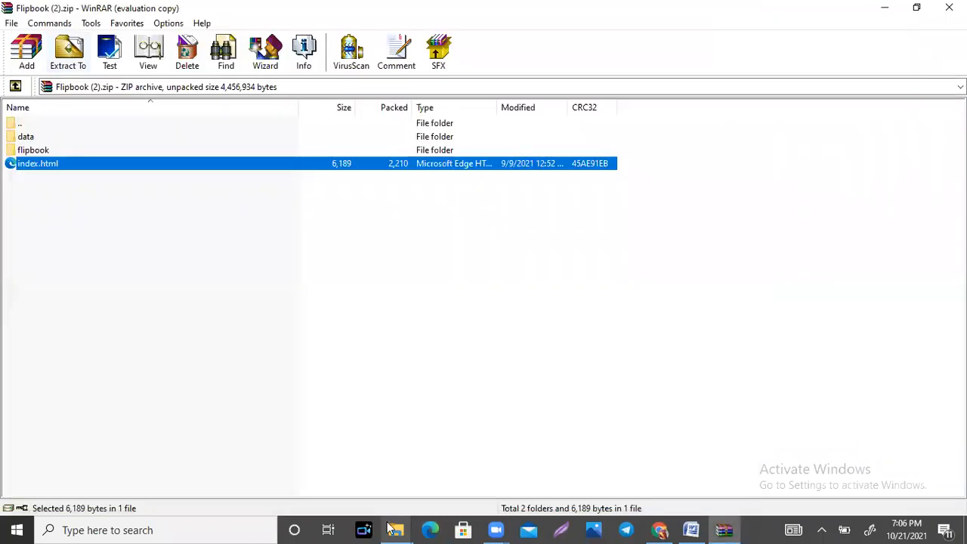
Step: Open the "Add a little bit of body text (1)" PDF from the flipbook folder and follow its purple book link
{"action": "mouse_move", "coordinate": [396, 529]}
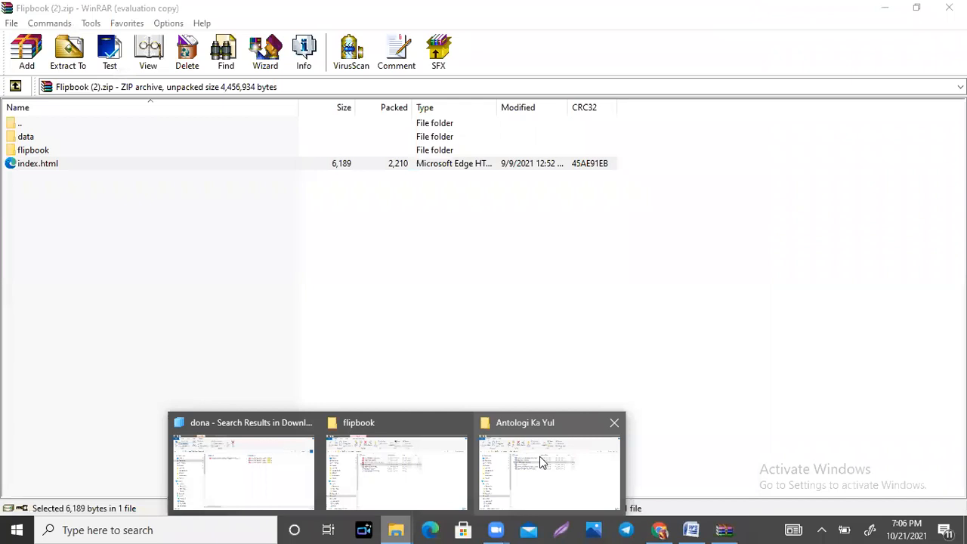
{"action": "left_click", "coordinate": [542, 460]}
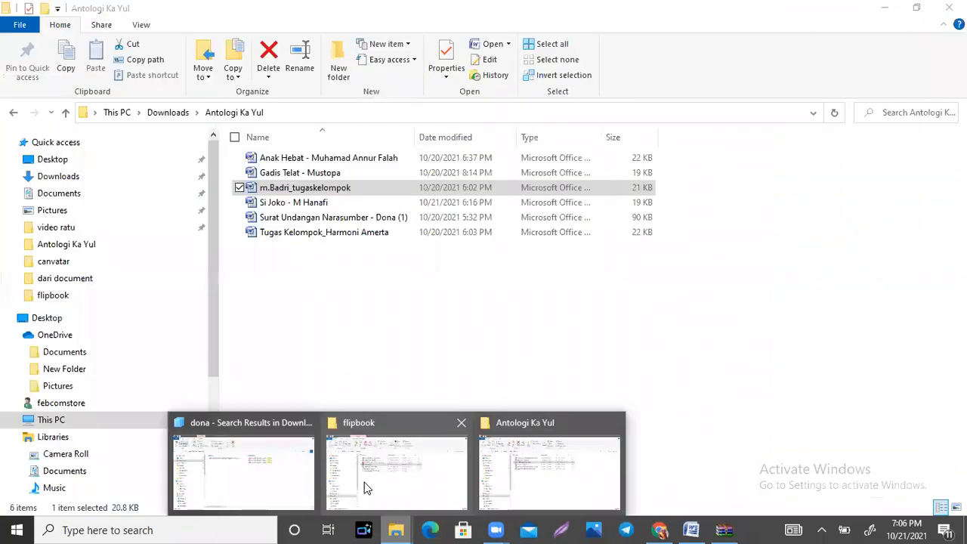
{"action": "left_click", "coordinate": [364, 483]}
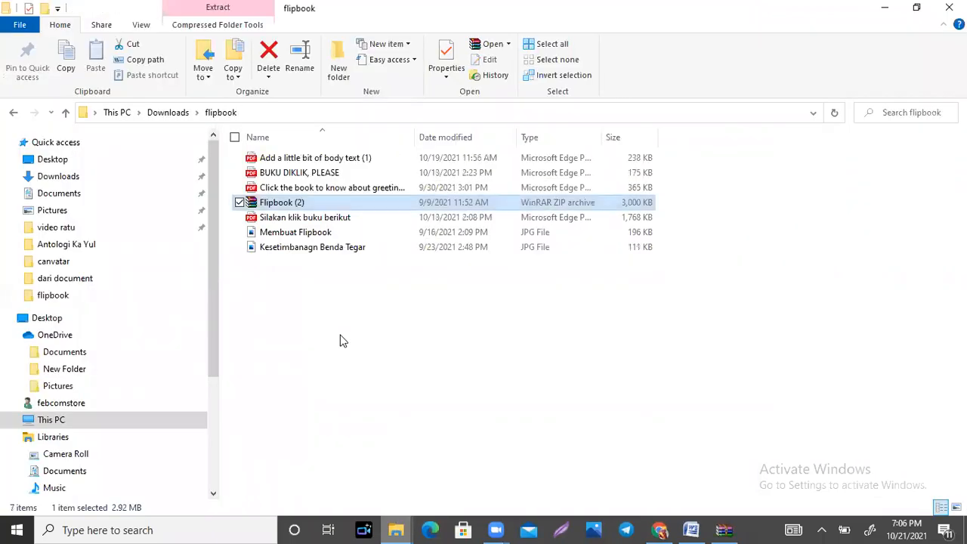
{"action": "double_click", "coordinate": [324, 158]}
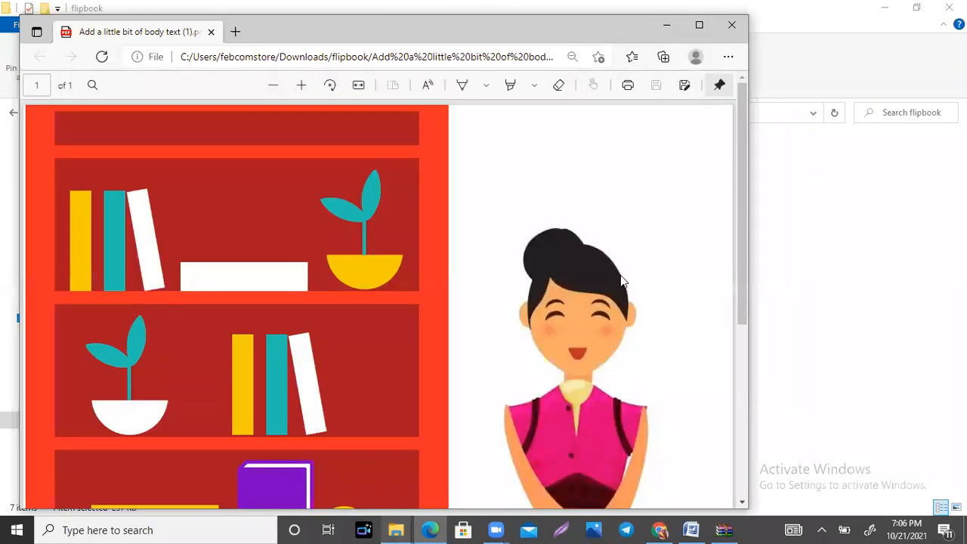
{"action": "scroll", "coordinate": [620, 281], "scroll_direction": "down", "scroll_amount": 5}
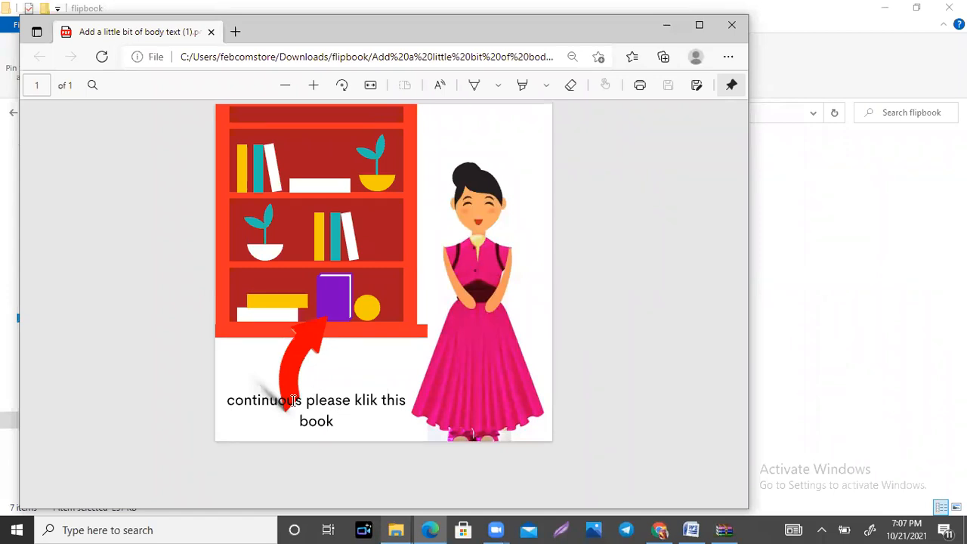
{"action": "left_click", "coordinate": [337, 312]}
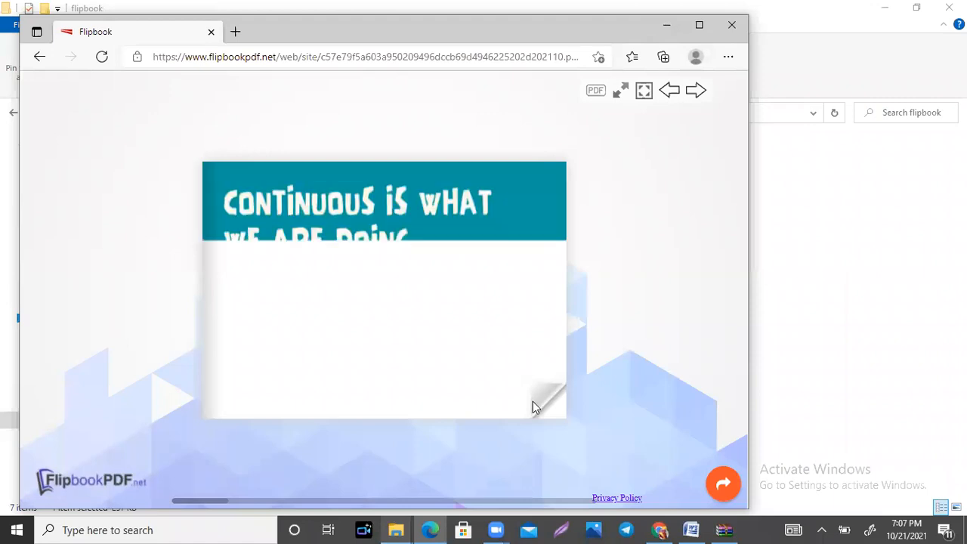
Step: Page forward to the Future Continuous spread of the online flipbook and back to its cover
{"action": "left_click", "coordinate": [533, 407]}
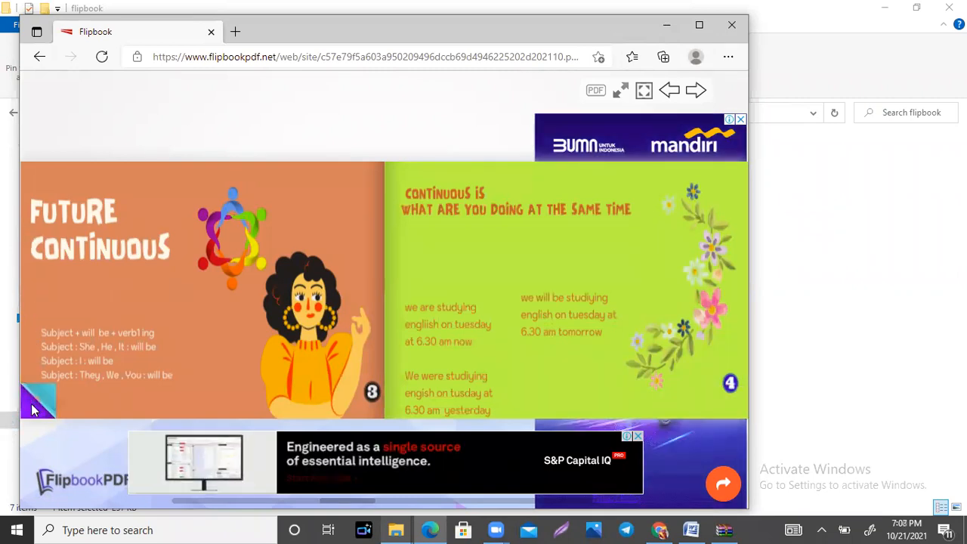
{"action": "left_click", "coordinate": [31, 404]}
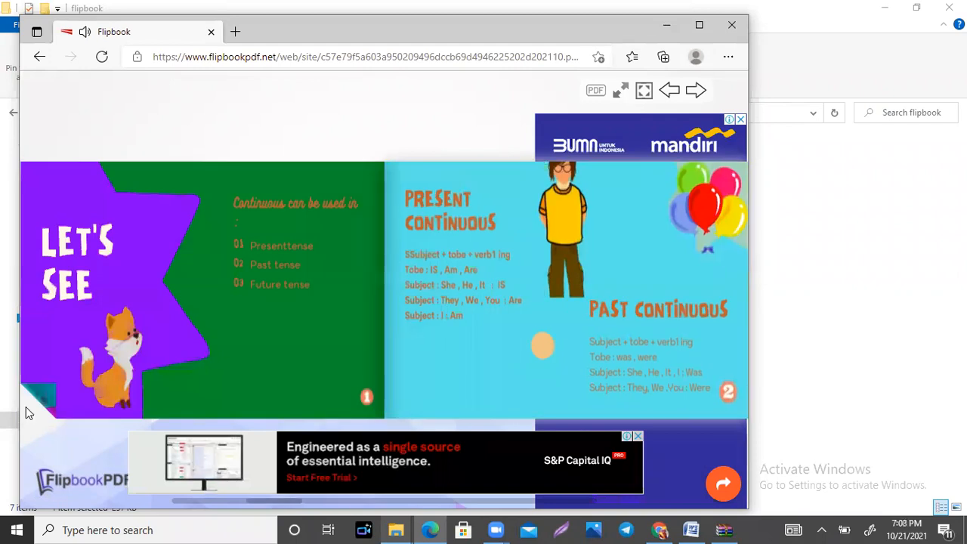
{"action": "left_click", "coordinate": [25, 407]}
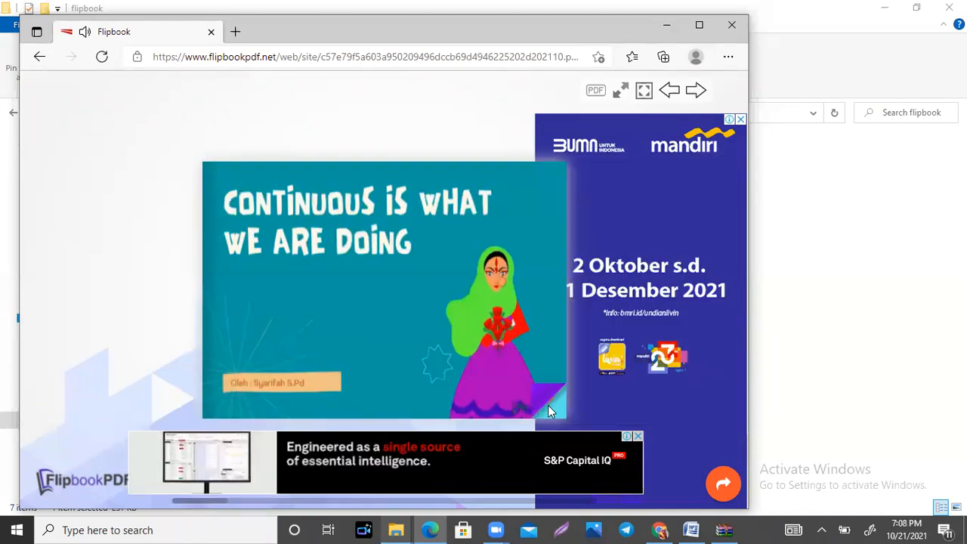
Step: Page through the continuous tense flipbook from its cover to the Thank You page
{"action": "left_click", "coordinate": [386, 387]}
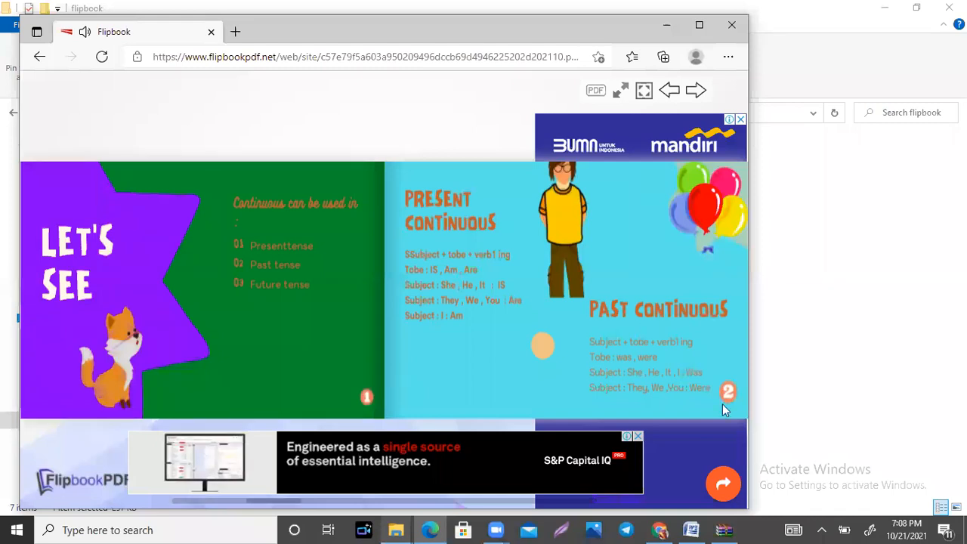
{"action": "left_click", "coordinate": [400, 381]}
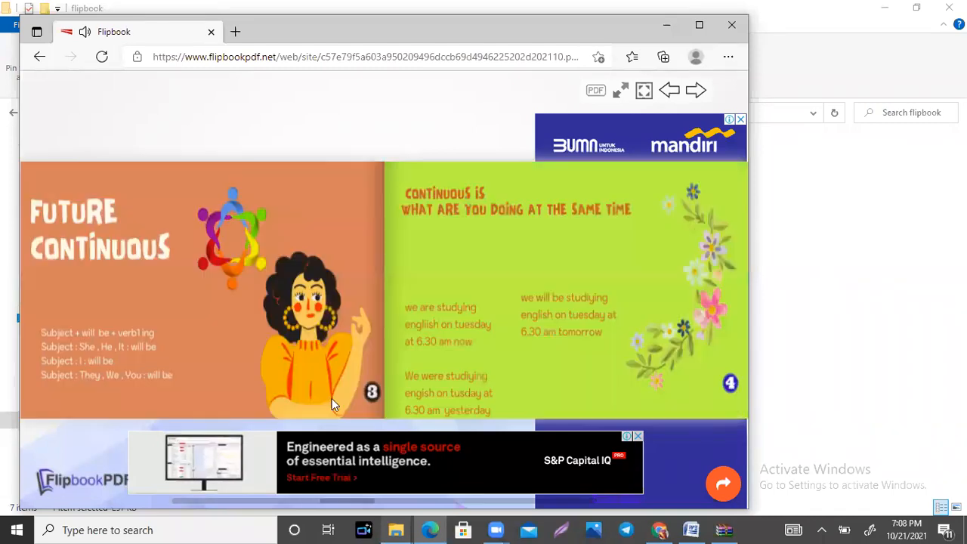
{"action": "left_click", "coordinate": [735, 408]}
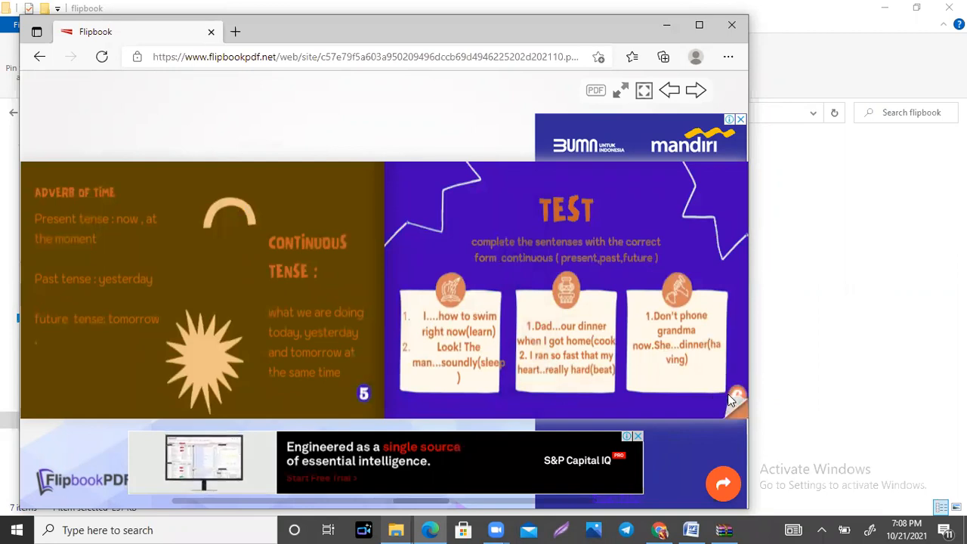
{"action": "left_click", "coordinate": [566, 363]}
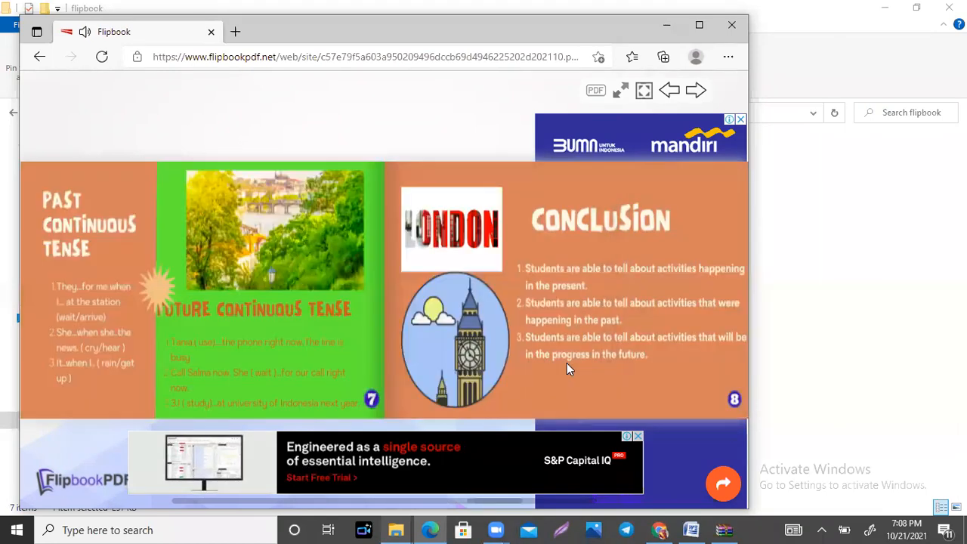
{"action": "left_click", "coordinate": [733, 398]}
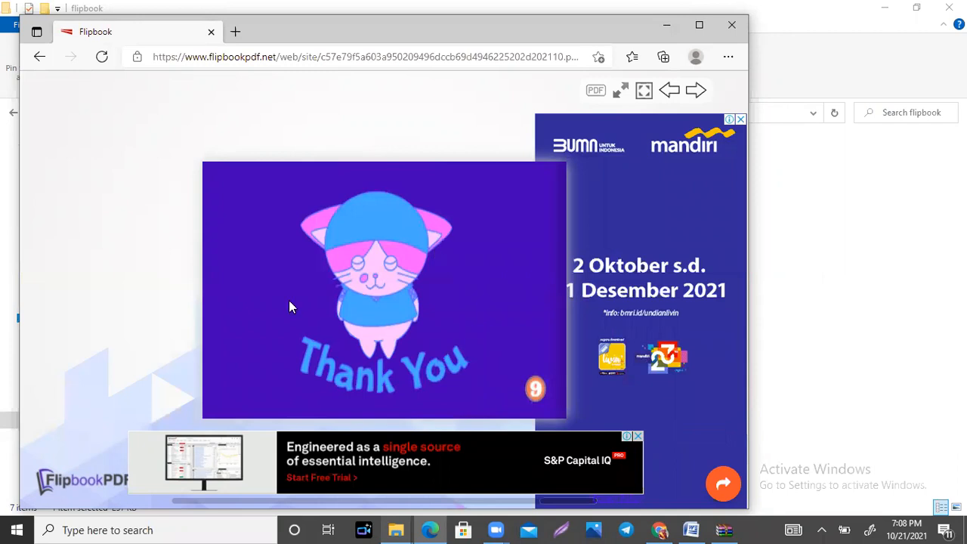
Step: Page back from the Thank You page to the Test spread and close the flipbook window
{"action": "mouse_move", "coordinate": [201, 389]}
{"action": "left_click", "coordinate": [205, 399]}
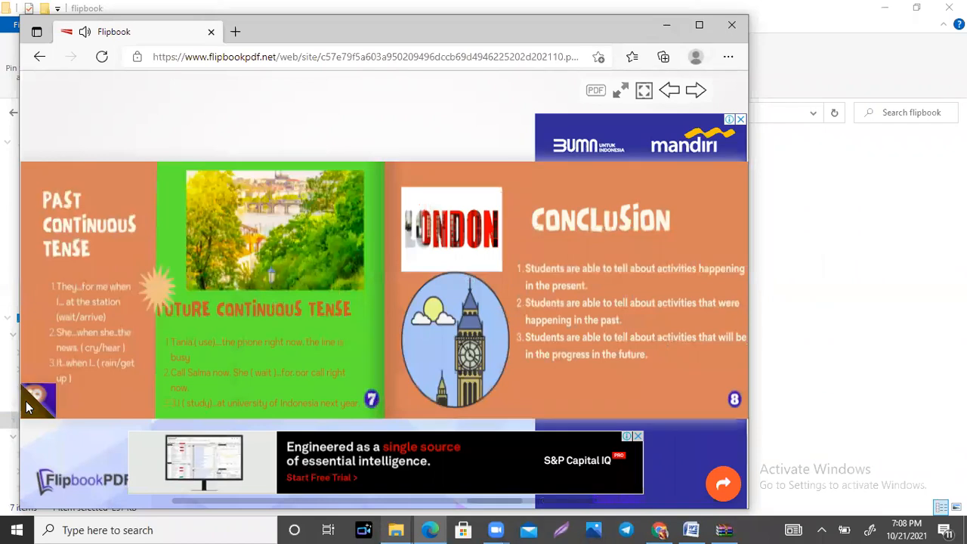
{"action": "left_click", "coordinate": [25, 401]}
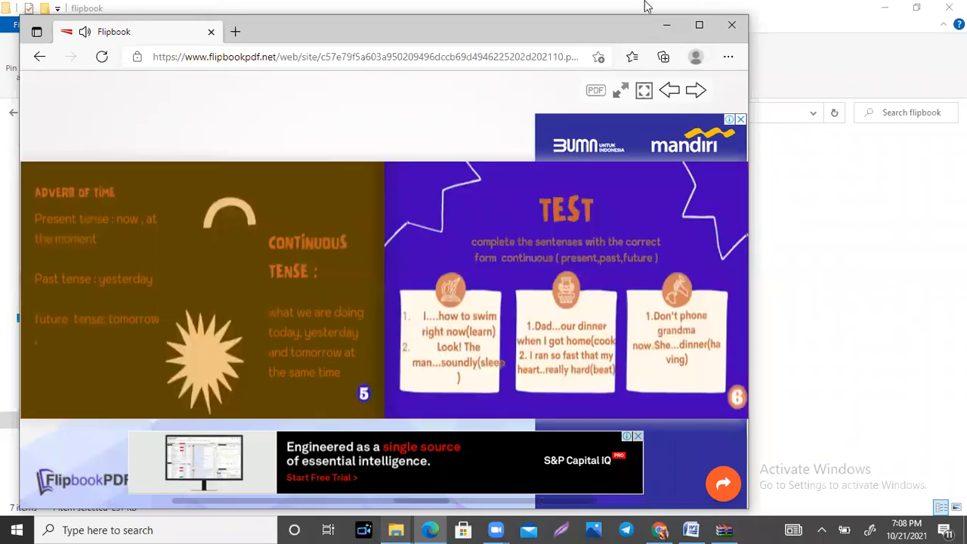
{"action": "left_click", "coordinate": [739, 29]}
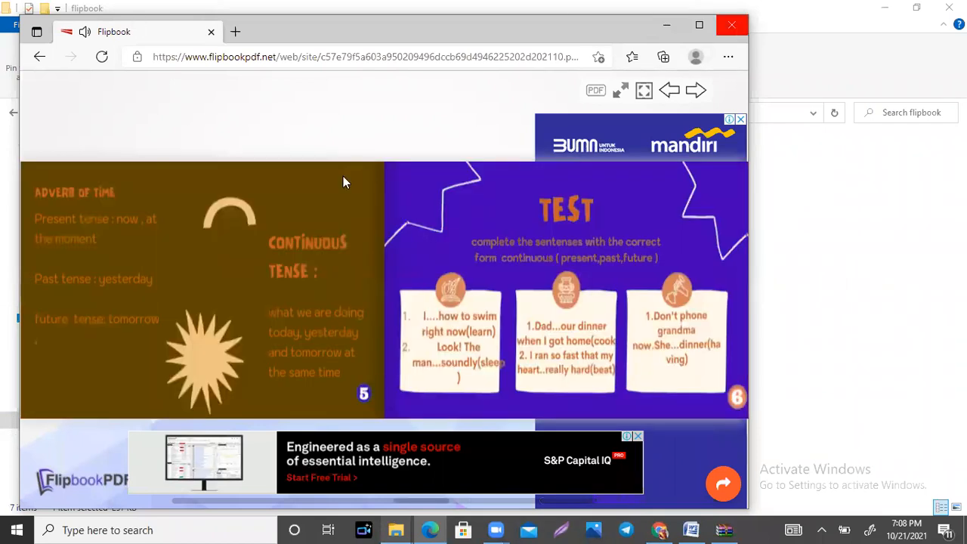
Step: Open the "BUKU DIKLIK, PLEASE" PDF from the flipbook folder and fit more of its page in view
{"action": "left_click", "coordinate": [317, 174]}
{"action": "double_click", "coordinate": [318, 173]}
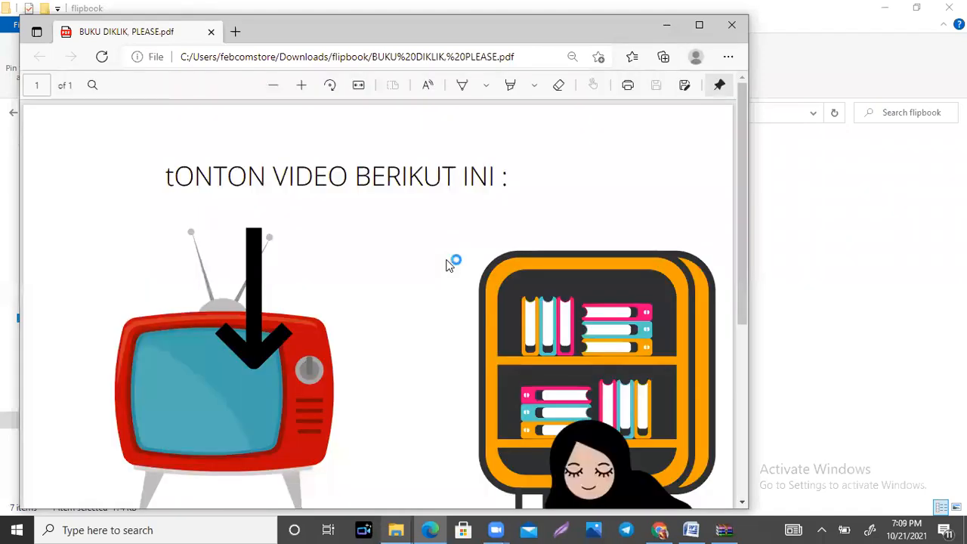
{"action": "scroll", "coordinate": [446, 266], "scroll_direction": "down", "scroll_amount": 3}
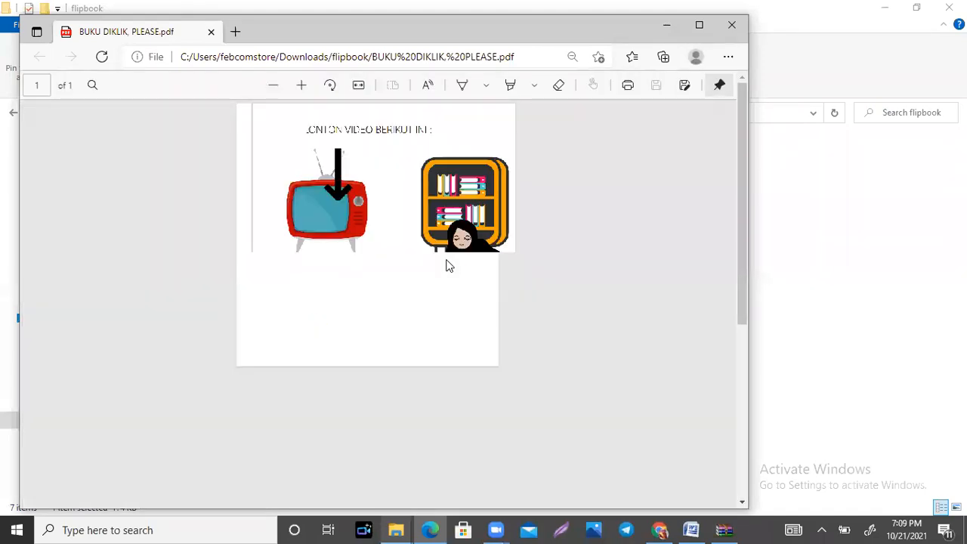
Step: Open the YouTube video linked from the television picture in the PDF and return to the PDF page
{"action": "scroll", "coordinate": [446, 266], "scroll_direction": "up", "scroll_amount": 1}
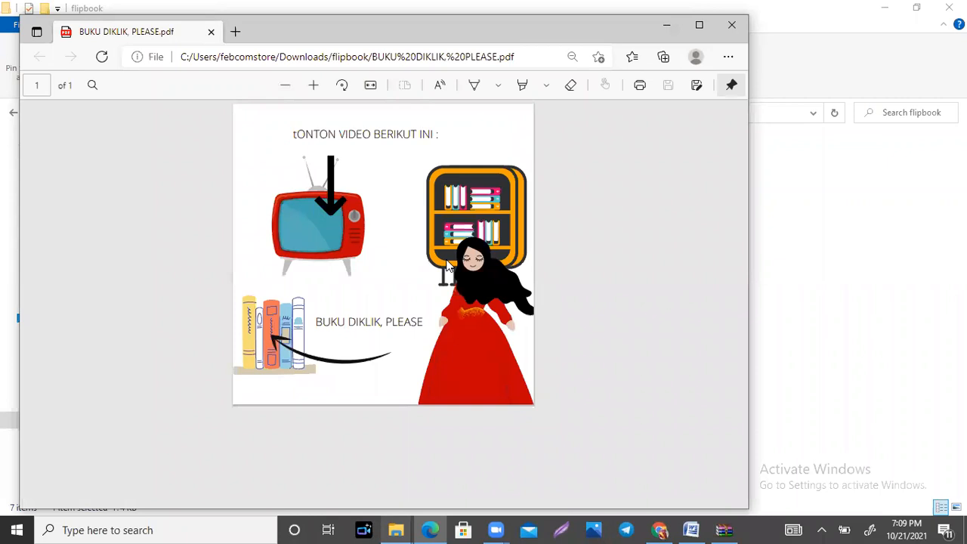
{"action": "scroll", "coordinate": [447, 265], "scroll_direction": "up", "scroll_amount": 1}
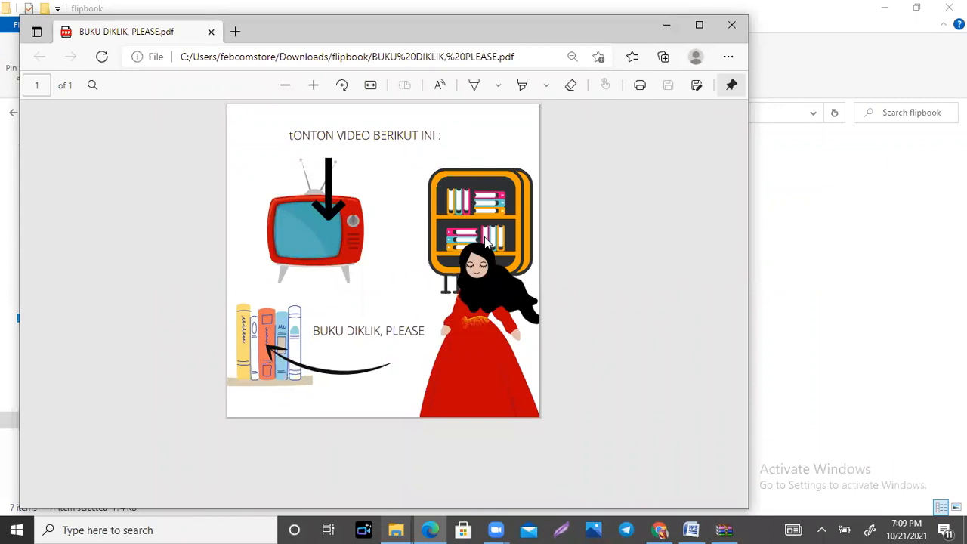
{"action": "scroll", "coordinate": [485, 237], "scroll_direction": "up", "scroll_amount": 1}
{"action": "scroll", "coordinate": [485, 242], "scroll_direction": "up", "scroll_amount": 1}
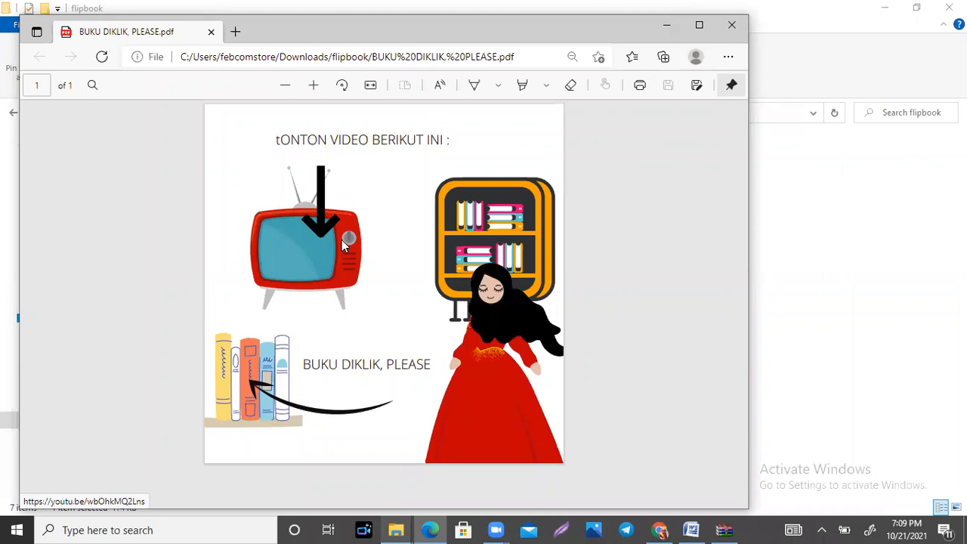
{"action": "left_click", "coordinate": [287, 260]}
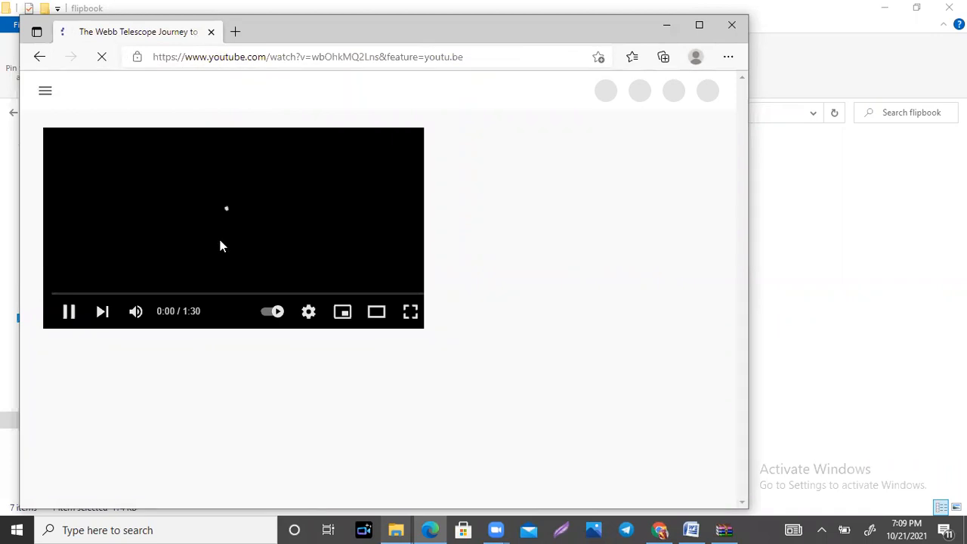
{"action": "left_click", "coordinate": [38, 59]}
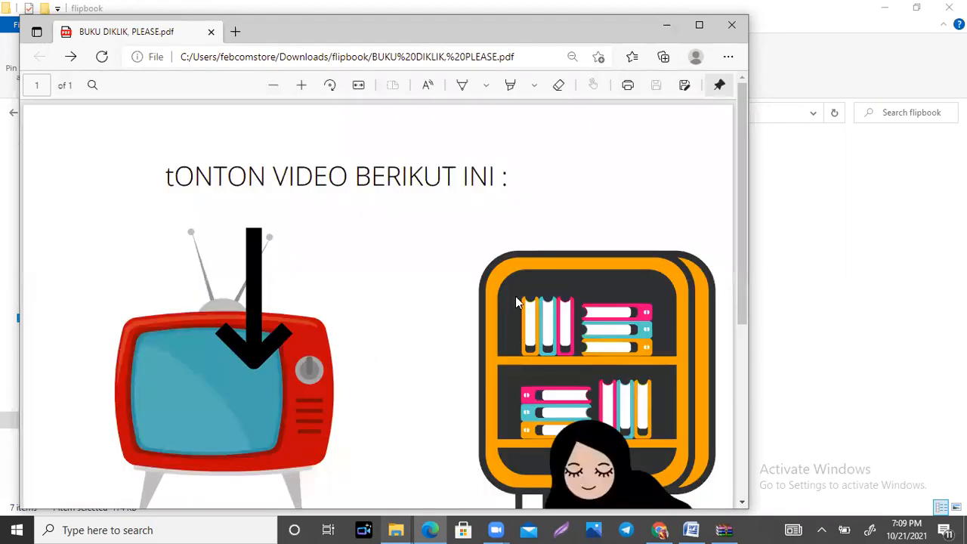
Step: Open the Space flipbook linked from the row of books in the PDF and page forward from its title spread
{"action": "scroll", "coordinate": [517, 303], "scroll_direction": "down", "scroll_amount": 5}
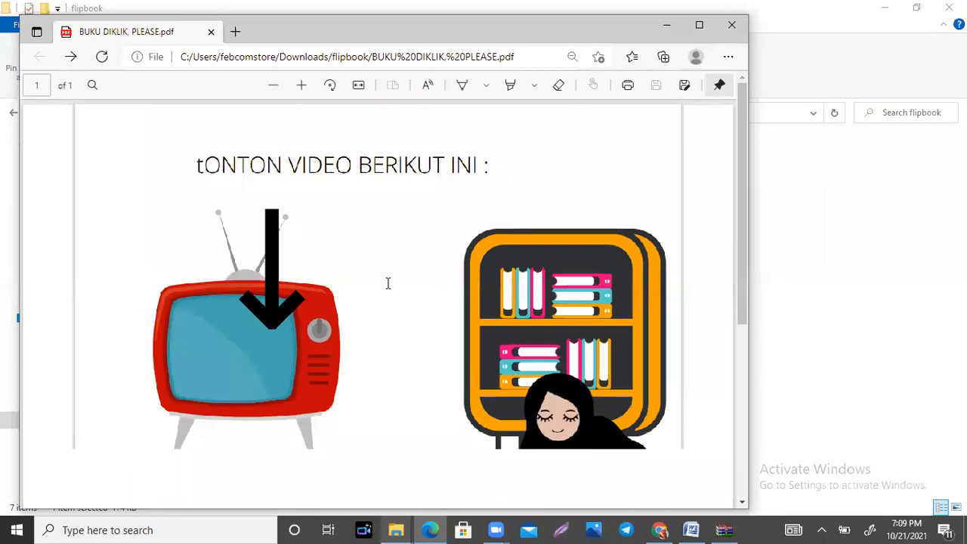
{"action": "left_click", "coordinate": [300, 292]}
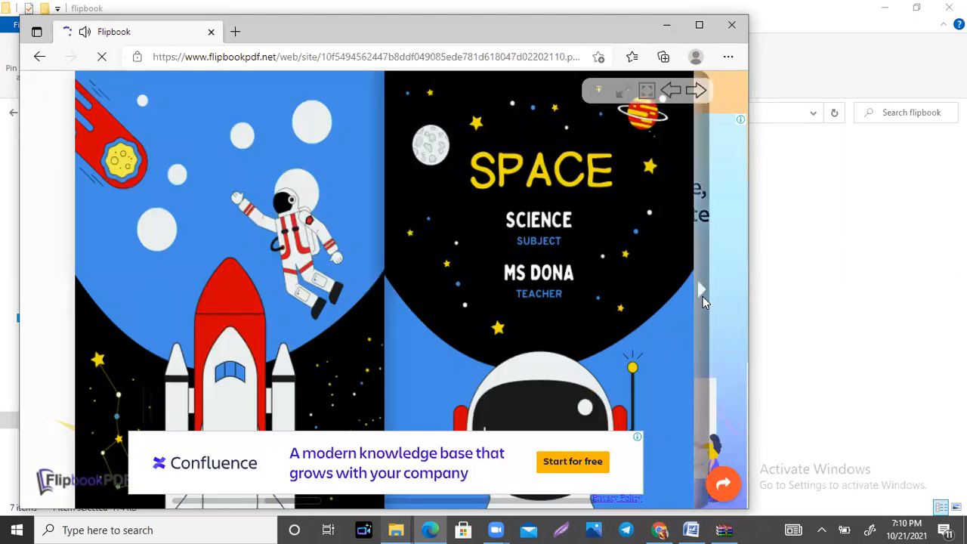
{"action": "left_click", "coordinate": [703, 288]}
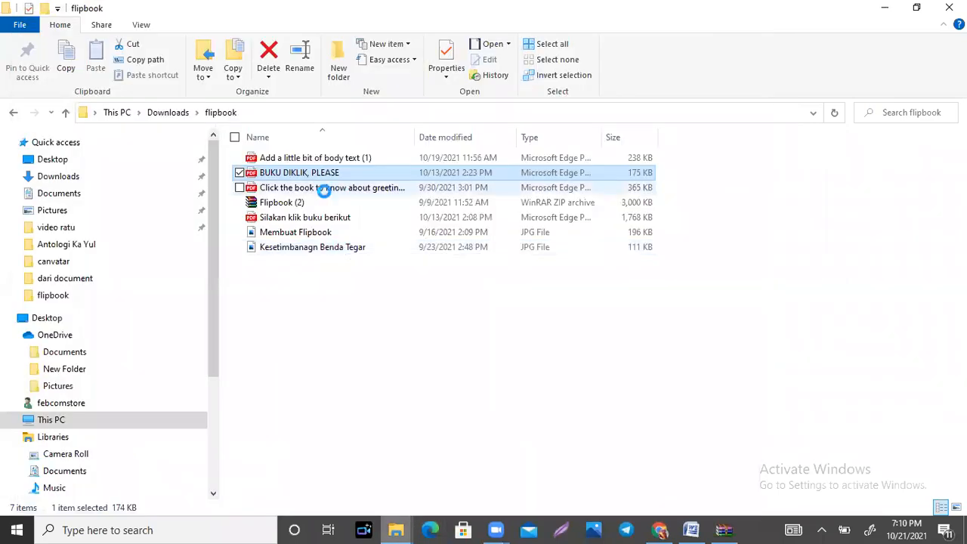
Step: Open the "Click the book to know about greeting card" PDF and follow its orange book to the online flipbook
{"action": "left_click", "coordinate": [324, 189]}
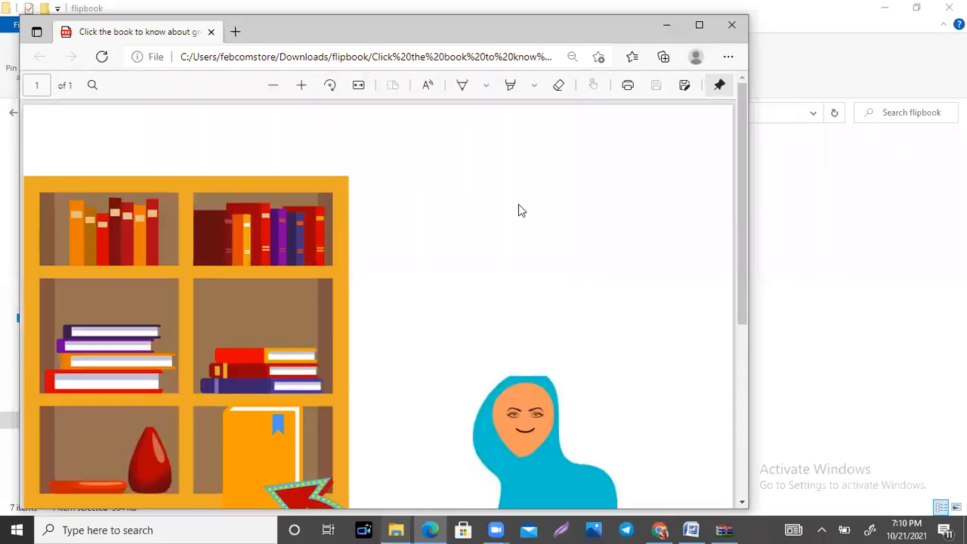
{"action": "scroll", "coordinate": [518, 204], "scroll_direction": "down", "scroll_amount": 3}
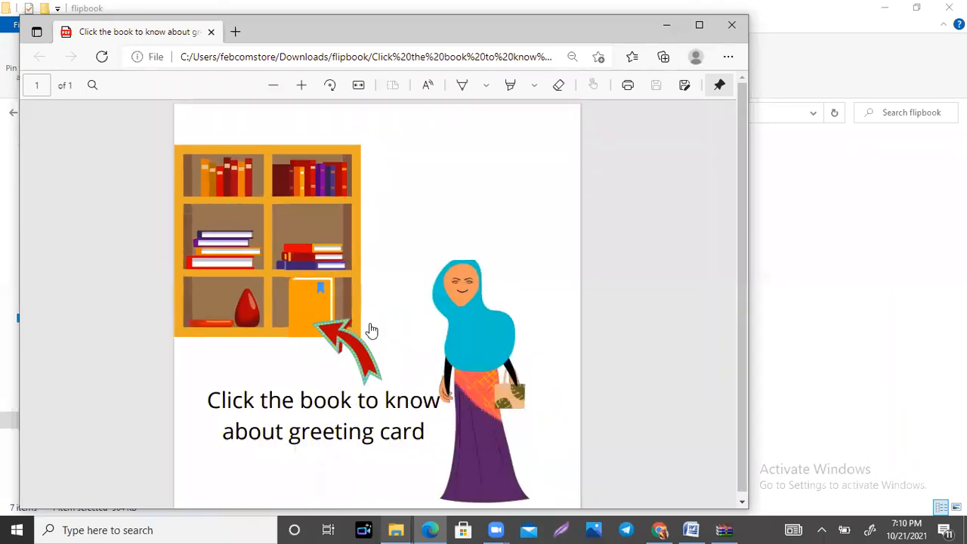
{"action": "left_click", "coordinate": [309, 302]}
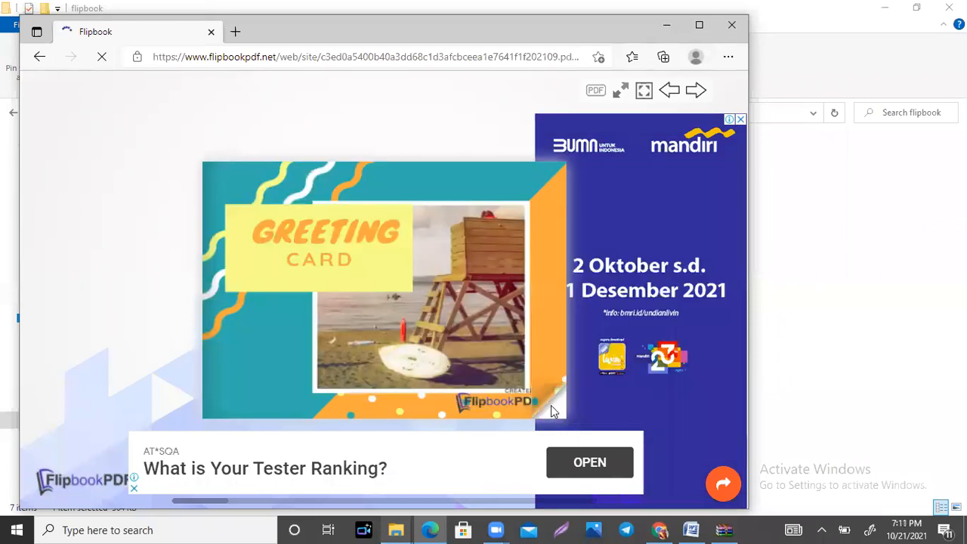
Step: Page through the Greeting Card flipbook from its cover to the back page and return to the cover
{"action": "left_click", "coordinate": [551, 408]}
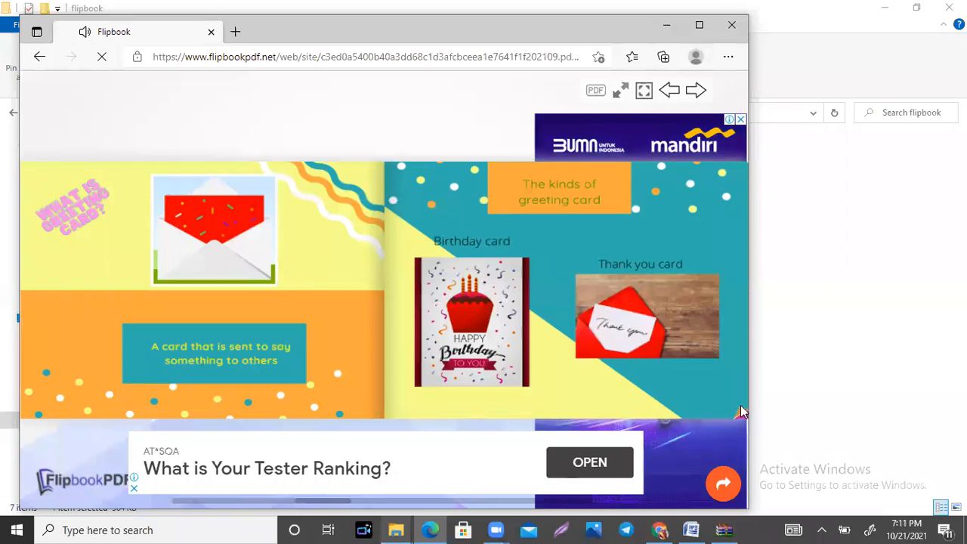
{"action": "left_click", "coordinate": [739, 408]}
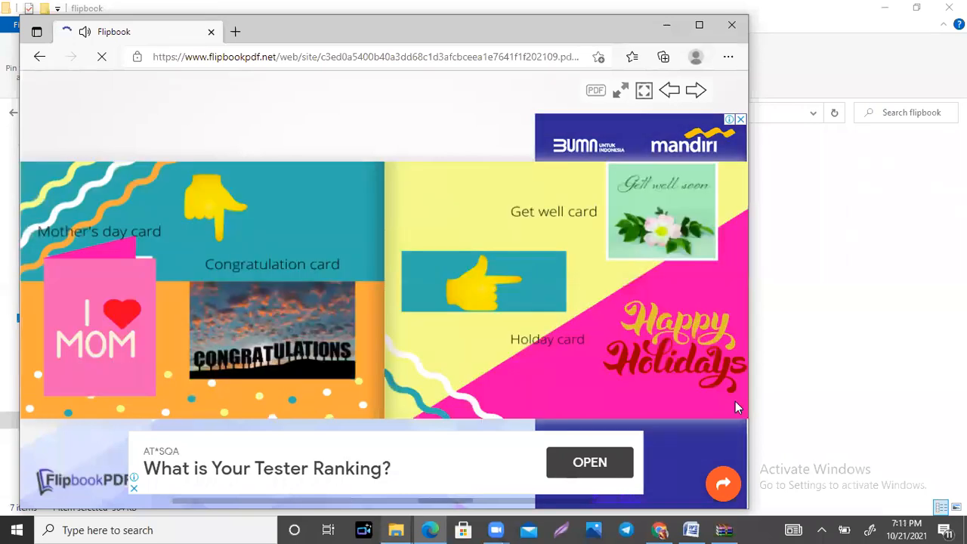
{"action": "left_click", "coordinate": [735, 401]}
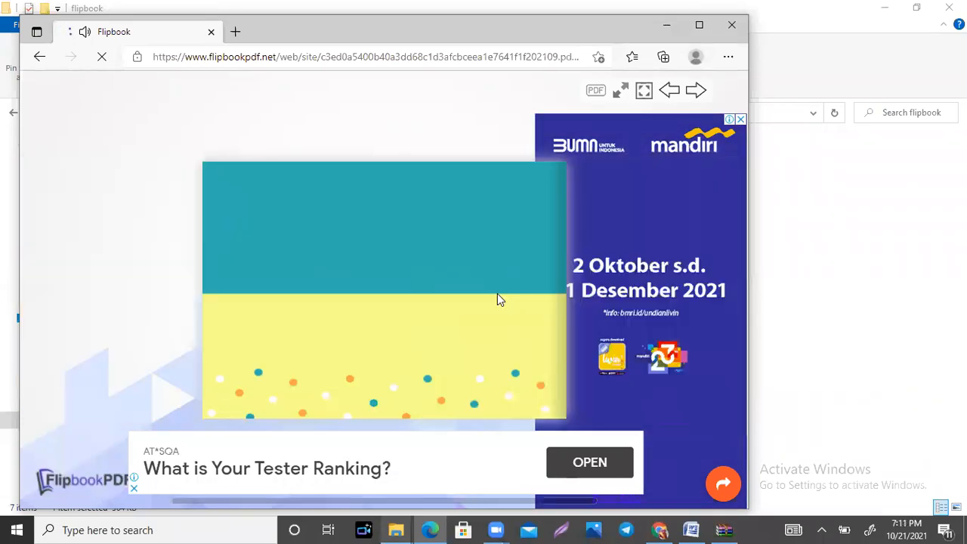
{"action": "left_click", "coordinate": [34, 396]}
{"action": "left_click", "coordinate": [23, 410]}
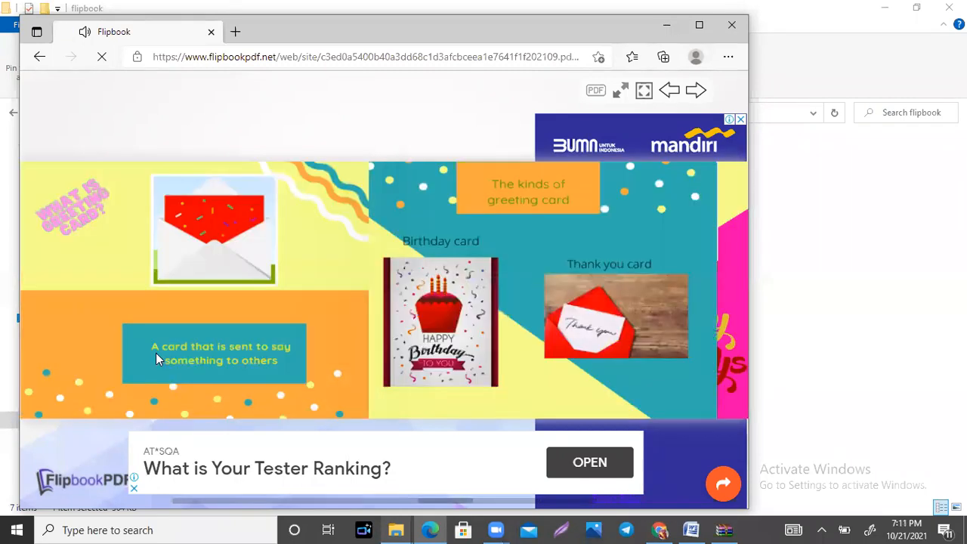
{"action": "left_click", "coordinate": [25, 408]}
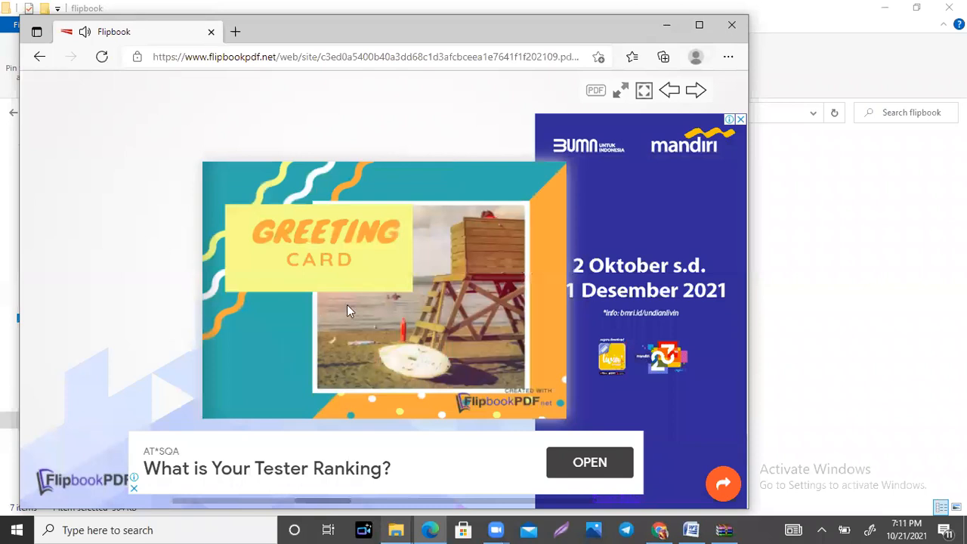
Step: Page forward through the Greeting Card flipbook again from its cover to the back page
{"action": "left_click", "coordinate": [551, 403]}
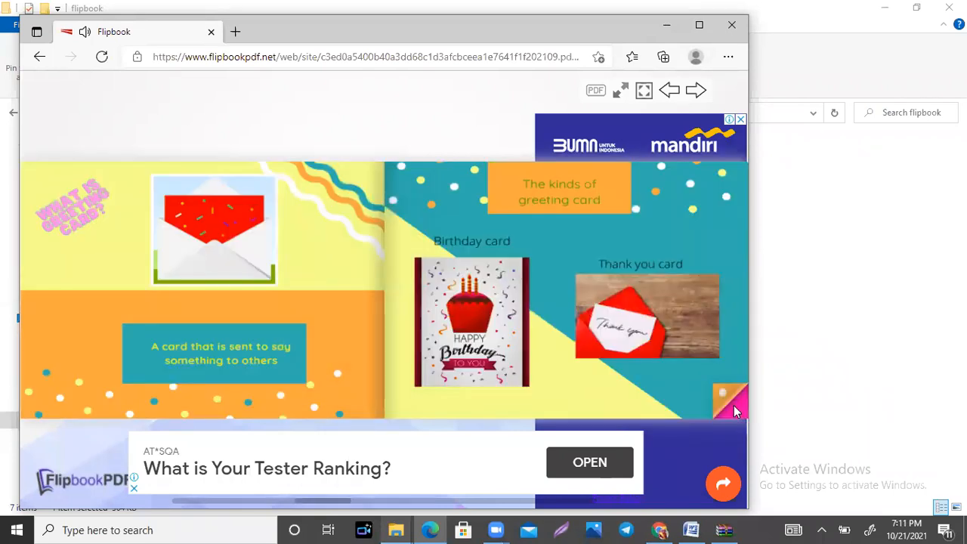
{"action": "left_click", "coordinate": [734, 405]}
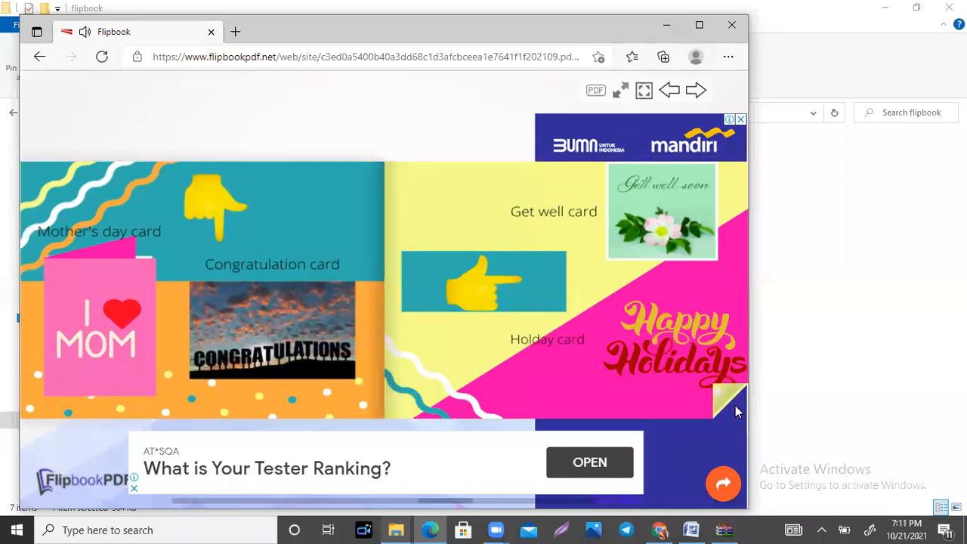
{"action": "left_click", "coordinate": [736, 405]}
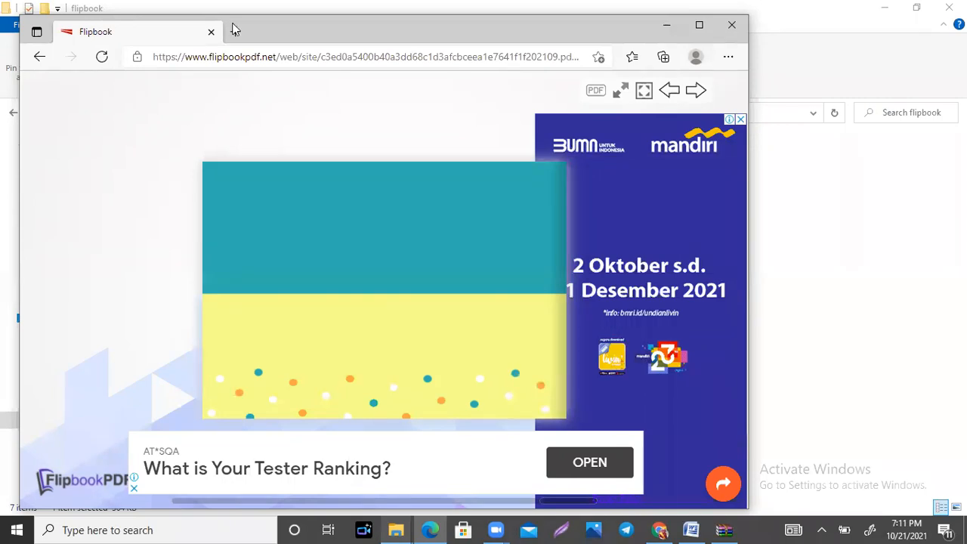
Step: Go back through the browser history from the Greeting Card flipbook to the PDF that links to it
{"action": "left_click", "coordinate": [42, 57]}
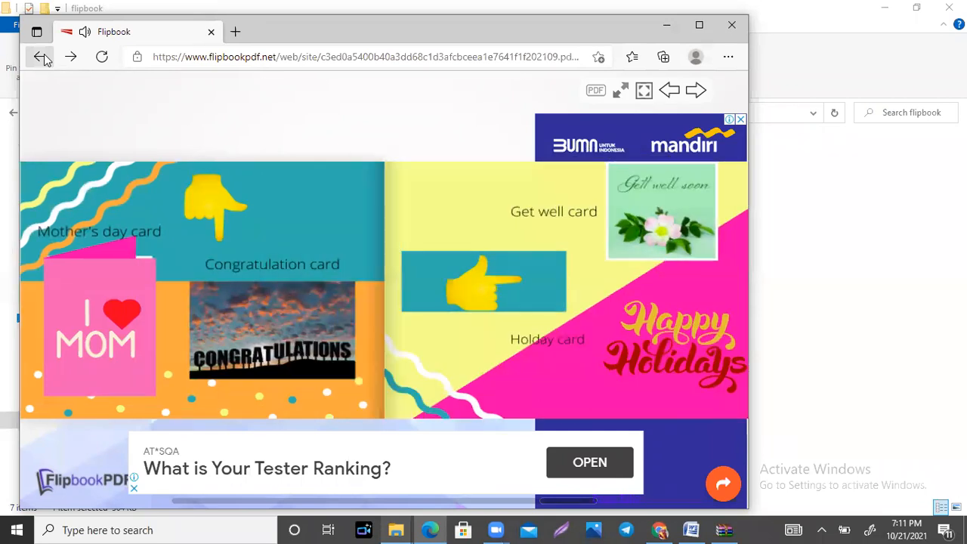
{"action": "left_click", "coordinate": [44, 59]}
{"action": "left_click", "coordinate": [44, 59]}
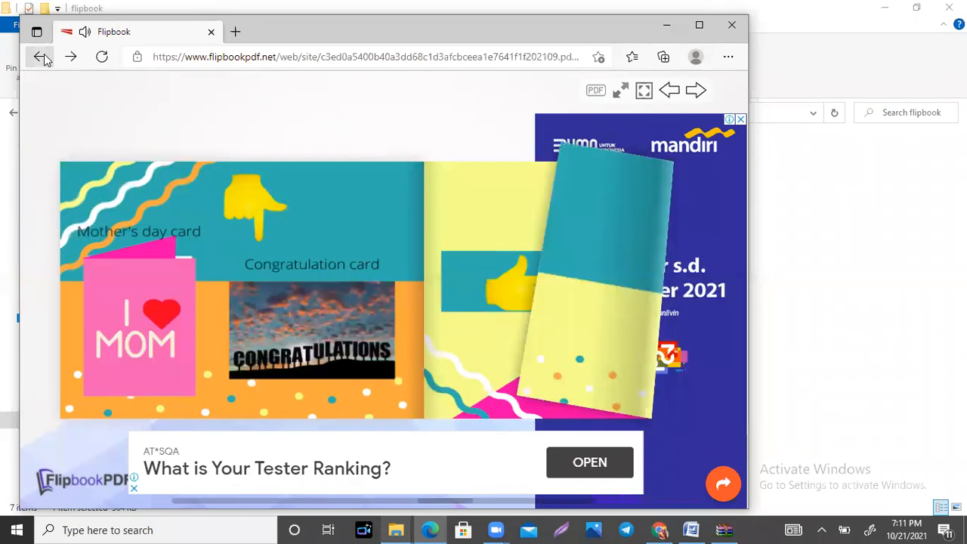
{"action": "left_click", "coordinate": [44, 60]}
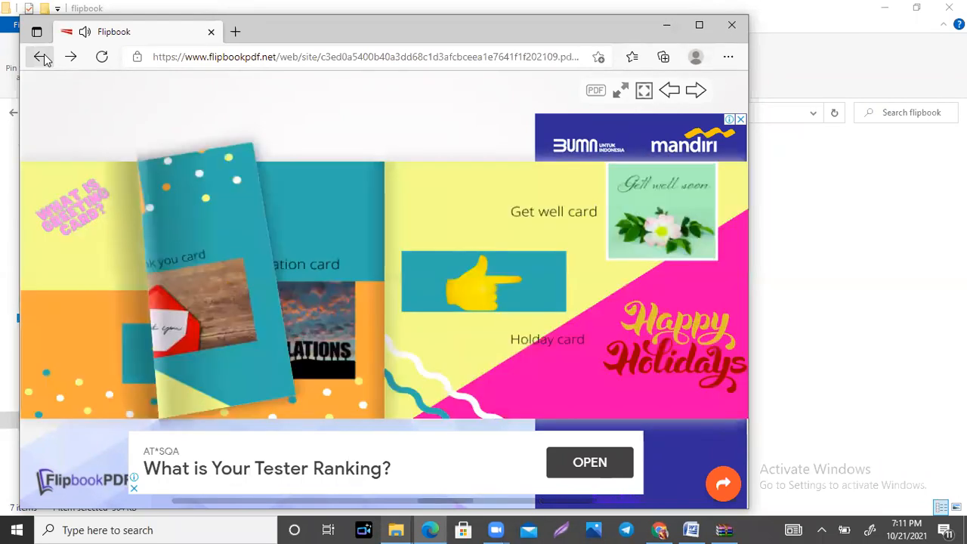
{"action": "left_click", "coordinate": [44, 60]}
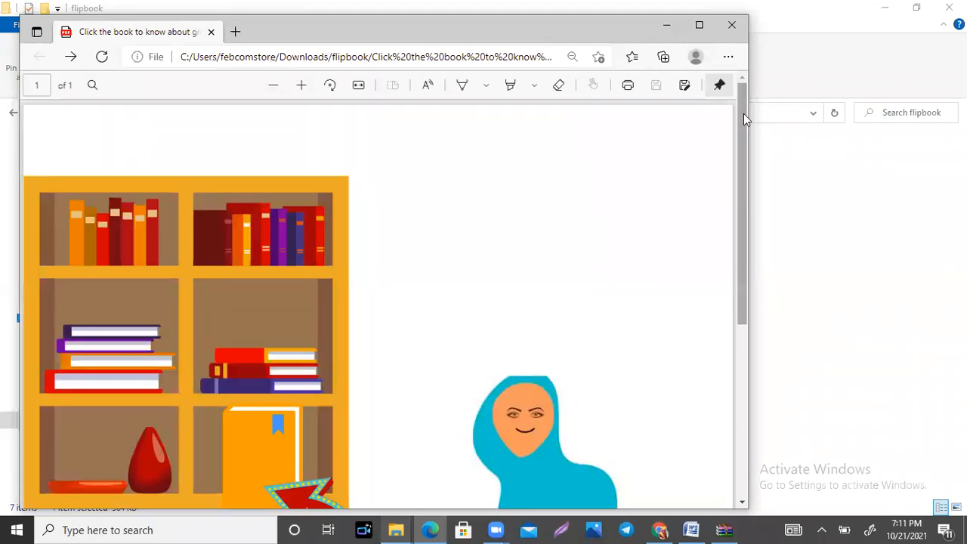
Step: Look over the greeting card PDF down to its caption and fit the whole page in view
{"action": "scroll", "coordinate": [739, 164], "scroll_direction": "down", "scroll_amount": 1}
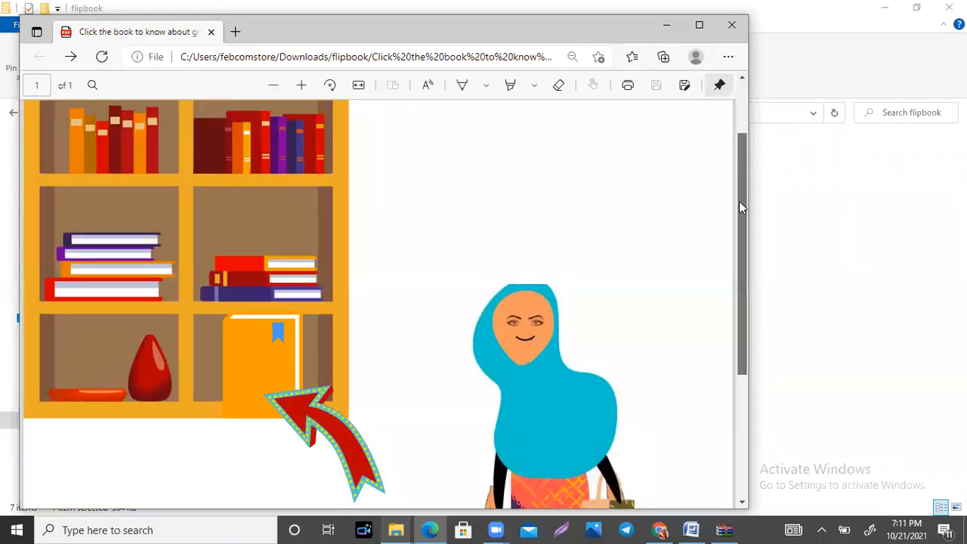
{"action": "scroll", "coordinate": [741, 260], "scroll_direction": "down", "scroll_amount": 1}
{"action": "scroll", "coordinate": [742, 284], "scroll_direction": "down", "scroll_amount": 2}
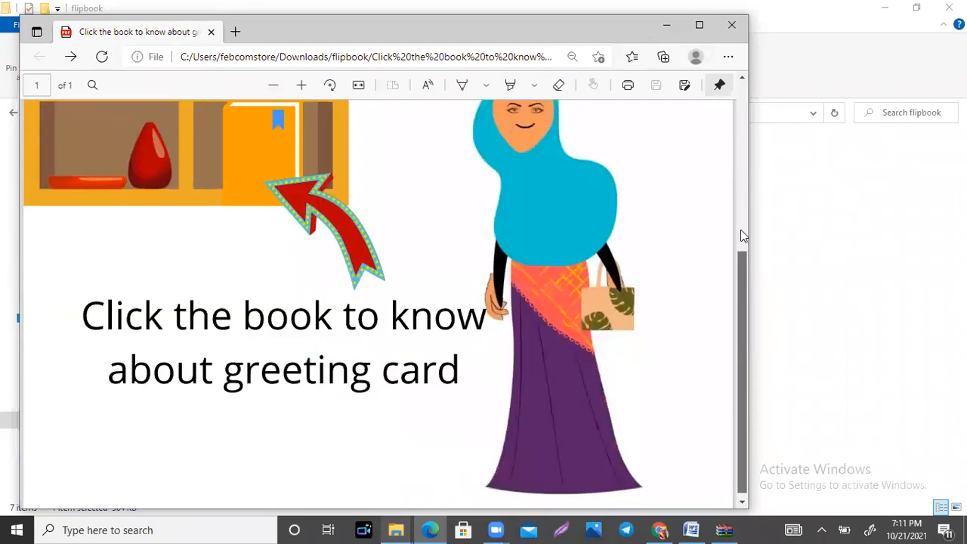
{"action": "left_click_drag", "start_coordinate": [743, 289], "coordinate": [743, 236]}
{"action": "key", "text": "ctrl+backslash"}
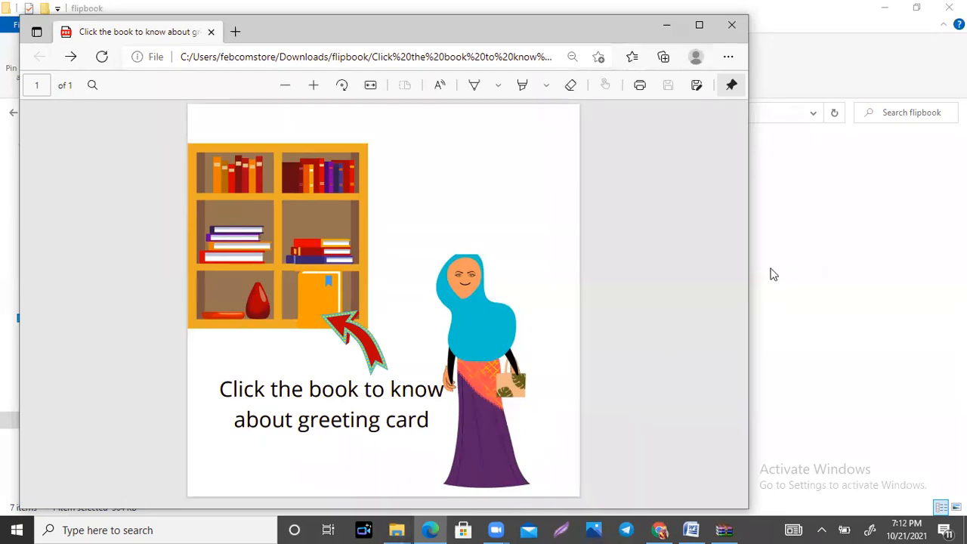
Step: Switch to Chrome, close the YouTube tab, and open the draft assignment "Tugas Hari Kedua ( 21 Oktober 2021)" in Google Classroom for editing
{"action": "left_click", "coordinate": [589, 511]}
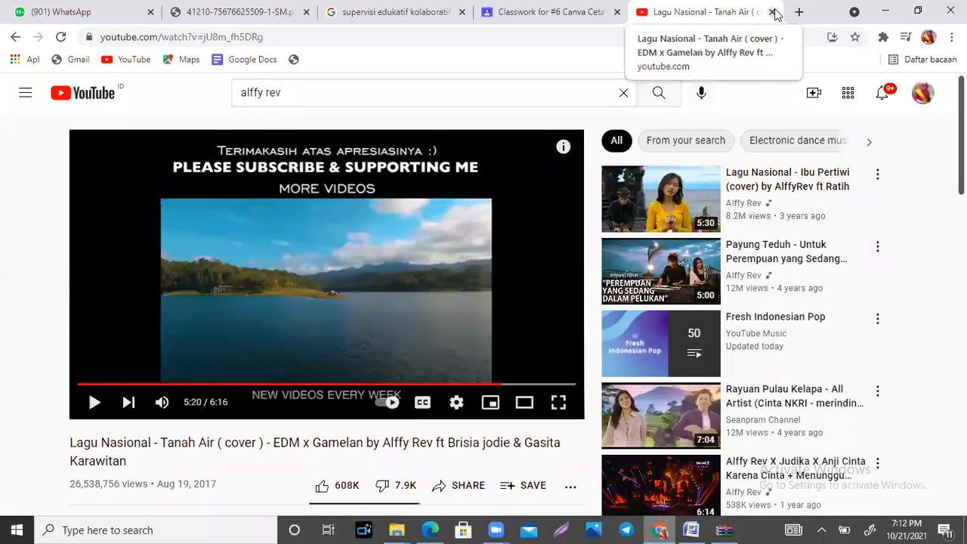
{"action": "left_click", "coordinate": [771, 12]}
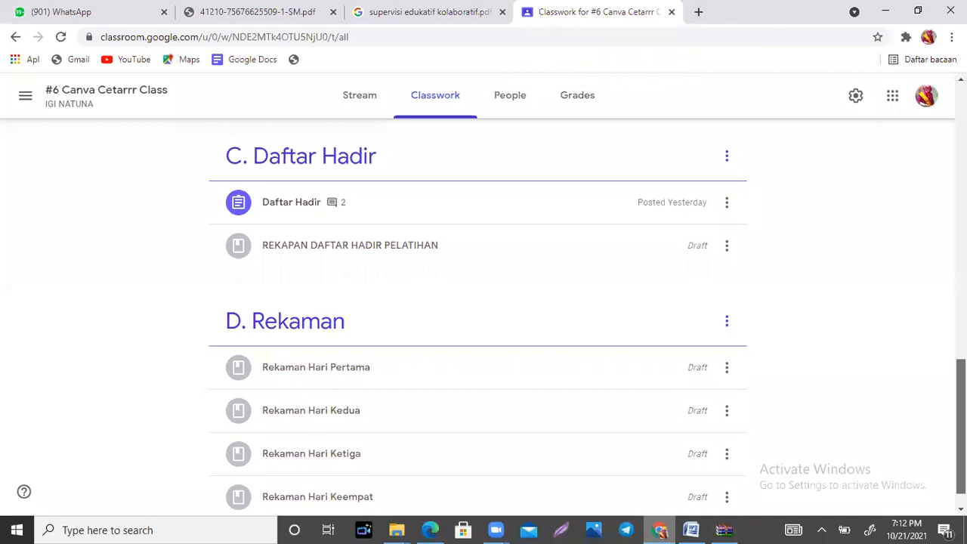
{"action": "scroll", "coordinate": [478, 302], "scroll_direction": "up", "scroll_amount": 2}
{"action": "scroll", "coordinate": [477, 302], "scroll_direction": "up", "scroll_amount": 3}
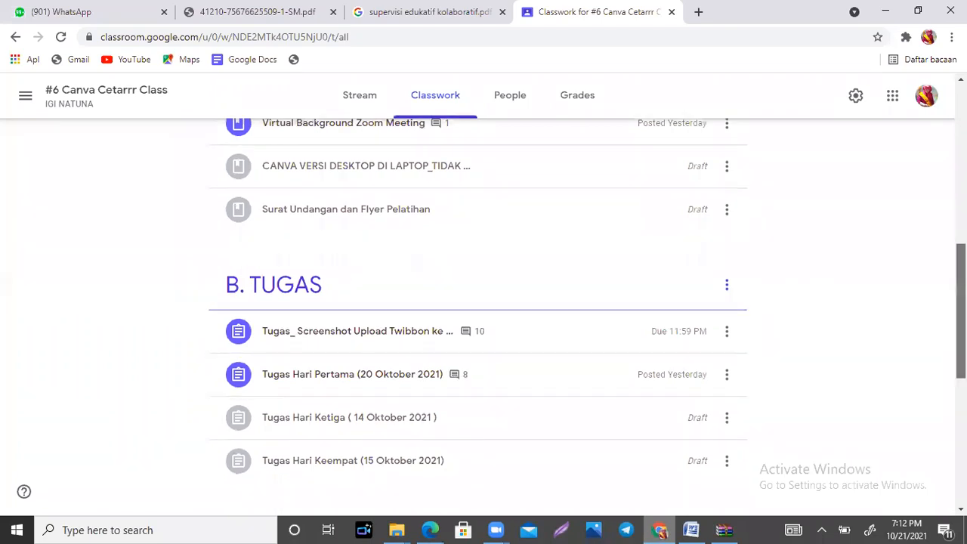
{"action": "left_click_drag", "start_coordinate": [961, 311], "coordinate": [961, 151]}
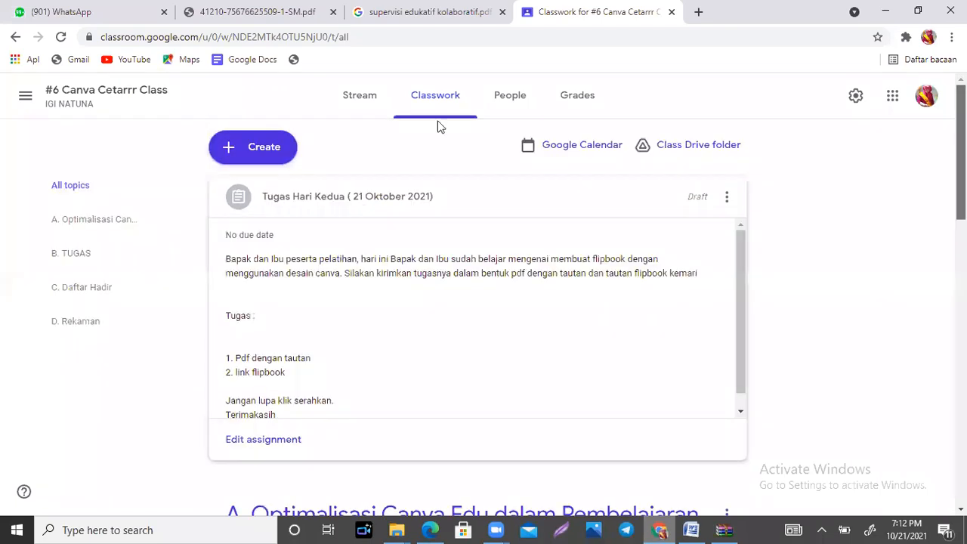
{"action": "left_click", "coordinate": [268, 445]}
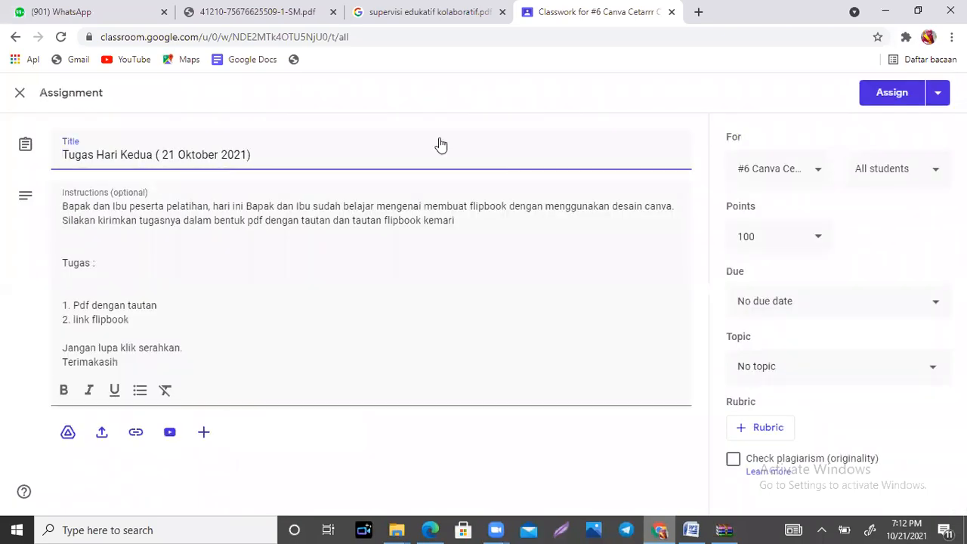
Step: Choose to create a new topic for the assignment and delete the "2. link flipbook" line from its instructions
{"action": "left_click", "coordinate": [759, 370]}
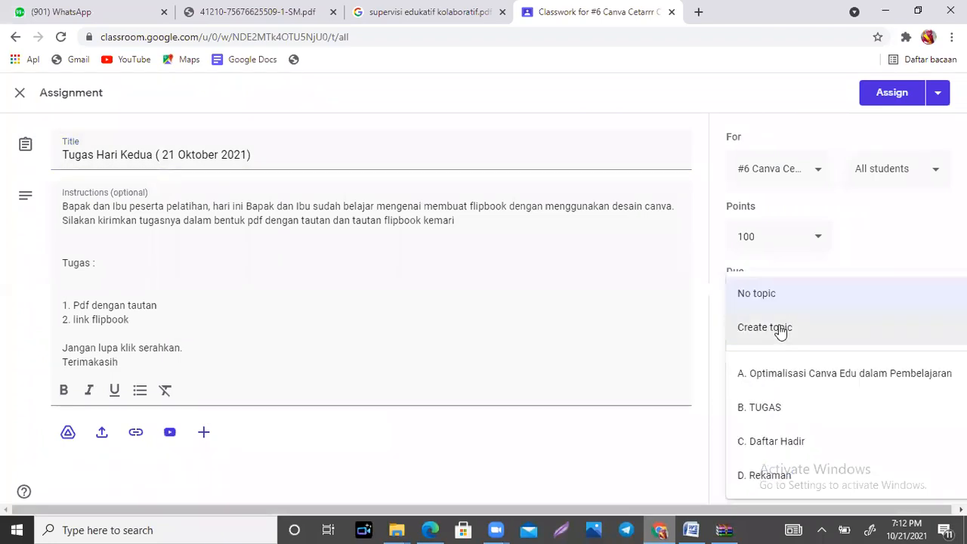
{"action": "left_click", "coordinate": [781, 330]}
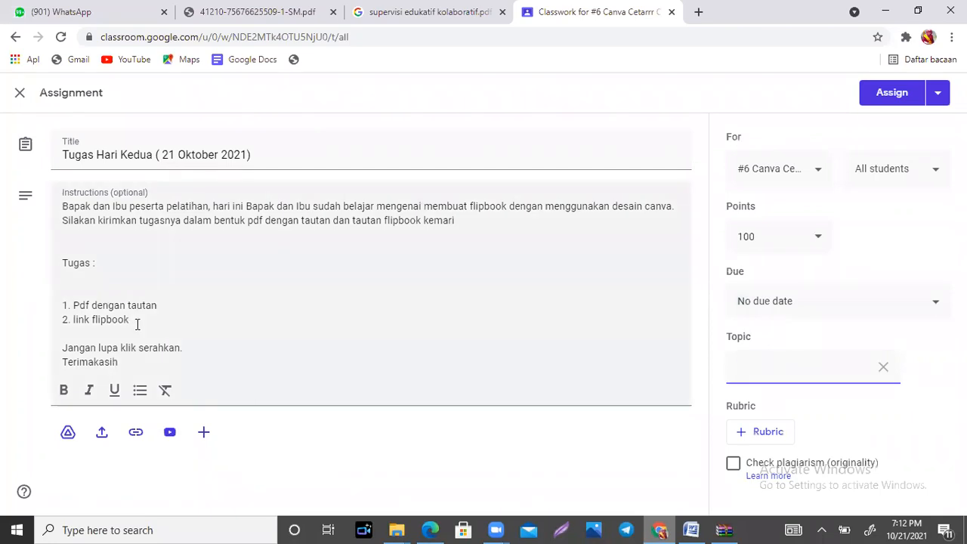
{"action": "triple_click", "coordinate": [55, 321]}
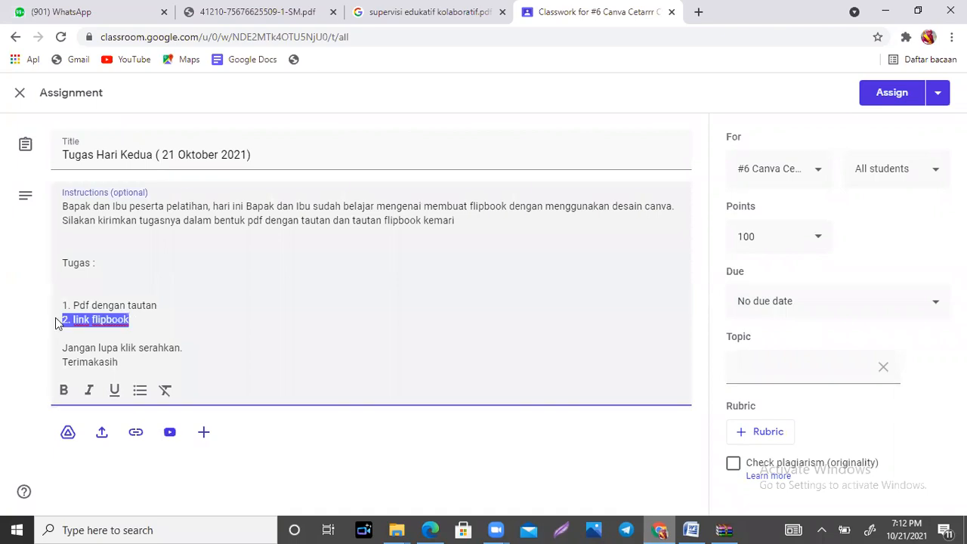
{"action": "key", "text": "BackSpace"}
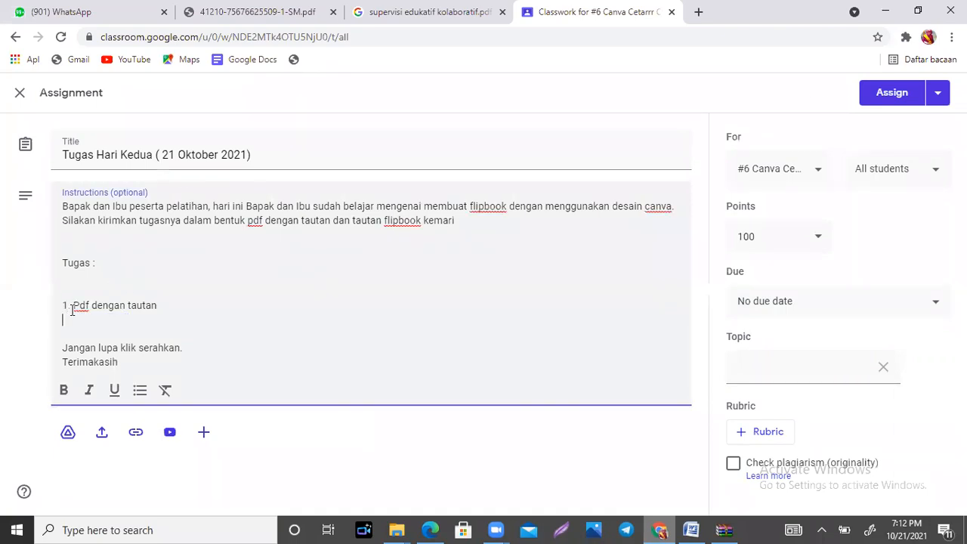
Step: Remove the "1." numbering and the blank lines before "Pdf dengan tautan" in the assignment instructions
{"action": "left_click", "coordinate": [71, 310]}
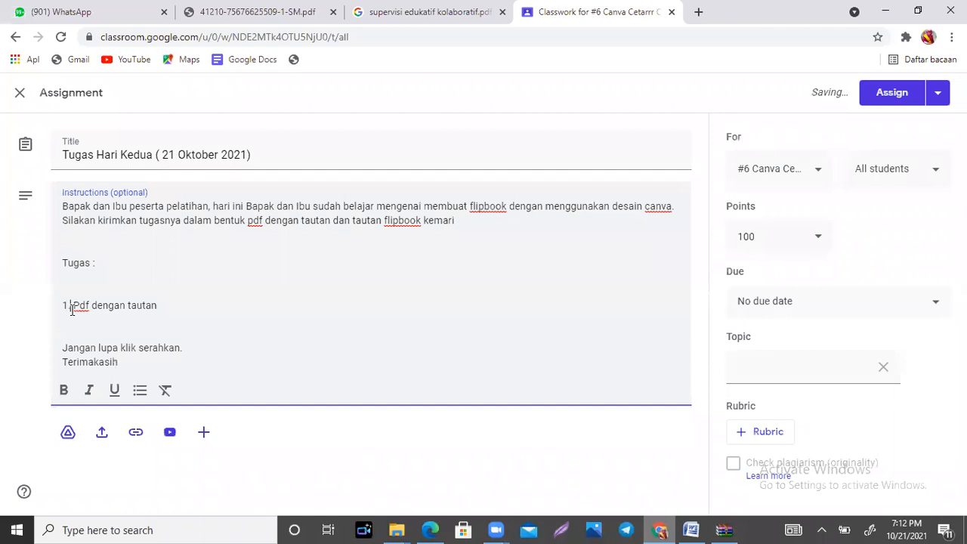
{"action": "key", "text": "BackSpace"}
{"action": "key", "text": "BackSpace"}
{"action": "key", "text": "BackSpace"}
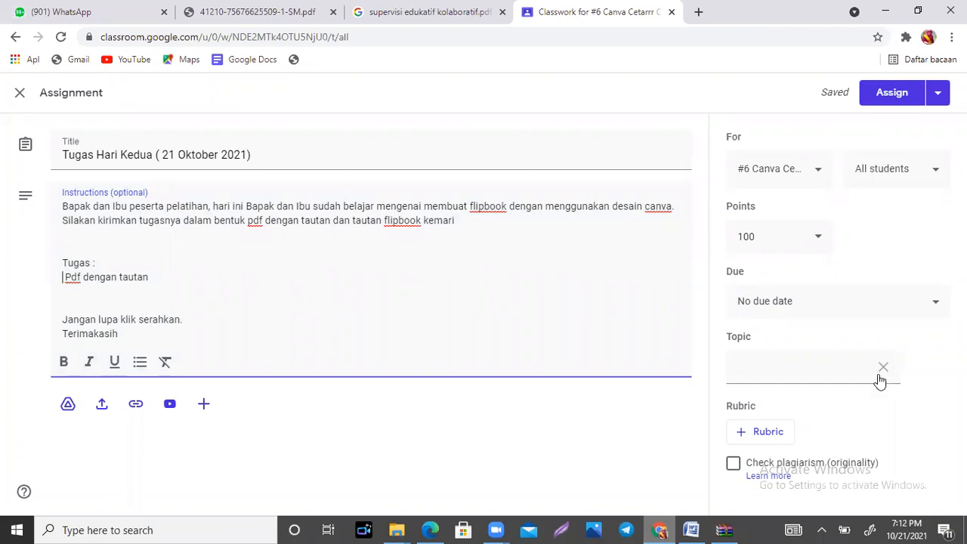
Step: Set the assignment's topic to the existing "B. TUGAS" instead of a new one and assign it to the students
{"action": "left_click", "coordinate": [927, 373]}
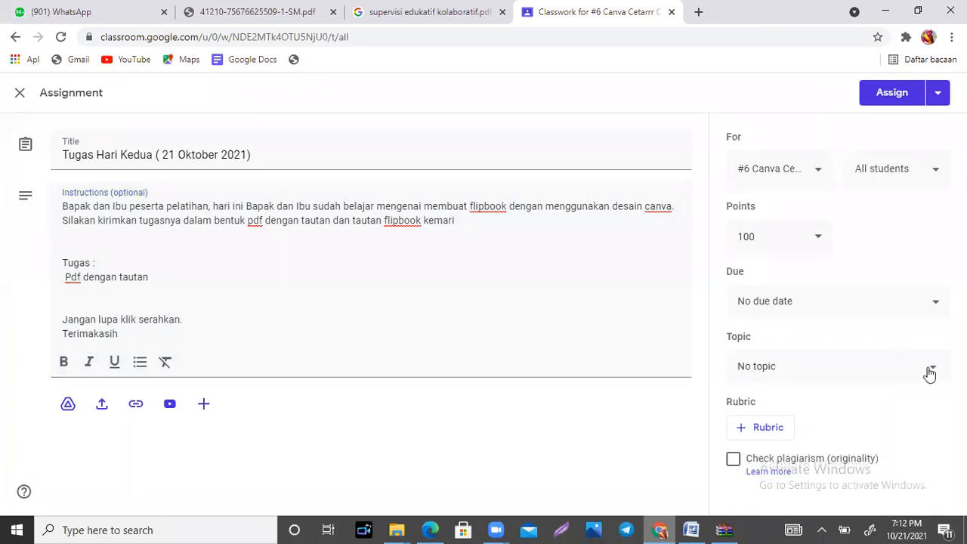
{"action": "left_click", "coordinate": [929, 374]}
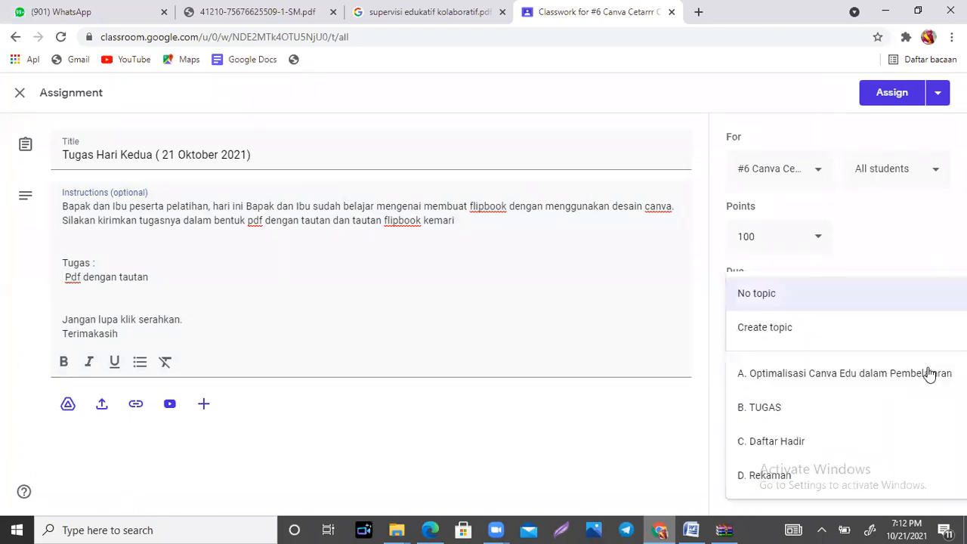
{"action": "left_click", "coordinate": [810, 418]}
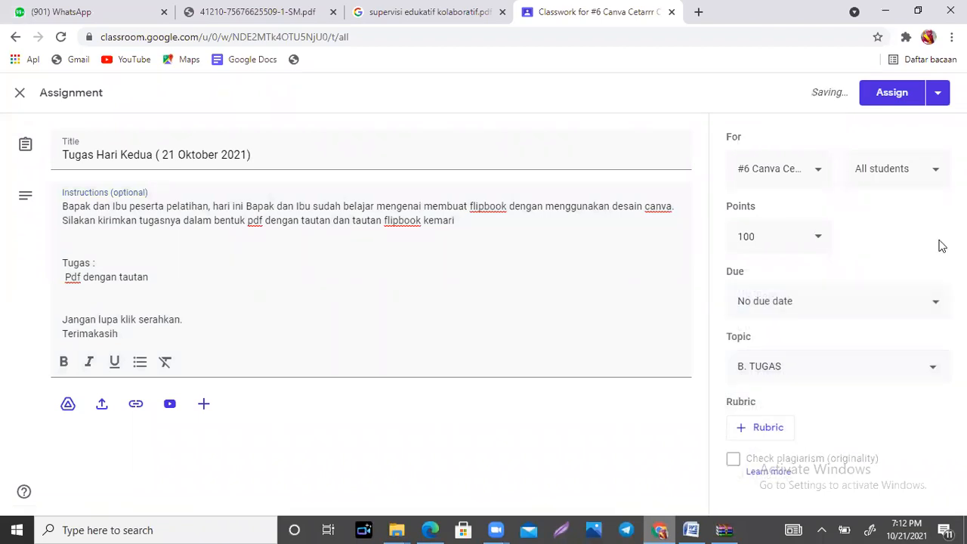
{"action": "left_click", "coordinate": [890, 92]}
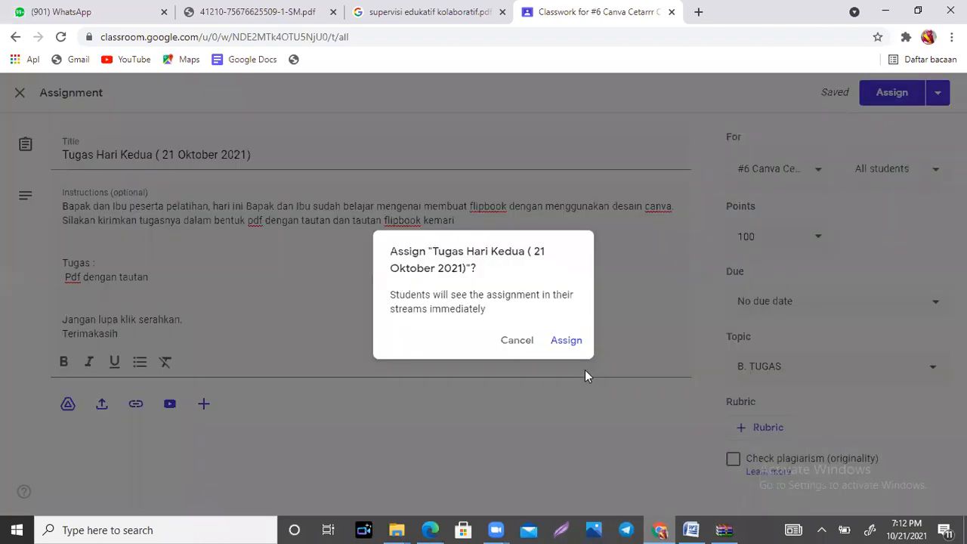
{"action": "left_click", "coordinate": [566, 340]}
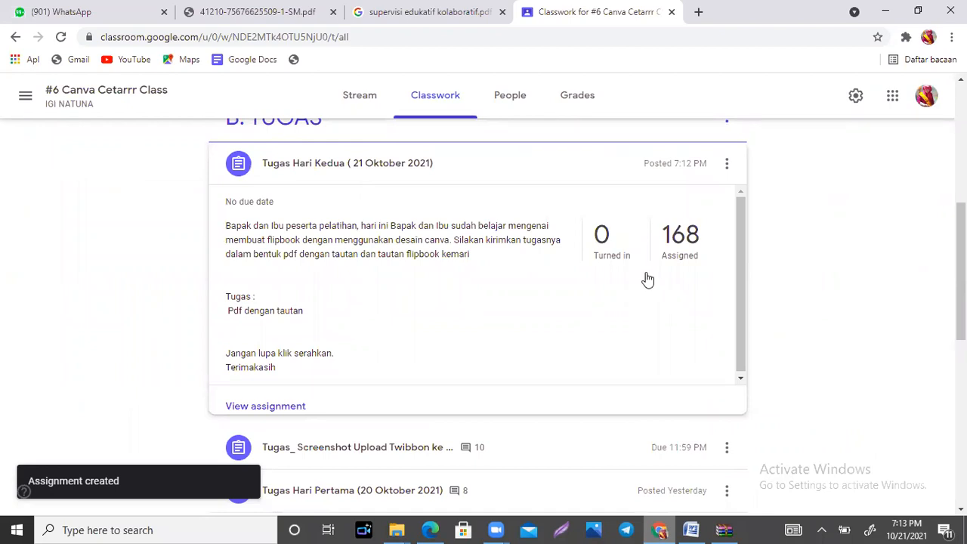
Step: Open the Canva home page in a new browser tab
{"action": "left_click", "coordinate": [697, 13]}
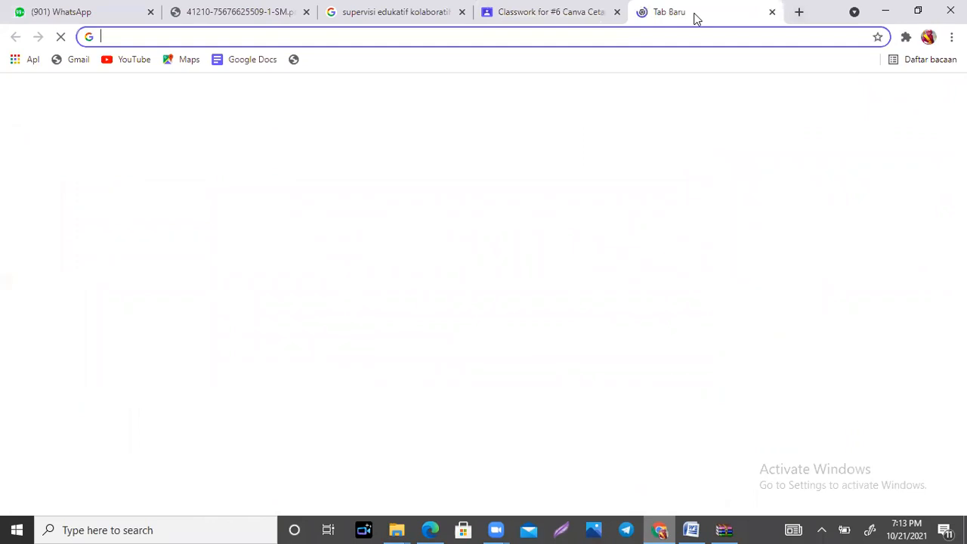
{"action": "type", "text": "can"}
{"action": "left_click", "coordinate": [119, 70]}
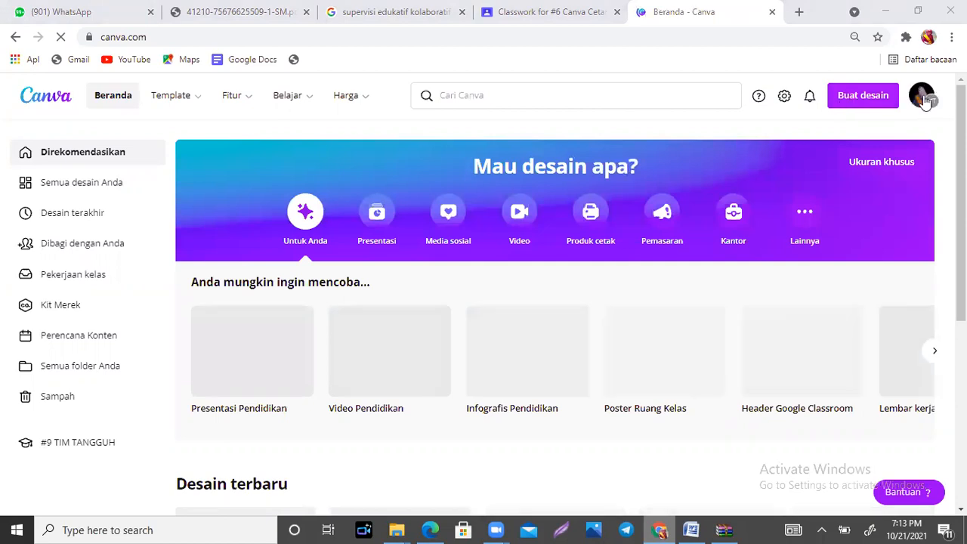
Step: Switch the Canva account to the team "Cetarrr 5 dan 6" and open the list of design types for a new design
{"action": "left_click", "coordinate": [924, 98]}
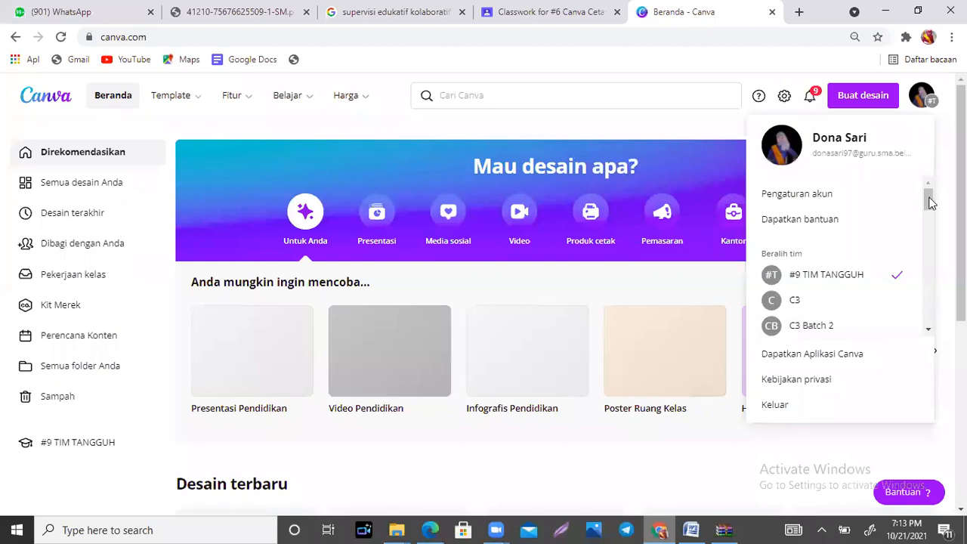
{"action": "scroll", "coordinate": [931, 223], "scroll_direction": "down", "scroll_amount": 2}
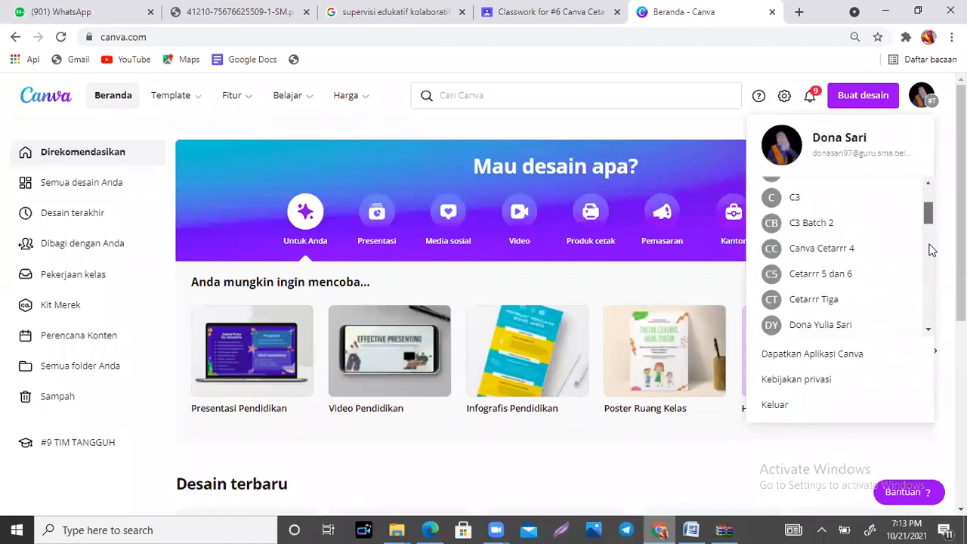
{"action": "scroll", "coordinate": [931, 250], "scroll_direction": "down", "scroll_amount": 2}
{"action": "scroll", "coordinate": [931, 251], "scroll_direction": "down", "scroll_amount": 2}
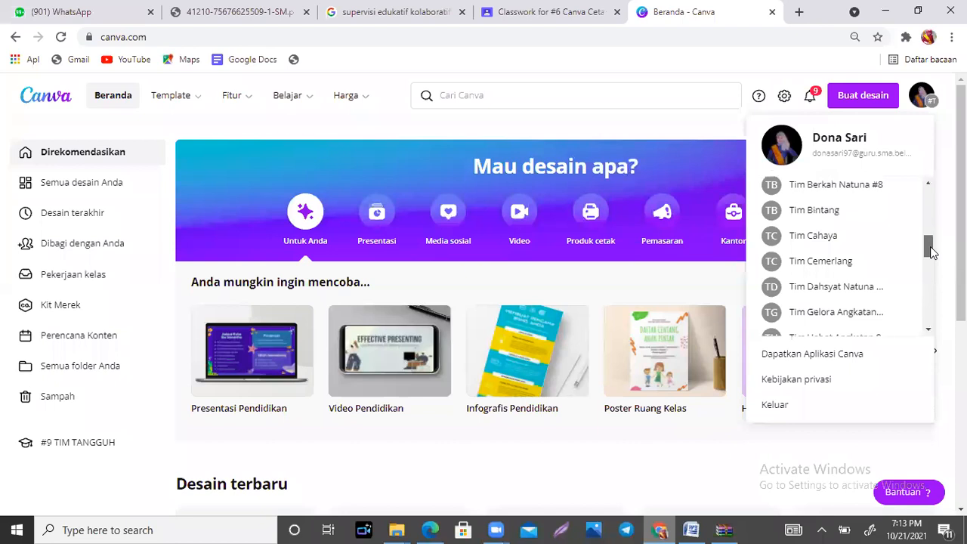
{"action": "scroll", "coordinate": [932, 268], "scroll_direction": "down", "scroll_amount": 2}
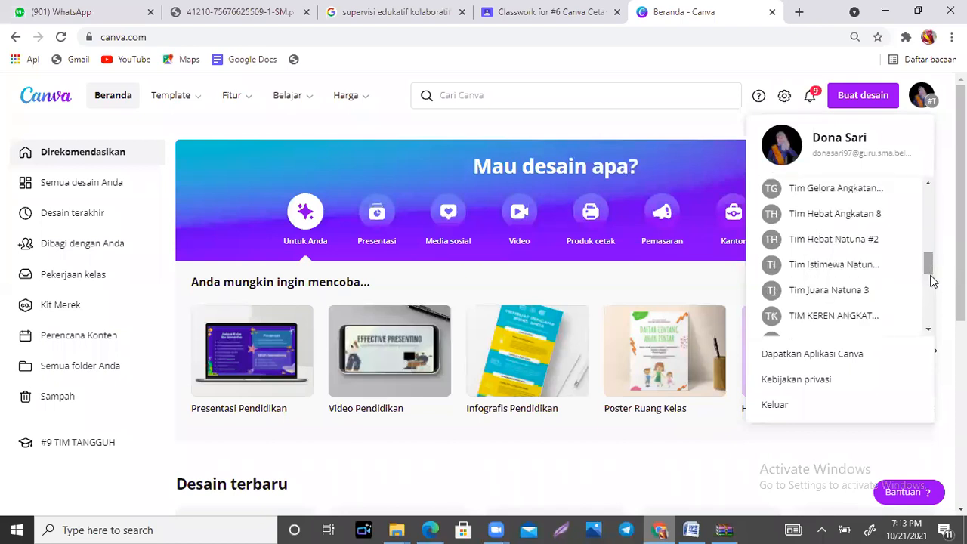
{"action": "scroll", "coordinate": [932, 287], "scroll_direction": "down", "scroll_amount": 2}
{"action": "scroll", "coordinate": [933, 306], "scroll_direction": "down", "scroll_amount": 2}
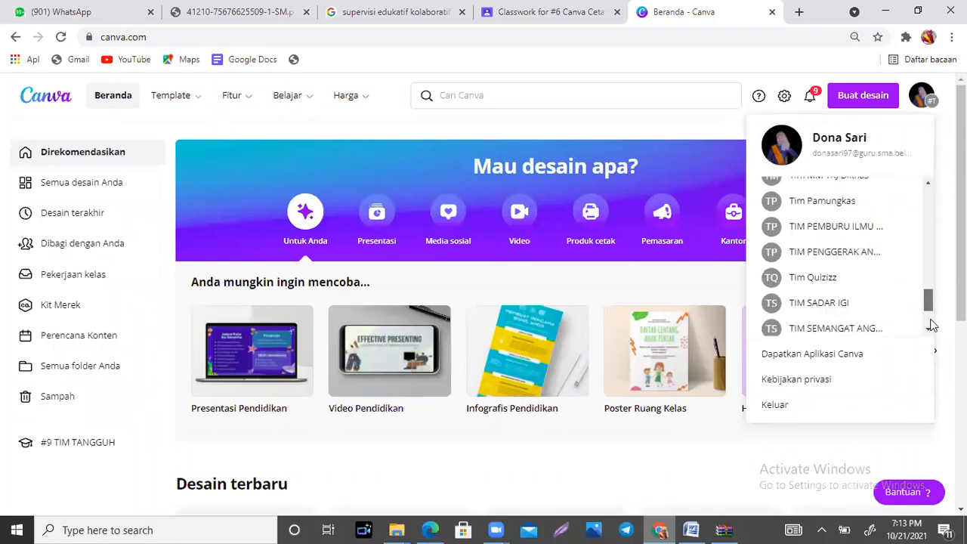
{"action": "scroll", "coordinate": [932, 306], "scroll_direction": "down", "scroll_amount": 2}
{"action": "scroll", "coordinate": [932, 299], "scroll_direction": "up", "scroll_amount": 2}
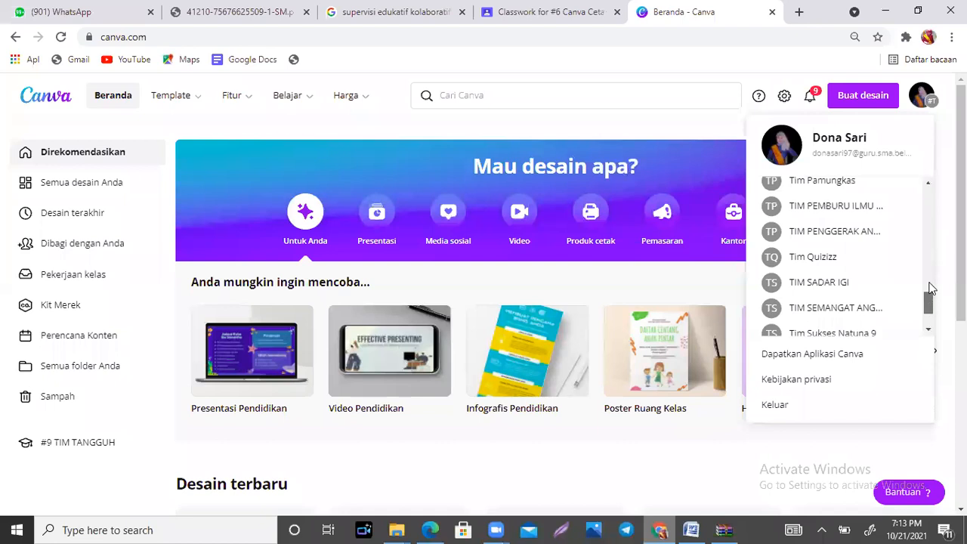
{"action": "scroll", "coordinate": [932, 285], "scroll_direction": "up", "scroll_amount": 3}
{"action": "scroll", "coordinate": [929, 266], "scroll_direction": "up", "scroll_amount": 1}
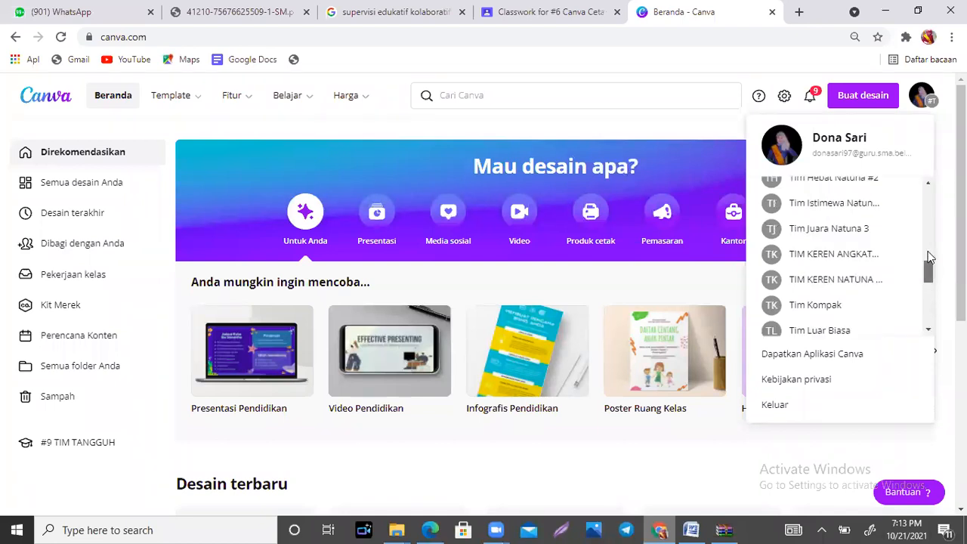
{"action": "scroll", "coordinate": [929, 255], "scroll_direction": "up", "scroll_amount": 2}
{"action": "scroll", "coordinate": [929, 240], "scroll_direction": "up", "scroll_amount": 2}
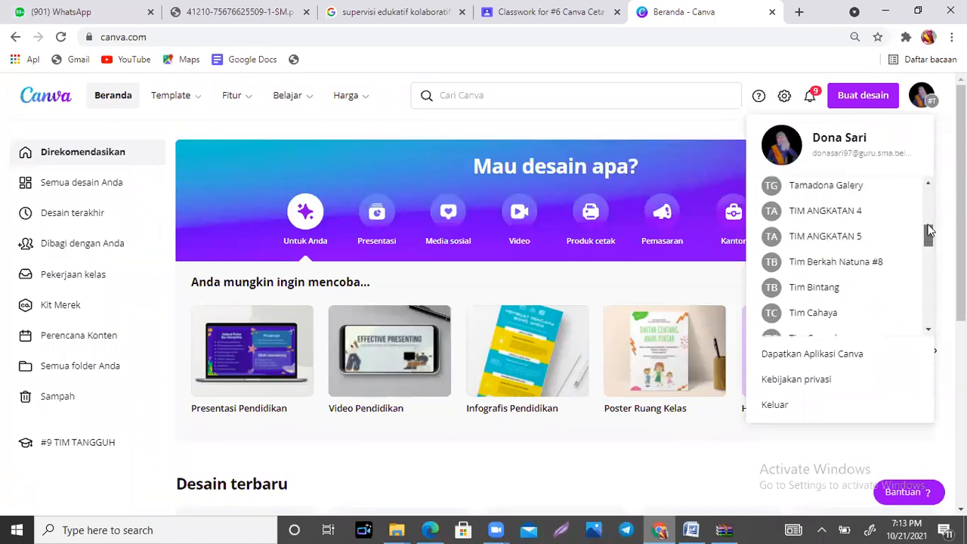
{"action": "scroll", "coordinate": [930, 230], "scroll_direction": "up", "scroll_amount": 2}
{"action": "scroll", "coordinate": [837, 213], "scroll_direction": "up", "scroll_amount": 2}
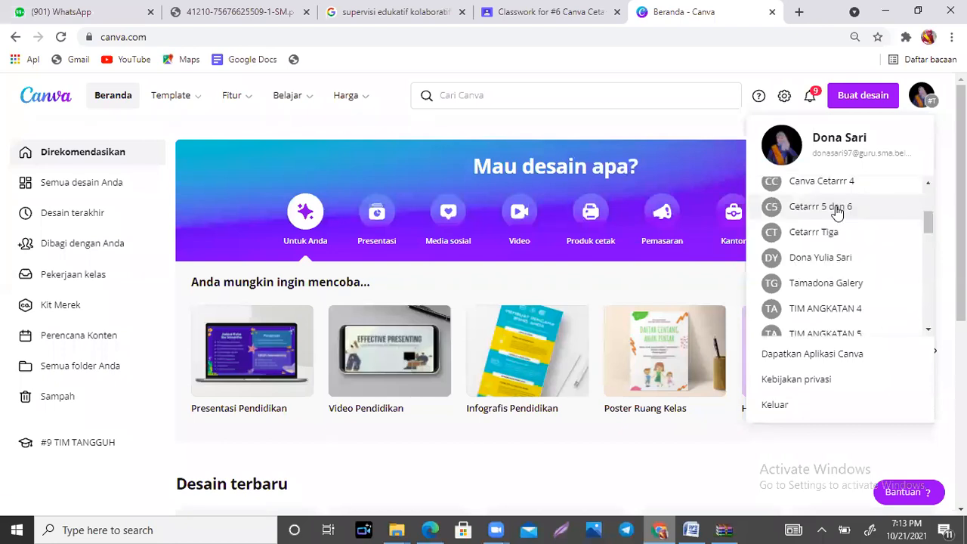
{"action": "left_click", "coordinate": [837, 213]}
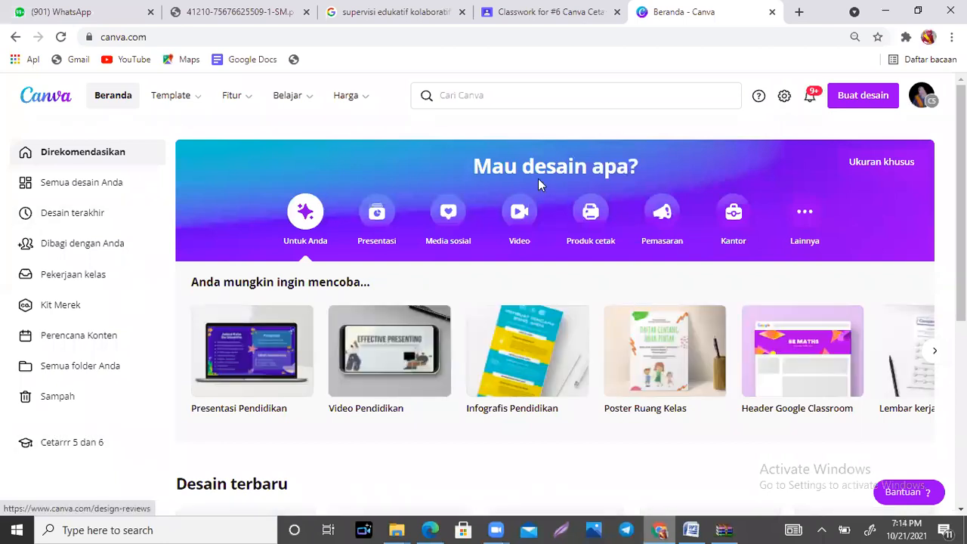
{"action": "left_click", "coordinate": [859, 104]}
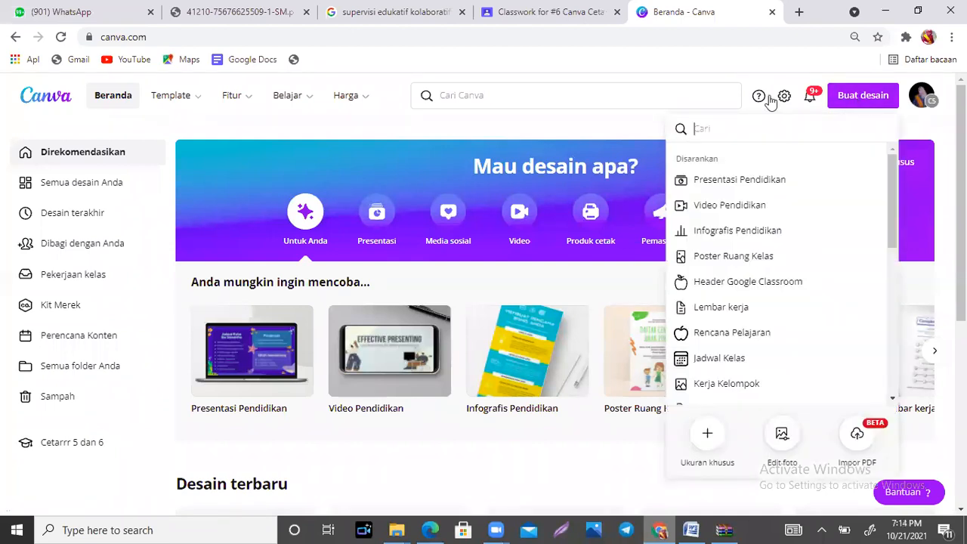
Step: Switch to File Explorer, open the image "Membuat Flipbook" from the flipbook folder, and read through its flipbook-making steps
{"action": "left_click", "coordinate": [401, 529]}
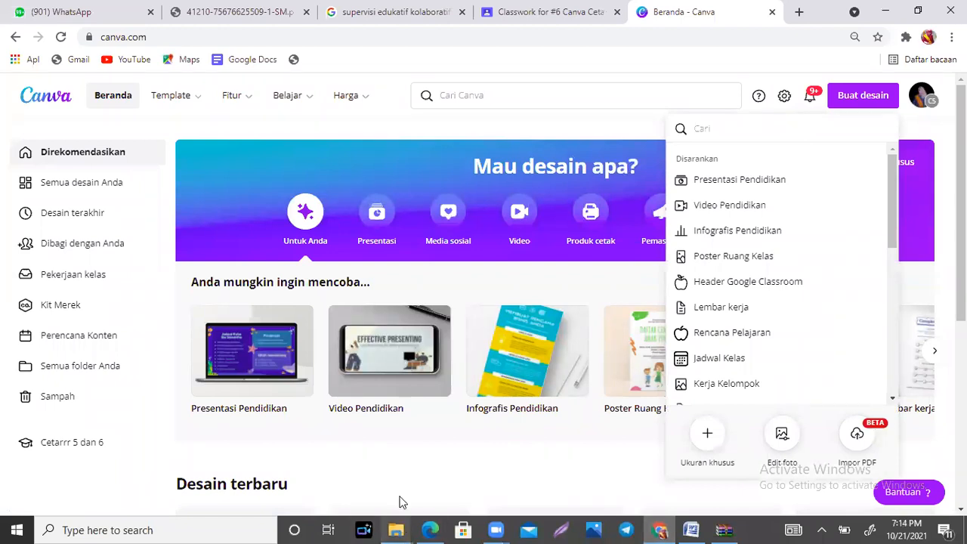
{"action": "left_click", "coordinate": [397, 468]}
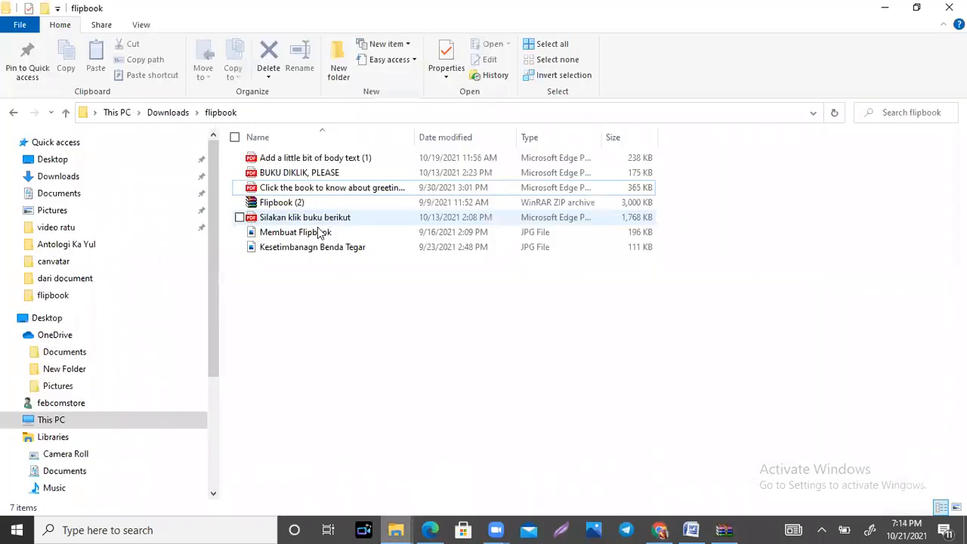
{"action": "left_click", "coordinate": [317, 233]}
{"action": "double_click", "coordinate": [318, 234]}
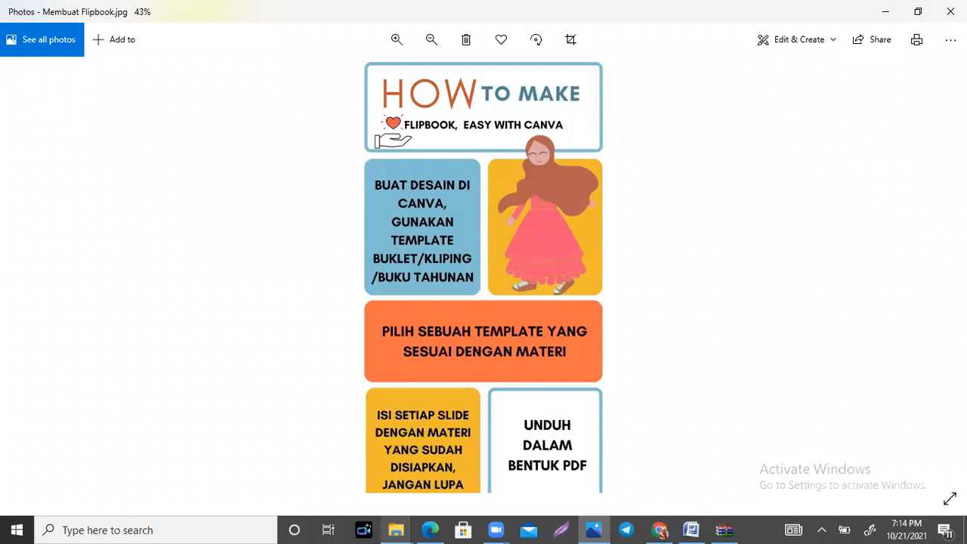
{"action": "scroll", "coordinate": [484, 275], "scroll_direction": "down", "scroll_amount": 2}
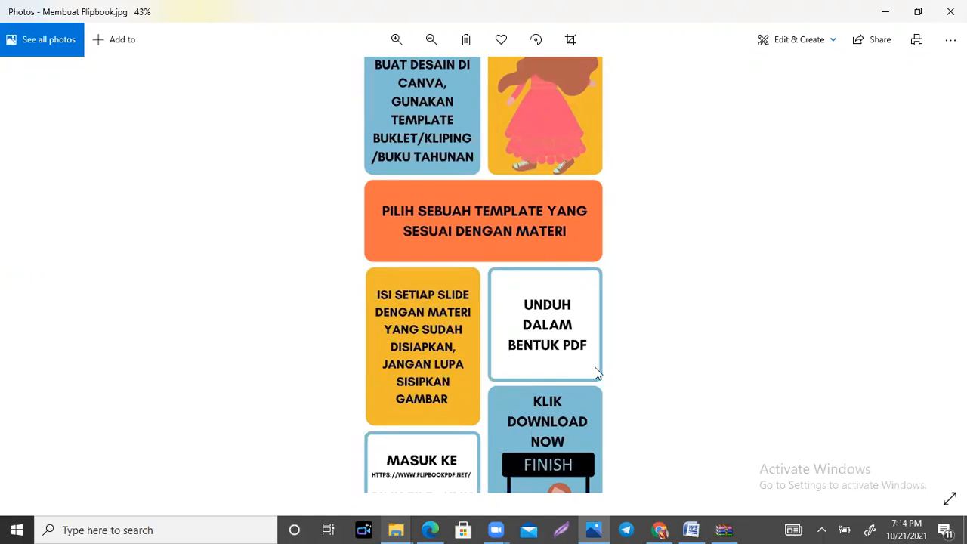
{"action": "scroll", "coordinate": [643, 349], "scroll_direction": "down", "scroll_amount": 1}
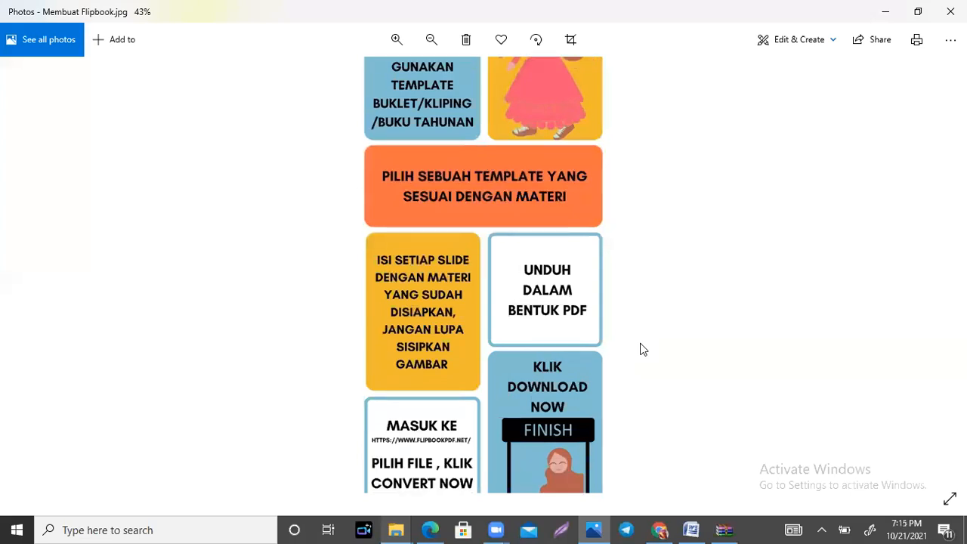
{"action": "scroll", "coordinate": [643, 349], "scroll_direction": "down", "scroll_amount": 1}
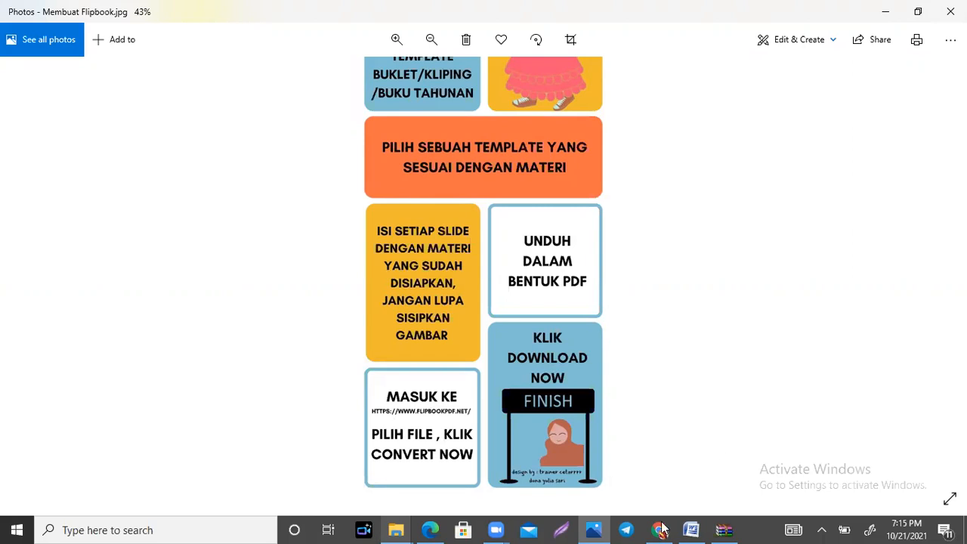
Step: Return to Canva in Chrome, search the design types for "kliping", and create a blank "Buku kliping" design of 25 × 20 cm
{"action": "left_click", "coordinate": [661, 530]}
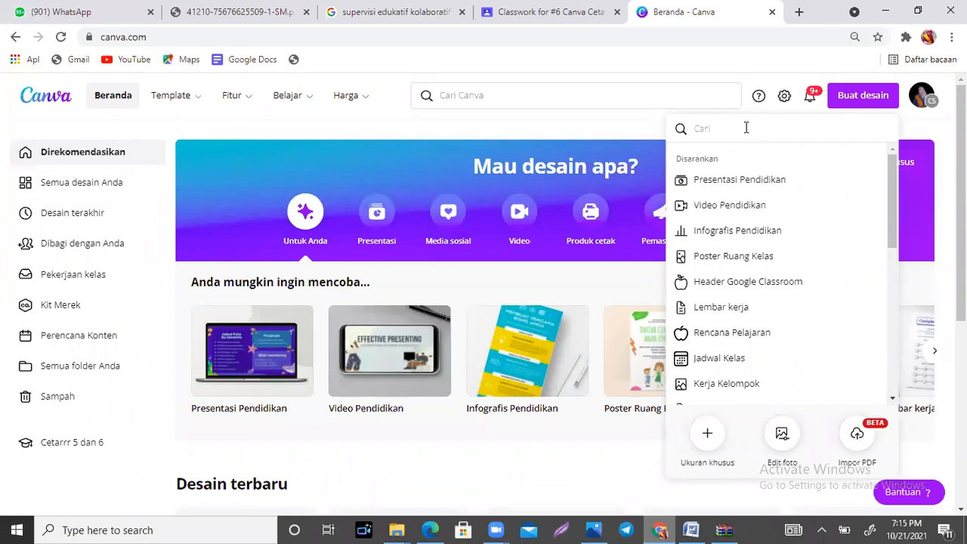
{"action": "type", "text": "k"}
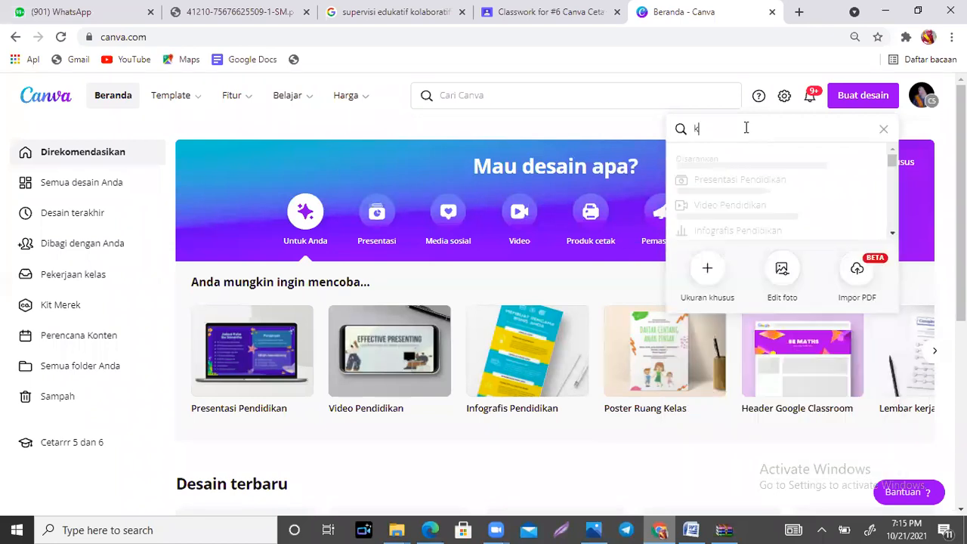
{"action": "type", "text": "lipin"}
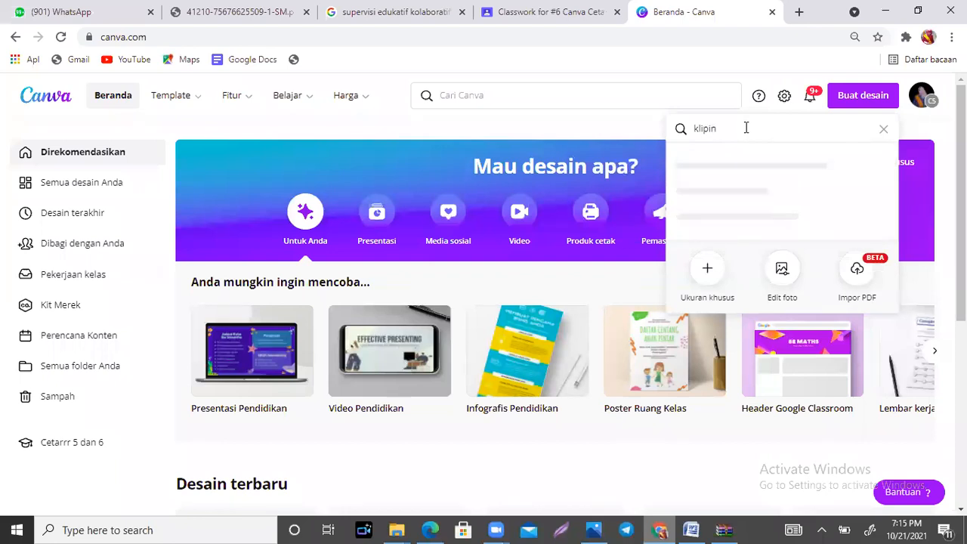
{"action": "type", "text": "g"}
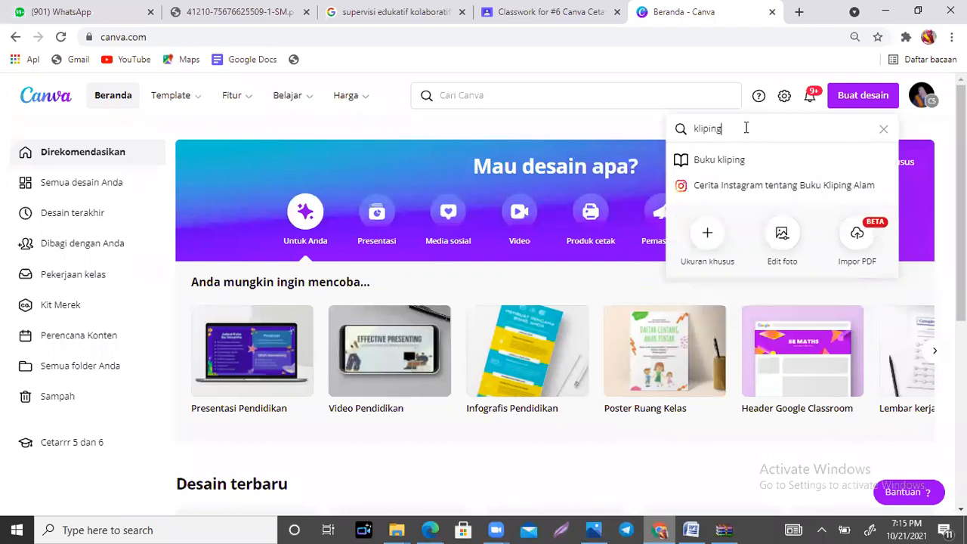
{"action": "left_click", "coordinate": [739, 170]}
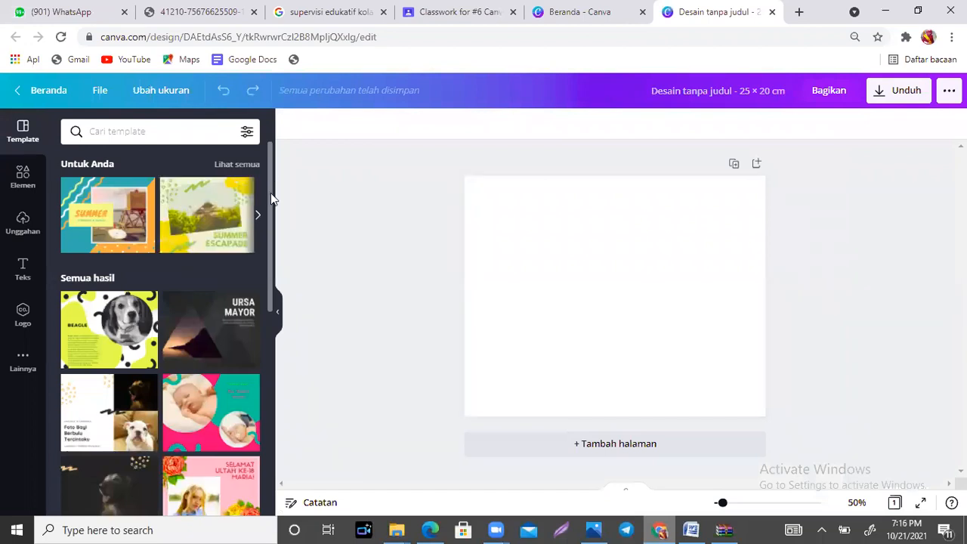
Step: Browse the scrapbook templates through to the end of the list and back to its beginning
{"action": "scroll", "coordinate": [270, 219], "scroll_direction": "down", "scroll_amount": 1}
{"action": "scroll", "coordinate": [270, 249], "scroll_direction": "down", "scroll_amount": 3}
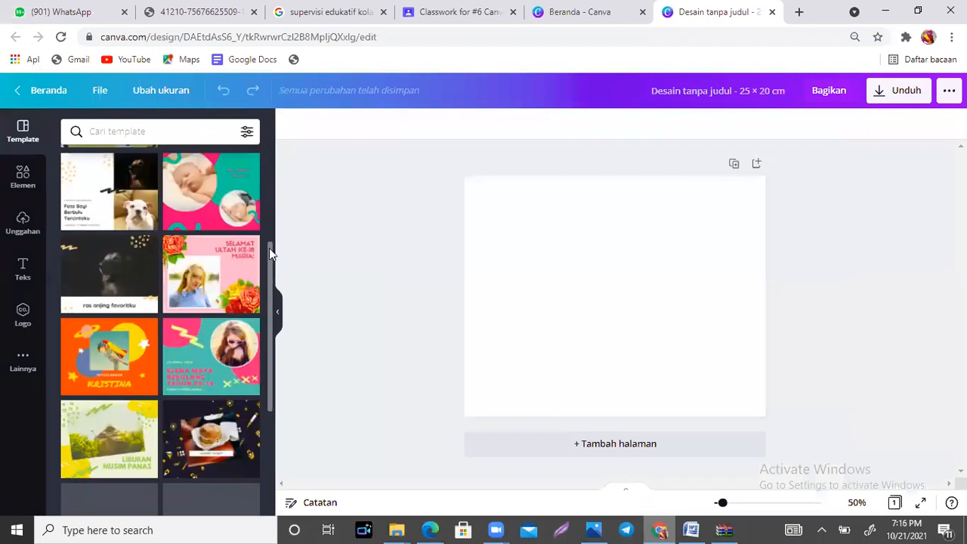
{"action": "scroll", "coordinate": [271, 278], "scroll_direction": "down", "scroll_amount": 4}
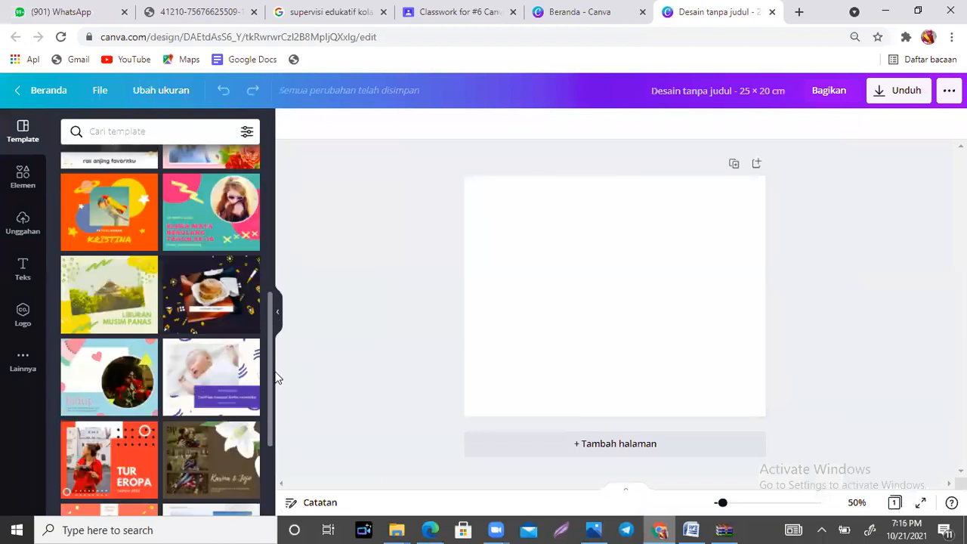
{"action": "scroll", "coordinate": [277, 378], "scroll_direction": "down", "scroll_amount": 4}
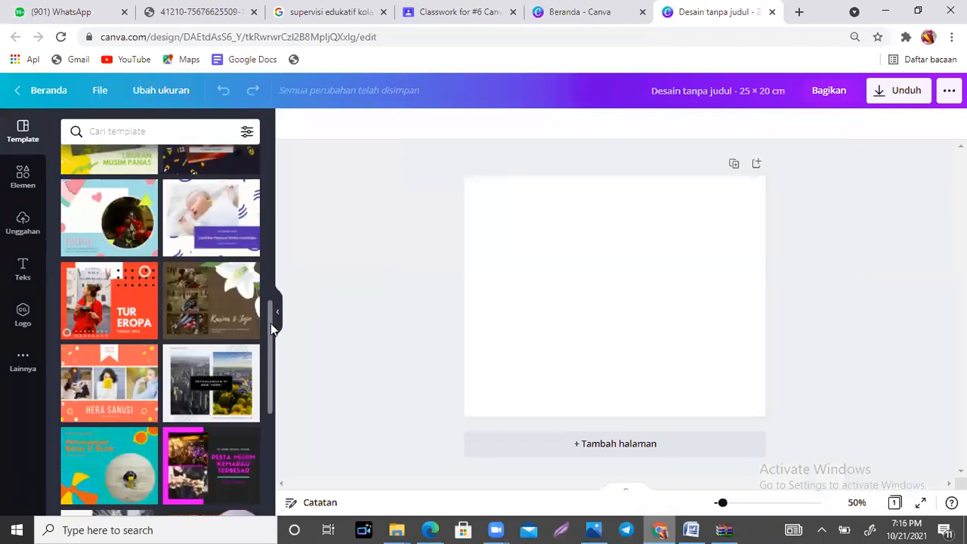
{"action": "scroll", "coordinate": [271, 340], "scroll_direction": "down", "scroll_amount": 4}
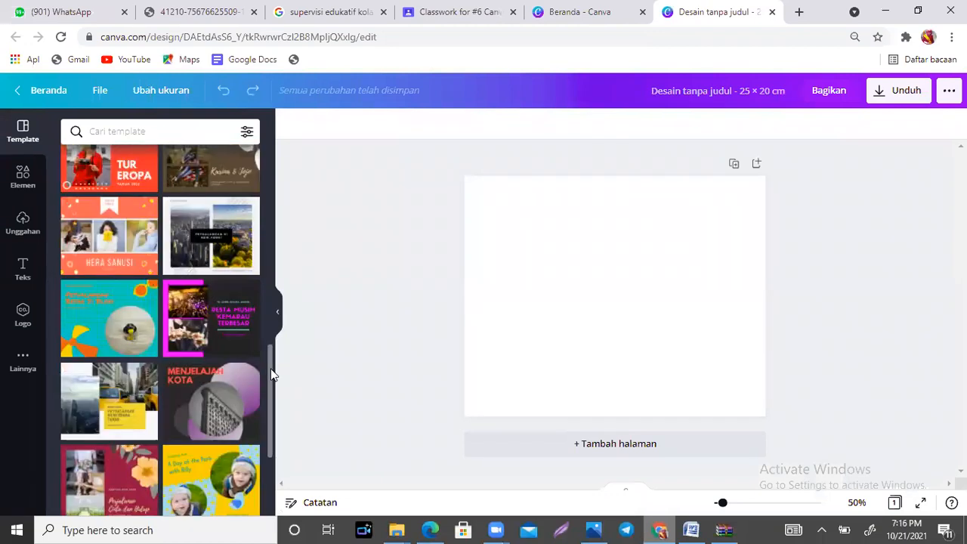
{"action": "scroll", "coordinate": [267, 413], "scroll_direction": "down", "scroll_amount": 5}
{"action": "scroll", "coordinate": [267, 416], "scroll_direction": "down", "scroll_amount": 2}
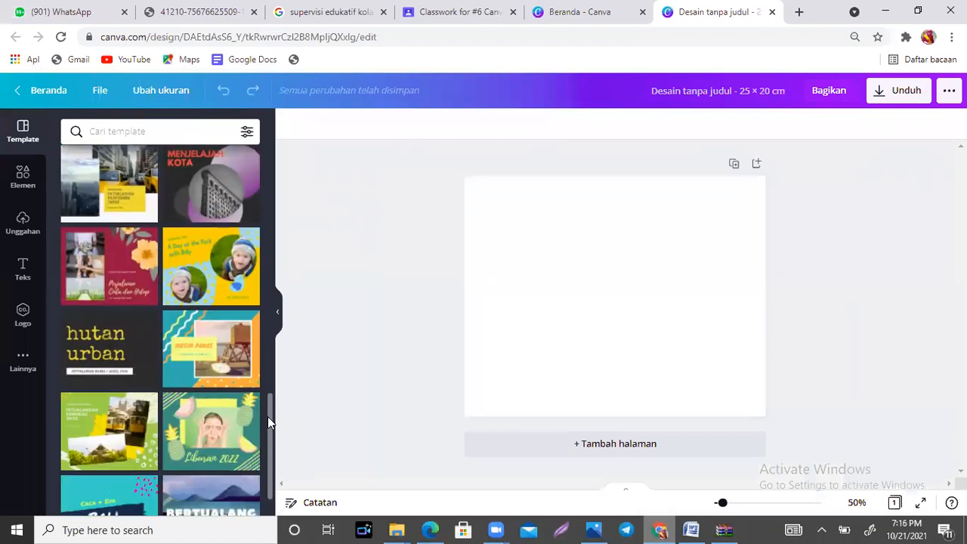
{"action": "scroll", "coordinate": [268, 426], "scroll_direction": "down", "scroll_amount": 2}
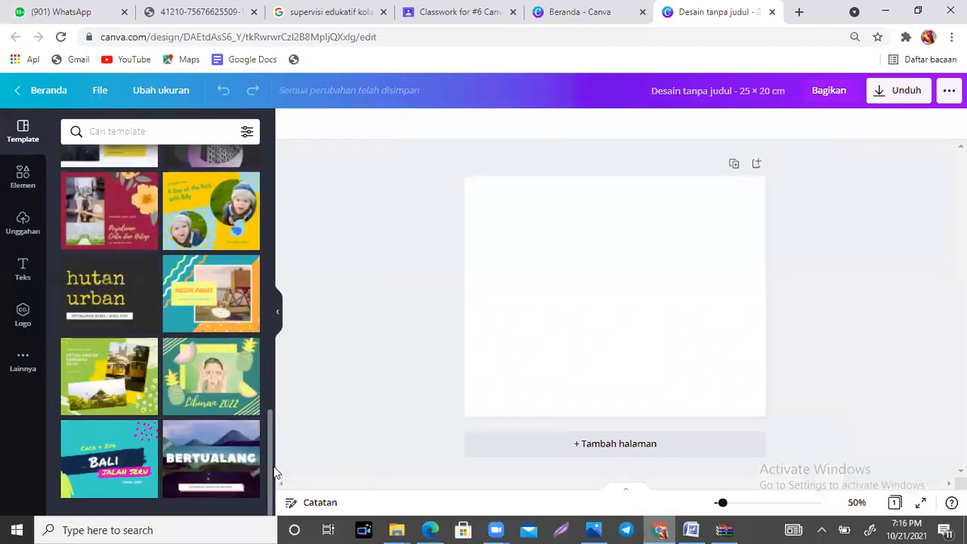
{"action": "scroll", "coordinate": [269, 442], "scroll_direction": "up", "scroll_amount": 1}
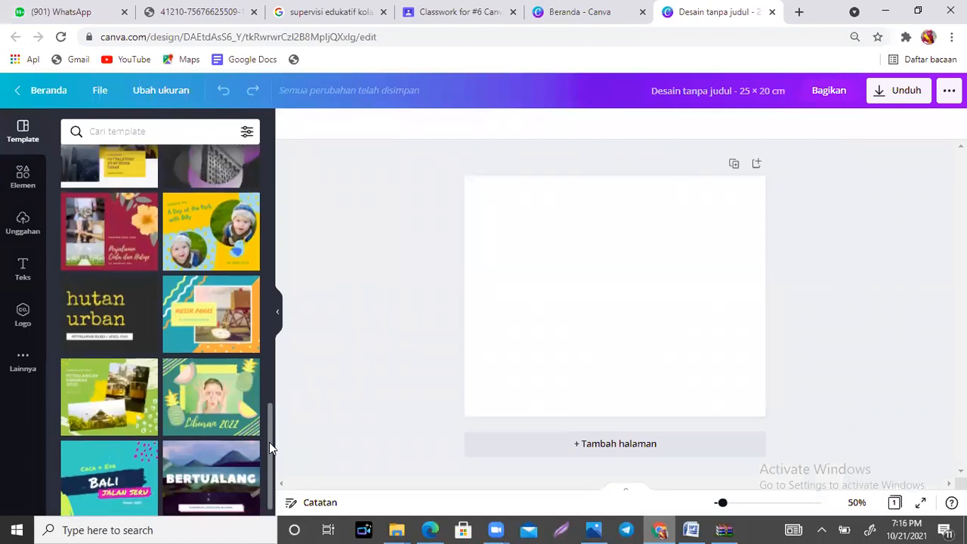
{"action": "scroll", "coordinate": [269, 434], "scroll_direction": "up", "scroll_amount": 2}
{"action": "scroll", "coordinate": [266, 399], "scroll_direction": "up", "scroll_amount": 1}
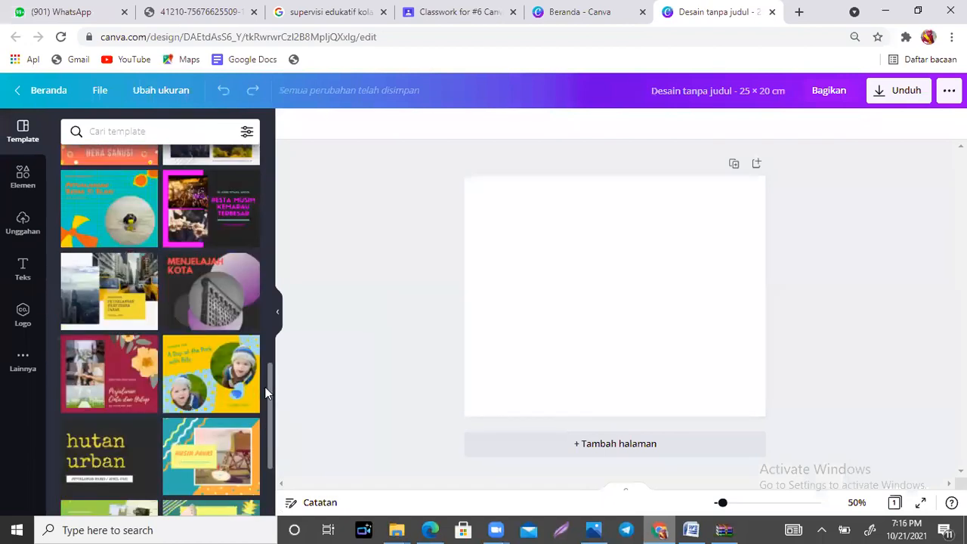
{"action": "scroll", "coordinate": [265, 346], "scroll_direction": "up", "scroll_amount": 3}
{"action": "scroll", "coordinate": [265, 360], "scroll_direction": "down", "scroll_amount": 1}
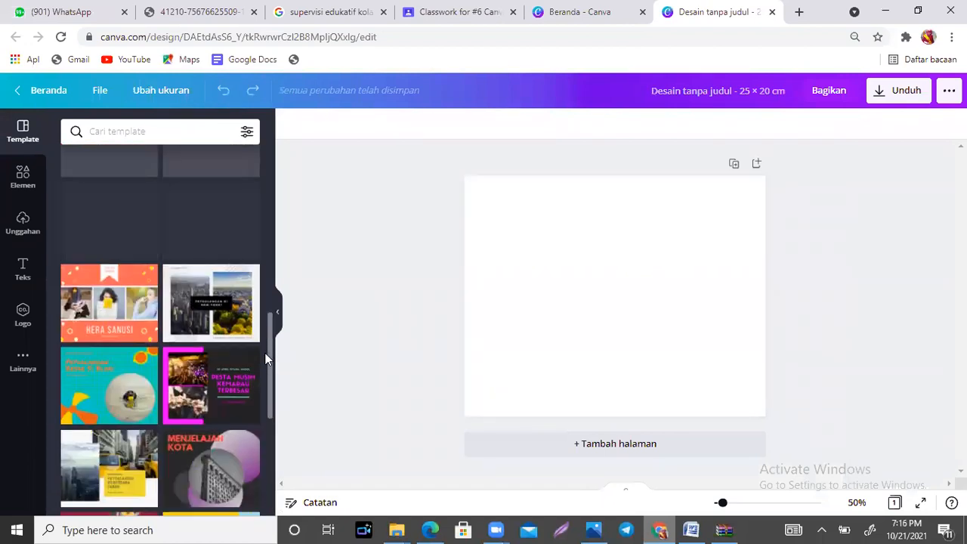
{"action": "scroll", "coordinate": [271, 341], "scroll_direction": "up", "scroll_amount": 1}
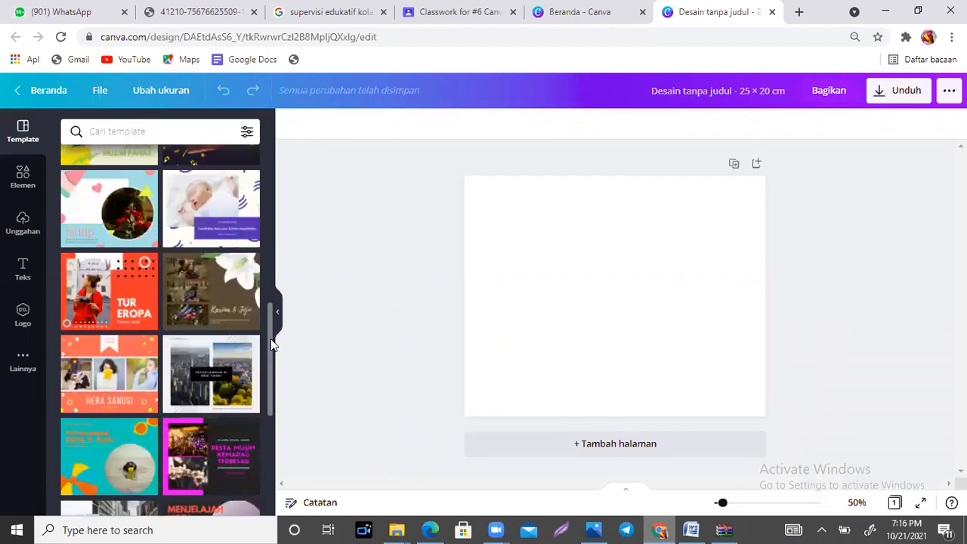
{"action": "scroll", "coordinate": [270, 339], "scroll_direction": "up", "scroll_amount": 1}
{"action": "scroll", "coordinate": [271, 324], "scroll_direction": "up", "scroll_amount": 1}
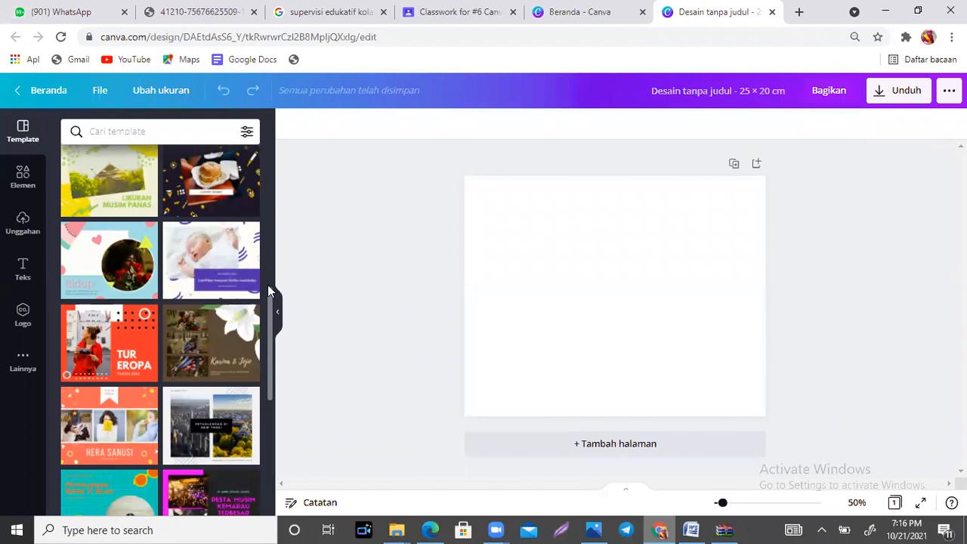
{"action": "scroll", "coordinate": [267, 284], "scroll_direction": "up", "scroll_amount": 2}
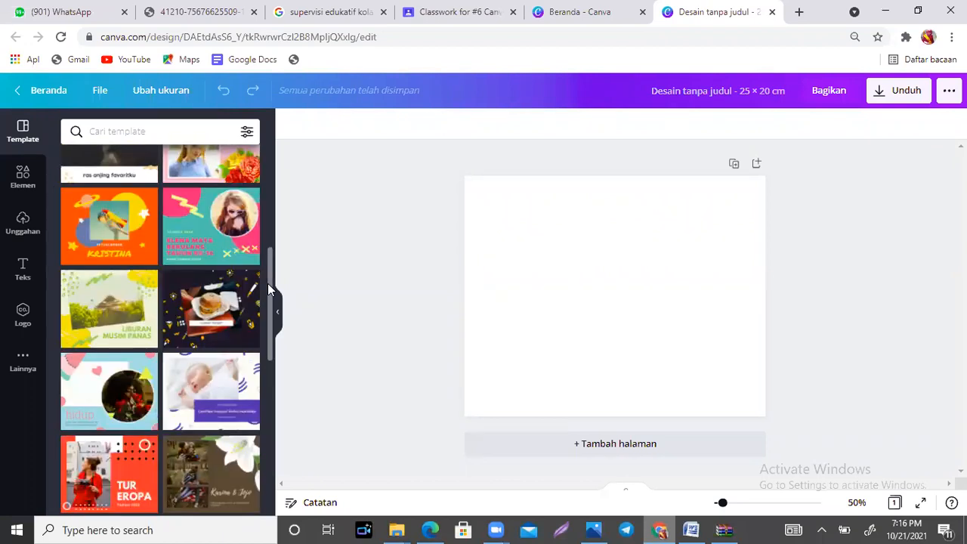
{"action": "left_click_drag", "start_coordinate": [269, 270], "coordinate": [269, 259]}
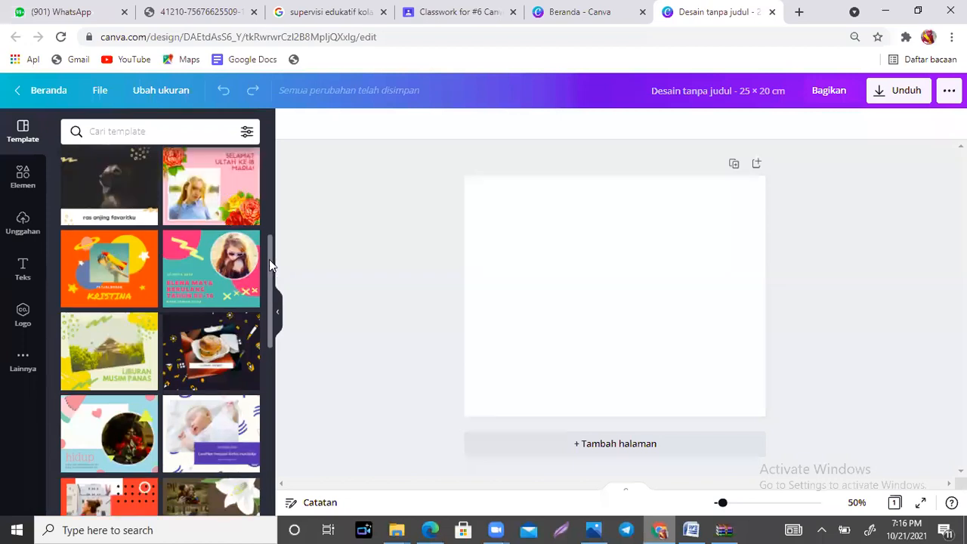
{"action": "scroll", "coordinate": [269, 204], "scroll_direction": "up", "scroll_amount": 3}
{"action": "scroll", "coordinate": [270, 202], "scroll_direction": "up", "scroll_amount": 2}
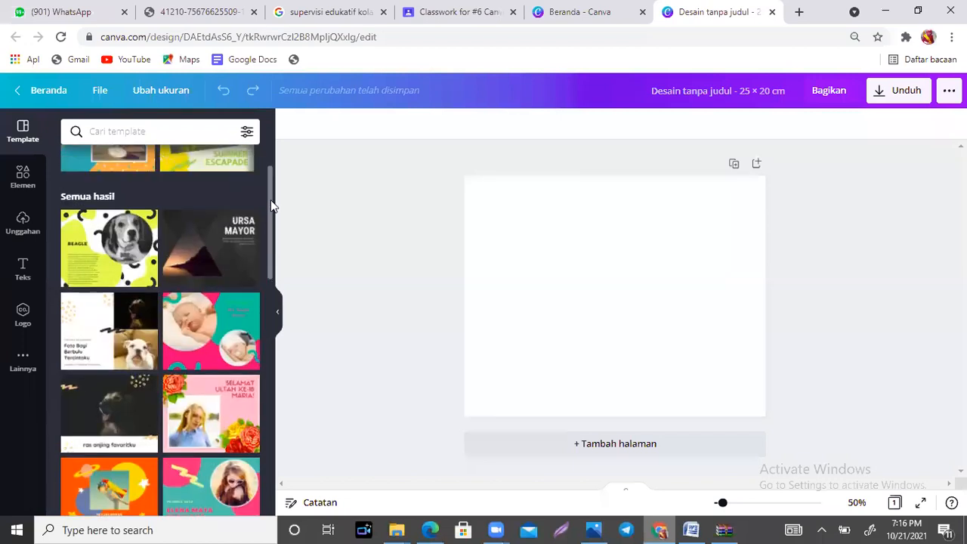
{"action": "scroll", "coordinate": [276, 219], "scroll_direction": "down", "scroll_amount": 1}
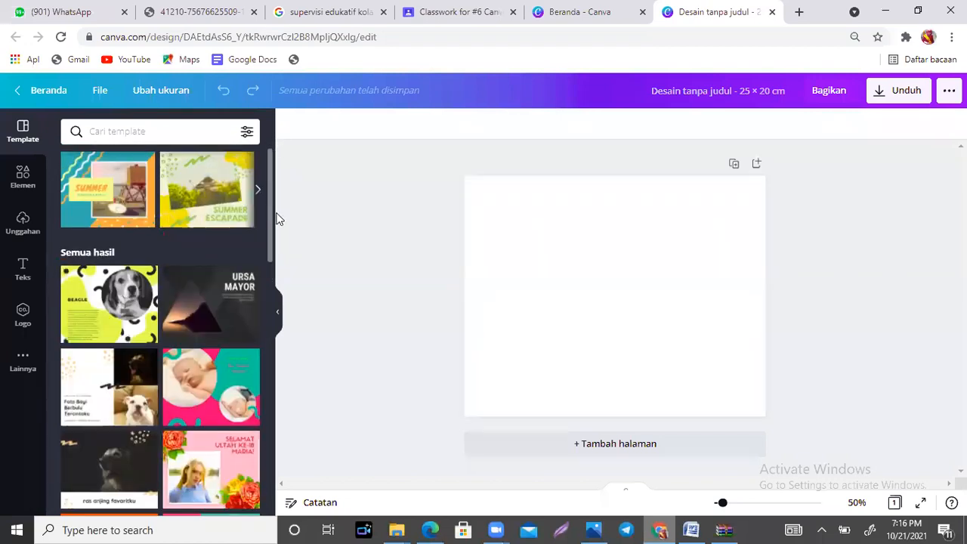
{"action": "scroll", "coordinate": [276, 218], "scroll_direction": "down", "scroll_amount": 1}
{"action": "scroll", "coordinate": [276, 198], "scroll_direction": "up", "scroll_amount": 1}
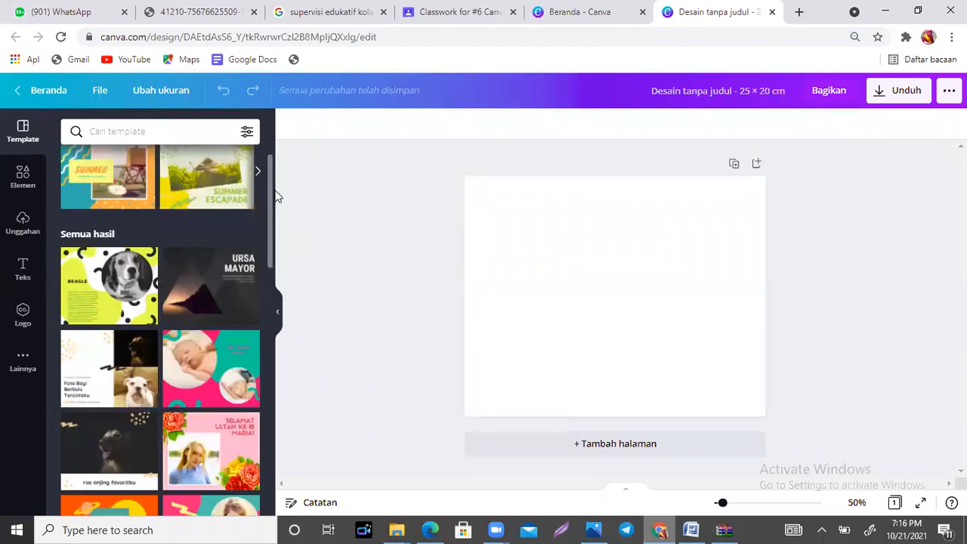
{"action": "scroll", "coordinate": [273, 219], "scroll_direction": "down", "scroll_amount": 1}
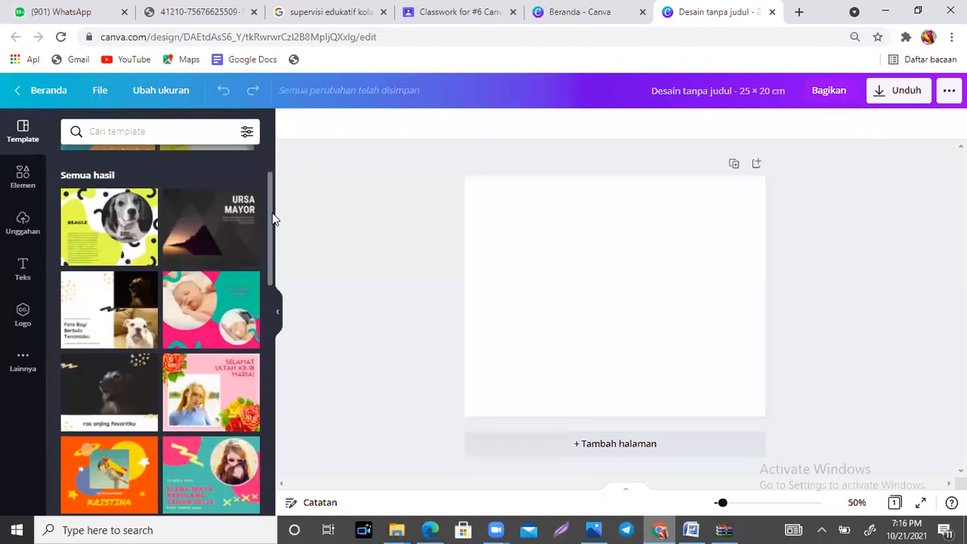
{"action": "scroll", "coordinate": [273, 219], "scroll_direction": "down", "scroll_amount": 1}
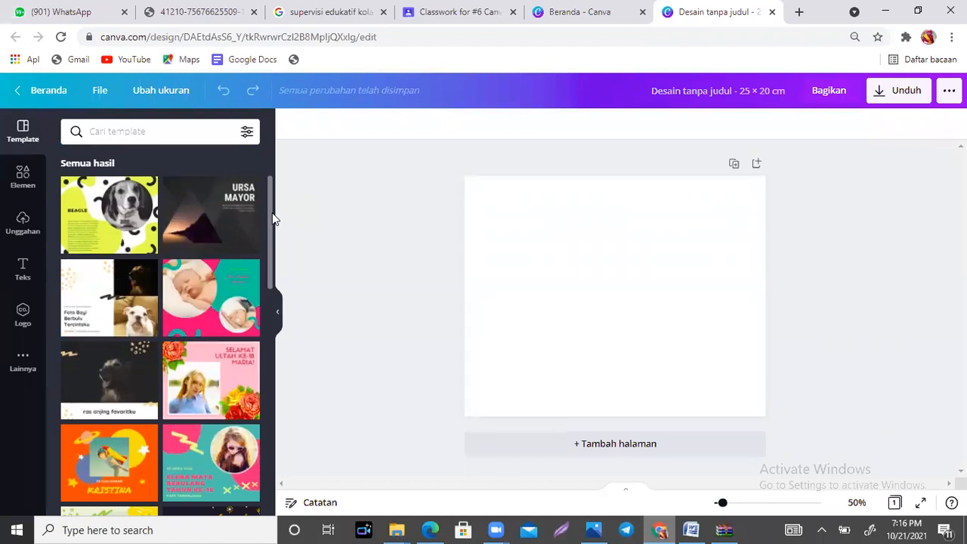
Step: Return to the Canva home page, search the design types for "buklet", and create a blank "Buklet" design of 210 × 297 mm
{"action": "left_click", "coordinate": [624, 8]}
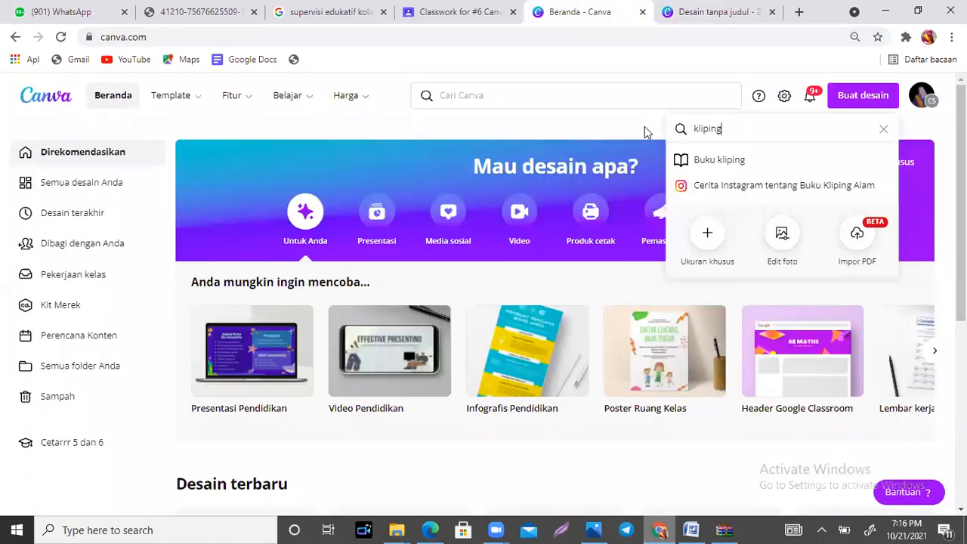
{"action": "left_click_drag", "start_coordinate": [750, 133], "coordinate": [675, 116]}
{"action": "type", "text": "buklet"}
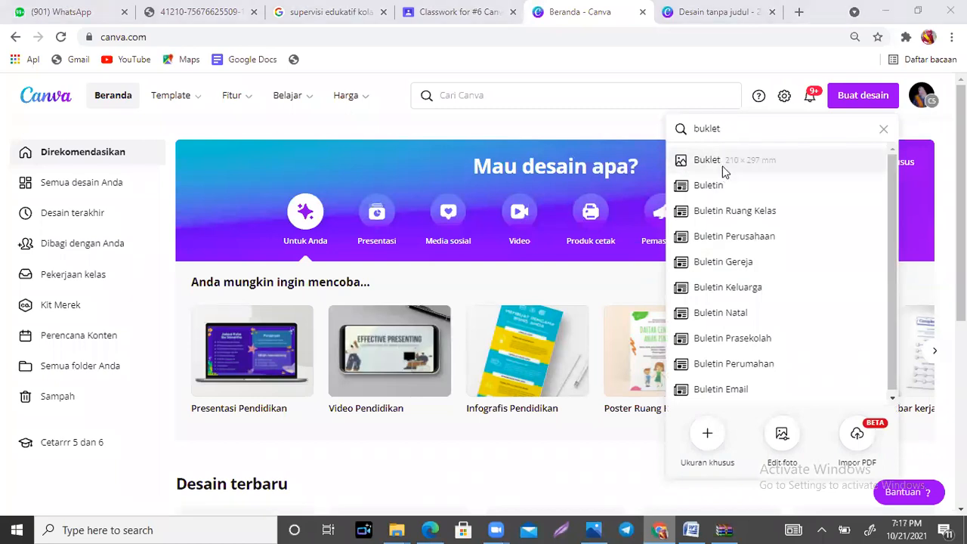
{"action": "left_click", "coordinate": [724, 172]}
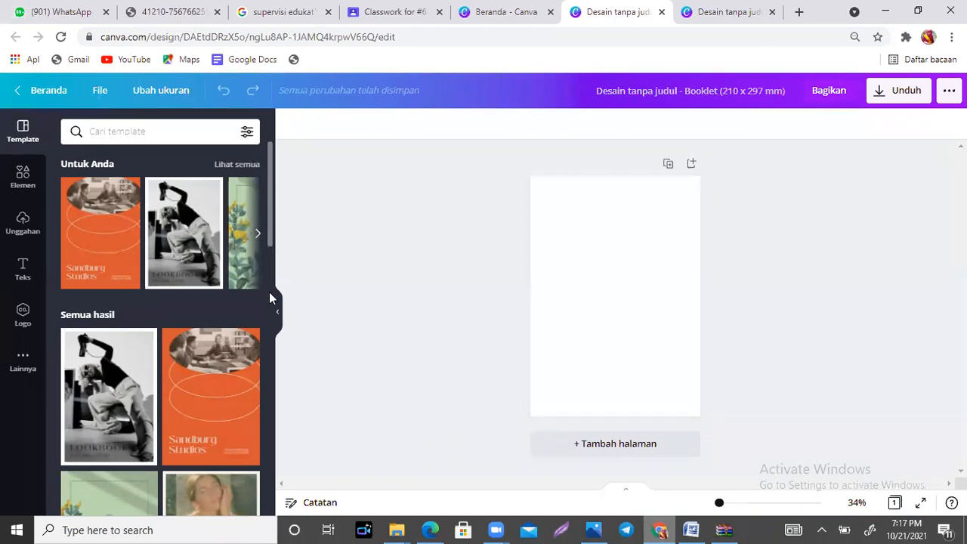
Step: Look through the available booklet templates, close the booklet design, and return to the 25 × 20 cm scrapbook design
{"action": "left_click_drag", "start_coordinate": [270, 238], "coordinate": [276, 396]}
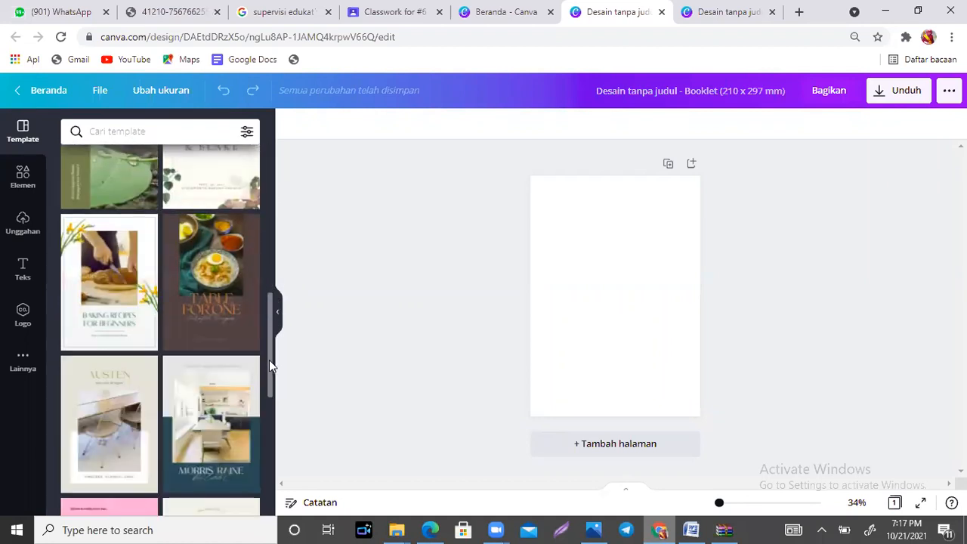
{"action": "left_click_drag", "start_coordinate": [270, 308], "coordinate": [279, 448]}
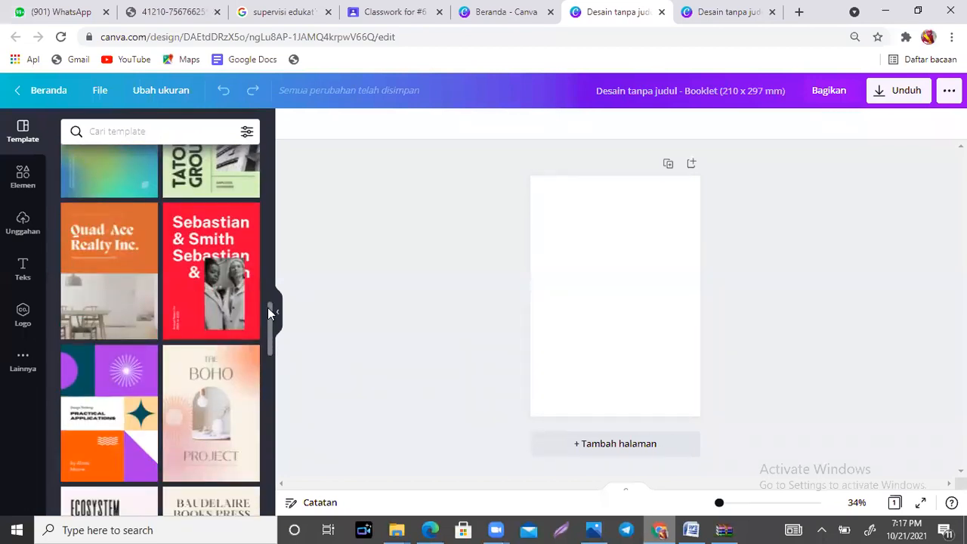
{"action": "left_click_drag", "start_coordinate": [269, 335], "coordinate": [274, 486]}
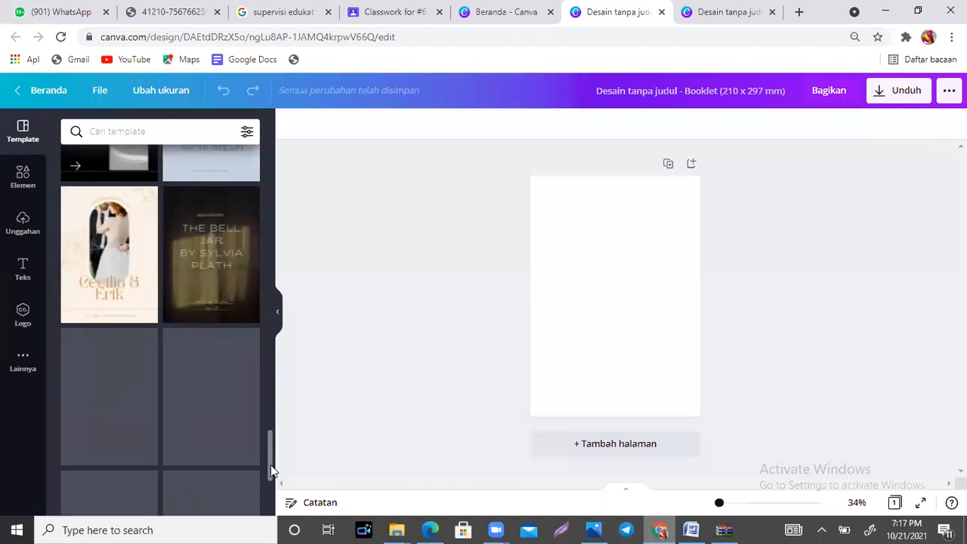
{"action": "left_click_drag", "start_coordinate": [269, 443], "coordinate": [270, 477]}
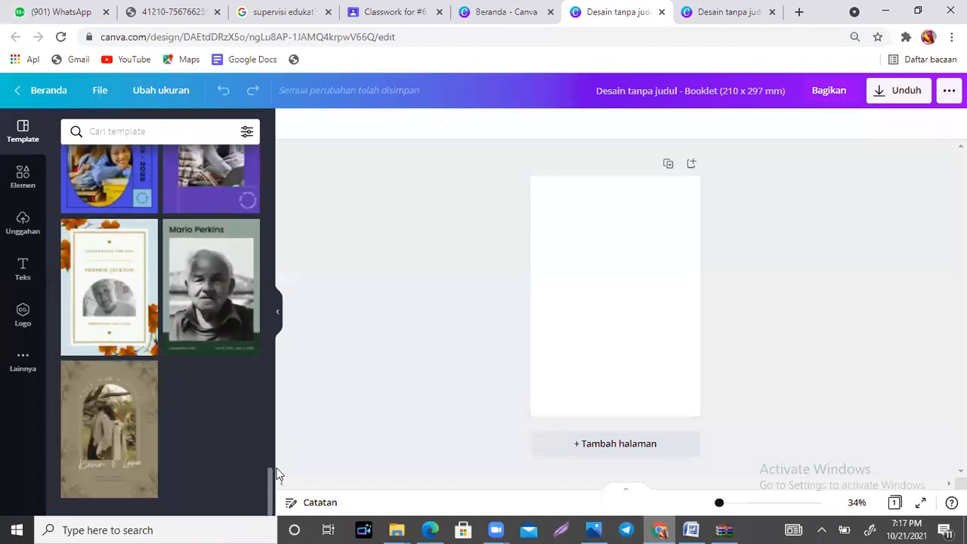
{"action": "left_click_drag", "start_coordinate": [269, 478], "coordinate": [256, 177]}
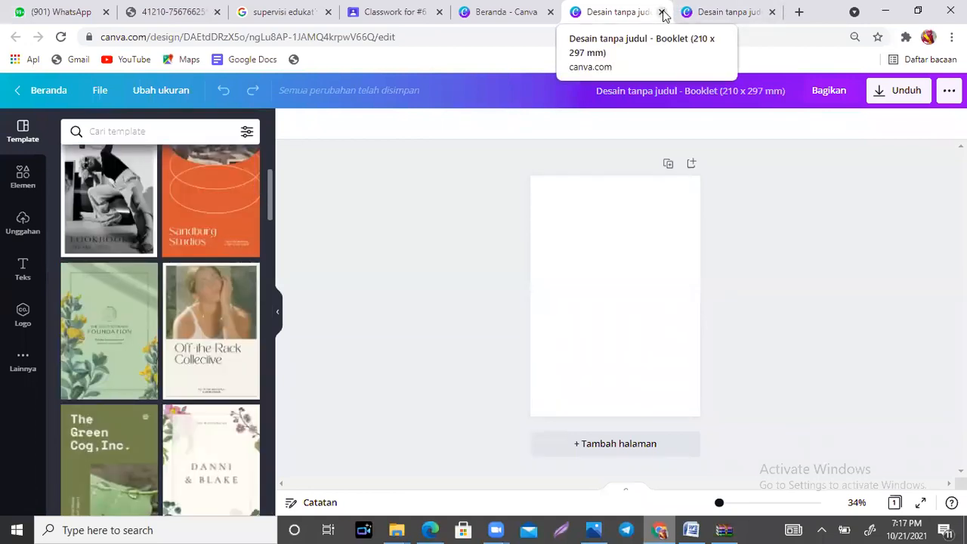
{"action": "left_click", "coordinate": [662, 12]}
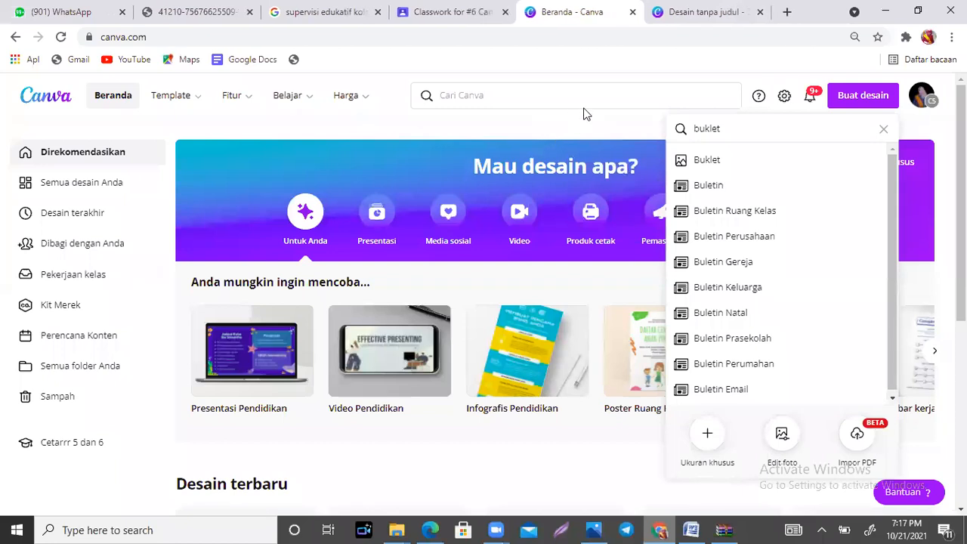
{"action": "left_click", "coordinate": [724, 11]}
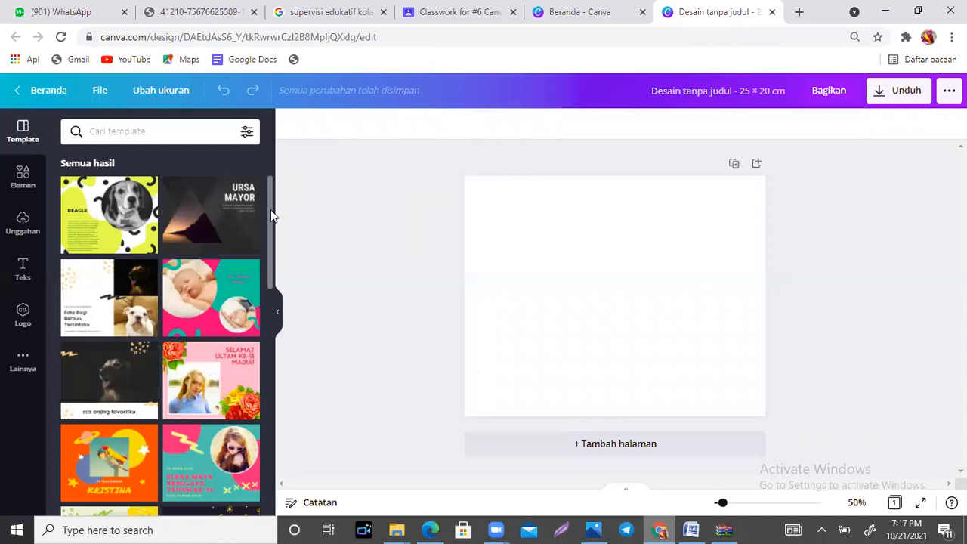
Step: Apply all six pages of the "hutan urban" scrapbook template to the 25 × 20 cm design
{"action": "left_click_drag", "start_coordinate": [271, 210], "coordinate": [270, 253]}
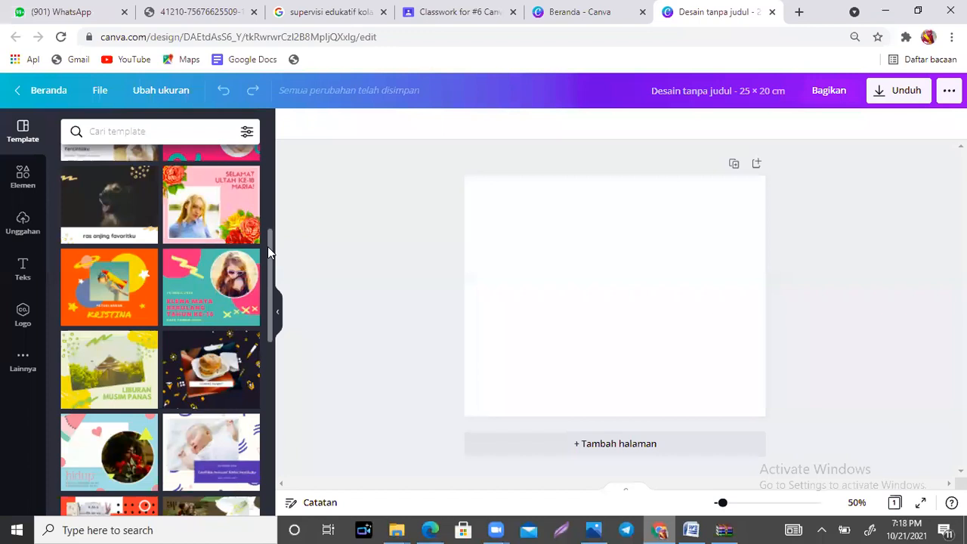
{"action": "left_click_drag", "start_coordinate": [269, 245], "coordinate": [270, 442]}
{"action": "left_click", "coordinate": [87, 308]}
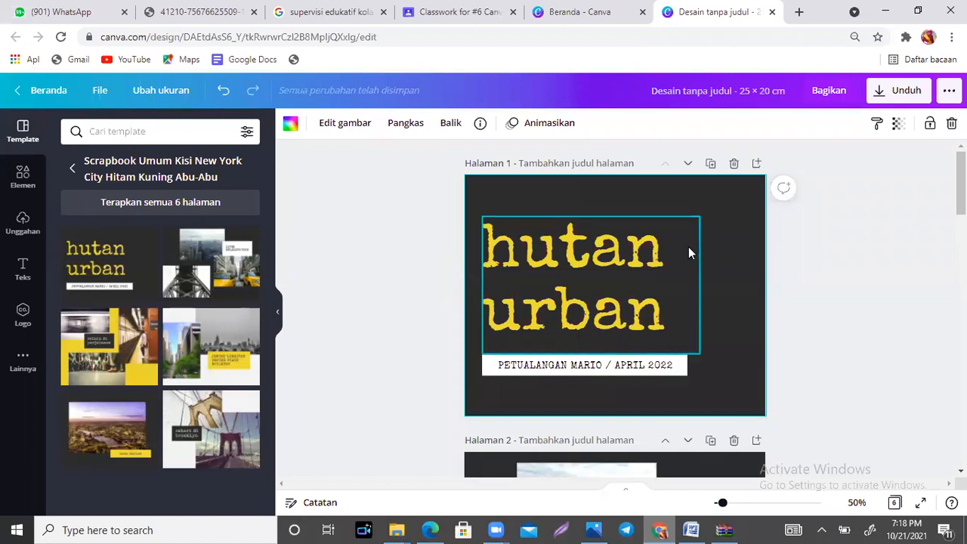
{"action": "scroll", "coordinate": [865, 144], "scroll_direction": "down", "scroll_amount": 3}
{"action": "scroll", "coordinate": [865, 144], "scroll_direction": "up", "scroll_amount": 3}
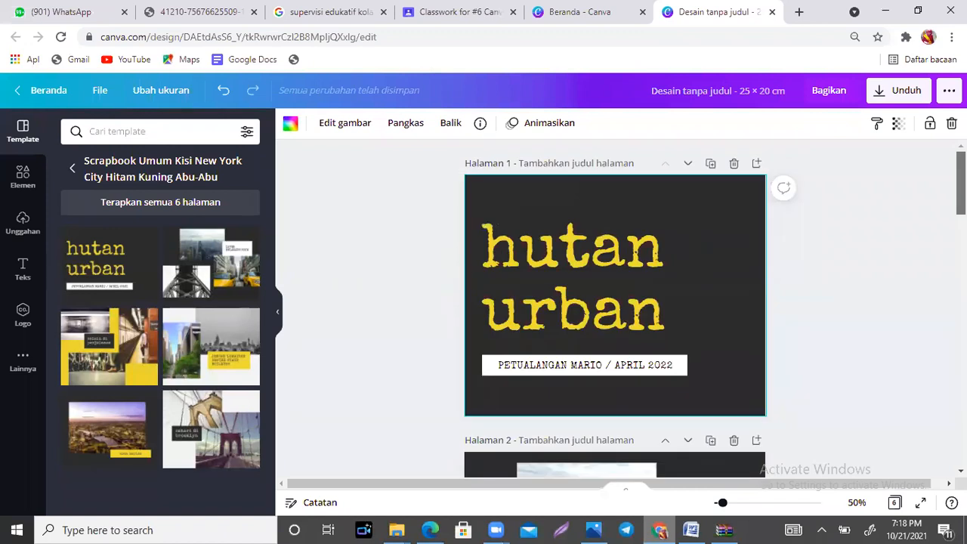
Step: Replace the cover title on page 1 with "Momen Inersia" and resize its text box so each word fits on one line
{"action": "double_click", "coordinate": [613, 263]}
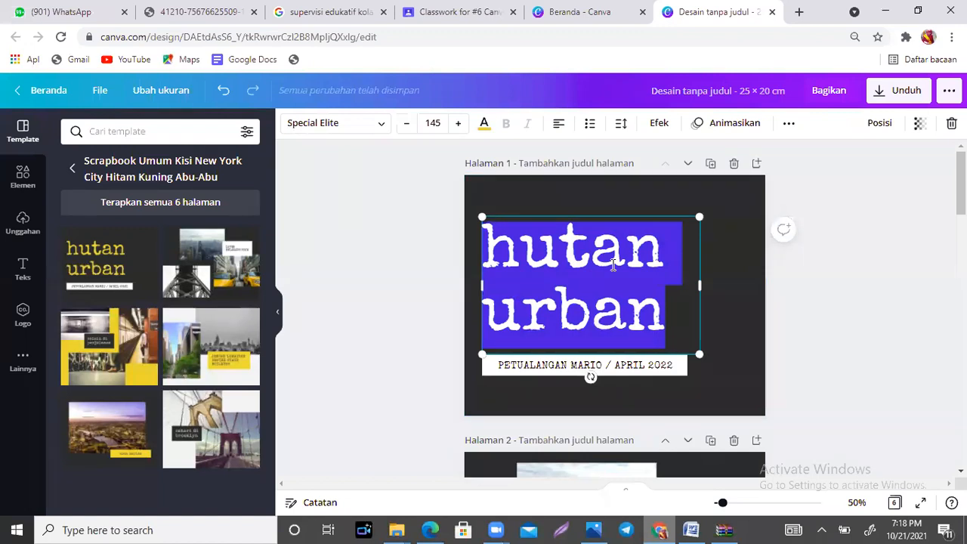
{"action": "type", "text": "Momen"}
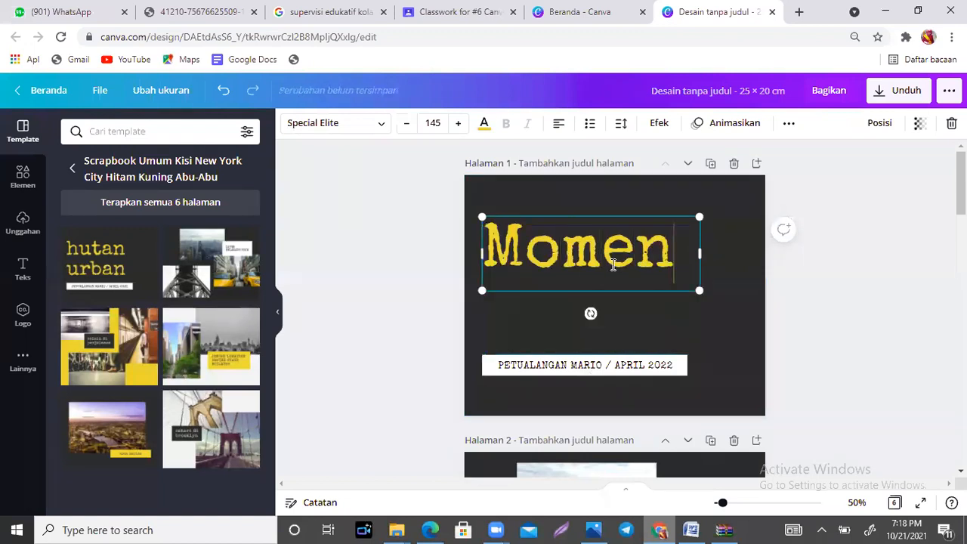
{"action": "type", "text": " In"}
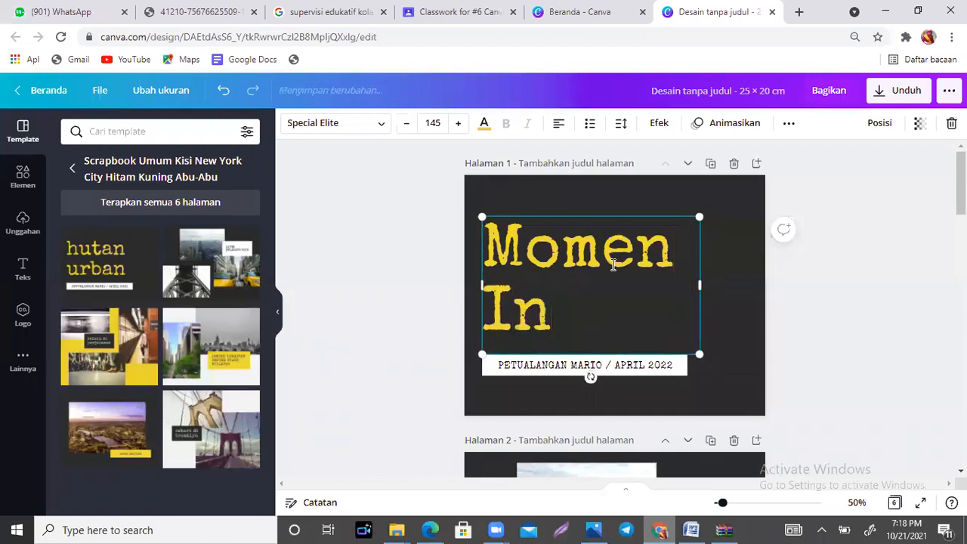
{"action": "type", "text": "ersia"}
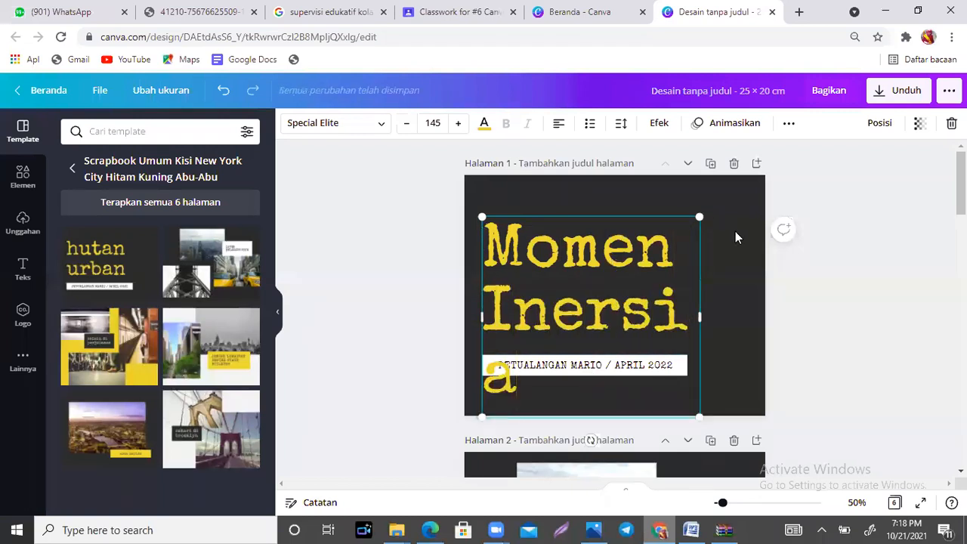
{"action": "left_click_drag", "start_coordinate": [739, 316], "coordinate": [735, 342]}
{"action": "left_click", "coordinate": [746, 382]}
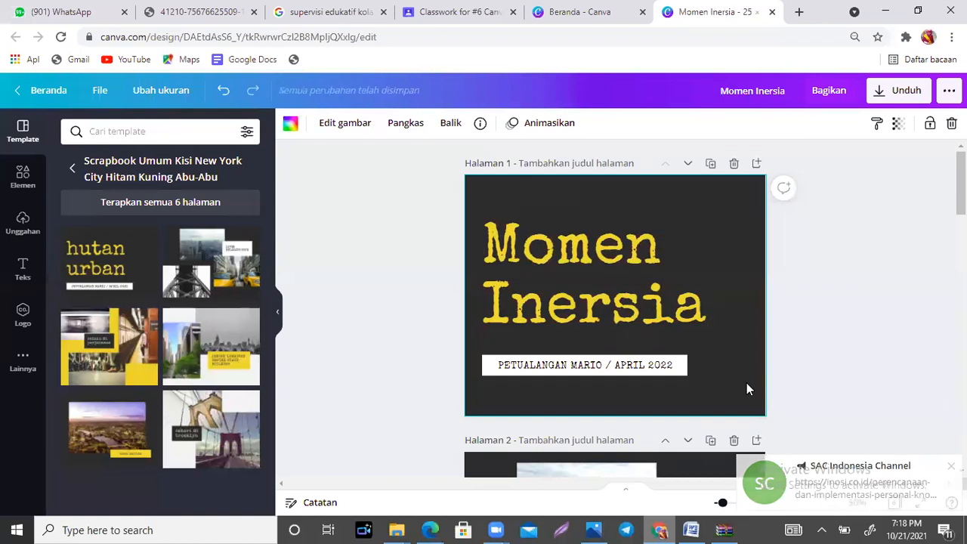
Step: Replace the cover subtitle on page 1 with "FISIKA KELAS XI OLEH" followed by the teacher's title and name
{"action": "double_click", "coordinate": [649, 365]}
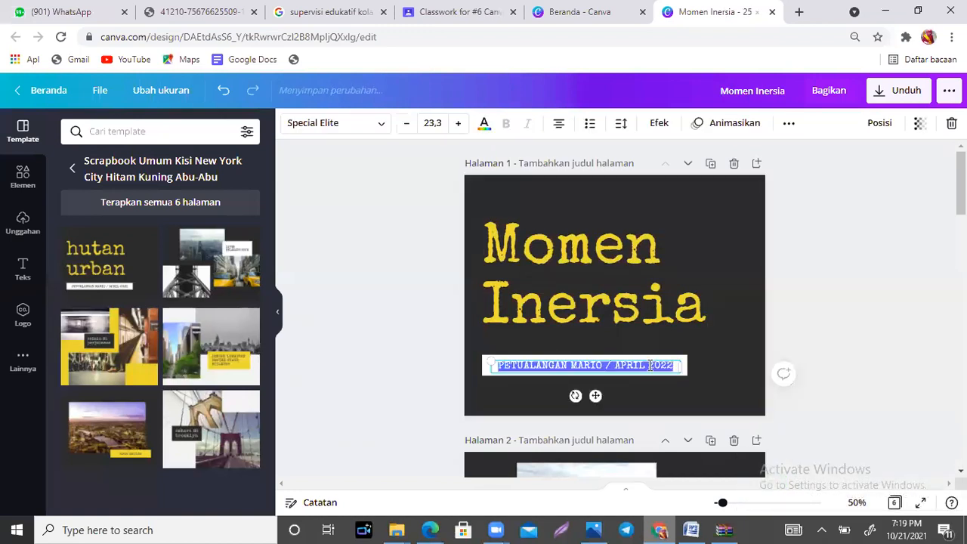
{"action": "type", "text": "FI"}
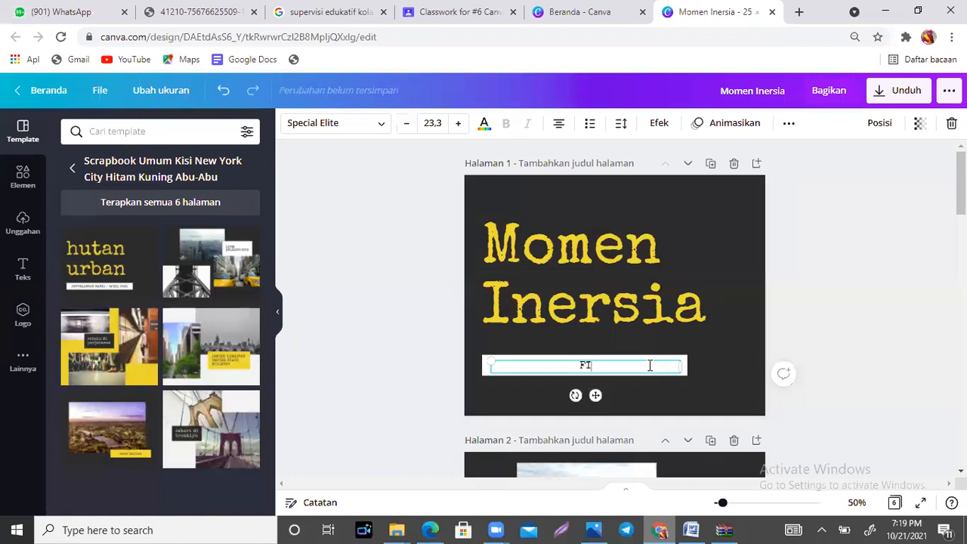
{"action": "type", "text": "SIKA KELAS XI"}
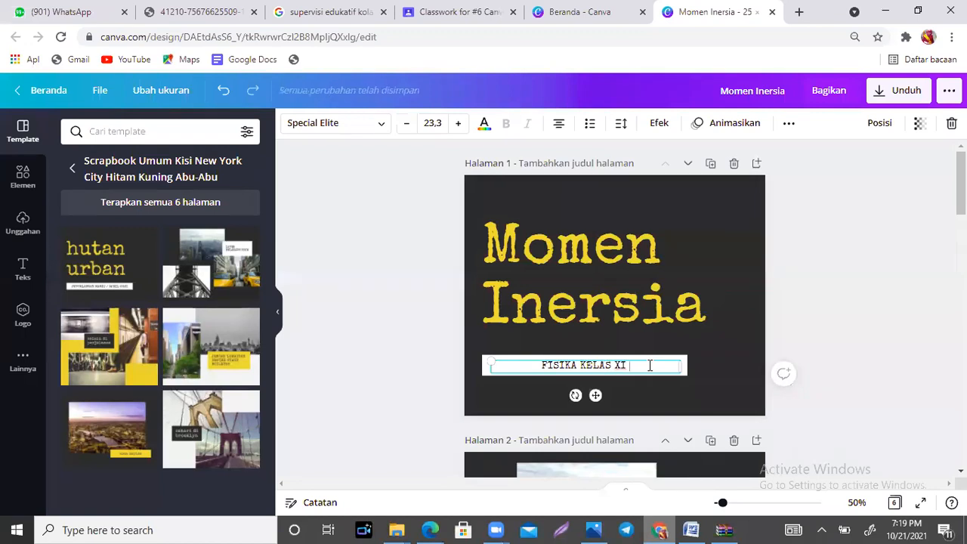
{"action": "type", "text": " OLEH MS"}
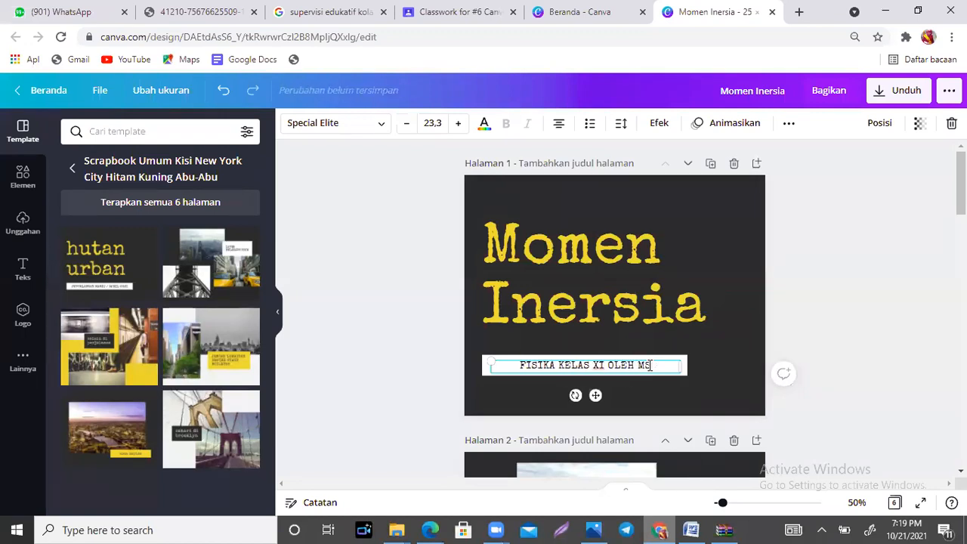
{"action": "type", "text": ".DONA"}
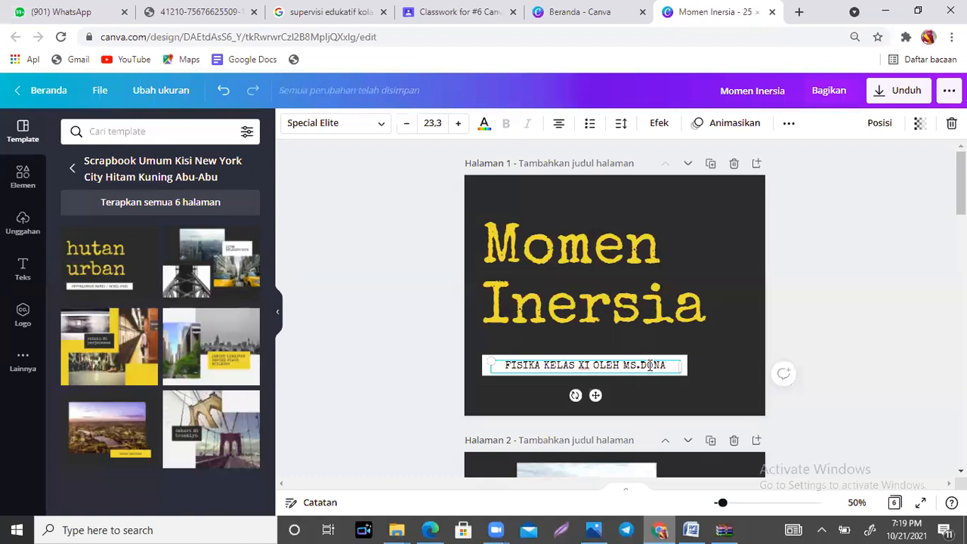
{"action": "left_click", "coordinate": [748, 311]}
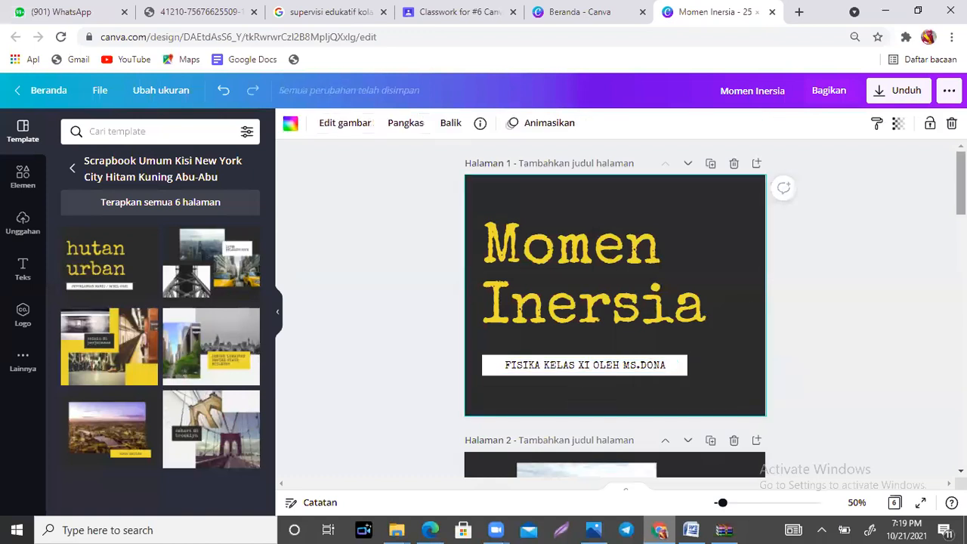
Step: Delete the three city photos and their frames from page 2, keeping only the white text label
{"action": "scroll", "coordinate": [961, 188], "scroll_direction": "down", "scroll_amount": 2}
{"action": "scroll", "coordinate": [696, 227], "scroll_direction": "down", "scroll_amount": 2}
{"action": "left_click", "coordinate": [697, 208]}
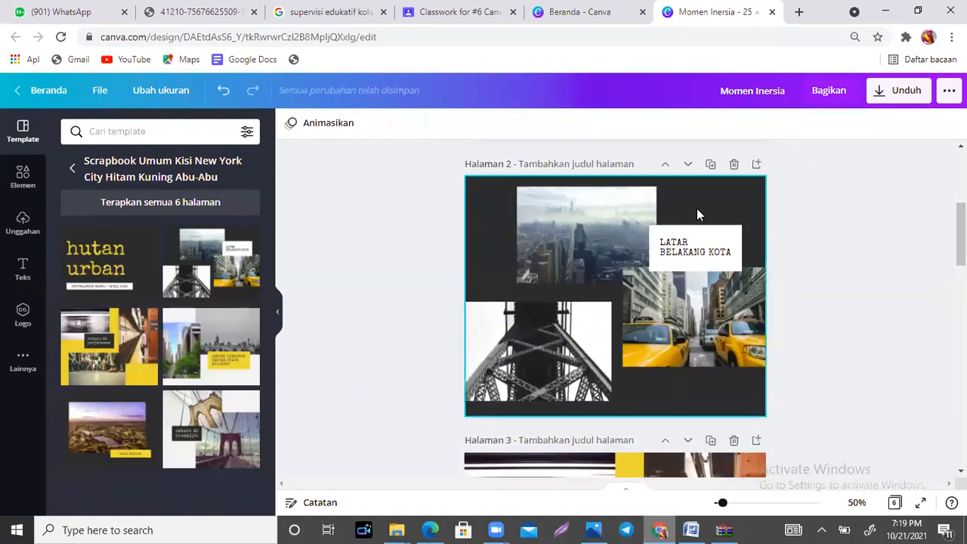
{"action": "left_click", "coordinate": [705, 249]}
{"action": "double_click", "coordinate": [705, 248]}
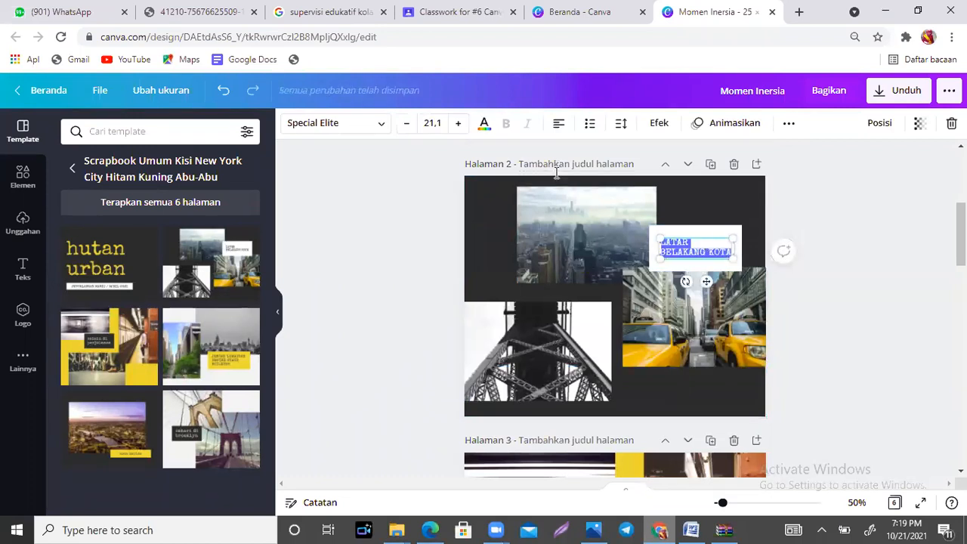
{"action": "left_click", "coordinate": [562, 212]}
{"action": "key", "text": "Delete"}
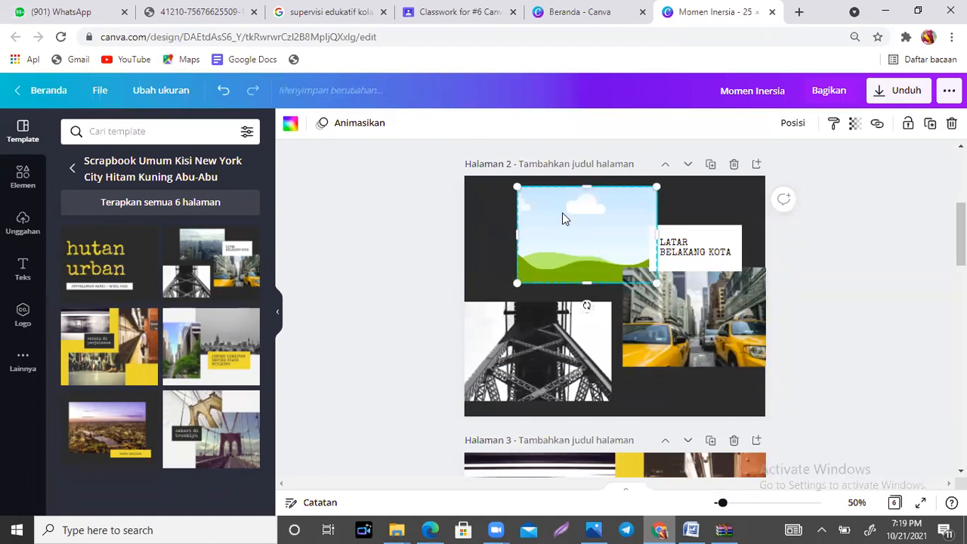
{"action": "key", "text": "Delete"}
{"action": "left_click", "coordinate": [680, 319]}
{"action": "key", "text": "Delete"}
{"action": "key", "text": "Delete"}
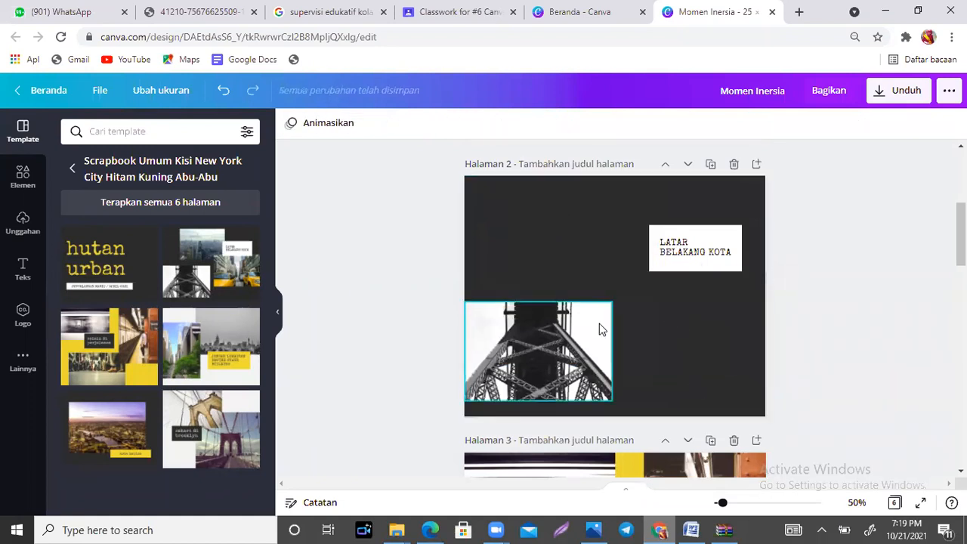
{"action": "left_click", "coordinate": [599, 330]}
{"action": "key", "text": "Delete"}
{"action": "key", "text": "Delete"}
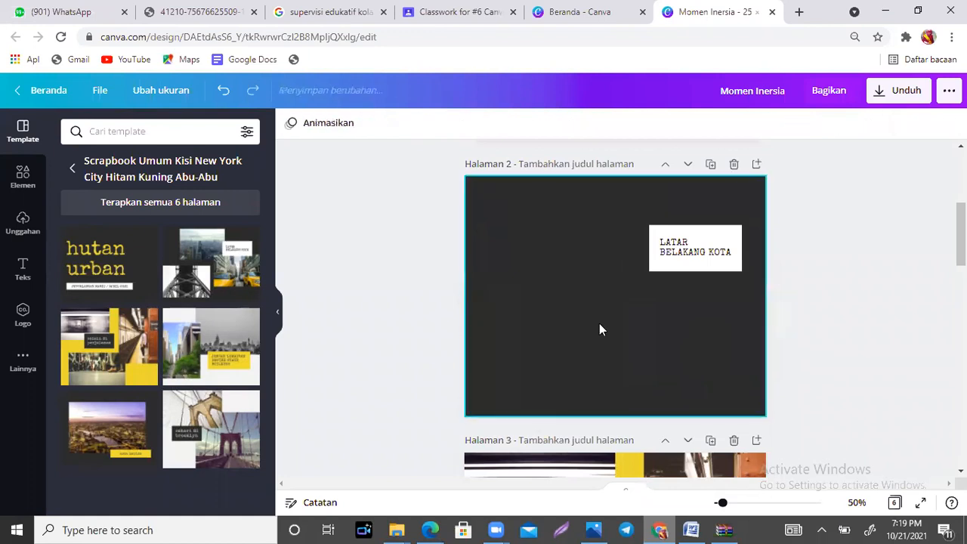
Step: Replace the text in the white label on page 2 with "DEFINSI MOMEN INERSIA"
{"action": "double_click", "coordinate": [704, 251]}
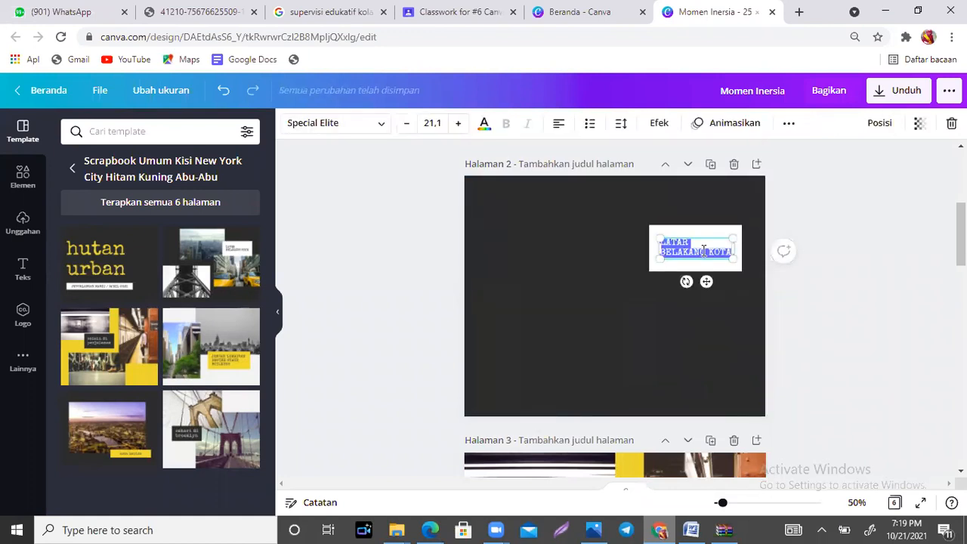
{"action": "type", "text": "JEFINSI"}
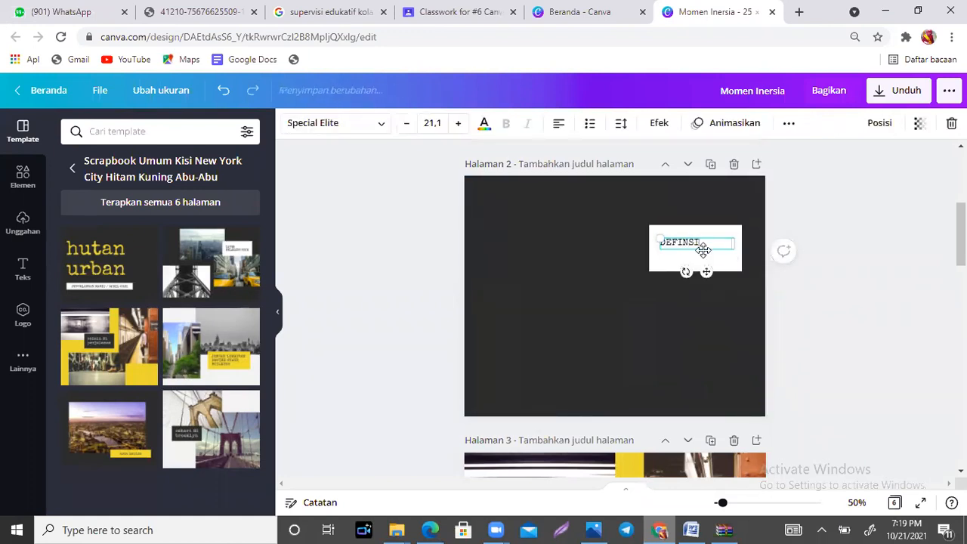
{"action": "type", "text": " MOME"}
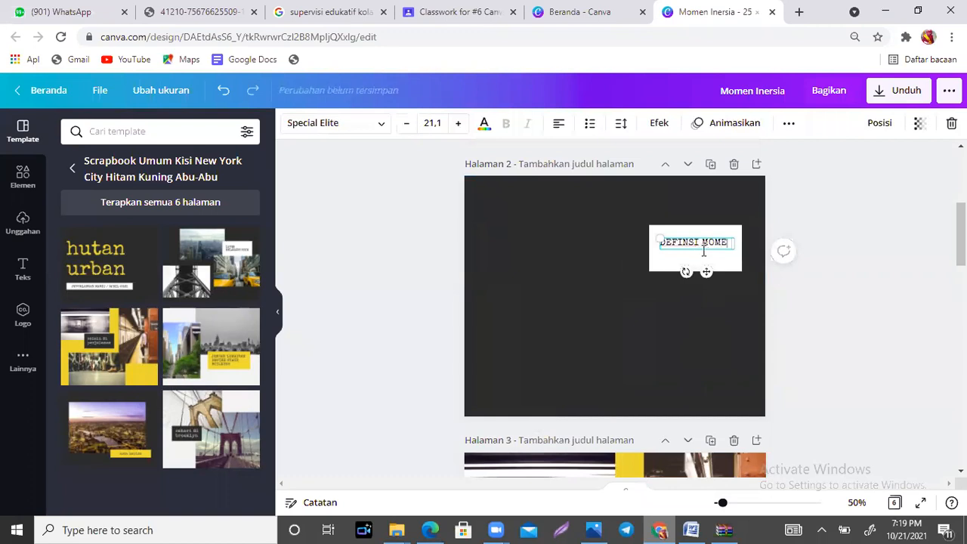
{"action": "type", "text": "N INERSIA"}
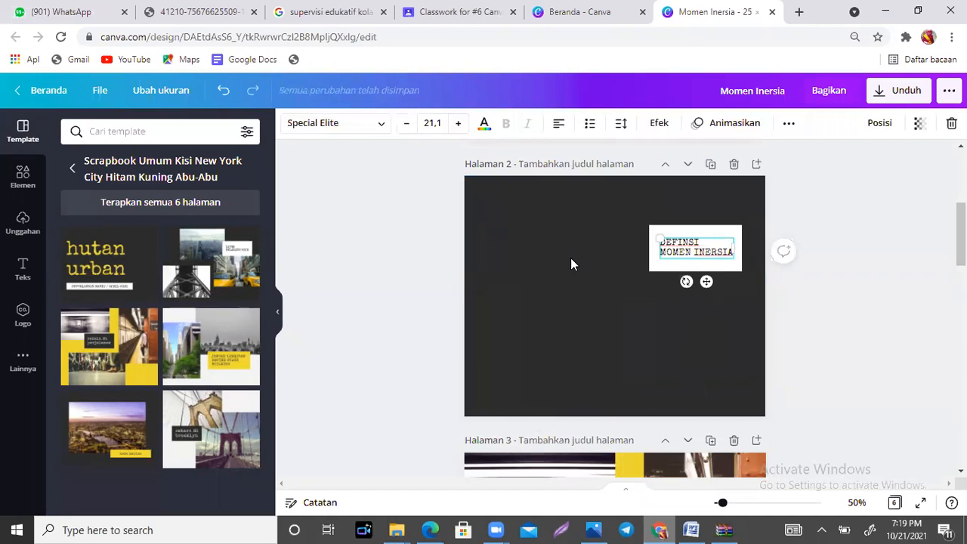
Step: Search the elements for "KERTAS", add the pale yellow notepad sheet to page 2, and enlarge it to fill the area beside the label
{"action": "left_click", "coordinate": [22, 181]}
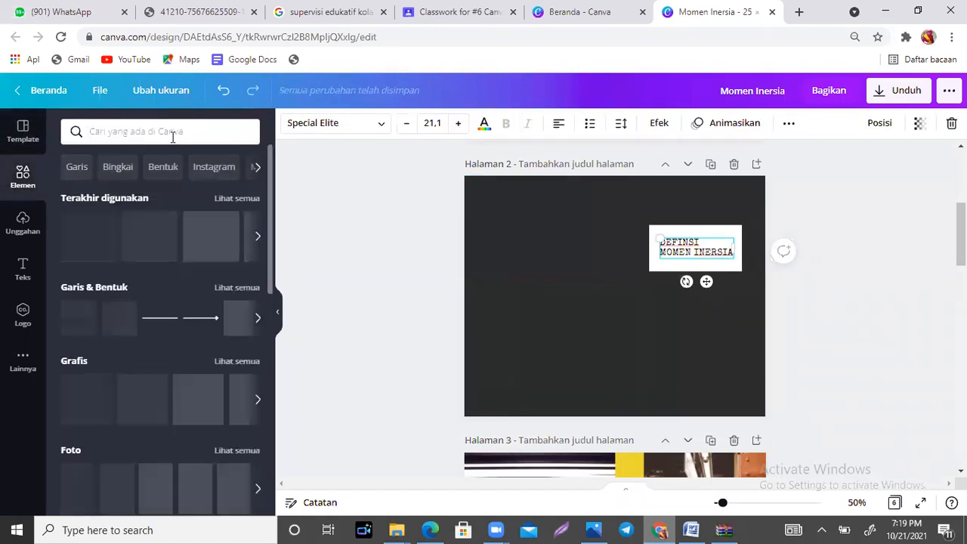
{"action": "left_click", "coordinate": [173, 137]}
{"action": "type", "text": "KE"}
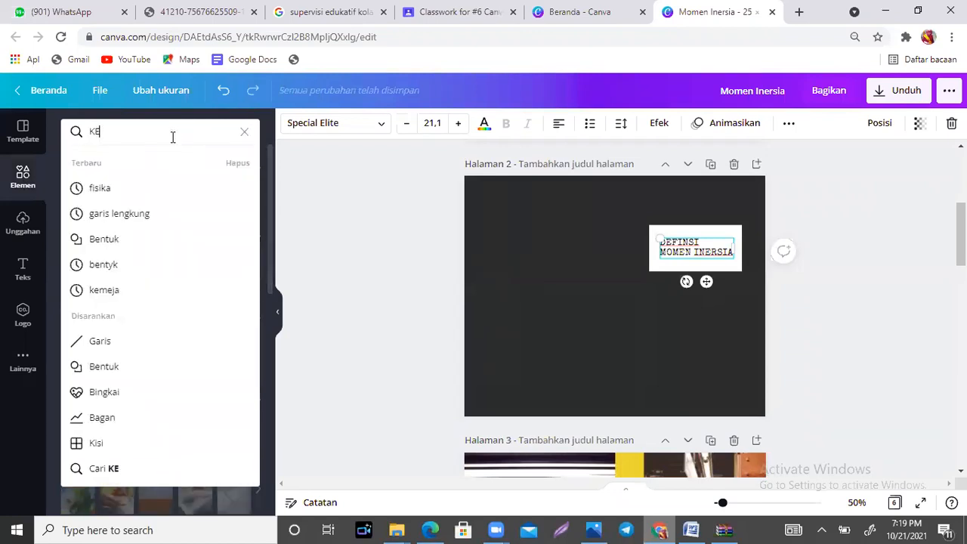
{"action": "type", "text": "RTAS"}
{"action": "key", "text": "Return"}
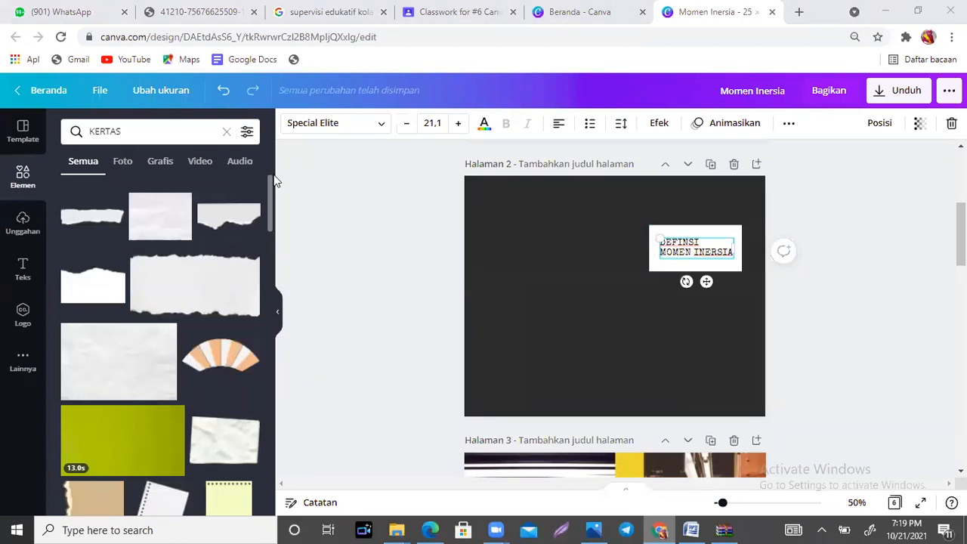
{"action": "left_click_drag", "start_coordinate": [272, 180], "coordinate": [269, 209]}
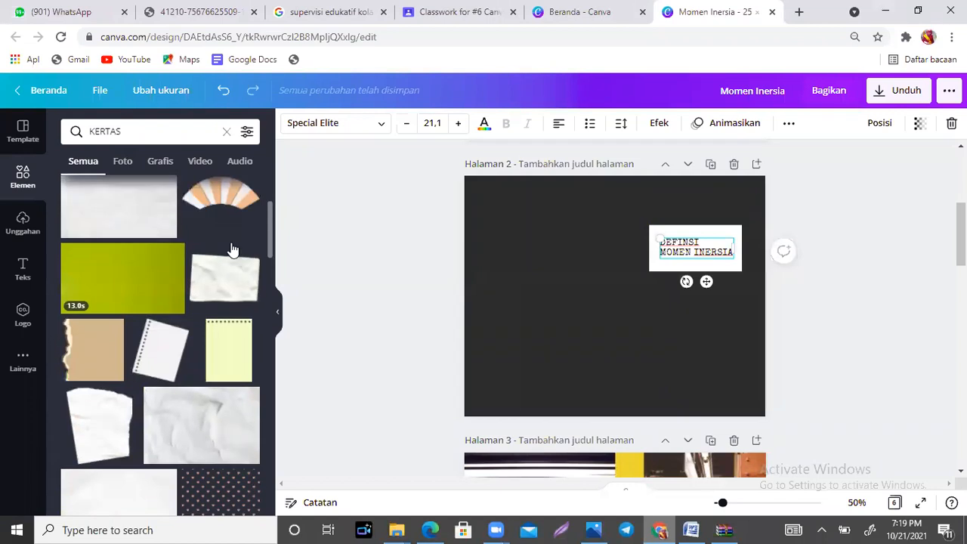
{"action": "left_click", "coordinate": [237, 345]}
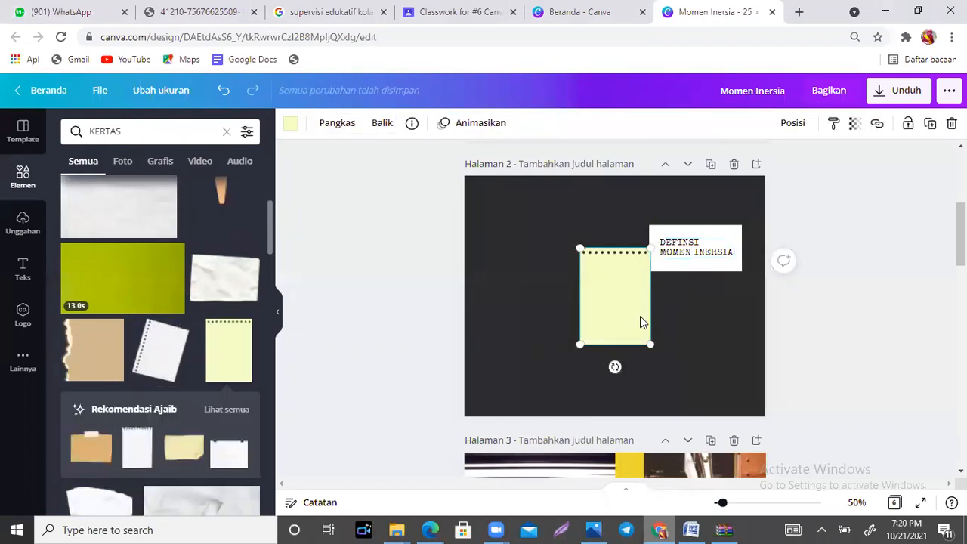
{"action": "left_click_drag", "start_coordinate": [628, 312], "coordinate": [542, 266]}
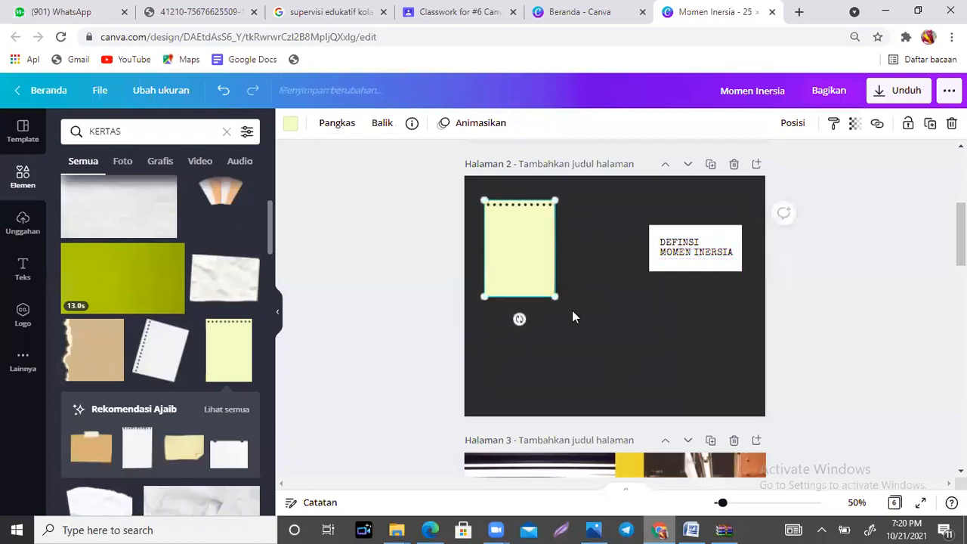
{"action": "left_click_drag", "start_coordinate": [556, 297], "coordinate": [680, 373]}
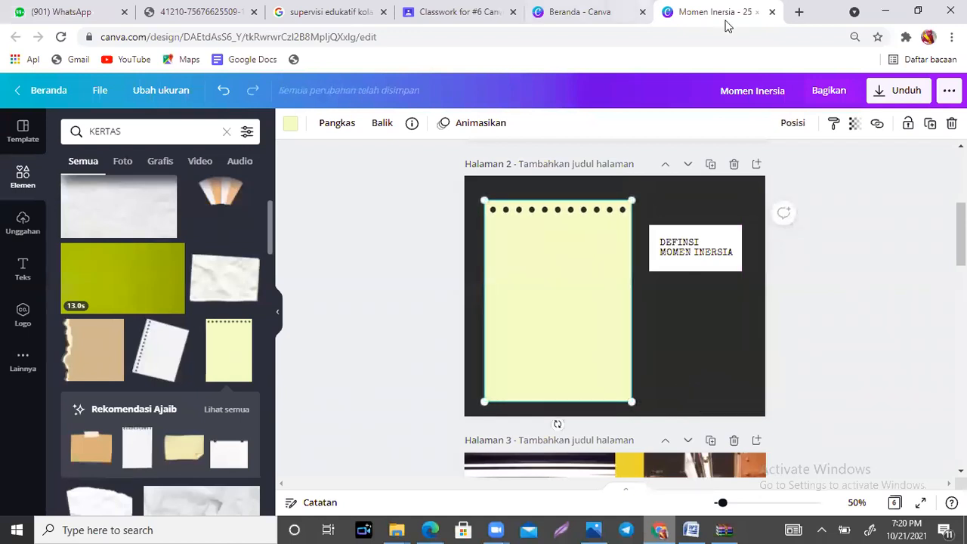
Step: Search Google in a new tab for "definisi momen inersia" and copy the definition sentence from the Wikipedia result, ending at "porosnya"
{"action": "left_click", "coordinate": [799, 12]}
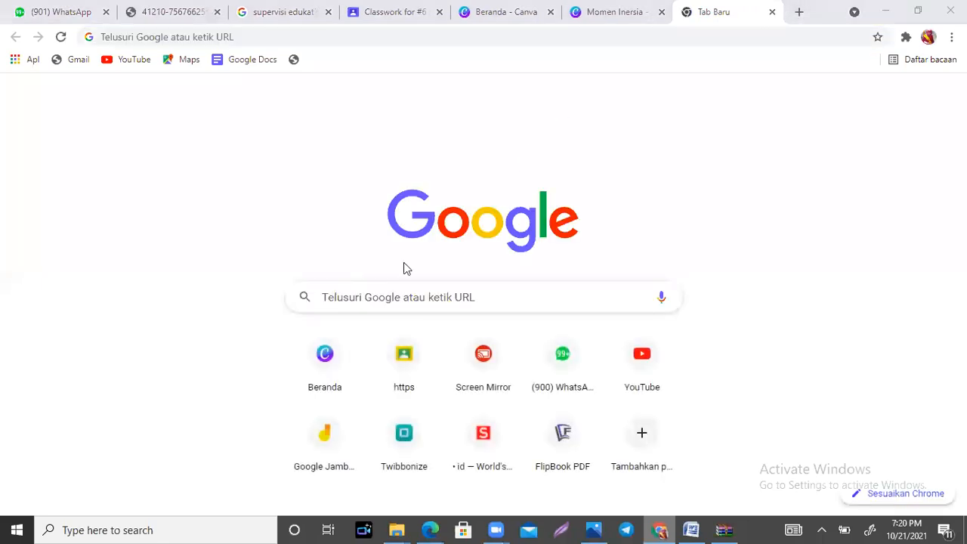
{"action": "left_click", "coordinate": [413, 297]}
{"action": "type", "text": "DEFINISI"}
{"action": "left_click", "coordinate": [417, 359]}
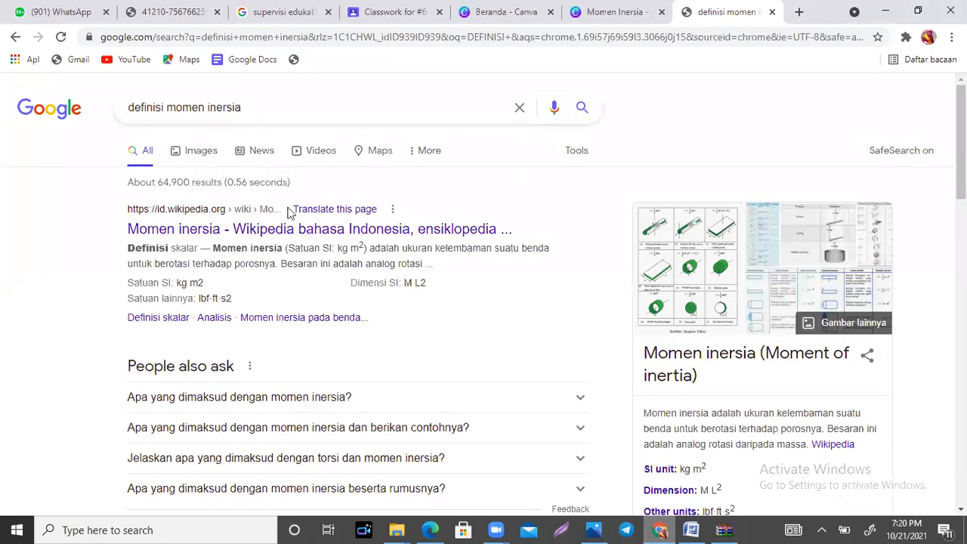
{"action": "left_click_drag", "start_coordinate": [214, 252], "coordinate": [276, 263]}
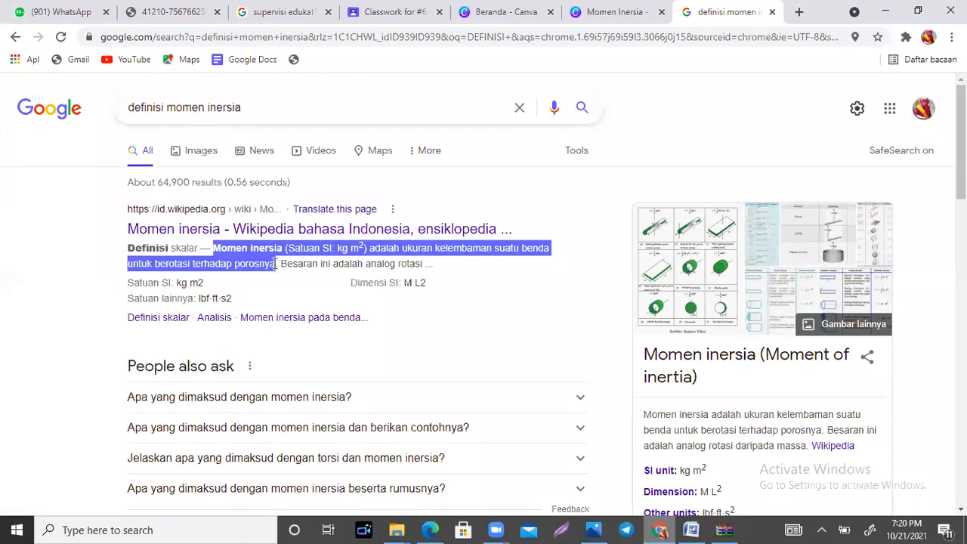
Step: Paste the copied definition on page 2 of the Canva design, narrow its text box to the notepad's width, and place it on the notepad's upper part
{"action": "left_click", "coordinate": [611, 13]}
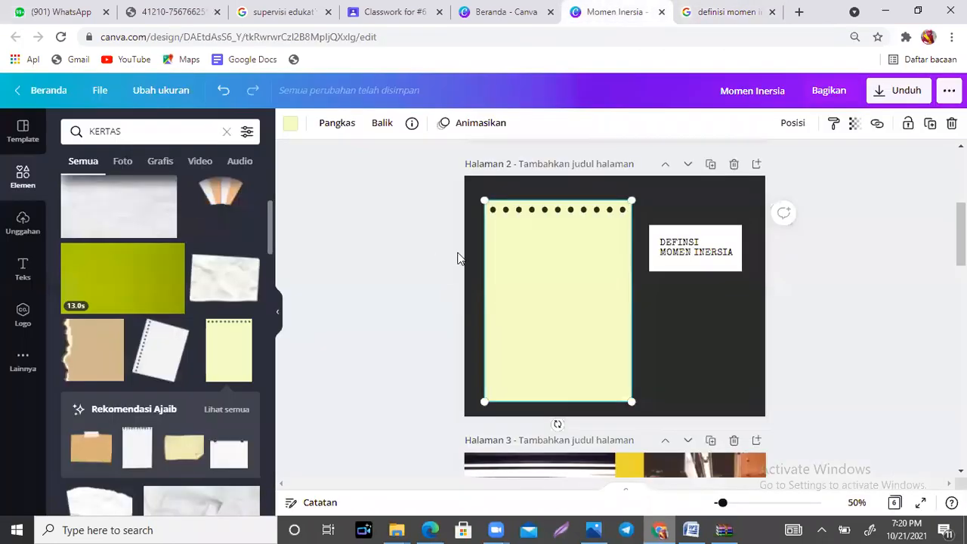
{"action": "type", "text": "MOMEN INERSIA (SATUAN SI: KG M2) ADALAH UKURAN KELEMBAMAN SUATU BENDA UNTUK BEROTASI TERHADAP POROSNYA"}
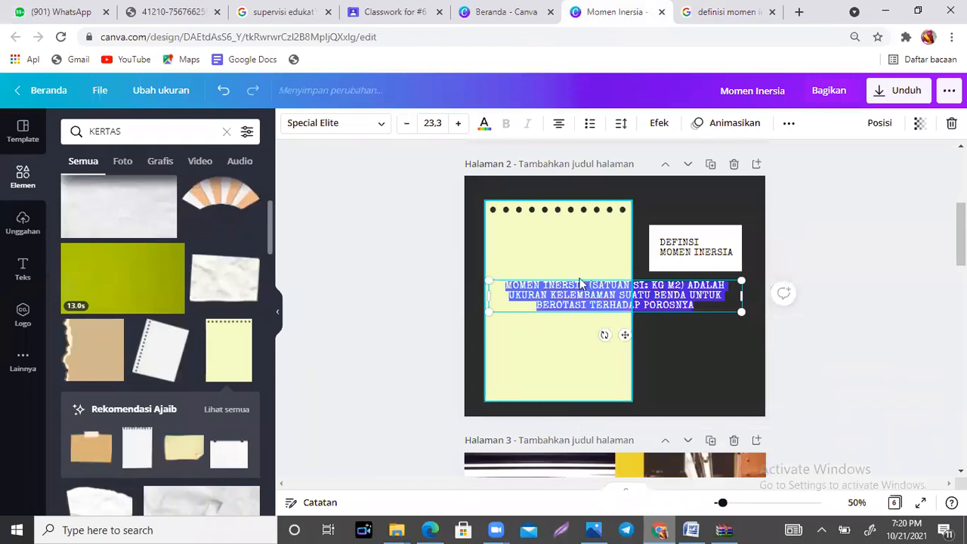
{"action": "left_click_drag", "start_coordinate": [743, 296], "coordinate": [612, 296]}
{"action": "left_click", "coordinate": [655, 338]}
{"action": "left_click_drag", "start_coordinate": [544, 333], "coordinate": [554, 274]}
Step: Open the letter and line spacing settings for the definition text on page 2
{"action": "left_click", "coordinate": [622, 122]}
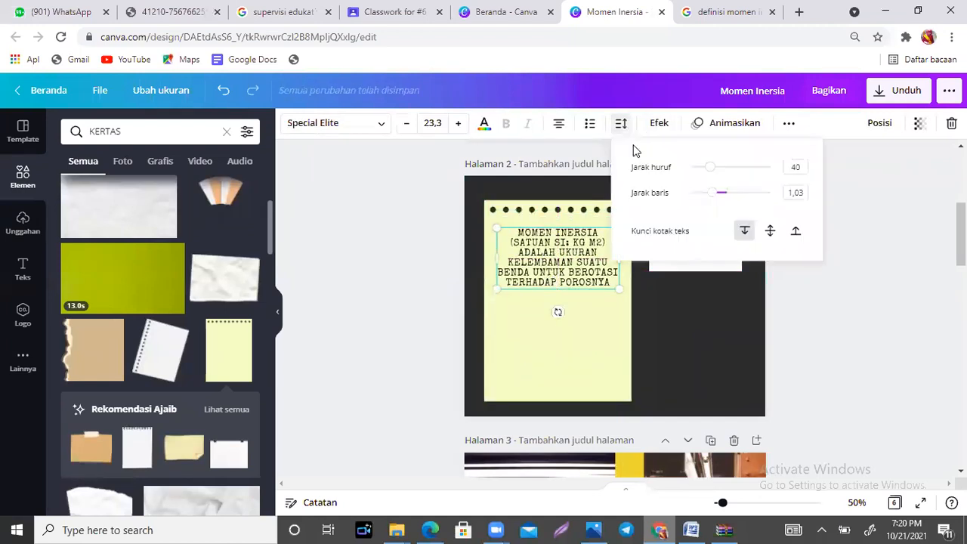
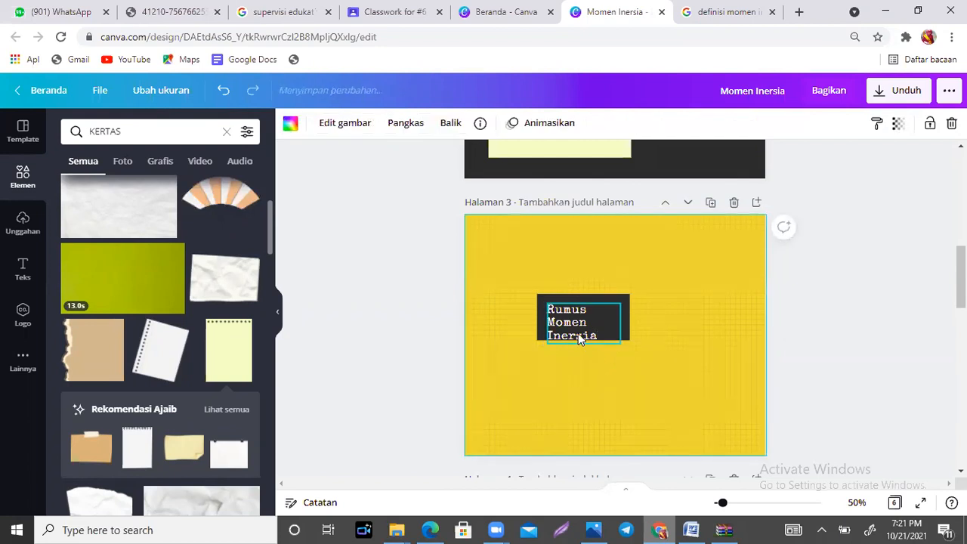
Step: Centre the "Rumus Momen Inersia" text vertically in its black label on page 3, group both, and move the group toward the page's upper left
{"action": "left_click_drag", "start_coordinate": [575, 323], "coordinate": [587, 318]}
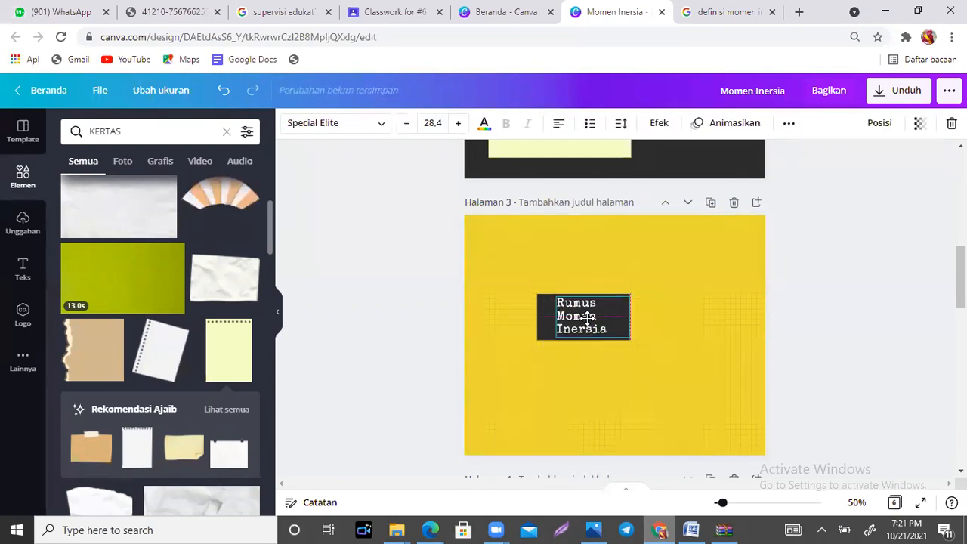
{"action": "left_click", "coordinate": [484, 275]}
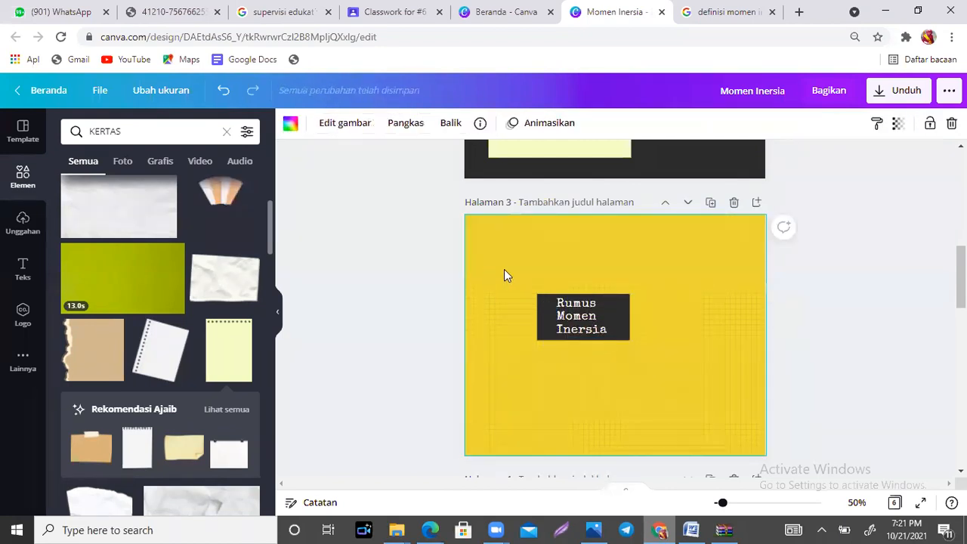
{"action": "left_click_drag", "start_coordinate": [504, 270], "coordinate": [678, 372]}
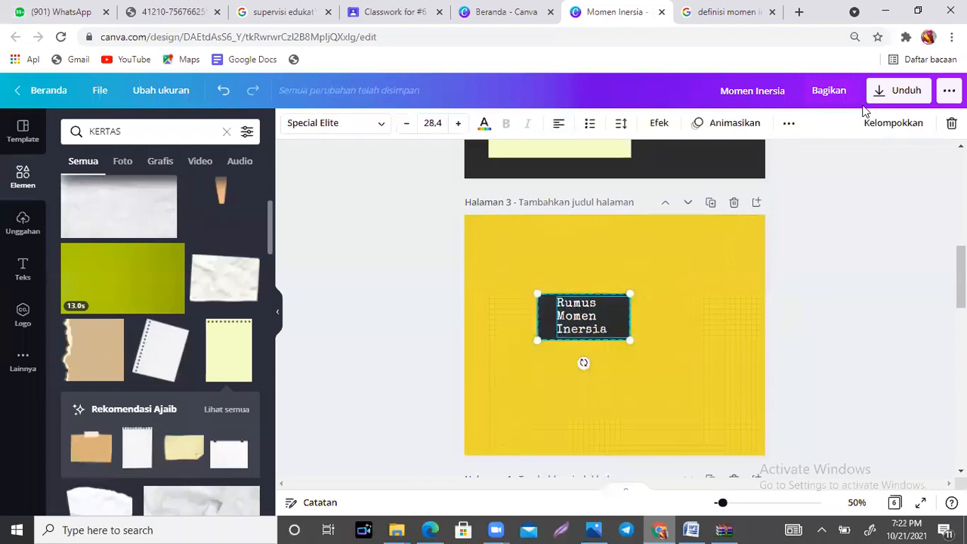
{"action": "left_click", "coordinate": [892, 123]}
{"action": "left_click_drag", "start_coordinate": [611, 321], "coordinate": [555, 287]}
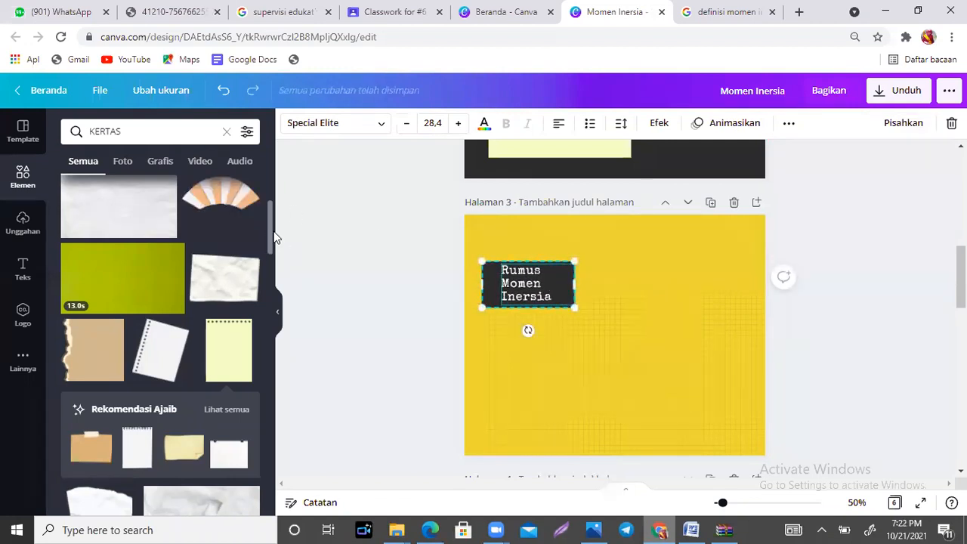
Step: Add the cream sheet with a paper clip from the paper elements to page 3, enlarge it, and place it beside the label
{"action": "left_click_drag", "start_coordinate": [272, 229], "coordinate": [270, 279]}
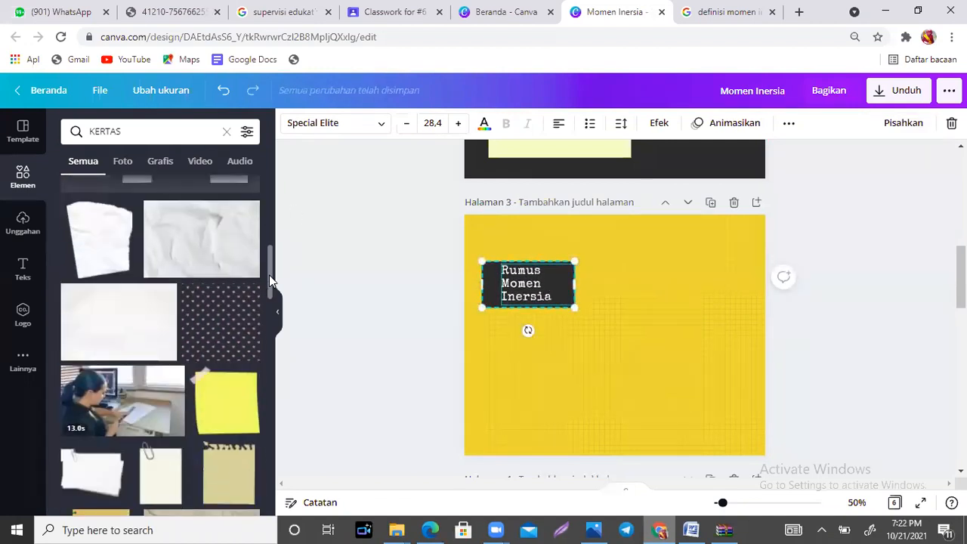
{"action": "scroll", "coordinate": [159, 317], "scroll_direction": "down", "scroll_amount": 3}
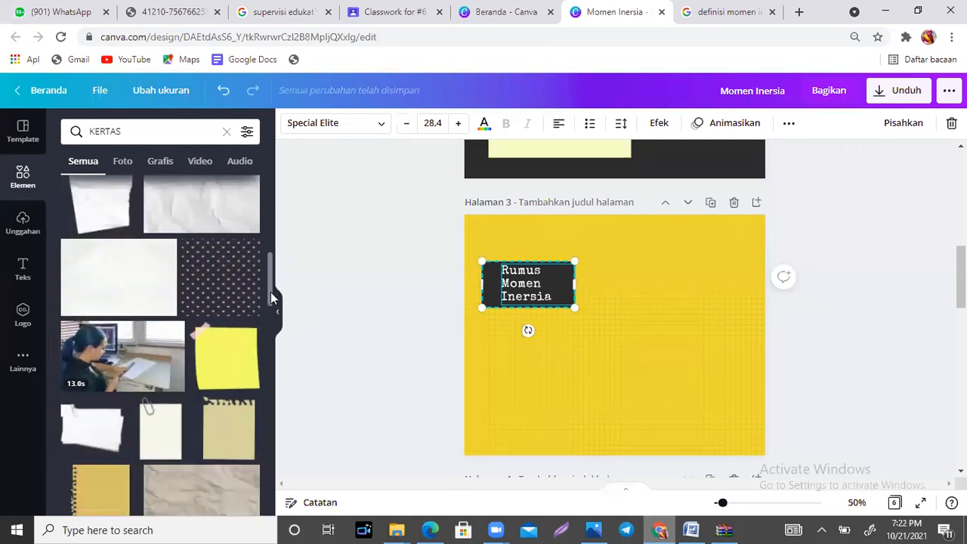
{"action": "left_click", "coordinate": [152, 315]}
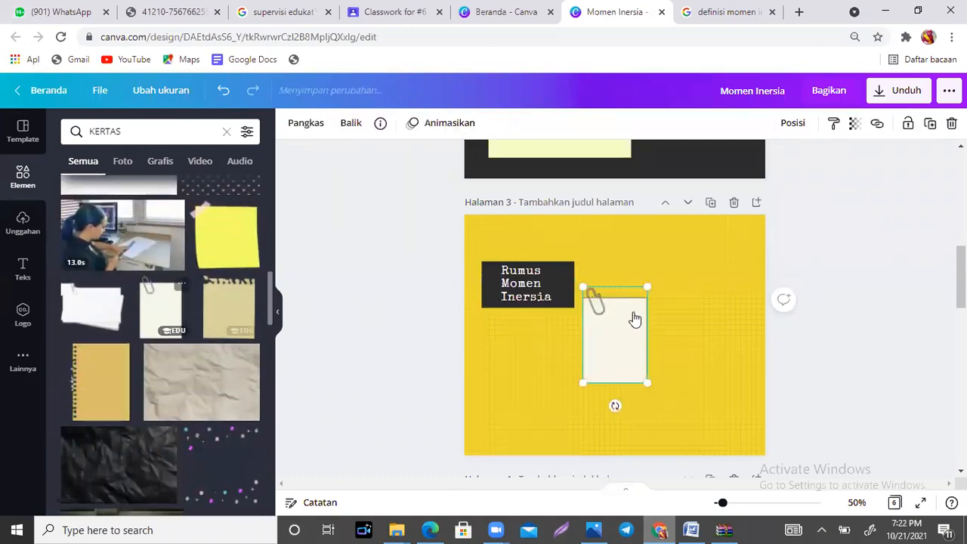
{"action": "left_click_drag", "start_coordinate": [707, 275], "coordinate": [716, 183]}
{"action": "left_click_drag", "start_coordinate": [667, 291], "coordinate": [680, 339]}
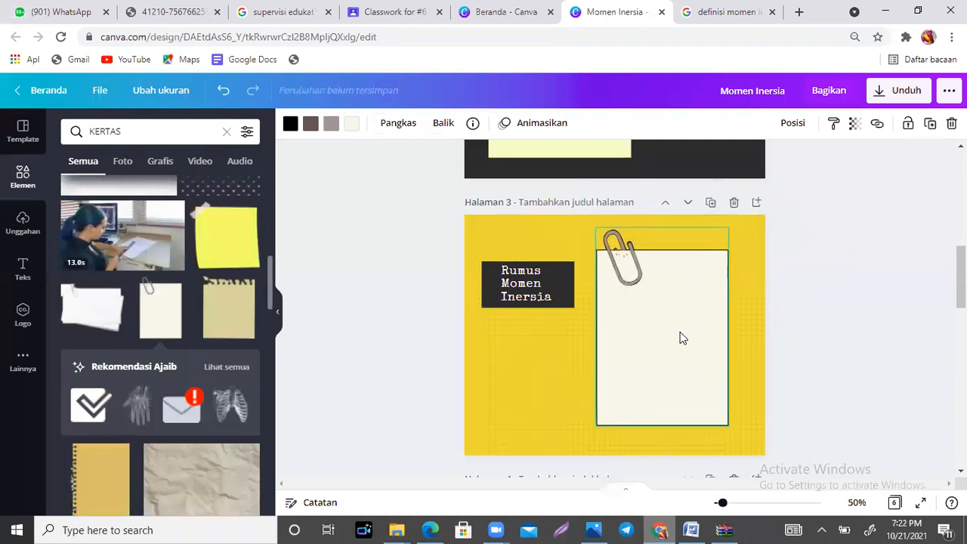
Step: Open the Unkris "MOMEN INERSIA" page from the Google results and find the summation formula in its Analisis section
{"action": "left_click", "coordinate": [725, 12]}
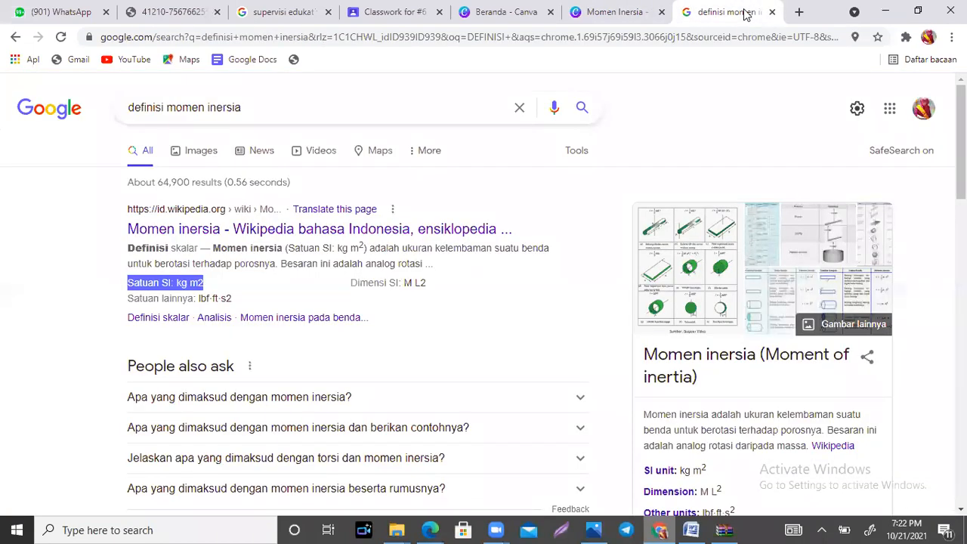
{"action": "scroll", "coordinate": [960, 151], "scroll_direction": "down", "scroll_amount": 1}
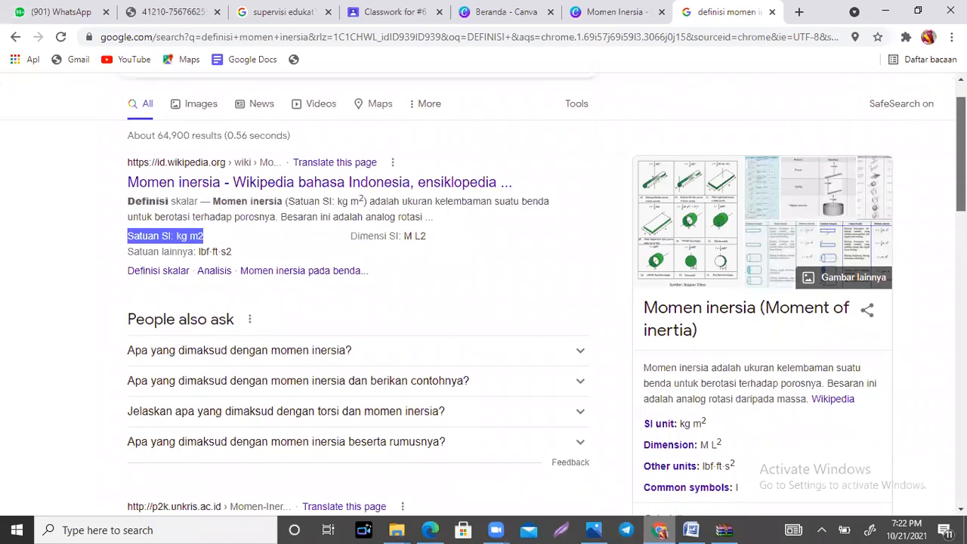
{"action": "scroll", "coordinate": [960, 151], "scroll_direction": "down", "scroll_amount": 3}
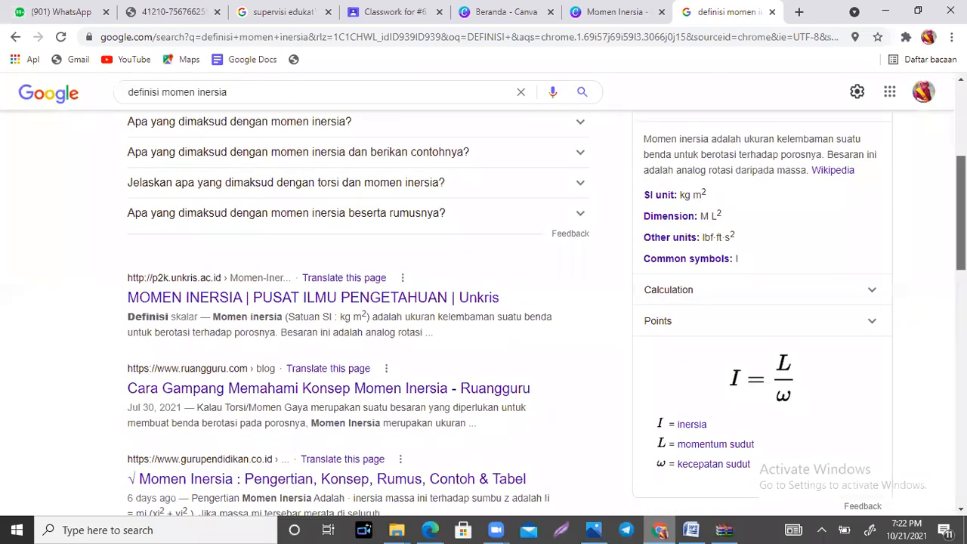
{"action": "scroll", "coordinate": [959, 189], "scroll_direction": "down", "scroll_amount": 1}
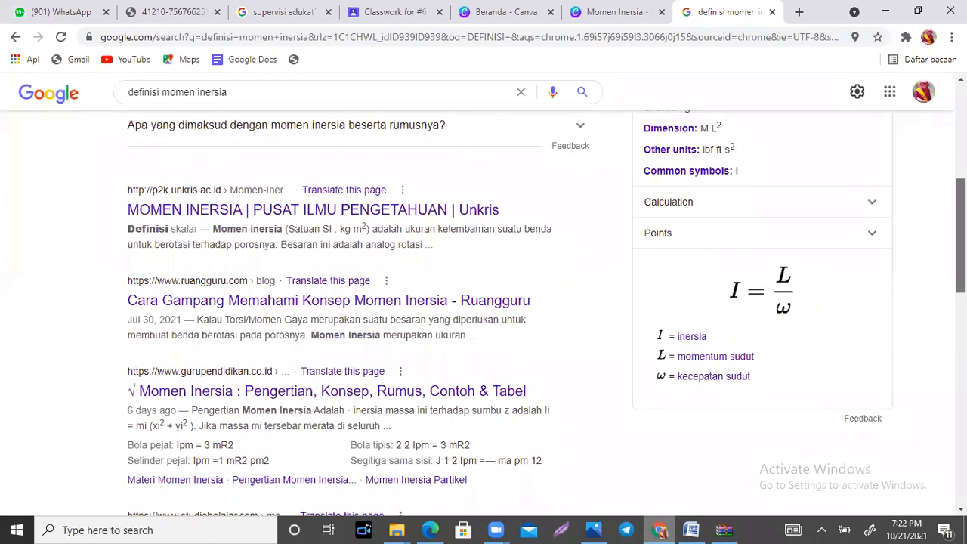
{"action": "left_click", "coordinate": [365, 217]}
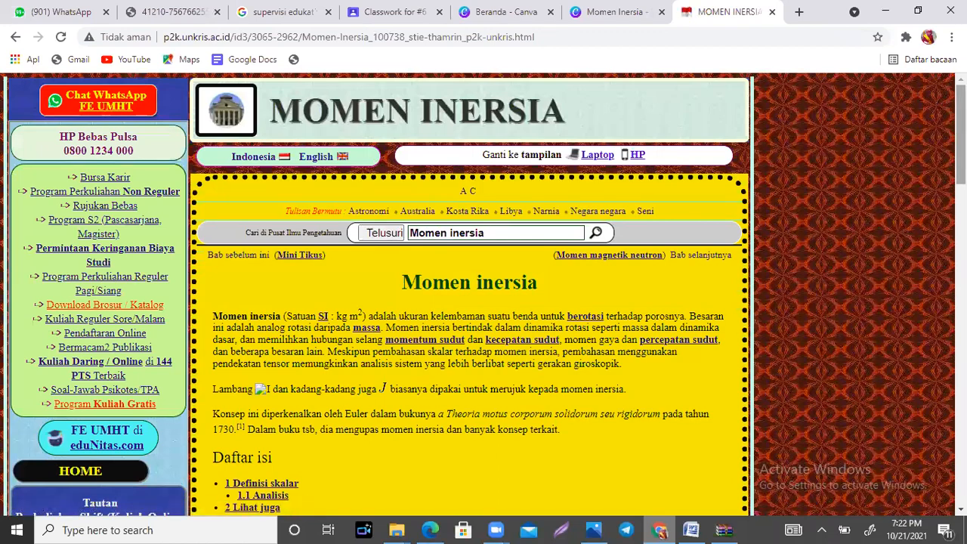
{"action": "scroll", "coordinate": [468, 302], "scroll_direction": "down", "scroll_amount": 3}
{"action": "scroll", "coordinate": [468, 303], "scroll_direction": "down", "scroll_amount": 1}
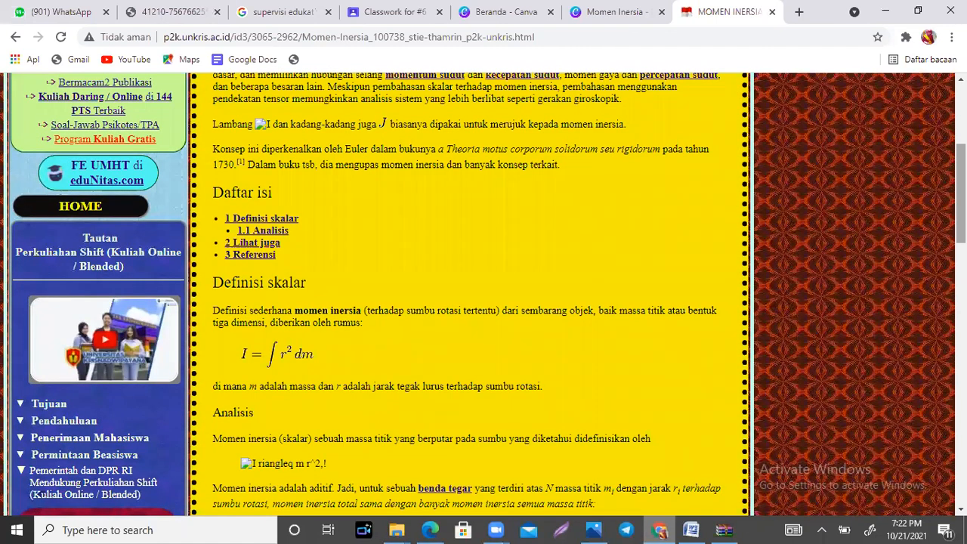
{"action": "scroll", "coordinate": [468, 303], "scroll_direction": "down", "scroll_amount": 3}
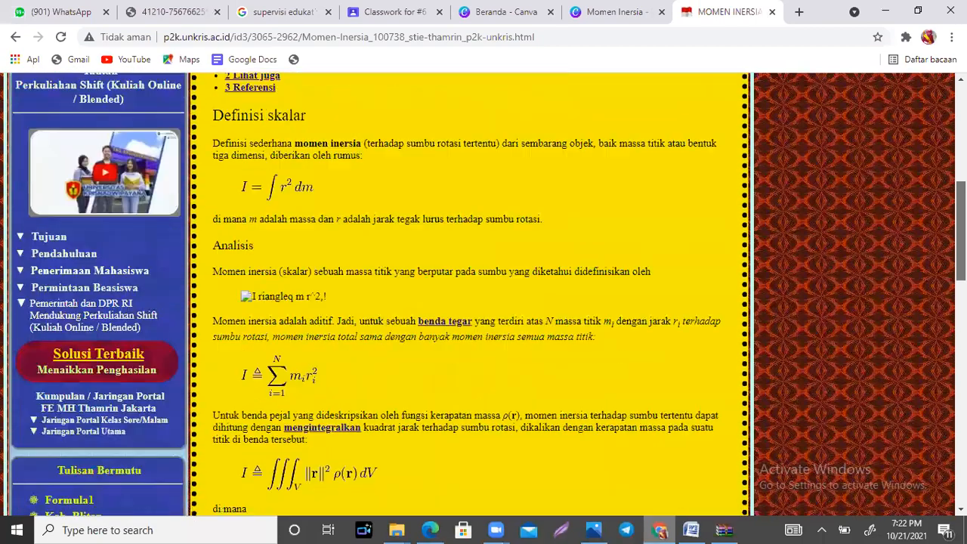
{"action": "scroll", "coordinate": [462, 494], "scroll_direction": "down", "scroll_amount": 1}
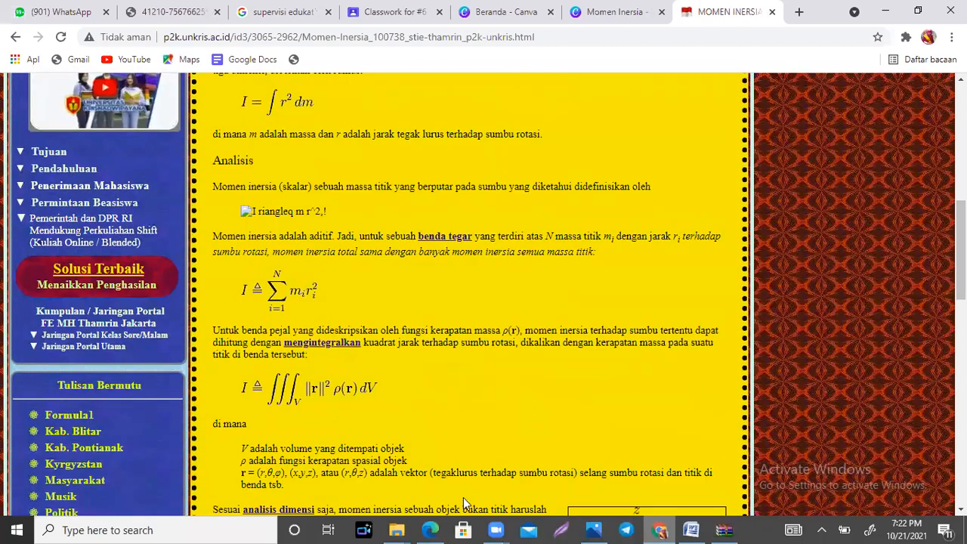
Step: Capture the area around the summation formula for I as a screenshot, tighten its upper edge, and copy it to the clipboard
{"action": "key", "text": "Print"}
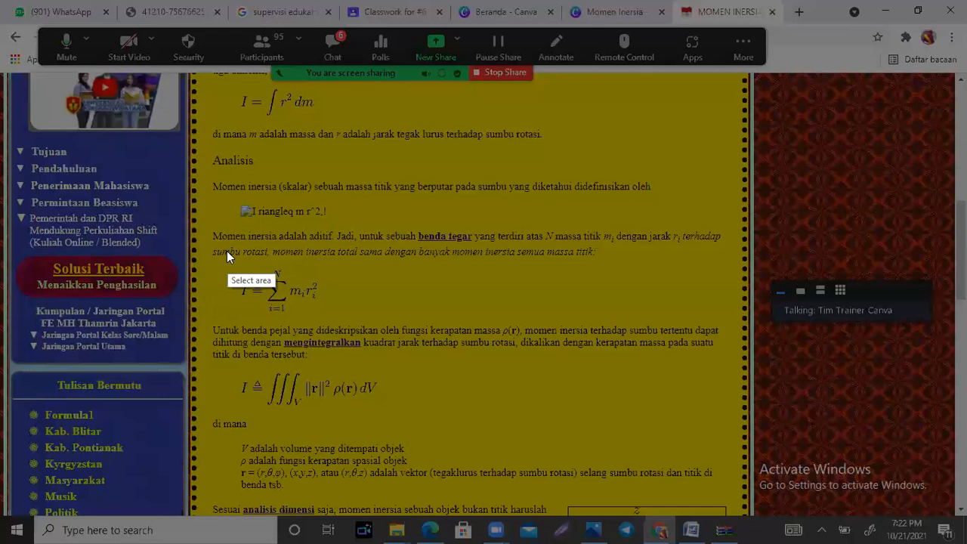
{"action": "left_click_drag", "start_coordinate": [227, 250], "coordinate": [353, 320]}
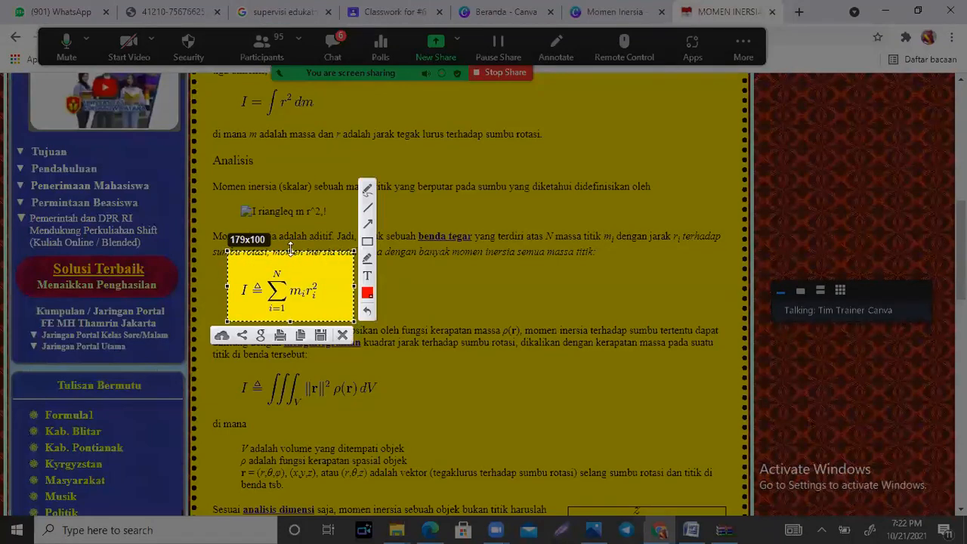
{"action": "left_click_drag", "start_coordinate": [290, 249], "coordinate": [290, 259]}
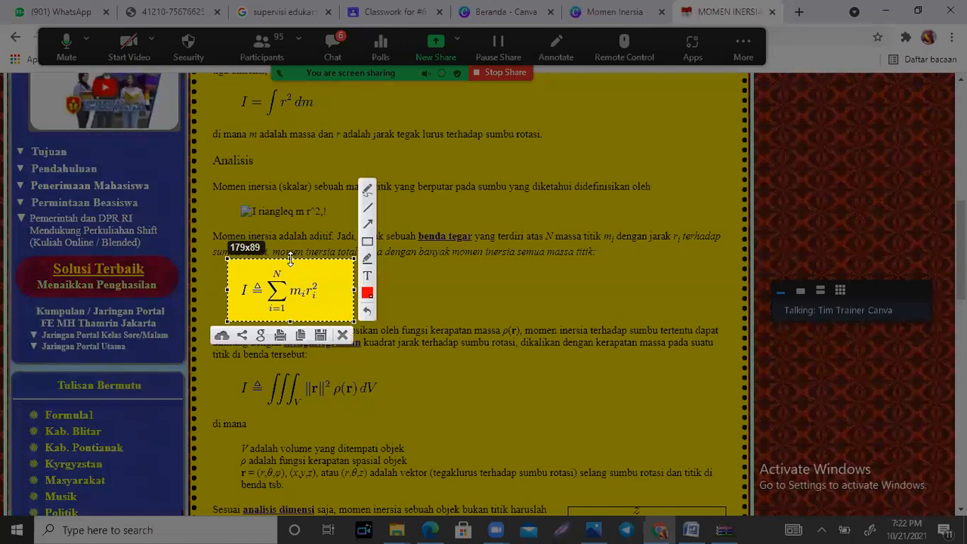
{"action": "left_click", "coordinate": [301, 335]}
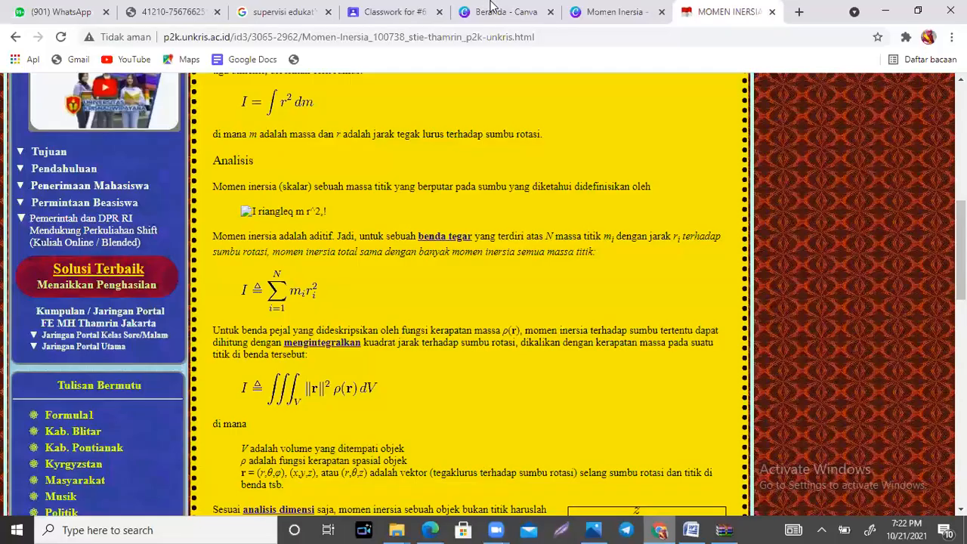
Step: Paste the formula image on page 3 of the Canva design, shrink it to fit the cream sheet, and centre it there
{"action": "left_click", "coordinate": [613, 11]}
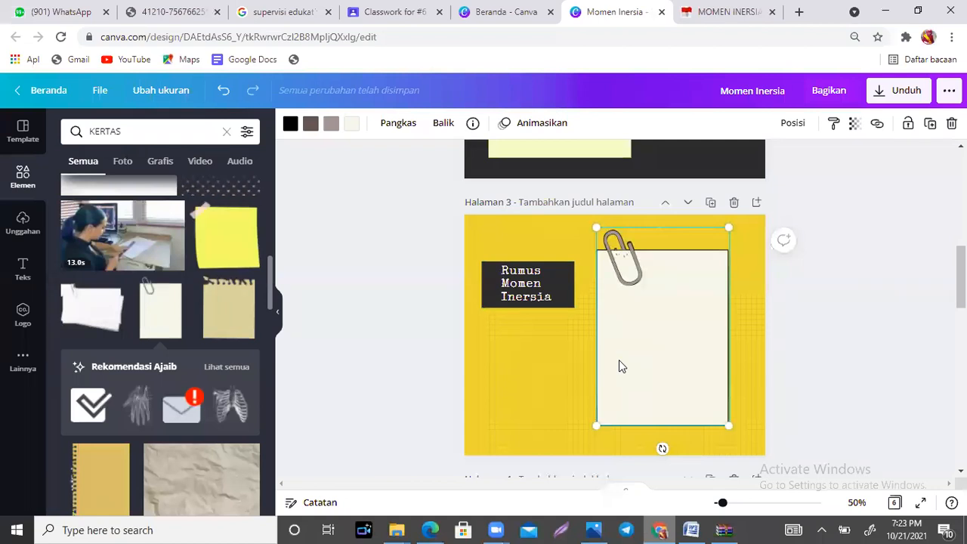
{"action": "key", "text": "ctrl+v"}
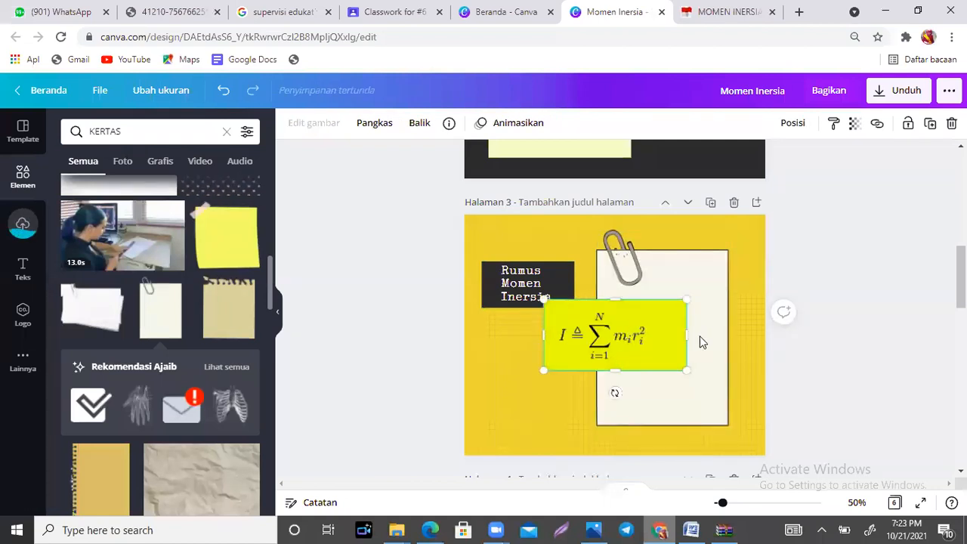
{"action": "left_click_drag", "start_coordinate": [612, 342], "coordinate": [657, 341]}
{"action": "left_click_drag", "start_coordinate": [728, 336], "coordinate": [710, 336]}
{"action": "left_click_drag", "start_coordinate": [613, 353], "coordinate": [629, 352]}
{"action": "left_click_drag", "start_coordinate": [723, 373], "coordinate": [689, 350]}
{"action": "left_click_drag", "start_coordinate": [631, 341], "coordinate": [651, 333]}
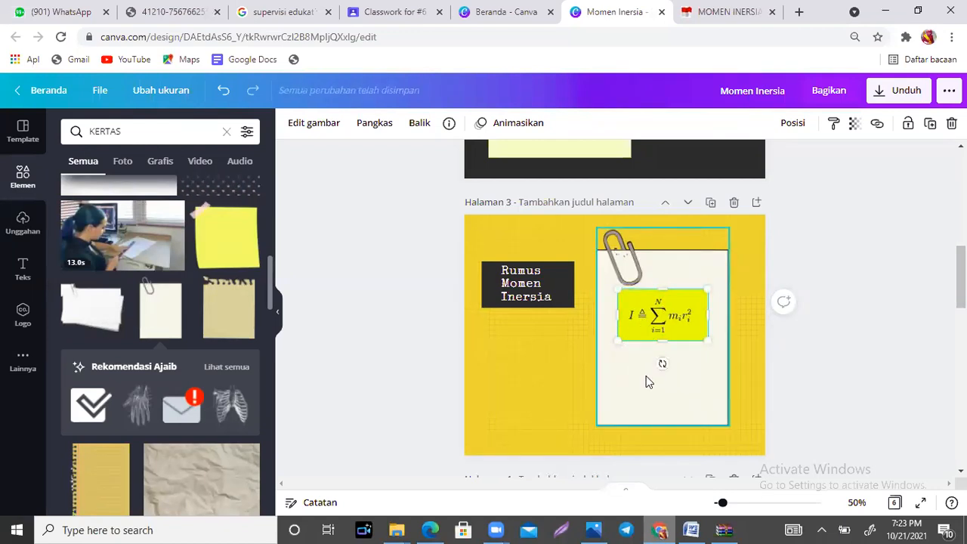
{"action": "left_click", "coordinate": [685, 391]}
{"action": "left_click_drag", "start_coordinate": [653, 315], "coordinate": [653, 339]}
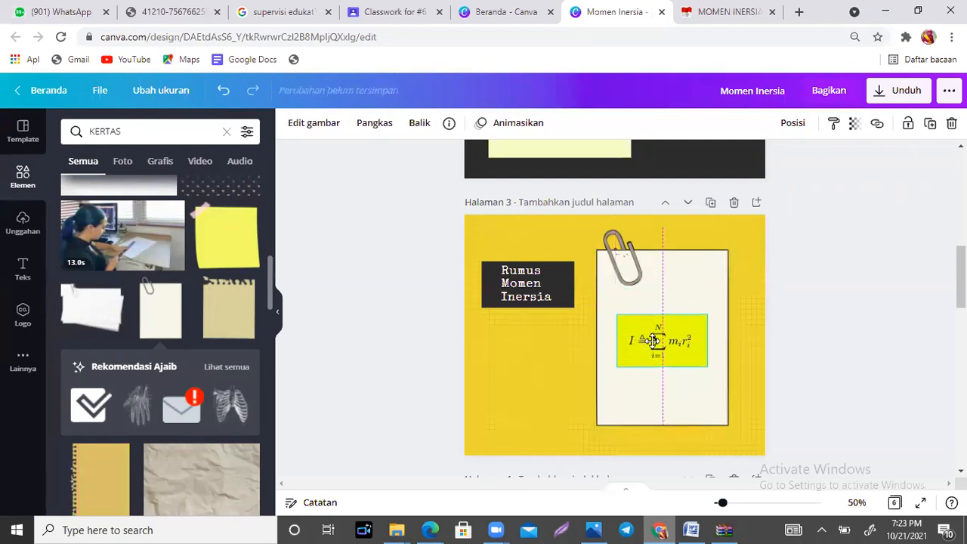
Step: Replace the "JANGAN LEWATKAN EMPIRE STATE BUILDING" text on page 4 with "CONTOH SOAL"
{"action": "scroll", "coordinate": [614, 318], "scroll_direction": "down", "scroll_amount": 4}
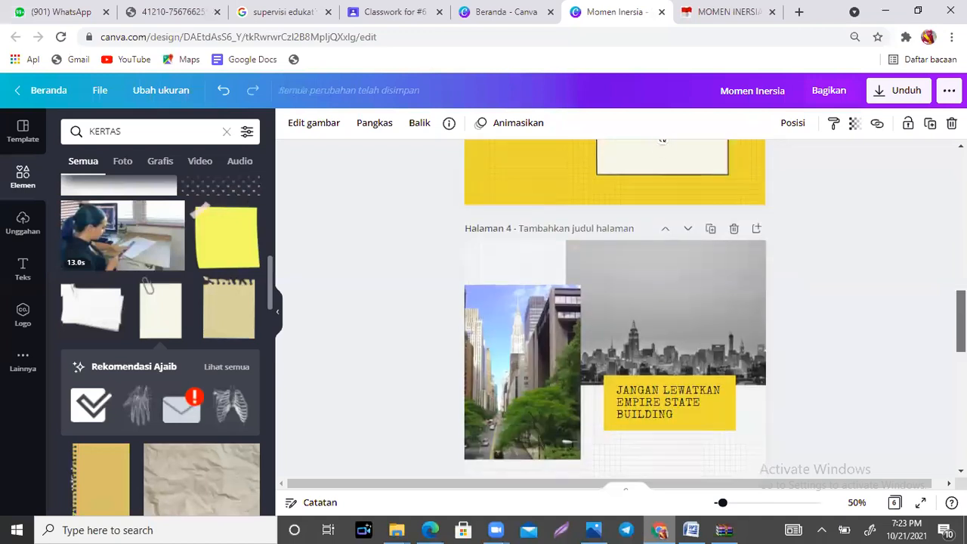
{"action": "scroll", "coordinate": [615, 317], "scroll_direction": "up", "scroll_amount": 5}
{"action": "scroll", "coordinate": [614, 309], "scroll_direction": "up", "scroll_amount": 8}
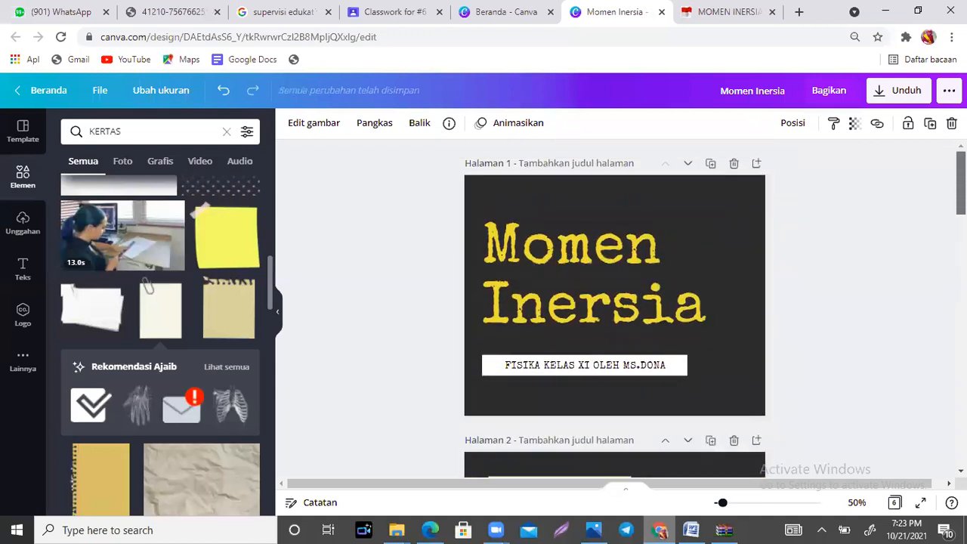
{"action": "scroll", "coordinate": [614, 309], "scroll_direction": "down", "scroll_amount": 12}
{"action": "scroll", "coordinate": [614, 308], "scroll_direction": "down", "scroll_amount": 1}
{"action": "scroll", "coordinate": [614, 309], "scroll_direction": "up", "scroll_amount": 4}
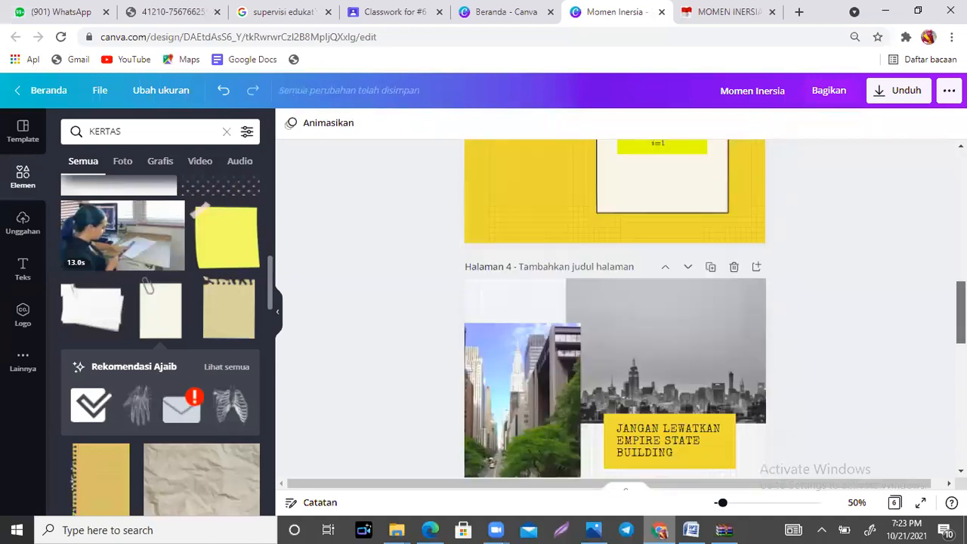
{"action": "scroll", "coordinate": [614, 309], "scroll_direction": "down", "scroll_amount": 4}
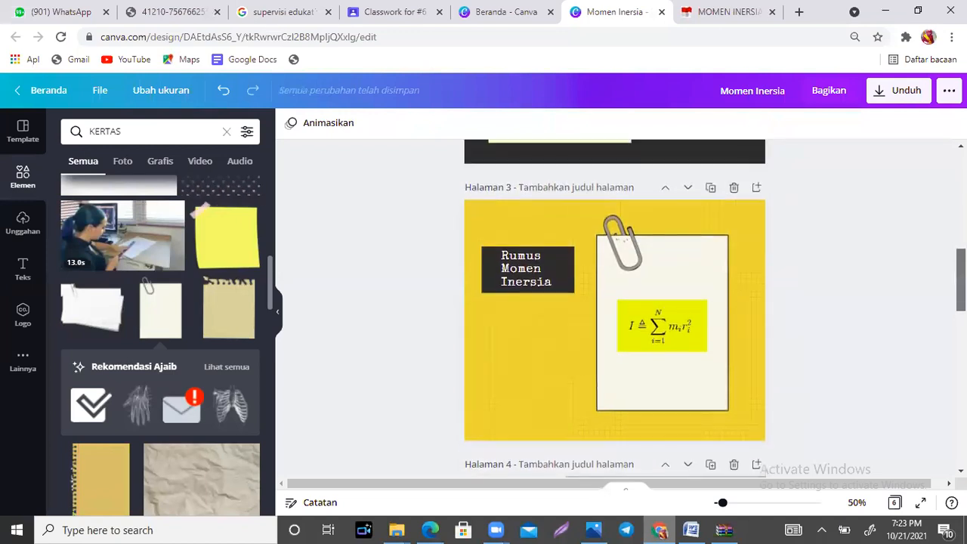
{"action": "double_click", "coordinate": [676, 353]}
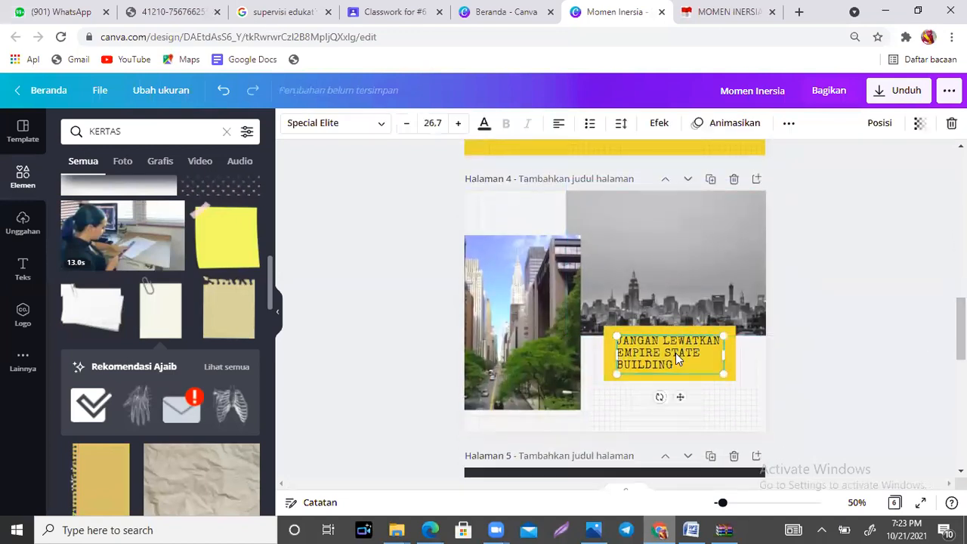
{"action": "type", "text": "CON"}
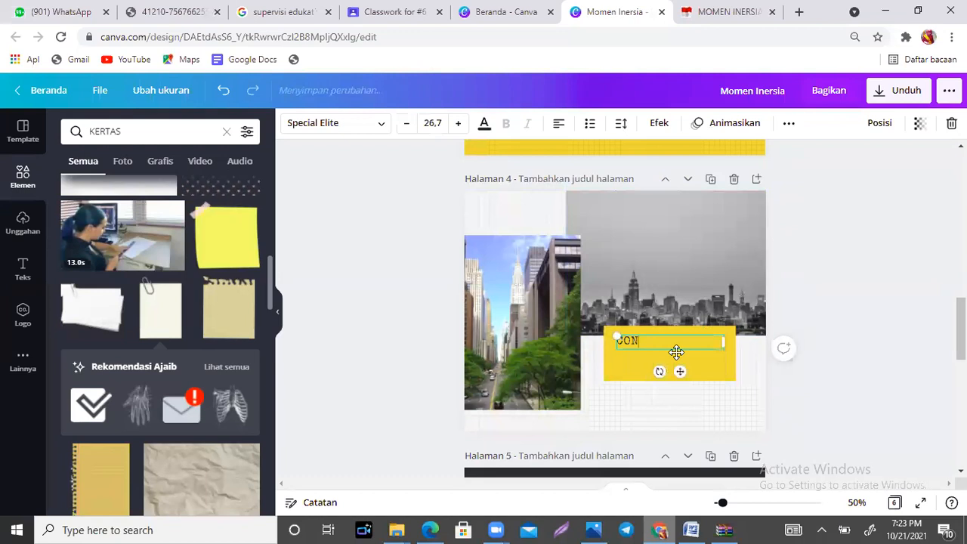
{"action": "type", "text": "TOH SOAL"}
Step: Replace page 4's street photo with the document's yellow colour and its grey skyline photo with orange #ff914d
{"action": "left_click", "coordinate": [513, 313]}
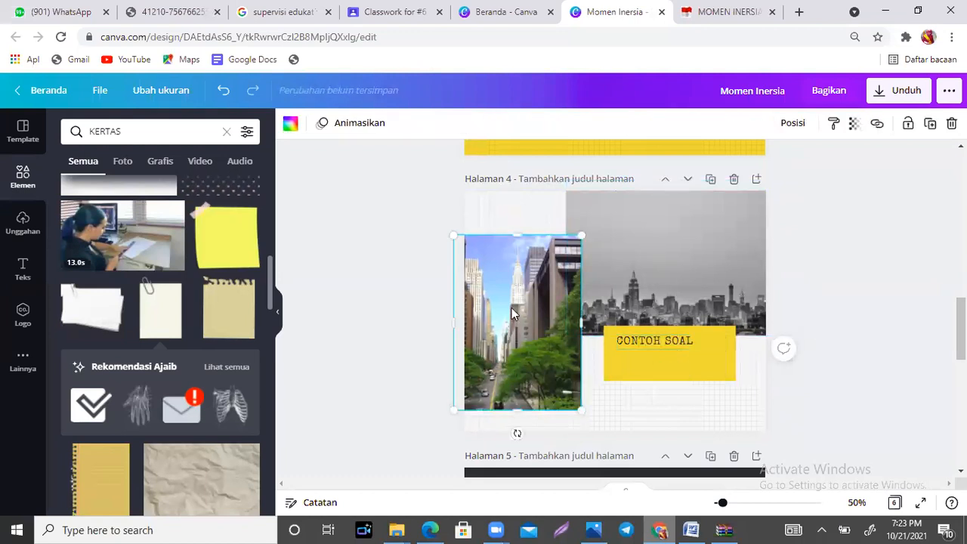
{"action": "left_click", "coordinate": [290, 126]}
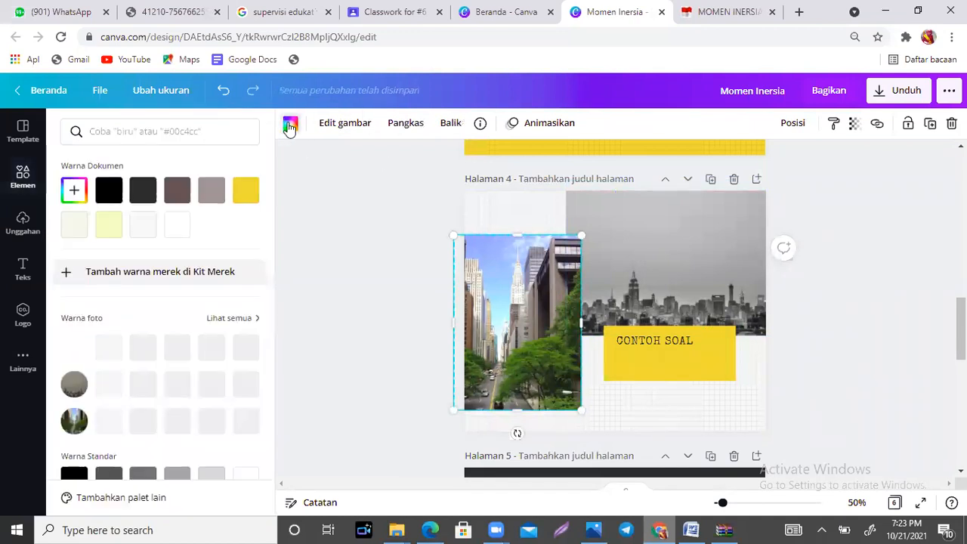
{"action": "left_click", "coordinate": [248, 191]}
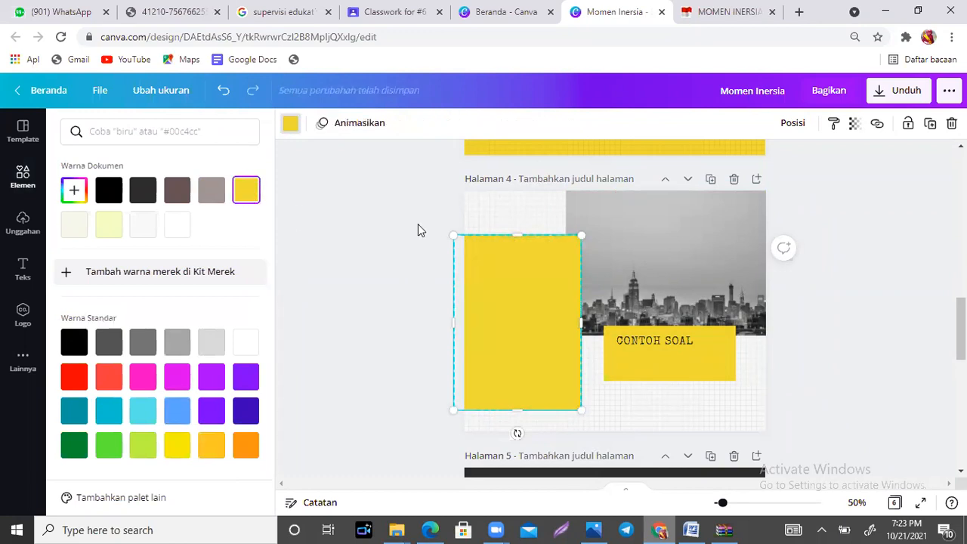
{"action": "left_click", "coordinate": [702, 236]}
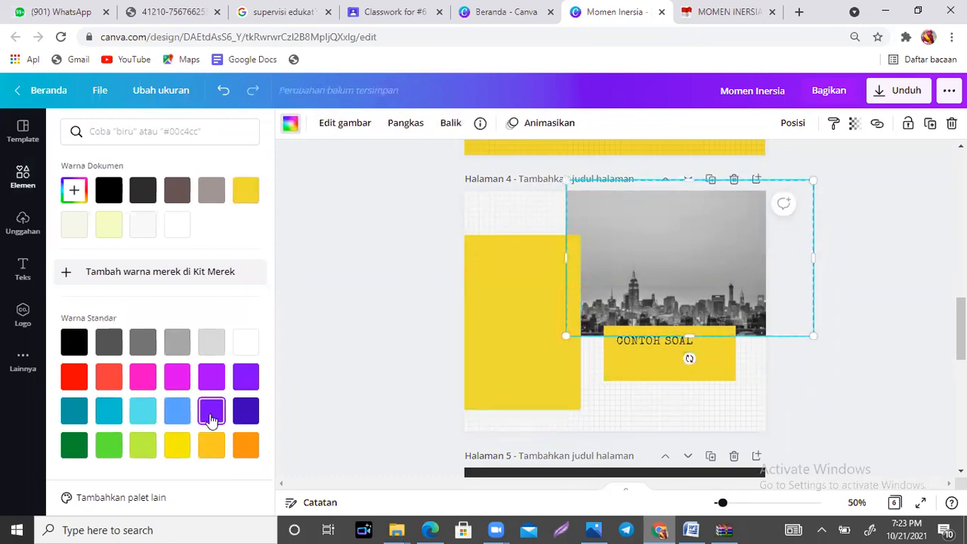
{"action": "left_click", "coordinate": [239, 447]}
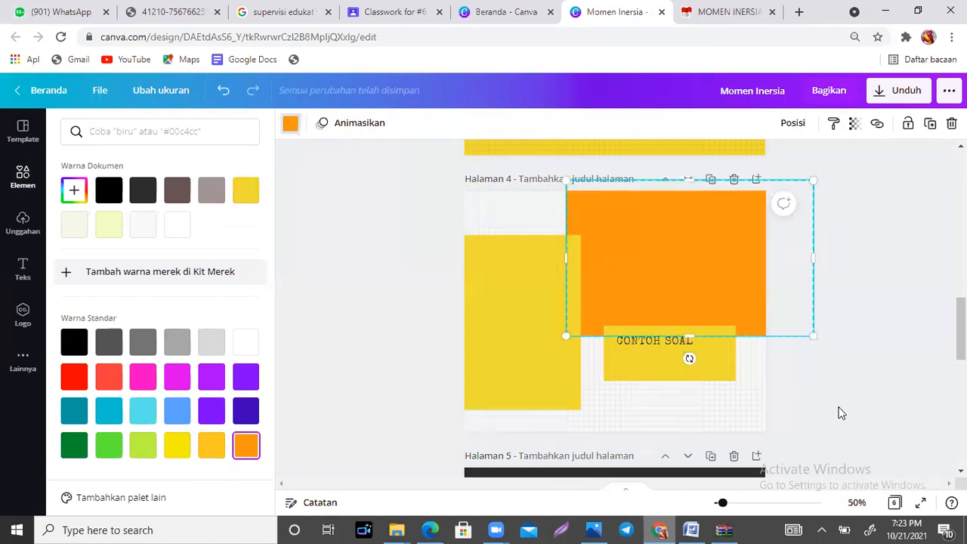
Step: Recolour page 4's large orange block, trying black before settling on the light grey-brown document colour
{"action": "left_click", "coordinate": [838, 408]}
{"action": "left_click", "coordinate": [847, 412]}
{"action": "left_click", "coordinate": [703, 275]}
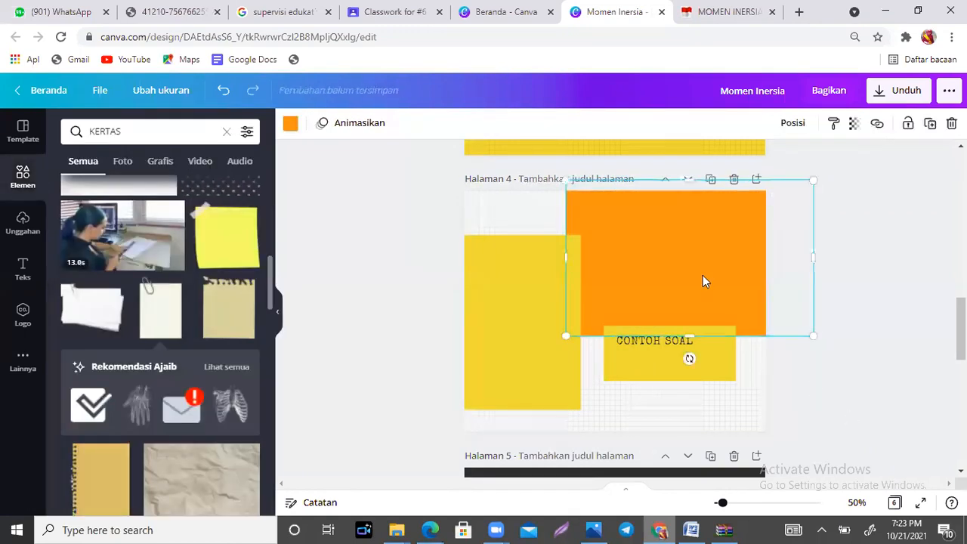
{"action": "left_click", "coordinate": [290, 124]}
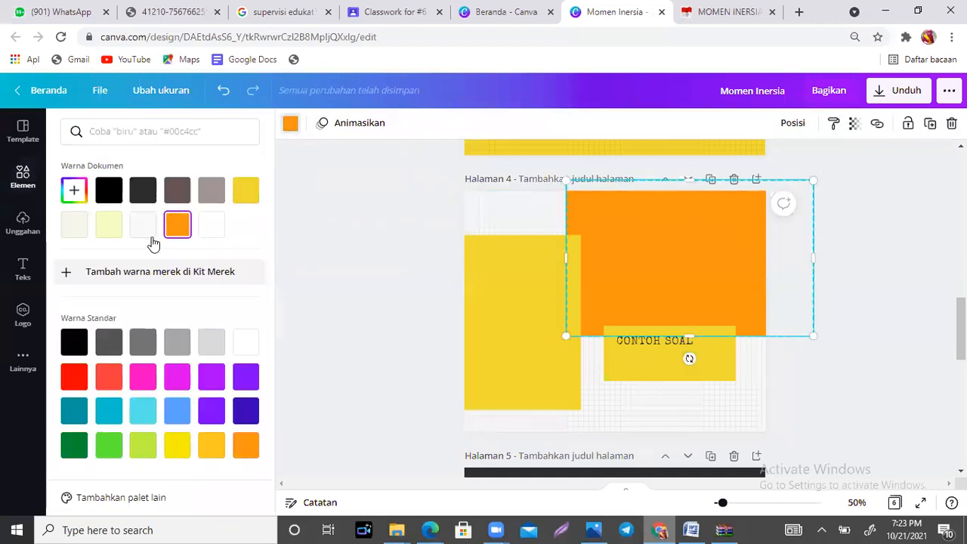
{"action": "left_click", "coordinate": [109, 190]}
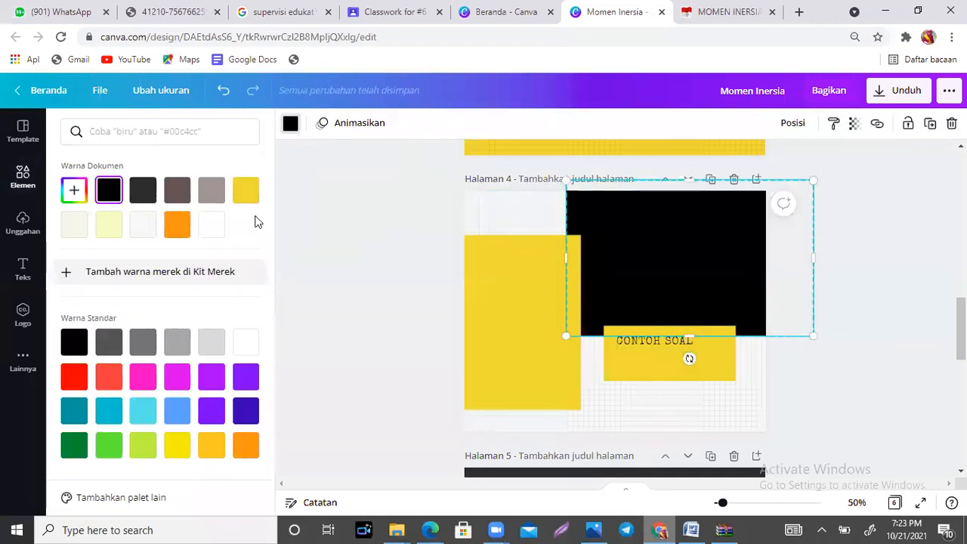
{"action": "left_click", "coordinate": [210, 194]}
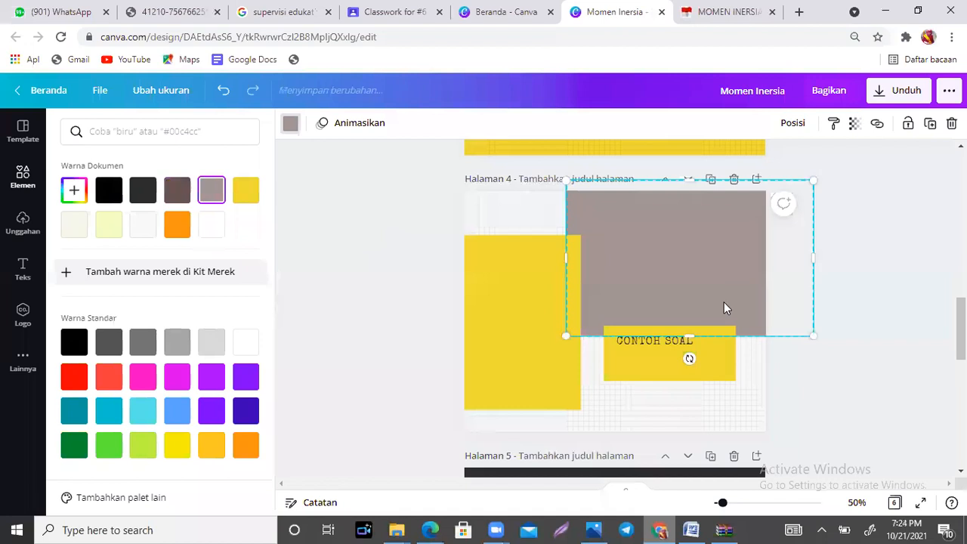
{"action": "left_click", "coordinate": [887, 396]}
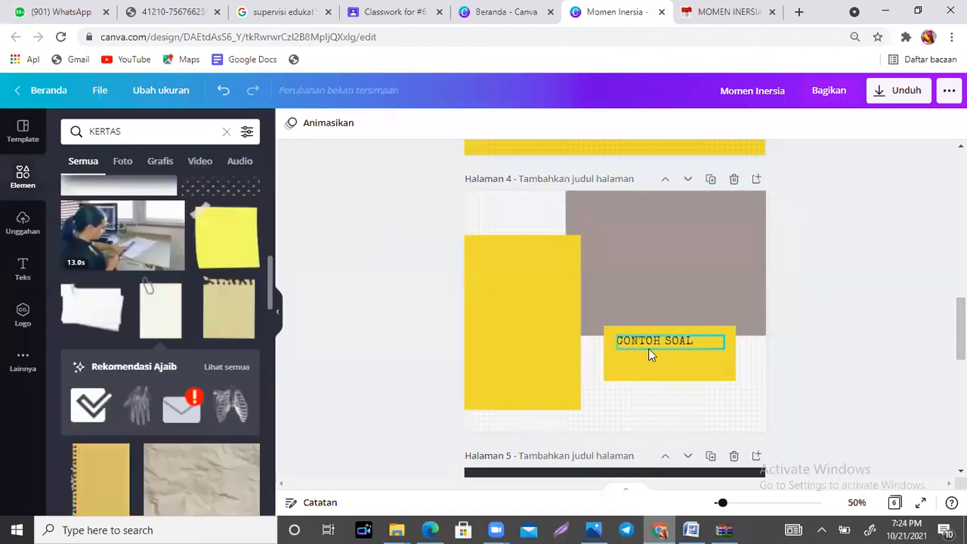
Step: Move the "CONTOH SOAL" text to the vertical middle of its yellow box on page 4 and clear the selection
{"action": "left_click_drag", "start_coordinate": [649, 350], "coordinate": [662, 360]}
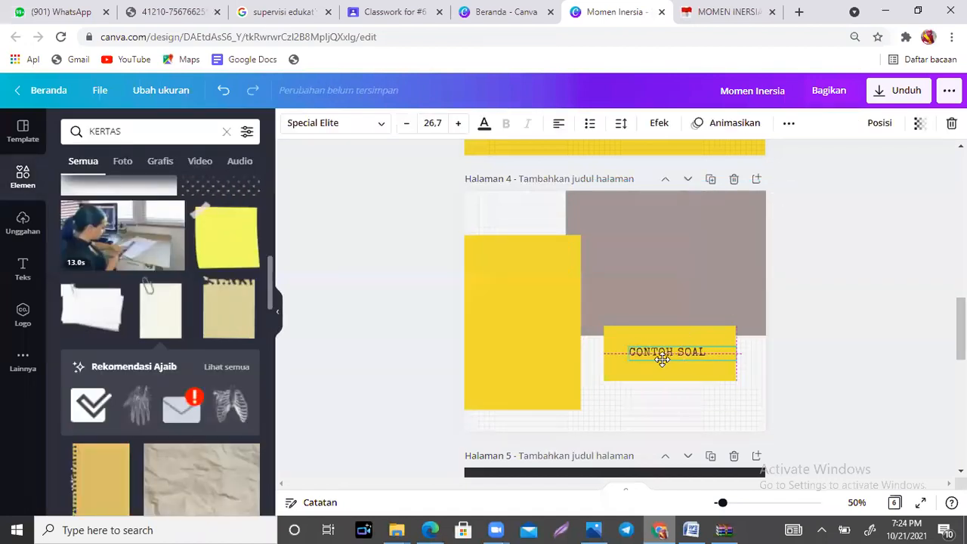
{"action": "left_click", "coordinate": [517, 273]}
{"action": "left_click", "coordinate": [648, 235]}
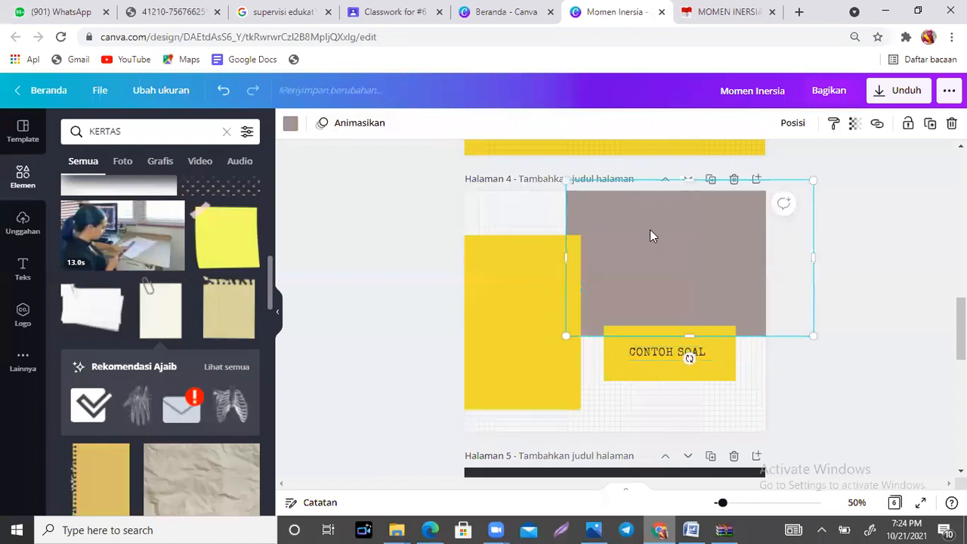
{"action": "key", "text": "Escape"}
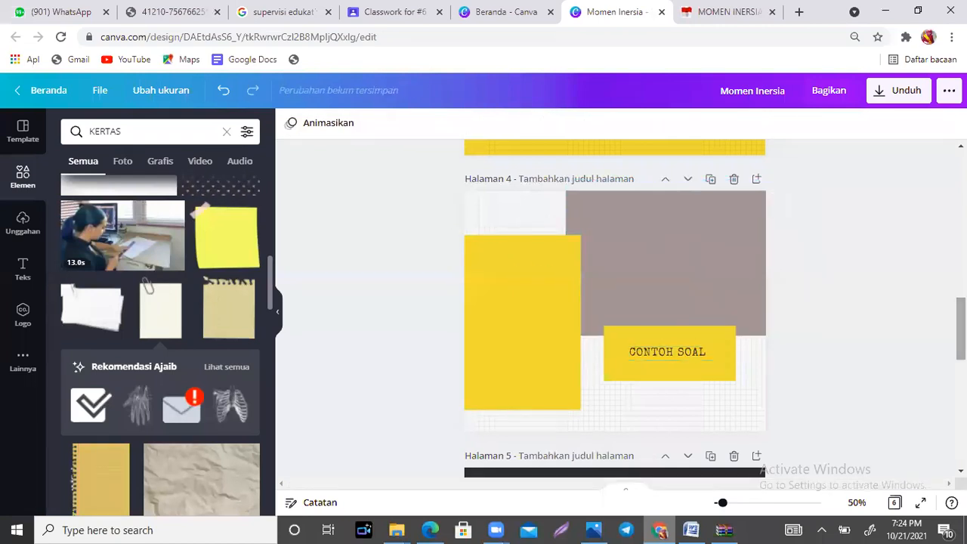
Step: Replace the "kota impian" caption on page 5 with "LATIHAN"
{"action": "scroll", "coordinate": [615, 310], "scroll_direction": "down", "scroll_amount": 4}
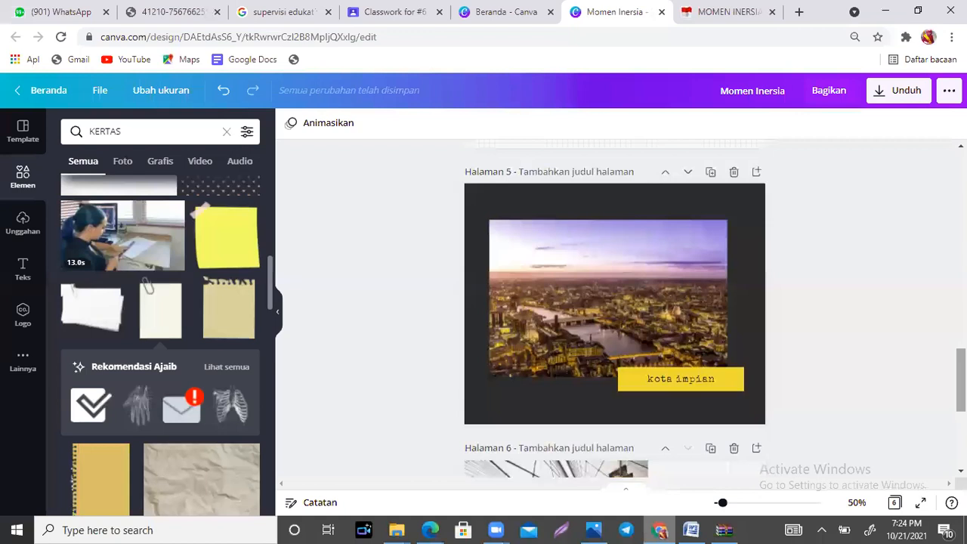
{"action": "scroll", "coordinate": [732, 283], "scroll_direction": "down", "scroll_amount": 4}
{"action": "scroll", "coordinate": [732, 283], "scroll_direction": "up", "scroll_amount": 3}
{"action": "scroll", "coordinate": [732, 283], "scroll_direction": "down", "scroll_amount": 2}
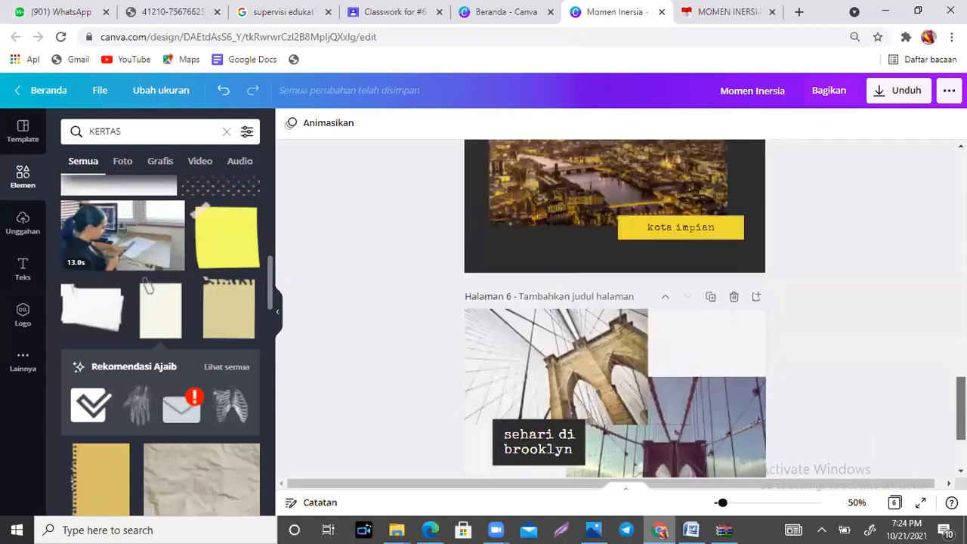
{"action": "double_click", "coordinate": [719, 228]}
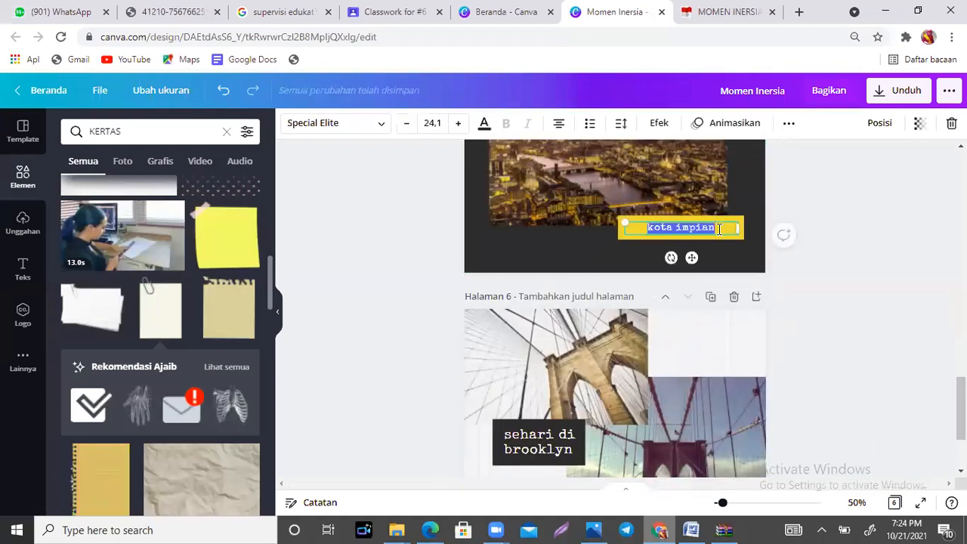
{"action": "key", "text": "BackSpace"}
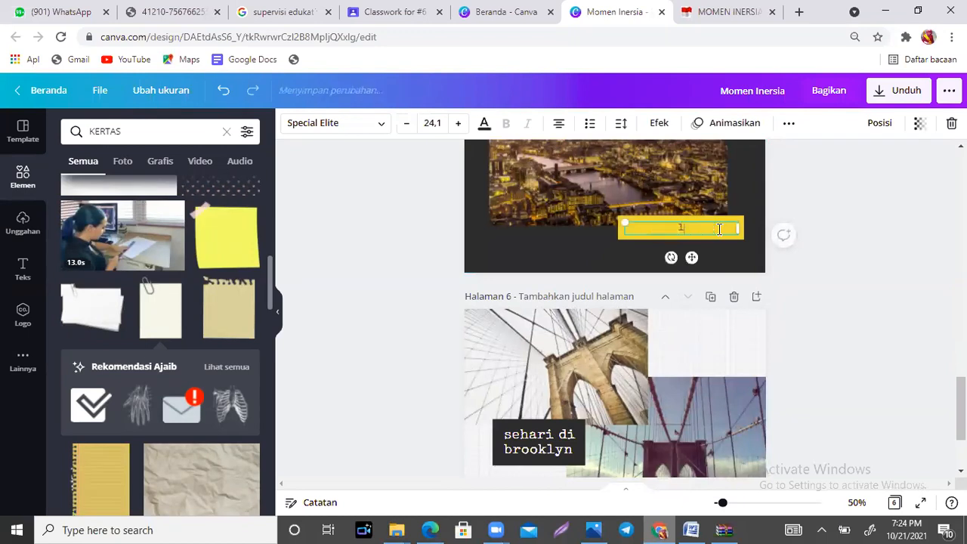
{"action": "type", "text": "LATIHAN"}
Step: Replace page 5's city photo with the clipped stack of white paper from the KERTAS results, enlarged and centred above the LATIHAN label
{"action": "scroll", "coordinate": [656, 315], "scroll_direction": "up", "scroll_amount": 3}
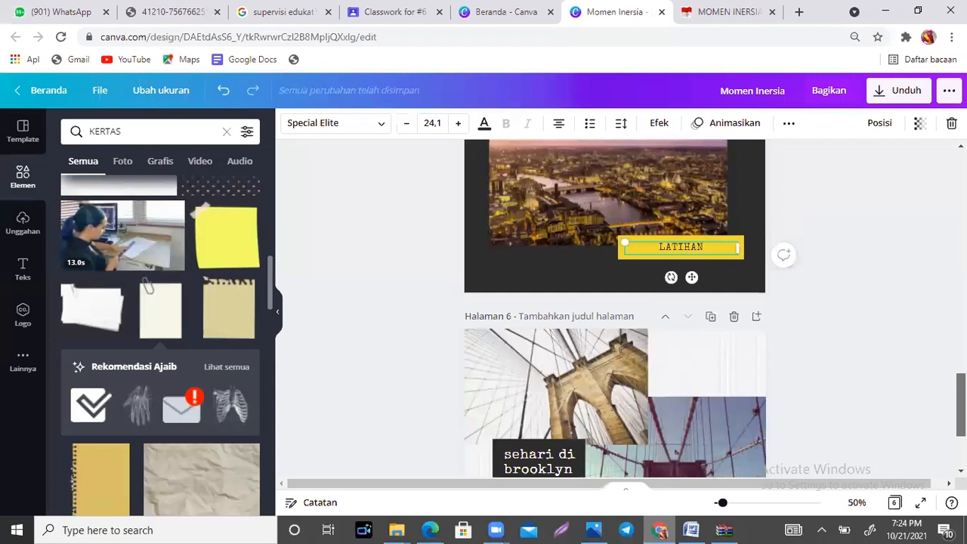
{"action": "left_click", "coordinate": [655, 314]}
{"action": "left_click", "coordinate": [655, 314]}
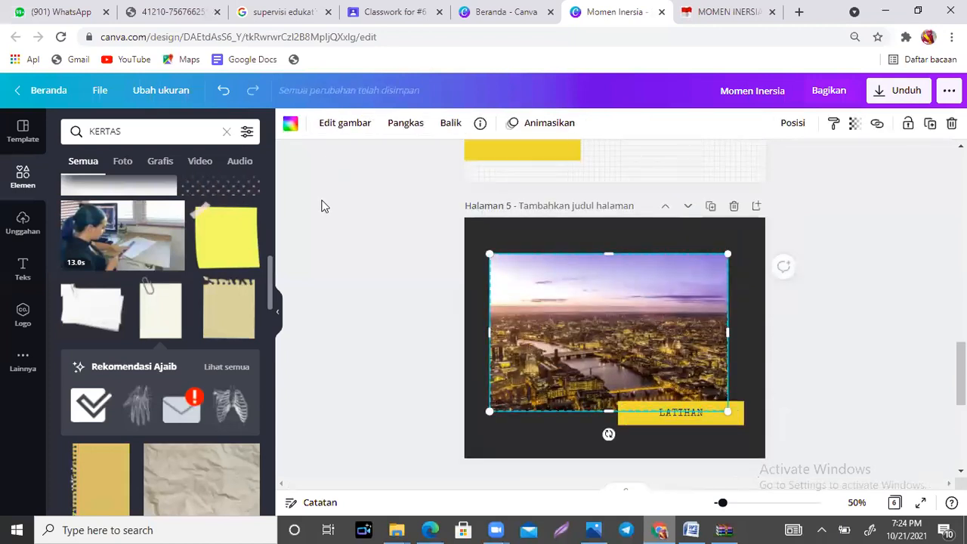
{"action": "key", "text": "Delete"}
{"action": "key", "text": "Delete"}
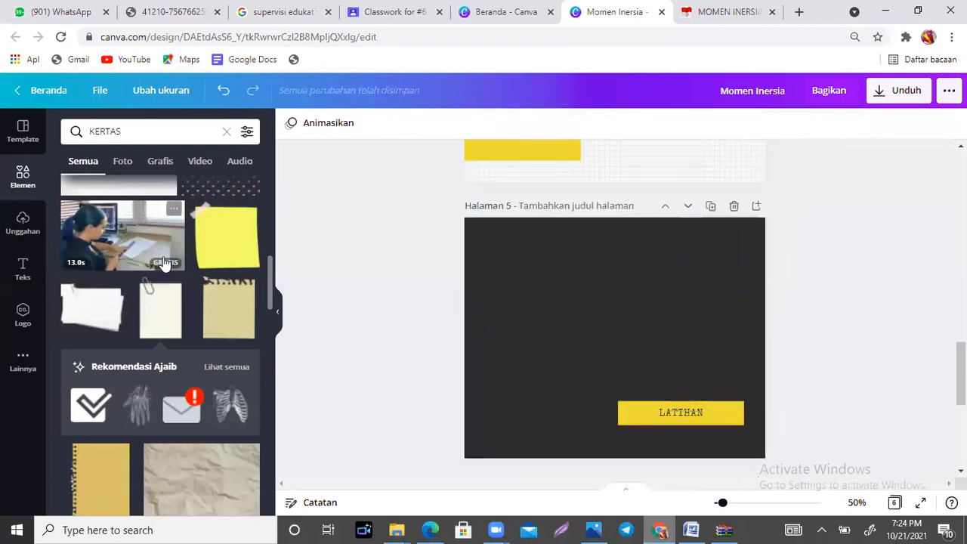
{"action": "left_click", "coordinate": [91, 308]}
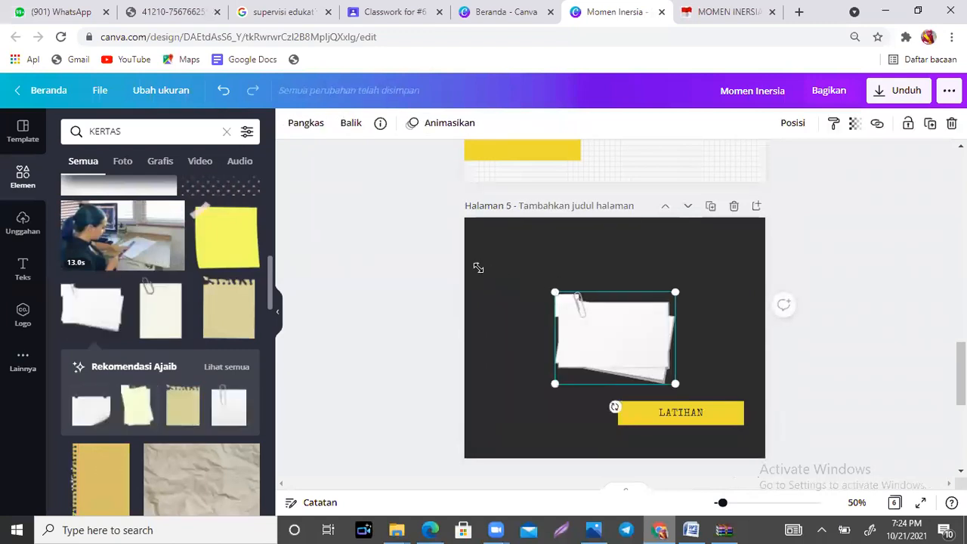
{"action": "left_click_drag", "start_coordinate": [478, 268], "coordinate": [456, 255]}
{"action": "left_click_drag", "start_coordinate": [576, 342], "coordinate": [632, 362]}
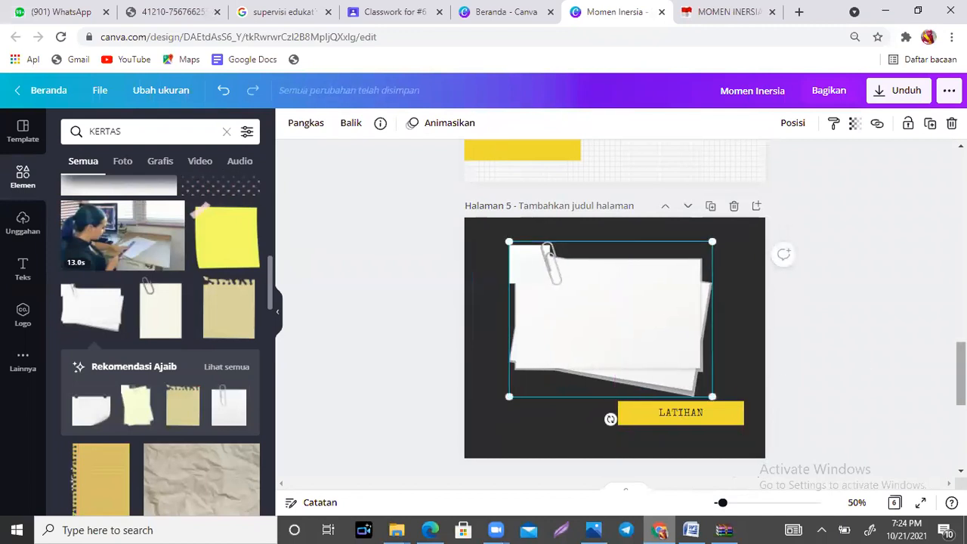
Step: Replace the "sehari di brooklyn" text on page 6 with "TERIMAKASIH"
{"action": "scroll", "coordinate": [632, 362], "scroll_direction": "down", "scroll_amount": 4}
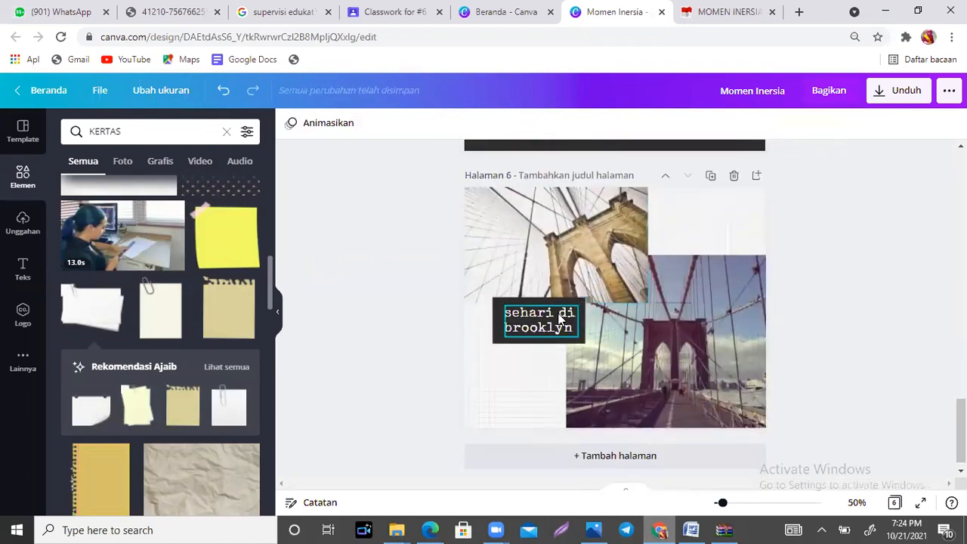
{"action": "double_click", "coordinate": [559, 323]}
{"action": "type", "text": "TER"}
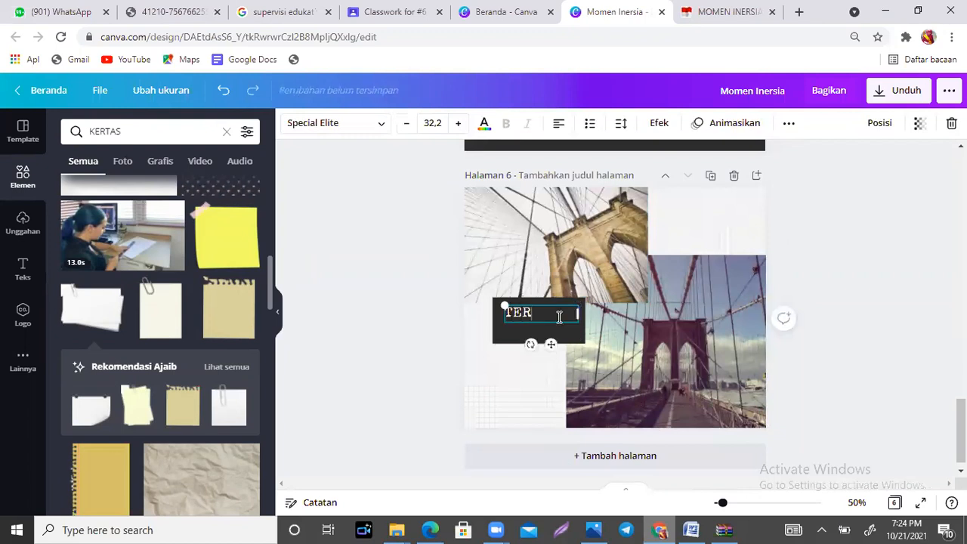
{"action": "type", "text": "IMAKASI"}
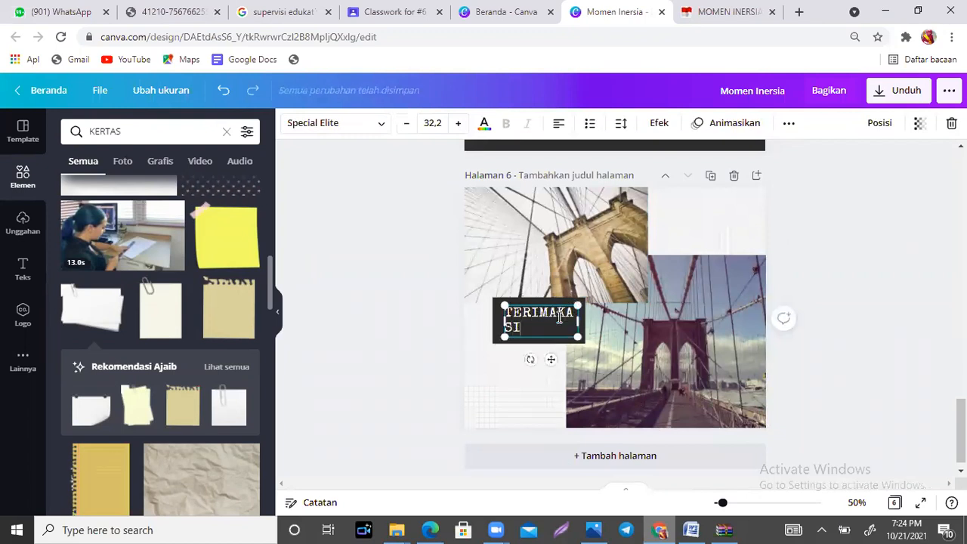
{"action": "type", "text": "H"}
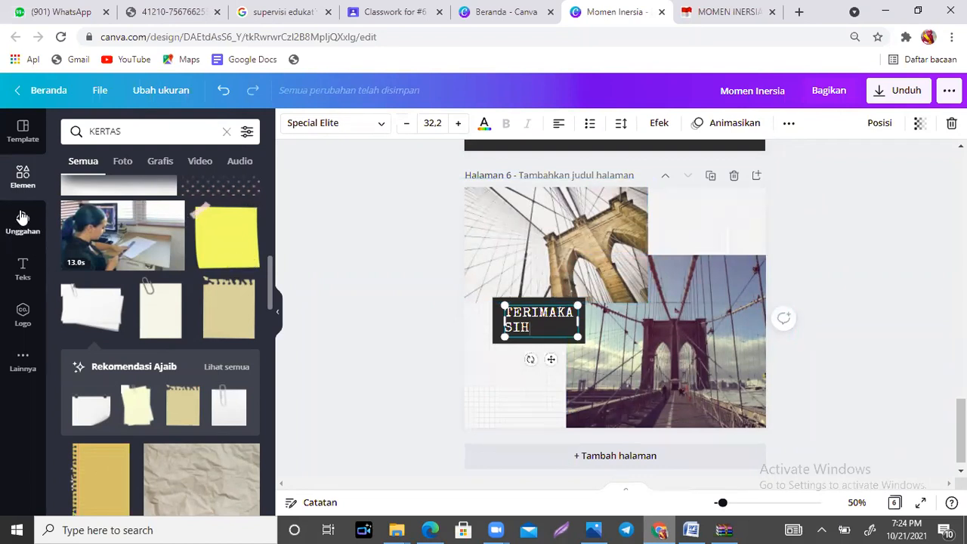
Step: Delete both bridge photos from page 6
{"action": "left_click", "coordinate": [611, 229]}
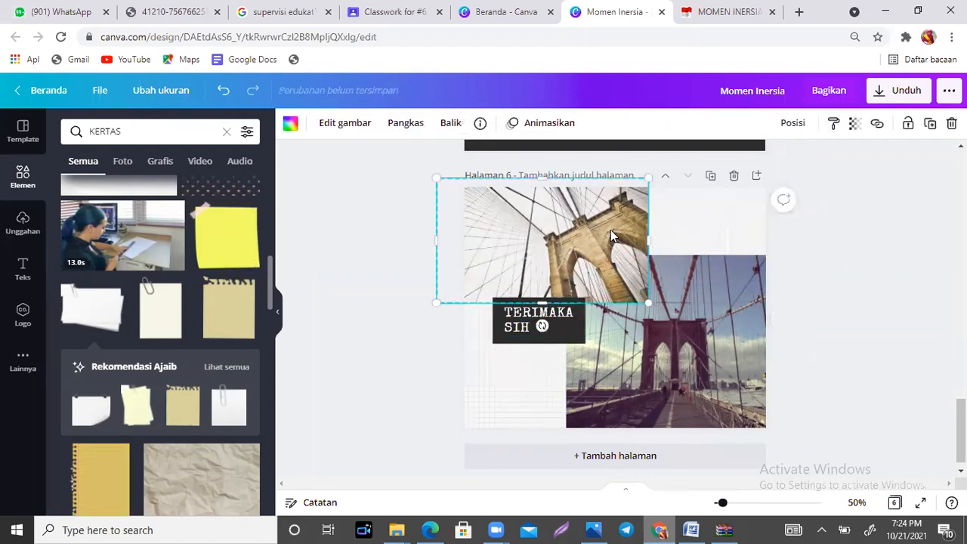
{"action": "key", "text": "Delete"}
{"action": "key", "text": "Delete"}
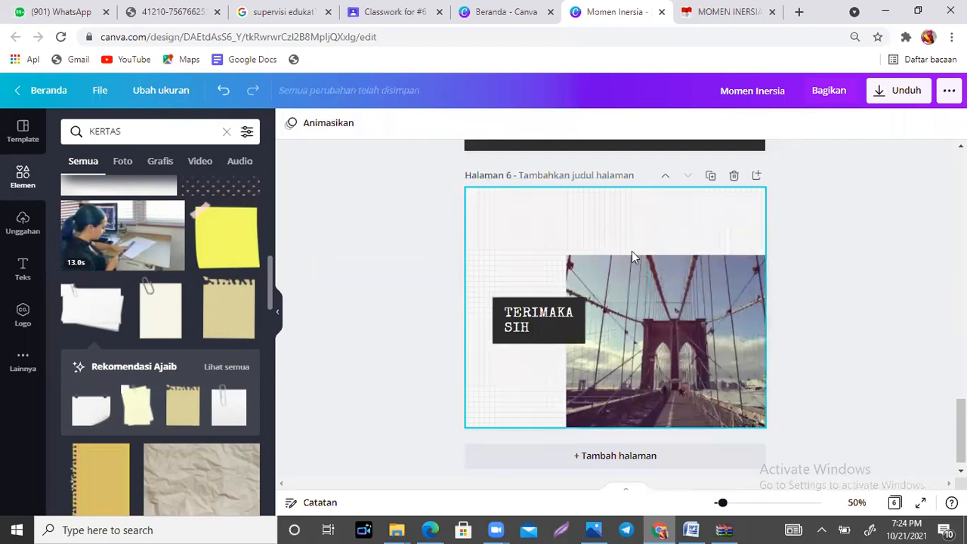
{"action": "left_click", "coordinate": [663, 301]}
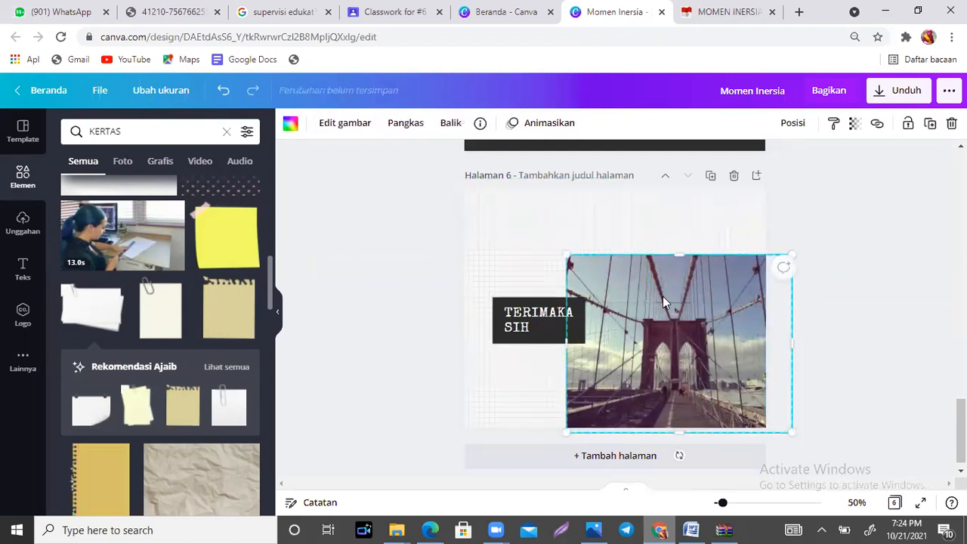
{"action": "key", "text": "Delete"}
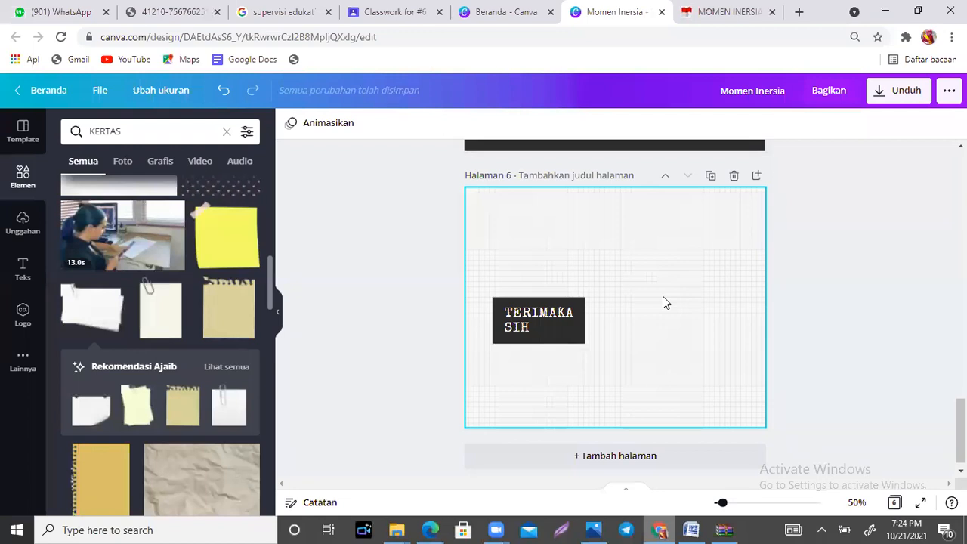
Step: Shrink the "TERIMAKASIH" text to one line, and scale it down with its black box at the lower centre of page 6
{"action": "left_click", "coordinate": [573, 323]}
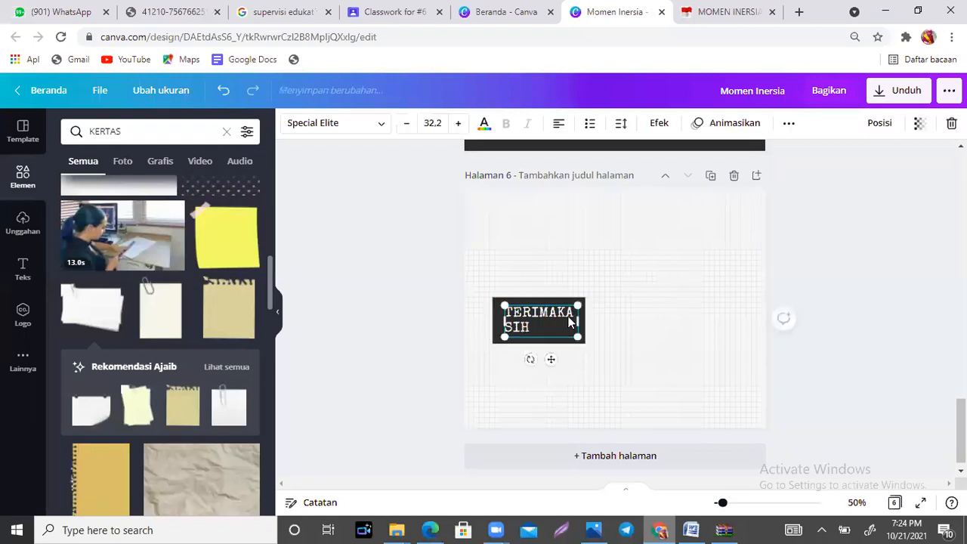
{"action": "left_click_drag", "start_coordinate": [578, 336], "coordinate": [548, 349]}
{"action": "left_click_drag", "start_coordinate": [471, 281], "coordinate": [584, 365]}
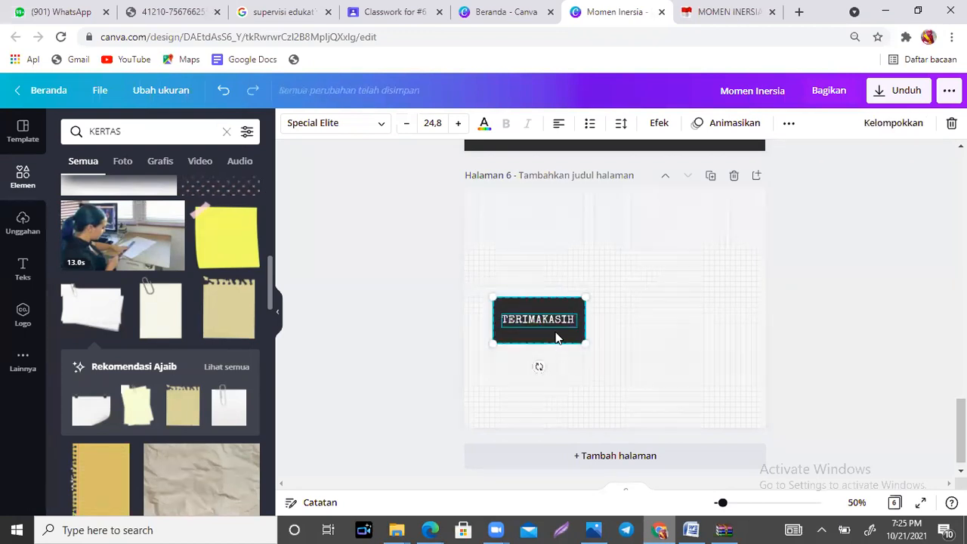
{"action": "left_click_drag", "start_coordinate": [613, 426], "coordinate": [633, 432]}
{"action": "left_click_drag", "start_coordinate": [633, 435], "coordinate": [632, 436]}
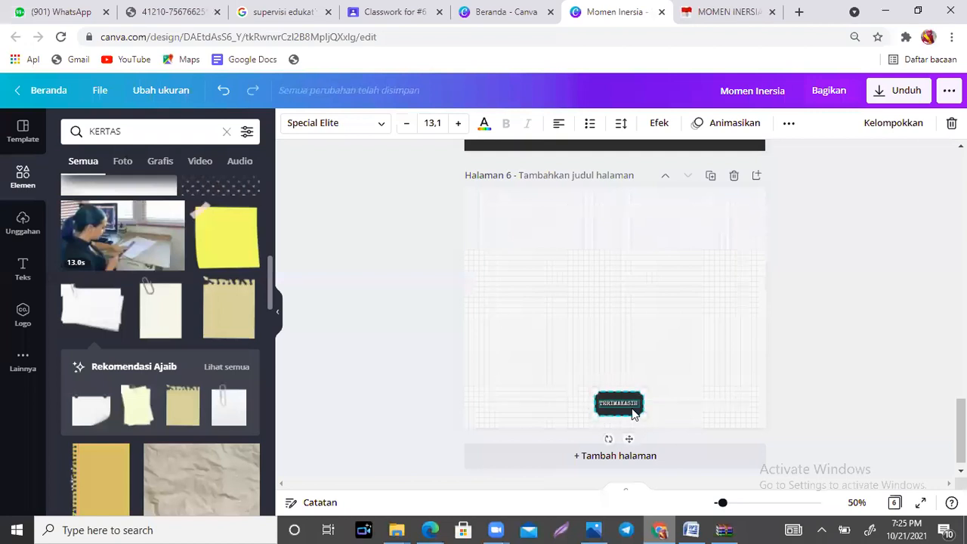
{"action": "left_click", "coordinate": [661, 403]}
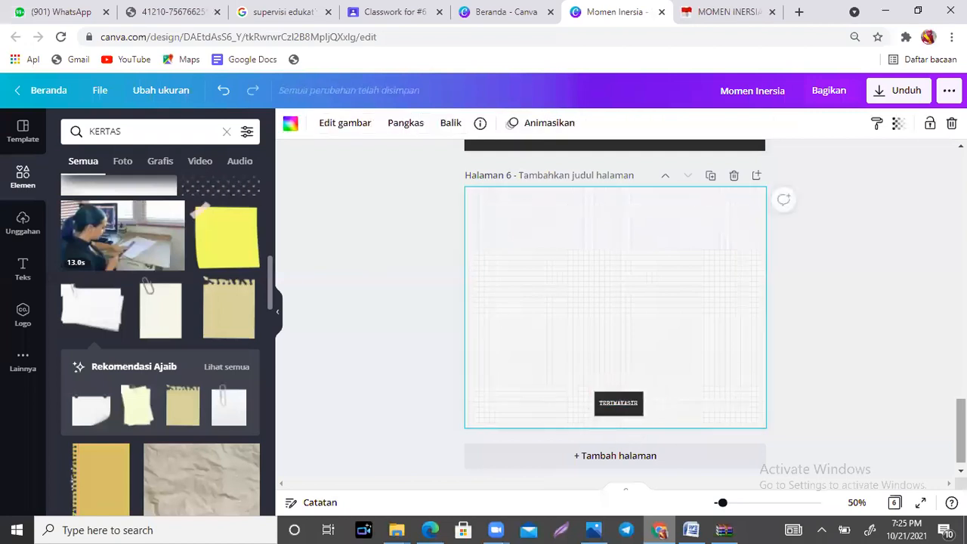
Step: Review all six pages of the flipbook from the cover to the closing page
{"action": "scroll", "coordinate": [621, 309], "scroll_direction": "up", "scroll_amount": 16}
{"action": "scroll", "coordinate": [615, 310], "scroll_direction": "down", "scroll_amount": 16}
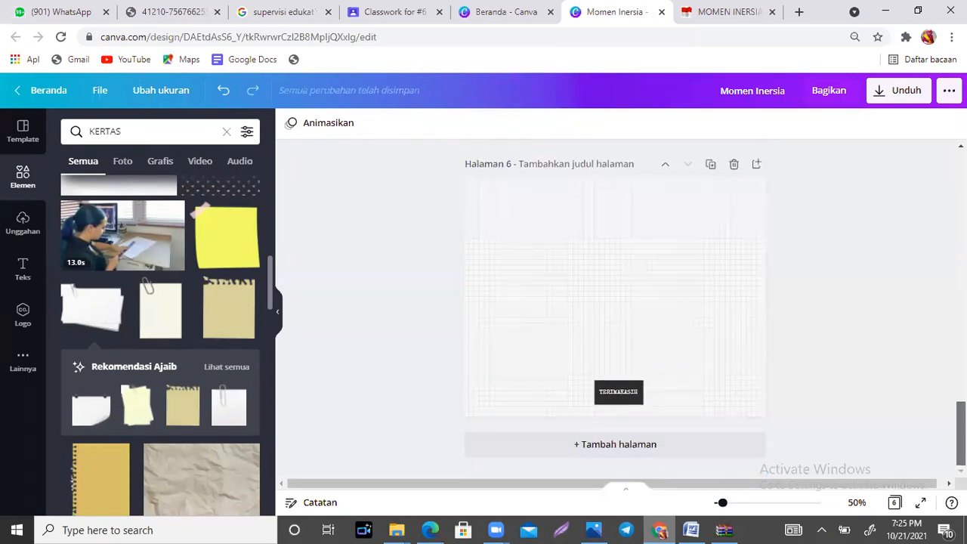
{"action": "scroll", "coordinate": [615, 310], "scroll_direction": "up", "scroll_amount": 5}
{"action": "scroll", "coordinate": [614, 309], "scroll_direction": "up", "scroll_amount": 12}
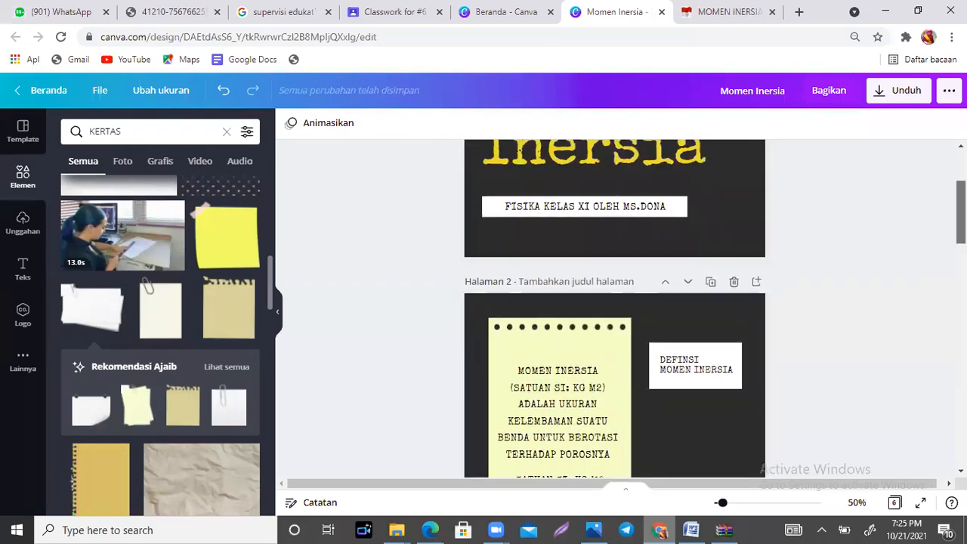
{"action": "scroll", "coordinate": [614, 310], "scroll_direction": "down", "scroll_amount": 12}
{"action": "scroll", "coordinate": [614, 310], "scroll_direction": "down", "scroll_amount": 1}
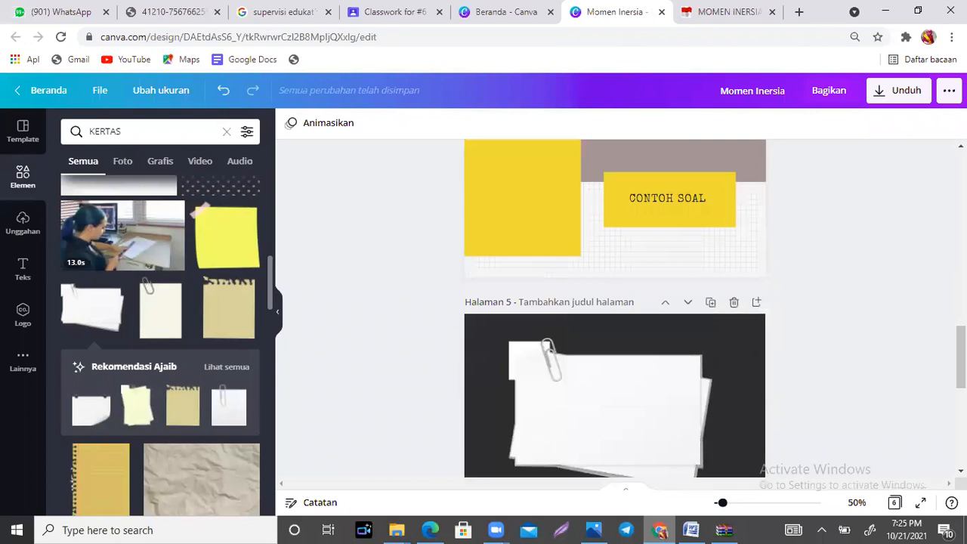
{"action": "scroll", "coordinate": [614, 310], "scroll_direction": "down", "scroll_amount": 5}
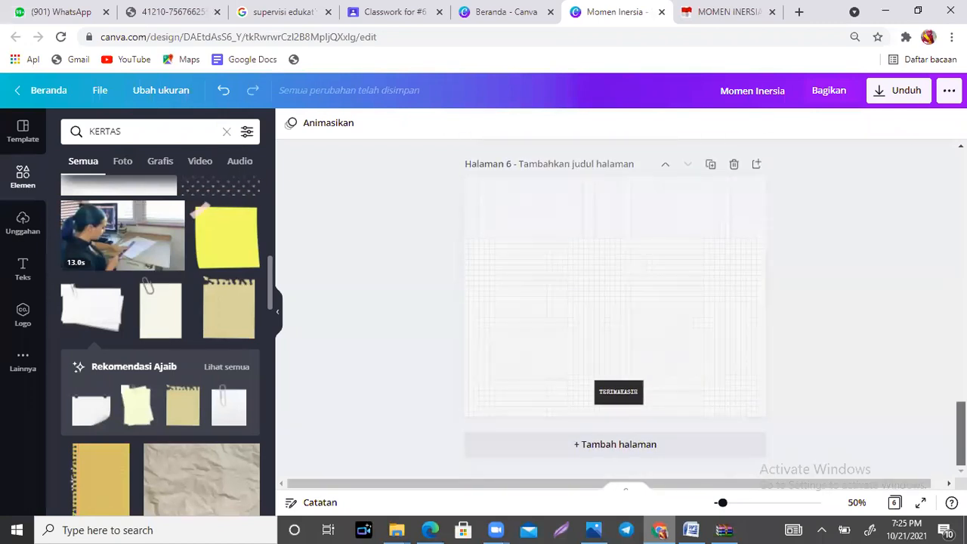
{"action": "scroll", "coordinate": [615, 310], "scroll_direction": "up", "scroll_amount": 15}
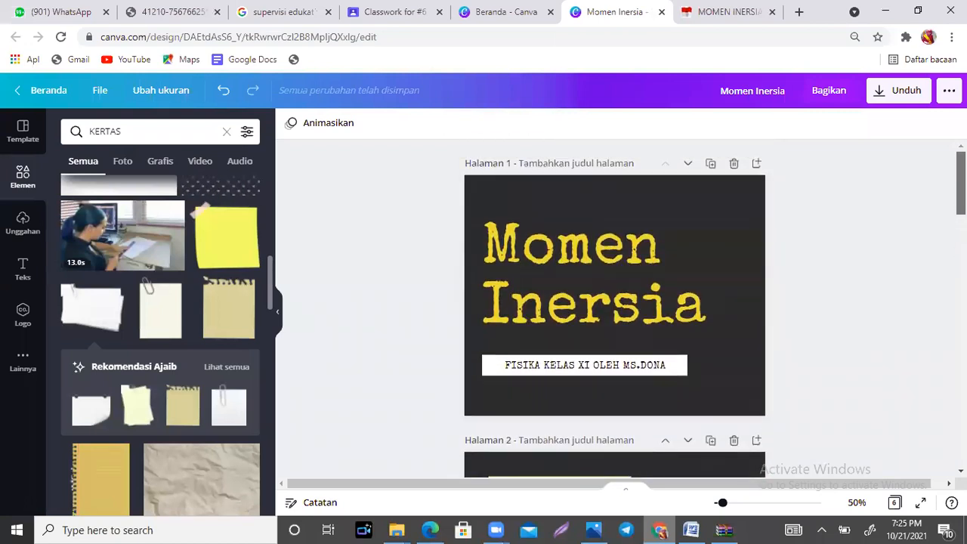
{"action": "scroll", "coordinate": [614, 309], "scroll_direction": "down", "scroll_amount": 15}
{"action": "scroll", "coordinate": [614, 310], "scroll_direction": "down", "scroll_amount": 2}
{"action": "scroll", "coordinate": [614, 310], "scroll_direction": "up", "scroll_amount": 16}
{"action": "left_click", "coordinate": [910, 93]}
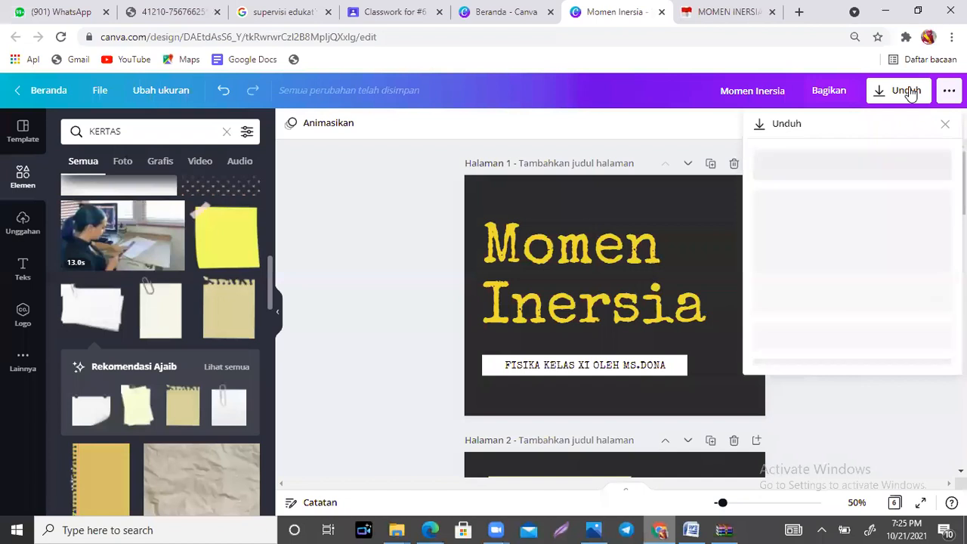
{"action": "left_click", "coordinate": [909, 183]}
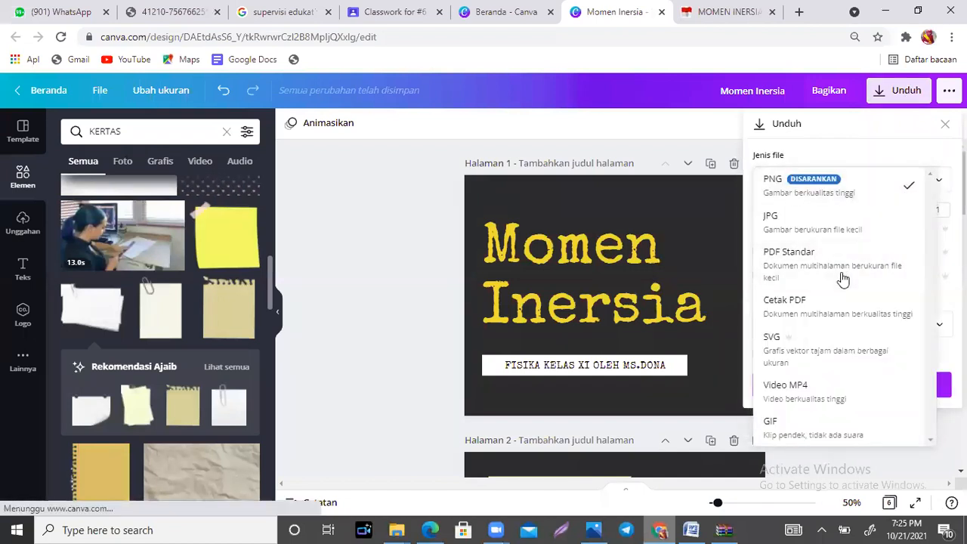
{"action": "left_click", "coordinate": [649, 121]}
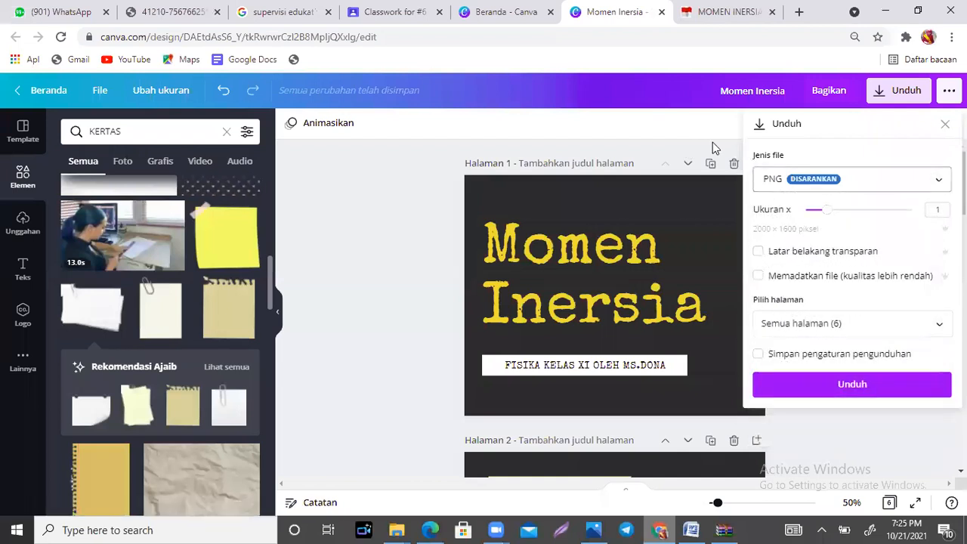
{"action": "left_click", "coordinate": [380, 219]}
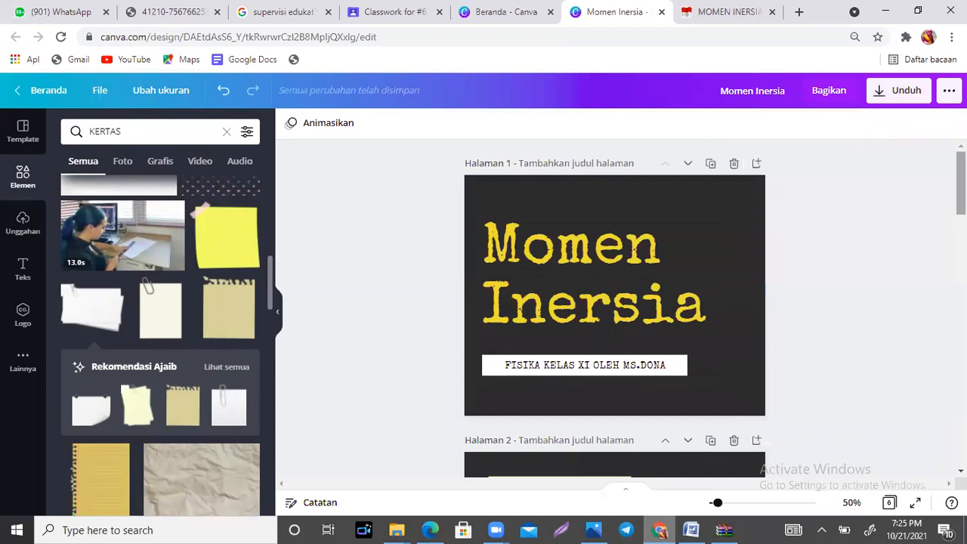
Step: Search the elements library for "1" to find a page-number graphic for page 2
{"action": "scroll", "coordinate": [302, 224], "scroll_direction": "down", "scroll_amount": 4}
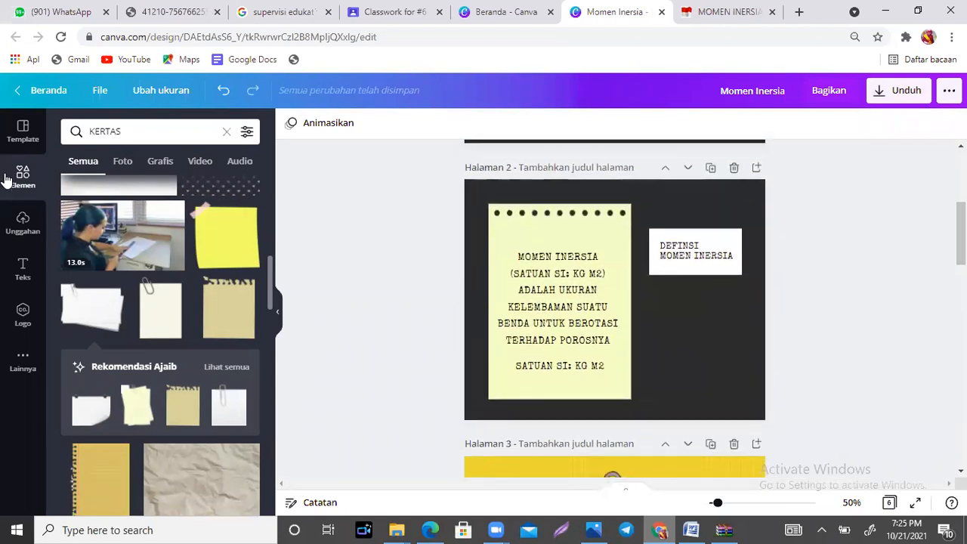
{"action": "left_click", "coordinate": [22, 178]}
{"action": "left_click", "coordinate": [181, 133]}
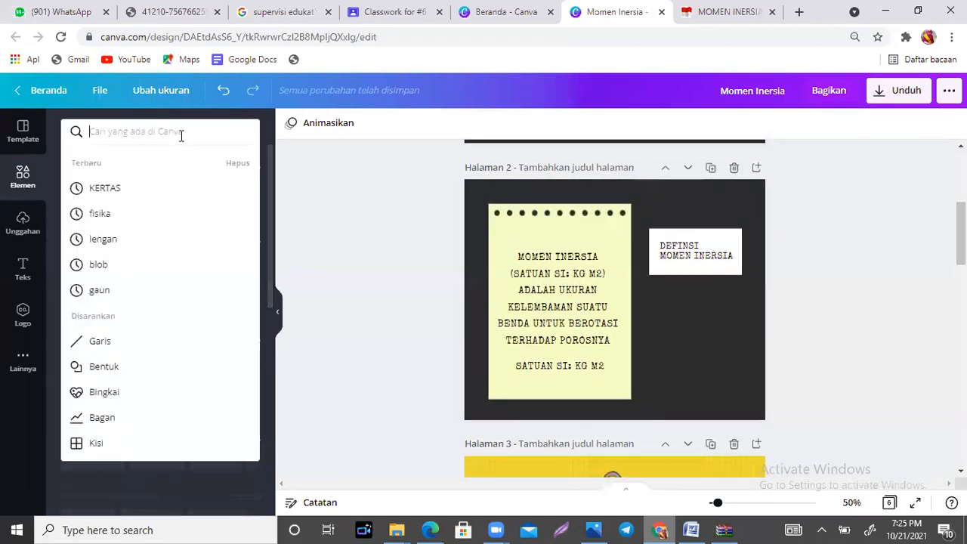
{"action": "type", "text": "1"}
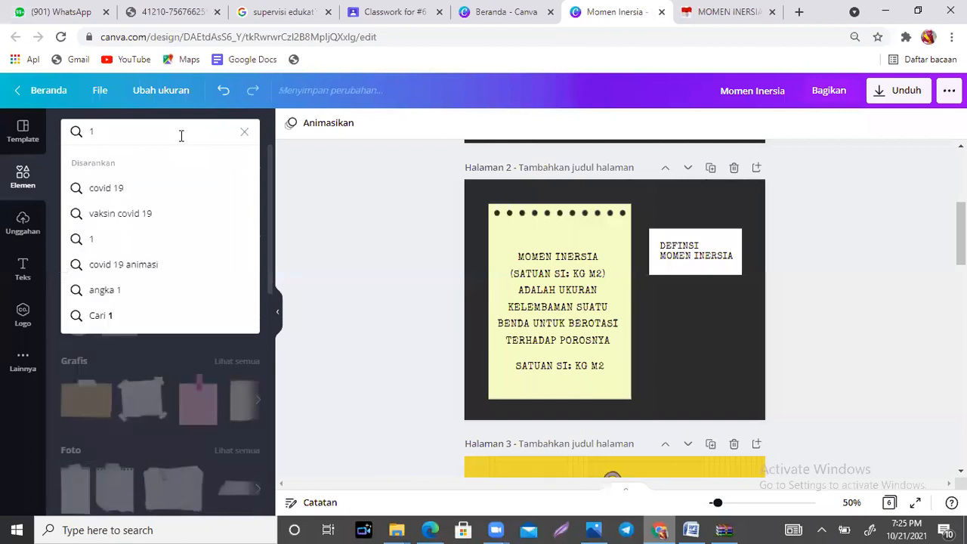
{"action": "key", "text": "Return"}
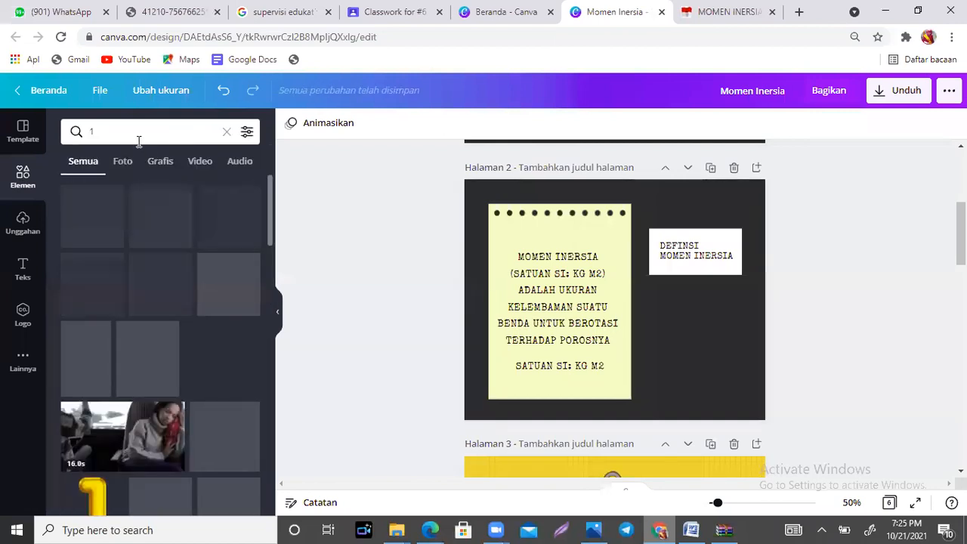
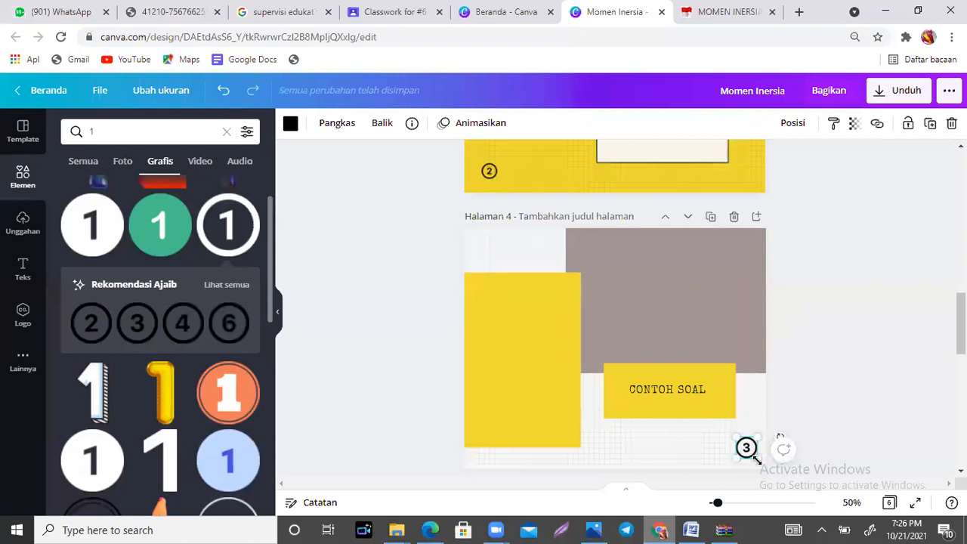
Step: Shrink the circled "3" graphic slightly near the lower-right corner of page 4 and recolour it with the document's yellow
{"action": "left_click_drag", "start_coordinate": [756, 440], "coordinate": [753, 437]}
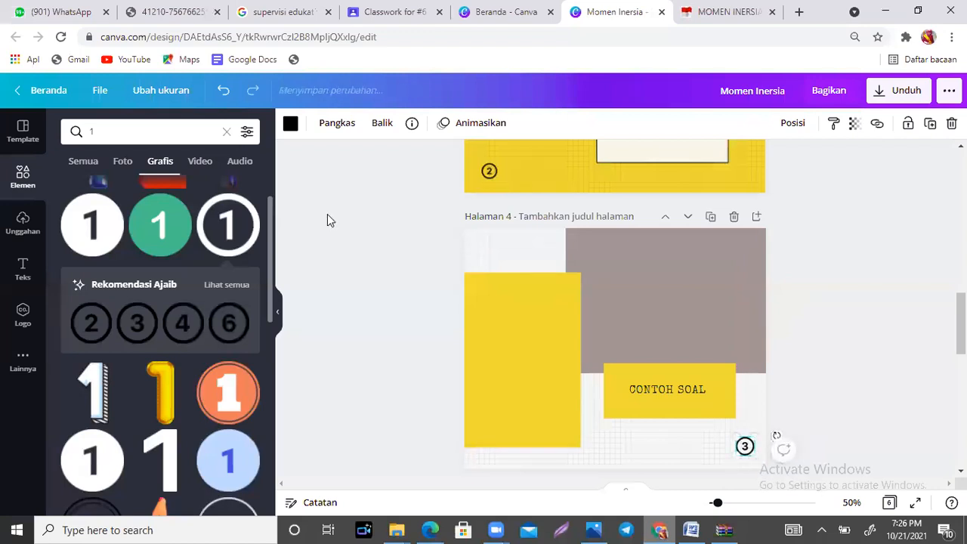
{"action": "left_click", "coordinate": [290, 123]}
{"action": "left_click", "coordinate": [245, 190]}
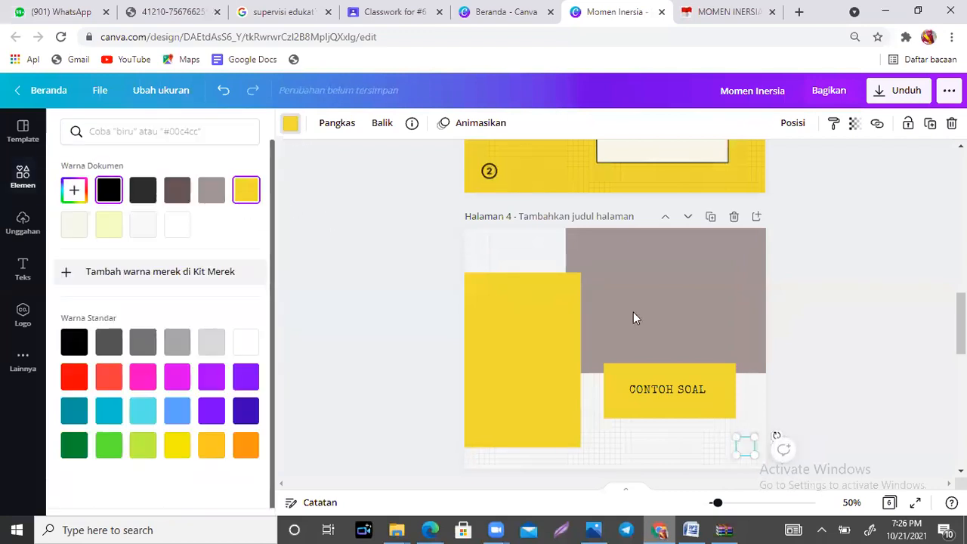
Step: Add the circled "4" graphic to the "LATIHAN" page, scaled down, coloured yellow and placed in the page's lower-left corner
{"action": "scroll", "coordinate": [633, 312], "scroll_direction": "down", "scroll_amount": 2}
{"action": "scroll", "coordinate": [614, 310], "scroll_direction": "down", "scroll_amount": 3}
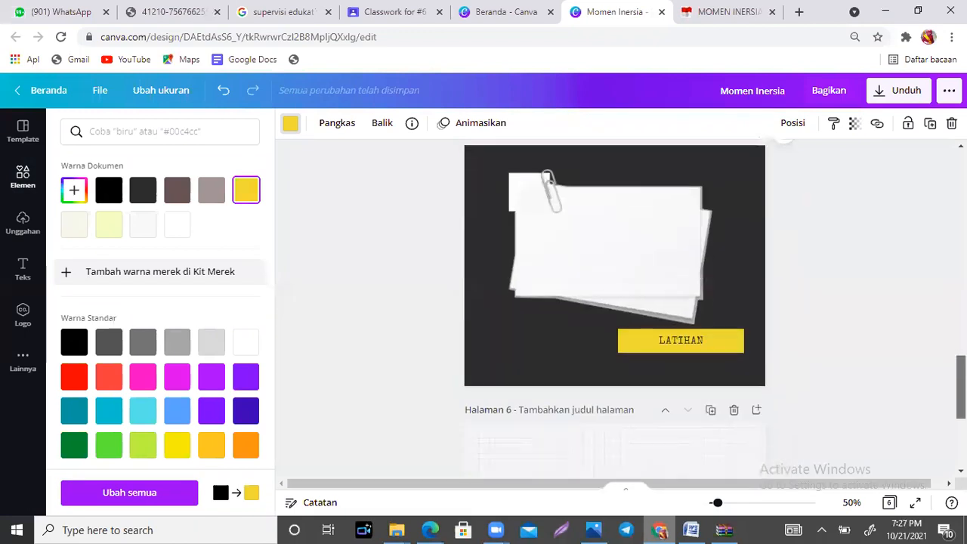
{"action": "left_click", "coordinate": [23, 178]}
{"action": "left_click", "coordinate": [185, 325]}
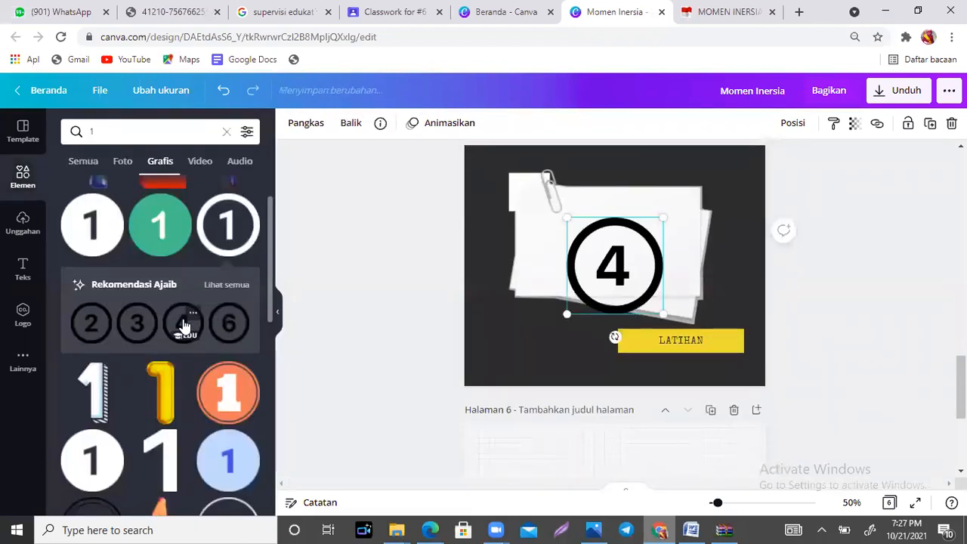
{"action": "left_click_drag", "start_coordinate": [663, 313], "coordinate": [579, 229]}
{"action": "left_click", "coordinate": [290, 126]}
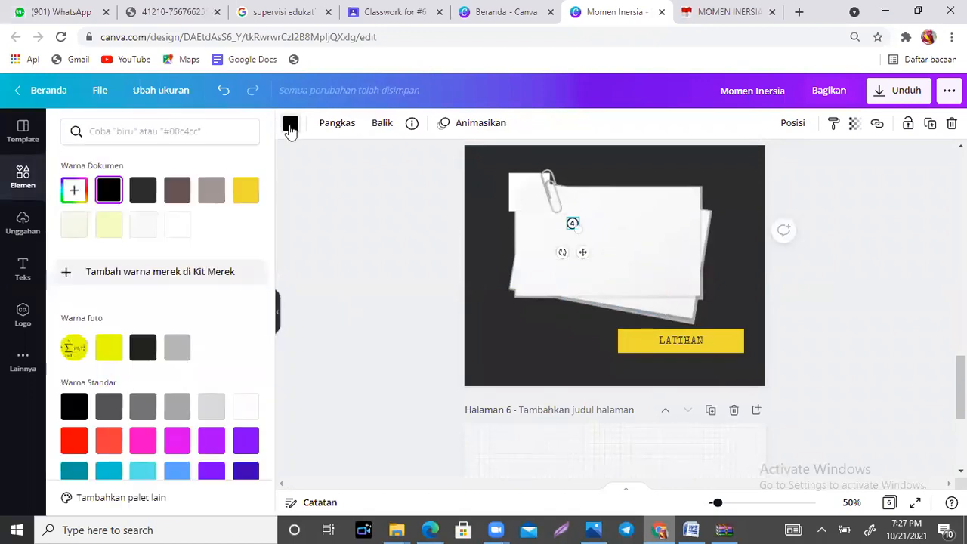
{"action": "left_click", "coordinate": [245, 190]}
{"action": "left_click_drag", "start_coordinate": [589, 240], "coordinate": [498, 397]}
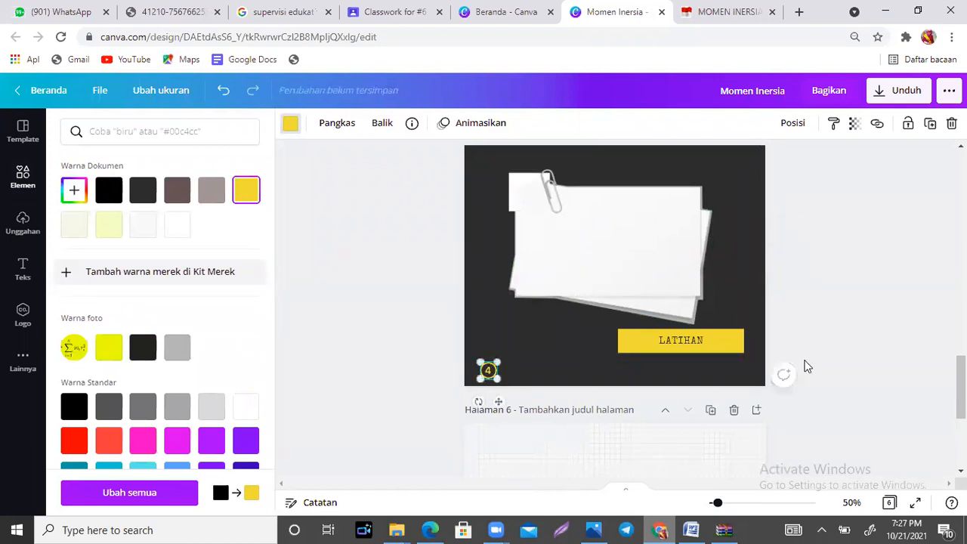
Step: Download the Momen Inersia design as a PDF Standar file and dismiss the save dialog
{"action": "left_click_drag", "start_coordinate": [962, 375], "coordinate": [961, 447]}
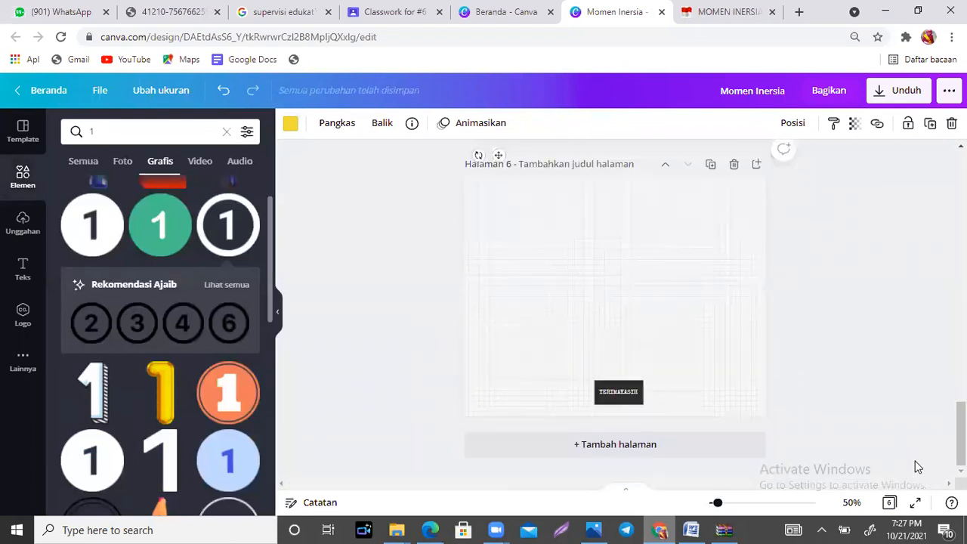
{"action": "left_click", "coordinate": [816, 380]}
{"action": "scroll", "coordinate": [615, 302], "scroll_direction": "up", "scroll_amount": 15}
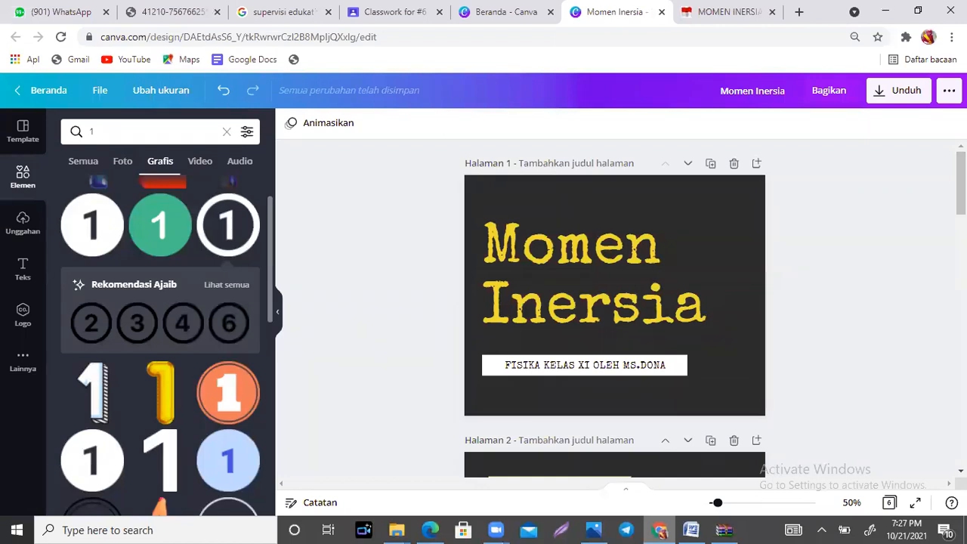
{"action": "left_click", "coordinate": [888, 101]}
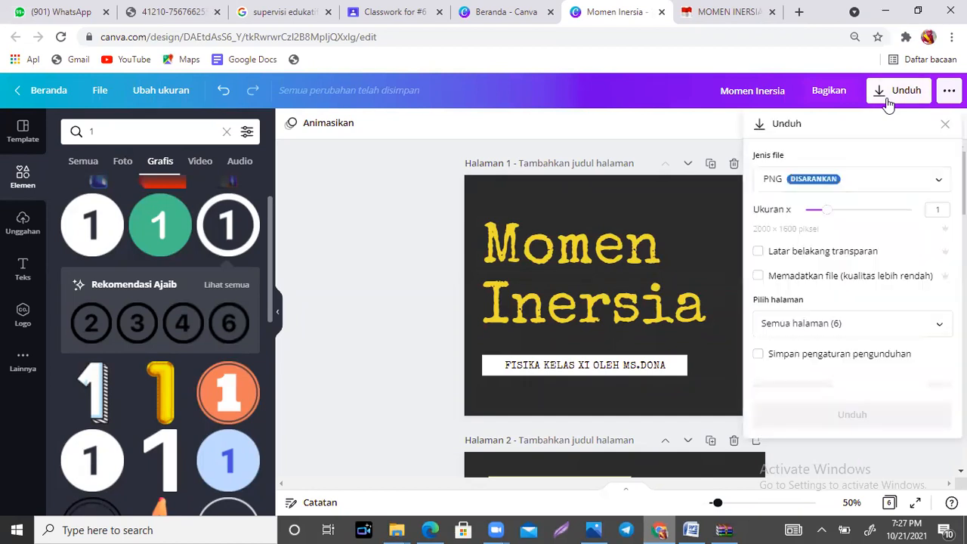
{"action": "left_click", "coordinate": [870, 192]}
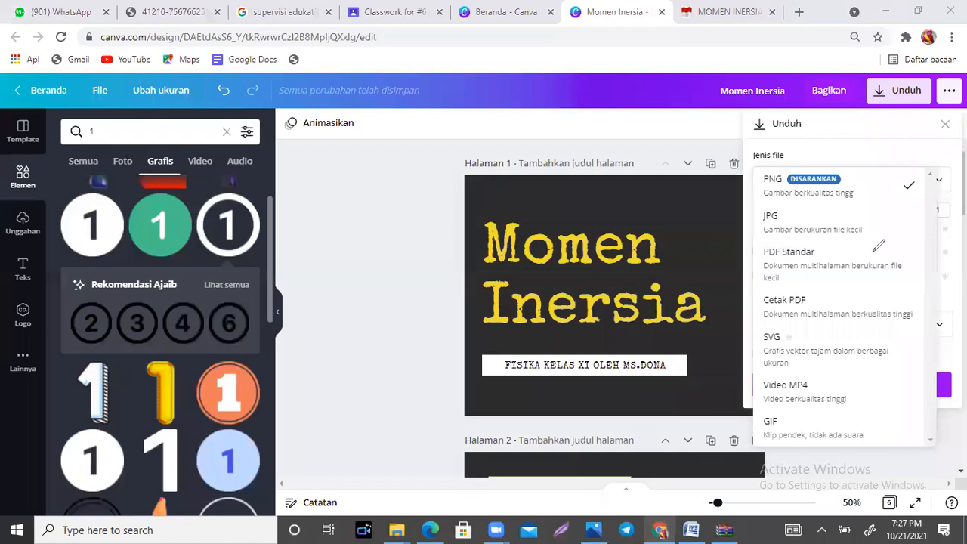
{"action": "mouse_move", "coordinate": [895, 246]}
{"action": "left_mouse_down"}
{"action": "mouse_move", "coordinate": [765, 228]}
{"action": "mouse_move", "coordinate": [758, 283]}
{"action": "mouse_move", "coordinate": [802, 288]}
{"action": "mouse_move", "coordinate": [896, 240]}
{"action": "left_mouse_up"}
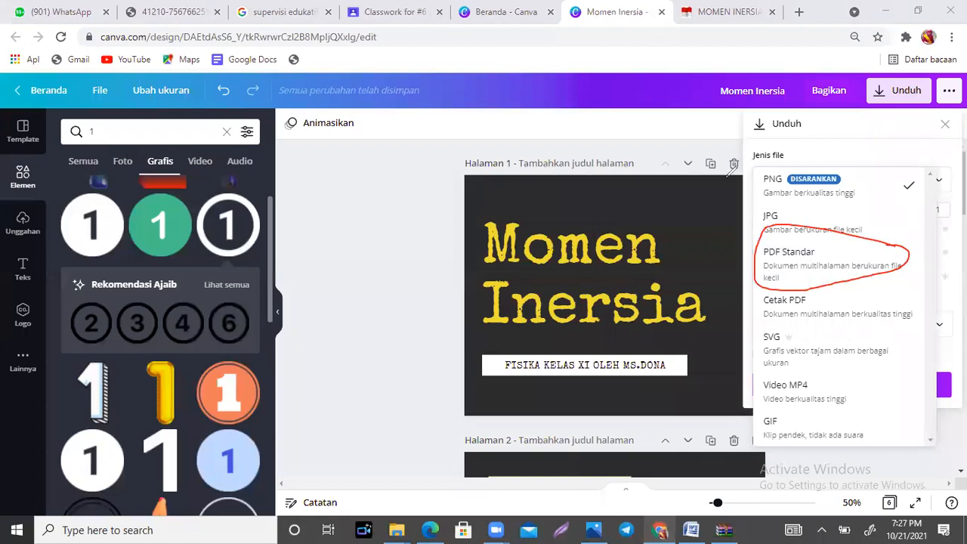
{"action": "key", "text": "ctrl+z"}
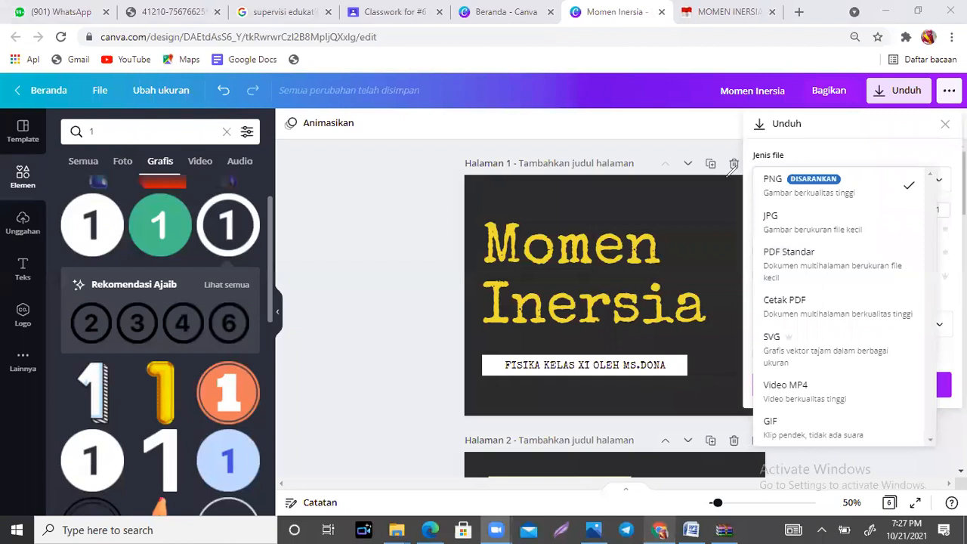
{"action": "left_click", "coordinate": [798, 262]}
{"action": "left_click", "coordinate": [841, 292]}
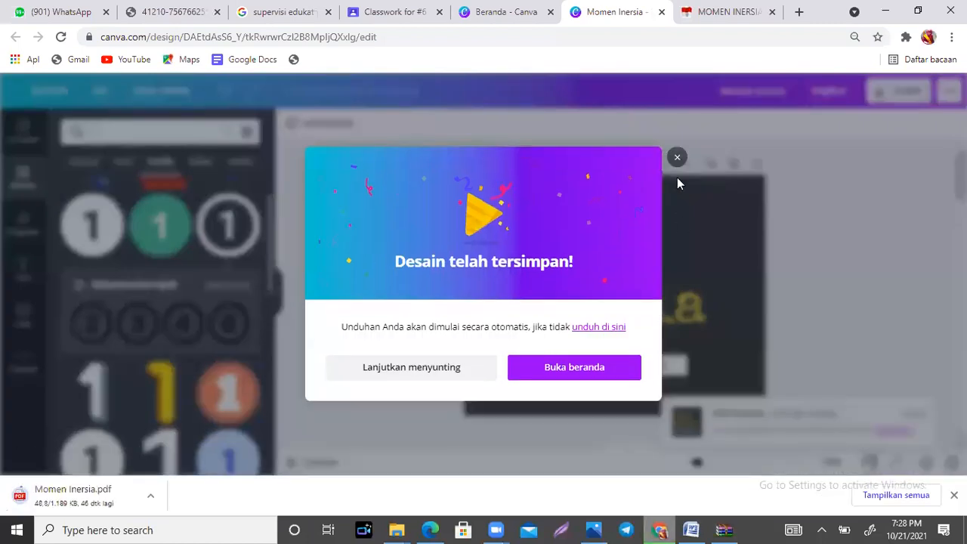
{"action": "left_click", "coordinate": [676, 176]}
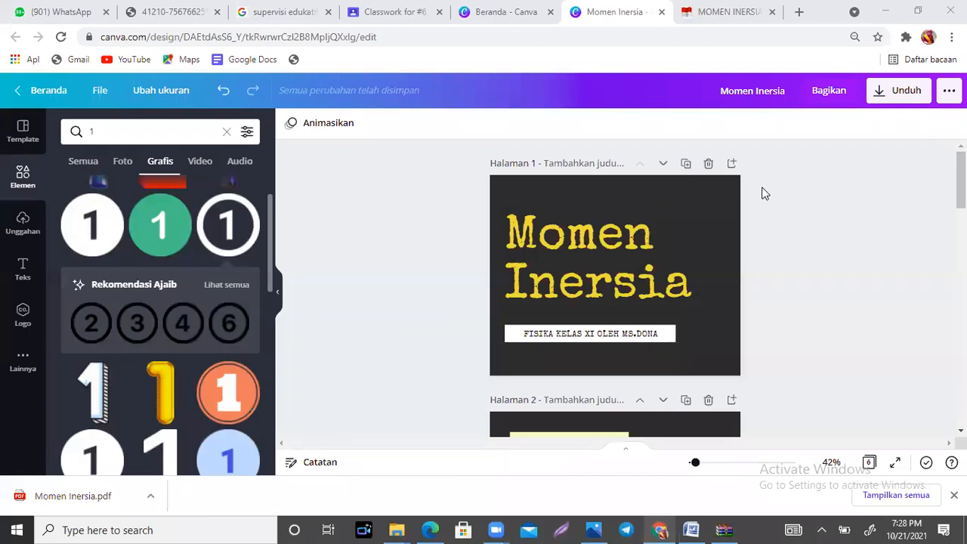
Step: From the Canva home page, search the design types for "BUKLET" and create a new Buklet design
{"action": "left_click", "coordinate": [527, 7]}
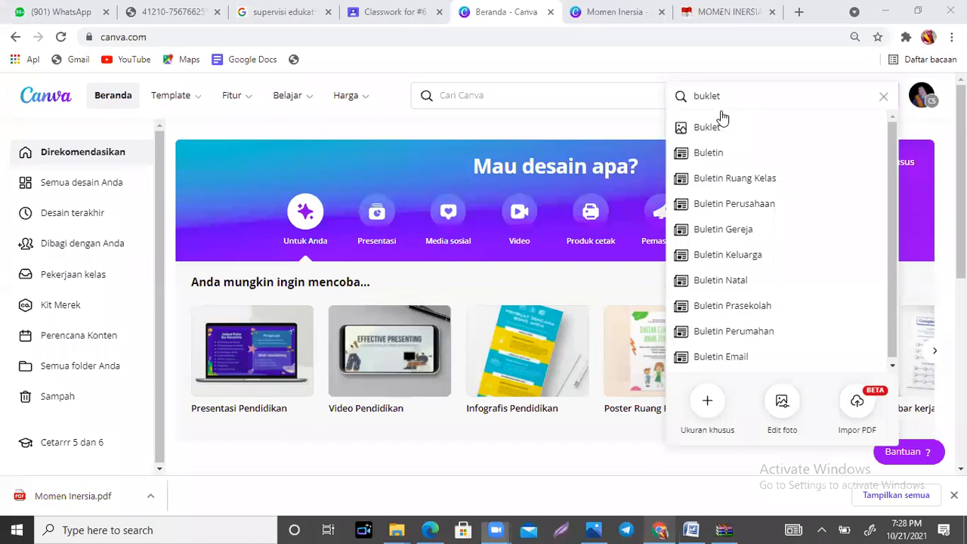
{"action": "left_click", "coordinate": [883, 96]}
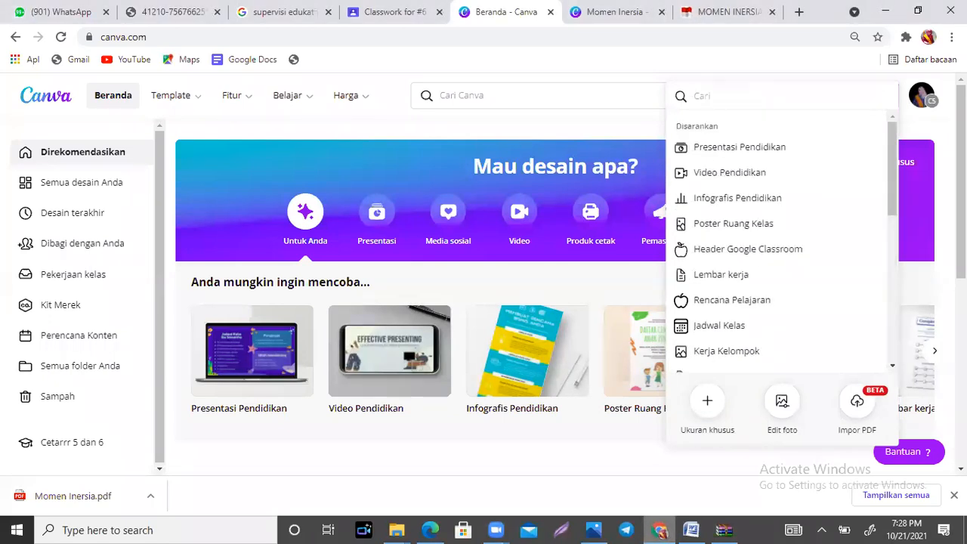
{"action": "left_click", "coordinate": [943, 133]}
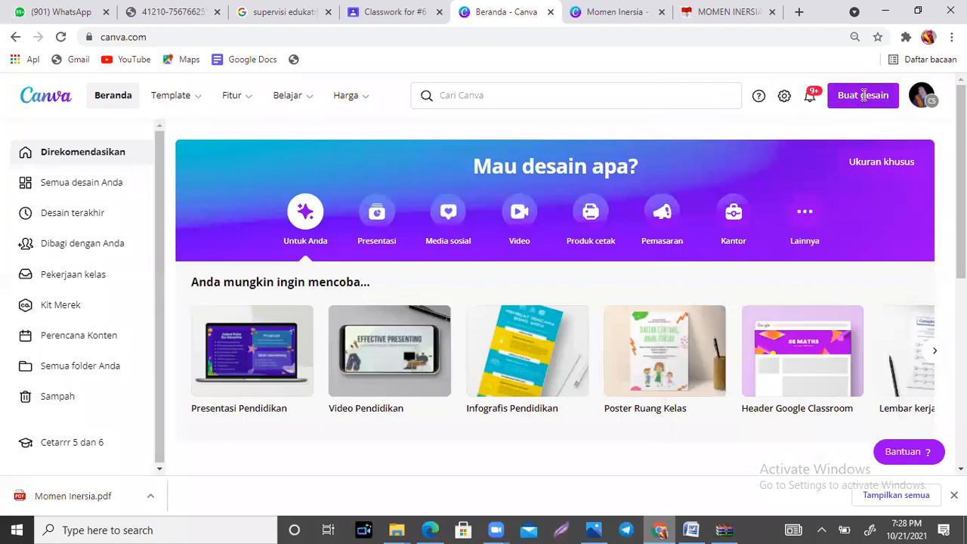
{"action": "left_click", "coordinate": [864, 102]}
{"action": "type", "text": "BU"}
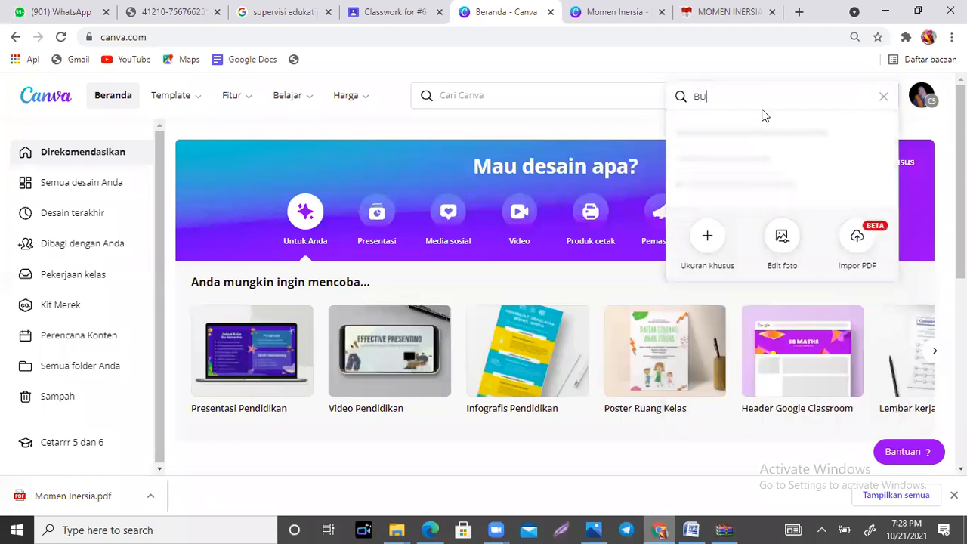
{"action": "type", "text": "KLET"}
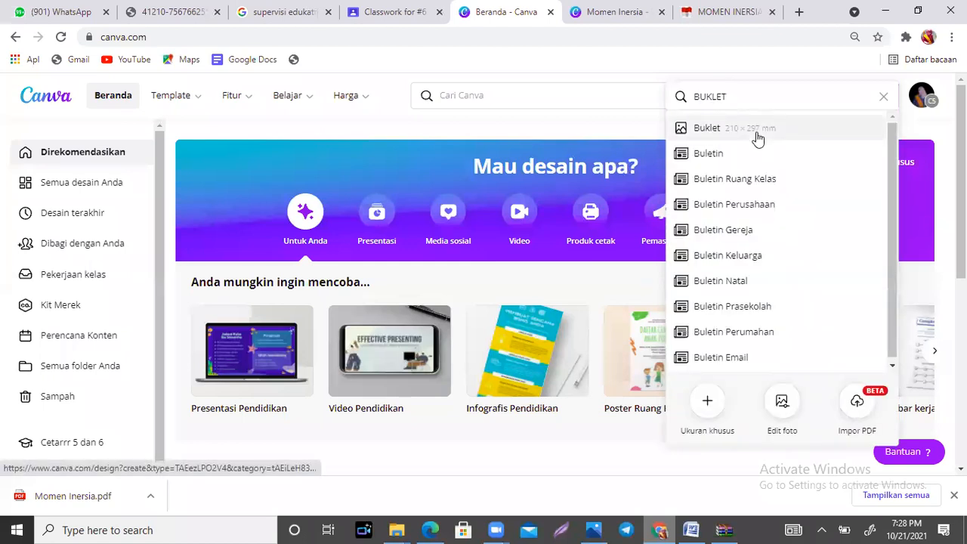
{"action": "left_click", "coordinate": [755, 135]}
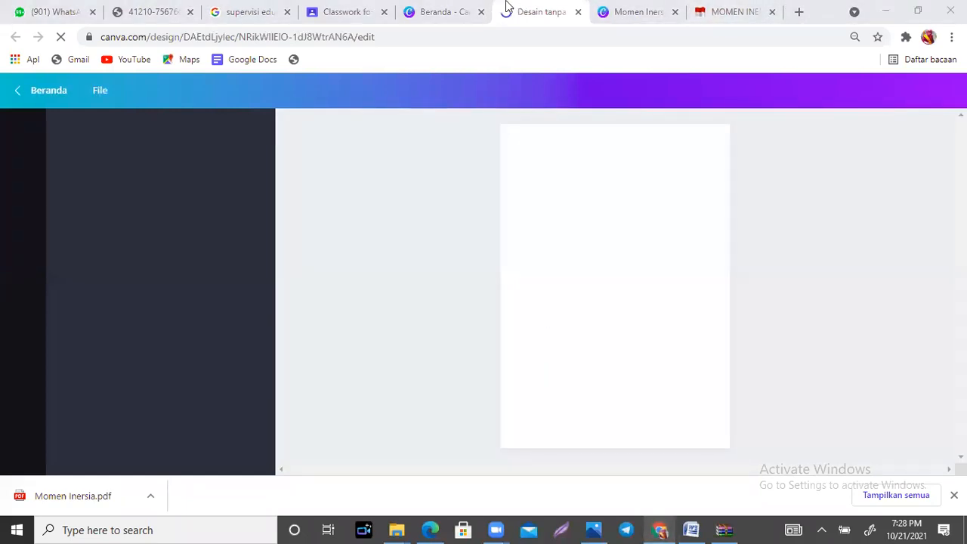
Step: Return to the Canva home page, dismiss the "BUKLET" search, and open the account settings
{"action": "left_click", "coordinate": [454, 12]}
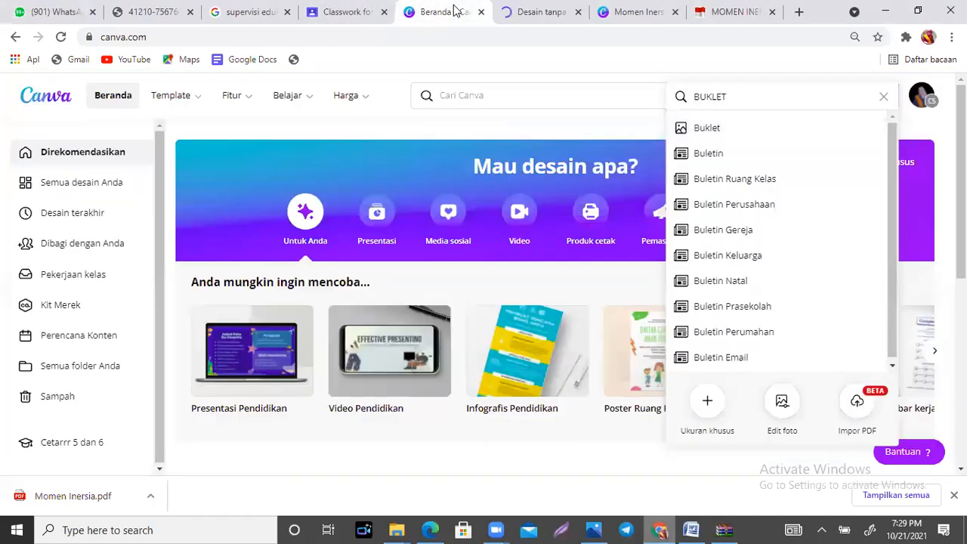
{"action": "left_click", "coordinate": [884, 96]}
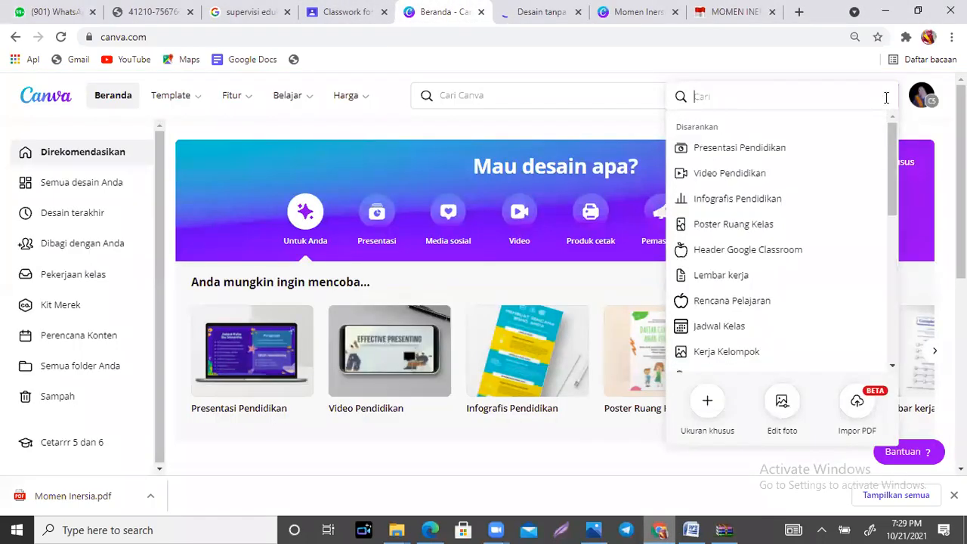
{"action": "left_click", "coordinate": [542, 453]}
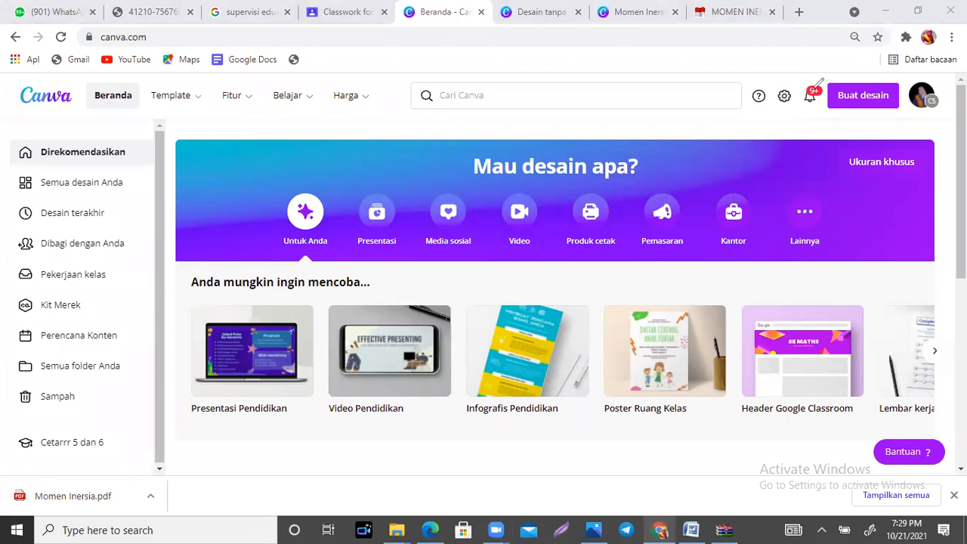
{"action": "mouse_move", "coordinate": [799, 85]}
{"action": "left_mouse_down"}
{"action": "mouse_move", "coordinate": [775, 98]}
{"action": "mouse_move", "coordinate": [794, 115]}
{"action": "mouse_move", "coordinate": [806, 92]}
{"action": "left_mouse_up"}
{"action": "left_click_drag", "start_coordinate": [110, 103], "coordinate": [137, 49]}
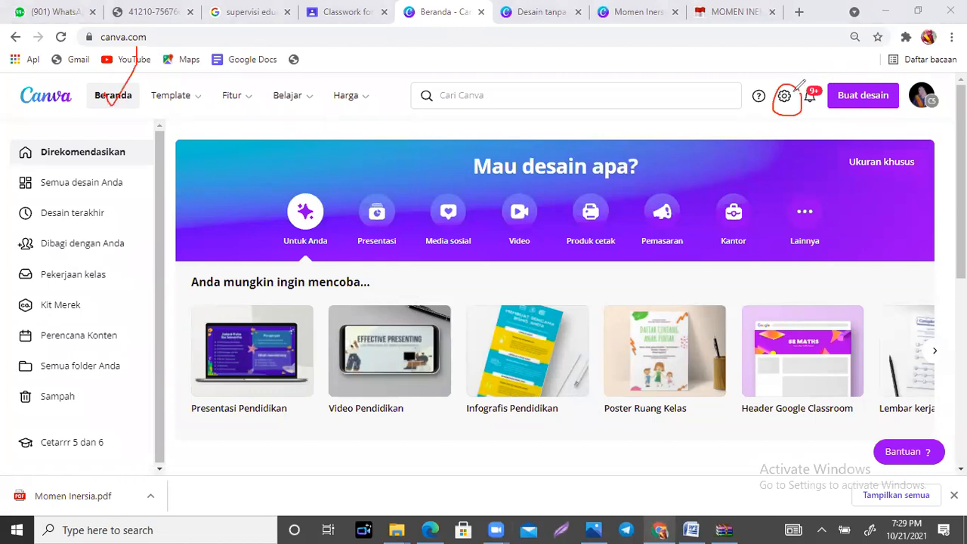
{"action": "key", "text": "e"}
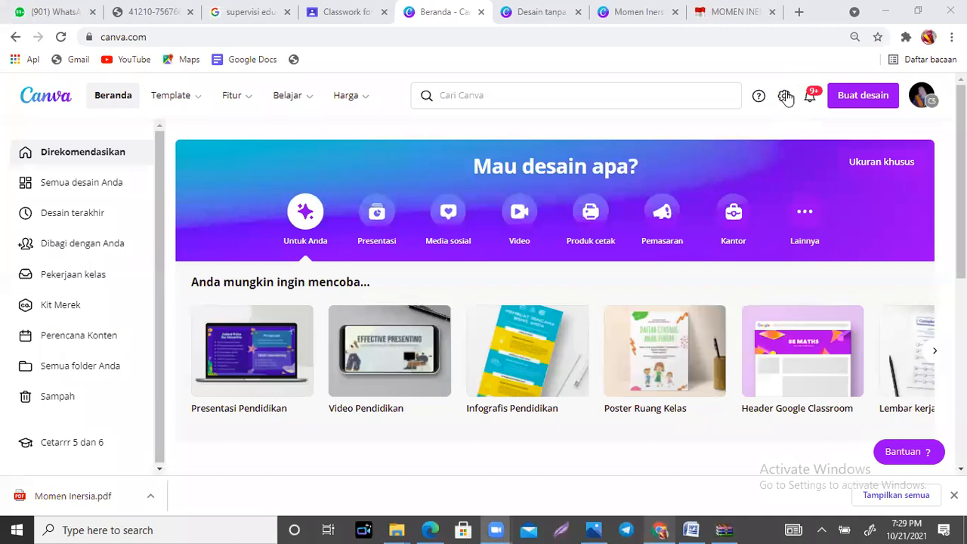
{"action": "left_click", "coordinate": [791, 100]}
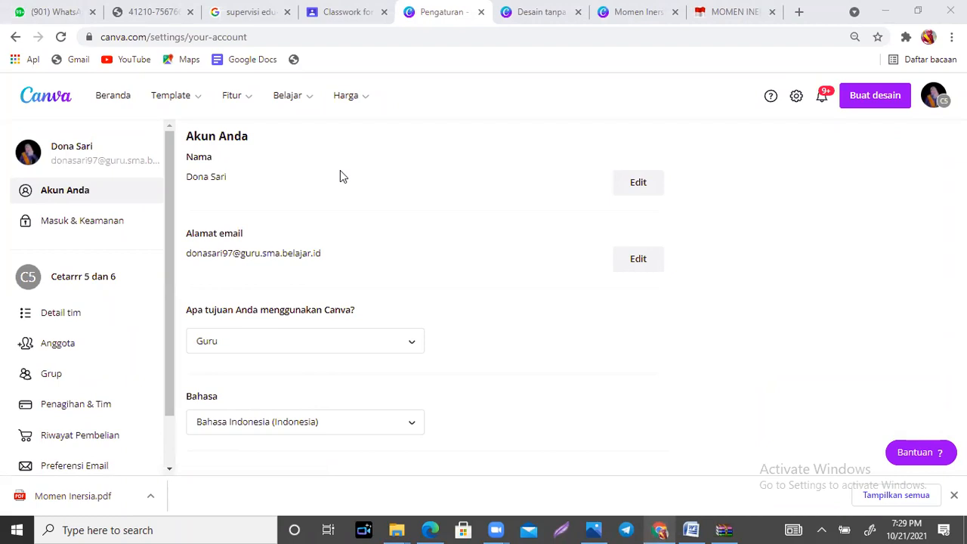
Step: Set the account's display language to Basa Sunda (Indonesia)
{"action": "mouse_move", "coordinate": [251, 376]}
{"action": "left_mouse_down"}
{"action": "mouse_move", "coordinate": [181, 382]}
{"action": "mouse_move", "coordinate": [387, 436]}
{"action": "left_mouse_up"}
{"action": "mouse_move", "coordinate": [442, 406]}
{"action": "left_mouse_down"}
{"action": "mouse_move", "coordinate": [274, 352]}
{"action": "mouse_move", "coordinate": [195, 371]}
{"action": "left_mouse_up"}
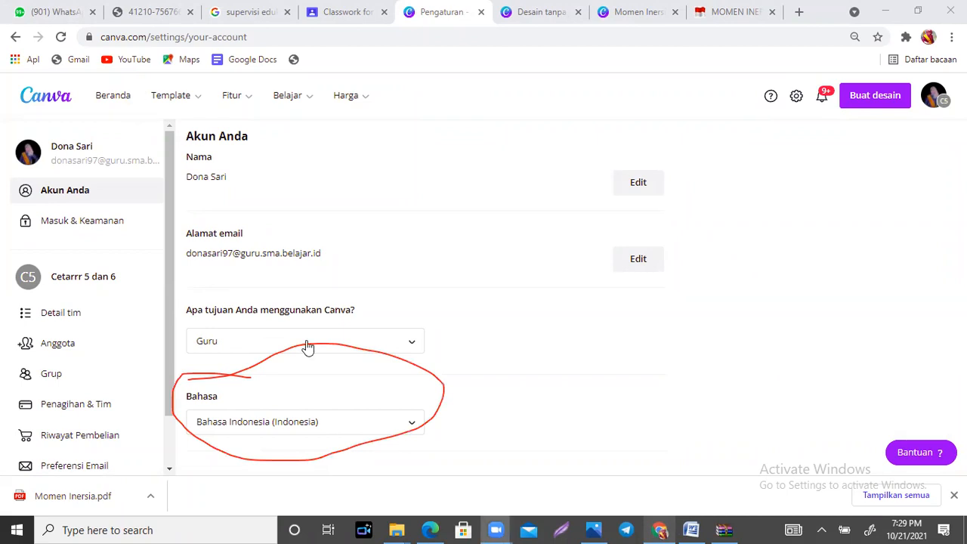
{"action": "left_click", "coordinate": [413, 427]}
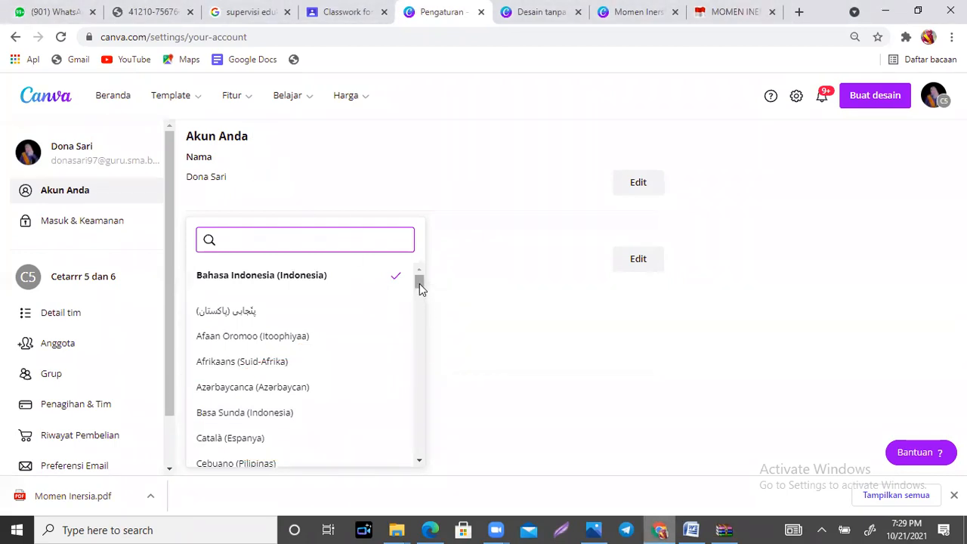
{"action": "left_click_drag", "start_coordinate": [417, 282], "coordinate": [417, 284]}
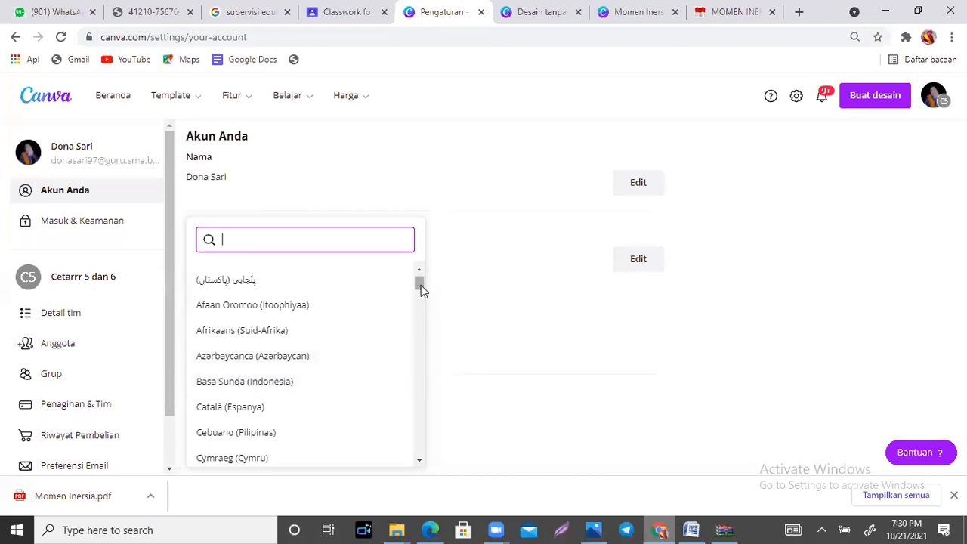
{"action": "left_click_drag", "start_coordinate": [419, 282], "coordinate": [423, 255]}
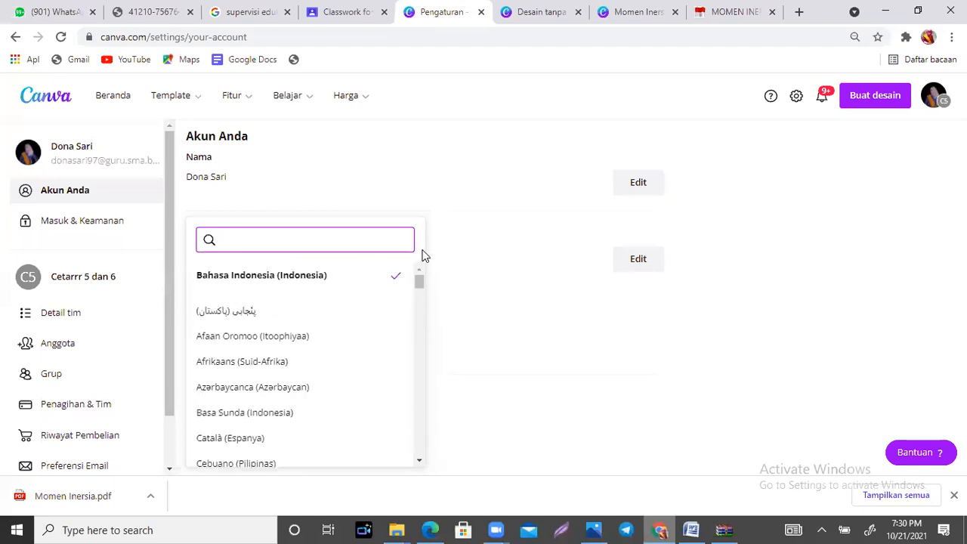
{"action": "left_click", "coordinate": [239, 420]}
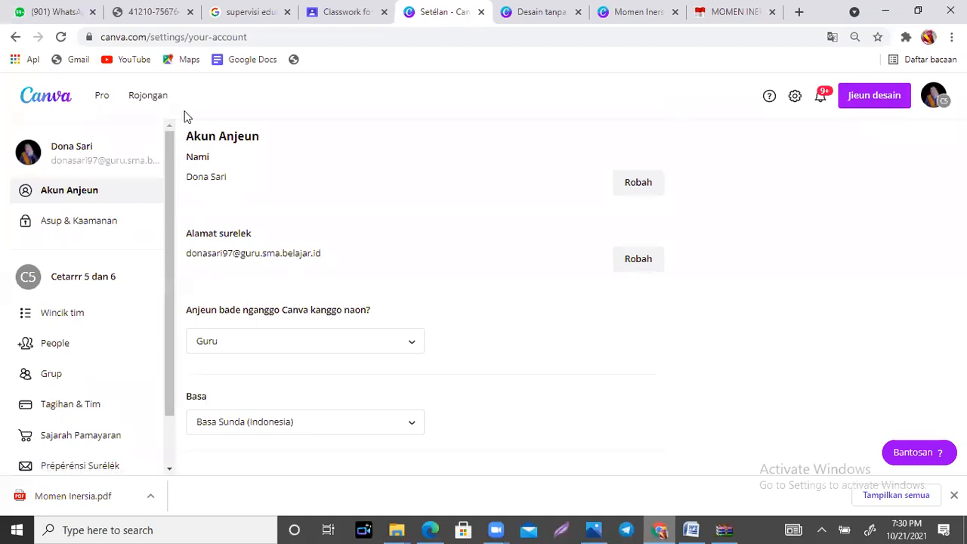
Step: Browse the suggested design types for a new design in the Sundanese interface
{"action": "left_click", "coordinate": [850, 99]}
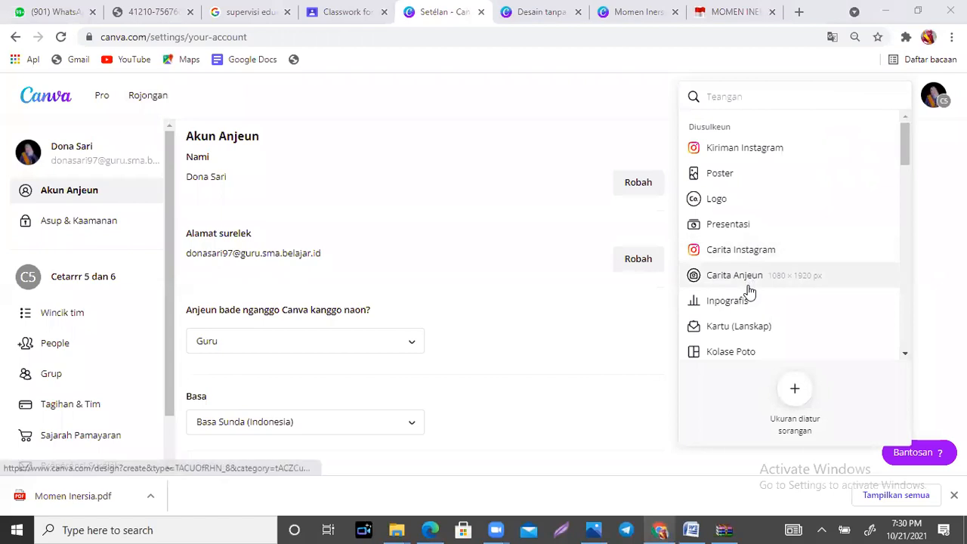
{"action": "left_click_drag", "start_coordinate": [902, 137], "coordinate": [905, 160]}
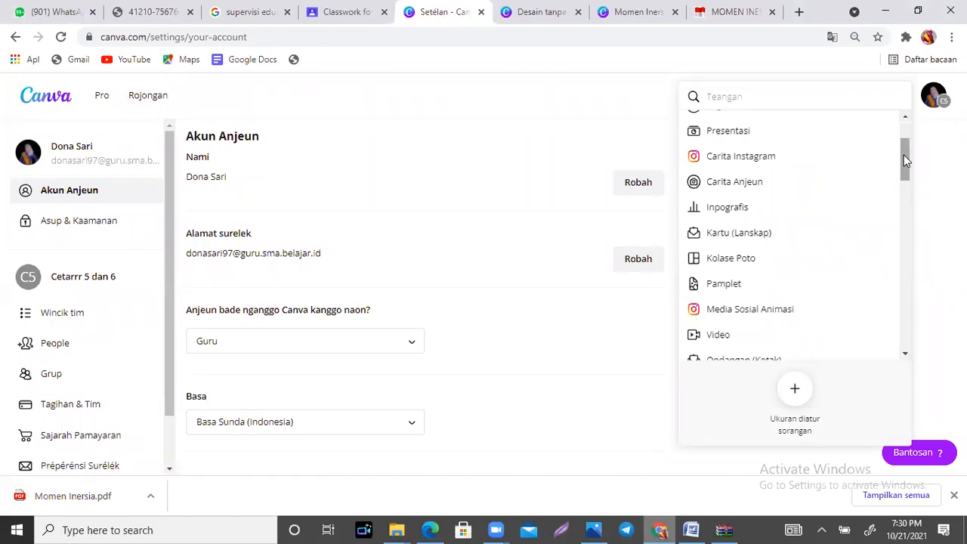
{"action": "left_click_drag", "start_coordinate": [905, 152], "coordinate": [904, 133]}
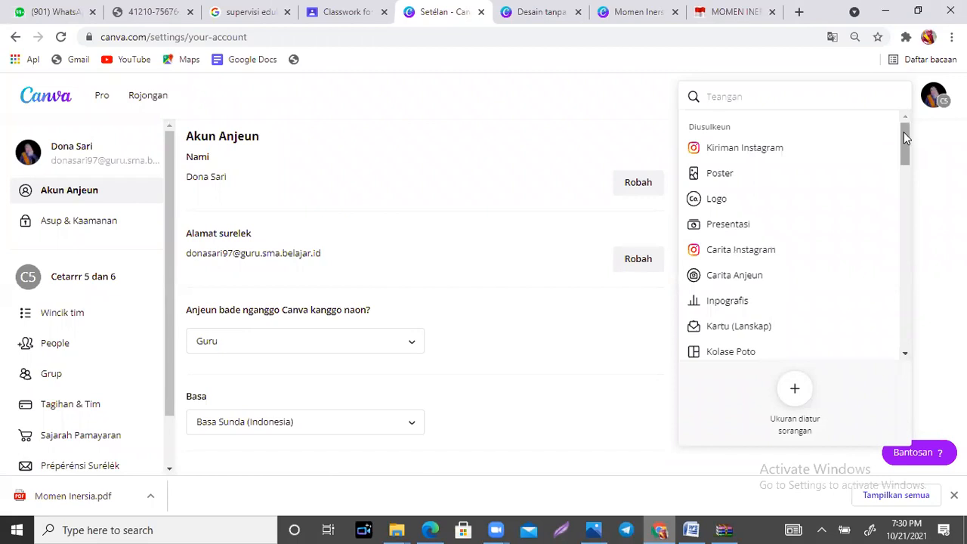
Step: Browse the account's display language options and set the language to Bahasa Indonesia (Indonesia)
{"action": "left_click", "coordinate": [401, 430]}
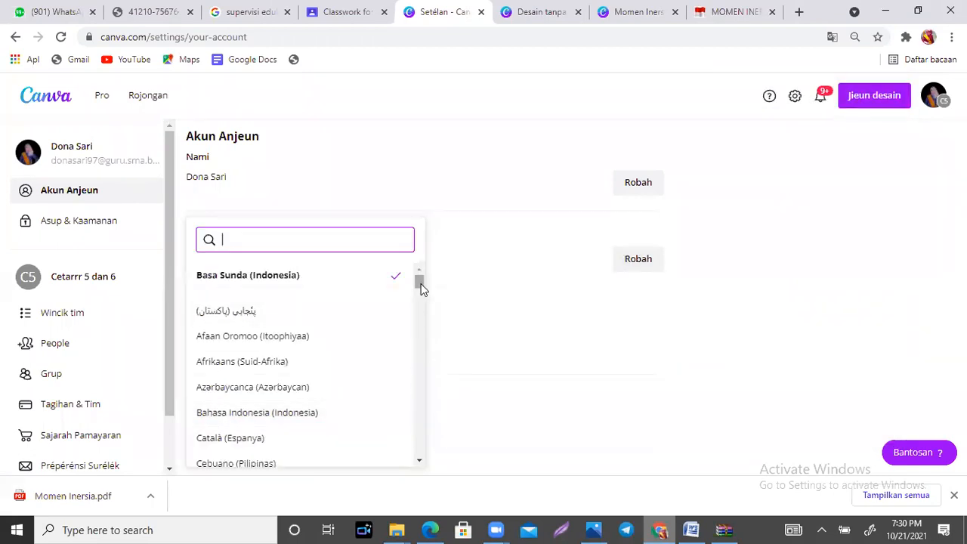
{"action": "left_click_drag", "start_coordinate": [421, 283], "coordinate": [424, 345]}
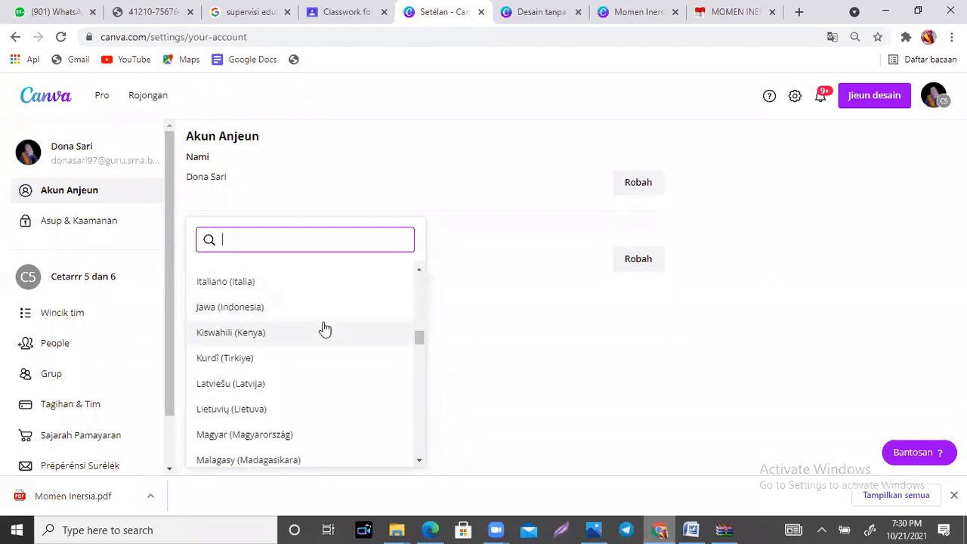
{"action": "left_click_drag", "start_coordinate": [421, 345], "coordinate": [419, 281]}
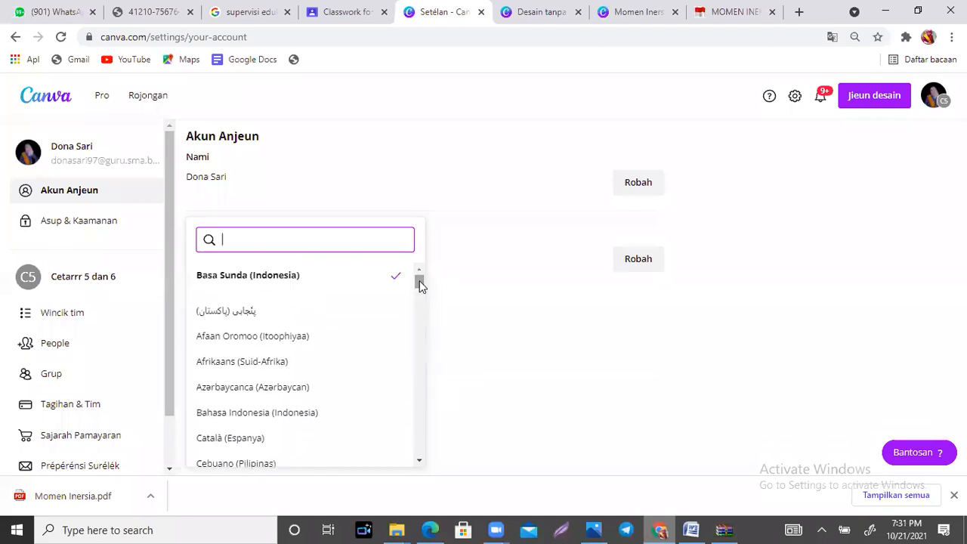
{"action": "left_click", "coordinate": [266, 412]}
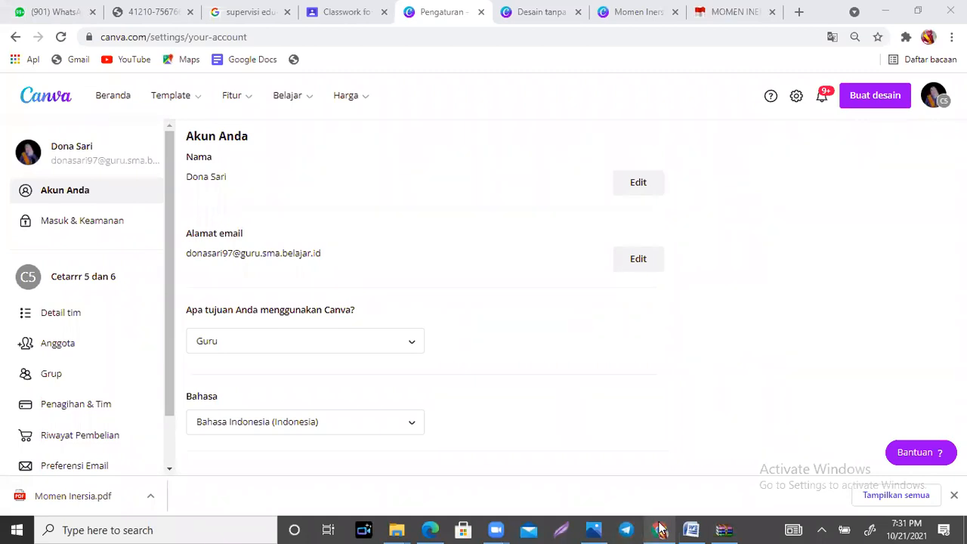
Step: Switch to the Flipbook (2).zip archive in WinRAR and open its index.html file in Microsoft Edge
{"action": "left_click", "coordinate": [724, 529]}
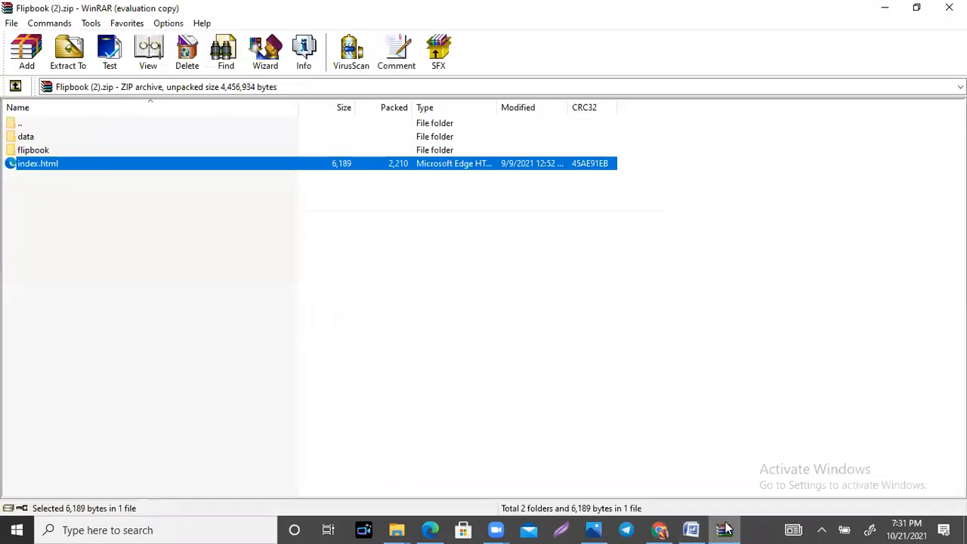
{"action": "left_click", "coordinate": [725, 529]}
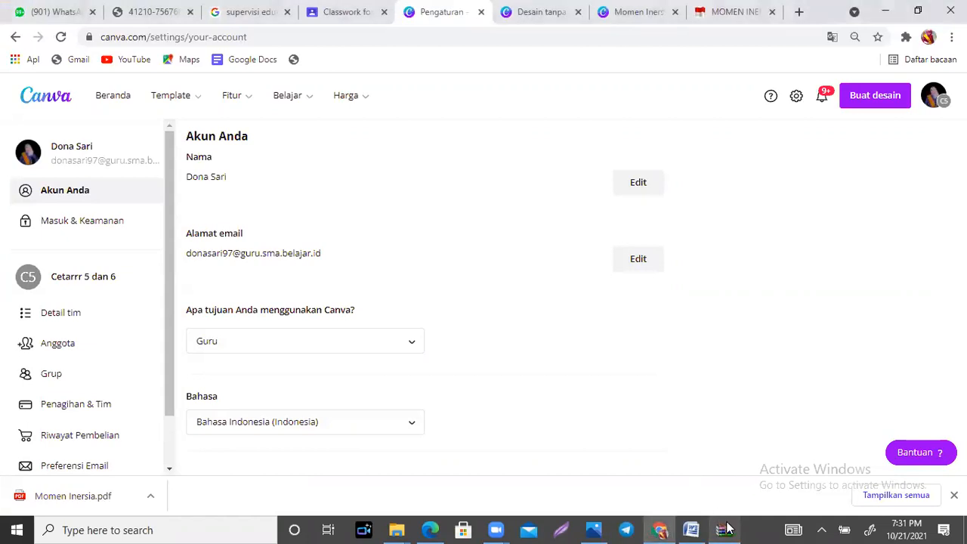
{"action": "left_click", "coordinate": [722, 527]}
{"action": "double_click", "coordinate": [88, 165]}
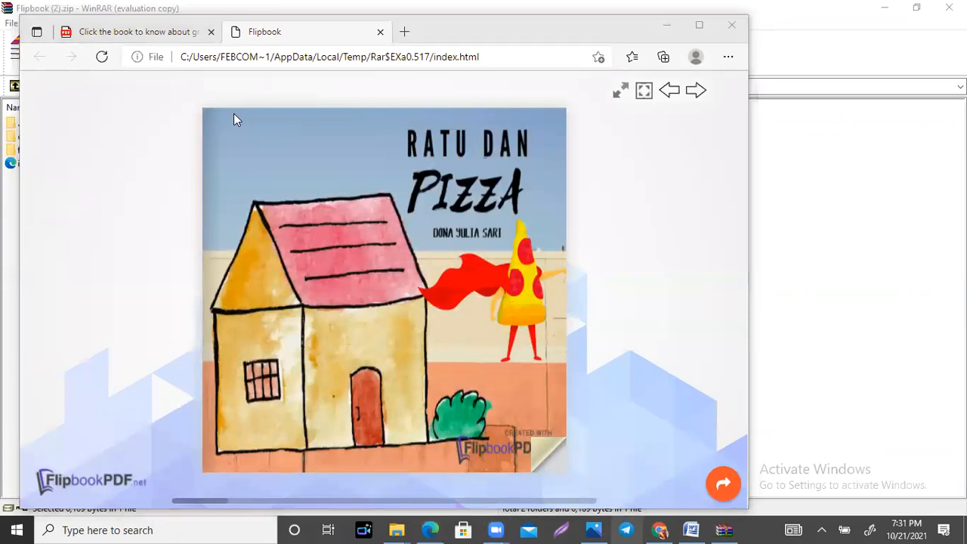
Step: Page through the "Ratu dan Pizza" flipbook from the cover to the closing pages
{"action": "left_click", "coordinate": [560, 463]}
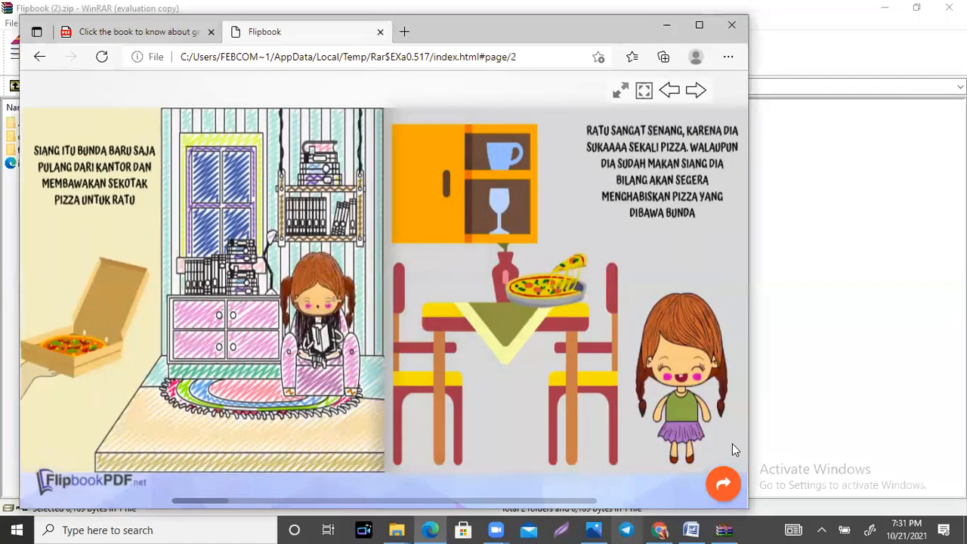
{"action": "left_click", "coordinate": [741, 461]}
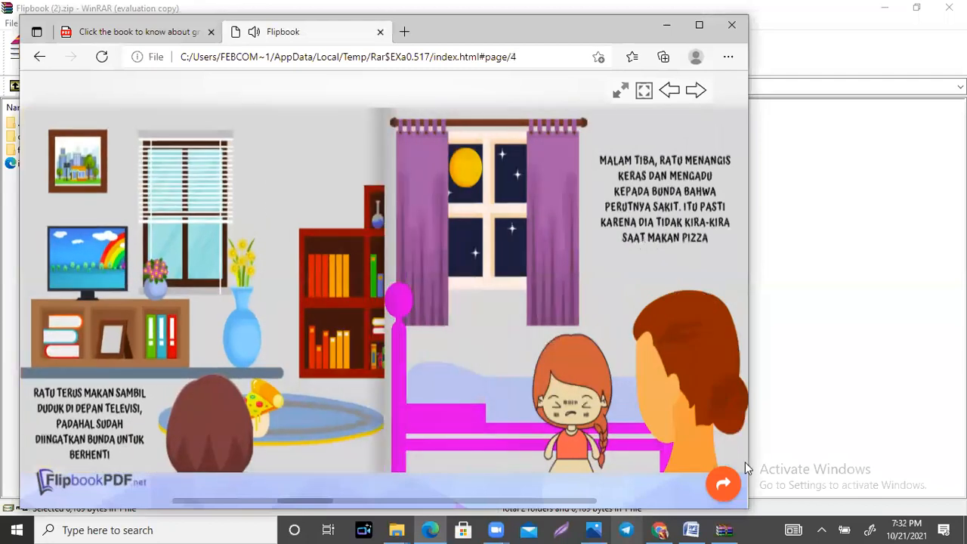
{"action": "left_click", "coordinate": [741, 457]}
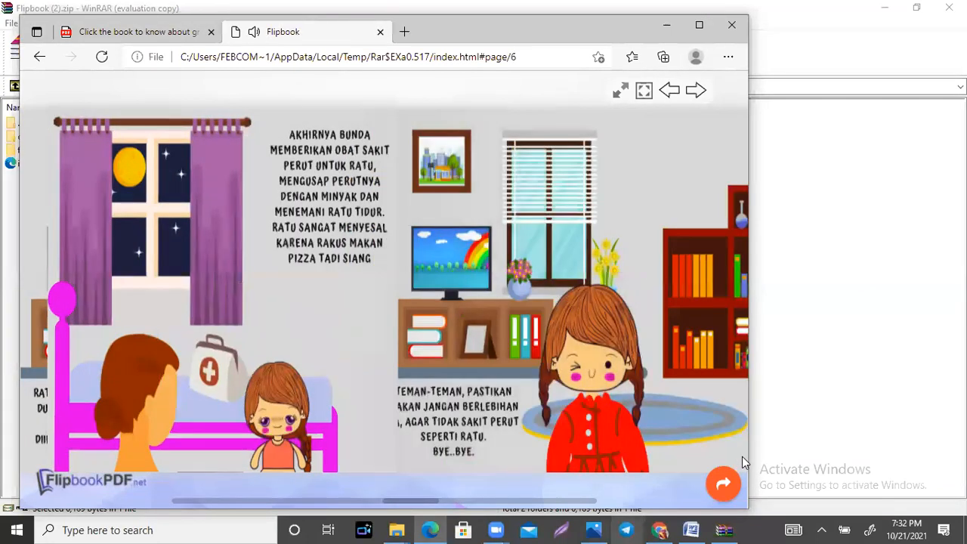
{"action": "left_click", "coordinate": [740, 463]}
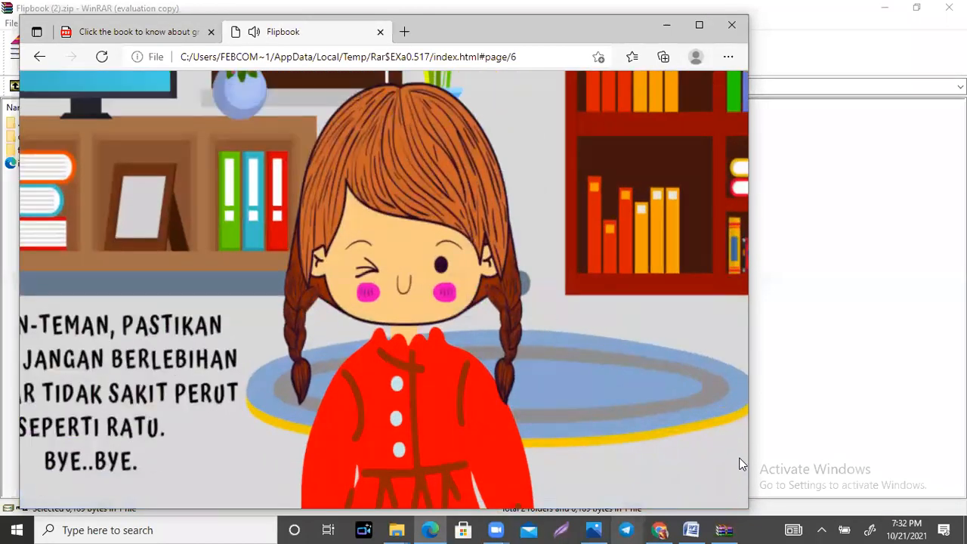
{"action": "left_click", "coordinate": [741, 463]}
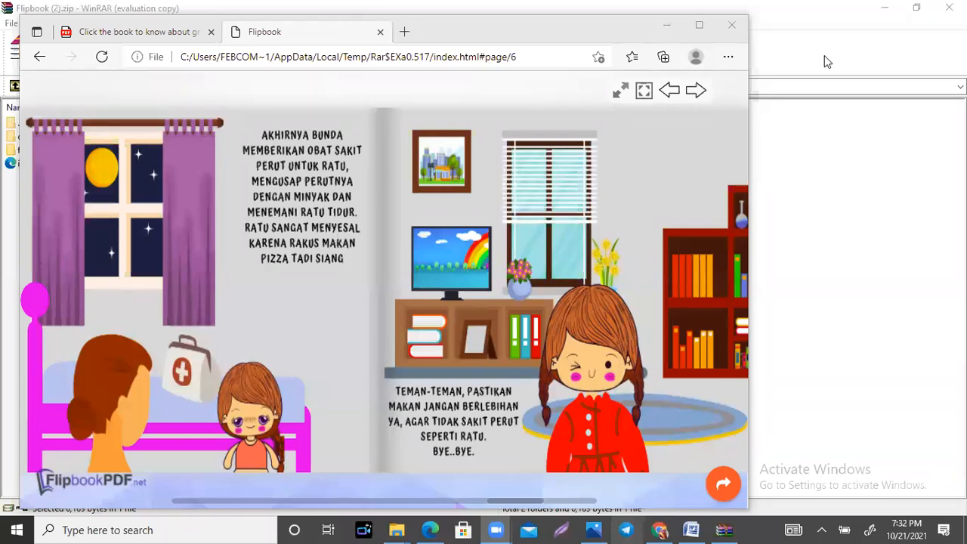
Step: Switch to Chrome, close the account settings page, and go from the blank booklet design to the Canva home page
{"action": "left_click", "coordinate": [660, 530]}
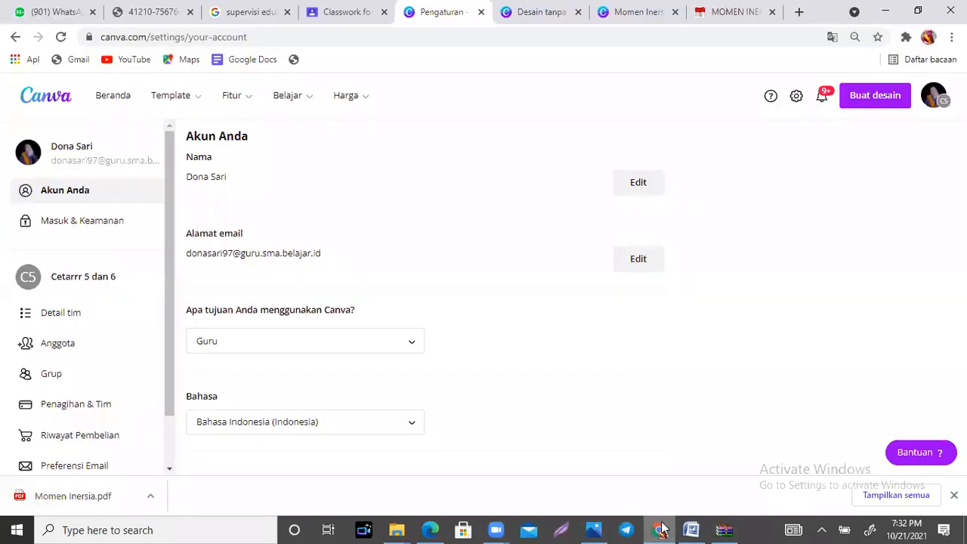
{"action": "left_click", "coordinate": [481, 12]}
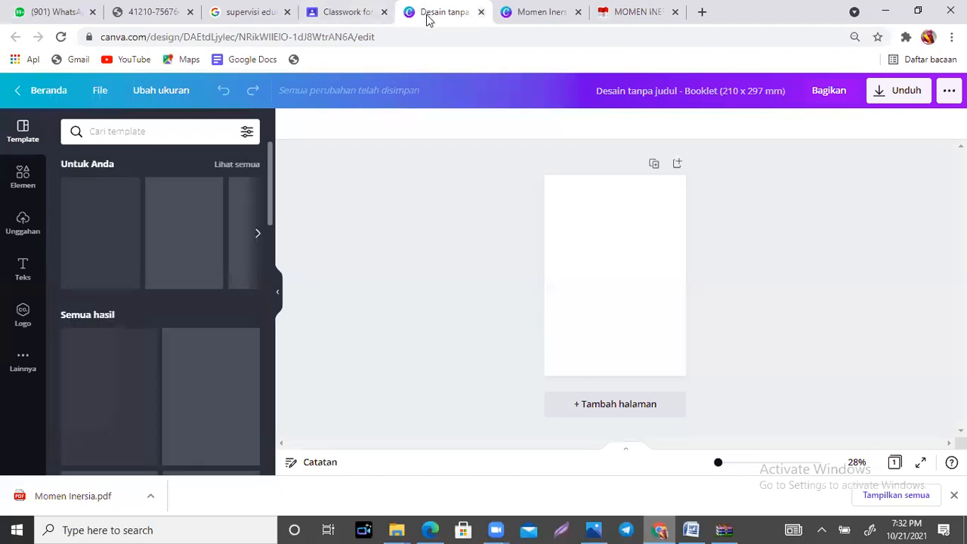
{"action": "left_click", "coordinate": [43, 92]}
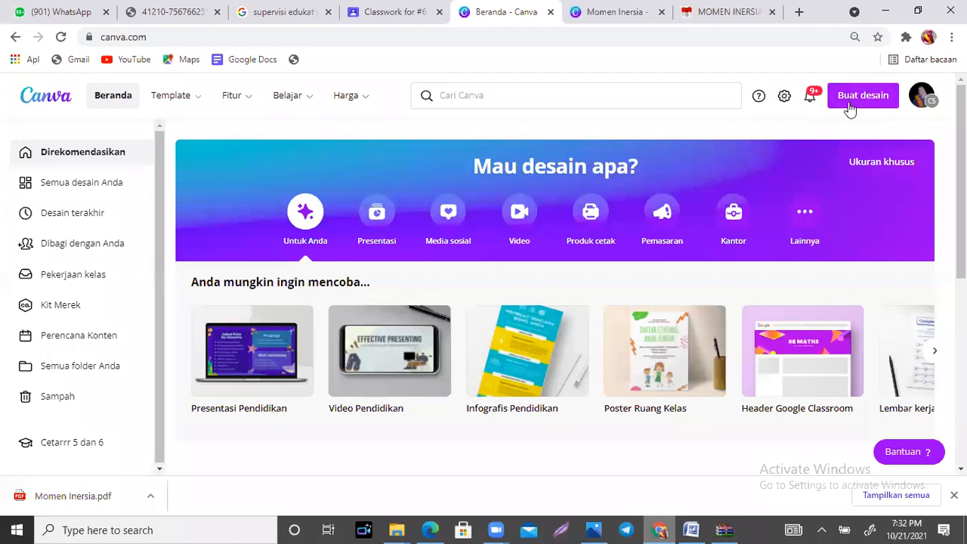
{"action": "left_click", "coordinate": [605, 11]}
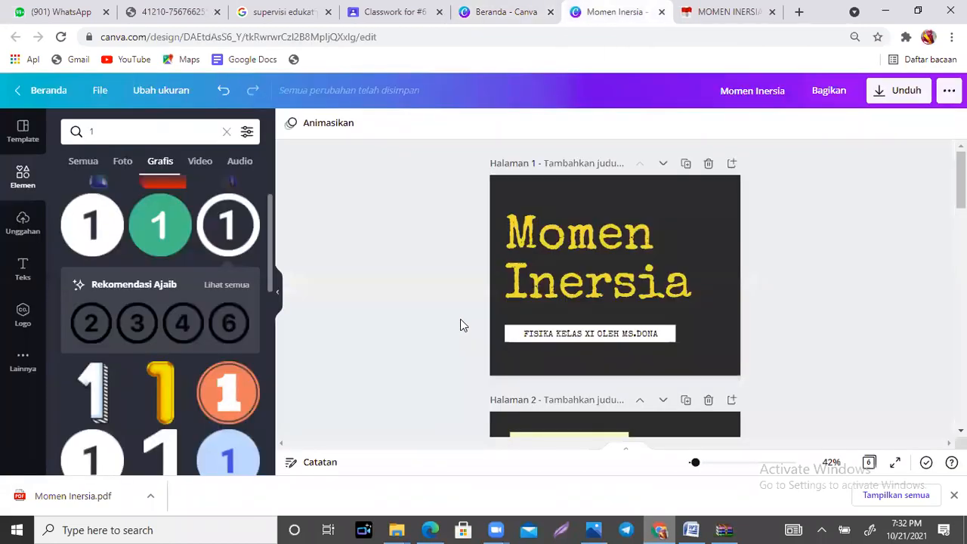
{"action": "left_click", "coordinate": [509, 11]}
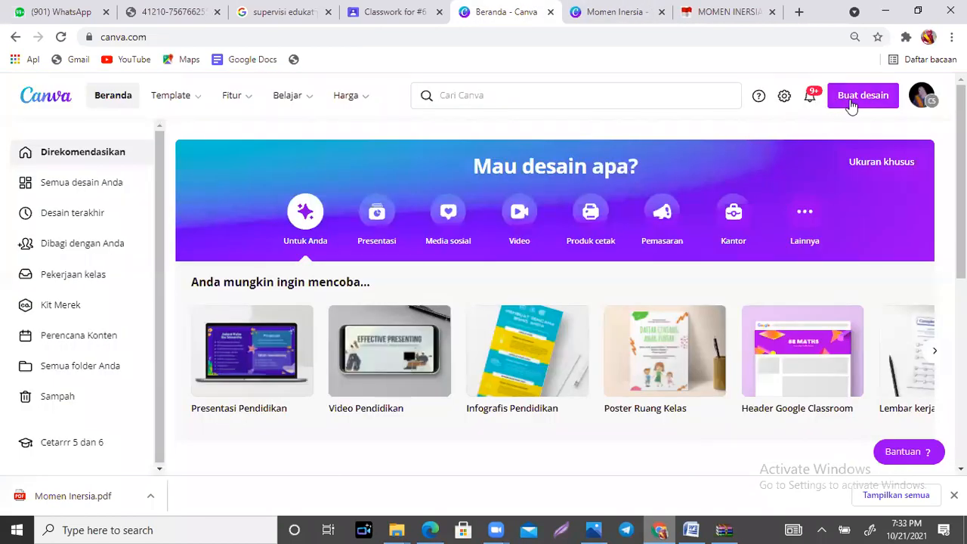
Step: Search the types for a new design for "KLIP" and replace that search with "BUKLET"
{"action": "left_click", "coordinate": [857, 97]}
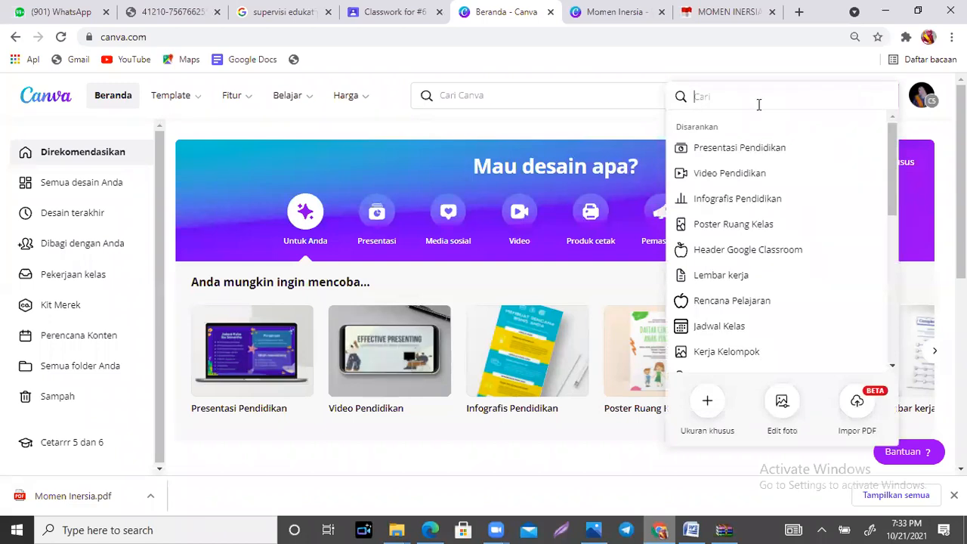
{"action": "type", "text": "klip"}
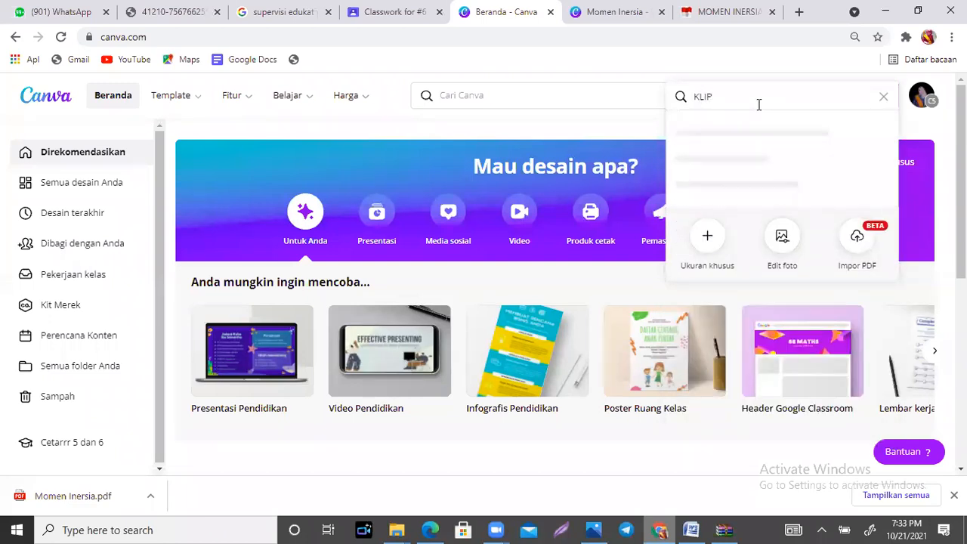
{"action": "left_click_drag", "start_coordinate": [727, 96], "coordinate": [684, 95]}
{"action": "type", "text": "BUKLET"}
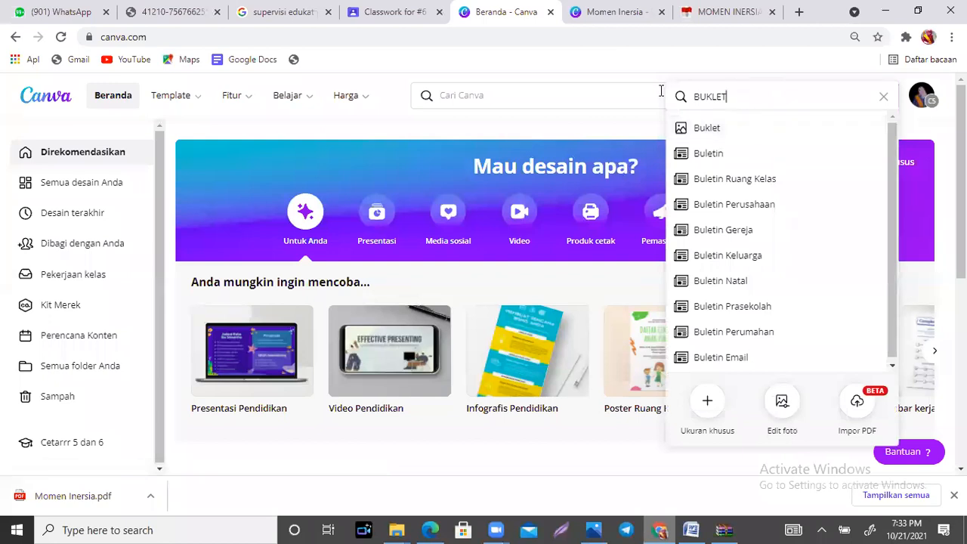
Step: Search the design types for "BUKU TAHUNAN" and clear the search
{"action": "left_click_drag", "start_coordinate": [754, 104], "coordinate": [684, 100]}
{"action": "type", "text": "BUKU TAHUNAN"}
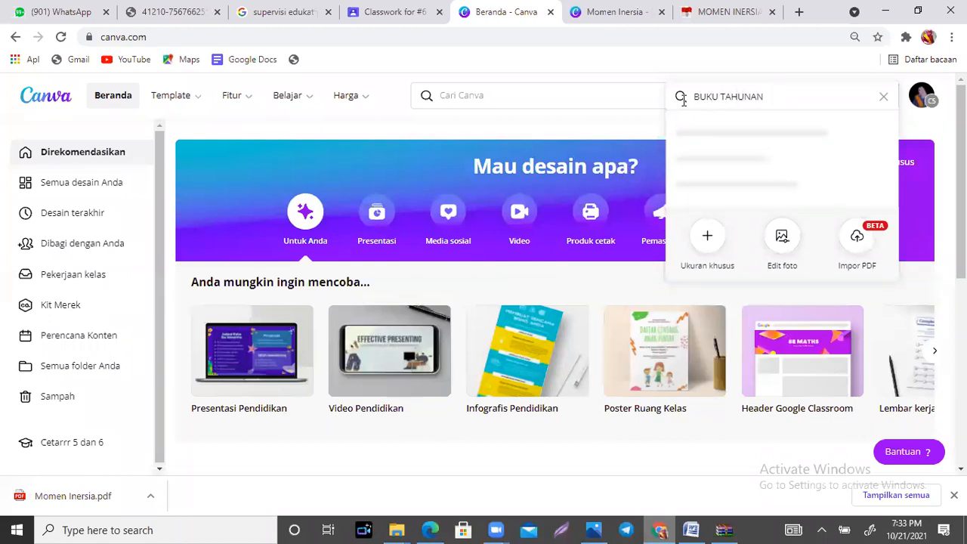
{"action": "left_click", "coordinate": [884, 101]}
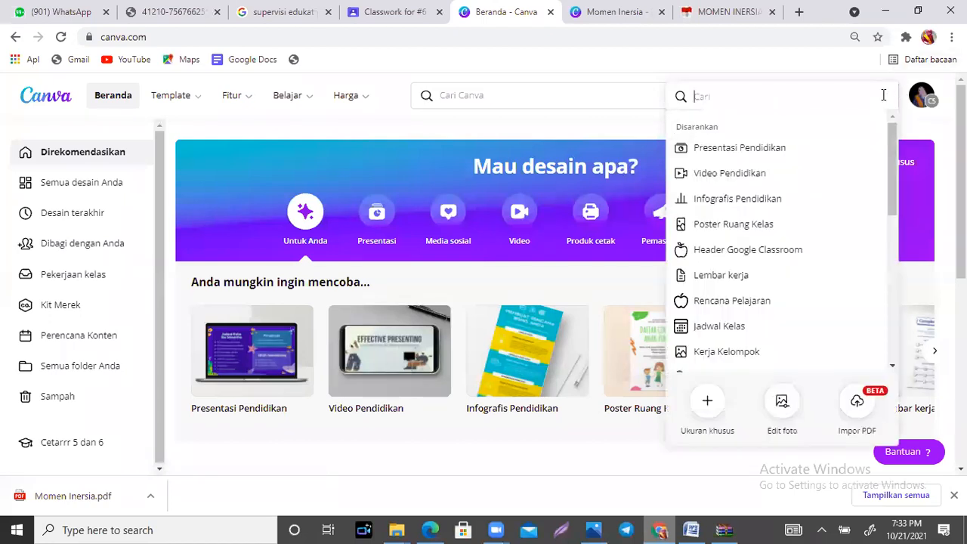
Step: Return to the "Momen Inersia" design and view the pages of its scrapbook template
{"action": "left_click", "coordinate": [627, 7]}
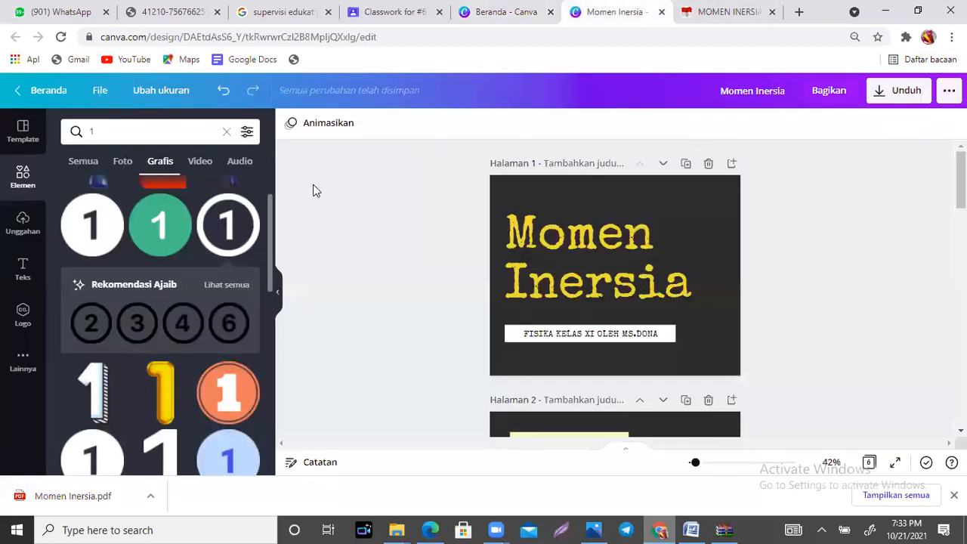
{"action": "left_click", "coordinate": [24, 131]}
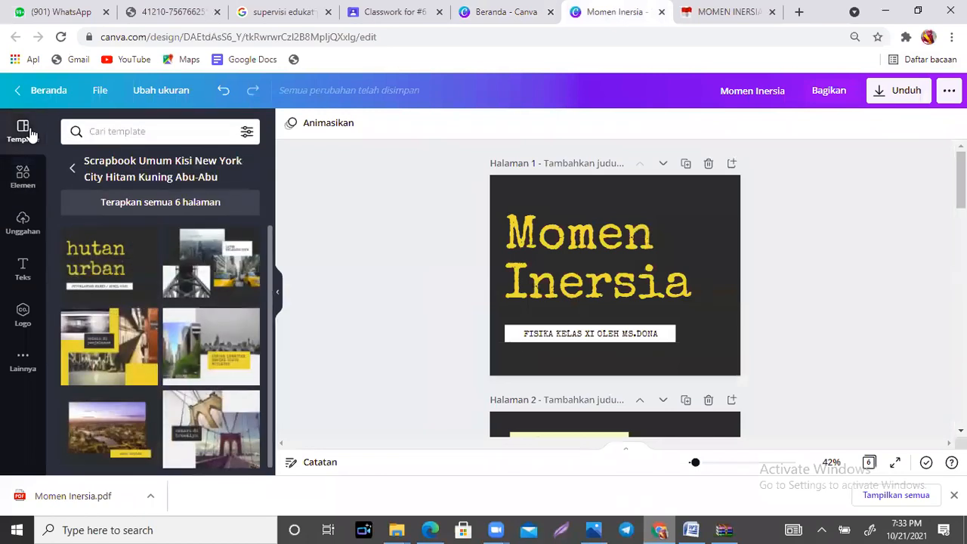
{"action": "scroll", "coordinate": [270, 236], "scroll_direction": "down", "scroll_amount": 1}
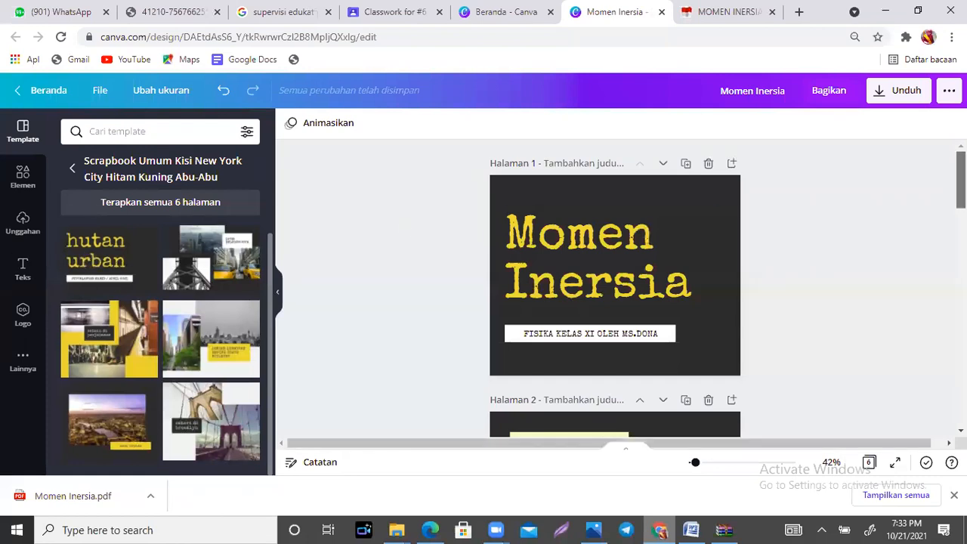
{"action": "scroll", "coordinate": [960, 189], "scroll_direction": "down", "scroll_amount": 2}
Step: Review the pages of the "Momen Inersia" design from the cover to the closing page 6
{"action": "left_click_drag", "start_coordinate": [961, 207], "coordinate": [961, 397]}
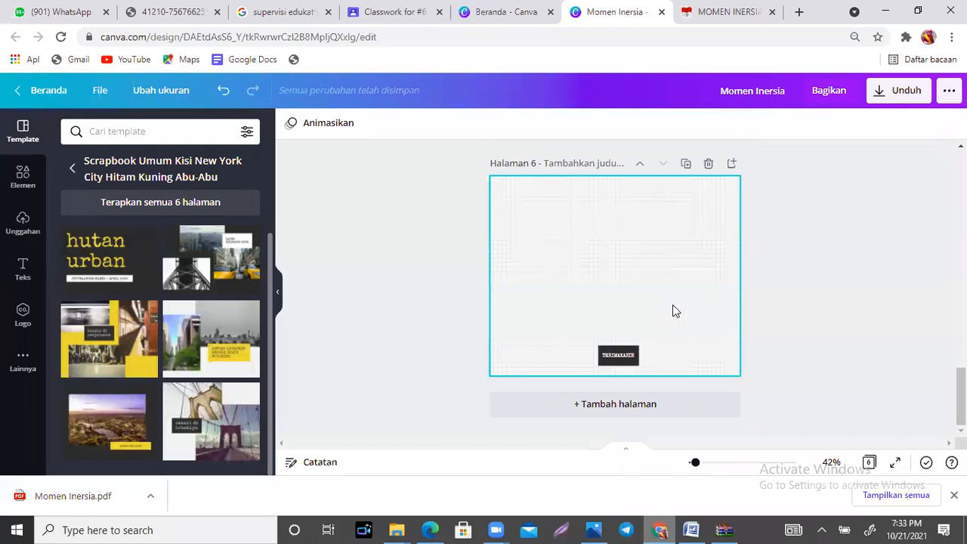
{"action": "left_click_drag", "start_coordinate": [961, 395], "coordinate": [961, 369]}
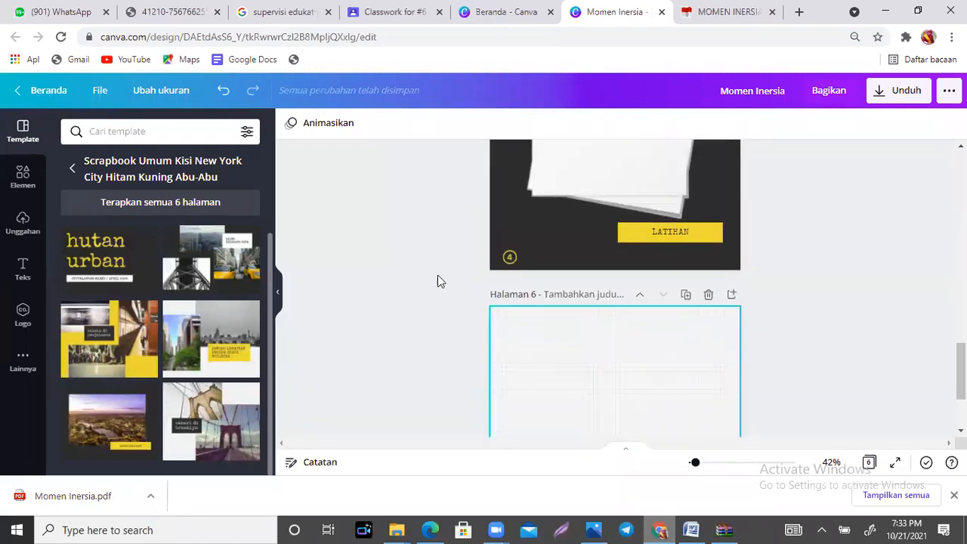
{"action": "scroll", "coordinate": [616, 288], "scroll_direction": "up", "scroll_amount": 4}
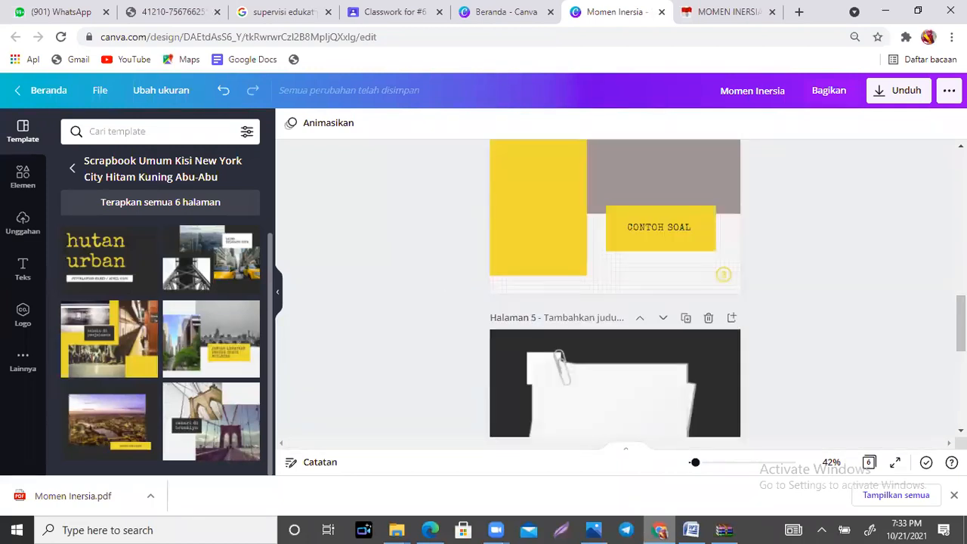
{"action": "scroll", "coordinate": [615, 288], "scroll_direction": "up", "scroll_amount": 5}
{"action": "scroll", "coordinate": [615, 288], "scroll_direction": "up", "scroll_amount": 4}
{"action": "scroll", "coordinate": [615, 288], "scroll_direction": "down", "scroll_amount": 15}
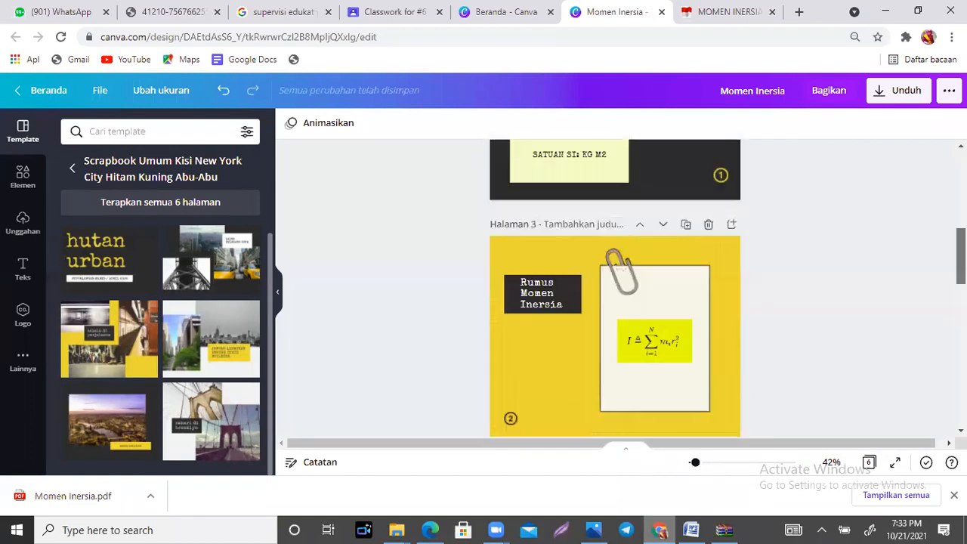
{"action": "scroll", "coordinate": [616, 287], "scroll_direction": "up", "scroll_amount": 15}
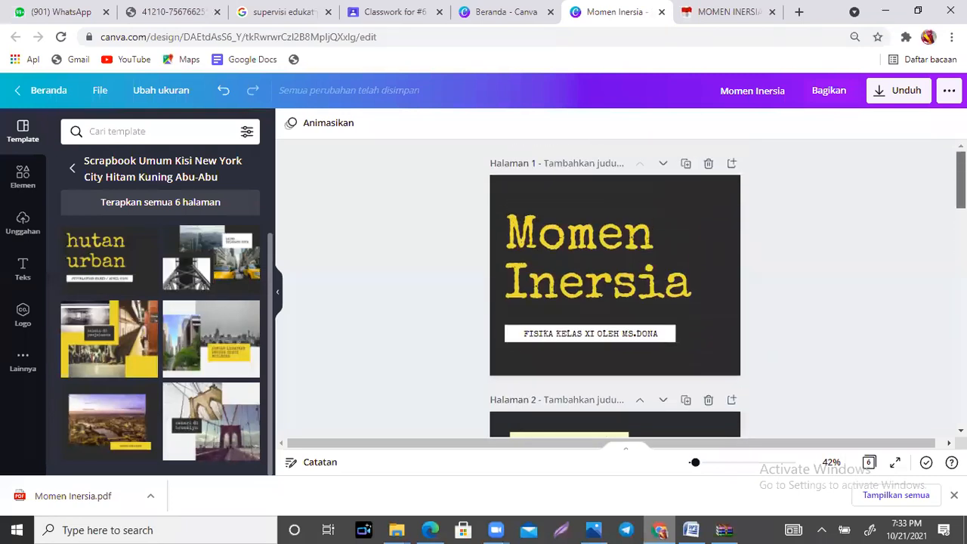
{"action": "scroll", "coordinate": [616, 288], "scroll_direction": "down", "scroll_amount": 8}
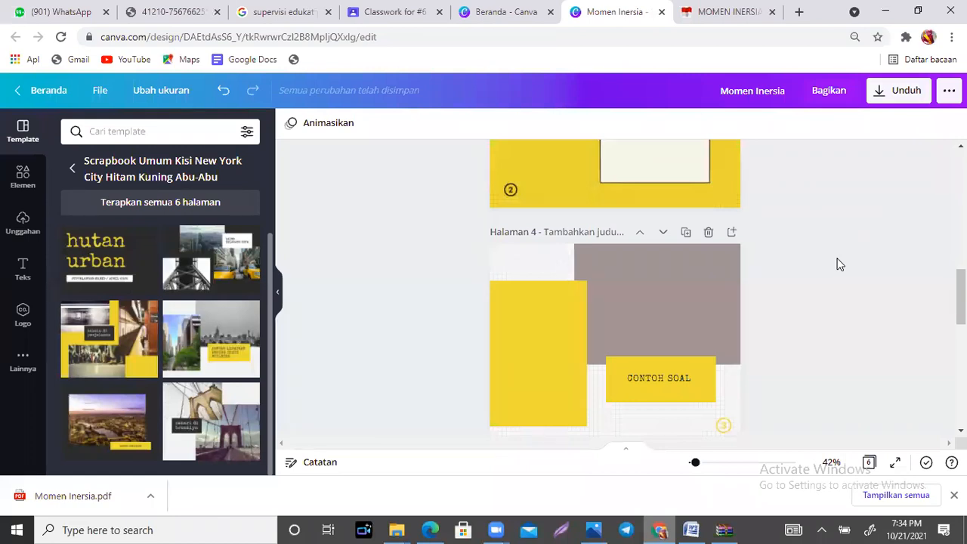
{"action": "left_click_drag", "start_coordinate": [961, 298], "coordinate": [961, 397]}
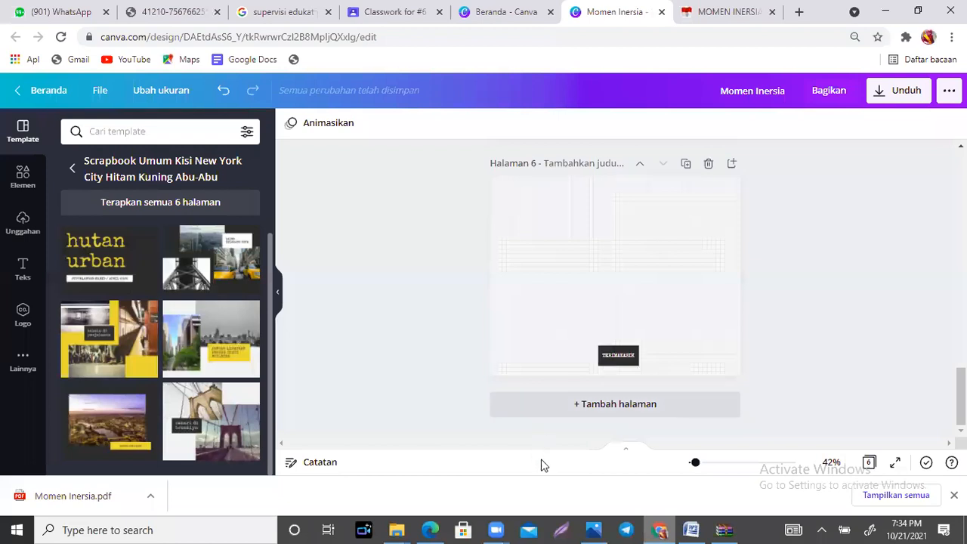
Step: Check the flipbook instructions in Membuat Flipbook.jpg in Photos and return to the middle pages of the "Momen Inersia" design
{"action": "left_click", "coordinate": [593, 529]}
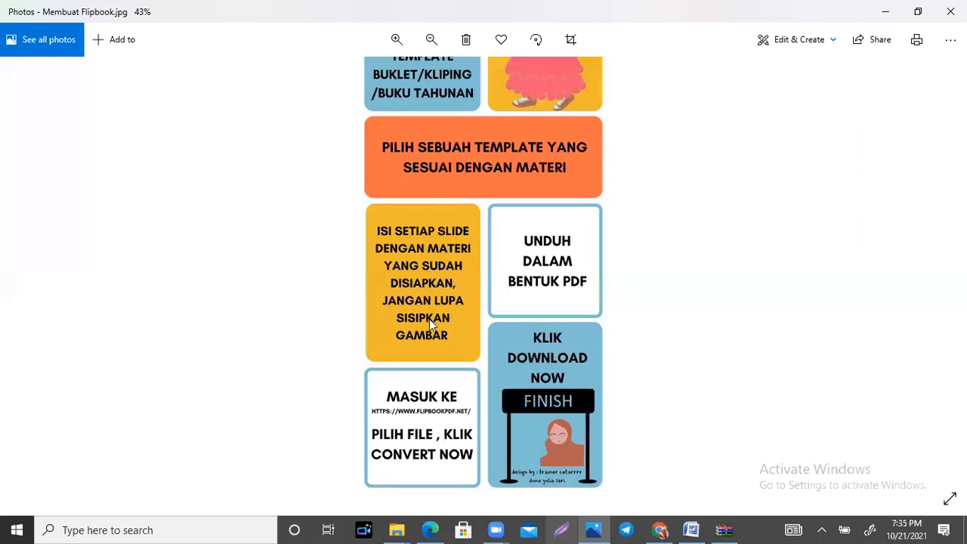
{"action": "left_click", "coordinate": [659, 530]}
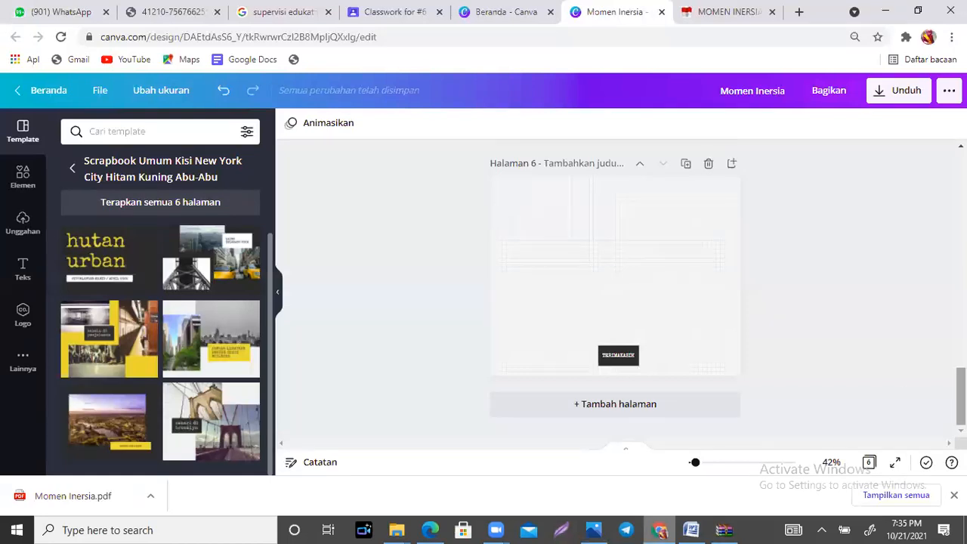
{"action": "scroll", "coordinate": [615, 287], "scroll_direction": "up", "scroll_amount": 10}
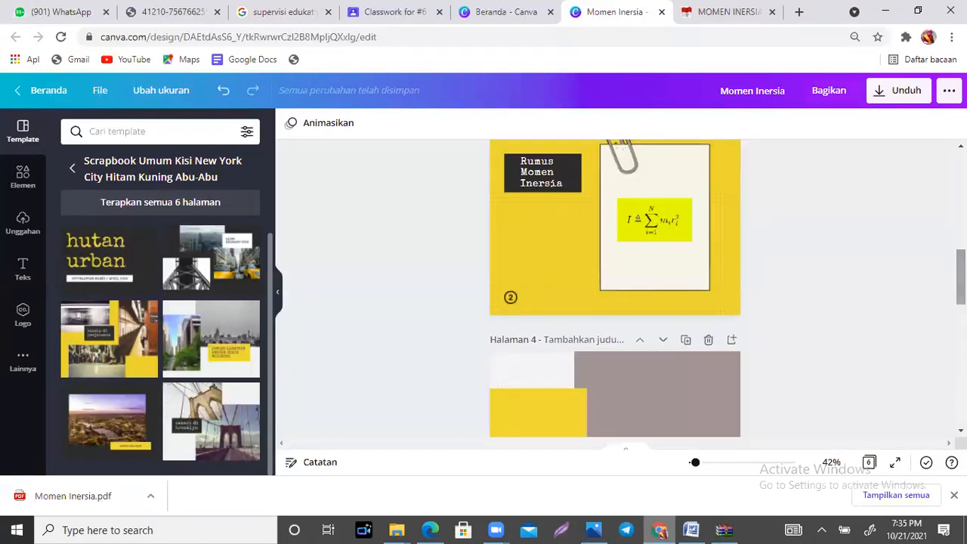
Step: Clear the previous element search and search the elements for "FISIKA"
{"action": "scroll", "coordinate": [616, 287], "scroll_direction": "up", "scroll_amount": 5}
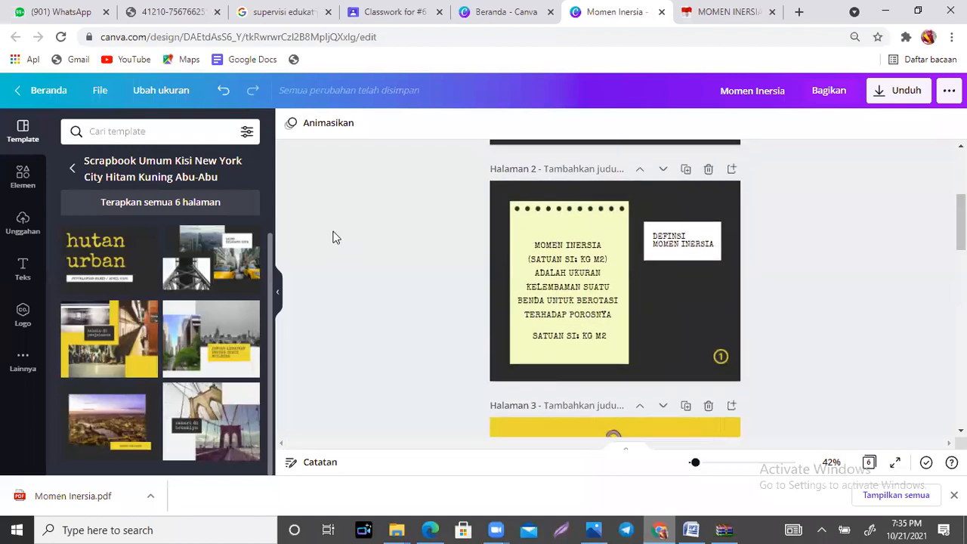
{"action": "left_click", "coordinate": [11, 185]}
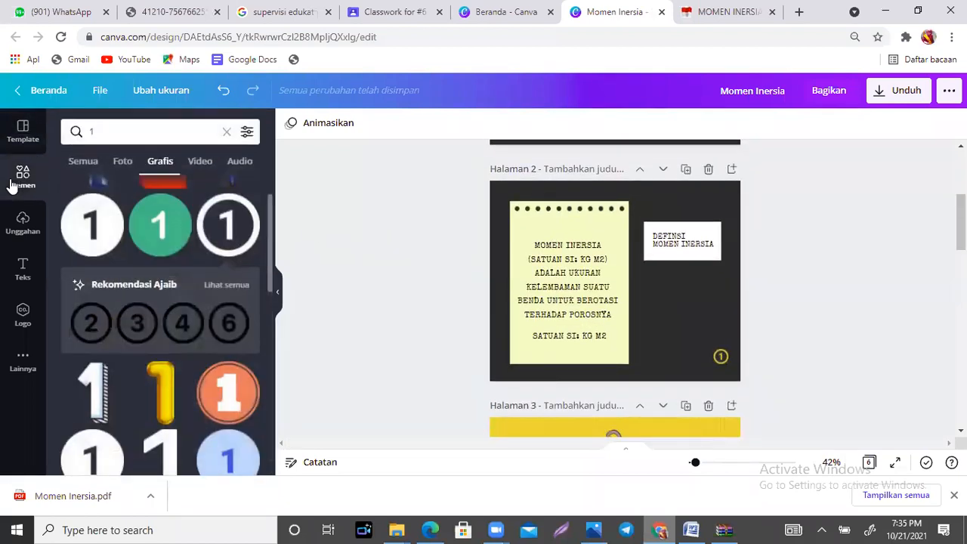
{"action": "left_click", "coordinate": [226, 134]}
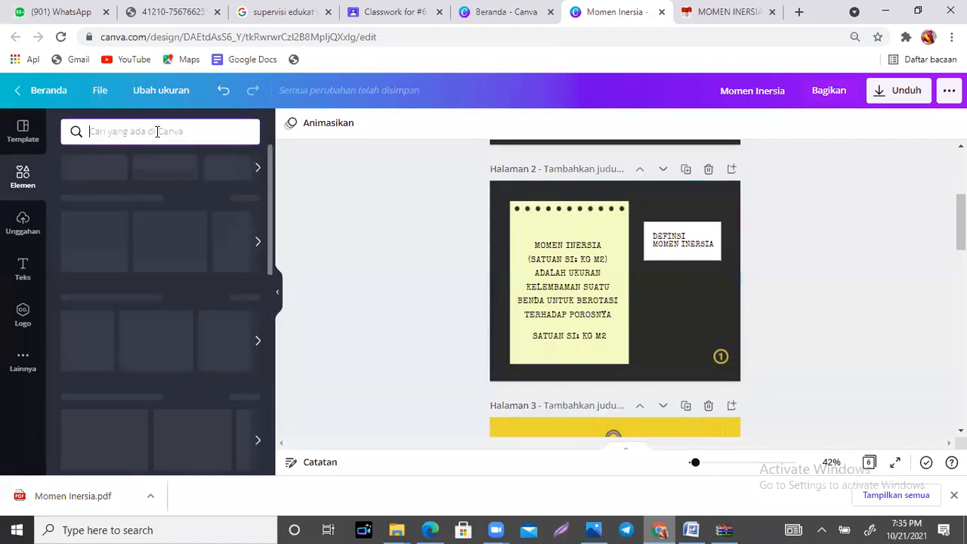
{"action": "type", "text": "F"}
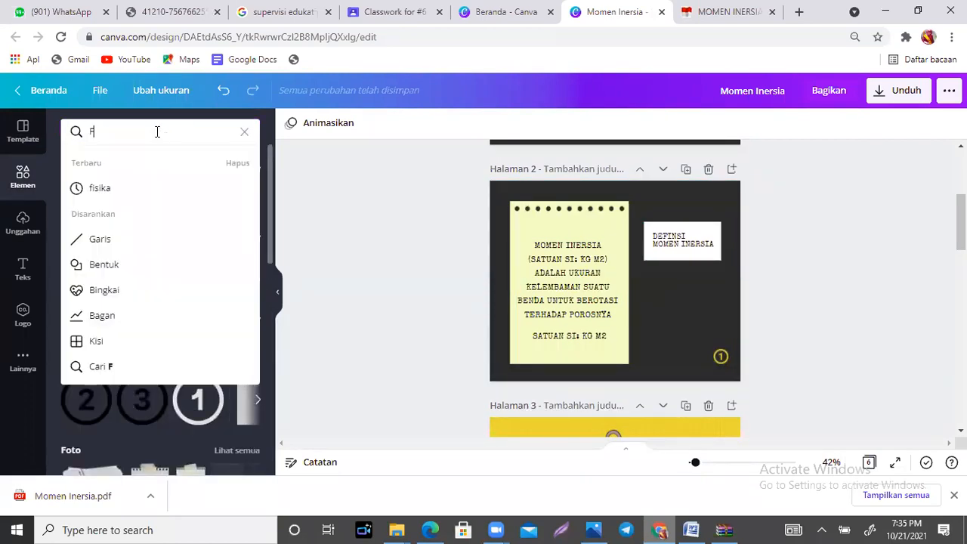
{"action": "type", "text": "ISIKA"}
{"action": "key", "text": "Return"}
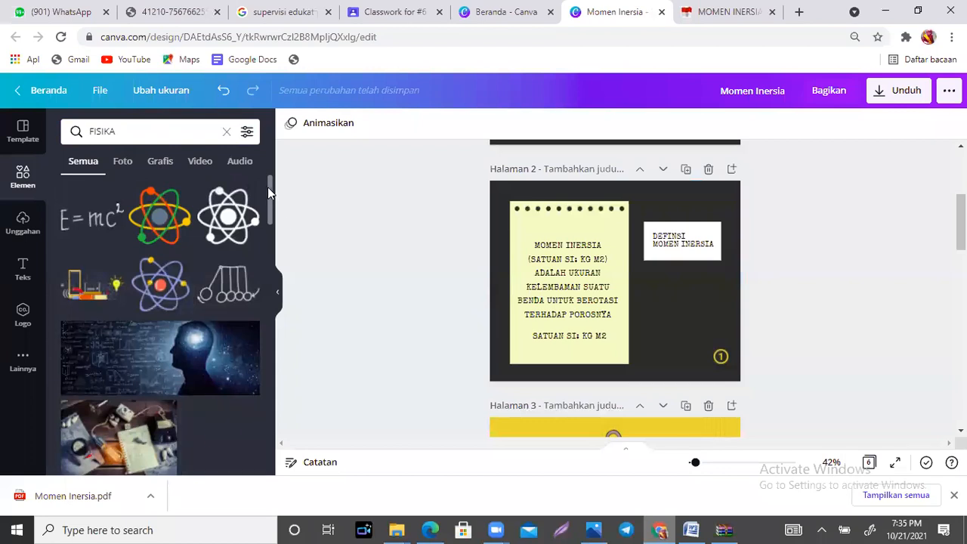
Step: Add the pulley graphic to page 2, shrink it slightly and place it below the "DEFINSI MOMEN INERSIA" label
{"action": "left_click_drag", "start_coordinate": [269, 192], "coordinate": [272, 220]}
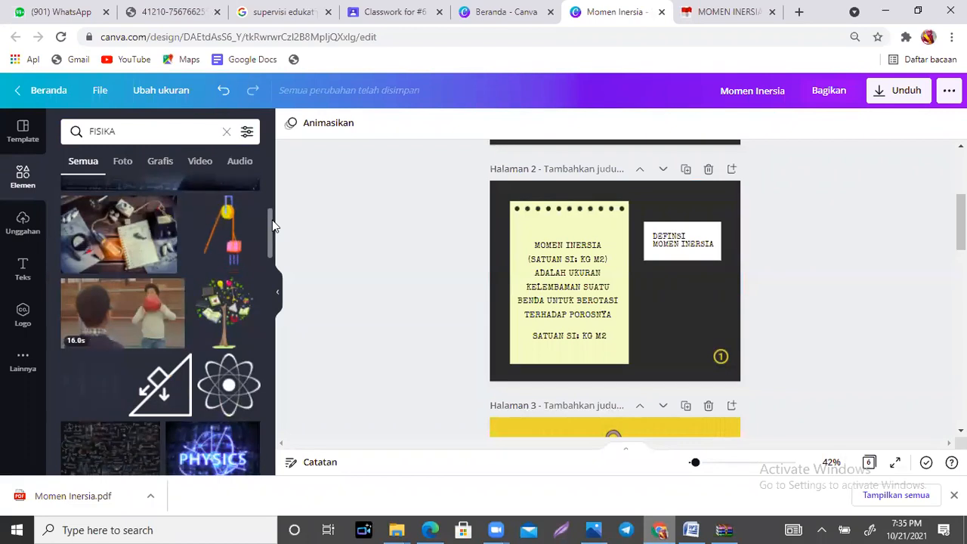
{"action": "left_click", "coordinate": [228, 235]}
{"action": "left_click_drag", "start_coordinate": [589, 238], "coordinate": [677, 299]}
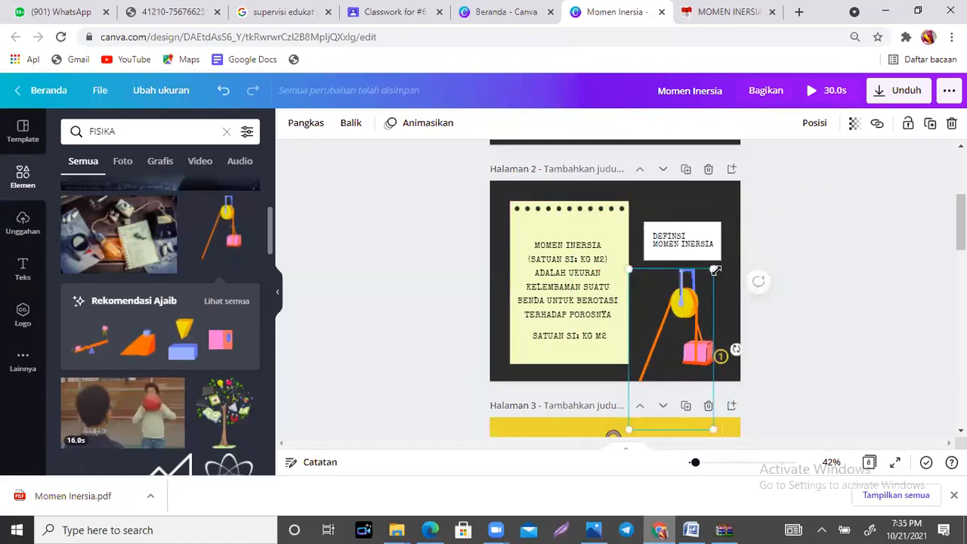
{"action": "left_click_drag", "start_coordinate": [711, 271], "coordinate": [706, 285]}
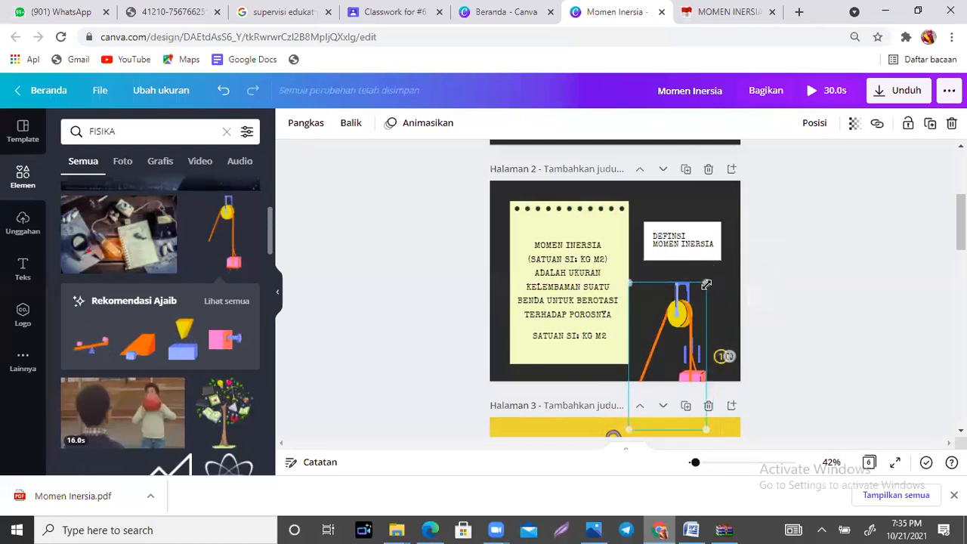
{"action": "mouse_move", "coordinate": [682, 320]}
{"action": "left_mouse_down"}
{"action": "mouse_move", "coordinate": [693, 294]}
{"action": "mouse_move", "coordinate": [689, 302]}
{"action": "left_mouse_up"}
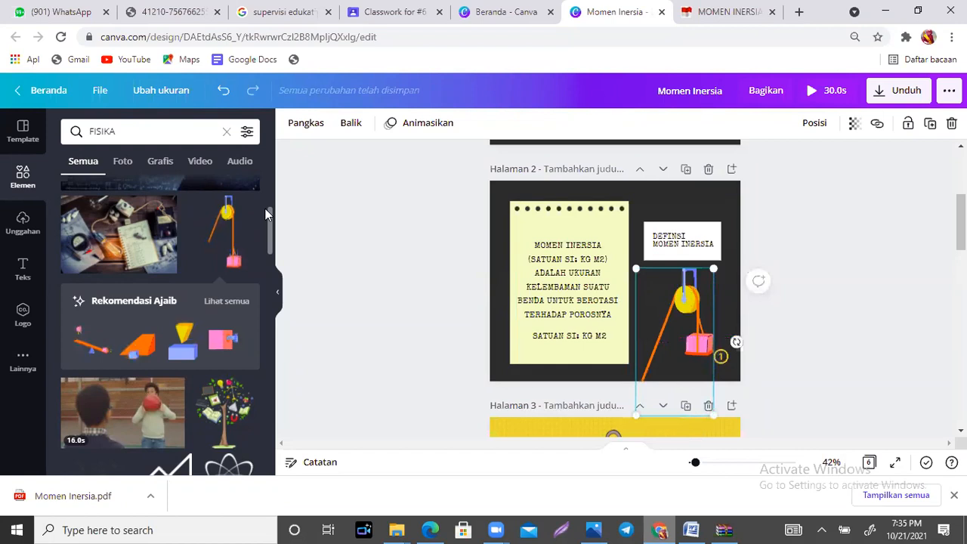
Step: Add the blue light bulb graphic to page 3 and place it below the "Rumus Momen Inersia" heading
{"action": "left_click_drag", "start_coordinate": [269, 212], "coordinate": [273, 256]}
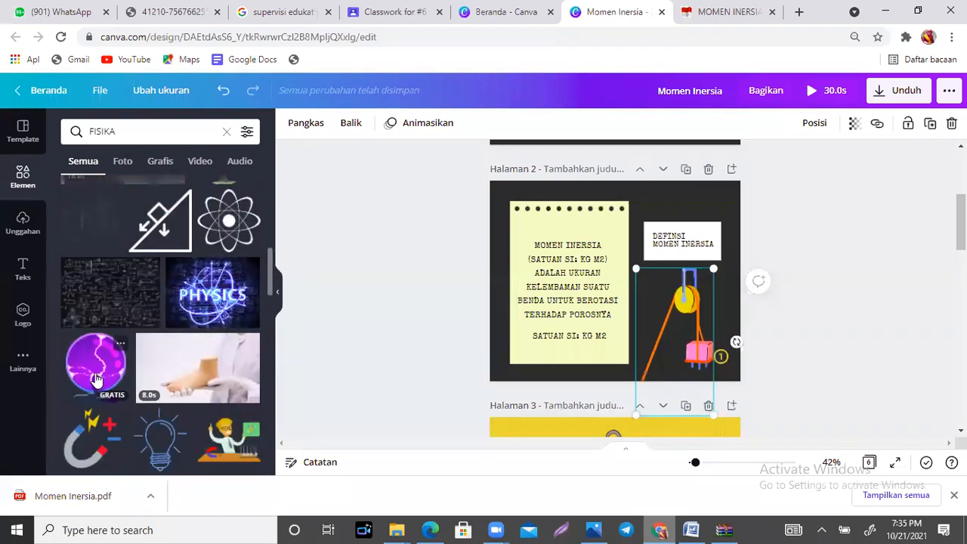
{"action": "scroll", "coordinate": [615, 288], "scroll_direction": "up", "scroll_amount": 3}
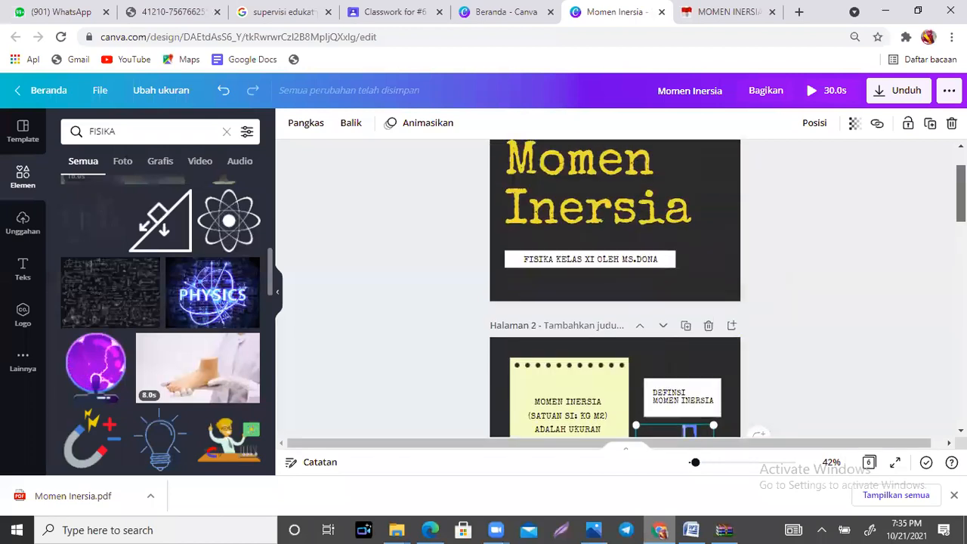
{"action": "scroll", "coordinate": [615, 287], "scroll_direction": "down", "scroll_amount": 5}
{"action": "scroll", "coordinate": [615, 287], "scroll_direction": "down", "scroll_amount": 1}
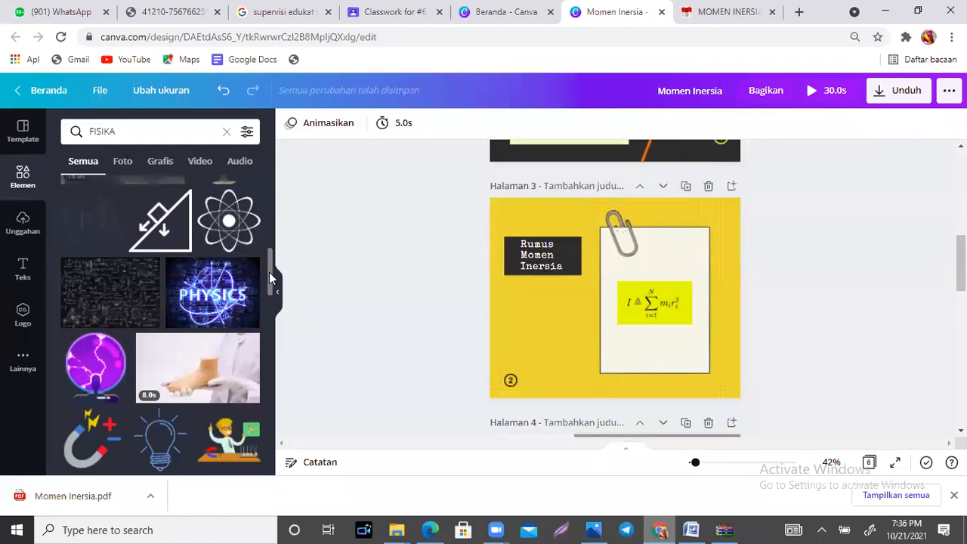
{"action": "scroll", "coordinate": [269, 281], "scroll_direction": "down", "scroll_amount": 2}
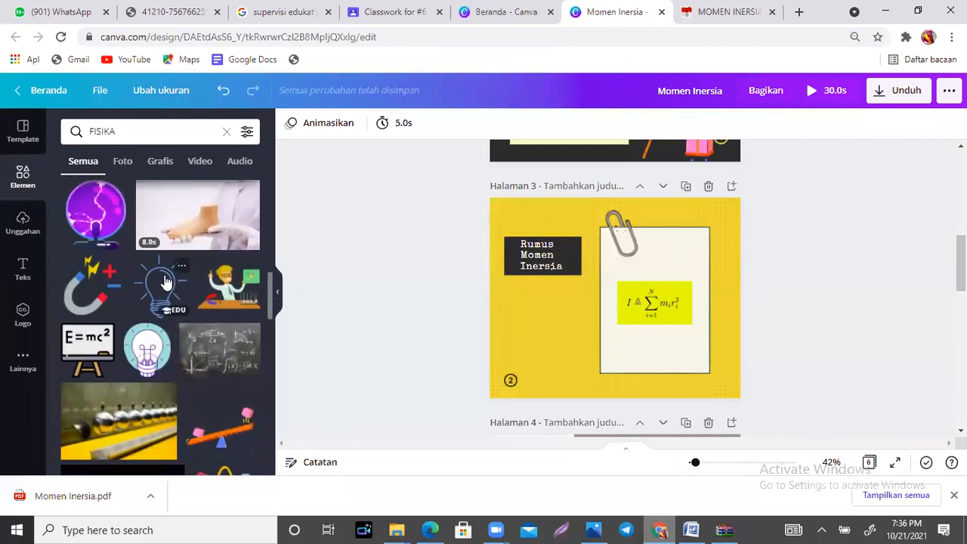
{"action": "left_click", "coordinate": [165, 281]}
{"action": "left_click_drag", "start_coordinate": [605, 315], "coordinate": [536, 335]}
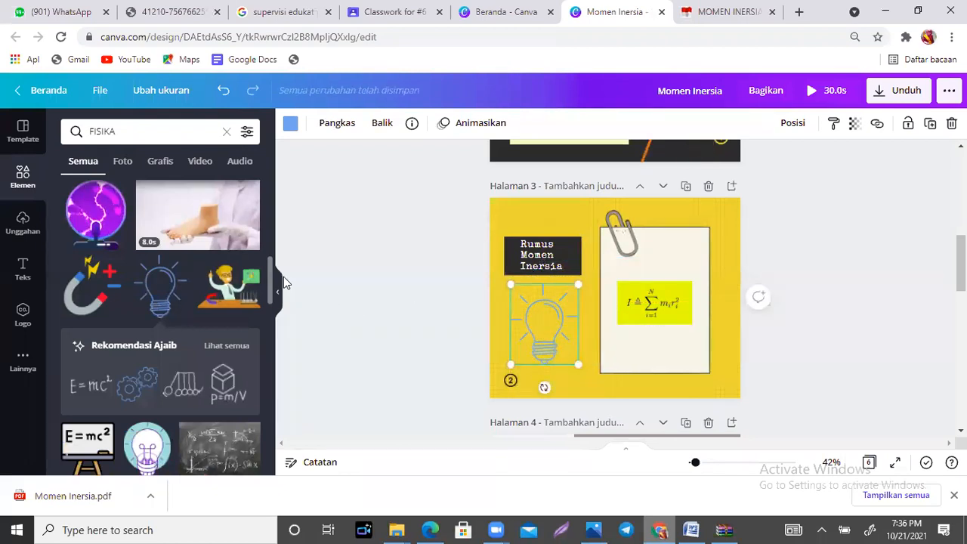
Step: Return to the cover page and nudge the subtitle text slightly to the left within its white box
{"action": "scroll", "coordinate": [271, 287], "scroll_direction": "down", "scroll_amount": 1}
{"action": "scroll", "coordinate": [272, 317], "scroll_direction": "down", "scroll_amount": 3}
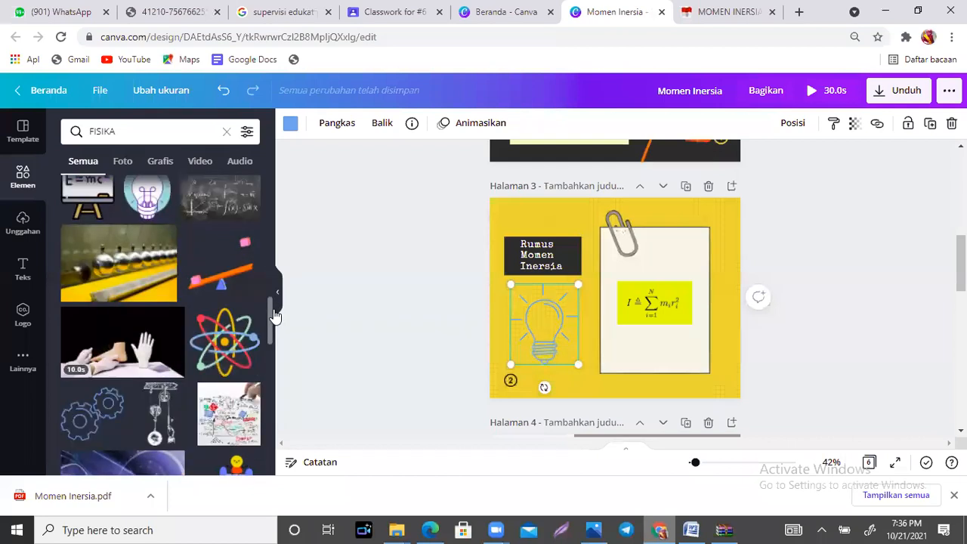
{"action": "scroll", "coordinate": [615, 302], "scroll_direction": "down", "scroll_amount": 2}
{"action": "scroll", "coordinate": [615, 303], "scroll_direction": "down", "scroll_amount": 2}
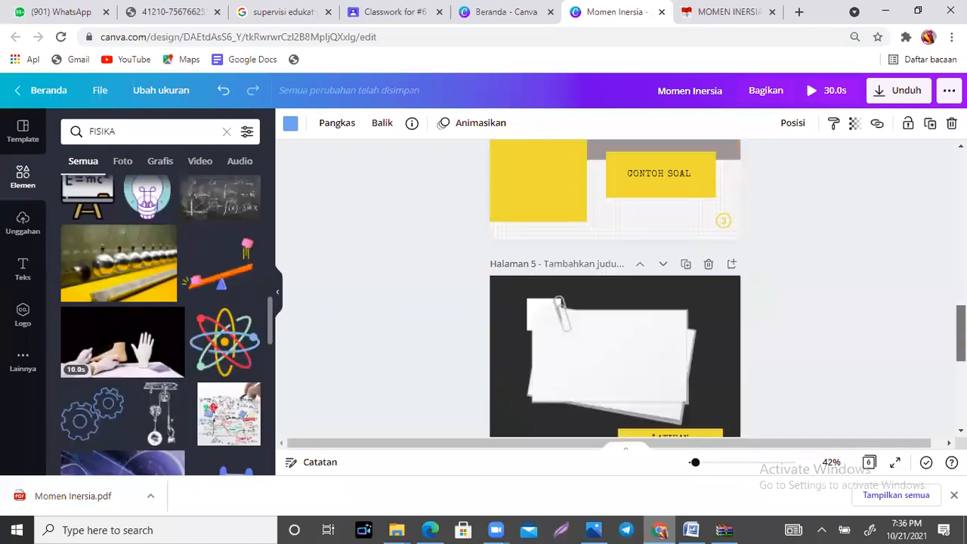
{"action": "scroll", "coordinate": [615, 303], "scroll_direction": "down", "scroll_amount": 1}
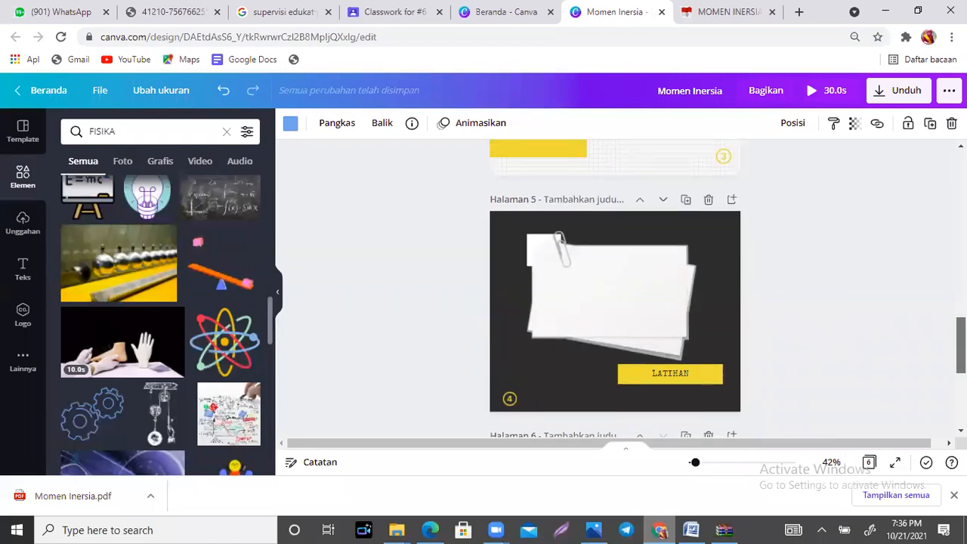
{"action": "scroll", "coordinate": [615, 303], "scroll_direction": "up", "scroll_amount": 10}
{"action": "left_click", "coordinate": [846, 279]}
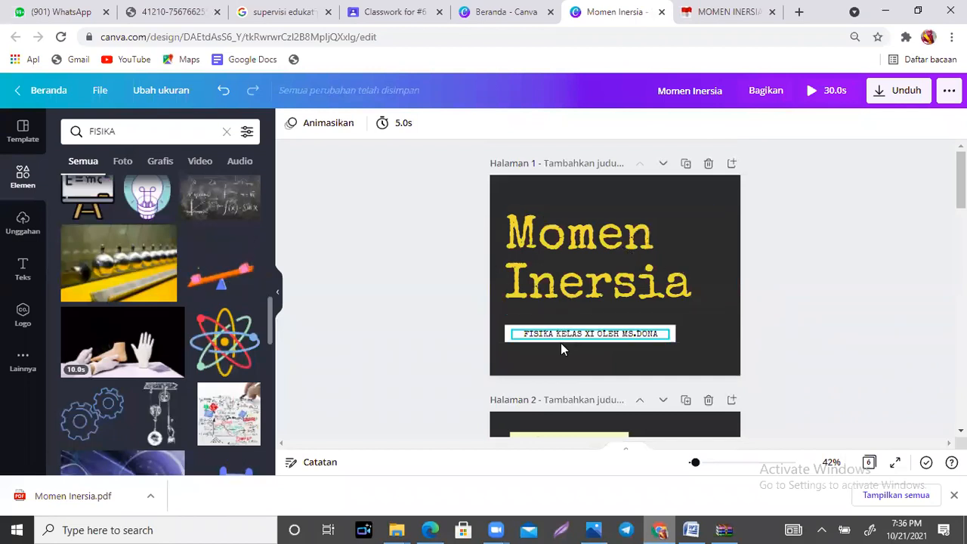
{"action": "left_click_drag", "start_coordinate": [565, 337], "coordinate": [557, 335]}
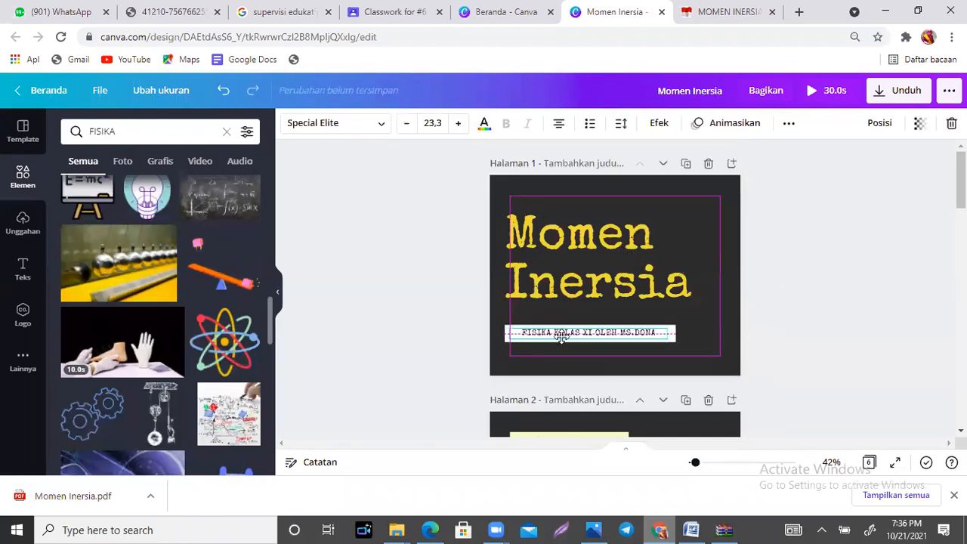
{"action": "left_click", "coordinate": [823, 314]}
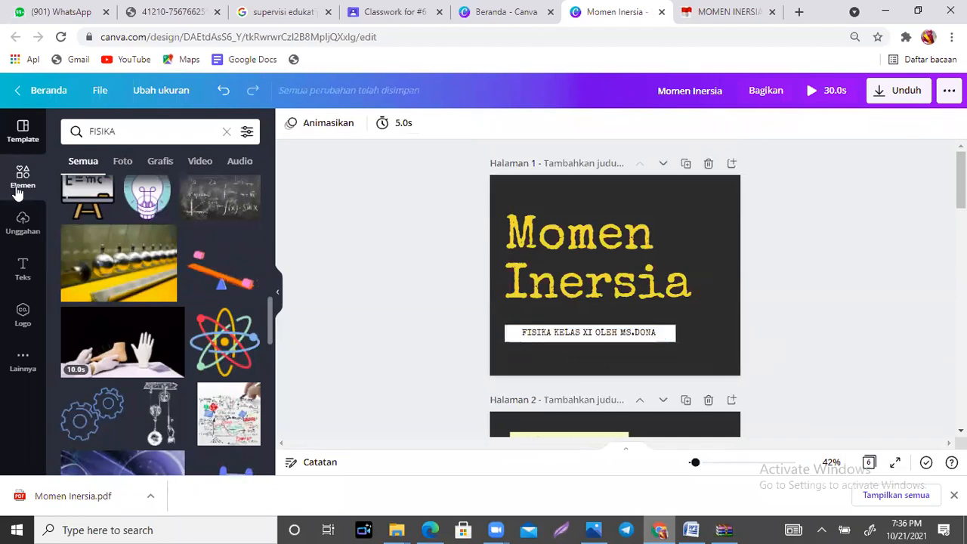
Step: Upload the Quizizz trainer portrait from the Downloads folder to the design's uploads
{"action": "left_click", "coordinate": [22, 224]}
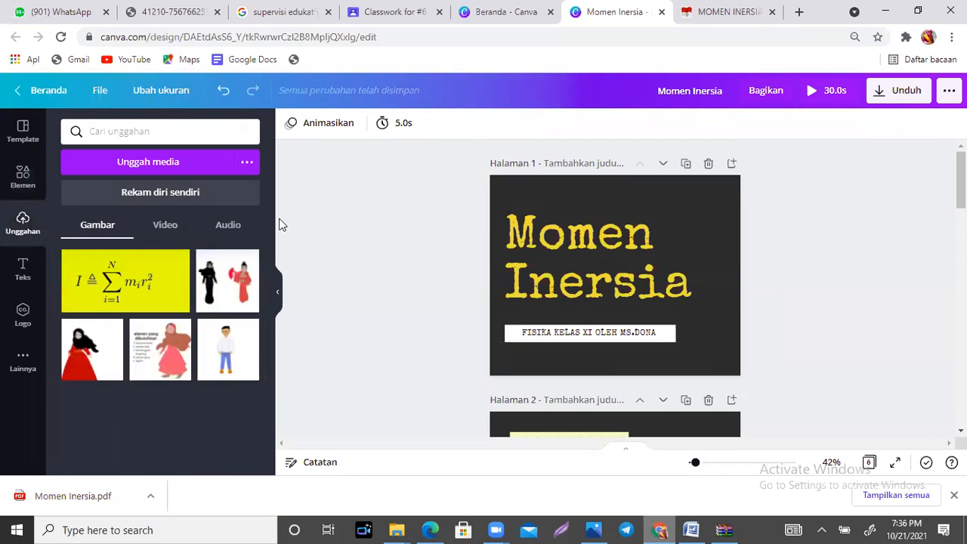
{"action": "left_click", "coordinate": [180, 170]}
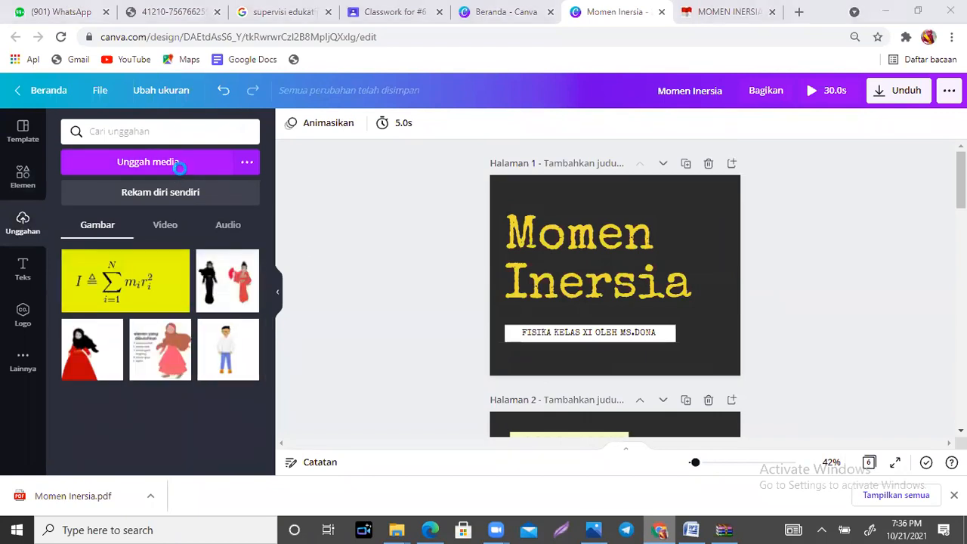
{"action": "left_click_drag", "start_coordinate": [436, 246], "coordinate": [403, 216]}
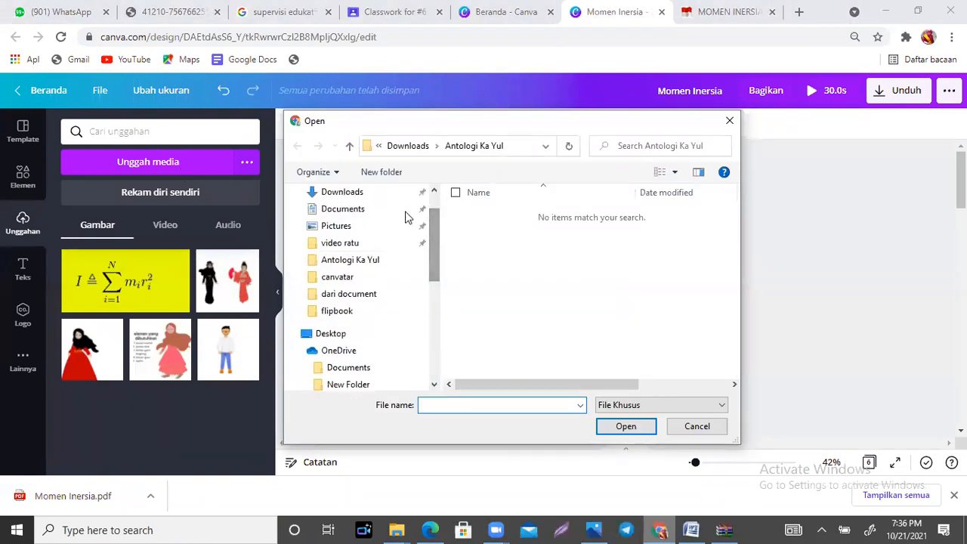
{"action": "left_click", "coordinate": [372, 193]}
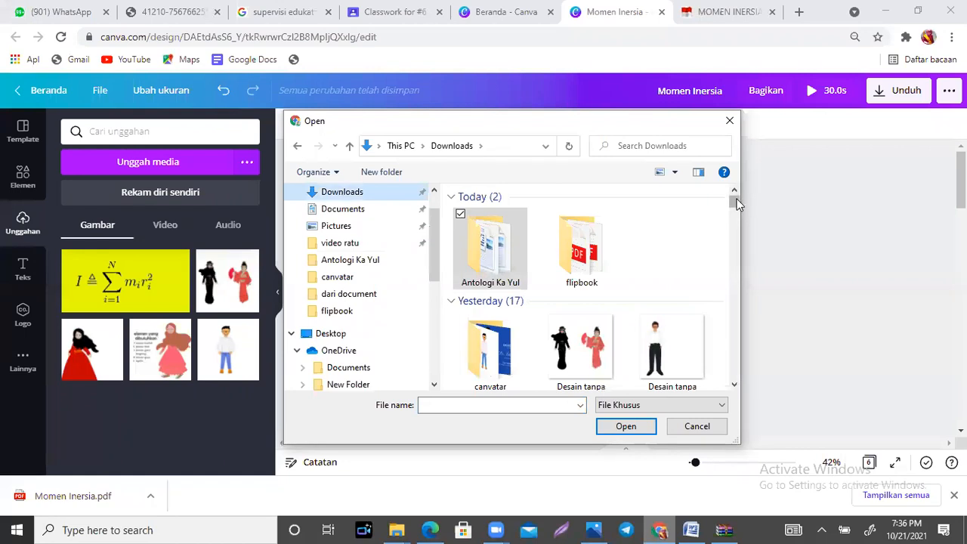
{"action": "left_click_drag", "start_coordinate": [737, 198], "coordinate": [737, 229]}
{"action": "left_click", "coordinate": [592, 356]}
{"action": "left_click", "coordinate": [626, 427]}
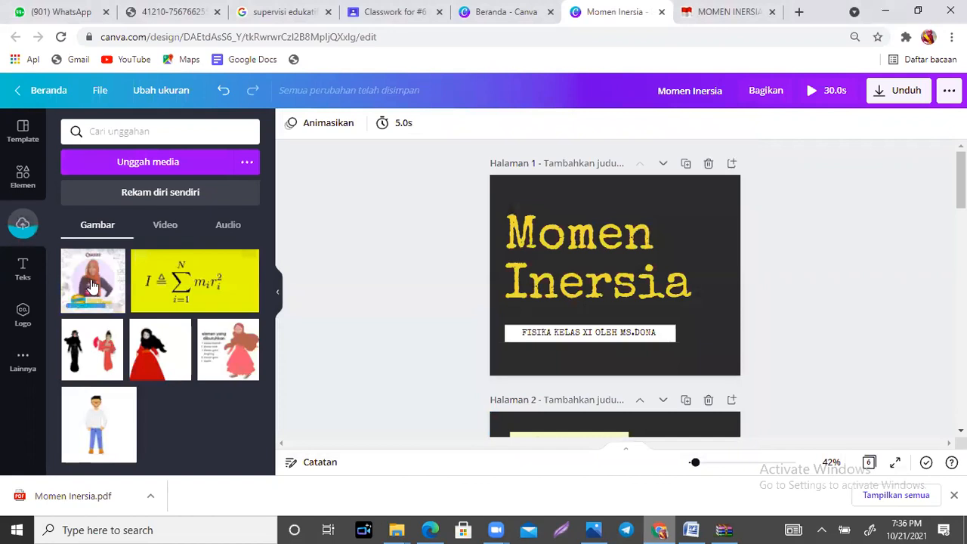
Step: Place the uploaded Quizizz portrait on the cover page and run the background remover on it
{"action": "left_click", "coordinate": [90, 287]}
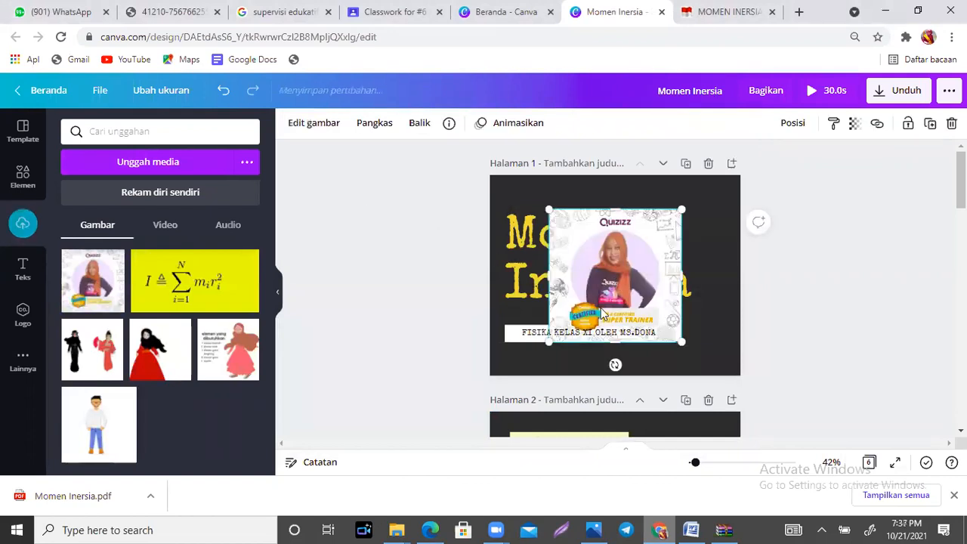
{"action": "left_click", "coordinate": [308, 125]}
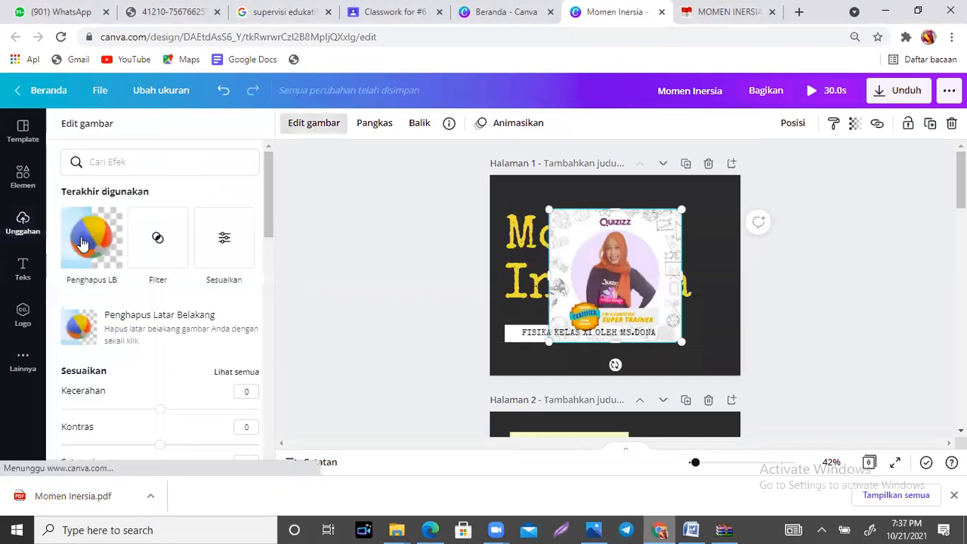
{"action": "left_click", "coordinate": [83, 244]}
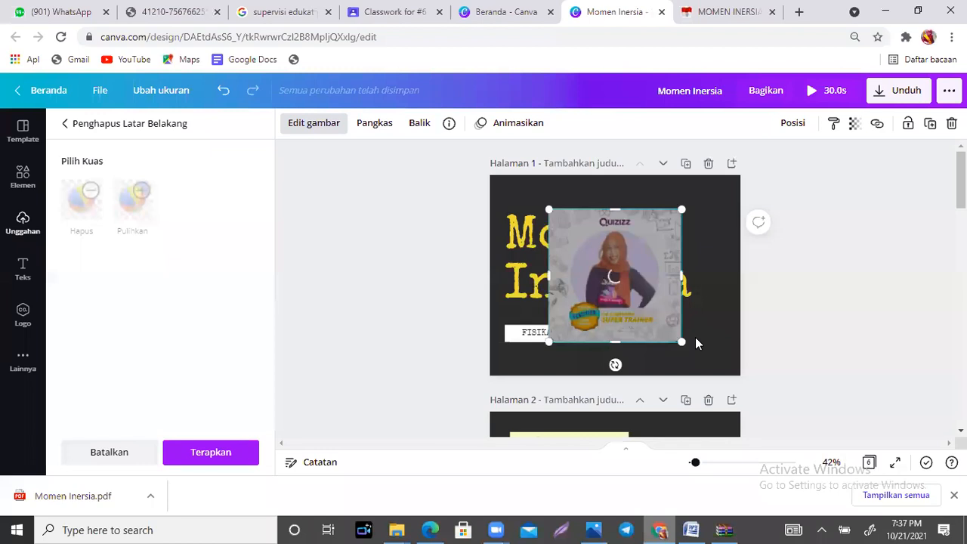
Step: Shrink the portrait and move it to the right end of the "Momen Inersia" title, applying the background removal
{"action": "left_click_drag", "start_coordinate": [574, 219], "coordinate": [583, 229]}
{"action": "left_click_drag", "start_coordinate": [610, 314], "coordinate": [679, 258]}
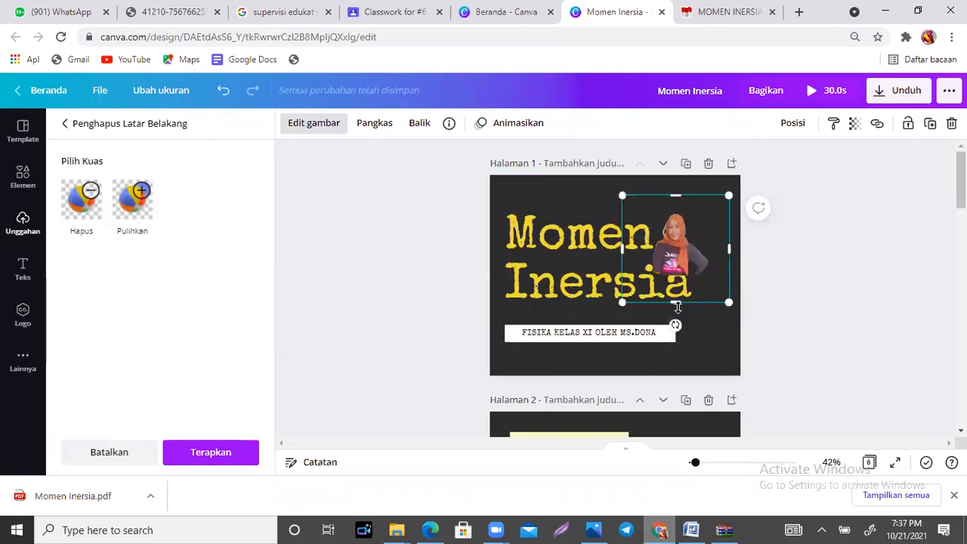
{"action": "left_click", "coordinate": [211, 452]}
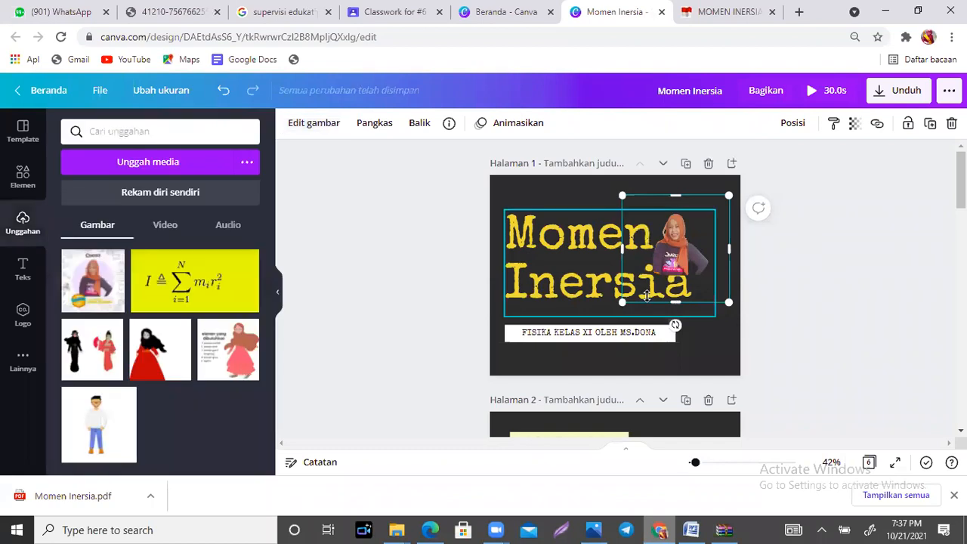
{"action": "left_click", "coordinate": [697, 262]}
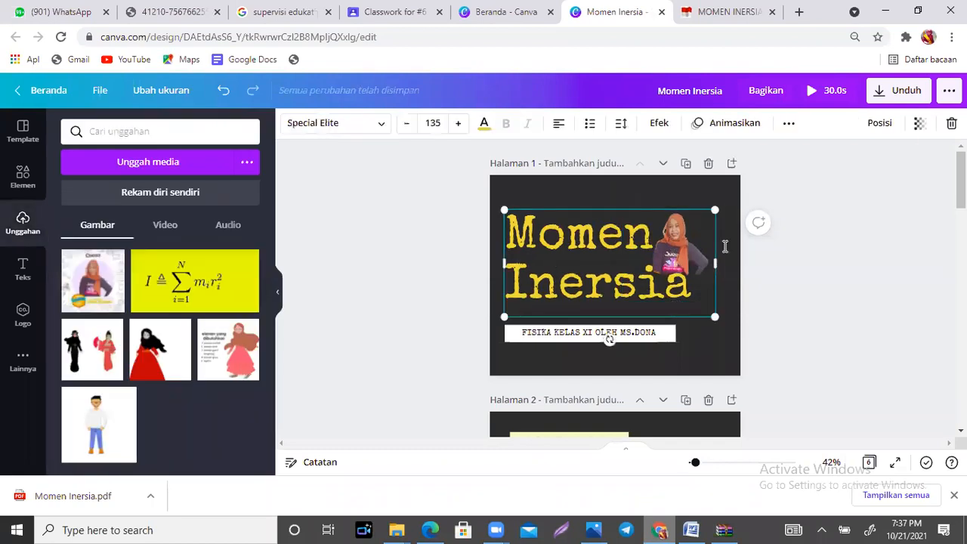
{"action": "key", "text": "Escape"}
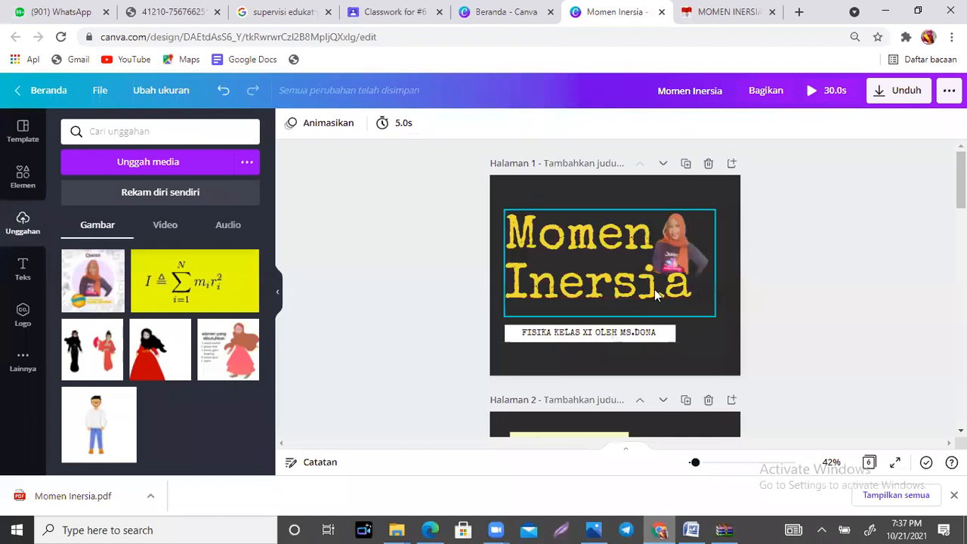
{"action": "left_click", "coordinate": [654, 294]}
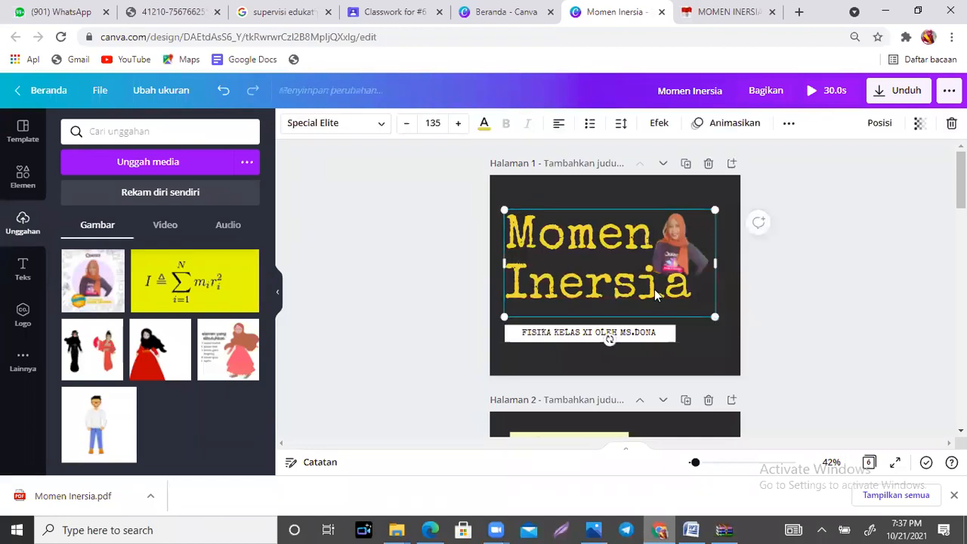
{"action": "left_click", "coordinate": [774, 333]}
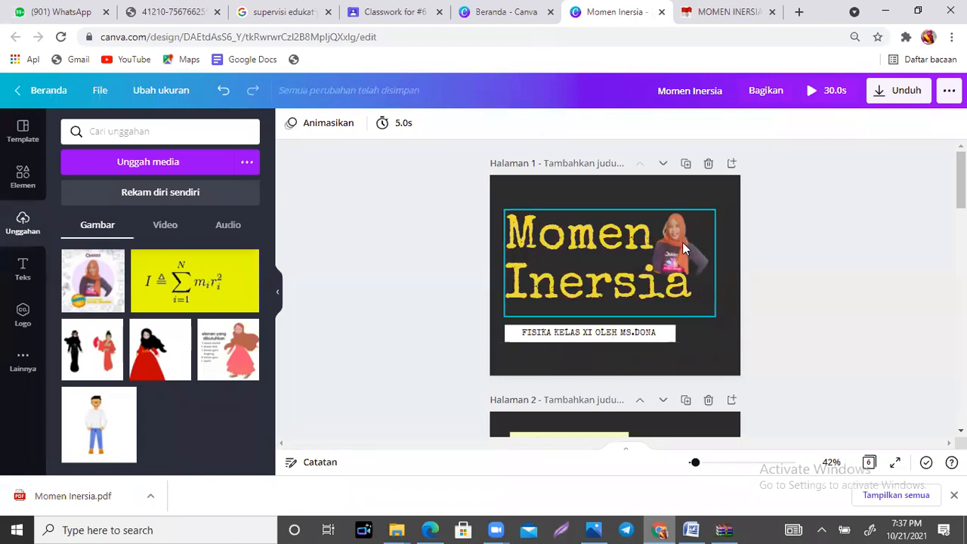
{"action": "scroll", "coordinate": [615, 287], "scroll_direction": "down", "scroll_amount": 3}
{"action": "scroll", "coordinate": [615, 287], "scroll_direction": "up", "scroll_amount": 3}
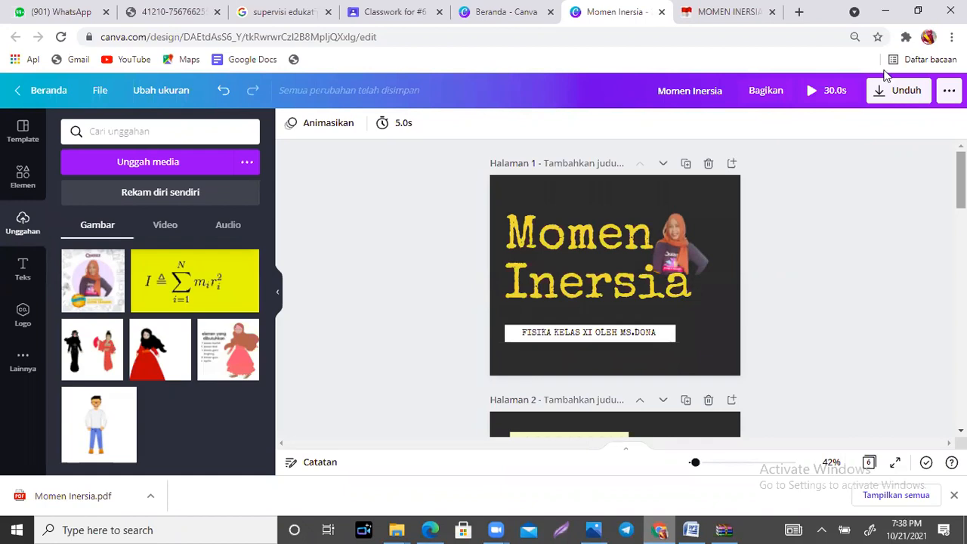
Step: Review the class's classwork and assignment list in Google Classroom, then return to Canva and look over the "Momen Inersia" pages
{"action": "left_click", "coordinate": [401, 7]}
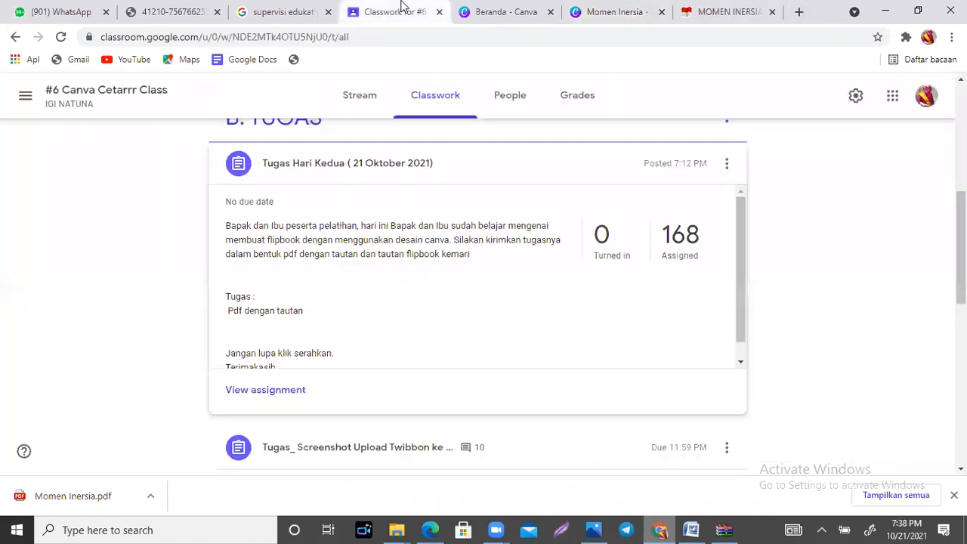
{"action": "left_click_drag", "start_coordinate": [961, 227], "coordinate": [960, 151]}
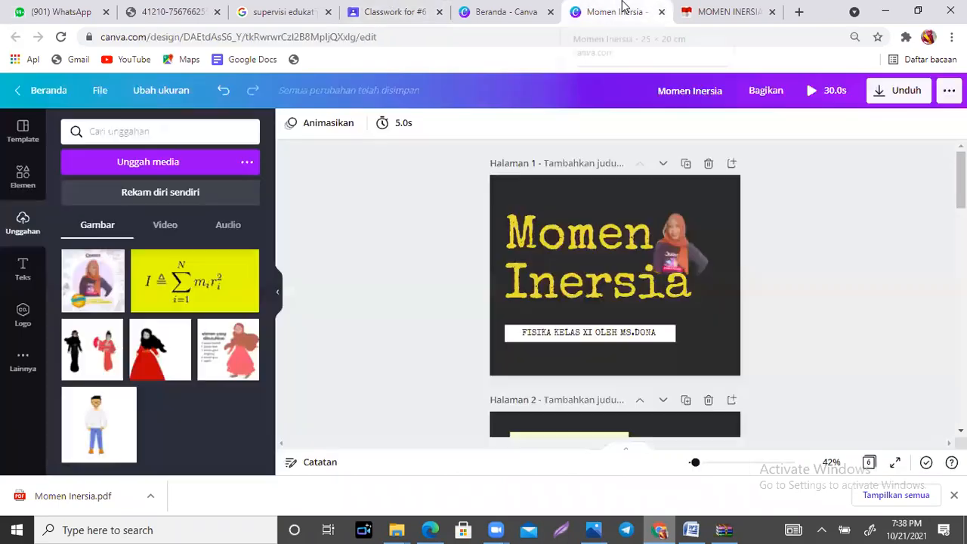
{"action": "left_click", "coordinate": [624, 7]}
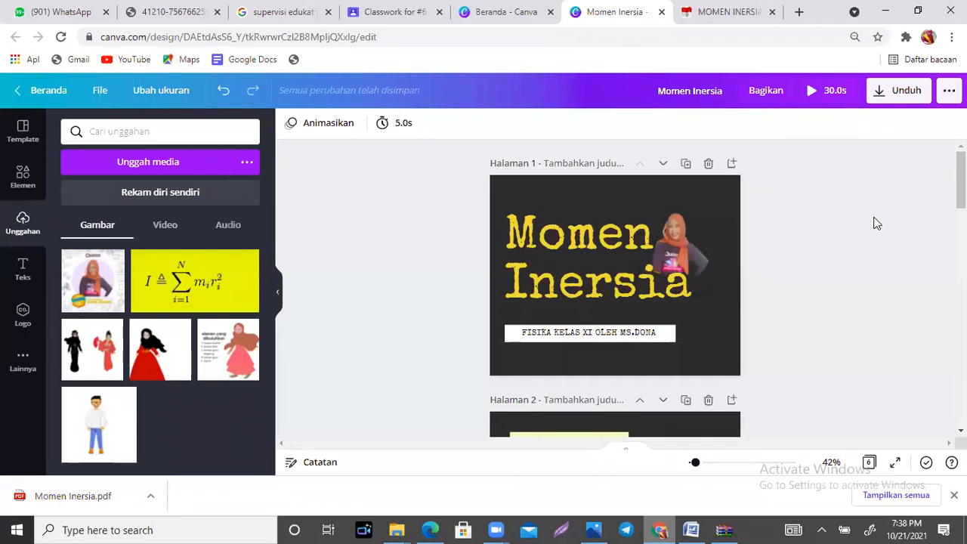
{"action": "scroll", "coordinate": [615, 287], "scroll_direction": "down", "scroll_amount": 6}
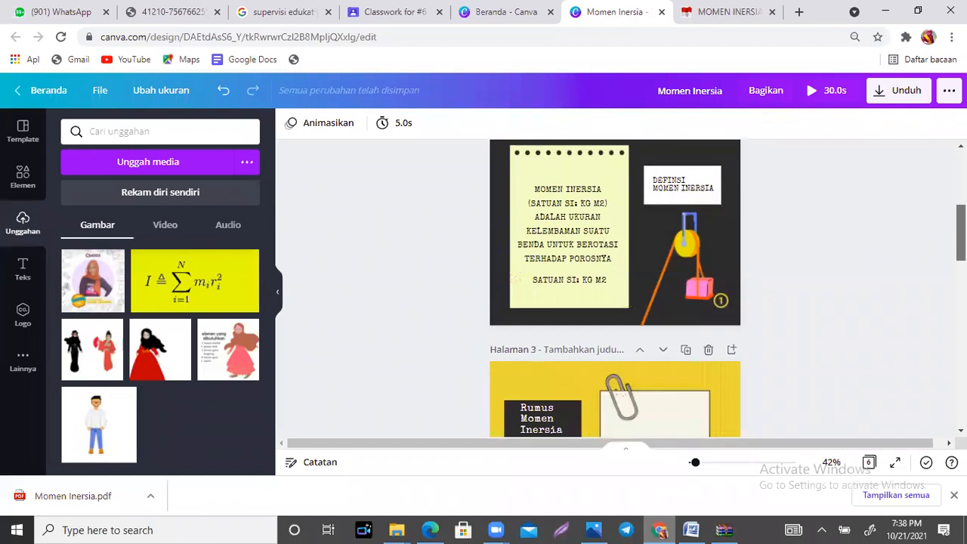
{"action": "scroll", "coordinate": [615, 287], "scroll_direction": "up", "scroll_amount": 1}
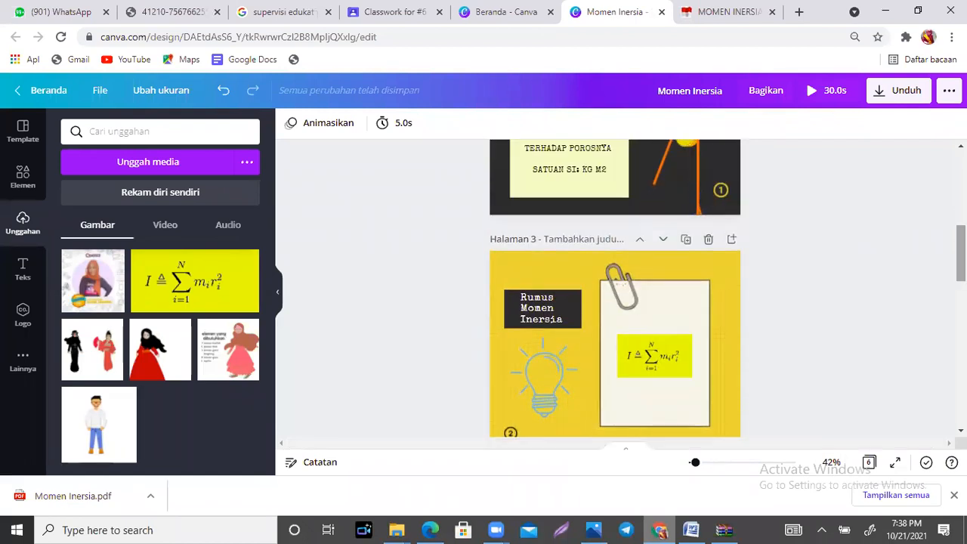
Step: Download all pages of the "Momen Inersia" design as PDF Standar and dismiss the saved-design dialog
{"action": "left_click", "coordinate": [905, 98]}
{"action": "left_click", "coordinate": [883, 179]}
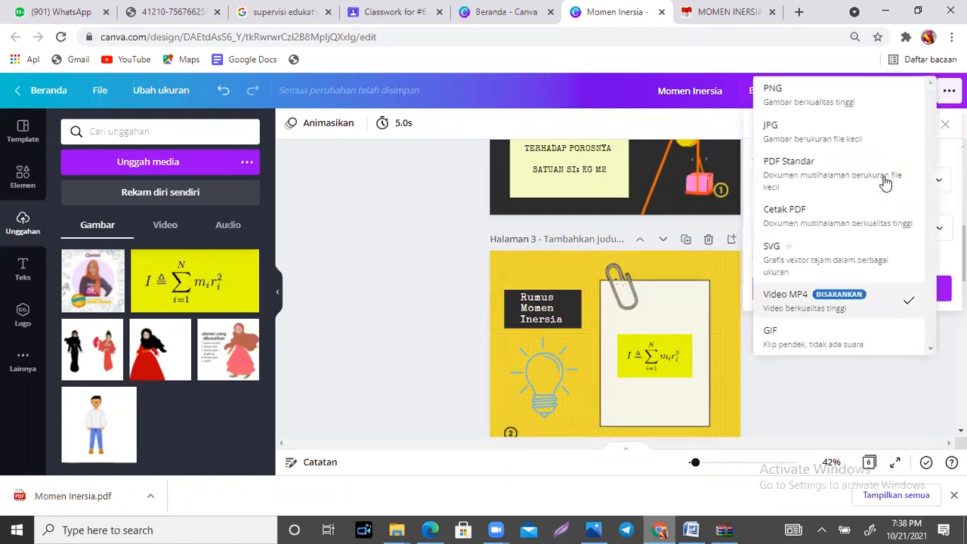
{"action": "left_click", "coordinate": [796, 187]}
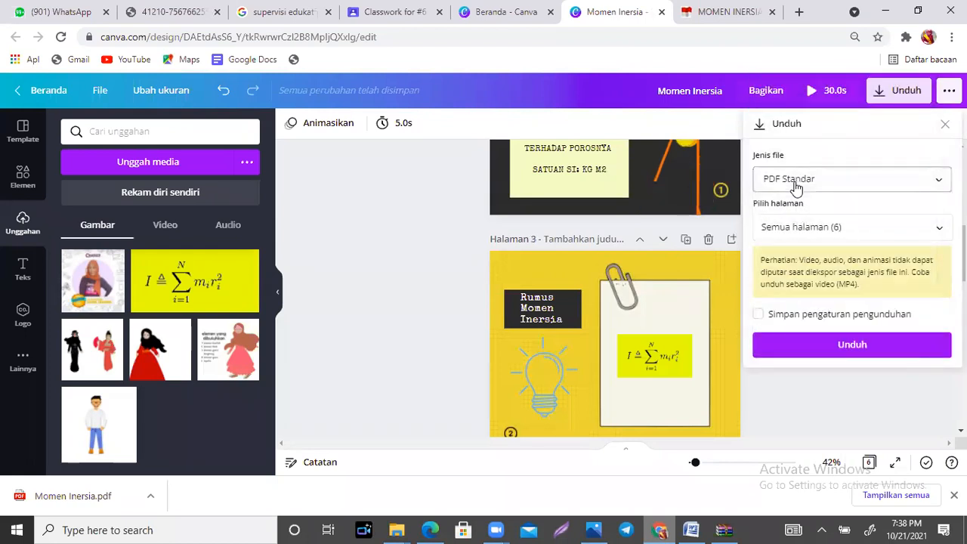
{"action": "left_click", "coordinate": [823, 345]}
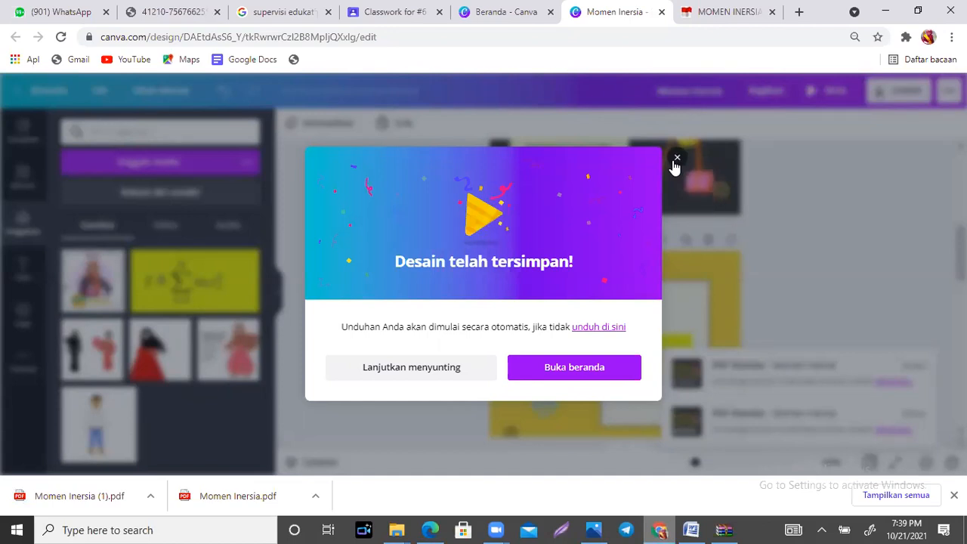
{"action": "left_click", "coordinate": [676, 159]}
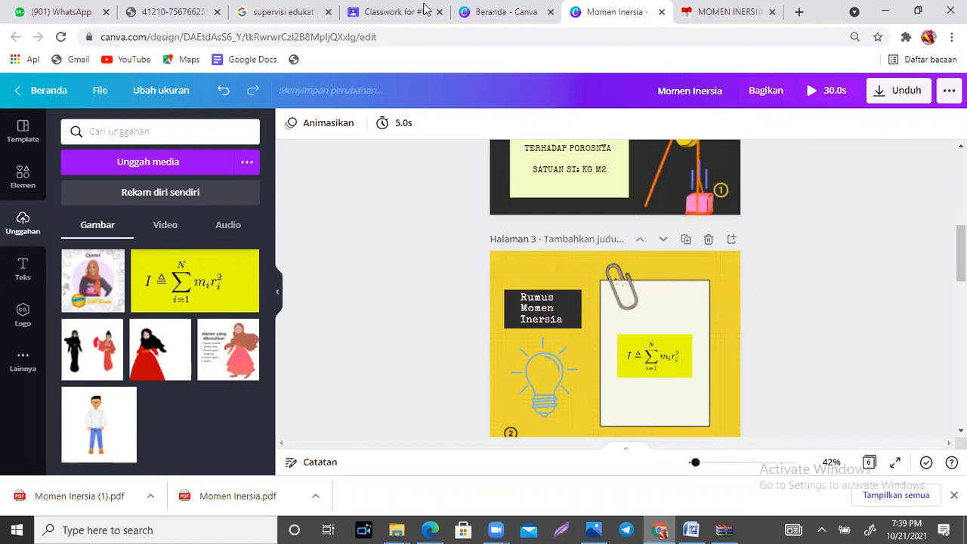
Step: Load flipbookpdf.net in place of the Momen Inersia article and copy the site's address
{"action": "left_click", "coordinate": [725, 13]}
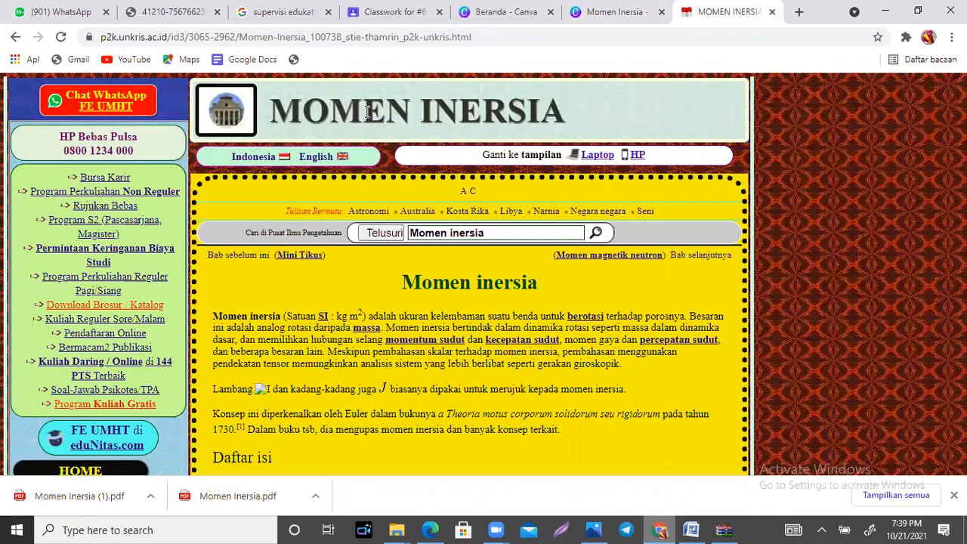
{"action": "left_click", "coordinate": [350, 37]}
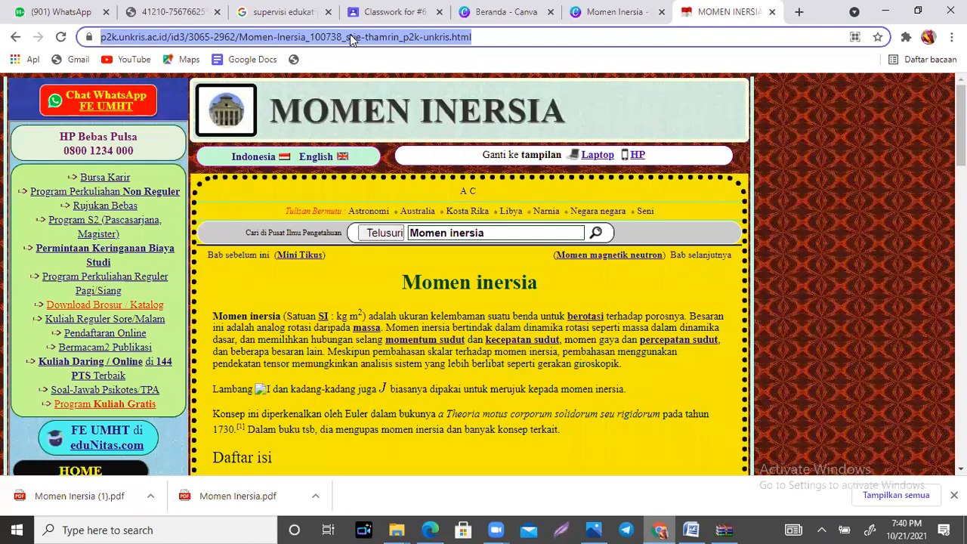
{"action": "type", "text": "FLIPB"}
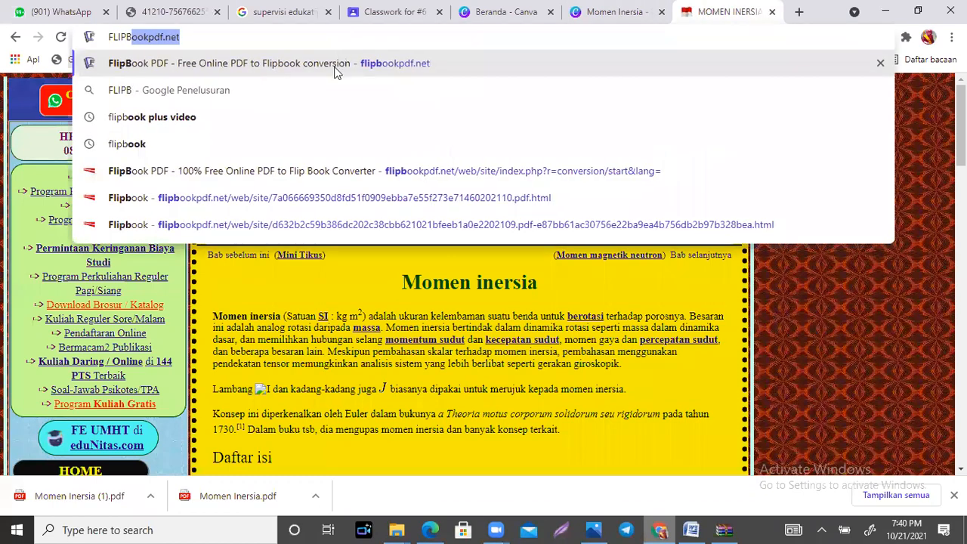
{"action": "left_click", "coordinate": [337, 71]}
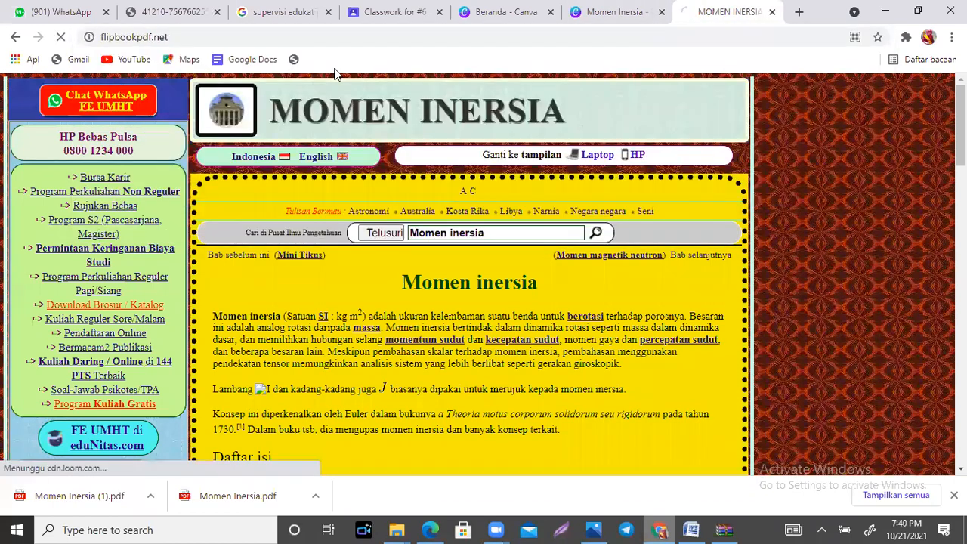
{"action": "left_click", "coordinate": [214, 36]}
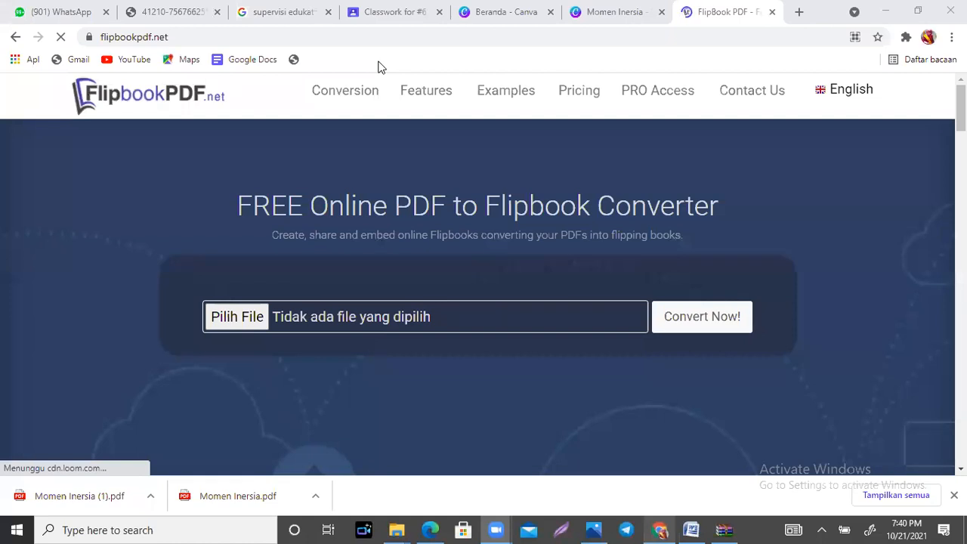
Step: Switch to the "#6 Canva Cetarrr Class" classwork in Google Classroom and create a new material
{"action": "left_click", "coordinate": [389, 10]}
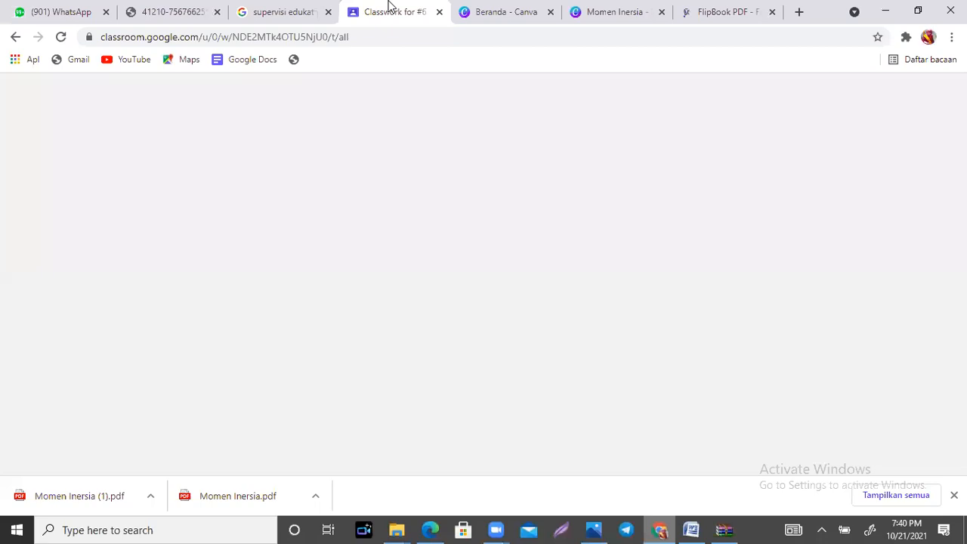
{"action": "left_click_drag", "start_coordinate": [961, 173], "coordinate": [961, 146]}
{"action": "scroll", "coordinate": [478, 302], "scroll_direction": "down", "scroll_amount": 4}
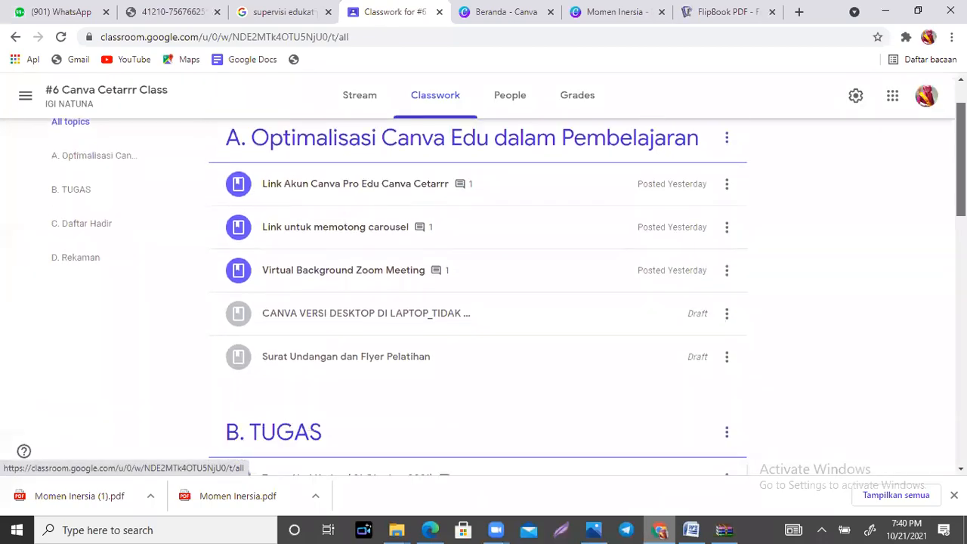
{"action": "left_click_drag", "start_coordinate": [961, 231], "coordinate": [961, 146]}
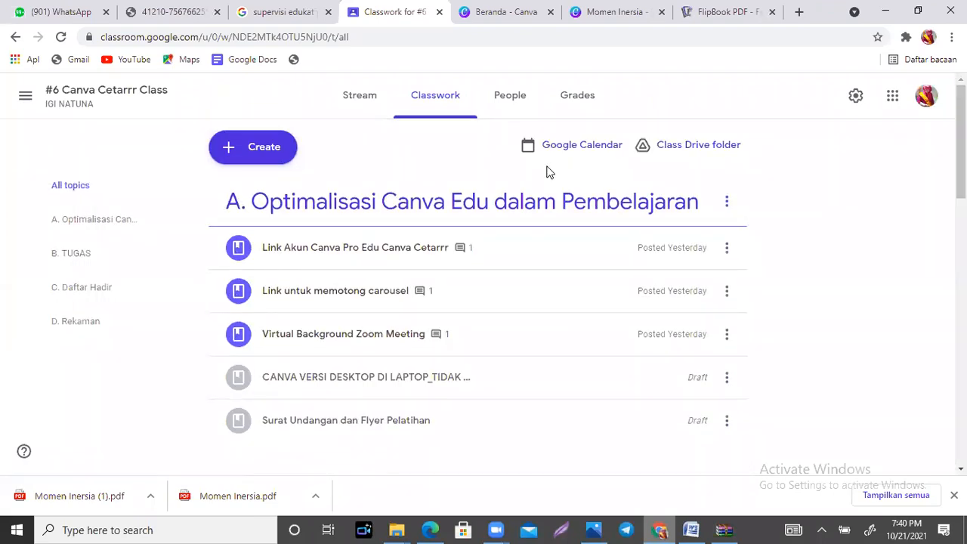
{"action": "left_click", "coordinate": [549, 172]}
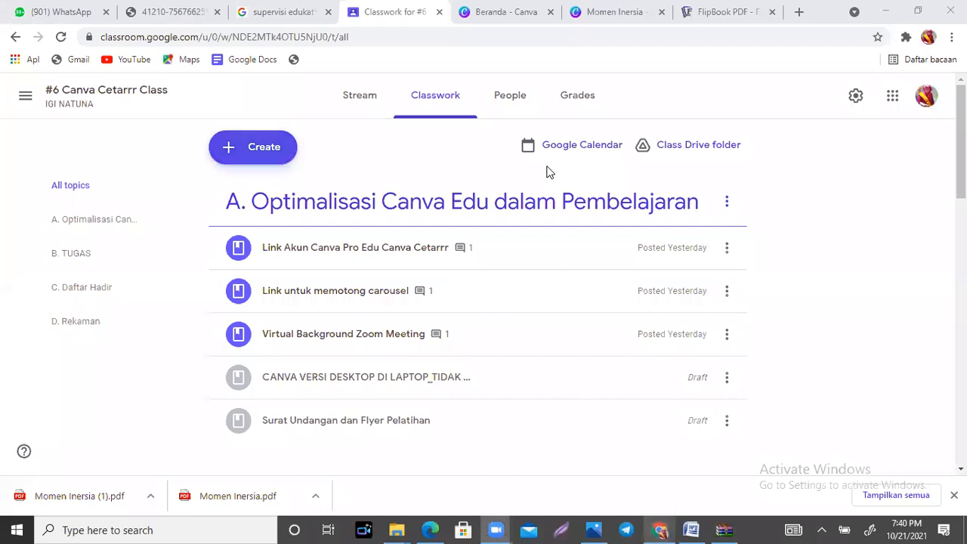
{"action": "left_click", "coordinate": [253, 146]}
{"action": "left_click", "coordinate": [270, 298]}
Step: Title the new material "Link untuk membuat flipbook"
{"action": "type", "text": "IINK"}
{"action": "key", "text": "BackSpace"}
{"action": "key", "text": "BackSpace"}
{"action": "key", "text": "BackSpace"}
{"action": "key", "text": "BackSpace"}
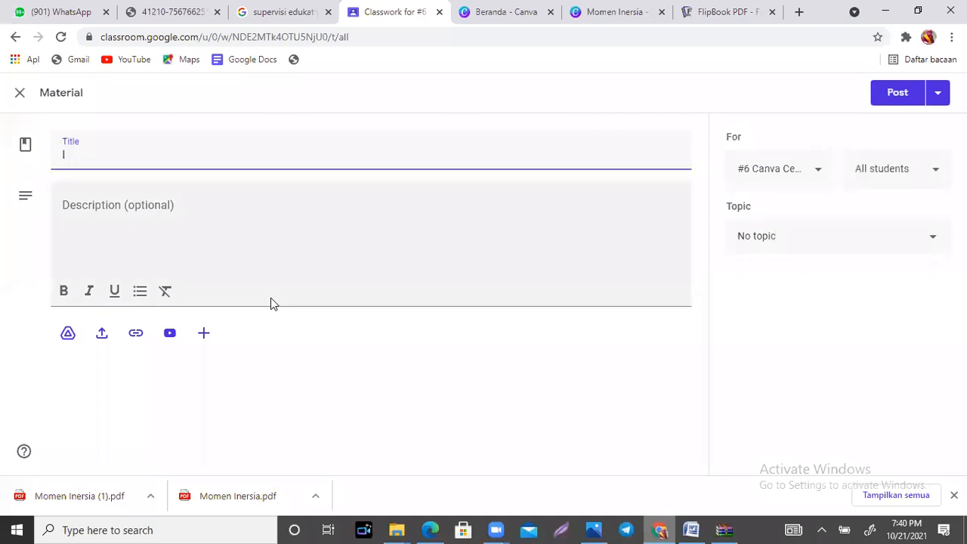
{"action": "type", "text": "Link untuk membuat pd"}
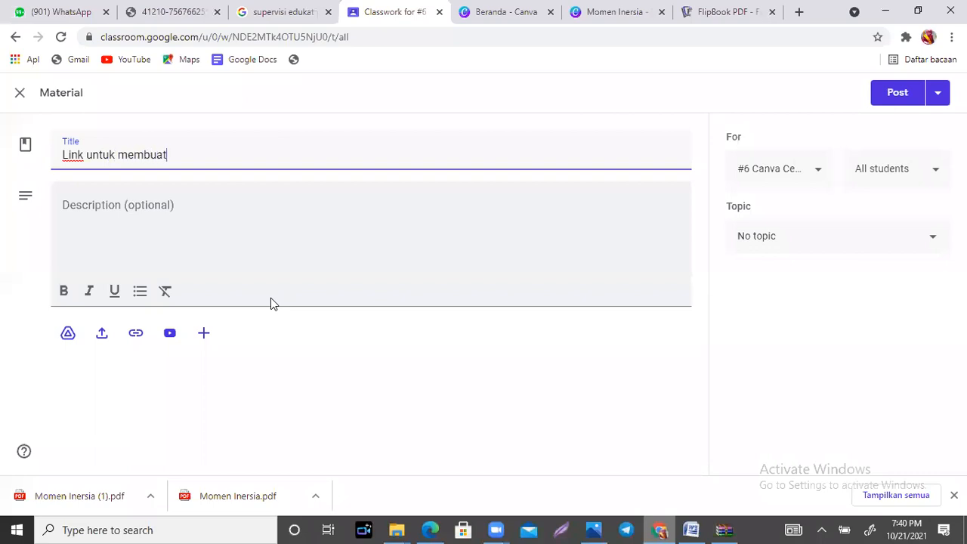
{"action": "key", "text": "BackSpace"}
{"action": "key", "text": "BackSpace"}
{"action": "type", "text": "flipbook"}
{"action": "left_click", "coordinate": [136, 333]}
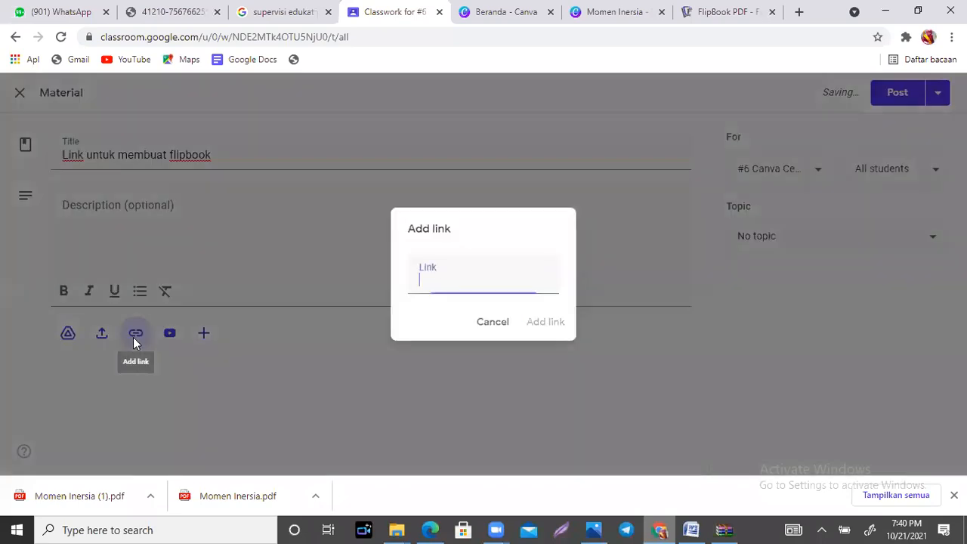
{"action": "type", "text": "https://www.flipbookpdf.net/"}
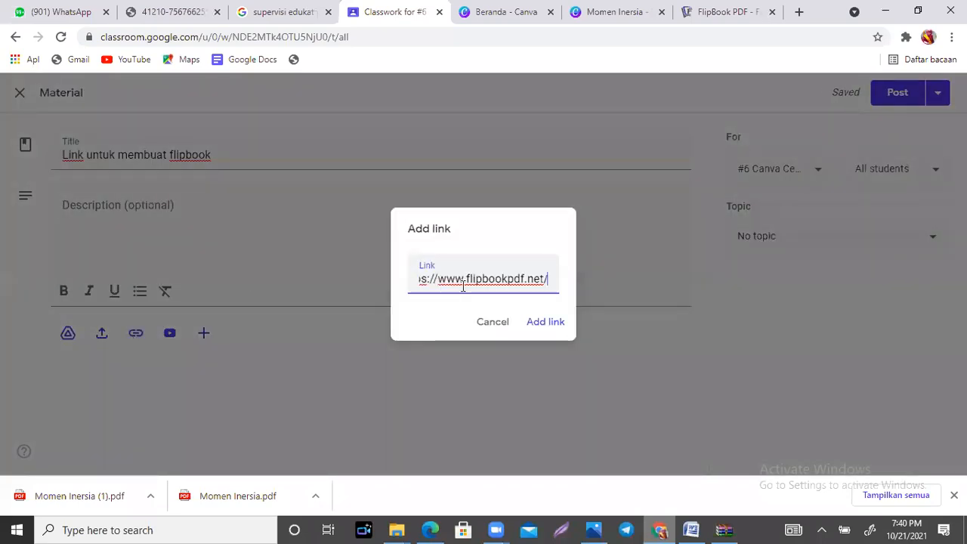
{"action": "left_click", "coordinate": [535, 327]}
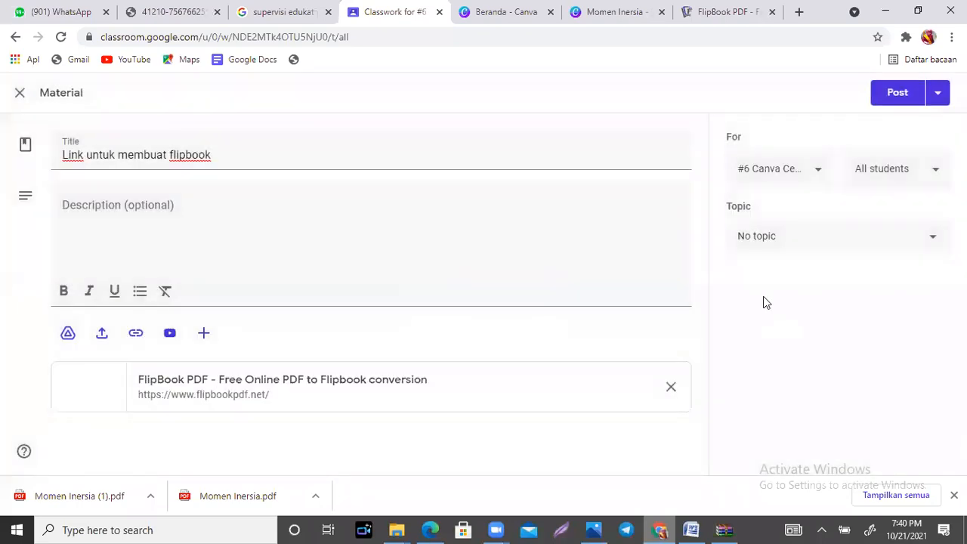
Step: Assign the material to the topic "A. Optimalisasi Canva Edu dalam Pembelajaran" and post it
{"action": "left_click", "coordinate": [934, 237]}
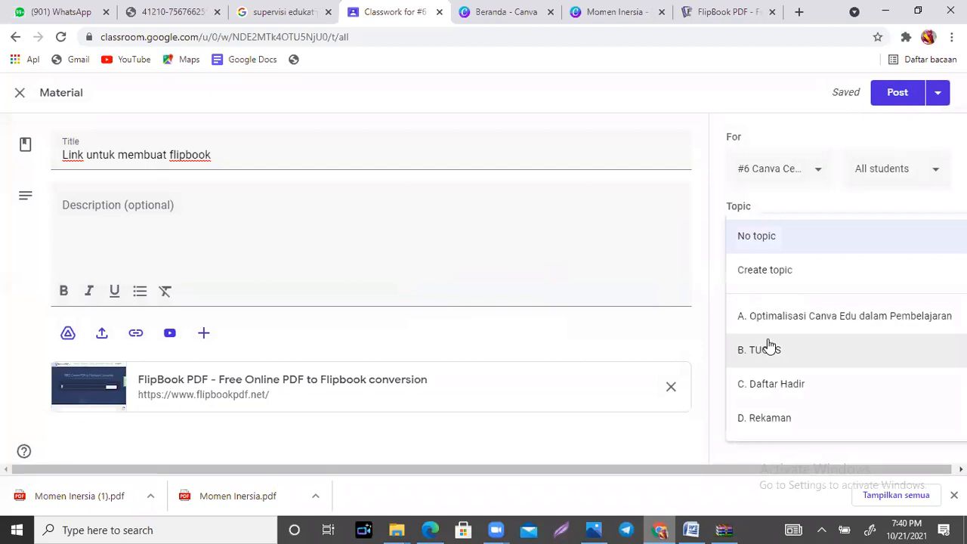
{"action": "left_click", "coordinate": [775, 317]}
{"action": "left_click", "coordinate": [897, 92]}
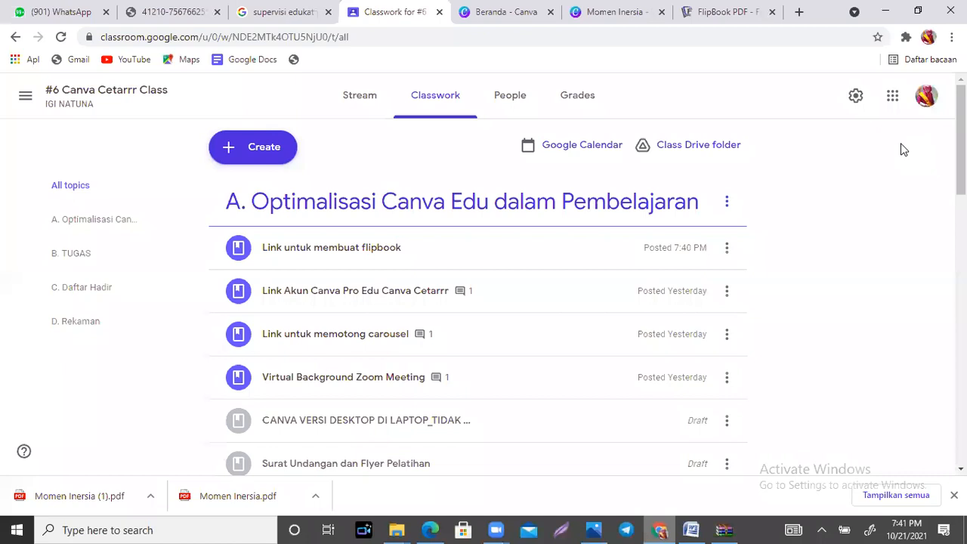
{"action": "left_click", "coordinate": [181, 90]}
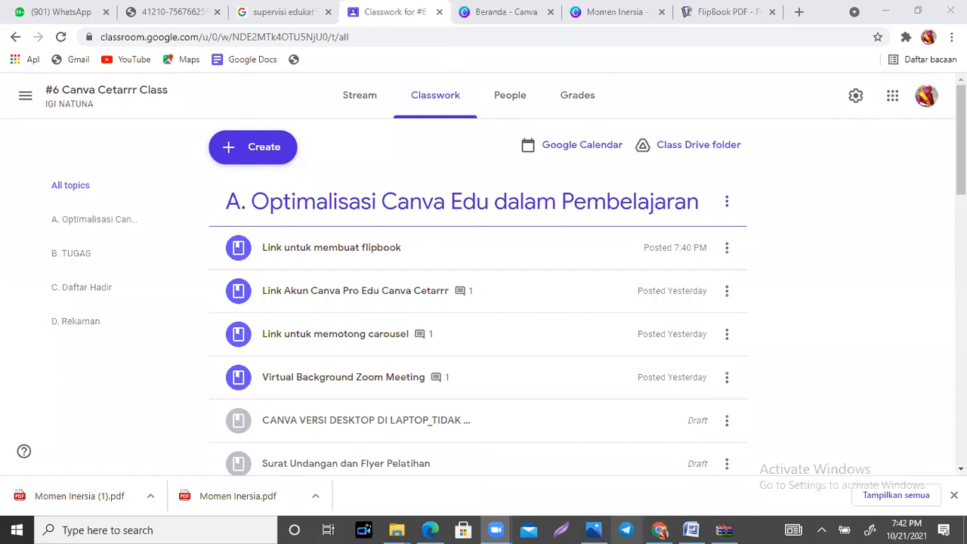
Step: Switch to FlipbookPDF.net and convert "Momen Inersia (1).pdf" from the Downloads folder into a flipbook
{"action": "left_click", "coordinate": [741, 23]}
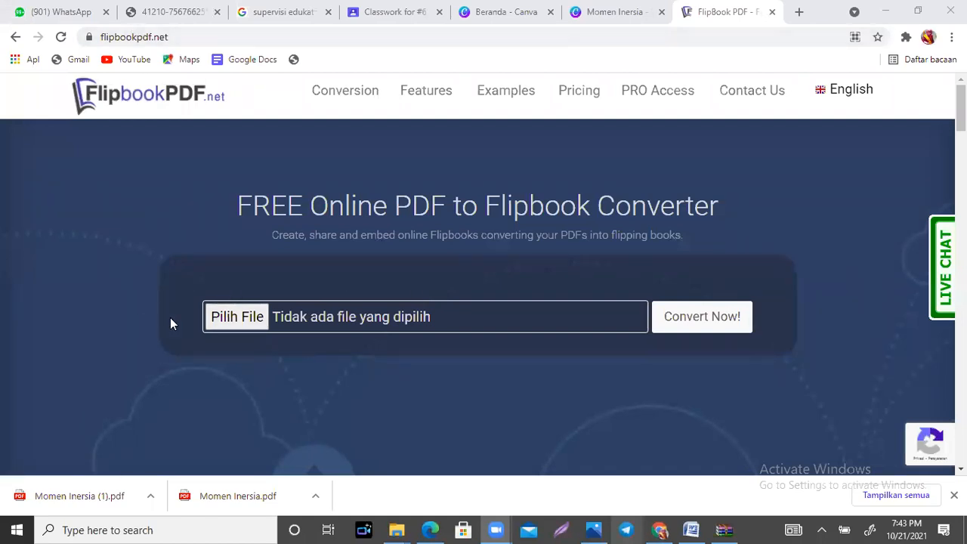
{"action": "left_click", "coordinate": [225, 323]}
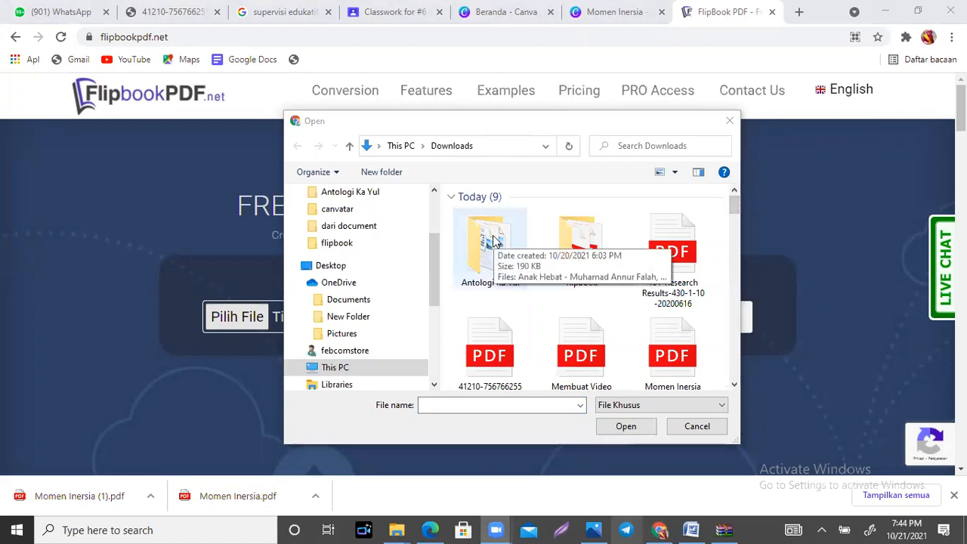
{"action": "left_click_drag", "start_coordinate": [738, 201], "coordinate": [735, 214]}
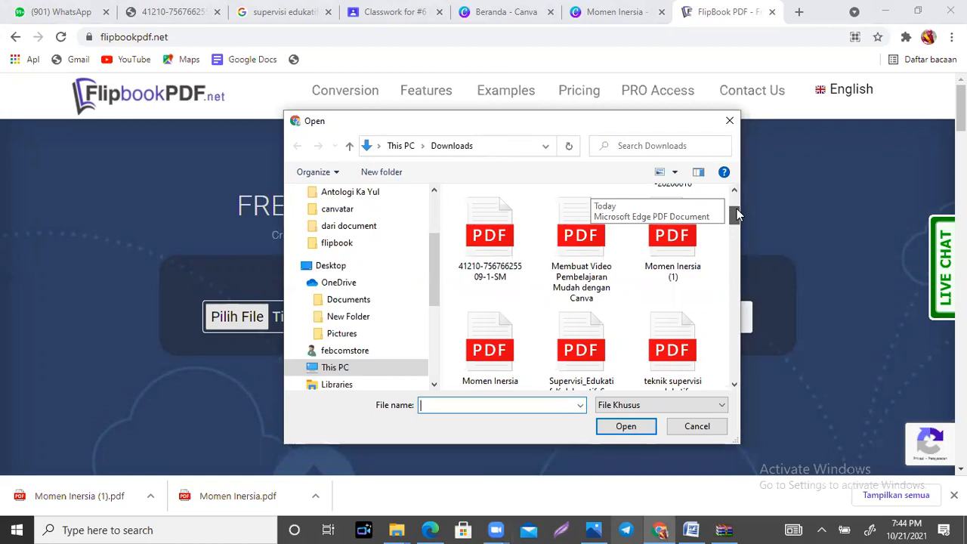
{"action": "left_click", "coordinate": [655, 239]}
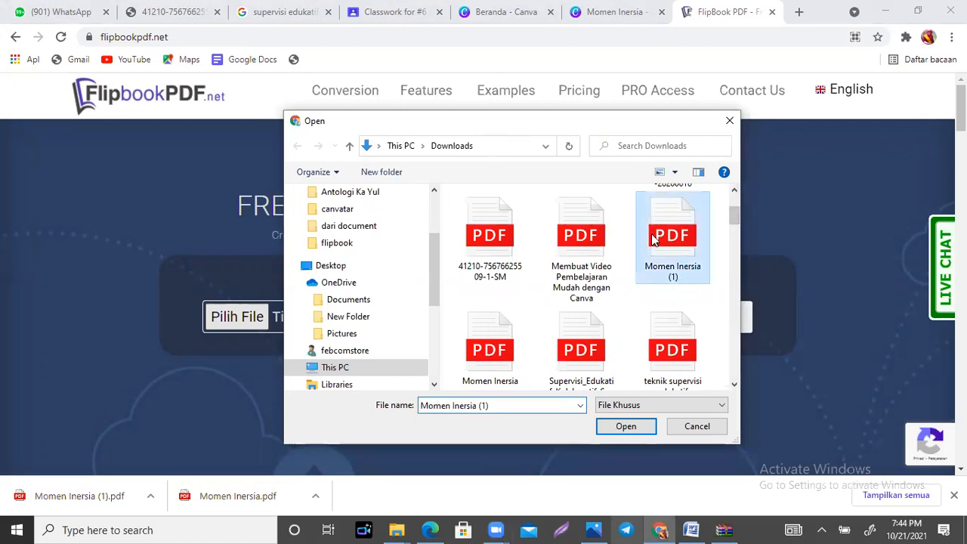
{"action": "left_click", "coordinate": [625, 427]}
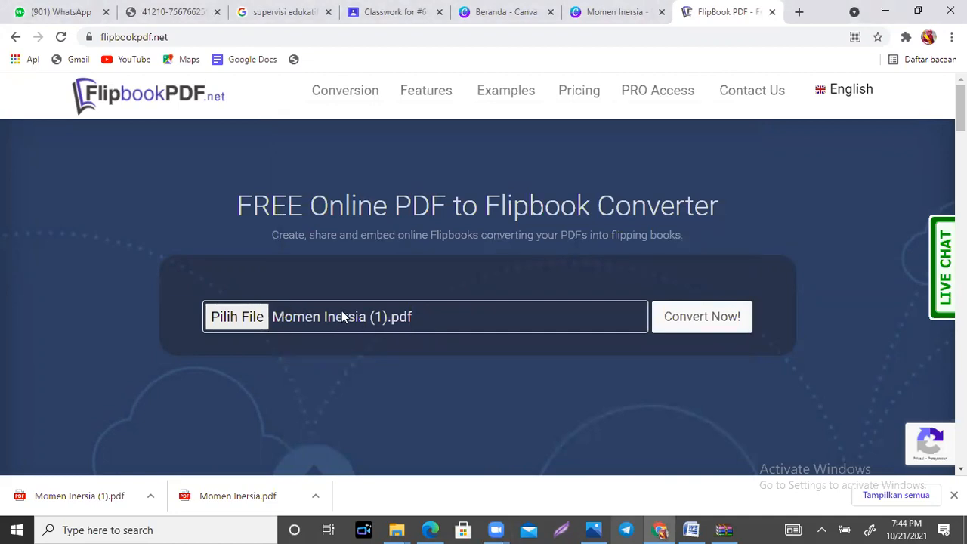
{"action": "left_click", "coordinate": [714, 317]}
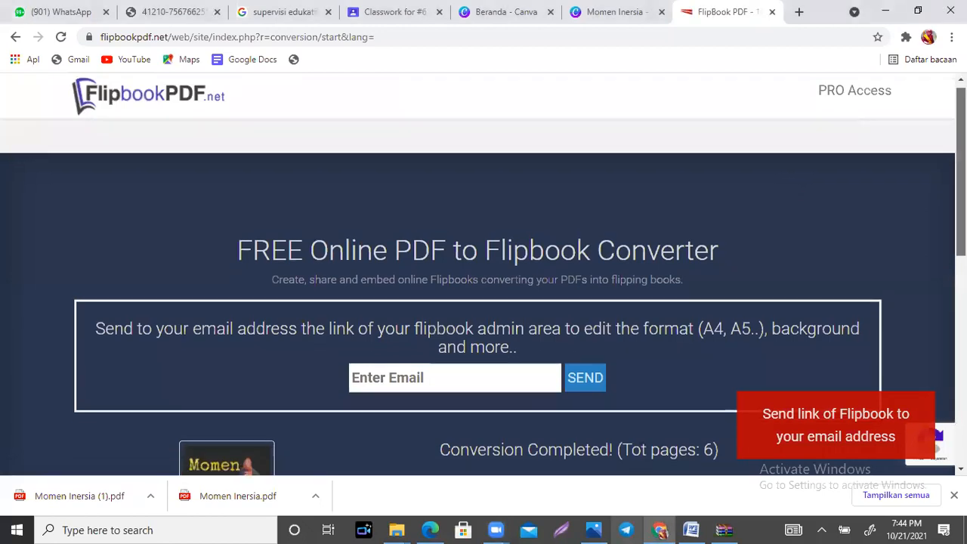
Step: Find the flipbook's shareable URL on the conversion results page and highlight it
{"action": "scroll", "coordinate": [793, 189], "scroll_direction": "down", "scroll_amount": 2}
{"action": "scroll", "coordinate": [483, 294], "scroll_direction": "down", "scroll_amount": 4}
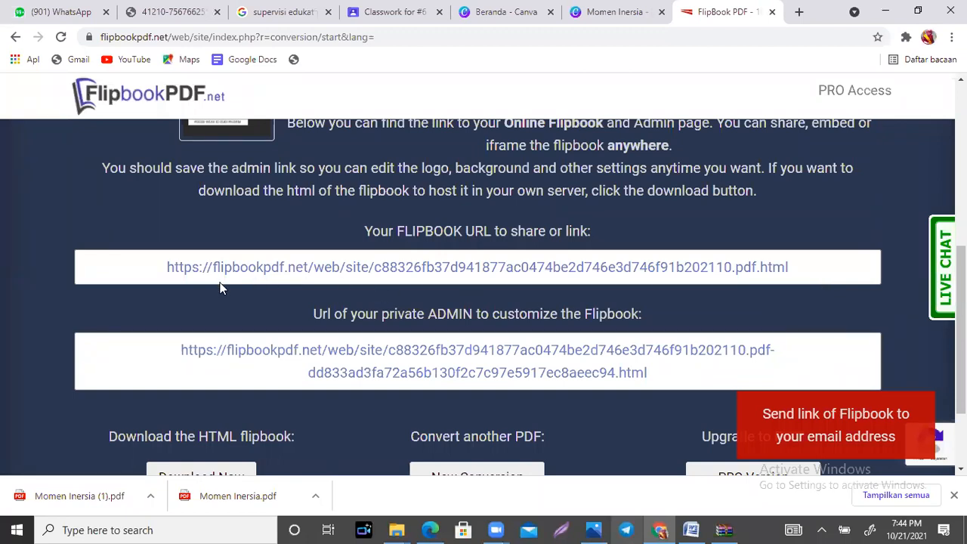
{"action": "triple_click", "coordinate": [797, 266]}
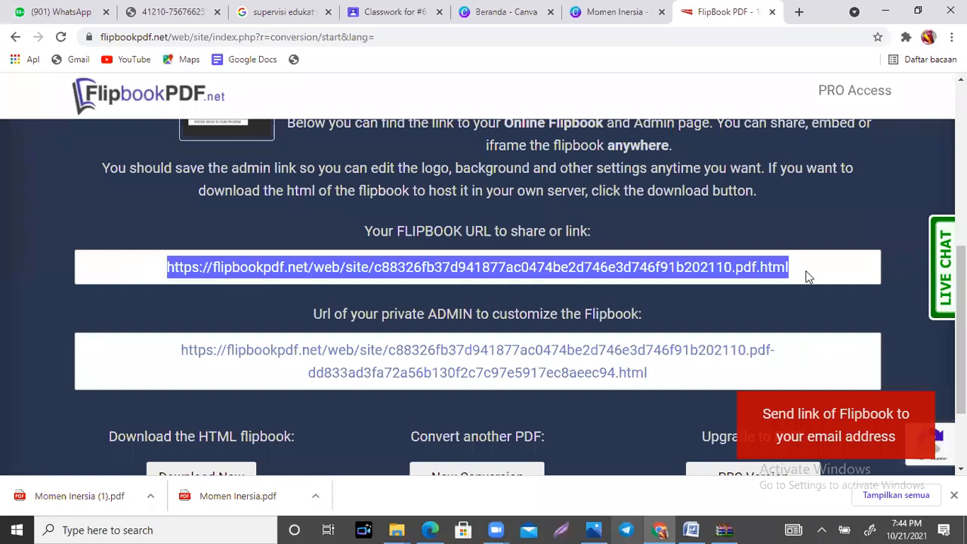
{"action": "left_click", "coordinate": [807, 277]}
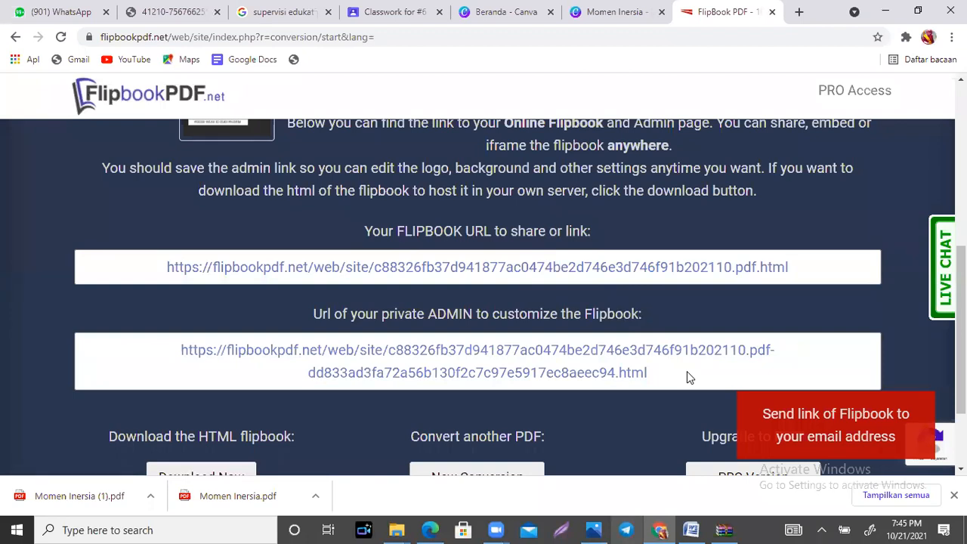
Step: Look over the conversion results page and open the converted flipbook through its shareable URL
{"action": "scroll", "coordinate": [478, 302], "scroll_direction": "up", "scroll_amount": 5}
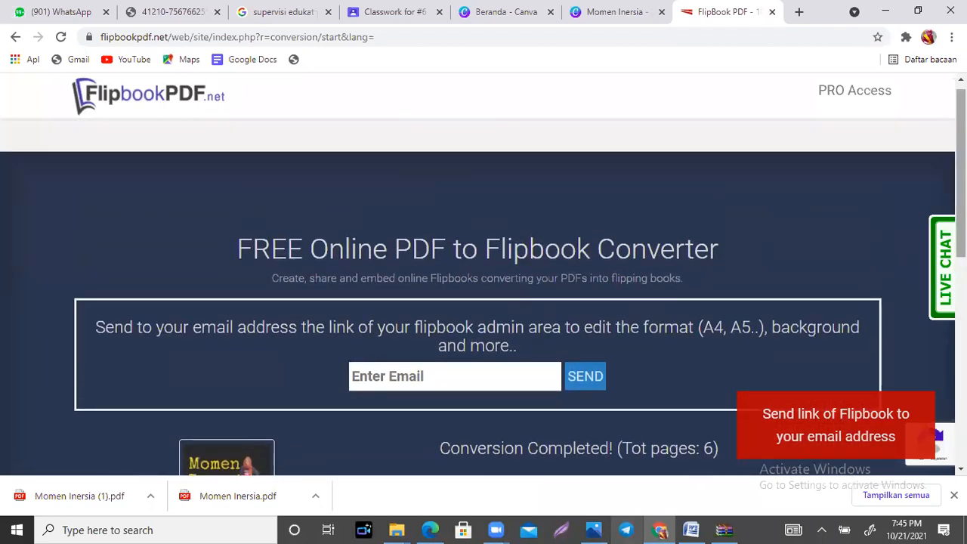
{"action": "scroll", "coordinate": [326, 411], "scroll_direction": "down", "scroll_amount": 1}
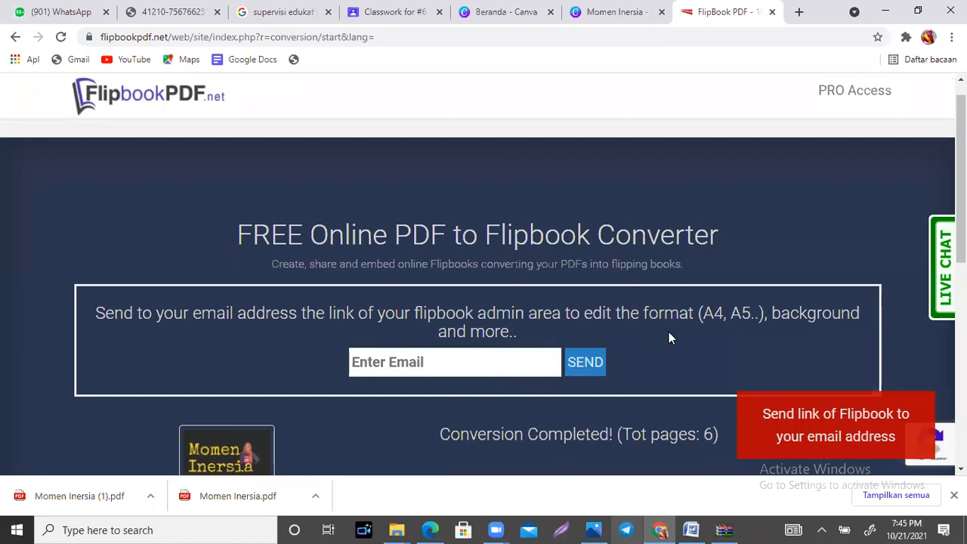
{"action": "scroll", "coordinate": [668, 334], "scroll_direction": "down", "scroll_amount": 1}
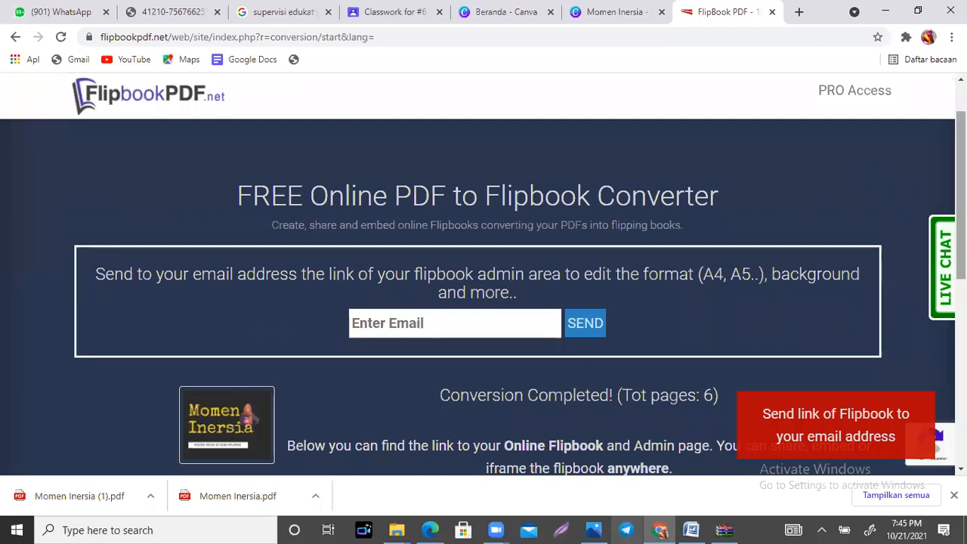
{"action": "scroll", "coordinate": [484, 295], "scroll_direction": "down", "scroll_amount": 1}
{"action": "scroll", "coordinate": [483, 295], "scroll_direction": "down", "scroll_amount": 2}
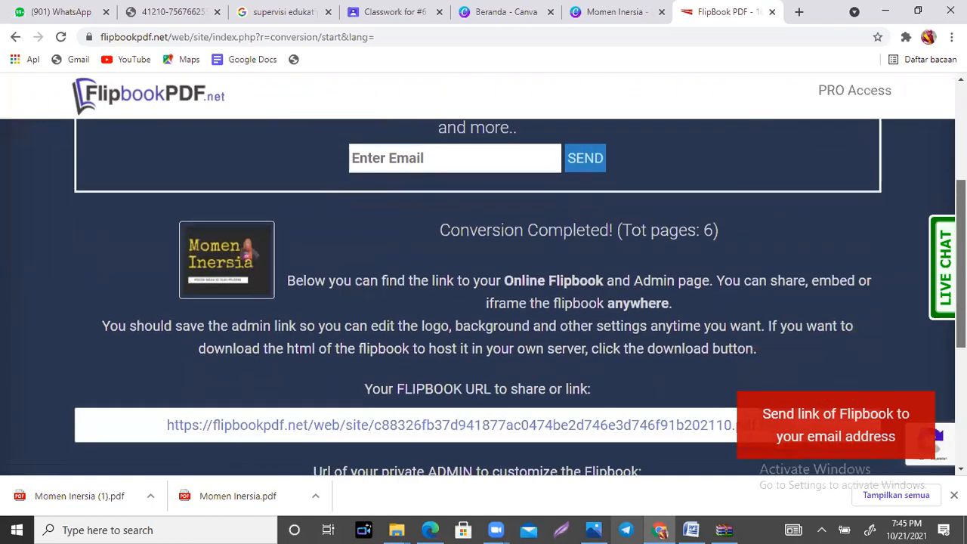
{"action": "scroll", "coordinate": [484, 295], "scroll_direction": "down", "scroll_amount": 2}
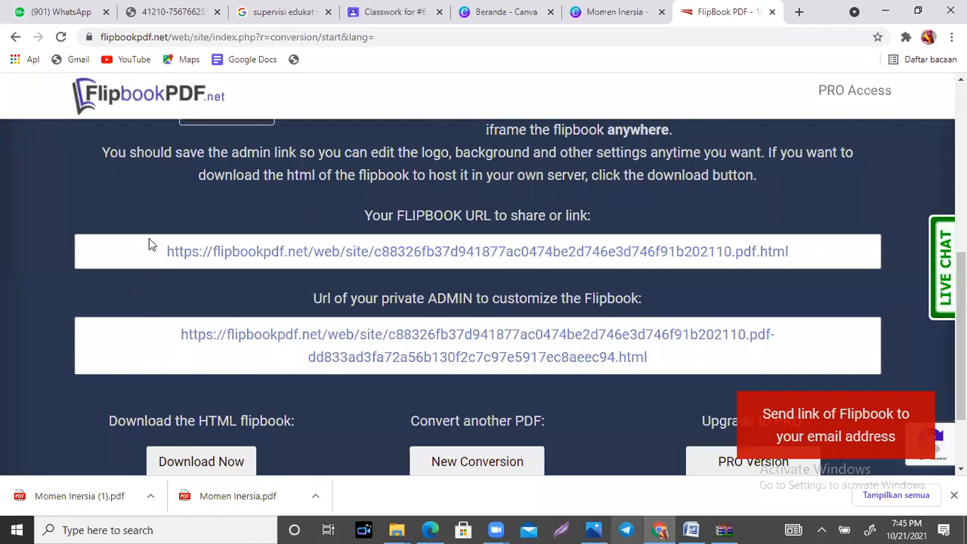
{"action": "left_click", "coordinate": [670, 251]}
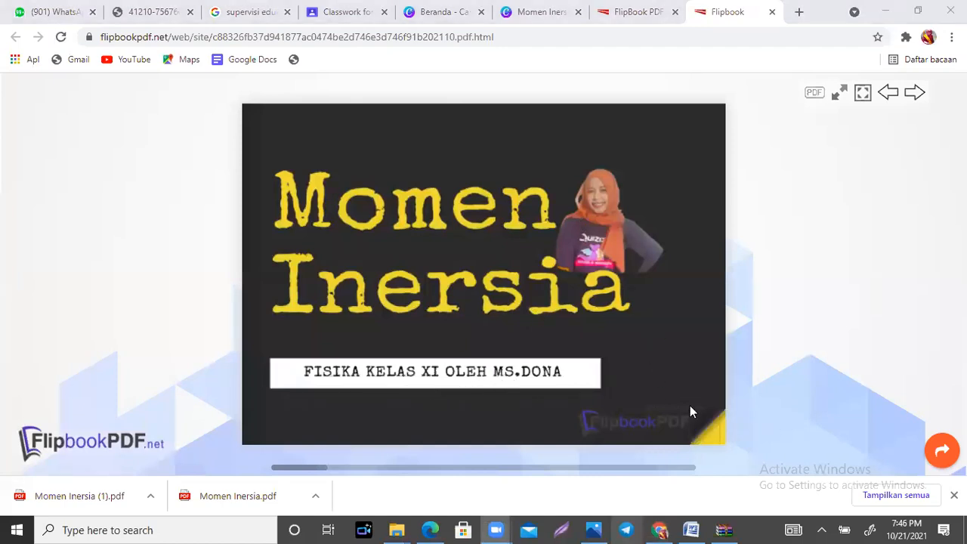
Step: Page forward through the "Momen Inersia" flipbook from the cover to the closing "TERIMAKASIH" page
{"action": "left_click", "coordinate": [736, 346]}
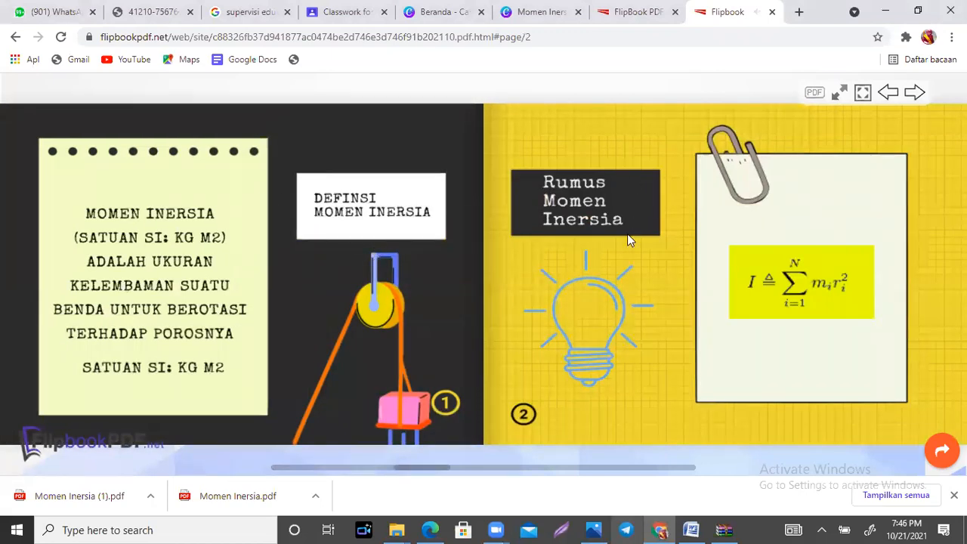
{"action": "left_click", "coordinate": [931, 429]}
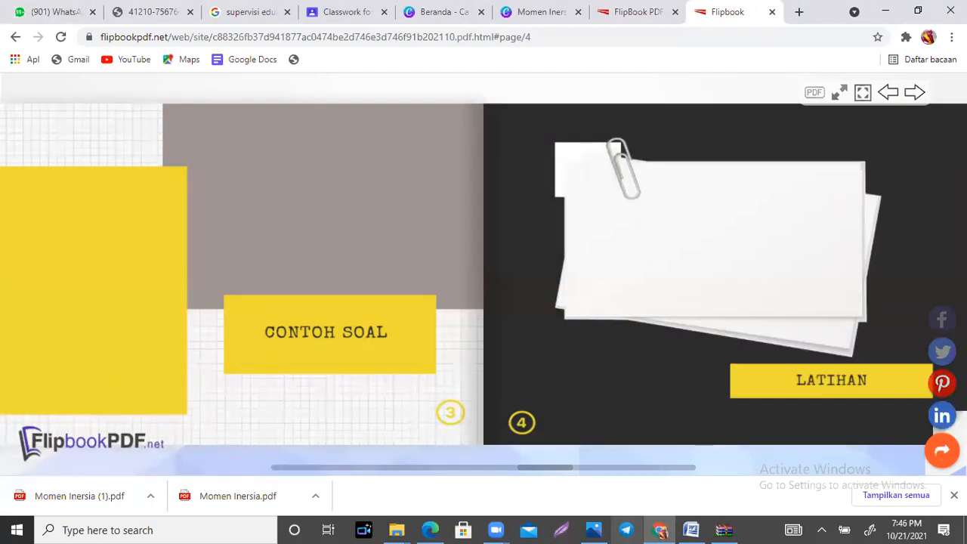
{"action": "left_click", "coordinate": [943, 425]}
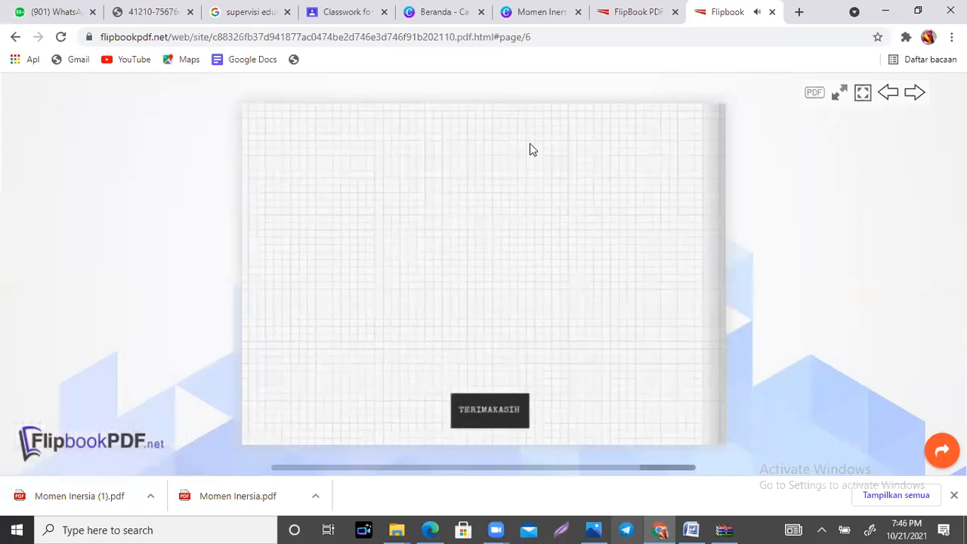
Step: Flip between the "TERIMAKASIH" page and the "CONTOH SOAL" and "LATIHAN" spread, zooming the closing page back out, and end on the spread
{"action": "left_click", "coordinate": [233, 278]}
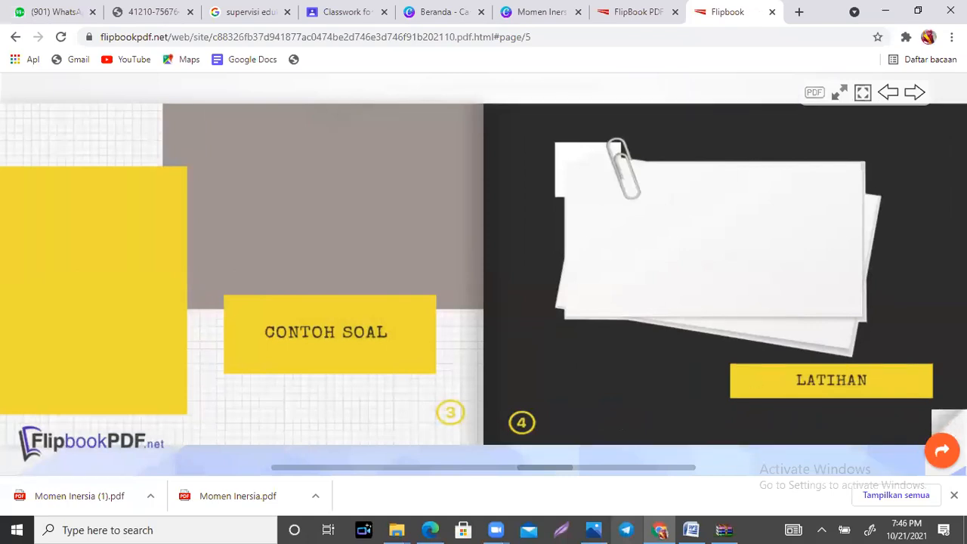
{"action": "left_click", "coordinate": [953, 431]}
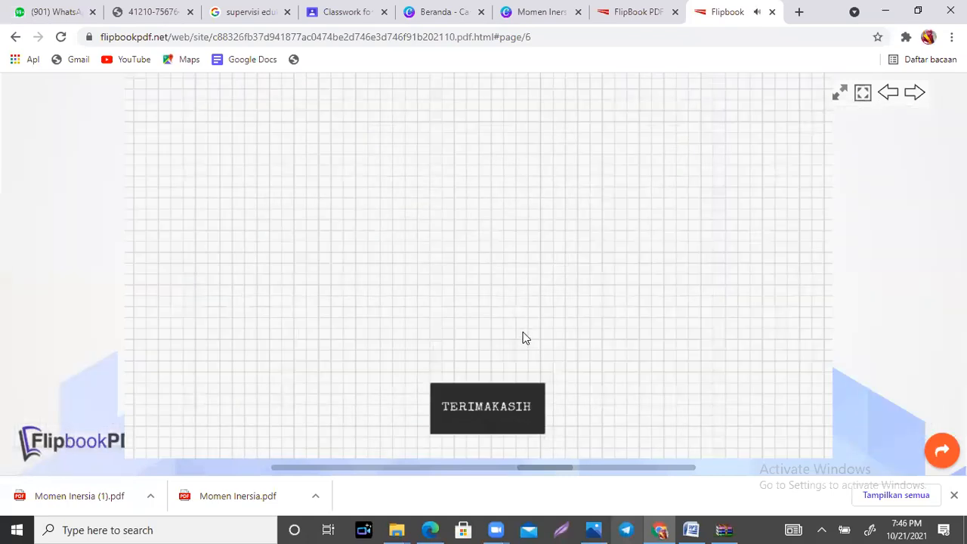
{"action": "left_click", "coordinate": [526, 337]}
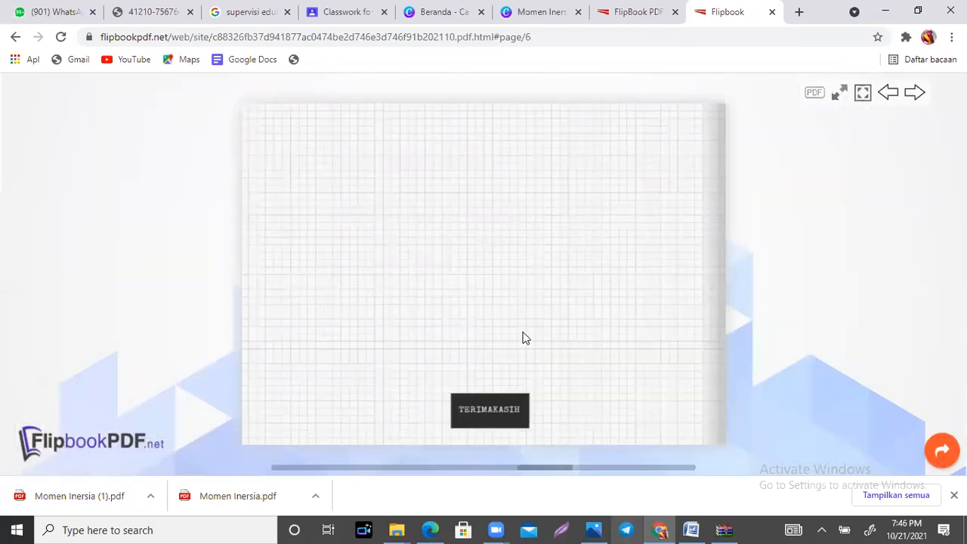
{"action": "left_click", "coordinate": [235, 277]}
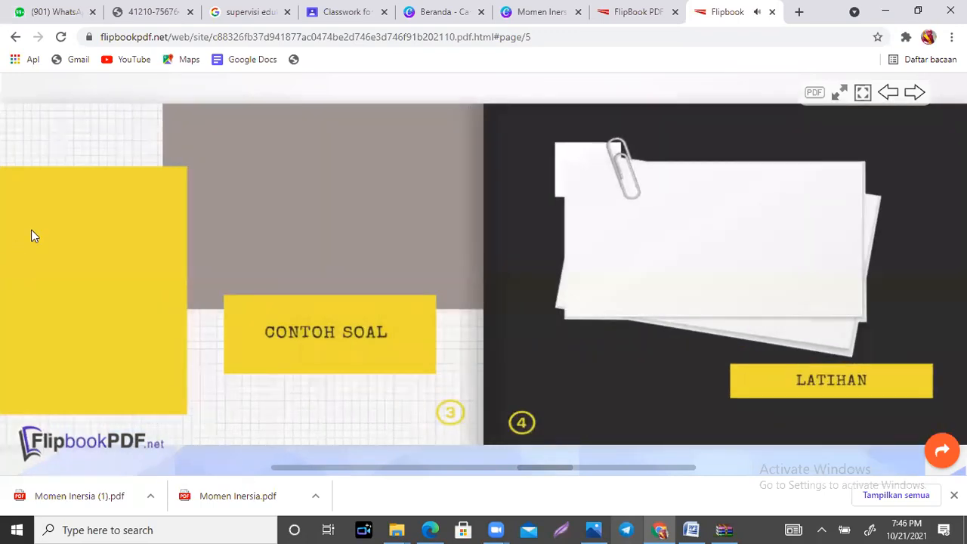
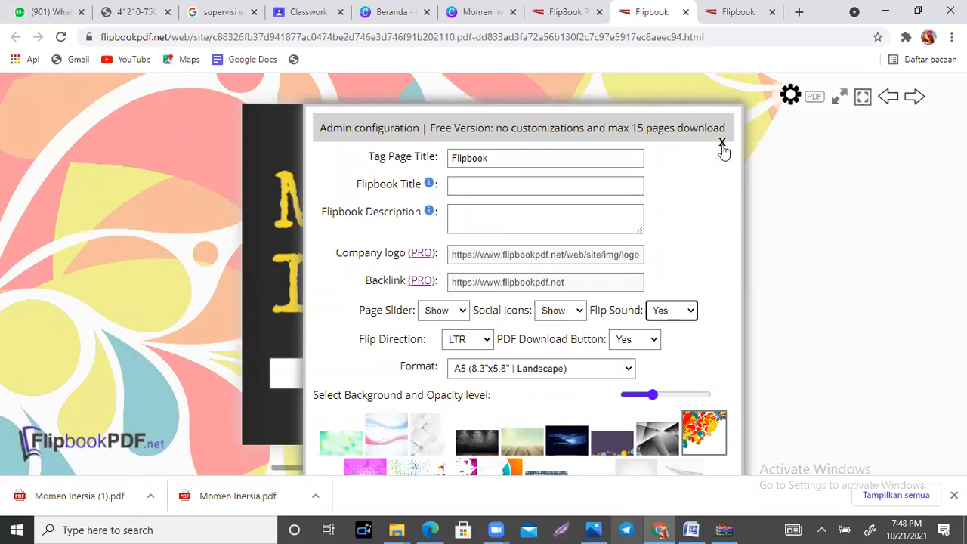
Step: Close the flipbook's admin configuration, then switch to the Canva home page and create a blank "Kiriman Instagram" design
{"action": "left_click", "coordinate": [722, 144]}
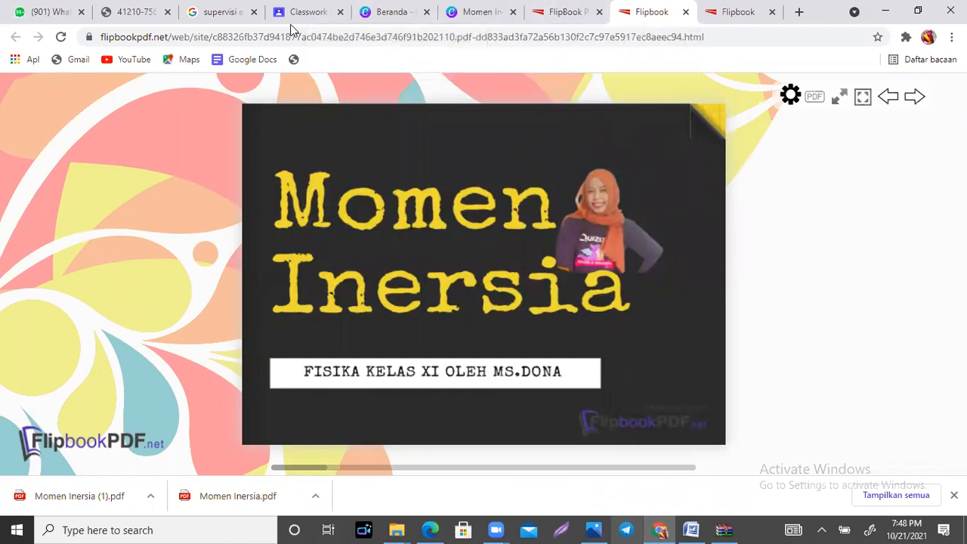
{"action": "left_click", "coordinate": [400, 12]}
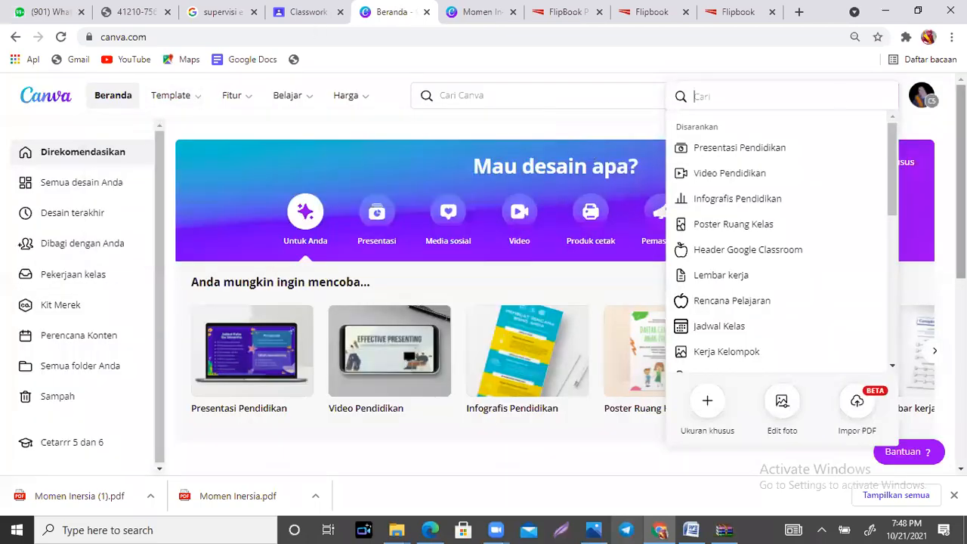
{"action": "left_click", "coordinate": [912, 123]}
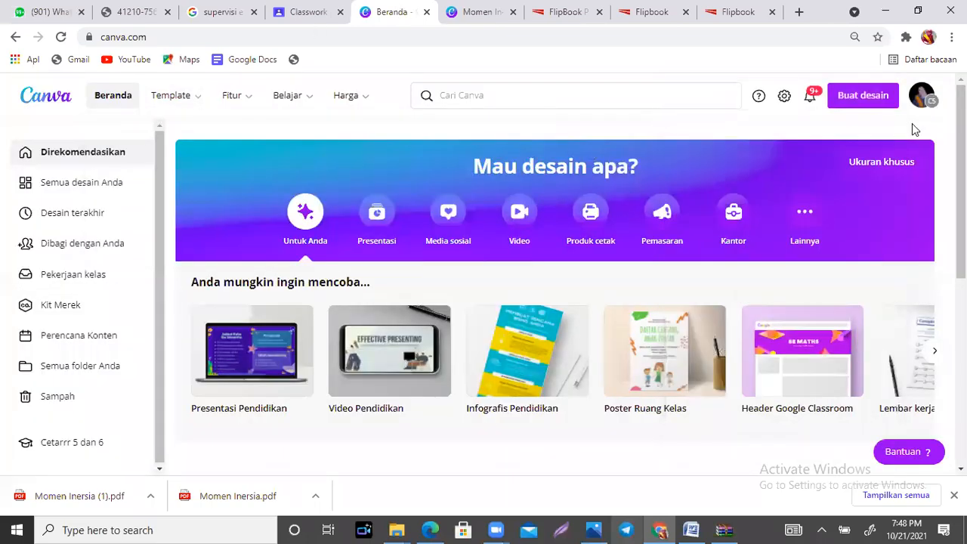
{"action": "left_click", "coordinate": [877, 100]}
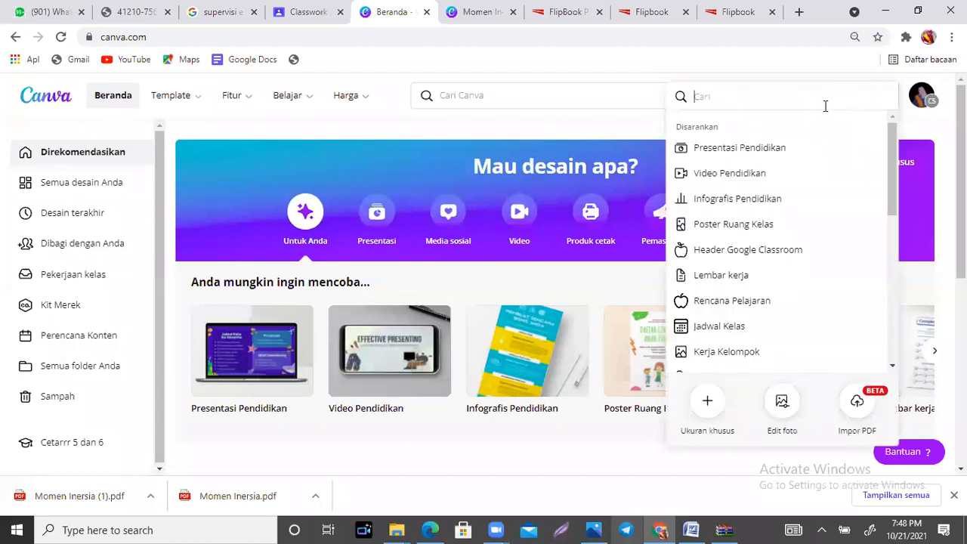
{"action": "type", "text": "ki"}
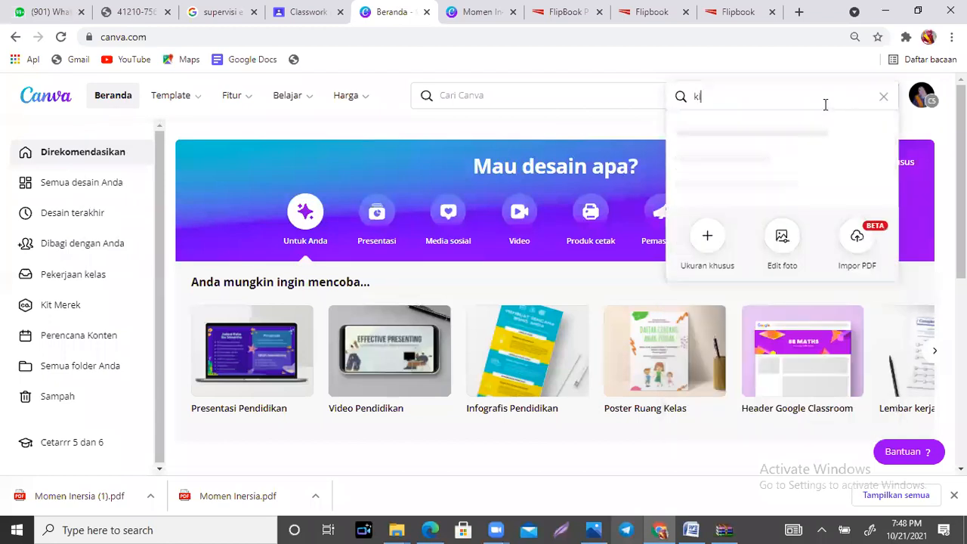
{"action": "type", "text": "riman"}
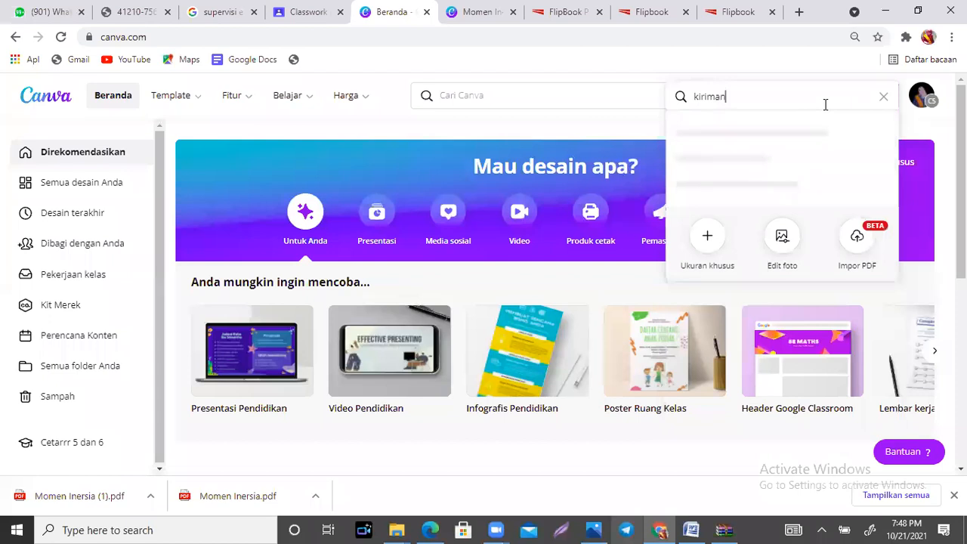
{"action": "type", "text": " instagram"}
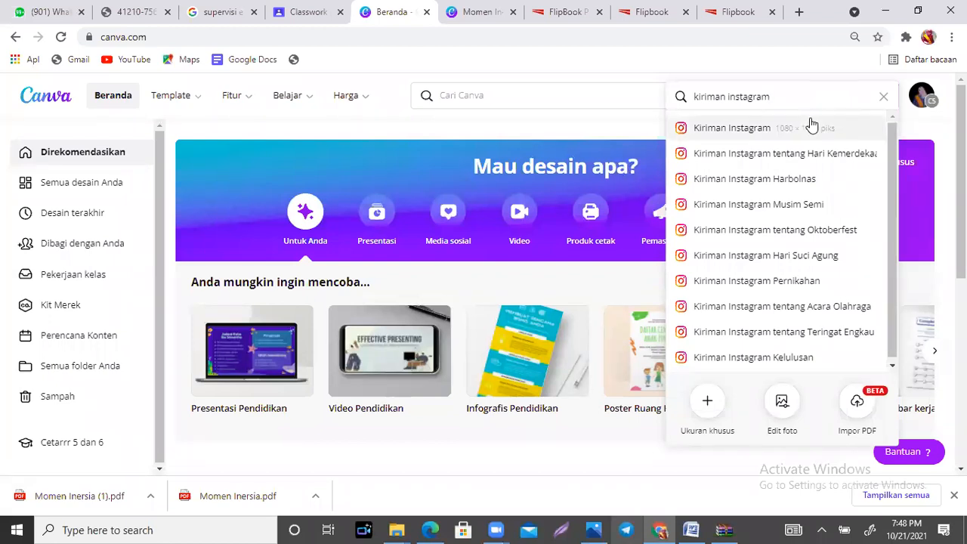
{"action": "left_click", "coordinate": [806, 126]}
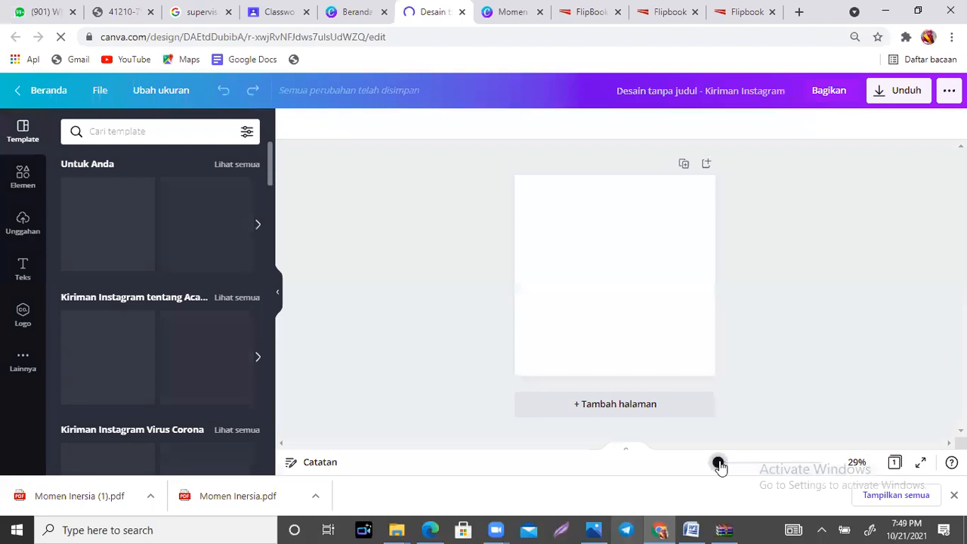
Step: Search the design templates for "ruang tamu"
{"action": "left_click_drag", "start_coordinate": [719, 463], "coordinate": [720, 466]}
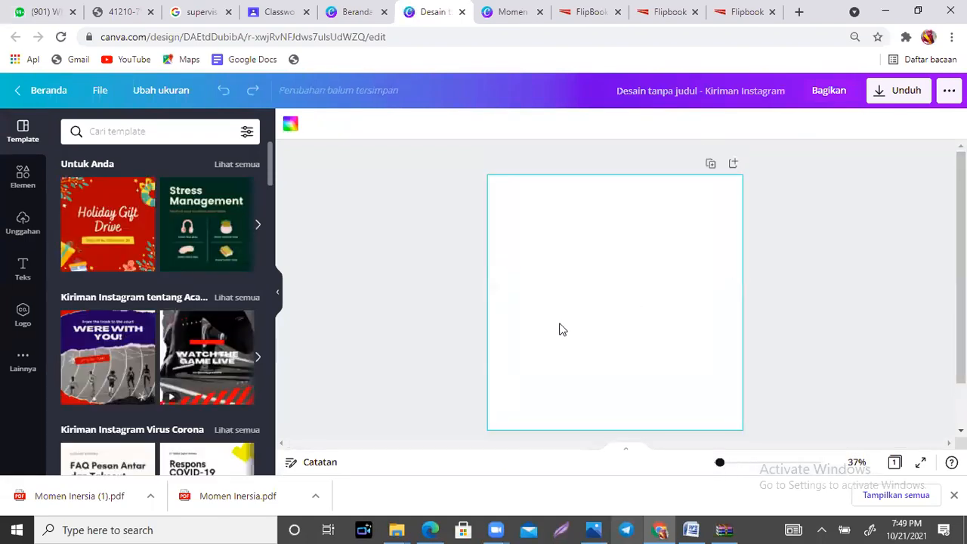
{"action": "left_click", "coordinate": [110, 137]}
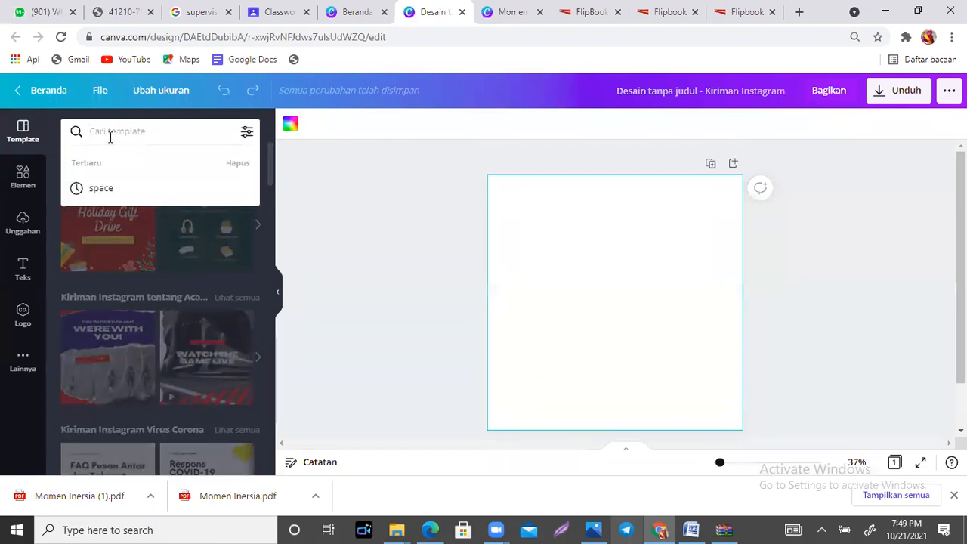
{"action": "type", "text": "r"}
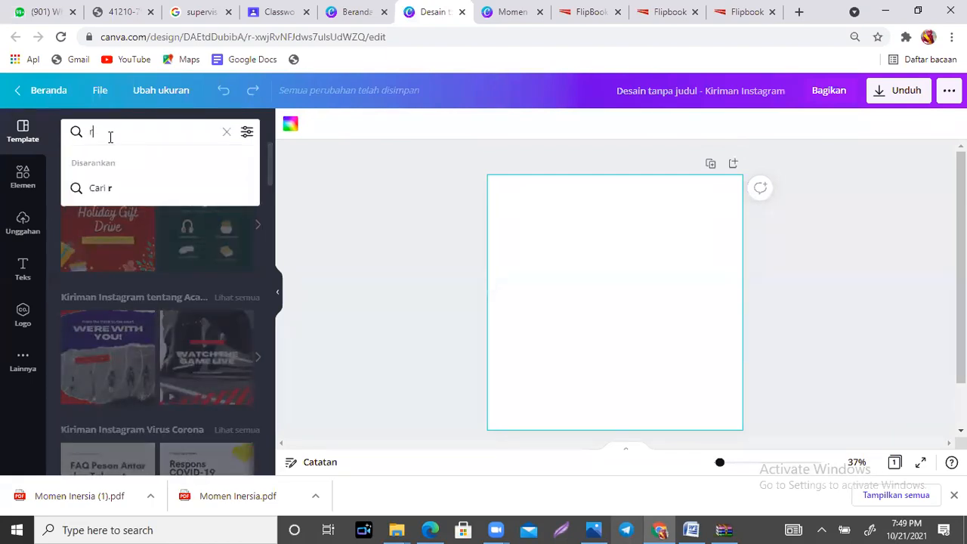
{"action": "type", "text": "uang tamu"}
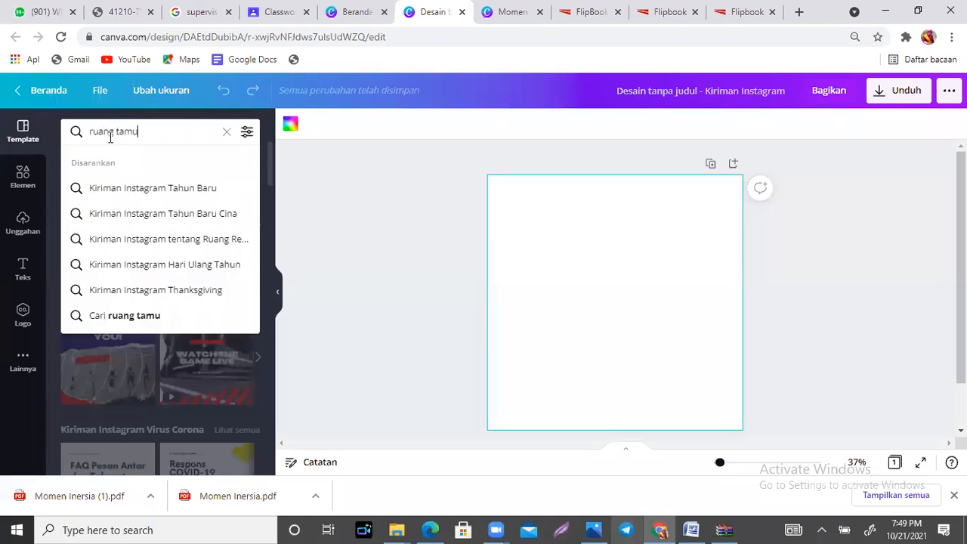
{"action": "key", "text": "Return"}
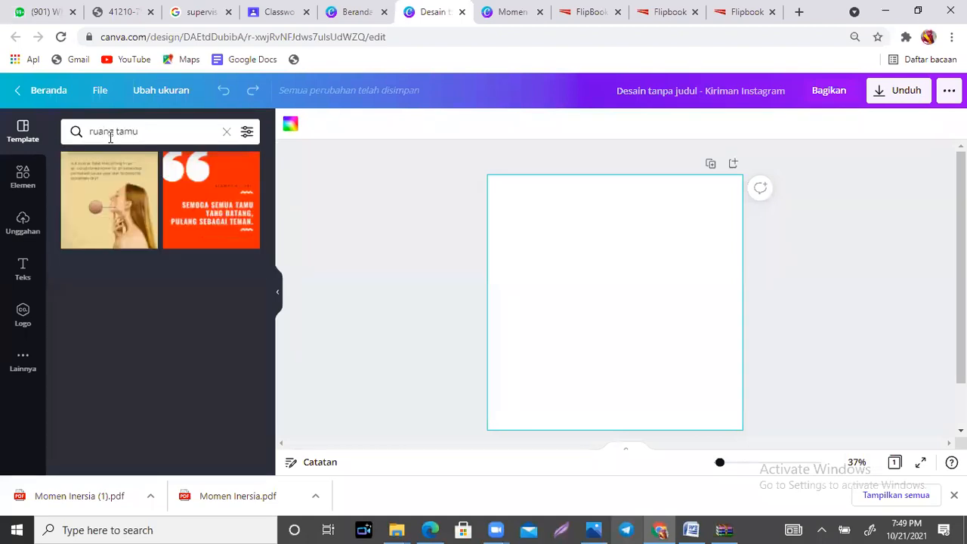
Step: Search the elements for "ruang tamu" and browse only the graphics
{"action": "left_click", "coordinate": [31, 180]}
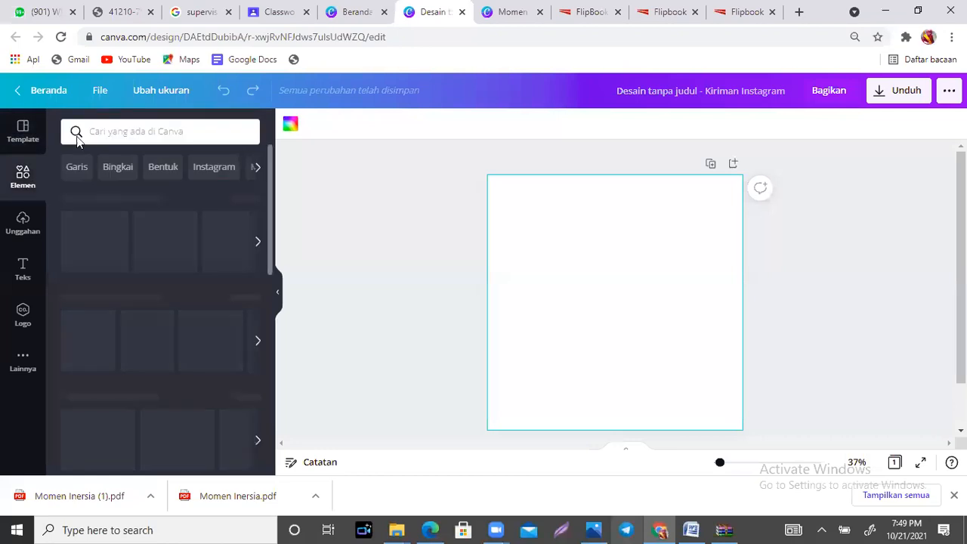
{"action": "left_click", "coordinate": [177, 132]}
{"action": "type", "text": "ruan"}
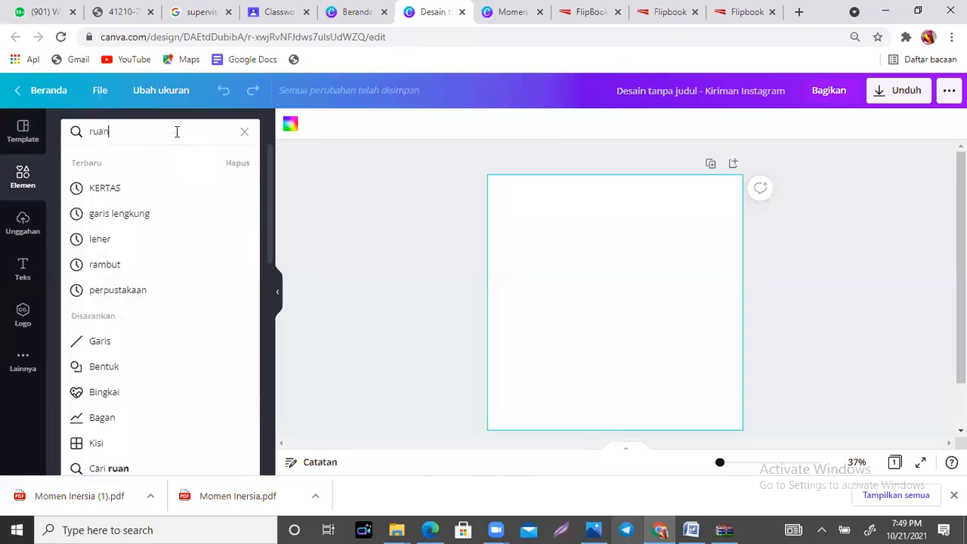
{"action": "type", "text": "g tamu"}
{"action": "key", "text": "Return"}
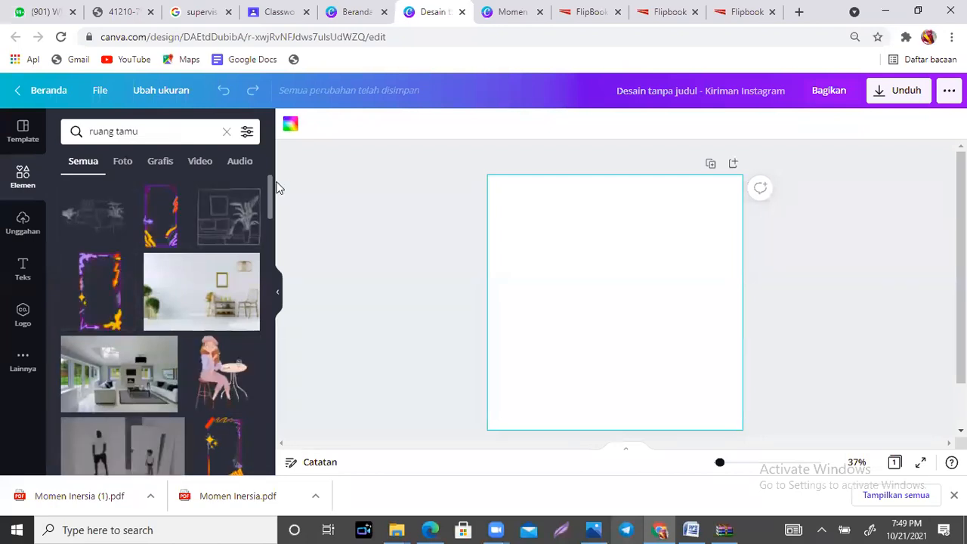
{"action": "left_click", "coordinate": [161, 163]}
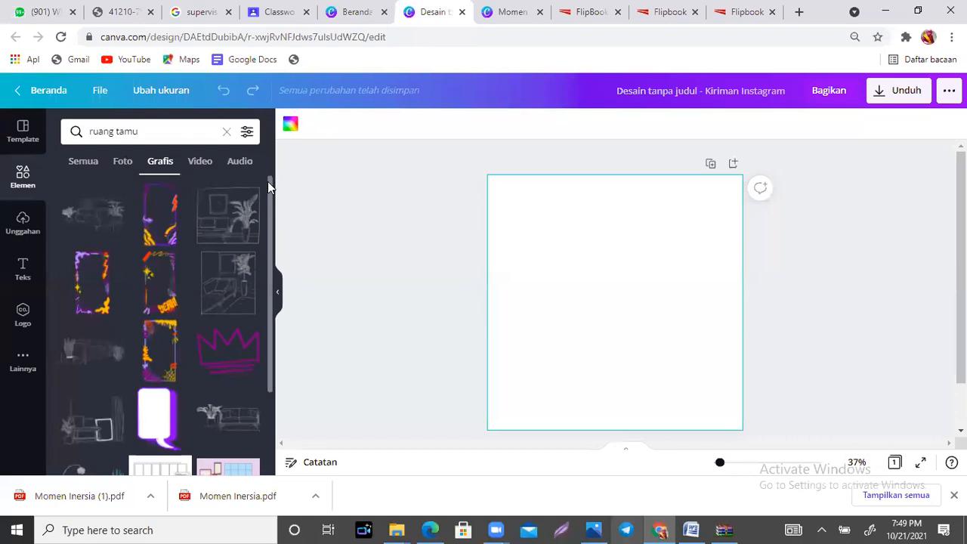
{"action": "scroll", "coordinate": [268, 181], "scroll_direction": "down", "scroll_amount": 1}
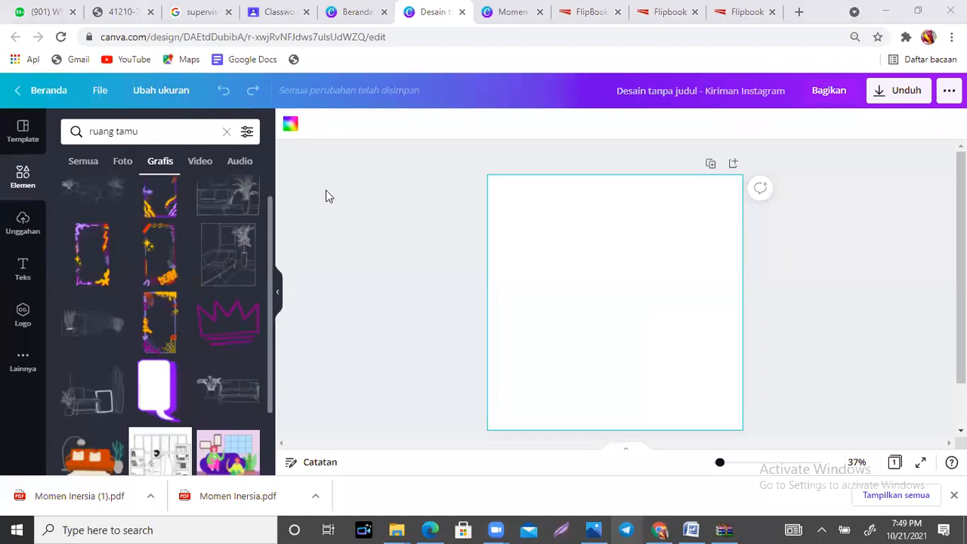
{"action": "left_click_drag", "start_coordinate": [272, 195], "coordinate": [275, 306]}
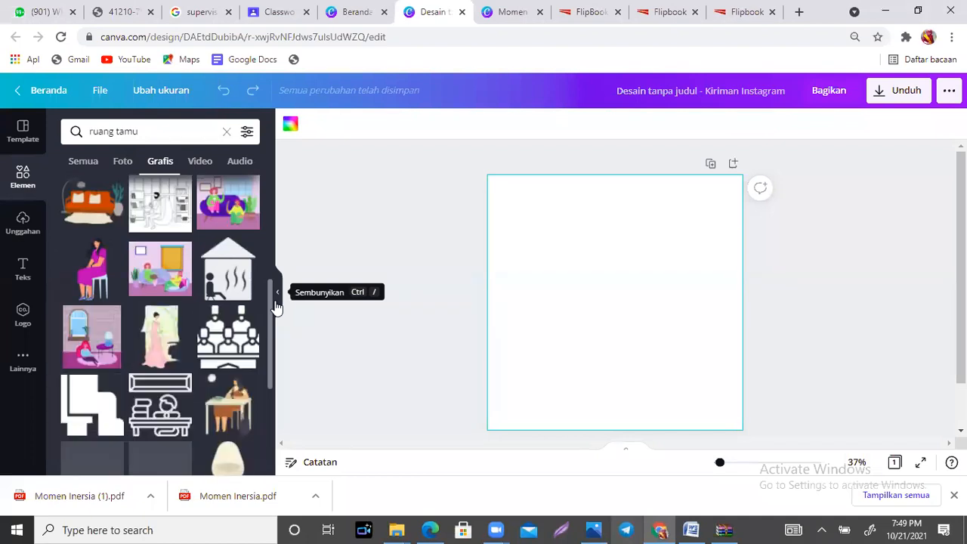
Step: Add the brick-wall room illustration with the pink-haired woman and enlarge it from the page's upper-left corner to cover the whole page
{"action": "left_click", "coordinate": [76, 340]}
{"action": "left_click_drag", "start_coordinate": [615, 311], "coordinate": [542, 236]}
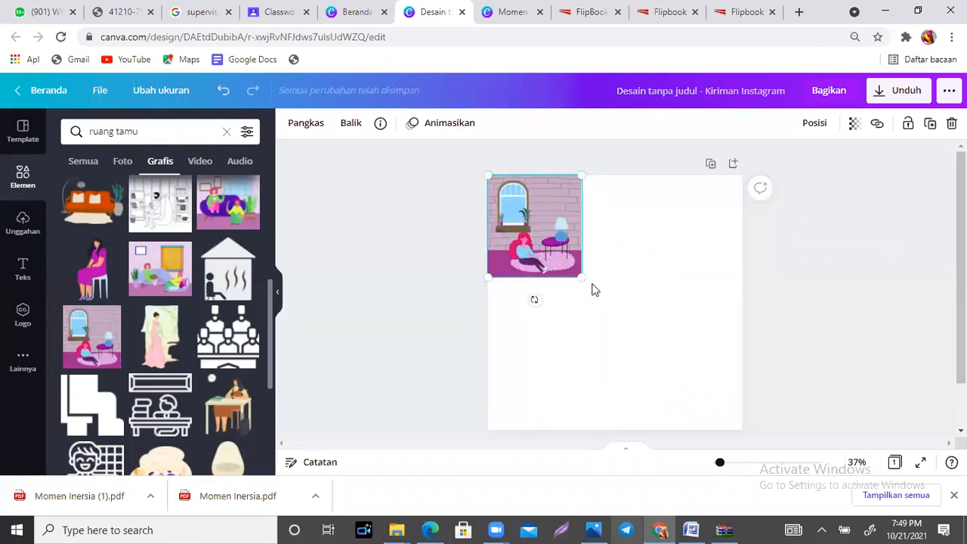
{"action": "left_click_drag", "start_coordinate": [581, 277], "coordinate": [779, 414]}
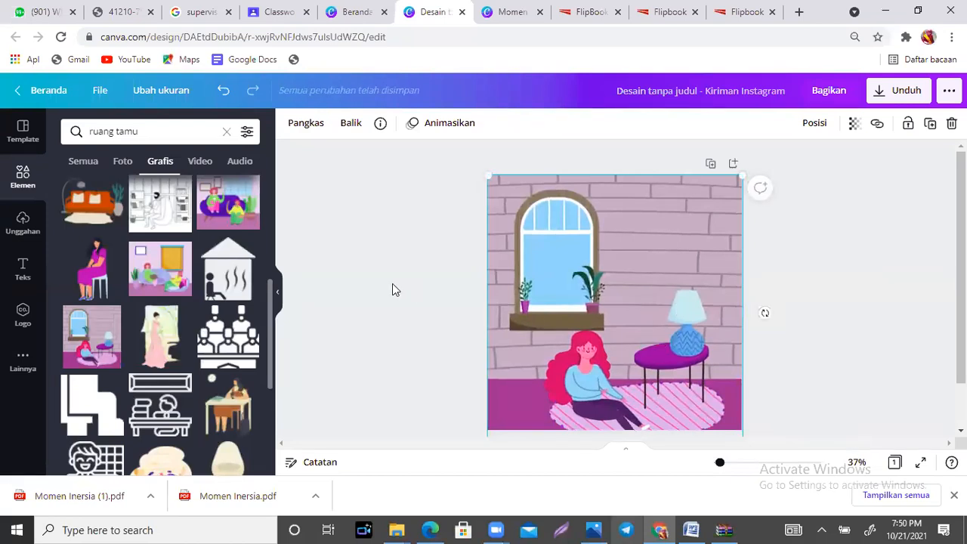
Step: Add the uploaded picture of the two women in black and red to the page and remove its background
{"action": "left_click", "coordinate": [22, 220]}
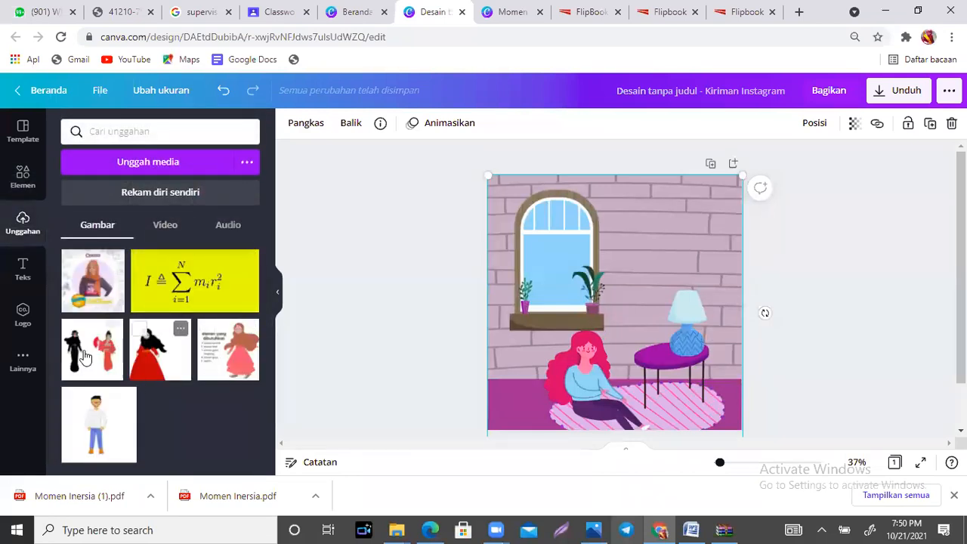
{"action": "left_click", "coordinate": [80, 355]}
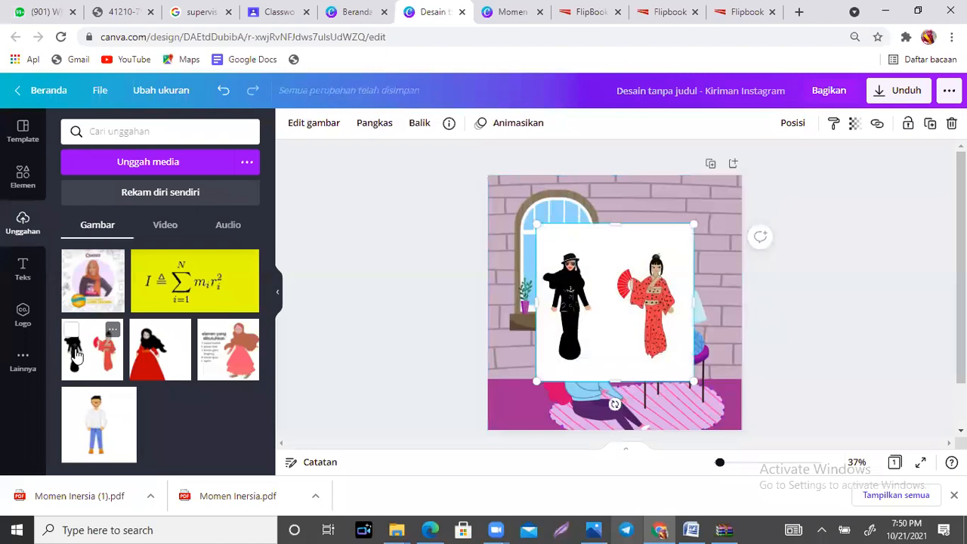
{"action": "left_click", "coordinate": [312, 132]}
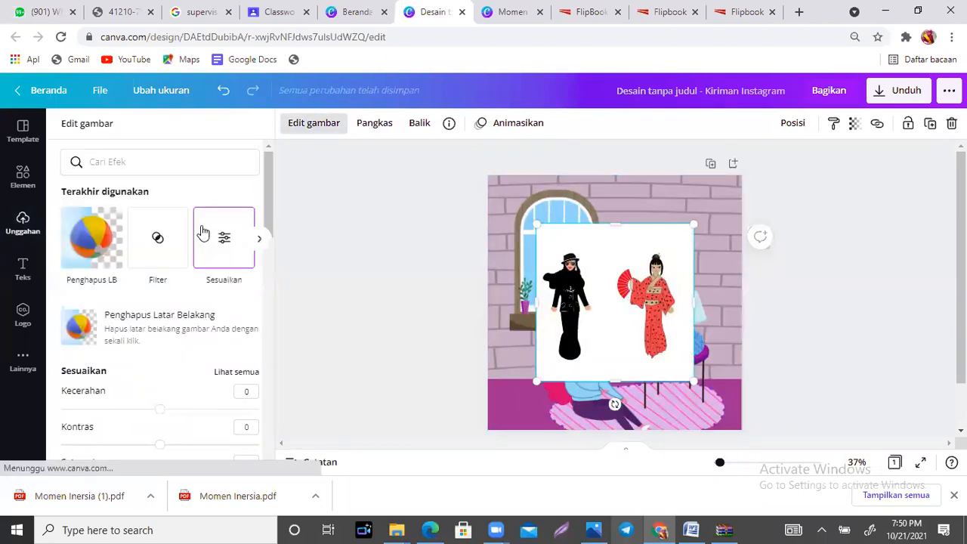
{"action": "left_click", "coordinate": [87, 261]}
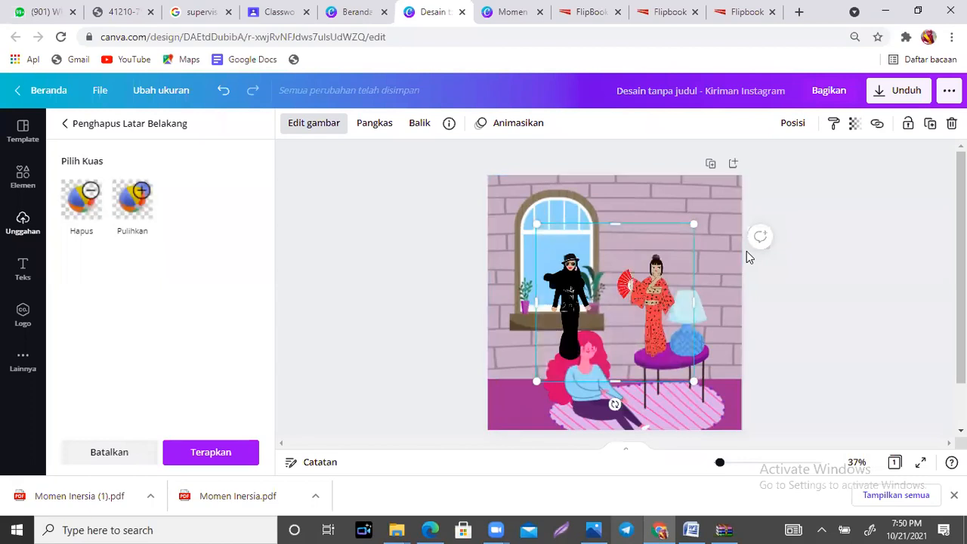
Step: Crop the woman in black out of the uploaded picture and delete the room illustration behind it
{"action": "left_click_drag", "start_coordinate": [546, 300], "coordinate": [608, 302]}
{"action": "left_click", "coordinate": [725, 283]}
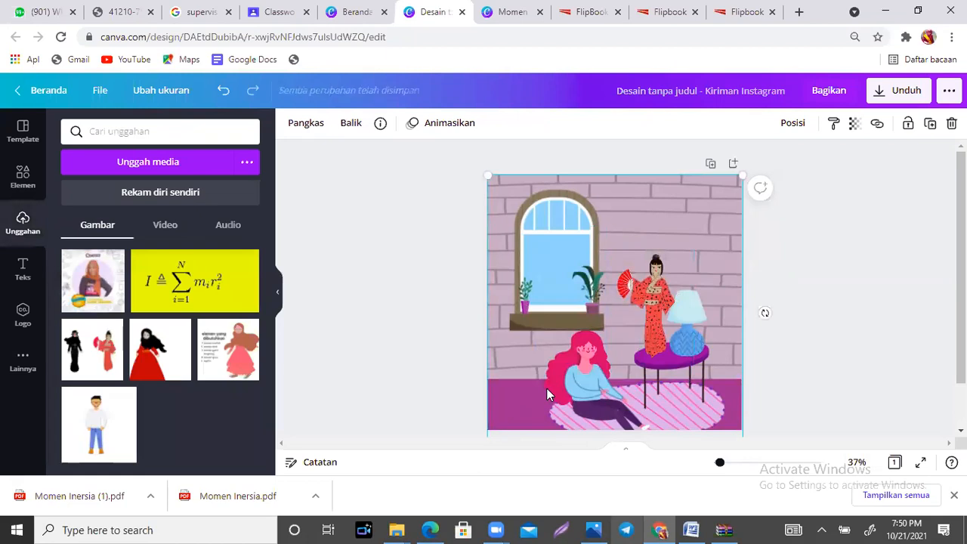
{"action": "key", "text": "Delete"}
Step: Enlarge the picture of the woman in the red kimono and place it in the page's lower-right area
{"action": "left_click", "coordinate": [665, 305]}
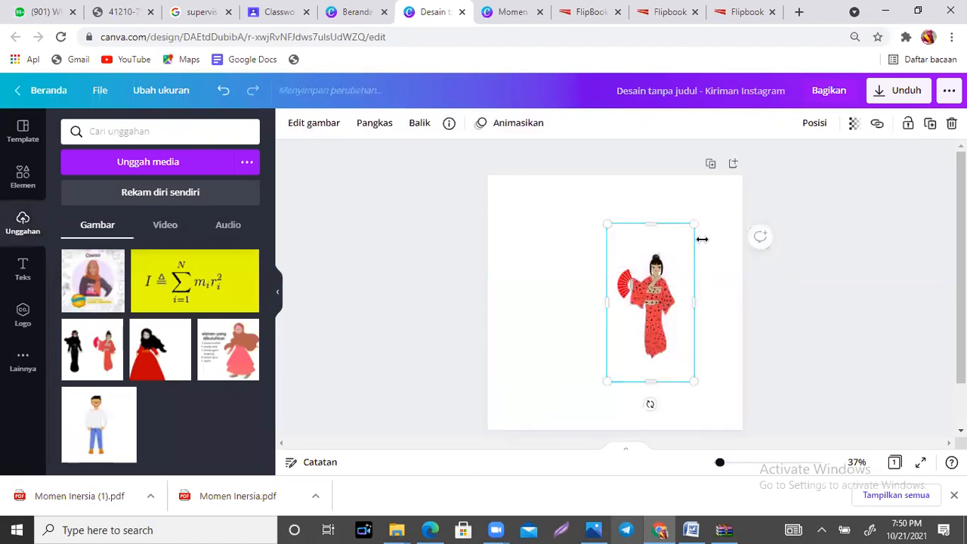
{"action": "left_click_drag", "start_coordinate": [729, 211], "coordinate": [755, 172]}
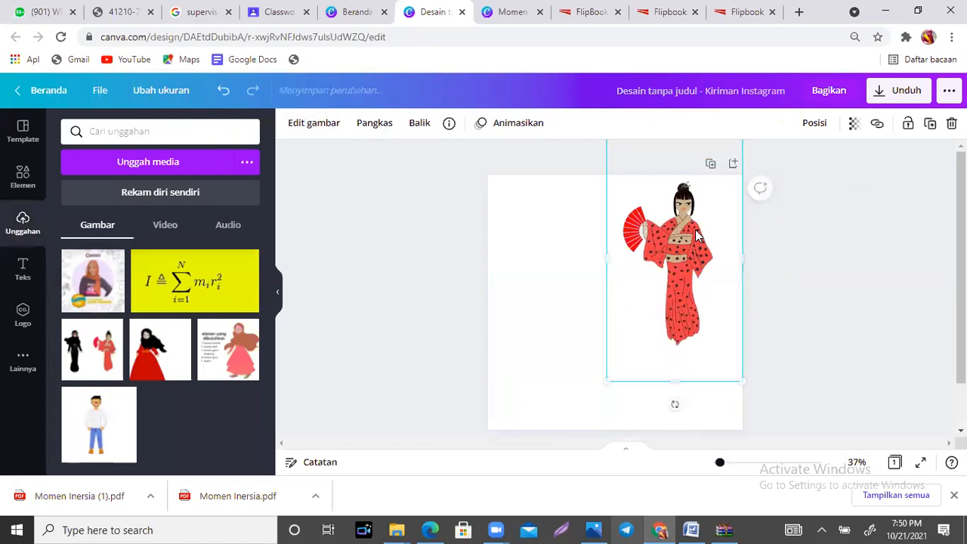
{"action": "left_click_drag", "start_coordinate": [693, 256], "coordinate": [699, 326]}
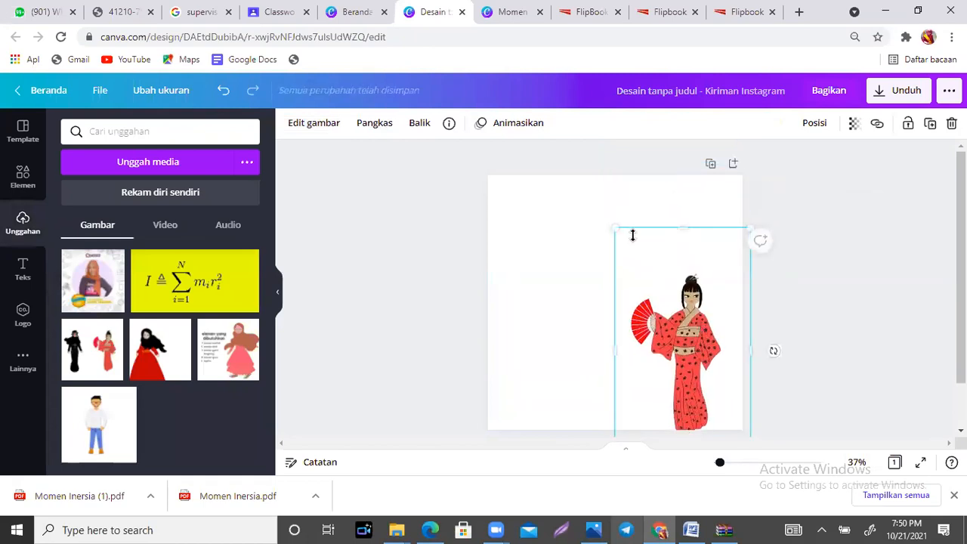
{"action": "left_click_drag", "start_coordinate": [584, 213], "coordinate": [568, 187]}
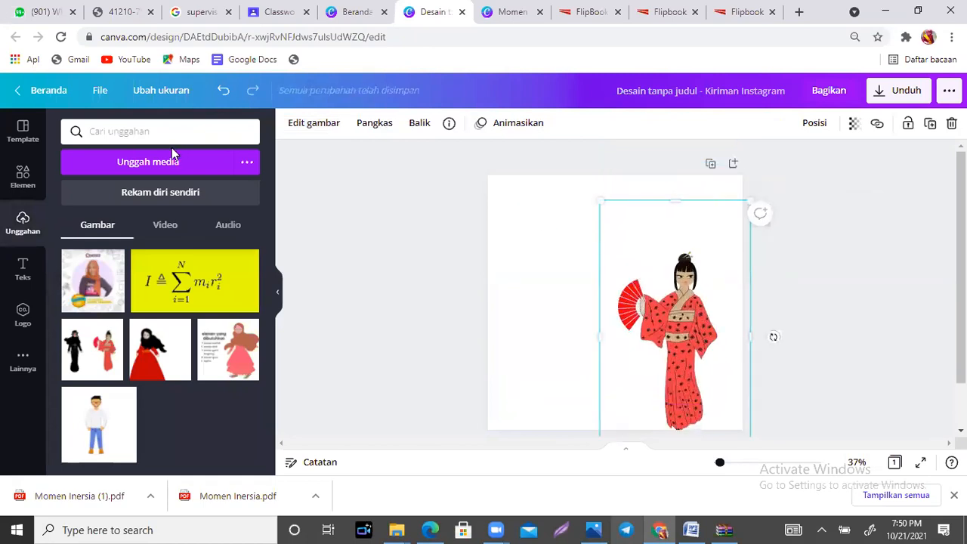
Step: Look through the "ruang tamu" graphics and search the graphic elements for "lemari buku"
{"action": "left_click", "coordinate": [29, 182]}
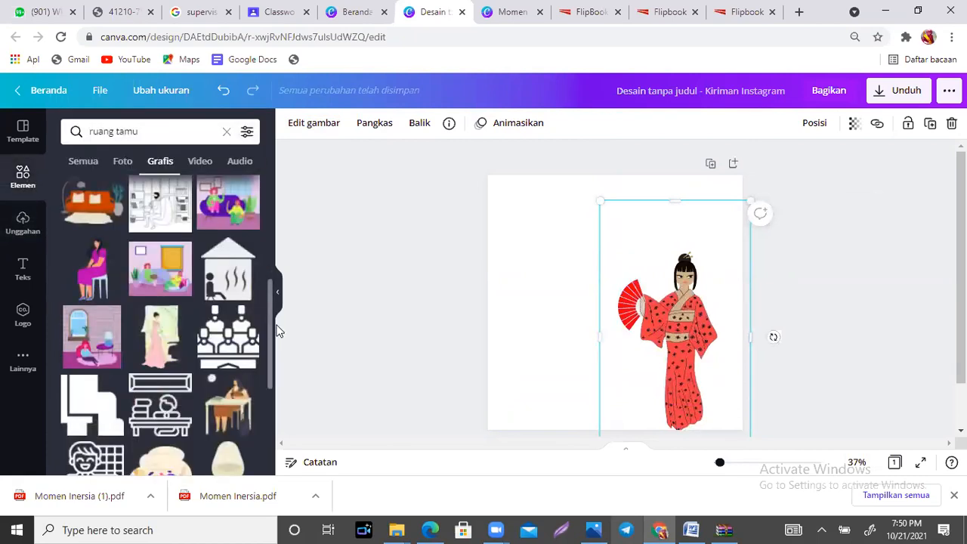
{"action": "scroll", "coordinate": [270, 348], "scroll_direction": "down", "scroll_amount": 3}
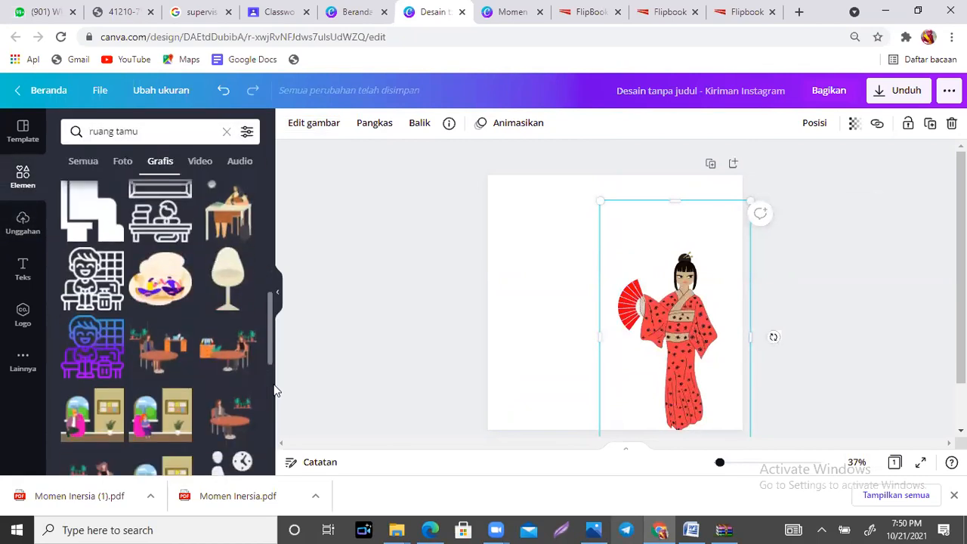
{"action": "scroll", "coordinate": [276, 391], "scroll_direction": "down", "scroll_amount": 2}
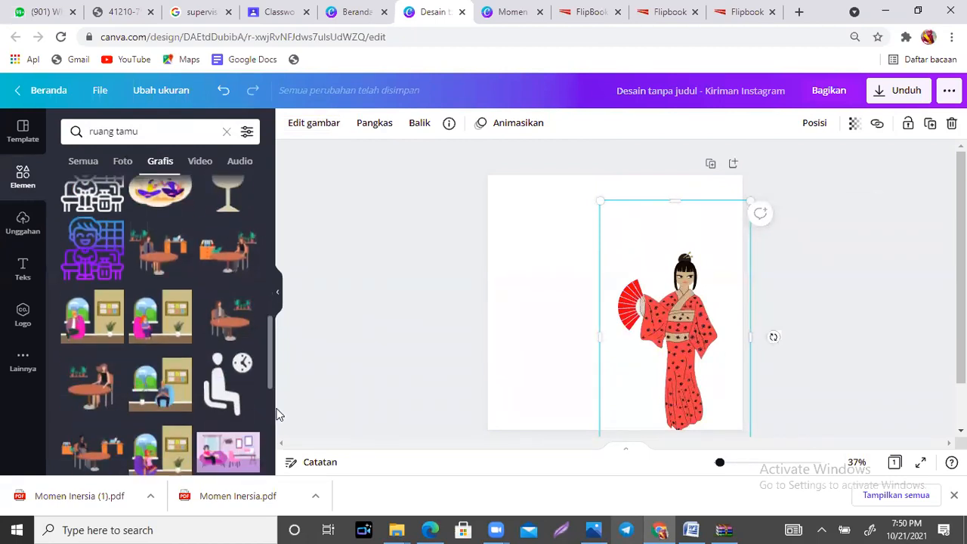
{"action": "scroll", "coordinate": [277, 414], "scroll_direction": "down", "scroll_amount": 3}
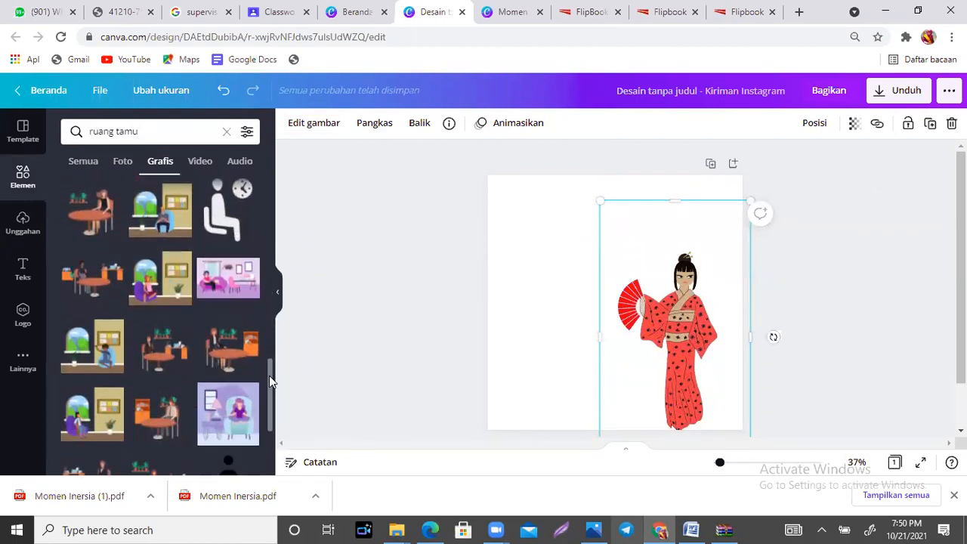
{"action": "scroll", "coordinate": [268, 375], "scroll_direction": "down", "scroll_amount": 3}
{"action": "scroll", "coordinate": [270, 376], "scroll_direction": "down", "scroll_amount": 3}
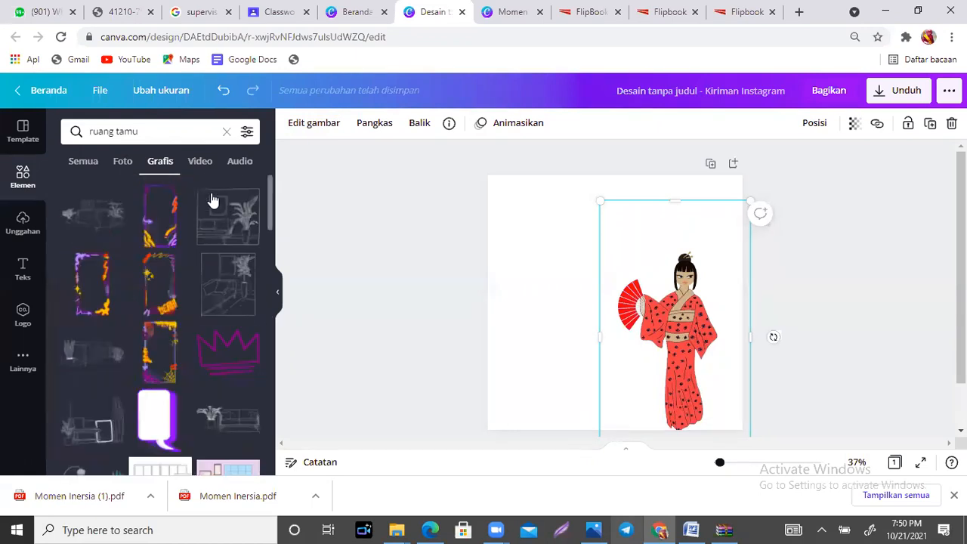
{"action": "left_click", "coordinate": [138, 131]}
{"action": "type", "text": "lemari"}
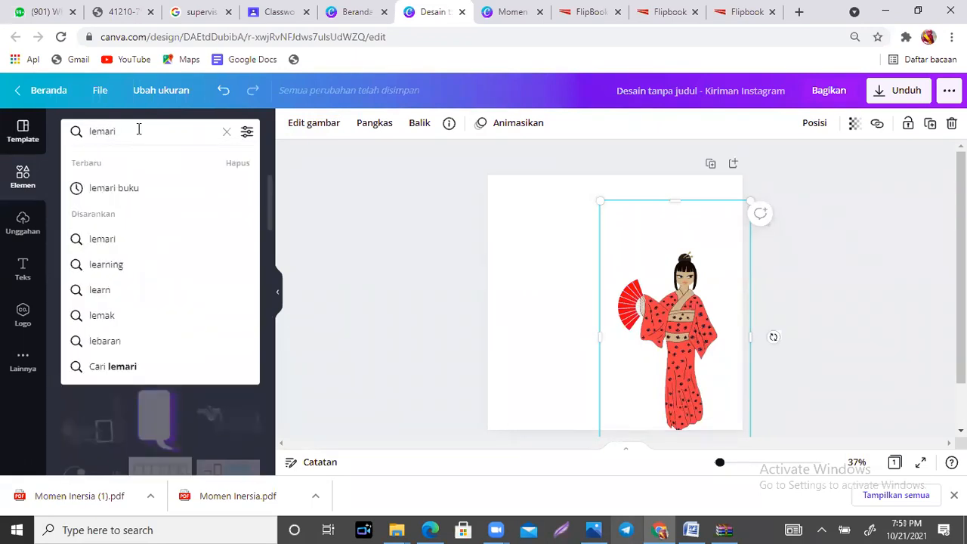
{"action": "left_click", "coordinate": [106, 187]}
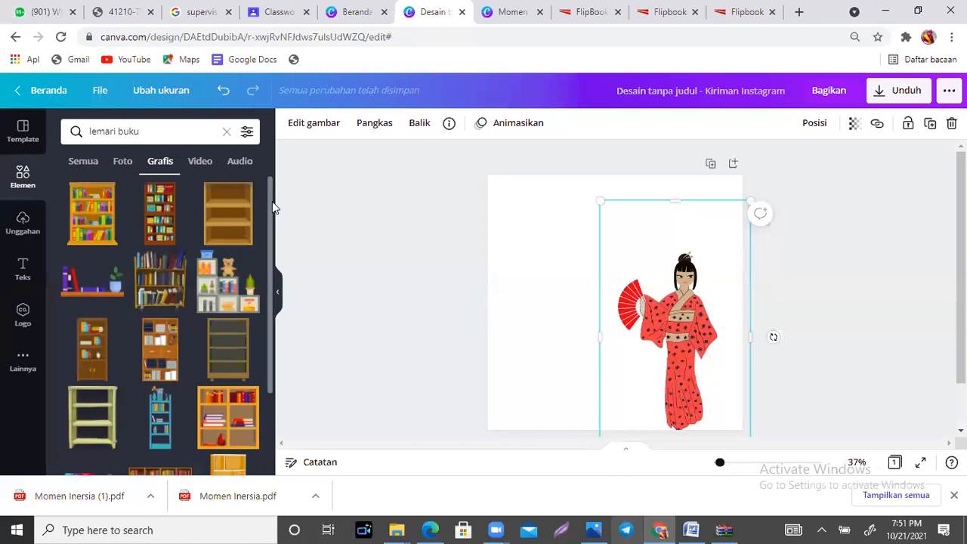
Step: Add the wide four-shelf bookcase full of books, enlarge it to nearly the page's width and send it behind the woman in the kimono
{"action": "left_click_drag", "start_coordinate": [269, 218], "coordinate": [277, 329]}
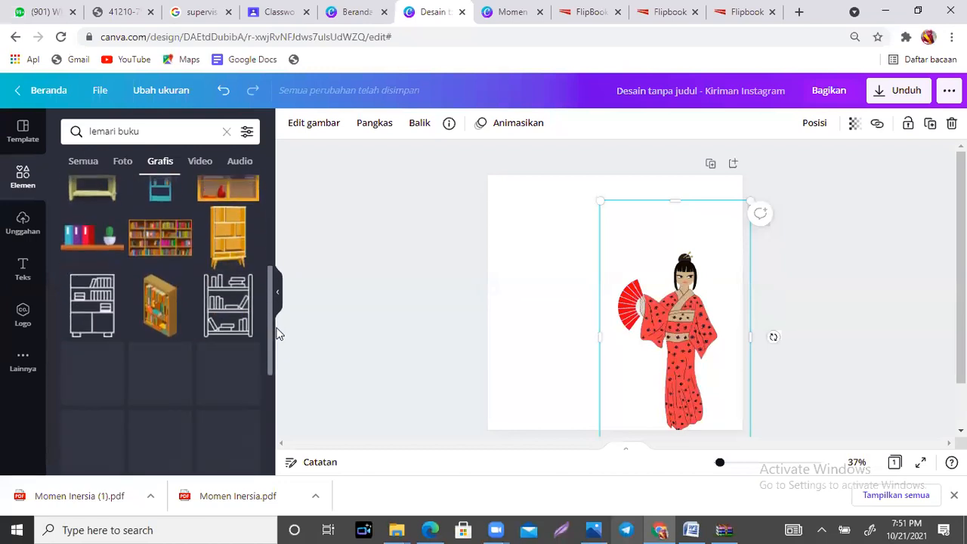
{"action": "left_click", "coordinate": [157, 223]}
{"action": "left_click_drag", "start_coordinate": [539, 260], "coordinate": [441, 211]}
{"action": "left_click_drag", "start_coordinate": [581, 283], "coordinate": [618, 321]}
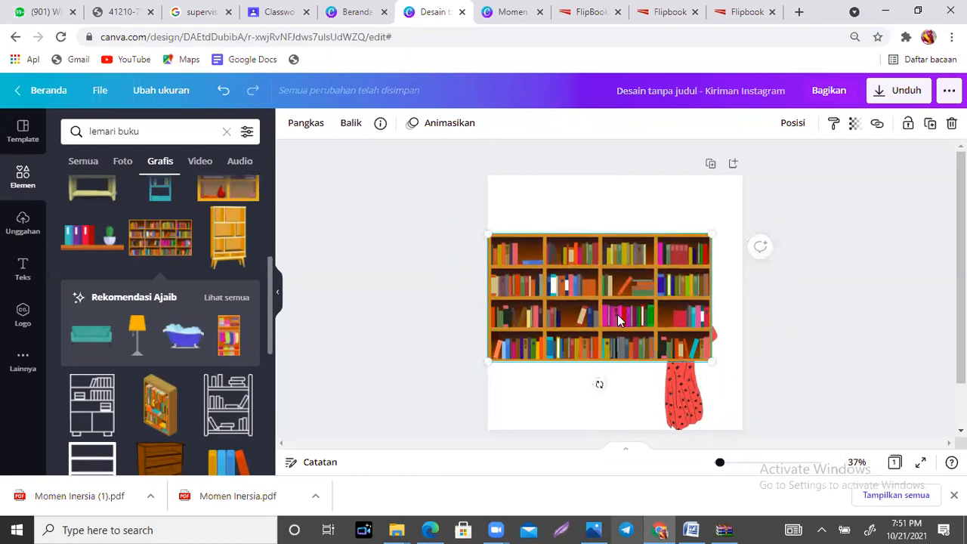
{"action": "key", "text": "ctrl+["}
Step: Move the woman in the red kimono to the page's lower-right corner and shift the bookcase slightly down and to the right
{"action": "left_click_drag", "start_coordinate": [683, 342], "coordinate": [711, 360]}
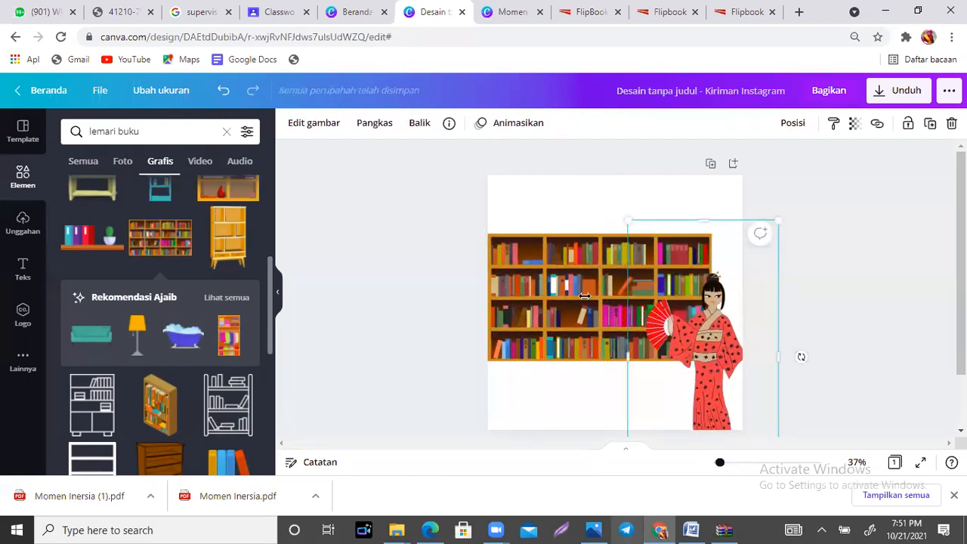
{"action": "left_click", "coordinate": [555, 289]}
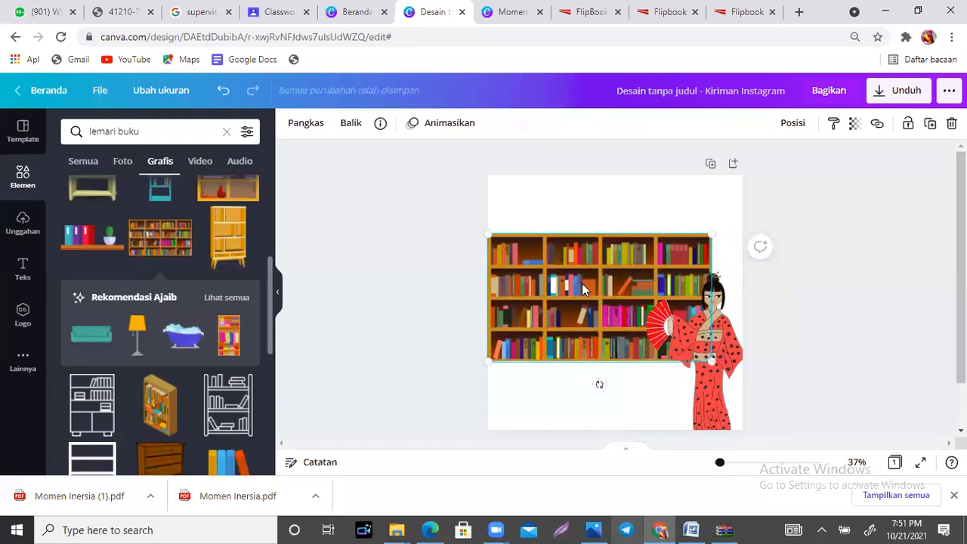
{"action": "mouse_move", "coordinate": [555, 289]}
{"action": "left_mouse_down"}
{"action": "mouse_move", "coordinate": [575, 270]}
{"action": "mouse_move", "coordinate": [564, 284]}
{"action": "left_mouse_up"}
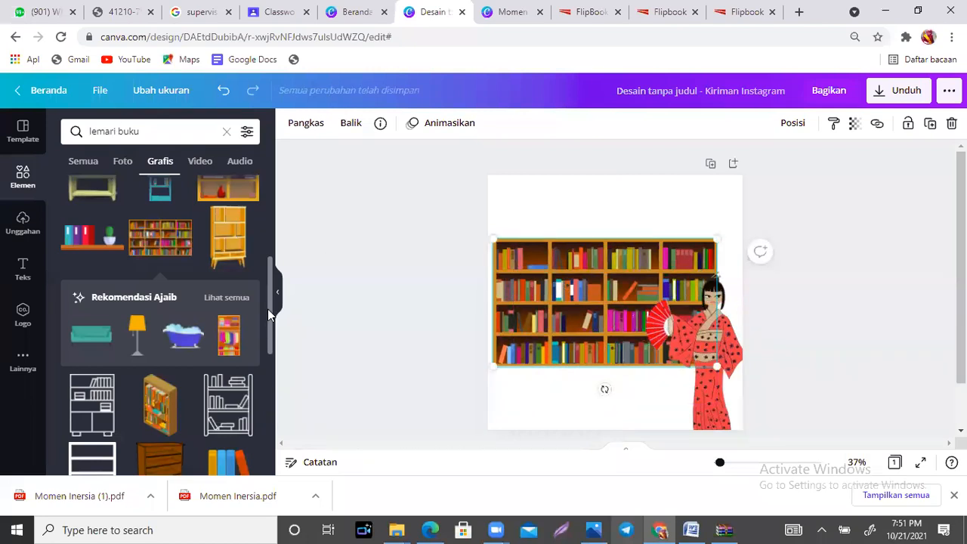
Step: Add the recommended yellow floor lamp in the page's lower-left corner and the teal sofa between the lamp and the woman
{"action": "scroll", "coordinate": [269, 316], "scroll_direction": "down", "scroll_amount": 1}
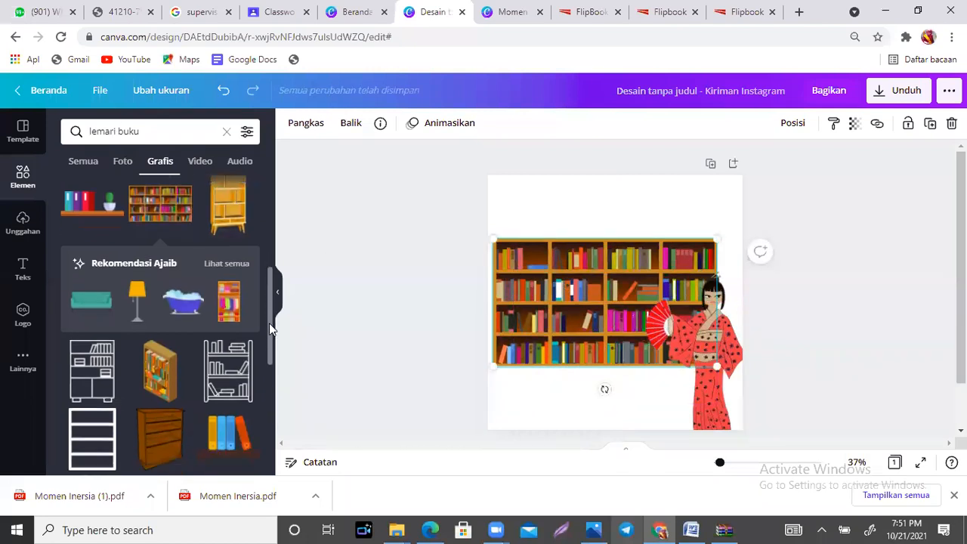
{"action": "left_click", "coordinate": [136, 286]}
{"action": "left_click_drag", "start_coordinate": [616, 297], "coordinate": [511, 368]}
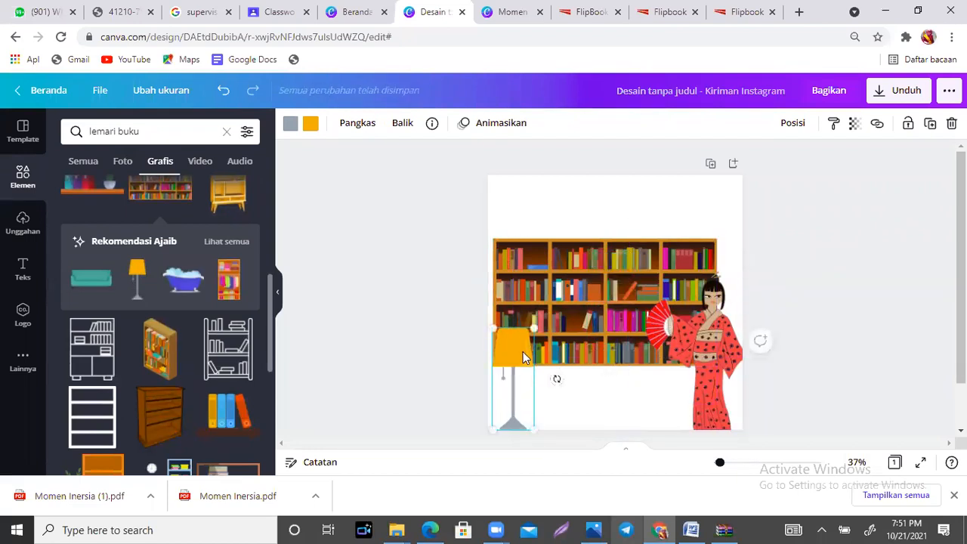
{"action": "left_click", "coordinate": [101, 286]}
{"action": "left_click_drag", "start_coordinate": [619, 297], "coordinate": [682, 430]}
{"action": "left_click", "coordinate": [757, 282]}
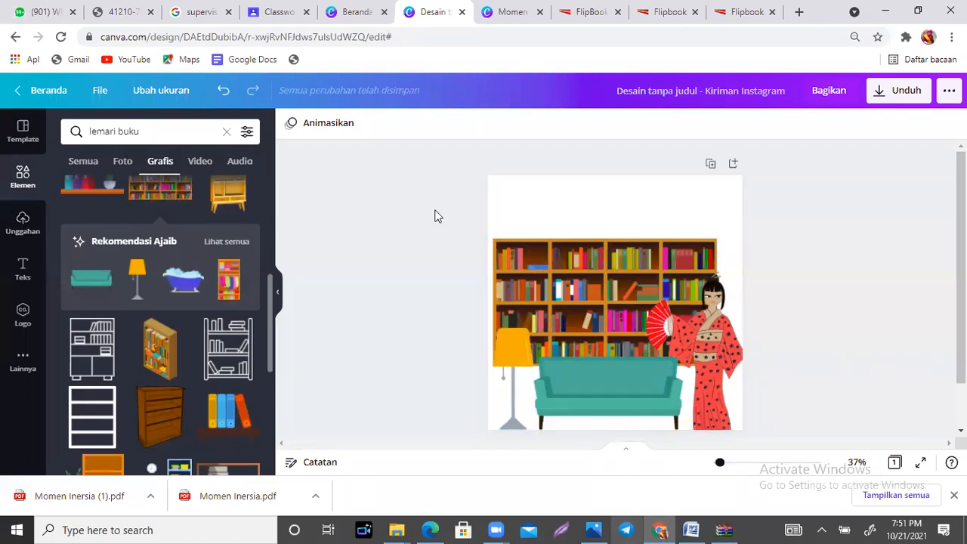
Step: Set the page background to the blue-grey document colour
{"action": "left_click", "coordinate": [625, 203]}
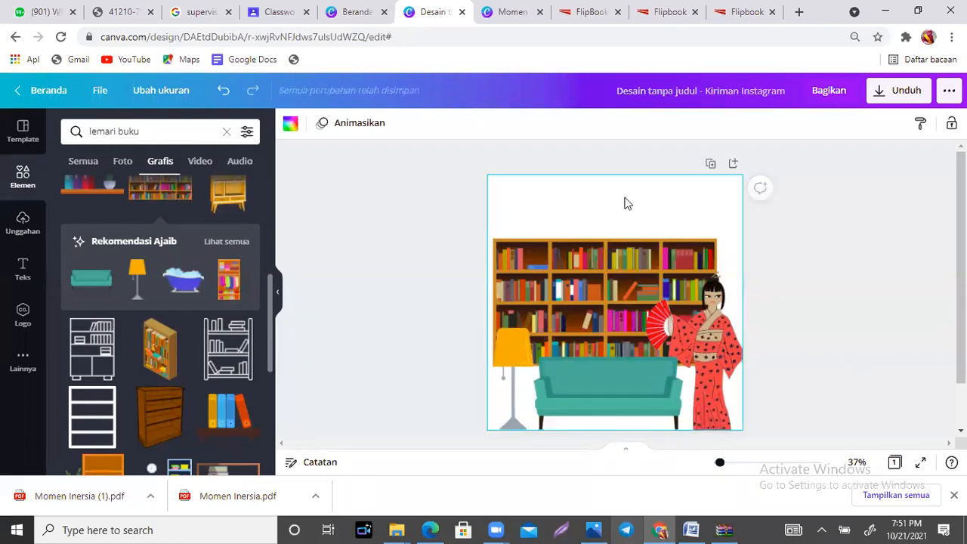
{"action": "left_click", "coordinate": [291, 125]}
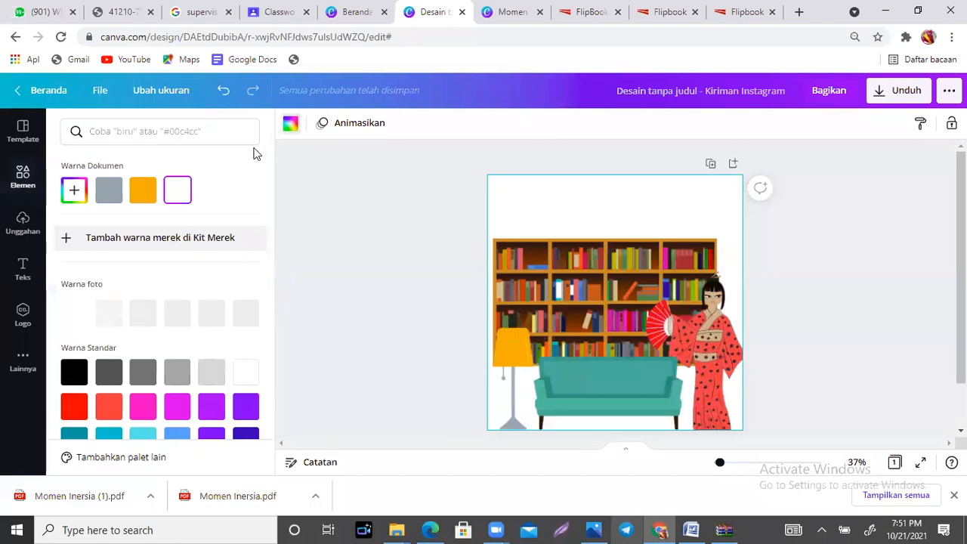
{"action": "left_click", "coordinate": [105, 195]}
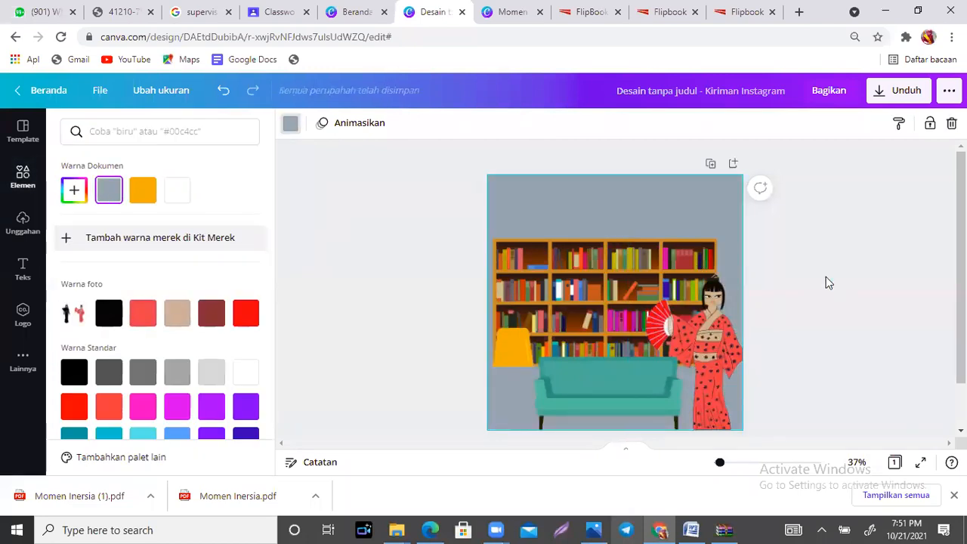
{"action": "left_click", "coordinate": [826, 278]}
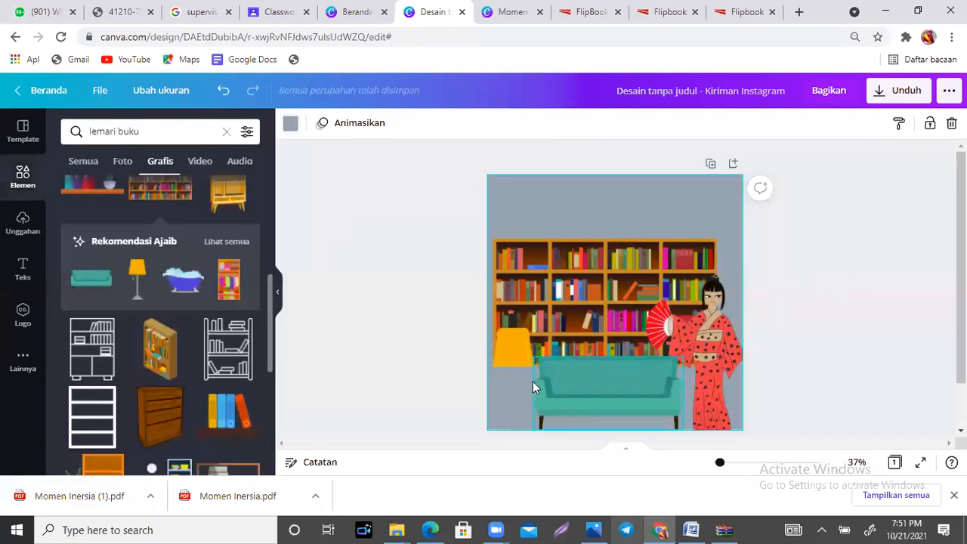
Step: Search the graphic elements for "lantai" and look through the floor graphics
{"action": "left_click", "coordinate": [159, 130]}
{"action": "type", "text": "lantai"}
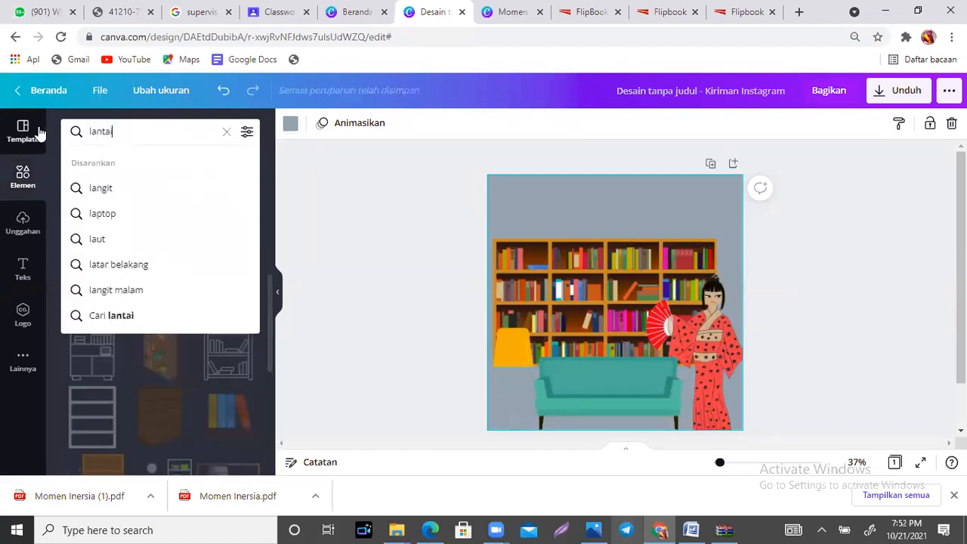
{"action": "key", "text": "Return"}
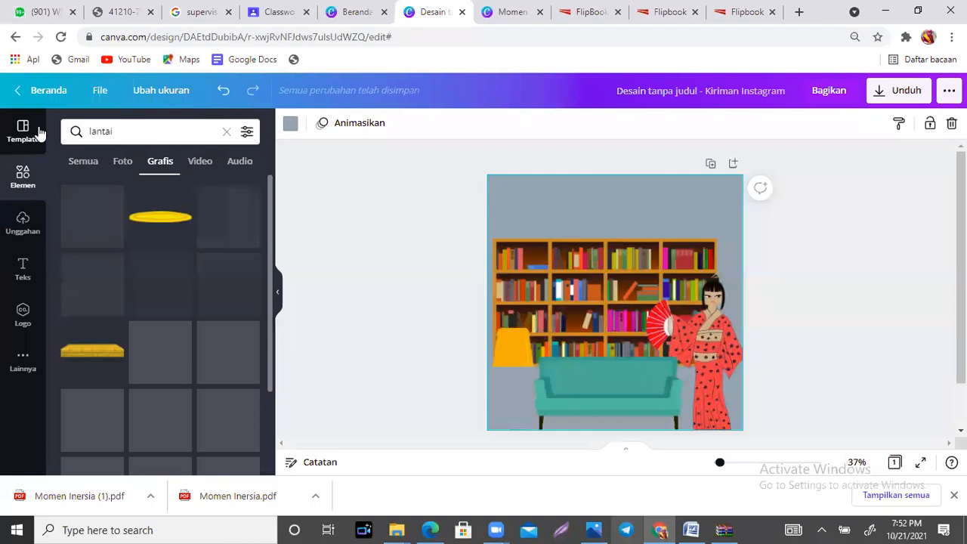
{"action": "left_click_drag", "start_coordinate": [270, 182], "coordinate": [275, 301]}
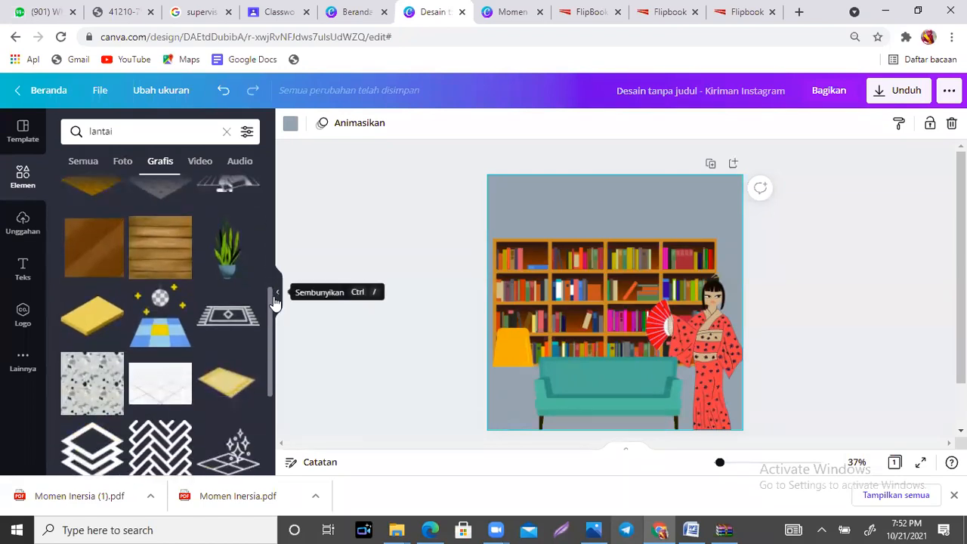
Step: Try the dark patterned rug graphic near the sofa and delete it from the page
{"action": "left_click", "coordinate": [216, 322]}
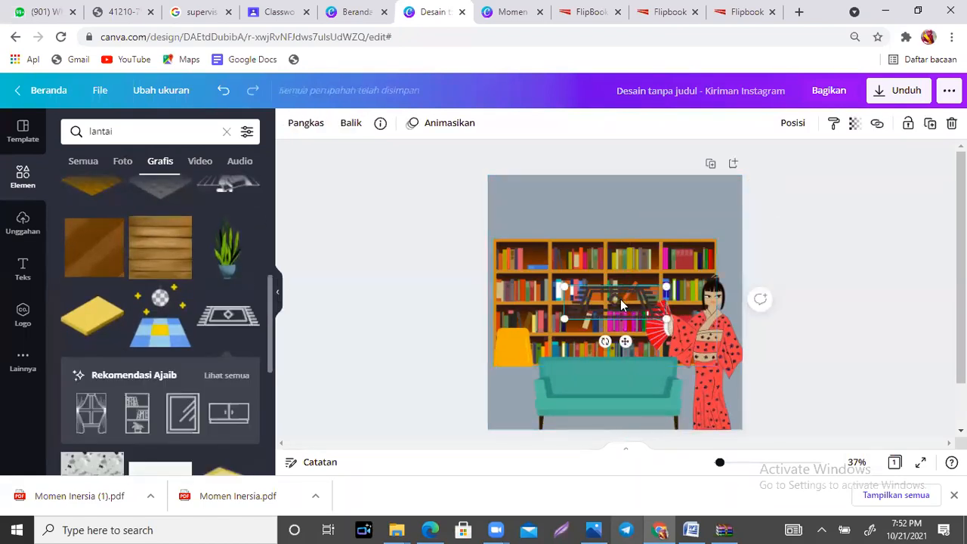
{"action": "left_click_drag", "start_coordinate": [632, 301], "coordinate": [541, 376]}
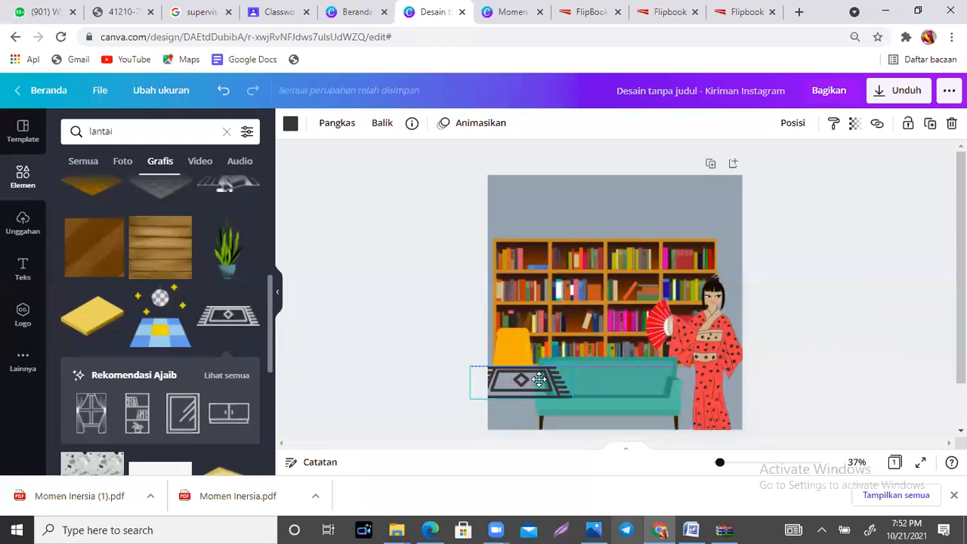
{"action": "left_click_drag", "start_coordinate": [571, 393], "coordinate": [780, 432]}
{"action": "key", "text": "Delete"}
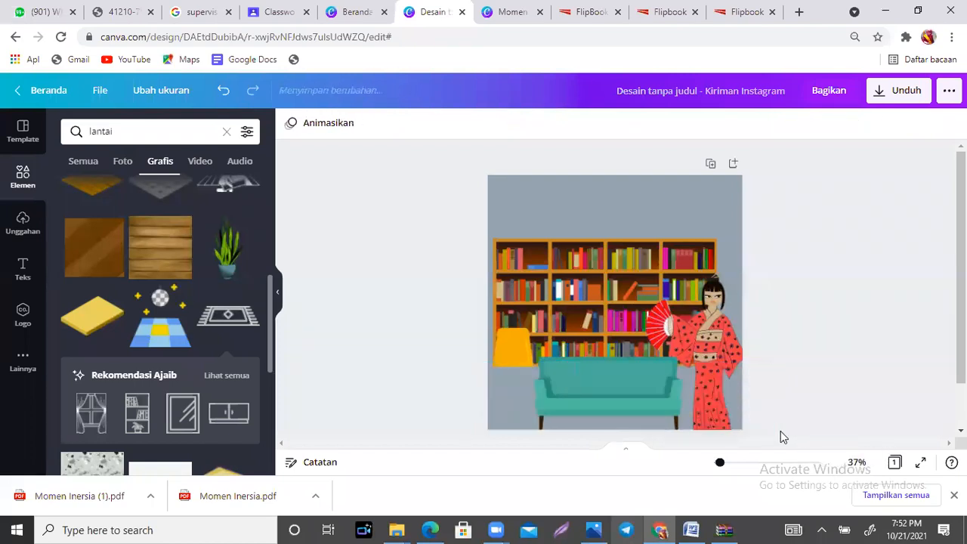
Step: Set the page background to the light grey standard colour
{"action": "left_click", "coordinate": [495, 338]}
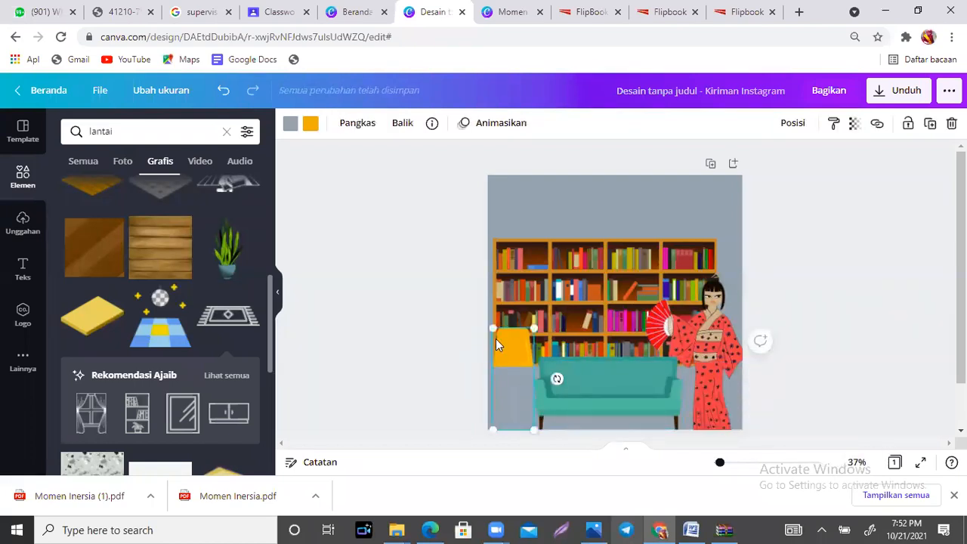
{"action": "left_click", "coordinate": [580, 188]}
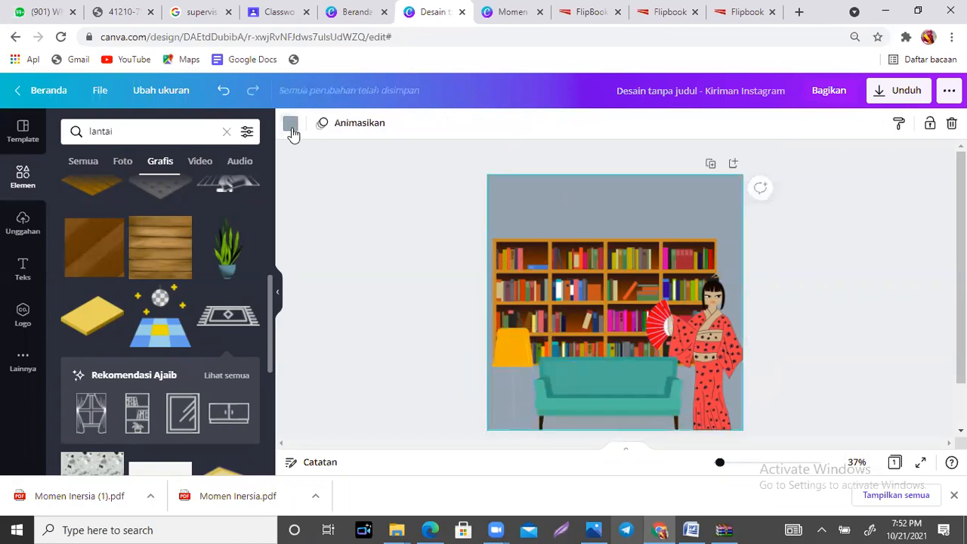
{"action": "left_click", "coordinate": [291, 125]}
{"action": "left_click", "coordinate": [211, 374]}
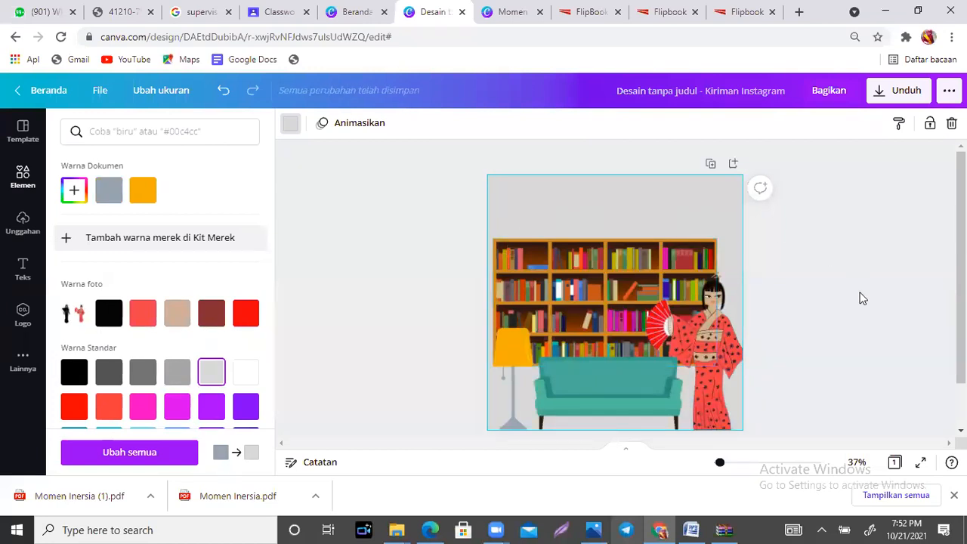
{"action": "left_click", "coordinate": [862, 299]}
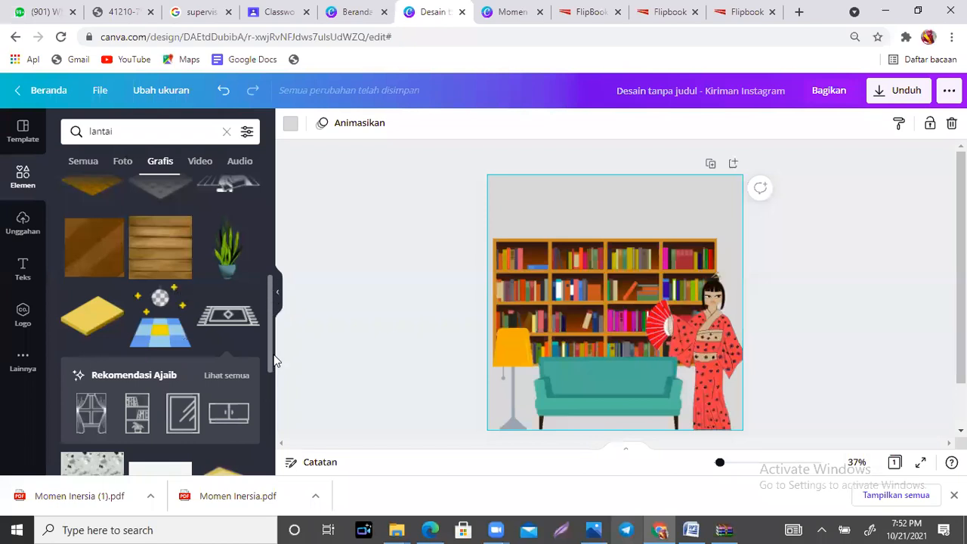
Step: Add the yellow oval floor graphic and place it at the page's bottom edge, centred below the sofa
{"action": "left_click_drag", "start_coordinate": [270, 314], "coordinate": [266, 195]}
{"action": "left_click", "coordinate": [160, 219]}
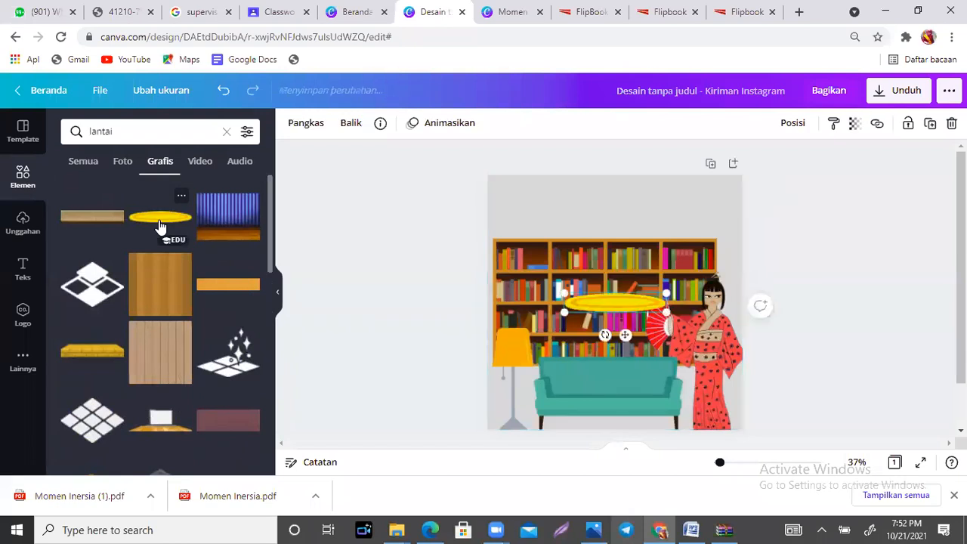
{"action": "left_click_drag", "start_coordinate": [614, 306], "coordinate": [603, 432]}
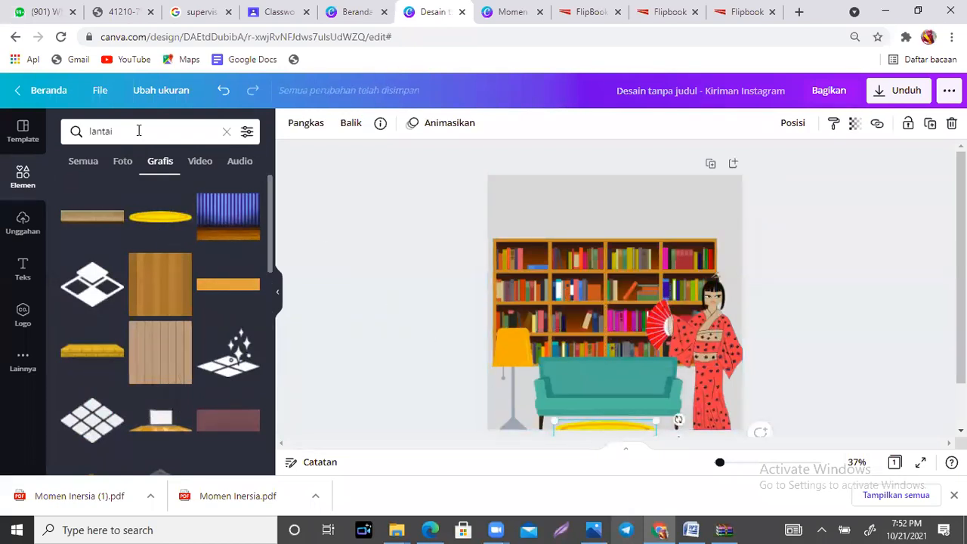
Step: Search the graphic elements for "panah" and look through the arrow graphics
{"action": "left_click", "coordinate": [93, 125]}
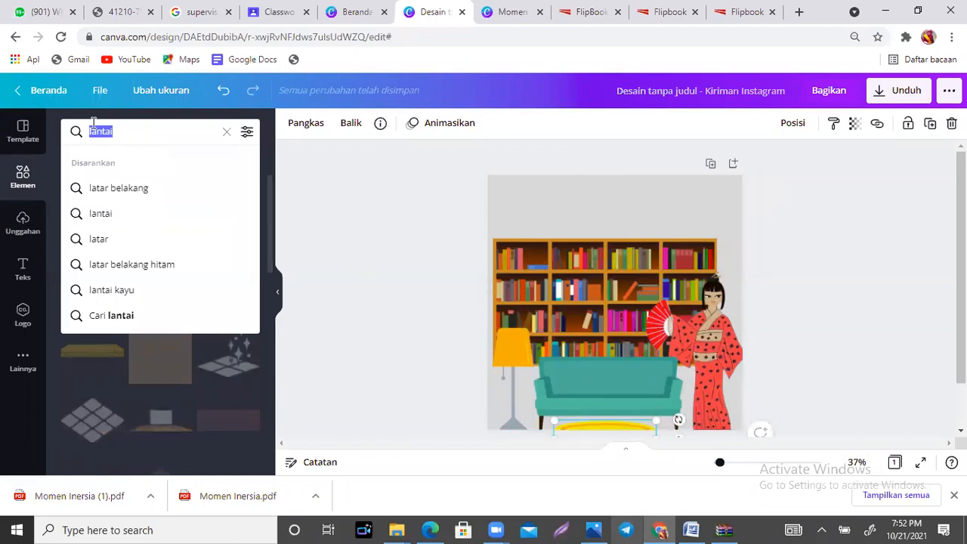
{"action": "type", "text": "pa"}
{"action": "key", "text": "BackSpace"}
{"action": "key", "text": "BackSpace"}
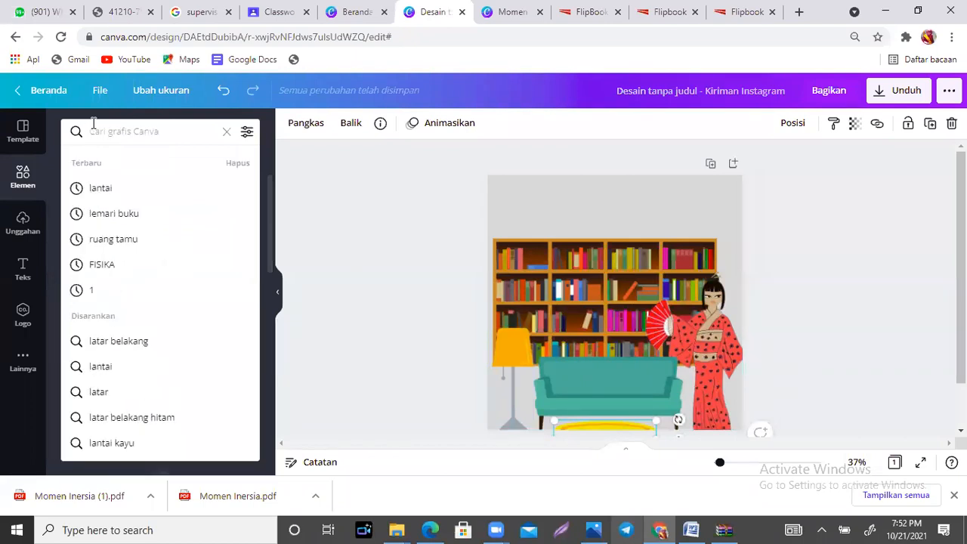
{"action": "type", "text": "panah"}
{"action": "key", "text": "Return"}
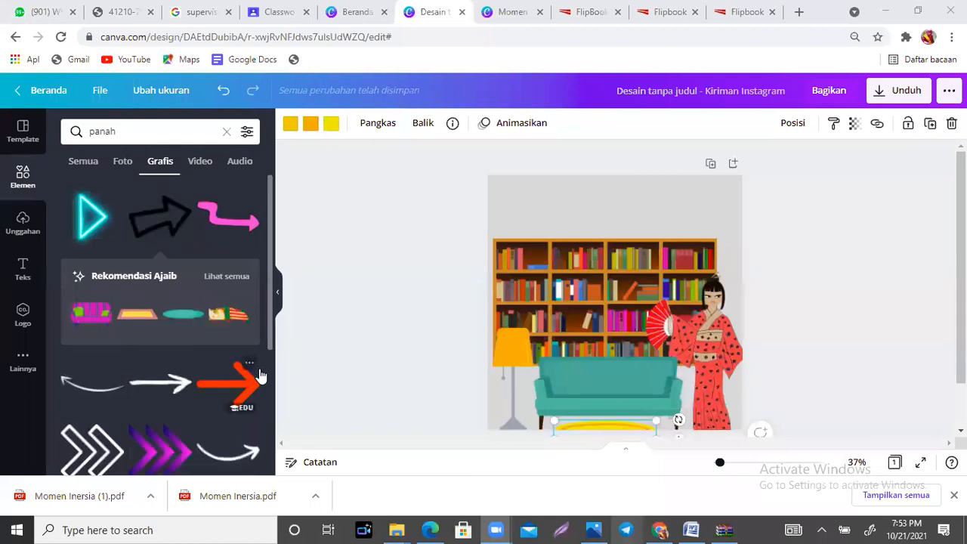
{"action": "scroll", "coordinate": [271, 317], "scroll_direction": "down", "scroll_amount": 2}
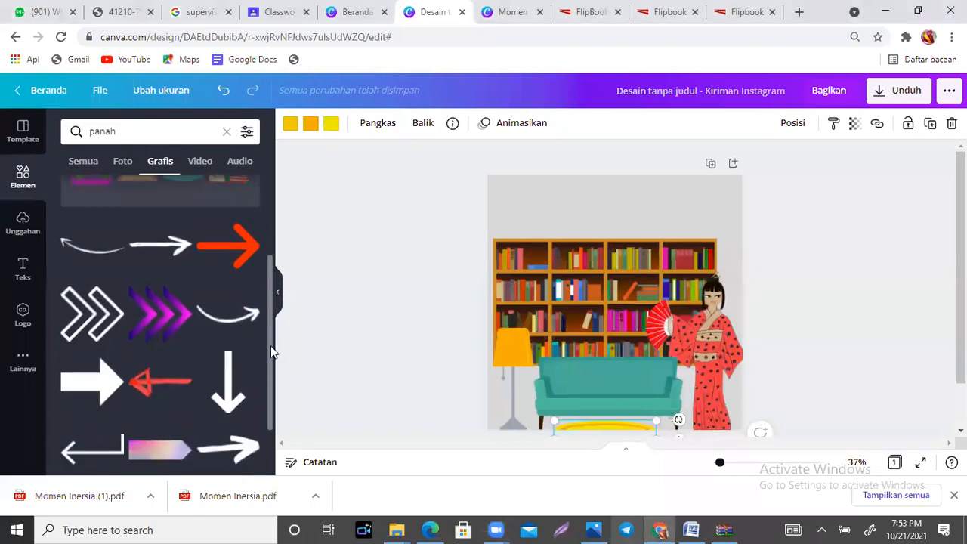
Step: Add the white curved arrow graphic, rotated above the bookshelf so its head points down at the blue book on the top shelf
{"action": "scroll", "coordinate": [272, 362], "scroll_direction": "down", "scroll_amount": 1}
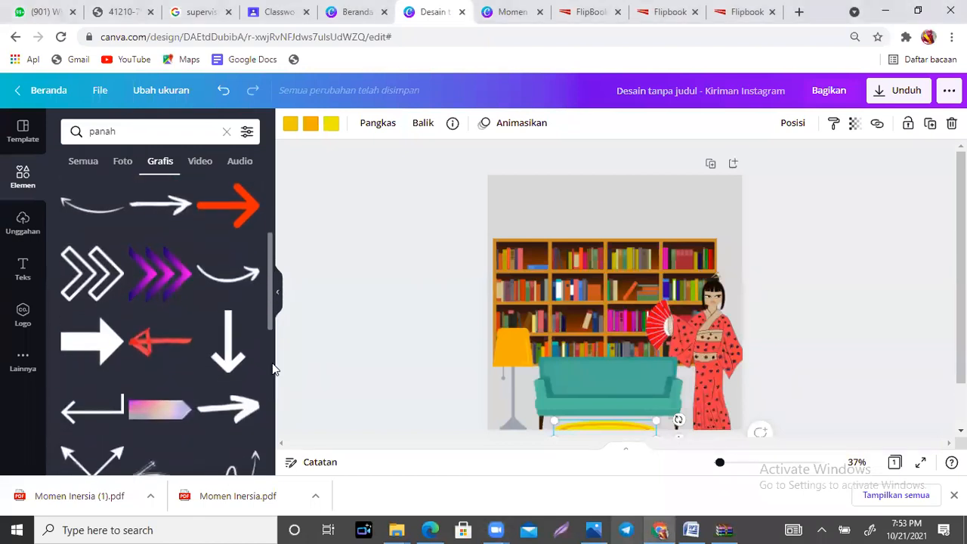
{"action": "left_click", "coordinate": [217, 268]}
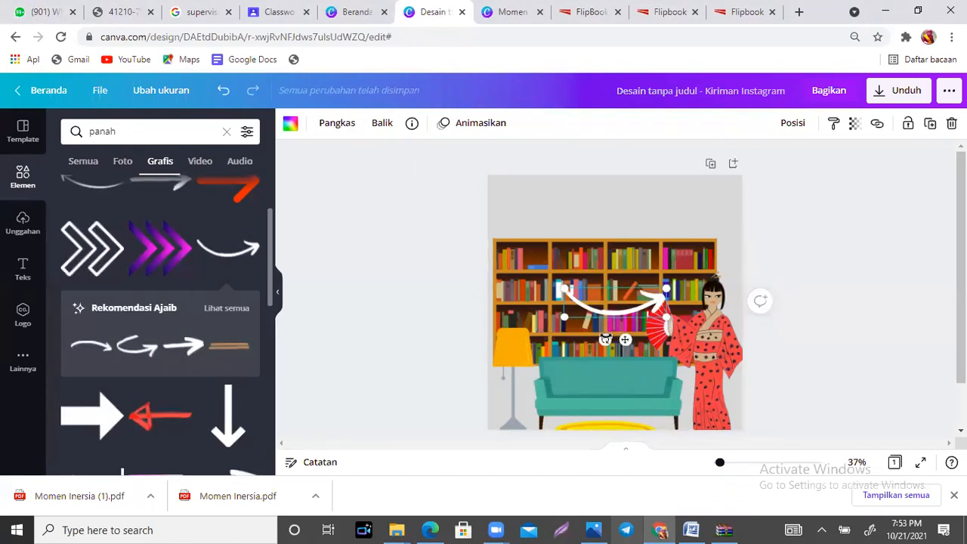
{"action": "left_click_drag", "start_coordinate": [604, 340], "coordinate": [594, 235]}
{"action": "left_click_drag", "start_coordinate": [621, 304], "coordinate": [584, 230]}
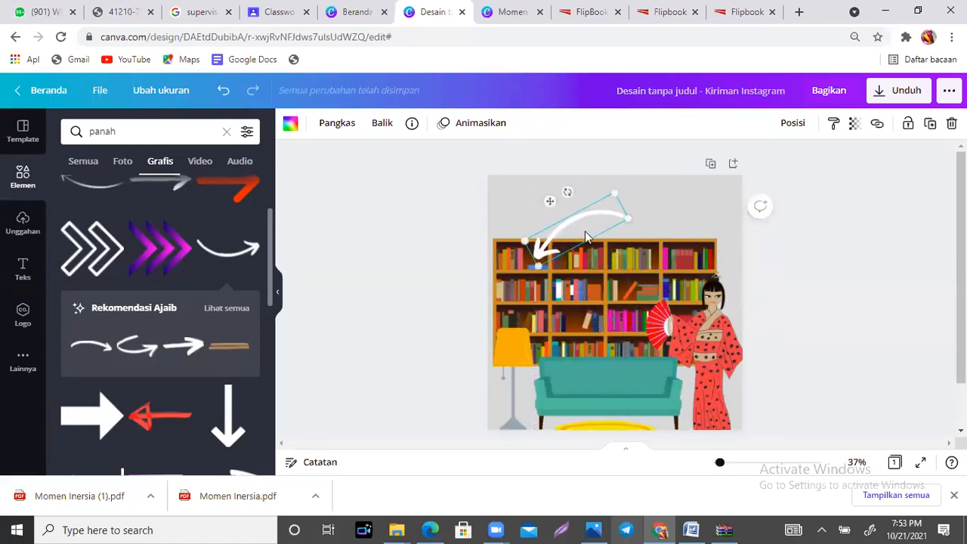
Step: Add a body text box and place it beside the arrow's tail, above the bookshelf
{"action": "left_click", "coordinate": [22, 274]}
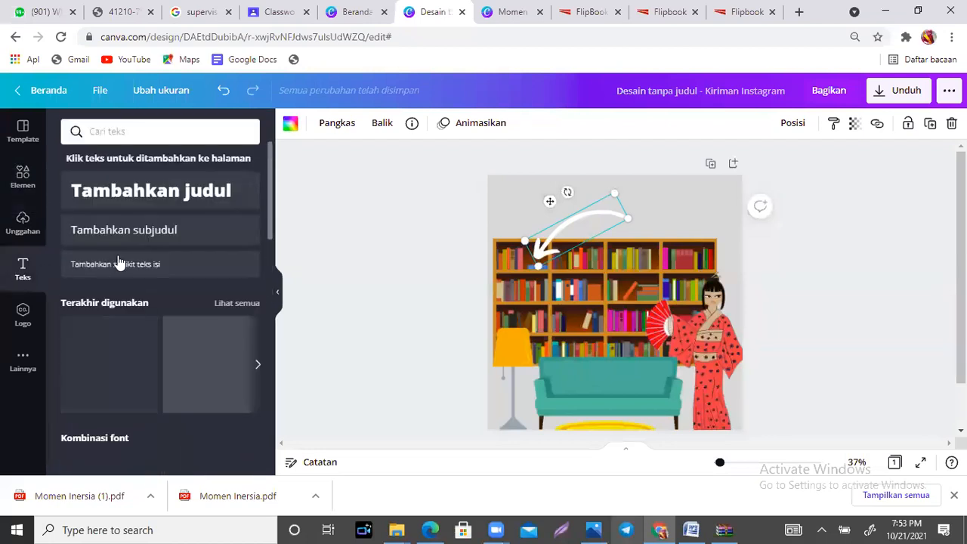
{"action": "left_click", "coordinate": [130, 268]}
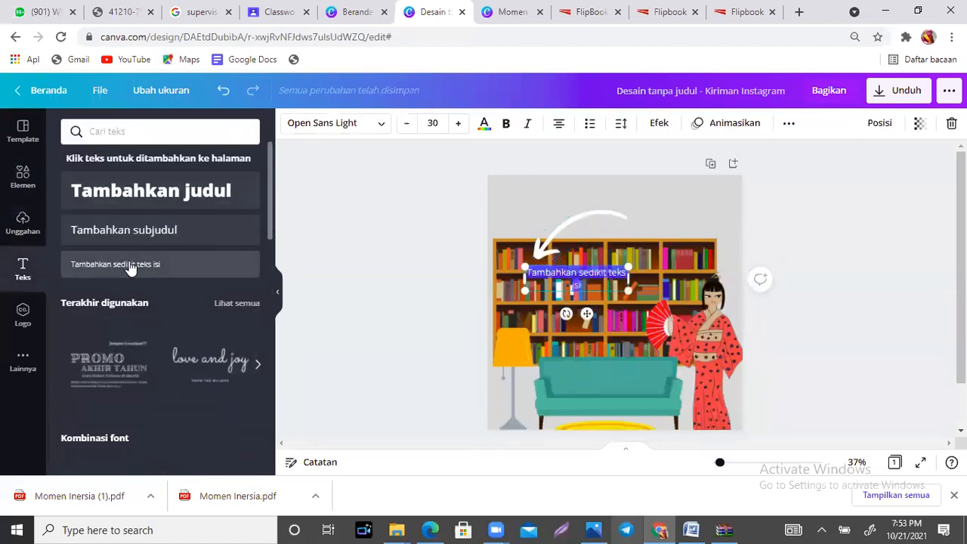
{"action": "left_click_drag", "start_coordinate": [587, 312], "coordinate": [694, 250]}
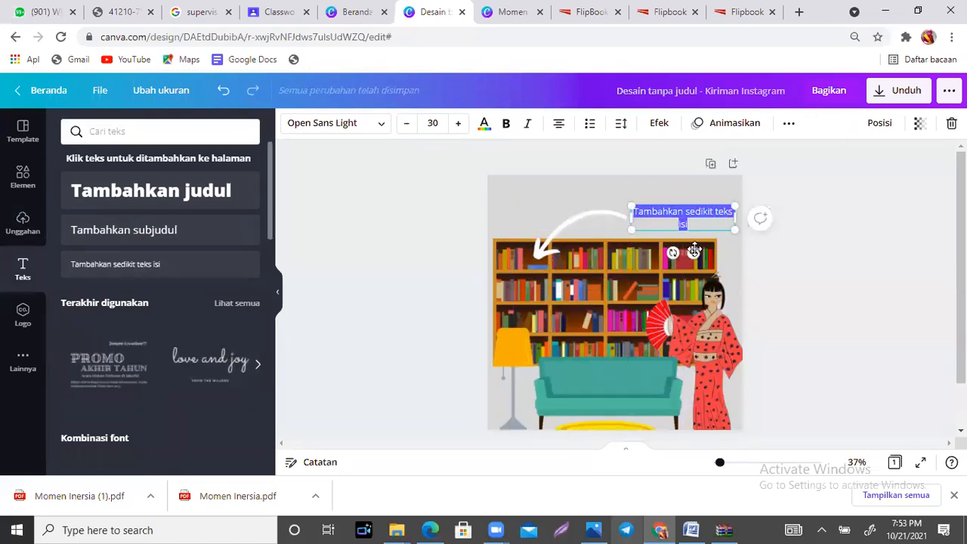
Step: Replace the placeholder text in the new text box with "Silakan ananda klik buku ini"
{"action": "type", "text": "Silakan a"}
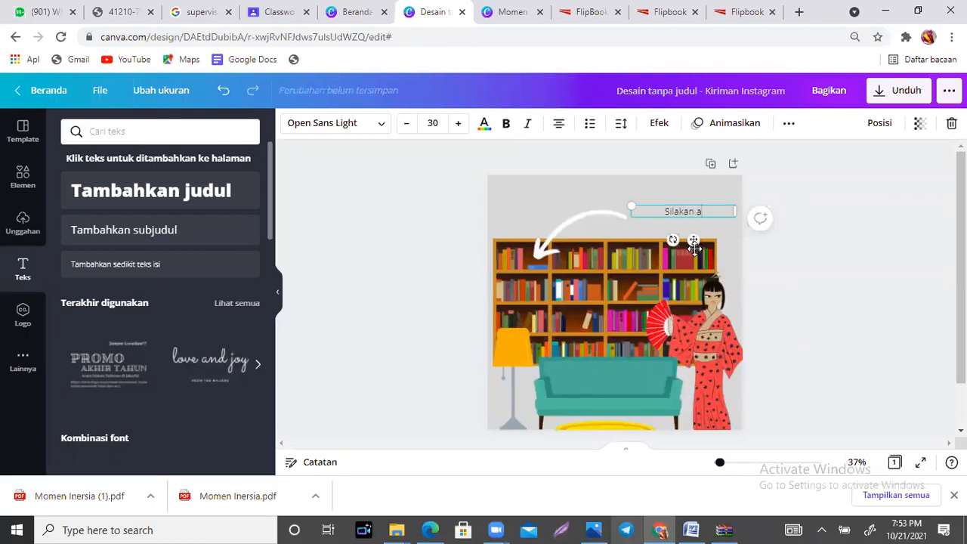
{"action": "type", "text": "nanda klik lin"}
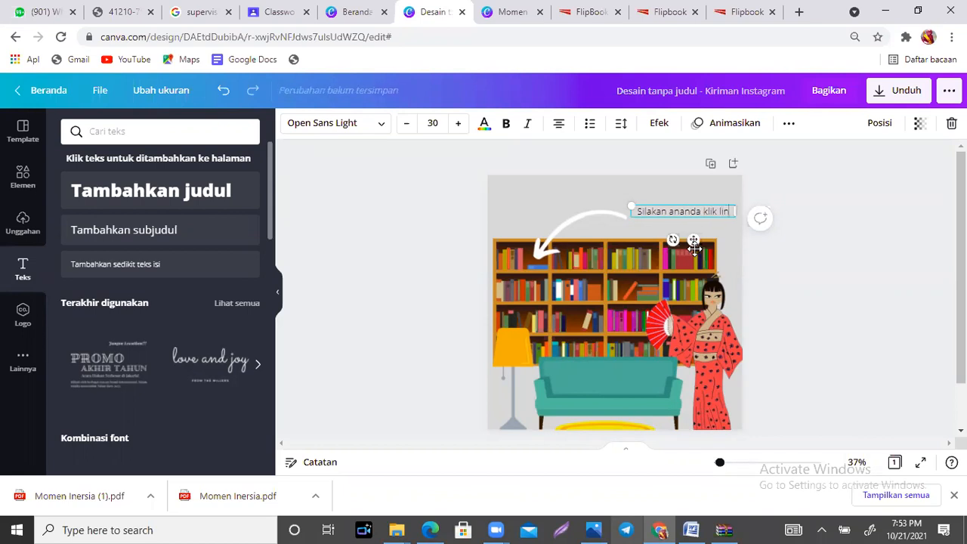
{"action": "type", "text": "k beriku"}
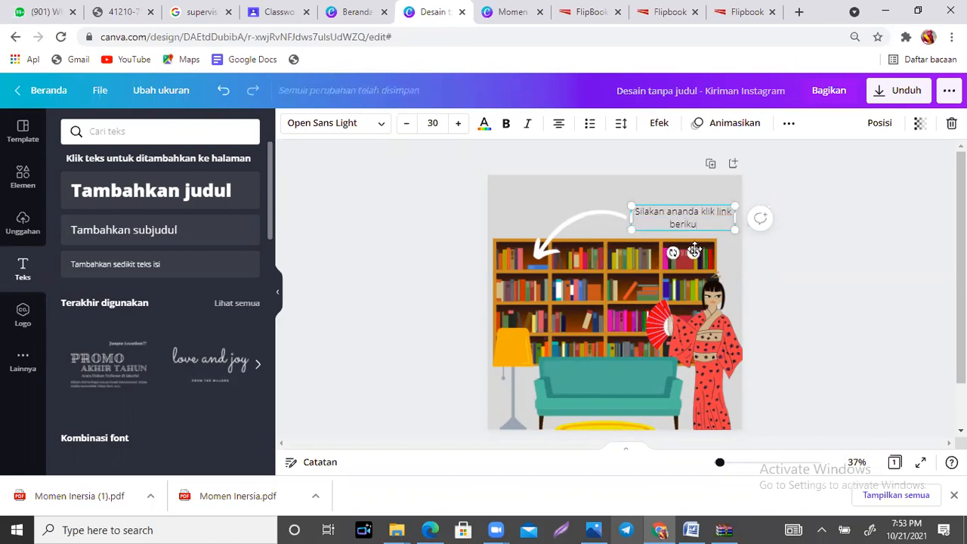
{"action": "key", "text": "BackSpace"}
{"action": "key", "text": "BackSpace"}
{"action": "key", "text": "BackSpace"}
{"action": "key", "text": "BackSpace"}
{"action": "key", "text": "BackSpace"}
{"action": "key", "text": "BackSpace"}
{"action": "key", "text": "BackSpace"}
{"action": "key", "text": "BackSpace"}
{"action": "key", "text": "BackSpace"}
{"action": "key", "text": "BackSpace"}
{"action": "key", "text": "BackSpace"}
{"action": "key", "text": "BackSpace"}
{"action": "key", "text": "BackSpace"}
{"action": "key", "text": "BackSpace"}
{"action": "key", "text": "BackSpace"}
{"action": "type", "text": "lik buku"}
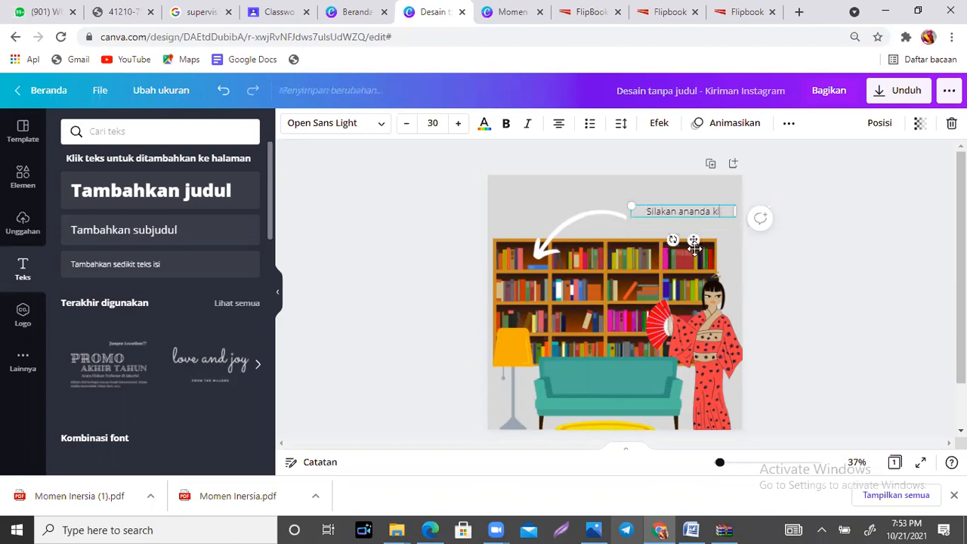
{"action": "type", "text": " ini"}
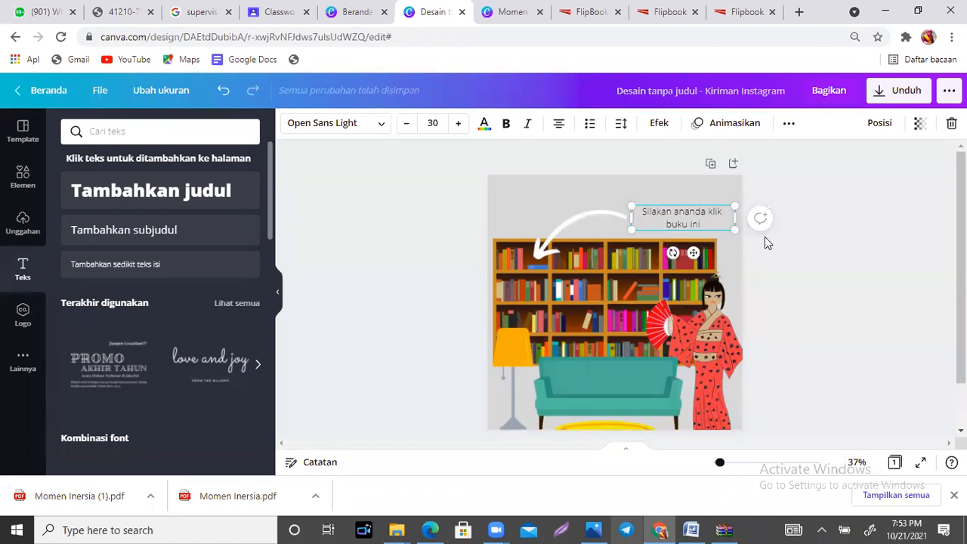
{"action": "left_click", "coordinate": [609, 193]}
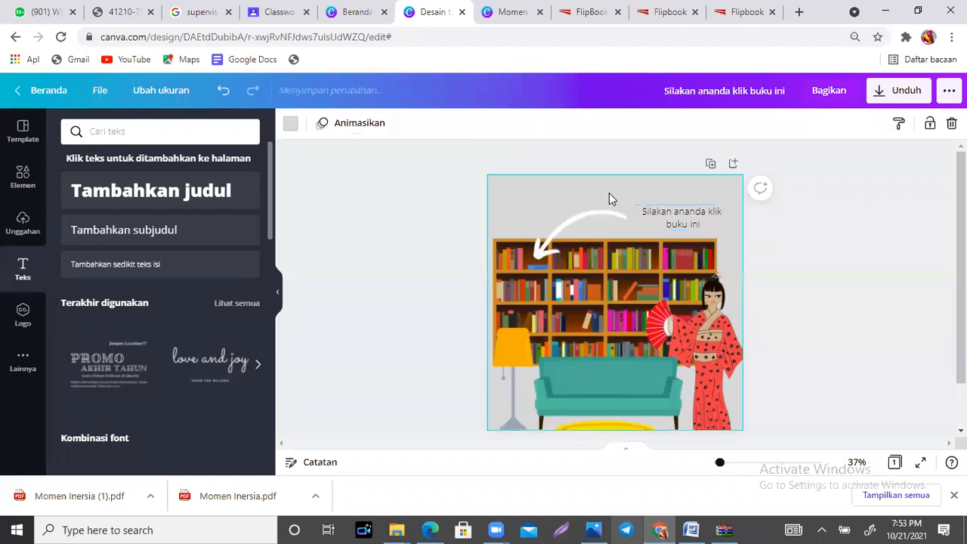
Step: Change the caption's font to Archivo Black after trying Aileron Regular
{"action": "left_click", "coordinate": [682, 222]}
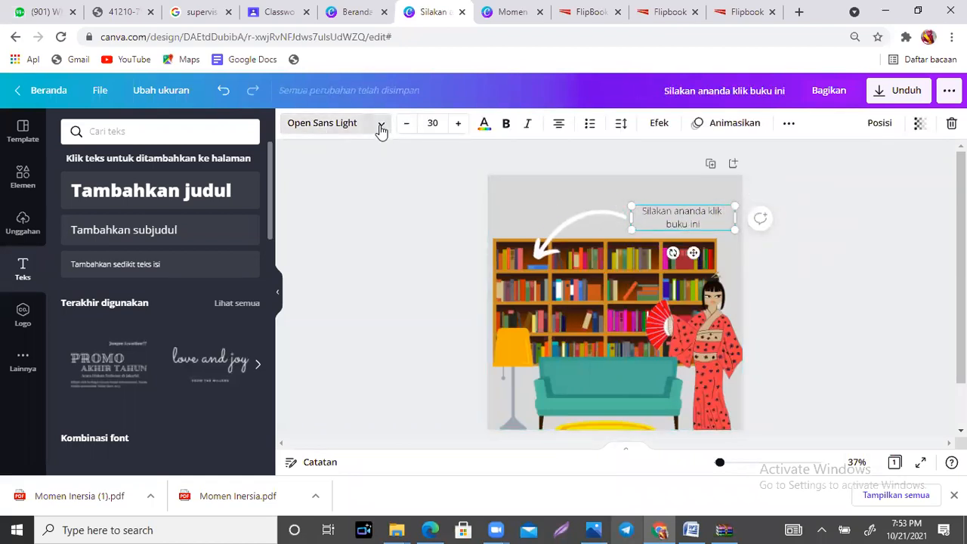
{"action": "left_click", "coordinate": [381, 130]}
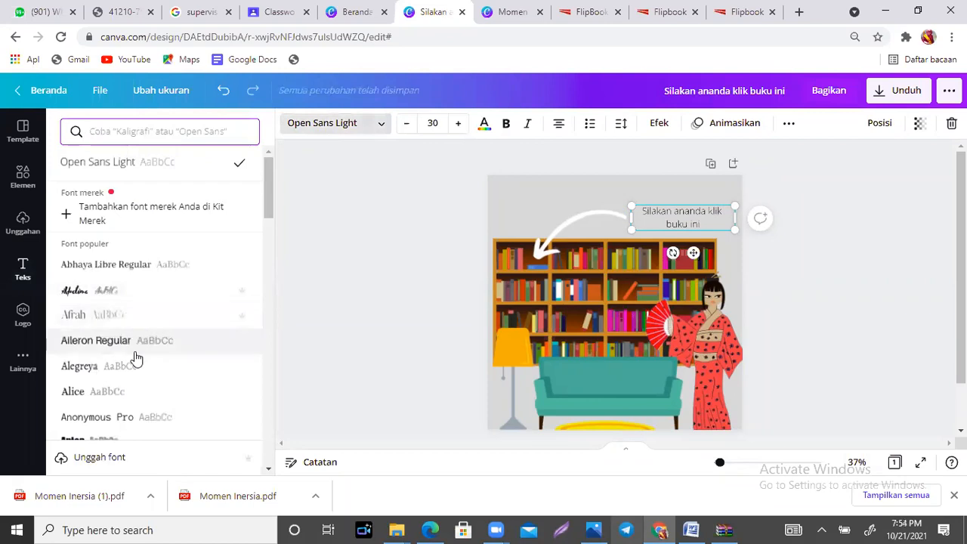
{"action": "left_click", "coordinate": [138, 353]}
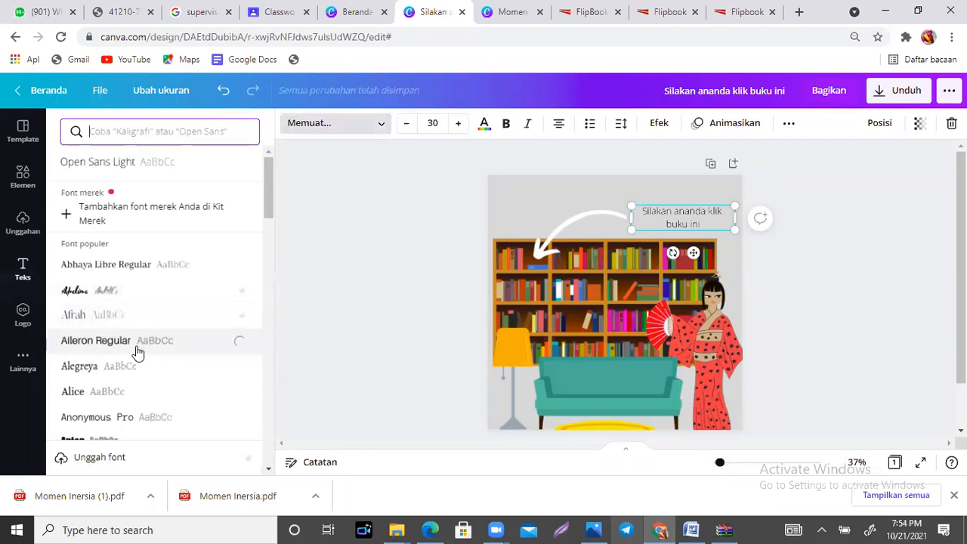
{"action": "left_click_drag", "start_coordinate": [267, 189], "coordinate": [275, 244]}
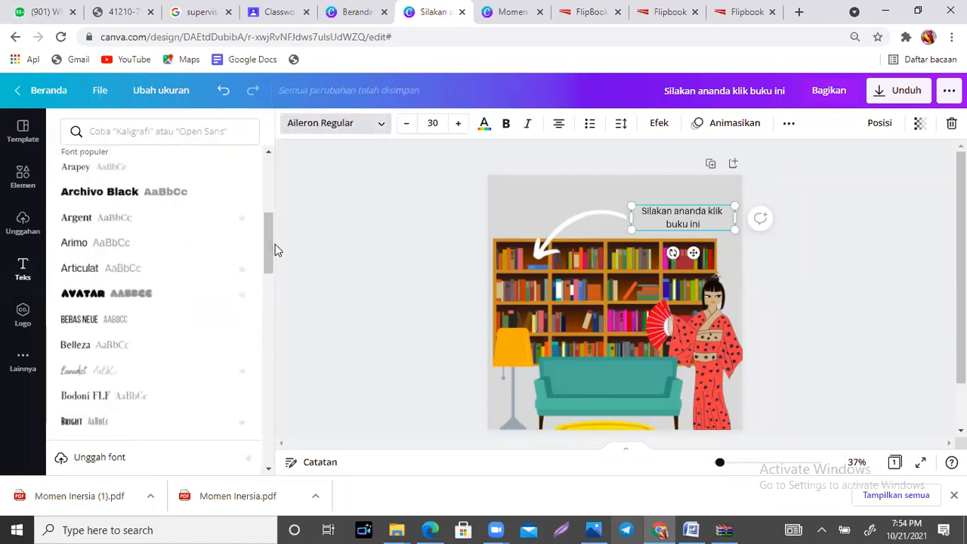
{"action": "left_click", "coordinate": [112, 199]}
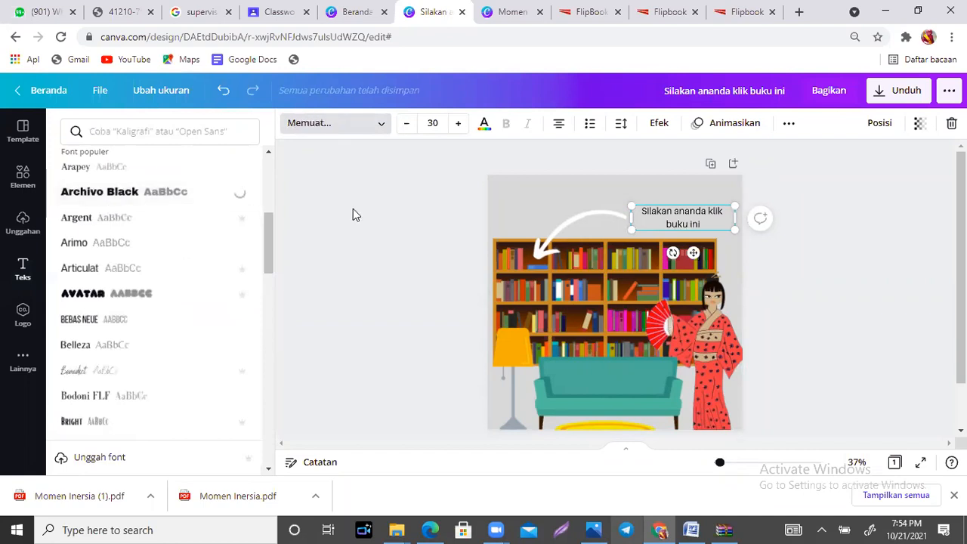
{"action": "left_click", "coordinate": [353, 209]}
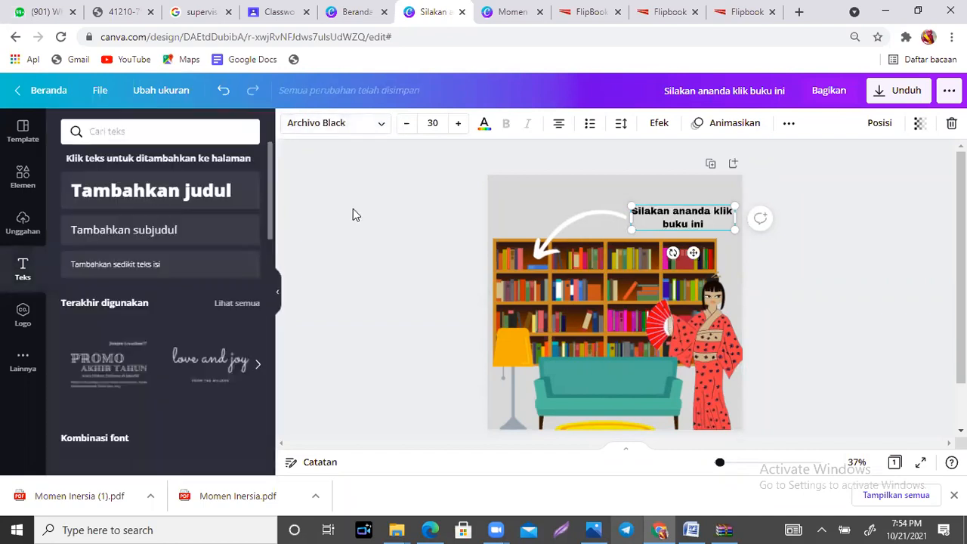
Step: Search the graphic elements for "lukisan" and look through the painting graphics
{"action": "left_click", "coordinate": [7, 186]}
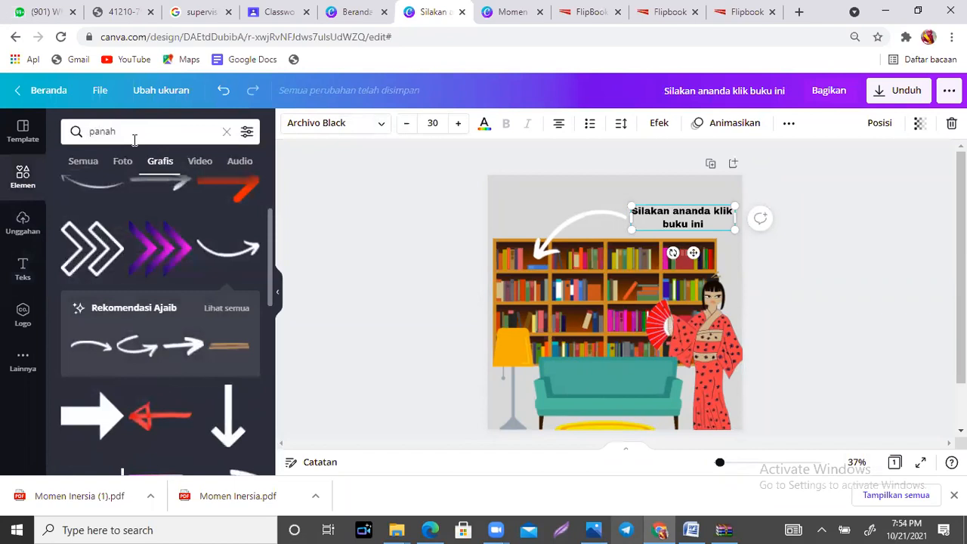
{"action": "left_click_drag", "start_coordinate": [134, 140], "coordinate": [88, 131]}
{"action": "type", "text": "lukisan"}
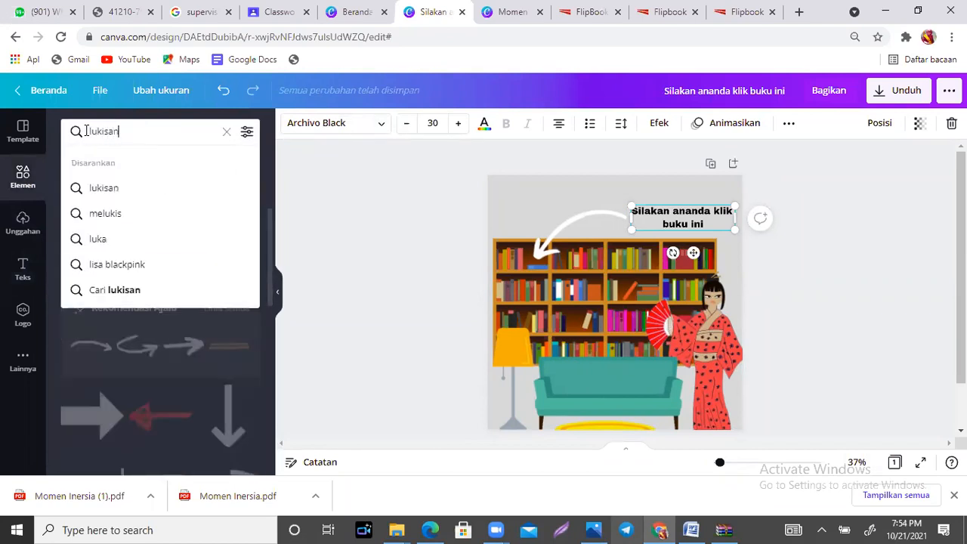
{"action": "key", "text": "Return"}
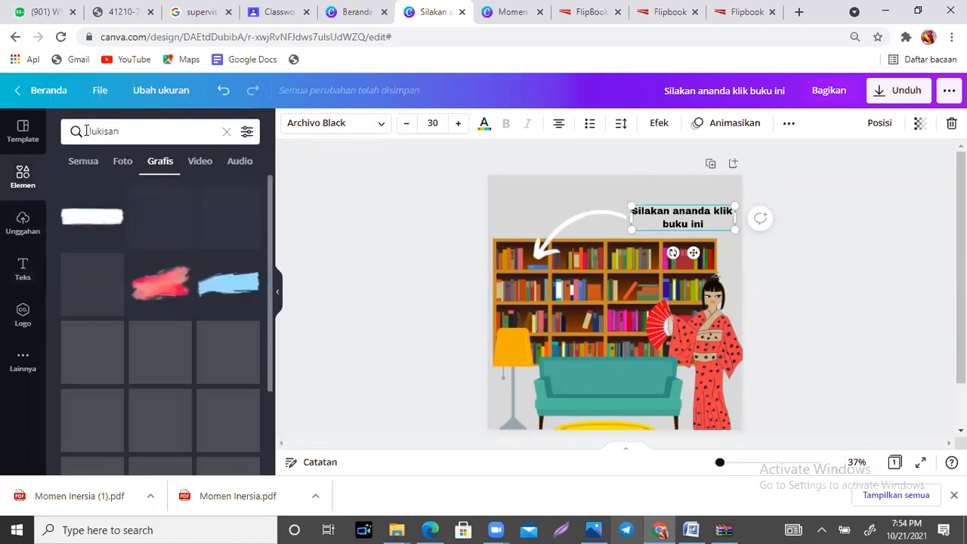
{"action": "mouse_move", "coordinate": [269, 189]}
{"action": "left_mouse_down"}
{"action": "mouse_move", "coordinate": [276, 371]}
{"action": "mouse_move", "coordinate": [275, 198]}
{"action": "left_mouse_up"}
Step: Search the graphics for "jam dinding" and add the brown wooden pendulum clock, shrunk and placed above the bookshelf just before the caption
{"action": "left_click", "coordinate": [130, 127]}
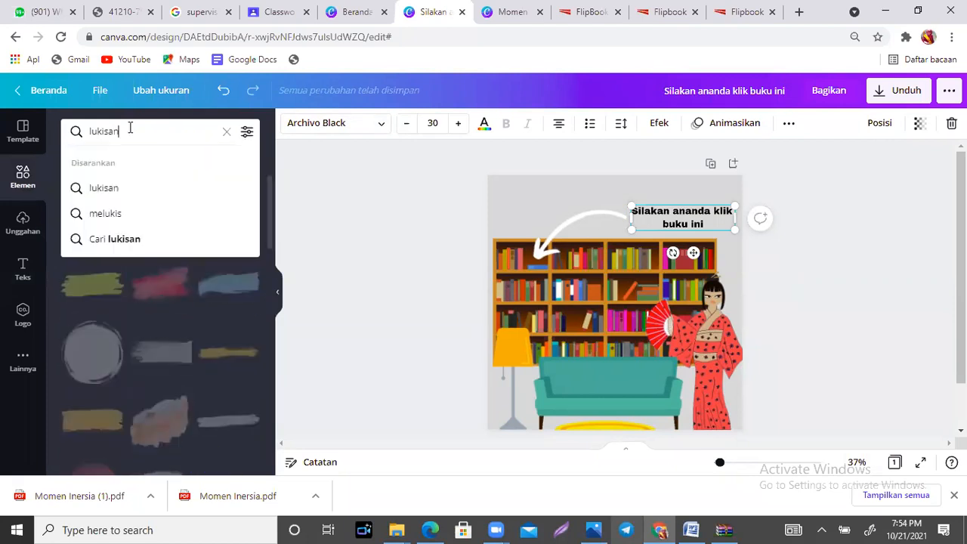
{"action": "type", "text": "jam din"}
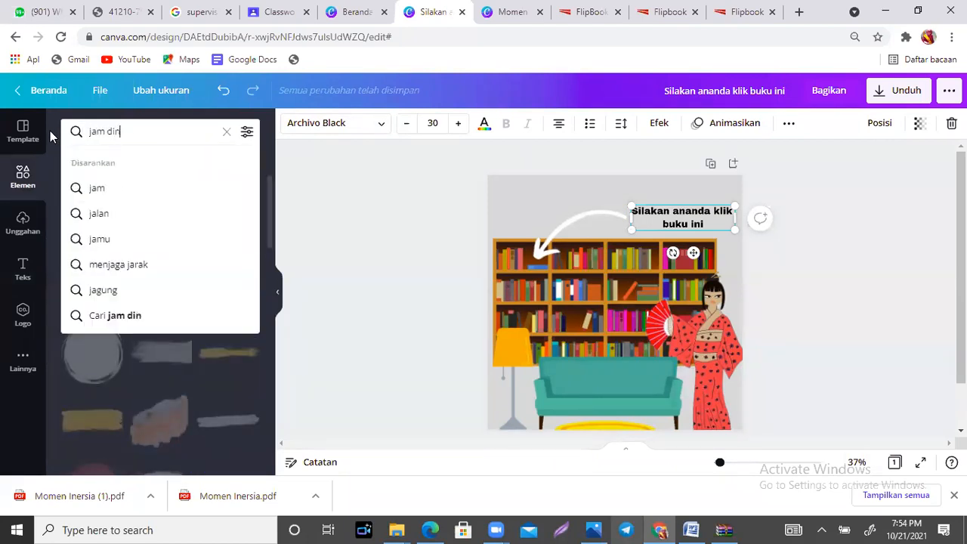
{"action": "type", "text": "ding"}
{"action": "key", "text": "Return"}
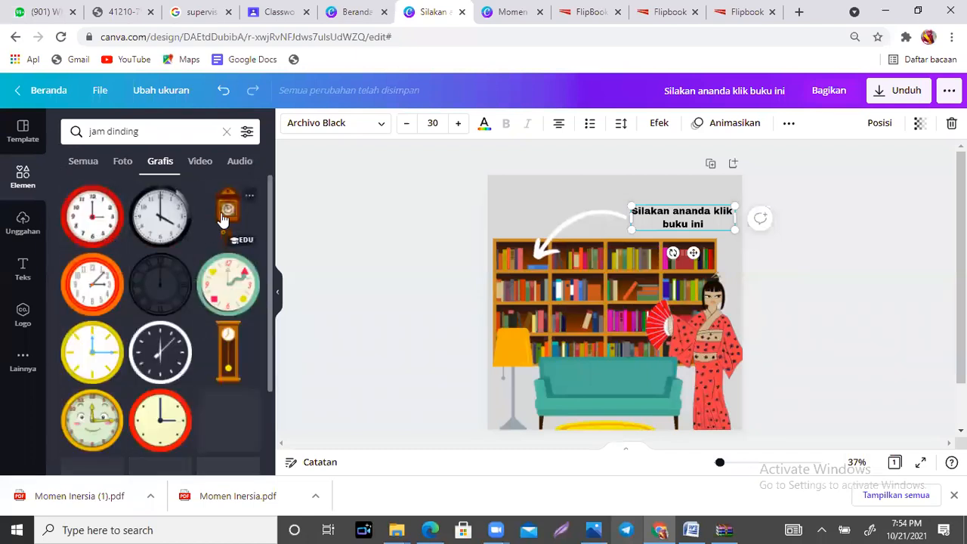
{"action": "left_click", "coordinate": [222, 218]}
{"action": "left_click_drag", "start_coordinate": [625, 296], "coordinate": [531, 222]}
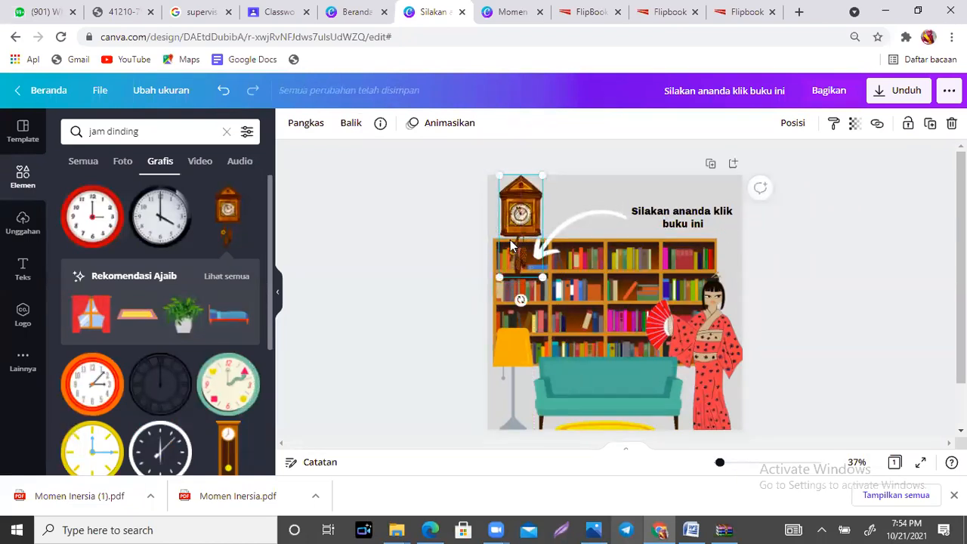
{"action": "left_click_drag", "start_coordinate": [543, 278], "coordinate": [554, 206]}
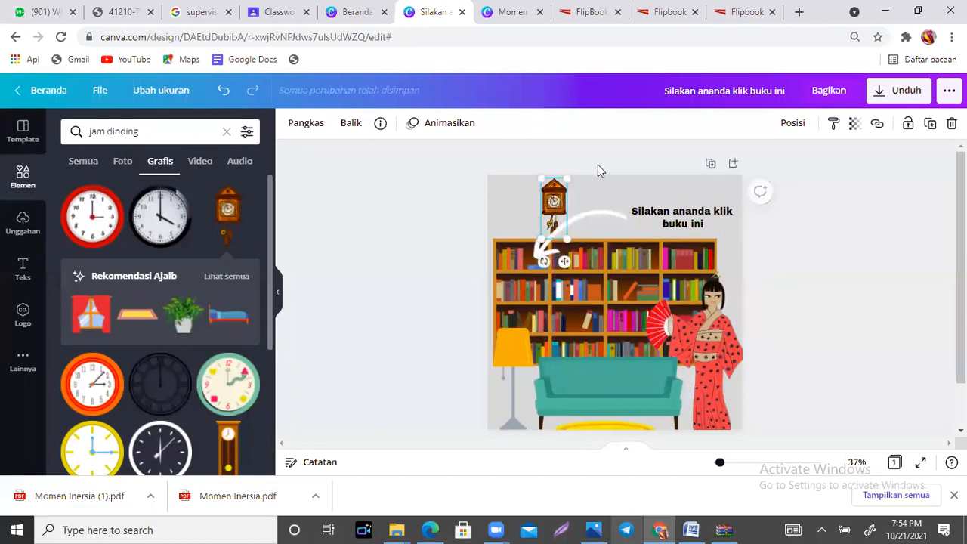
{"action": "left_click_drag", "start_coordinate": [554, 201], "coordinate": [609, 199]}
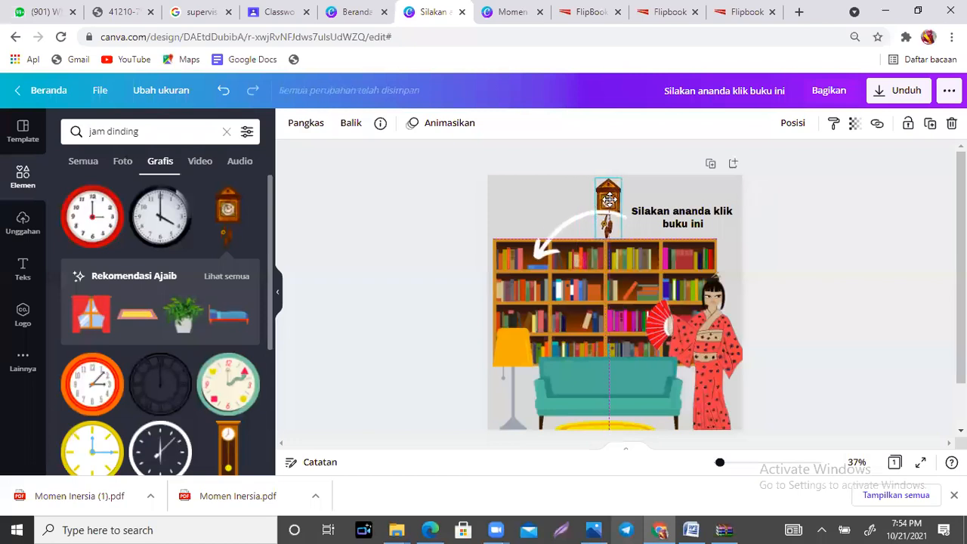
{"action": "left_click", "coordinate": [848, 273]}
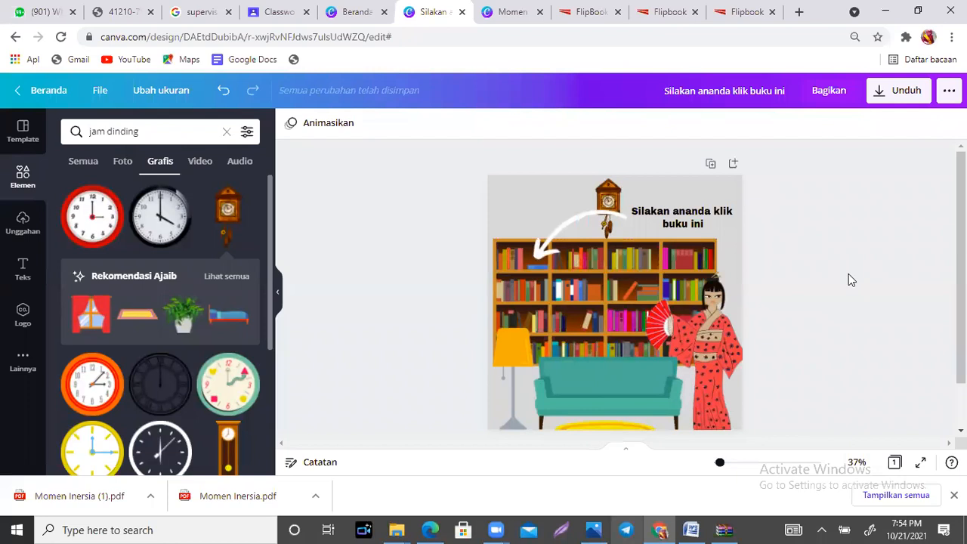
Step: Move the "Silakan ananda klik buku ini" caption slightly down toward the top edge of the bookshelf
{"action": "left_click_drag", "start_coordinate": [683, 223], "coordinate": [682, 232]}
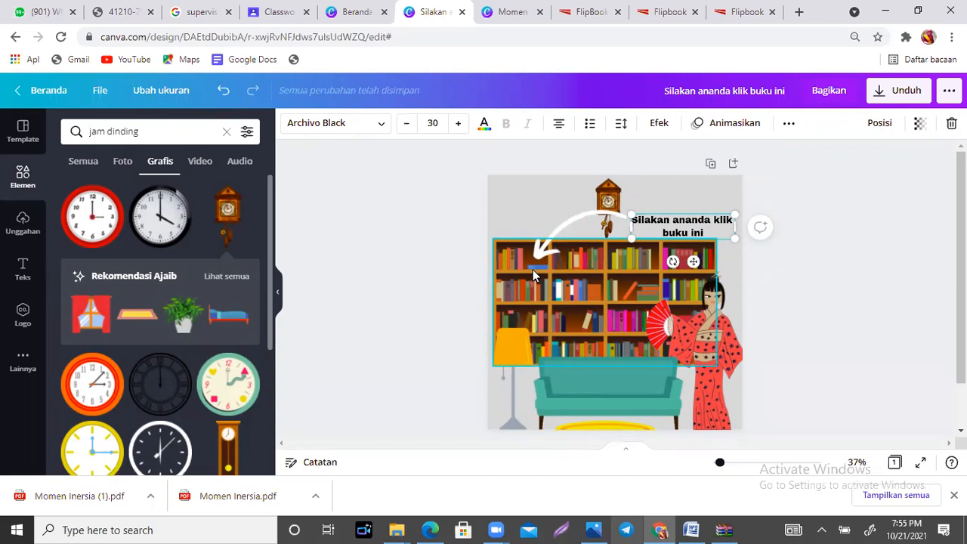
{"action": "left_click", "coordinate": [533, 269]}
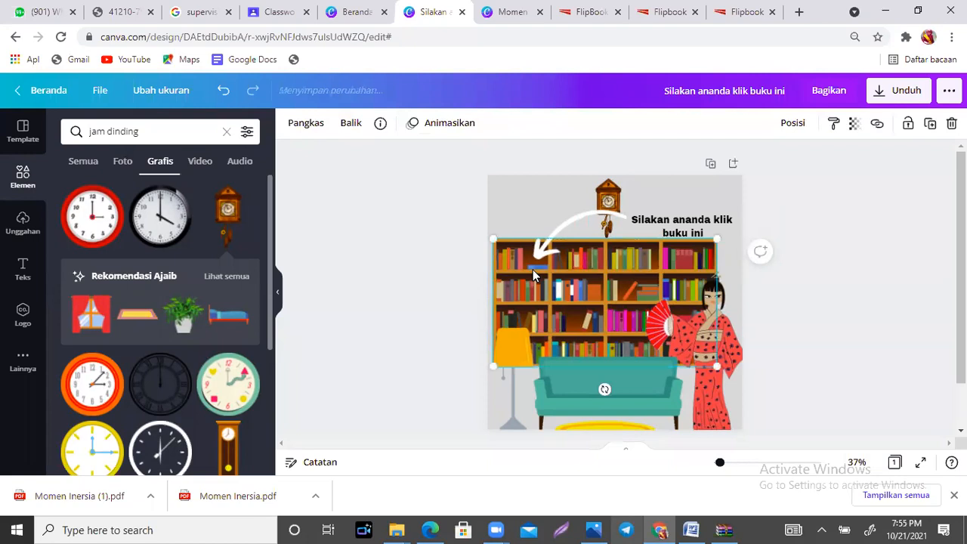
{"action": "left_click", "coordinate": [874, 219]}
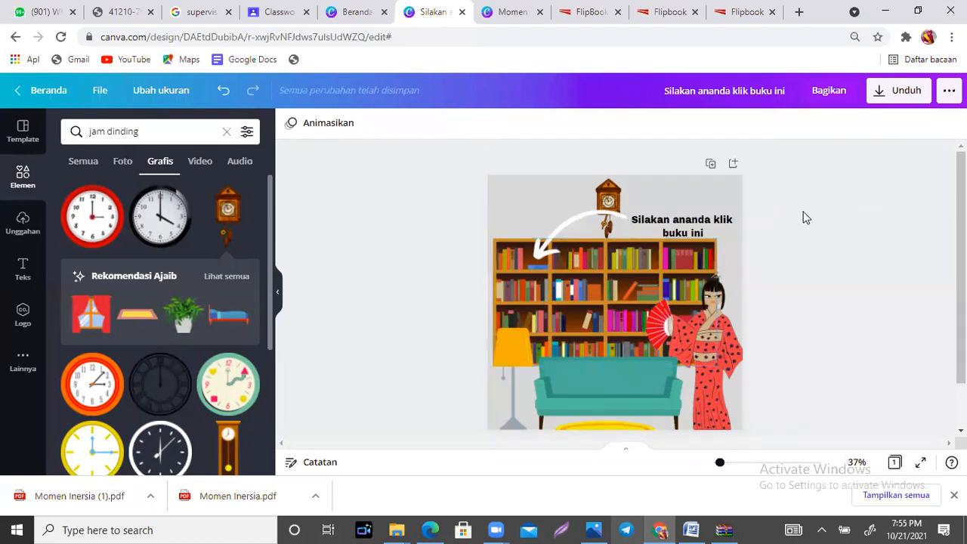
Step: Attach the copied flipbook link to the bookshelf graphic
{"action": "left_click", "coordinate": [571, 292]}
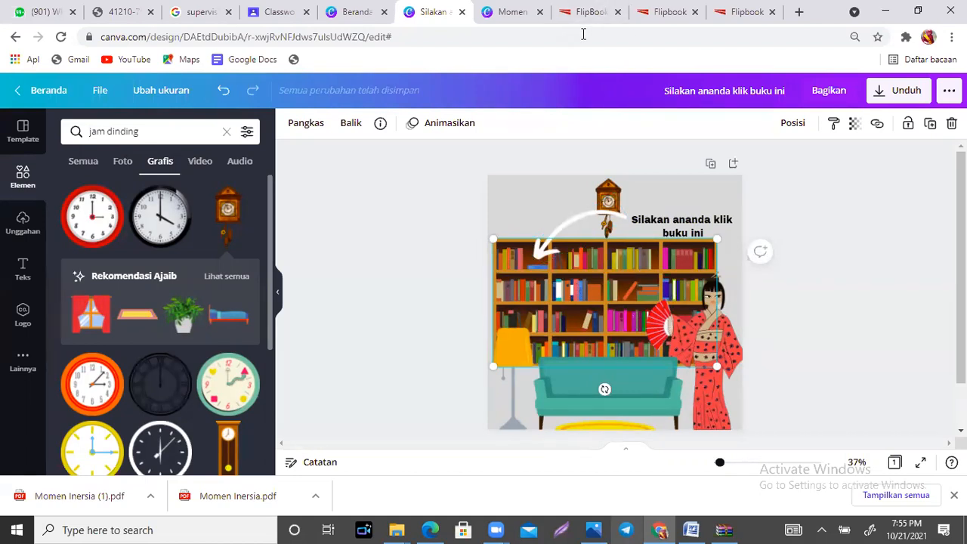
{"action": "mouse_move", "coordinate": [887, 116]}
{"action": "left_mouse_down"}
{"action": "mouse_move", "coordinate": [869, 112]}
{"action": "mouse_move", "coordinate": [895, 138]}
{"action": "mouse_move", "coordinate": [906, 114]}
{"action": "mouse_move", "coordinate": [892, 104]}
{"action": "mouse_move", "coordinate": [885, 118]}
{"action": "left_mouse_up"}
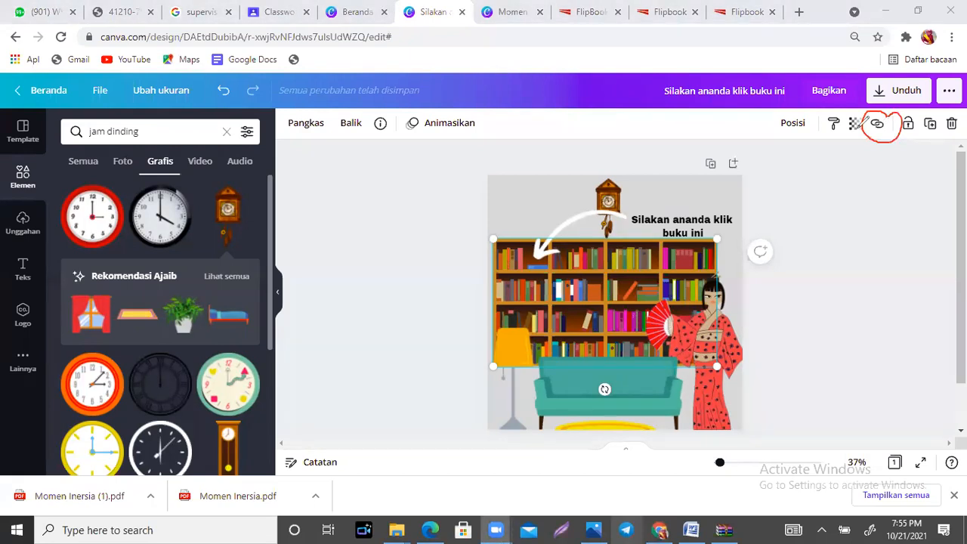
{"action": "left_click", "coordinate": [877, 125]}
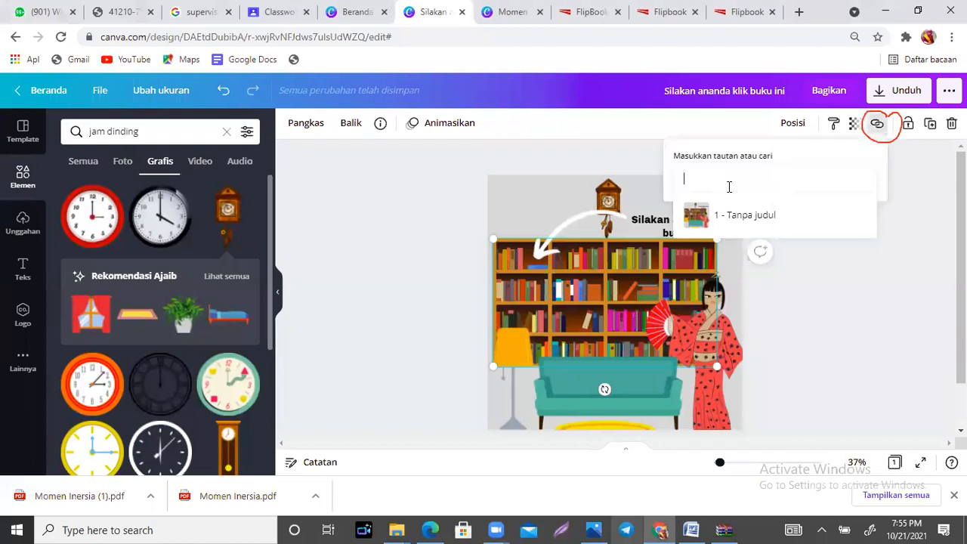
{"action": "key", "text": "ctrl+v"}
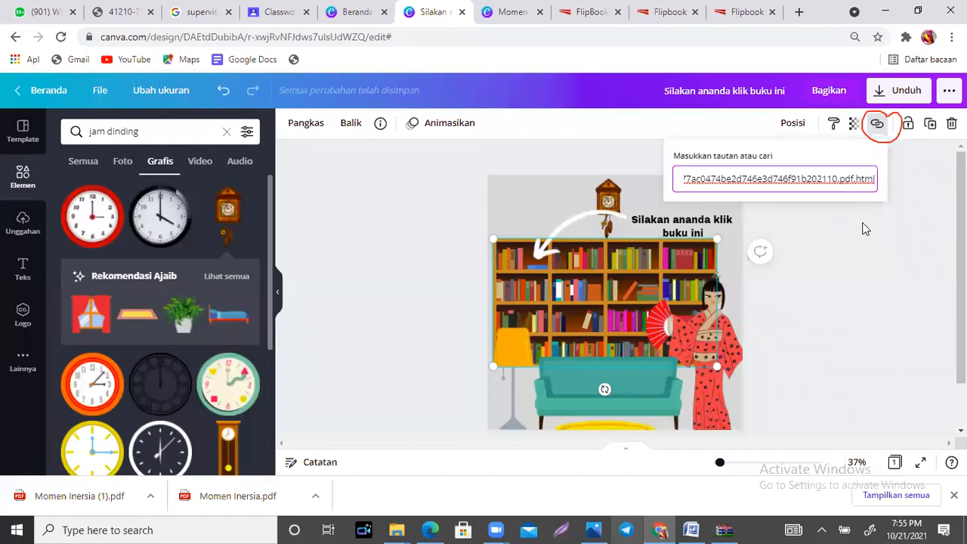
Step: Apply the entered flipbook link to the bookshelf graphic and reselect the bookshelf to check its link control
{"action": "key", "text": "Return"}
{"action": "left_click", "coordinate": [836, 178]}
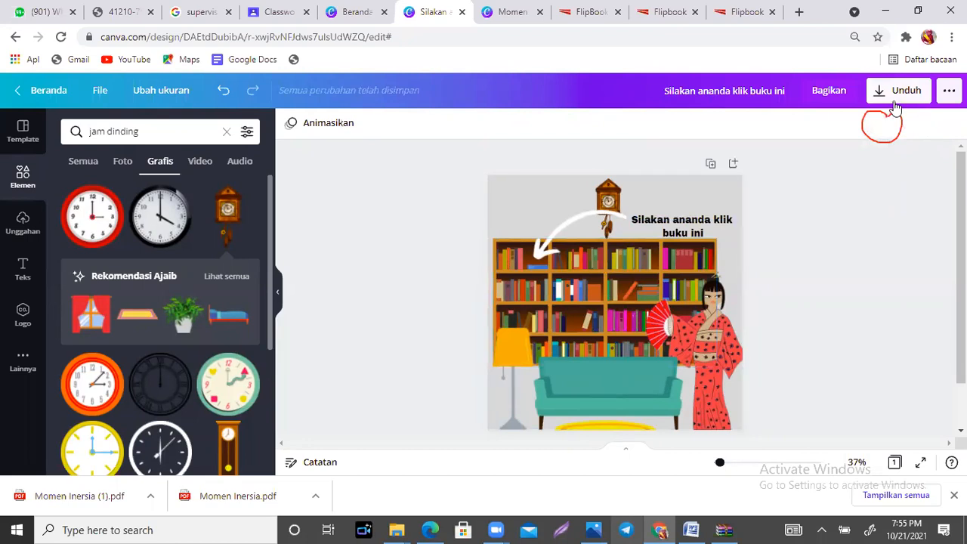
{"action": "left_click", "coordinate": [601, 268]}
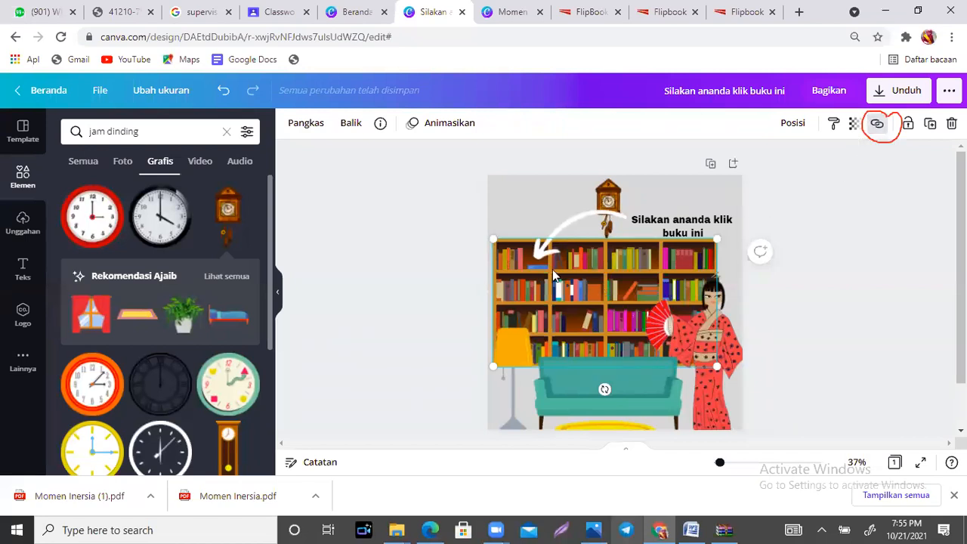
{"action": "left_click", "coordinate": [879, 263]}
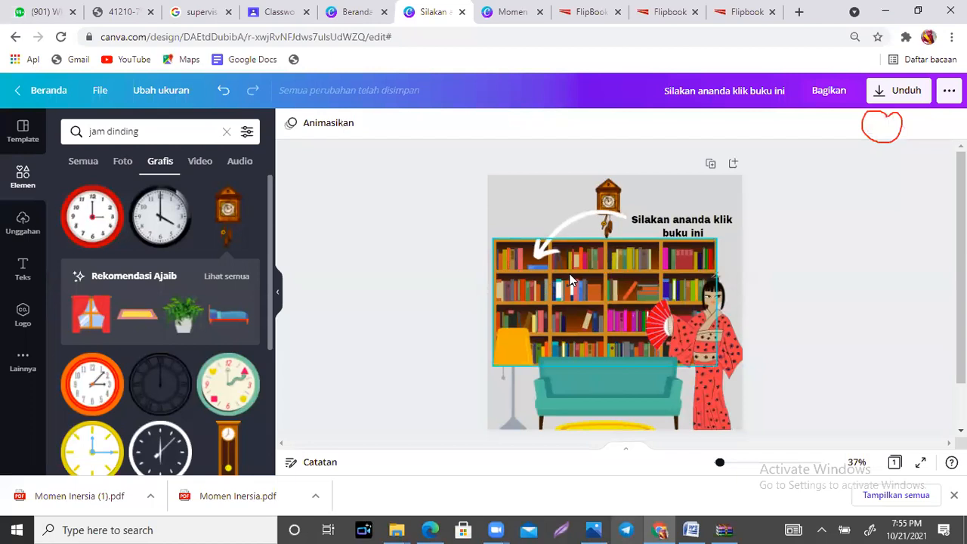
{"action": "left_click", "coordinate": [570, 281]}
{"action": "left_click", "coordinate": [831, 216]}
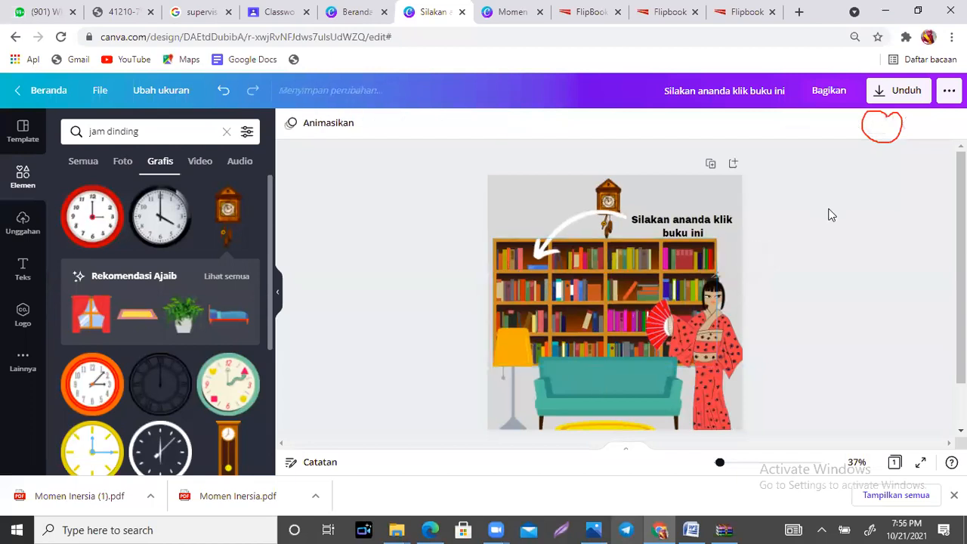
Step: Download the living-room design with file type PDF Standar and close the download confirmation
{"action": "left_click", "coordinate": [888, 99]}
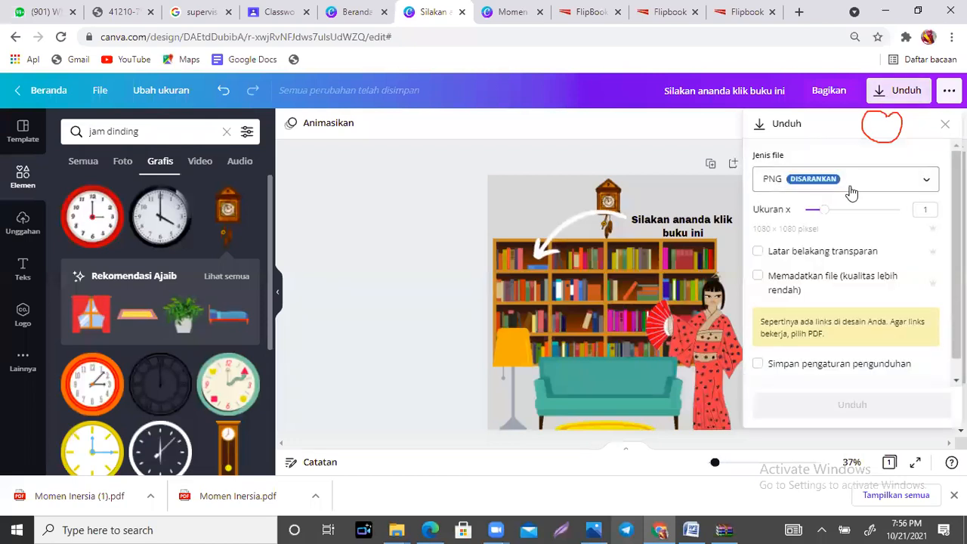
{"action": "left_click", "coordinate": [852, 193]}
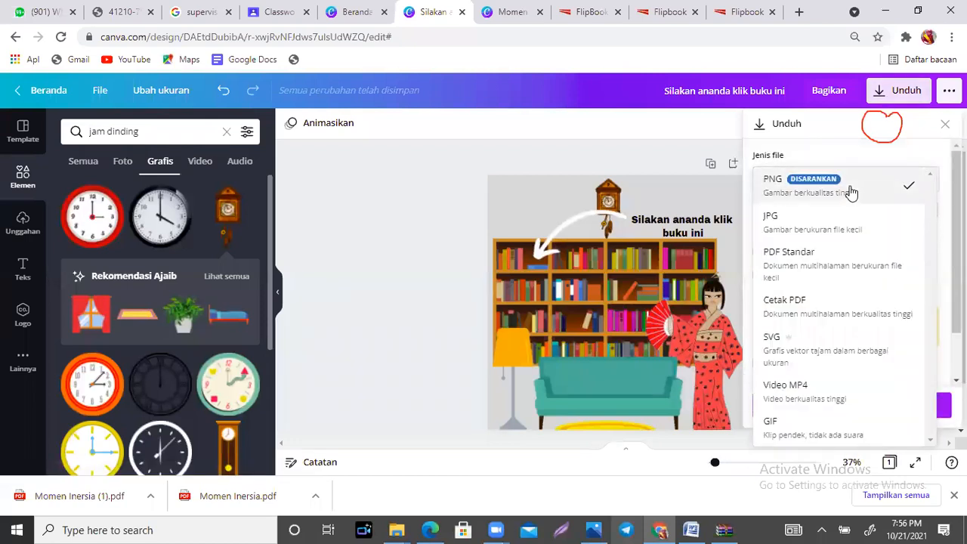
{"action": "left_click", "coordinate": [819, 266]}
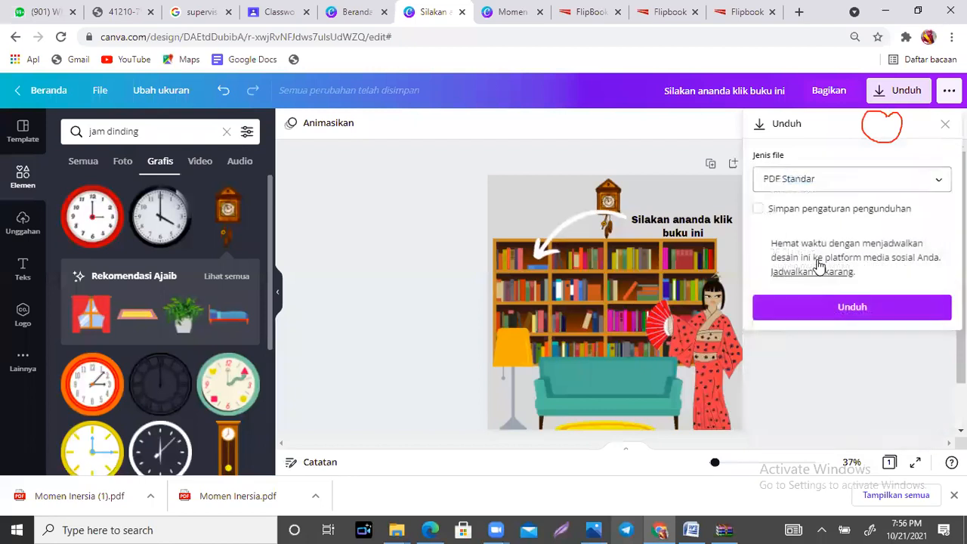
{"action": "left_click", "coordinate": [852, 308]}
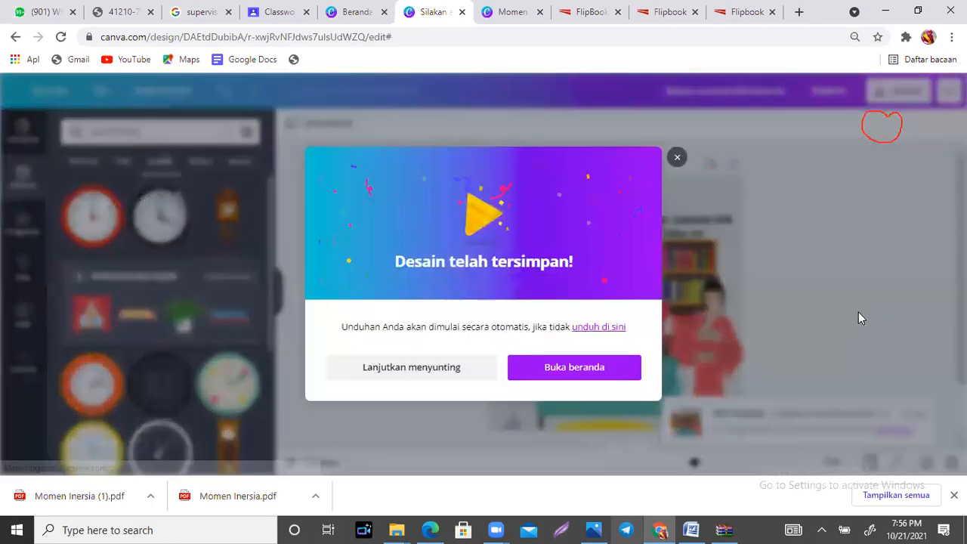
{"action": "left_click", "coordinate": [151, 496]}
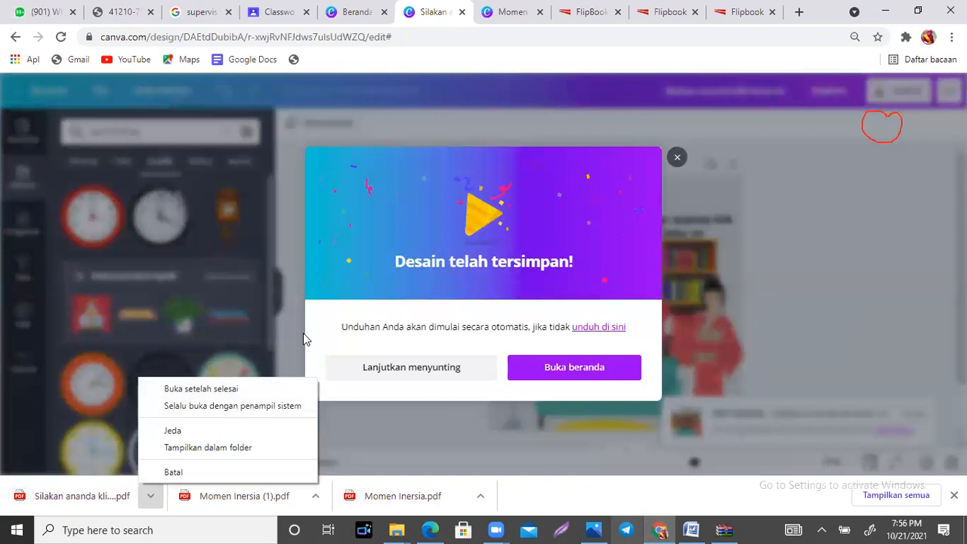
{"action": "left_click", "coordinate": [676, 159]}
{"action": "left_click", "coordinate": [677, 160]}
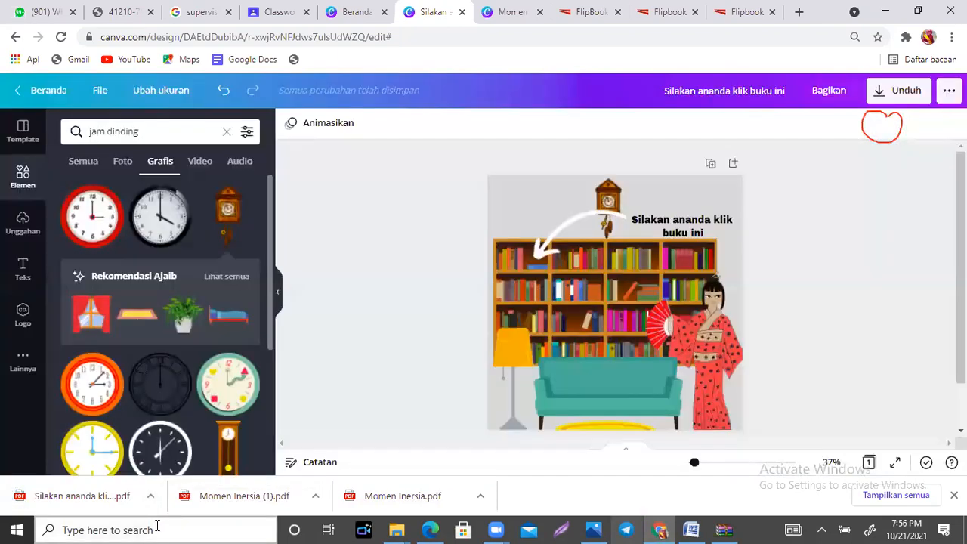
Step: Open the downloaded "Silakan ananda klik buku ini" PDF, follow its bookshelf link and turn the first page of the flipbook
{"action": "left_click", "coordinate": [151, 498]}
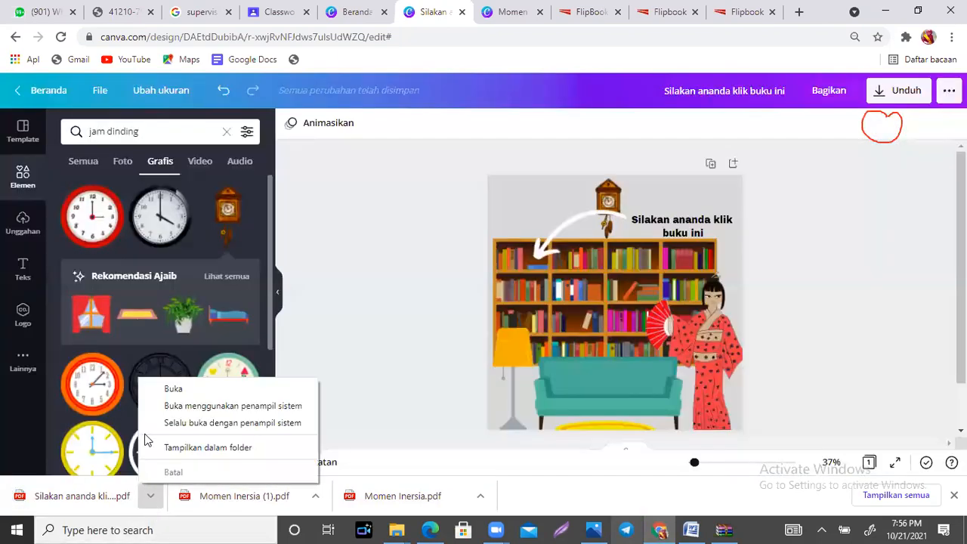
{"action": "left_click", "coordinate": [176, 388]}
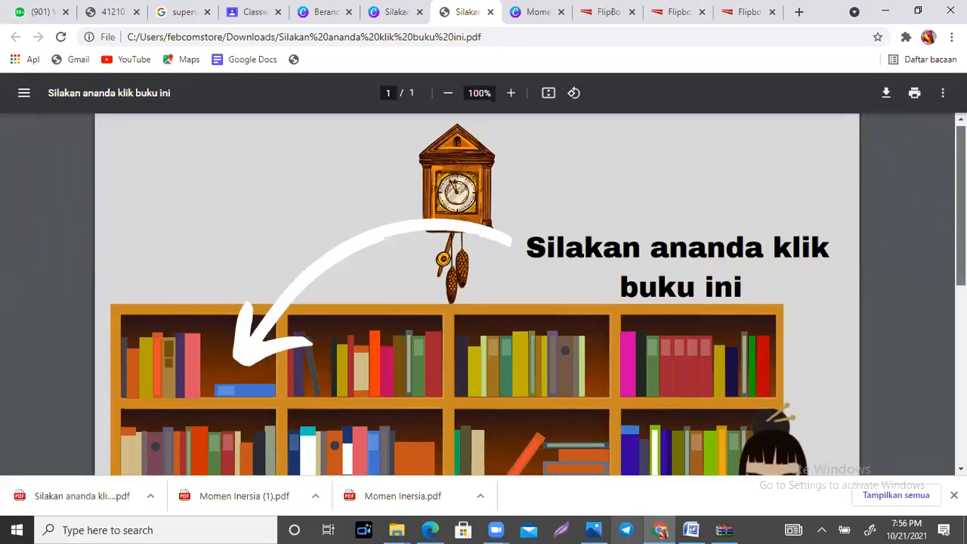
{"action": "scroll", "coordinate": [251, 259], "scroll_direction": "down", "scroll_amount": 3}
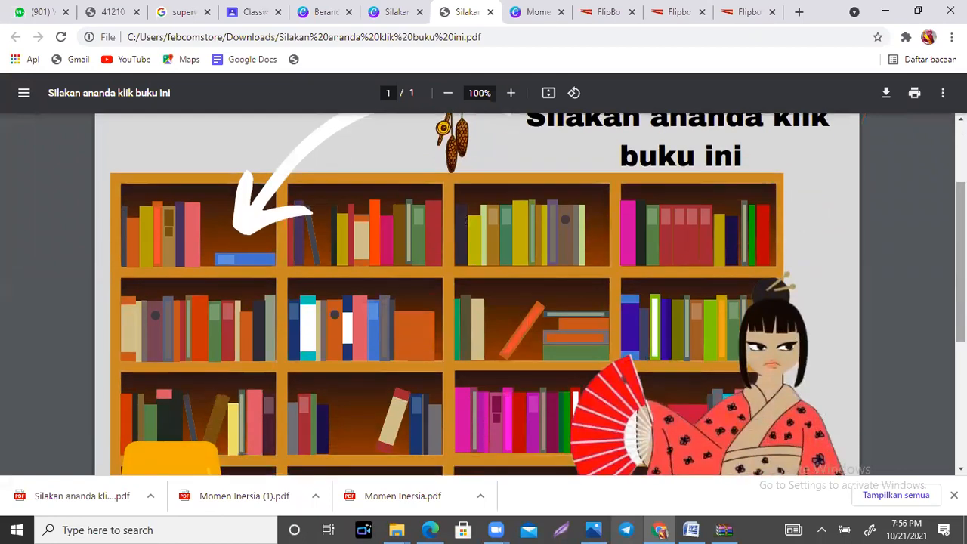
{"action": "left_click", "coordinate": [247, 265]}
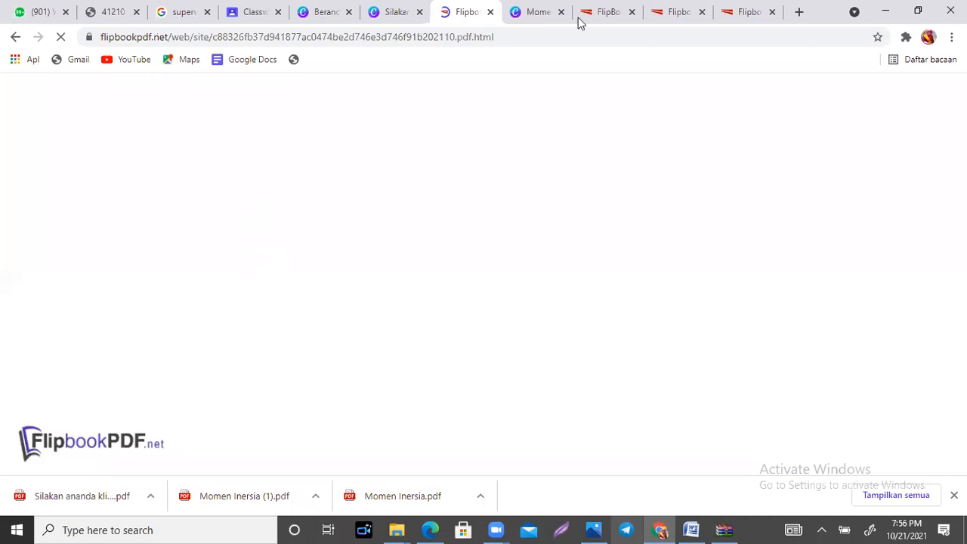
{"action": "left_click", "coordinate": [702, 13]}
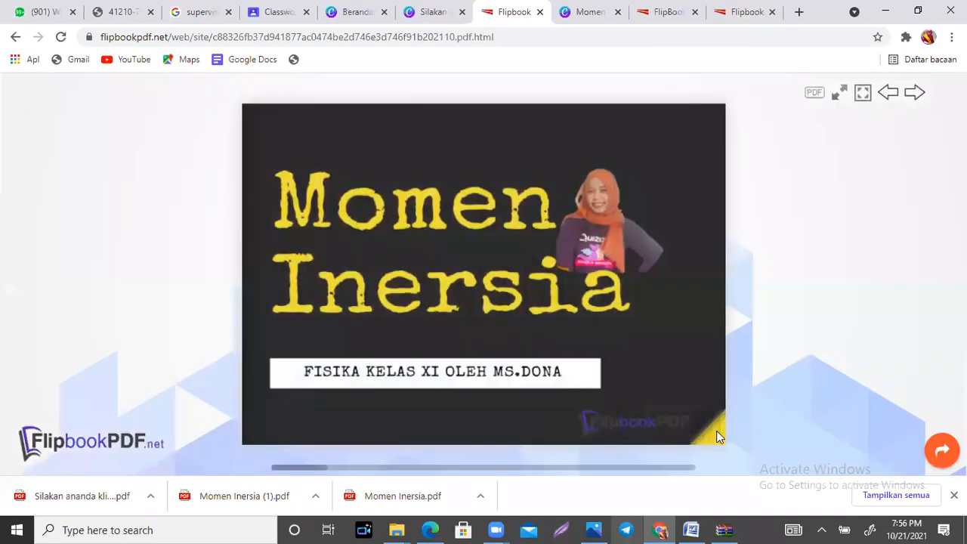
{"action": "left_click", "coordinate": [717, 430]}
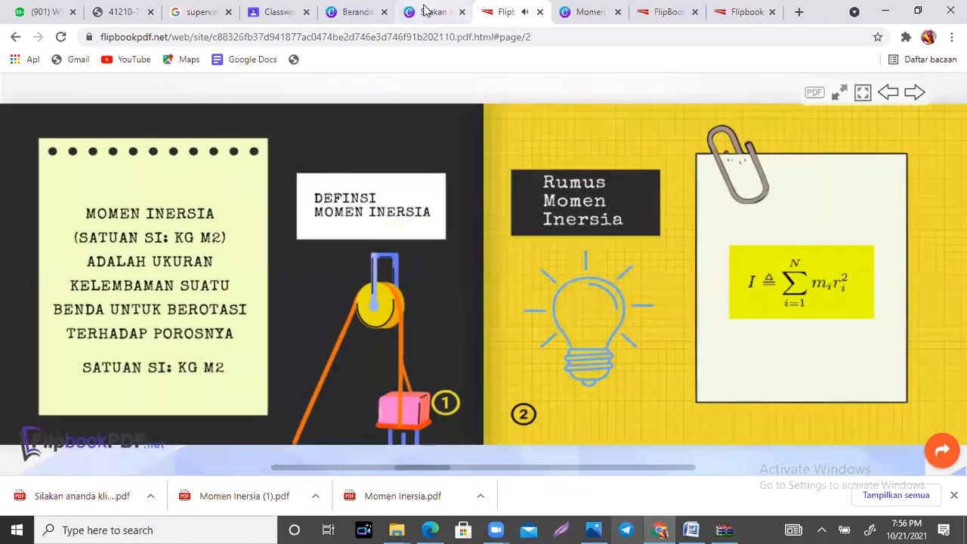
Step: Return to the Canva design and reopen the downloaded PDF, zoomed out to 47% to view the whole page
{"action": "left_click", "coordinate": [427, 12]}
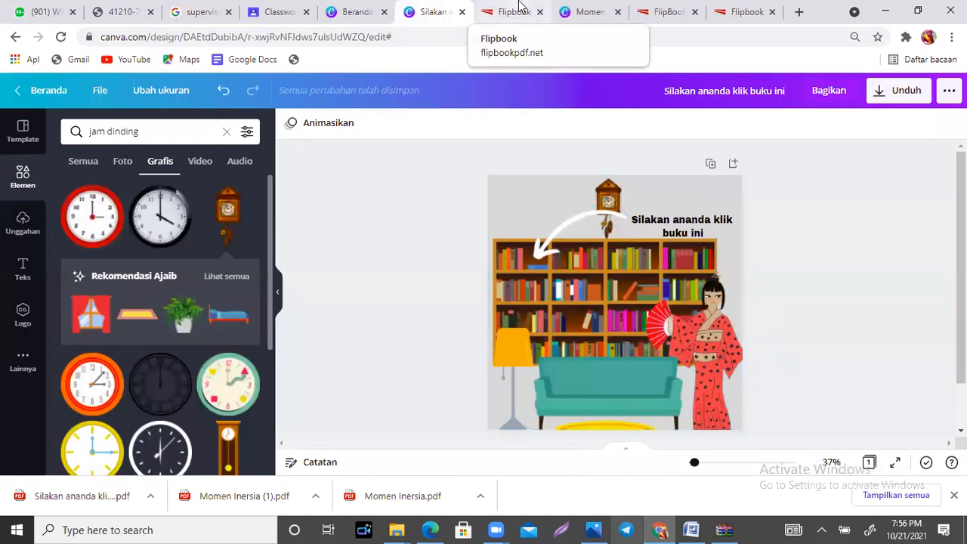
{"action": "left_click", "coordinate": [151, 499]}
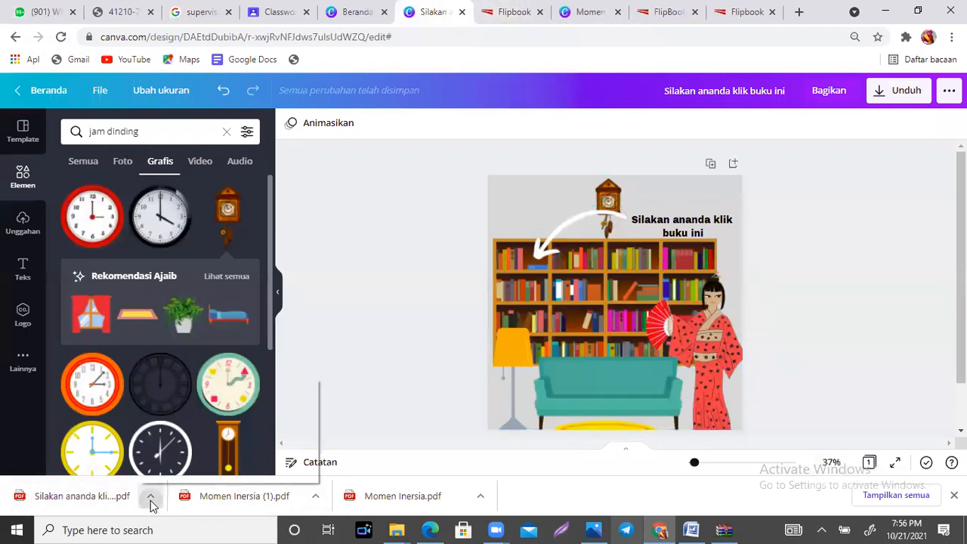
{"action": "left_click", "coordinate": [194, 390]}
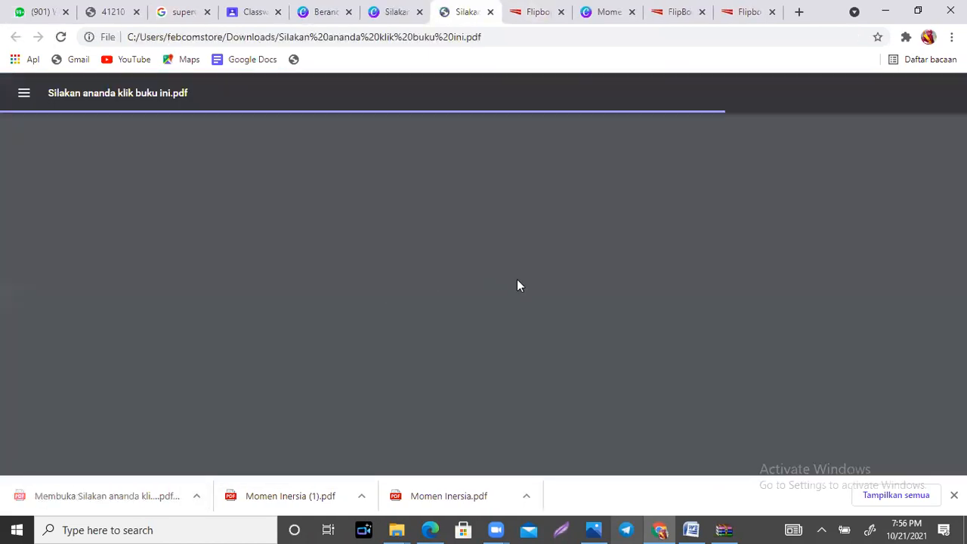
{"action": "scroll", "coordinate": [517, 285], "scroll_direction": "down", "scroll_amount": 5}
{"action": "scroll", "coordinate": [517, 285], "scroll_direction": "up", "scroll_amount": 2}
{"action": "scroll", "coordinate": [432, 169], "scroll_direction": "up", "scroll_amount": 1}
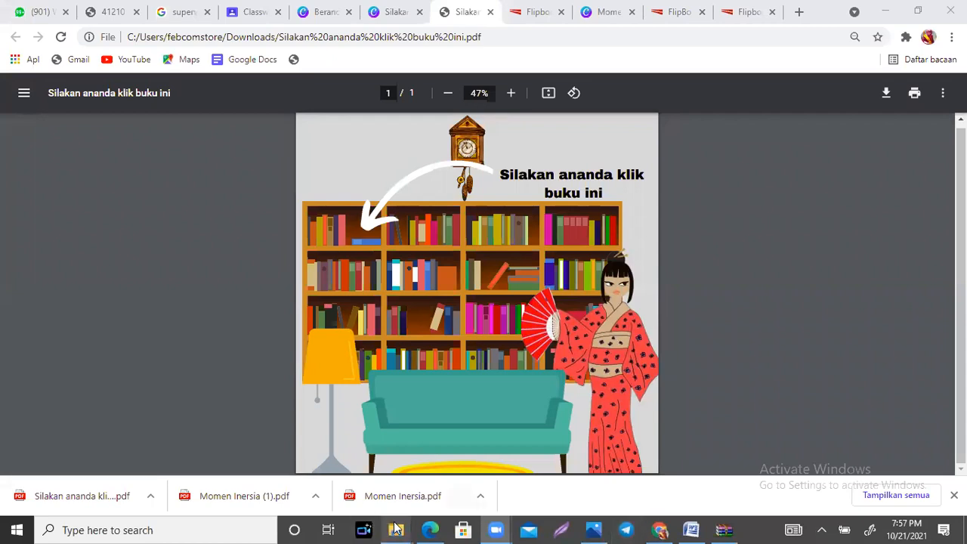
Step: Open "BUKU DIKLIK, PLEASE" from the Downloads flipbook folder, follow the link on its row of books and dismiss the banner ad
{"action": "mouse_move", "coordinate": [396, 529]}
{"action": "left_click", "coordinate": [398, 491]}
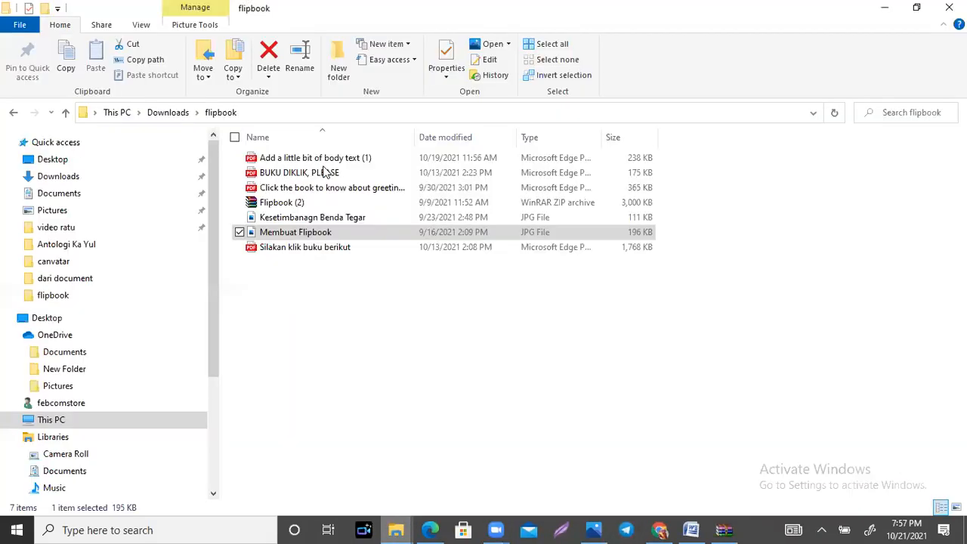
{"action": "left_click", "coordinate": [324, 173]}
{"action": "double_click", "coordinate": [323, 173]}
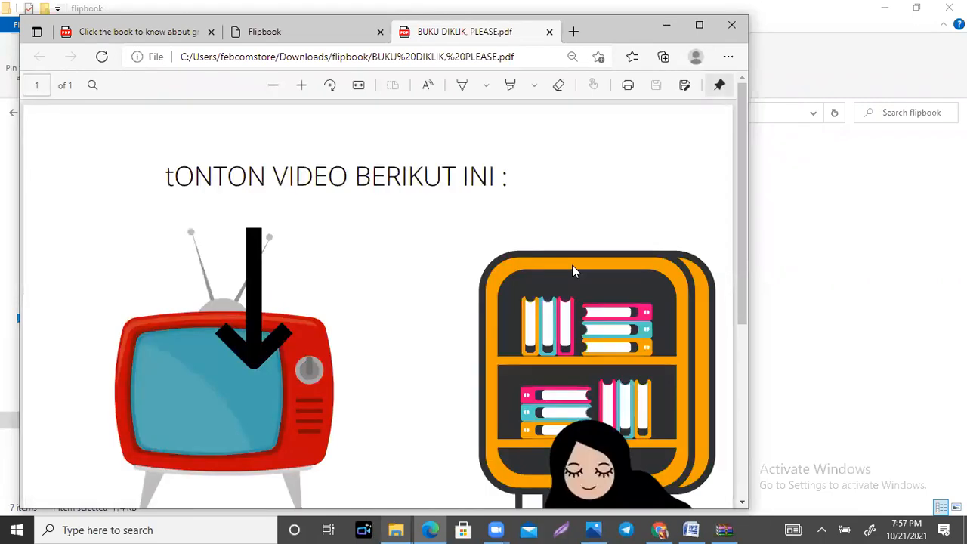
{"action": "scroll", "coordinate": [572, 271], "scroll_direction": "down", "scroll_amount": 4}
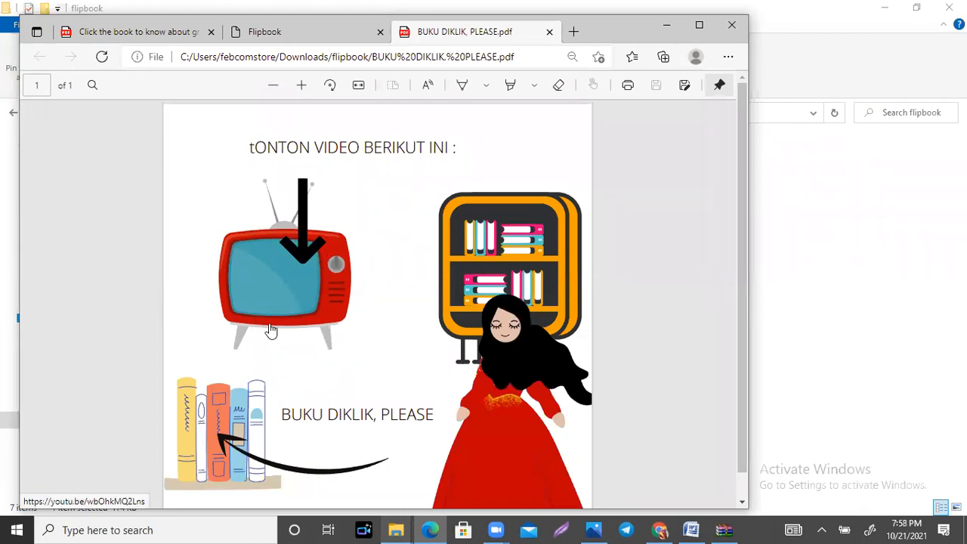
{"action": "scroll", "coordinate": [353, 368], "scroll_direction": "down", "scroll_amount": 2}
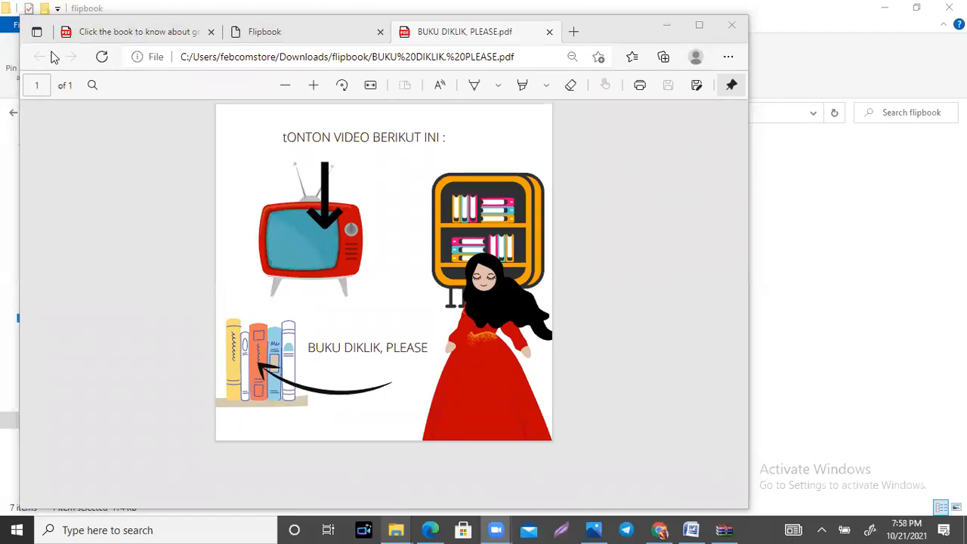
{"action": "left_click", "coordinate": [253, 355]}
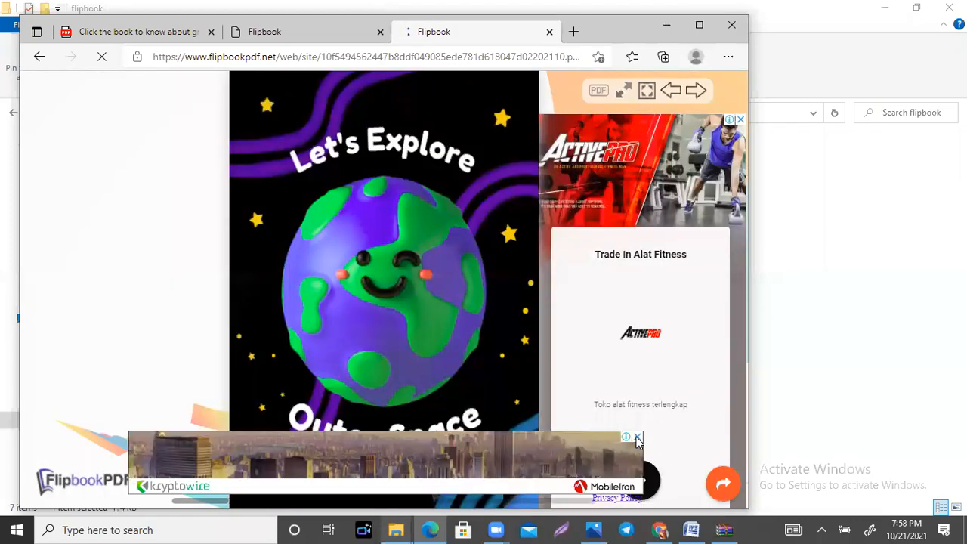
{"action": "left_click", "coordinate": [637, 438]}
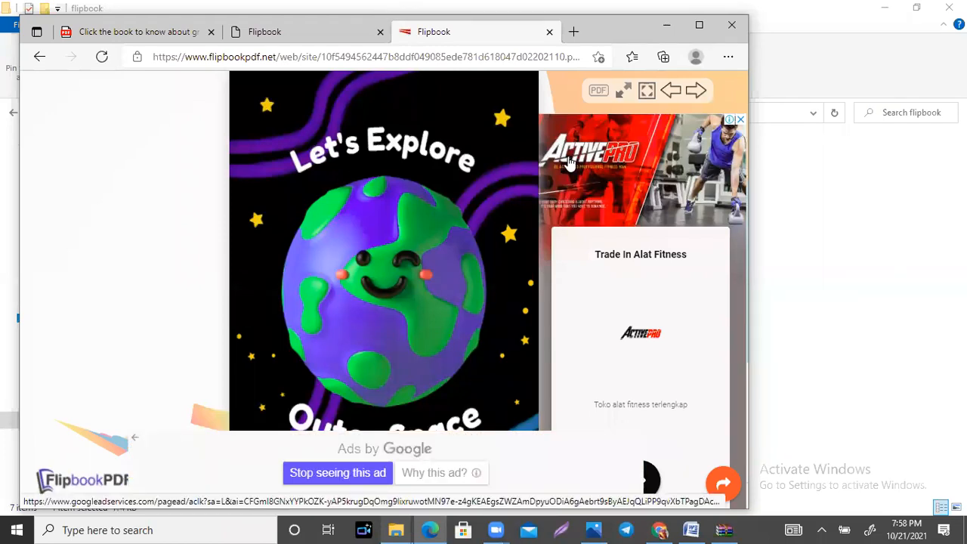
Step: Switch back to Chrome, close the downloaded PDF and add a new page below the living room in the Canva design
{"action": "left_click", "coordinate": [664, 529]}
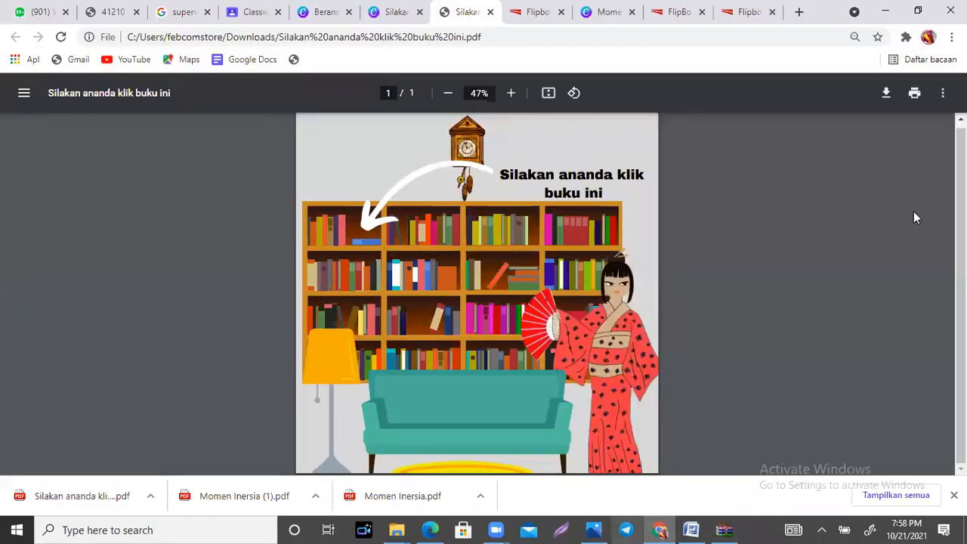
{"action": "left_click", "coordinate": [492, 12]}
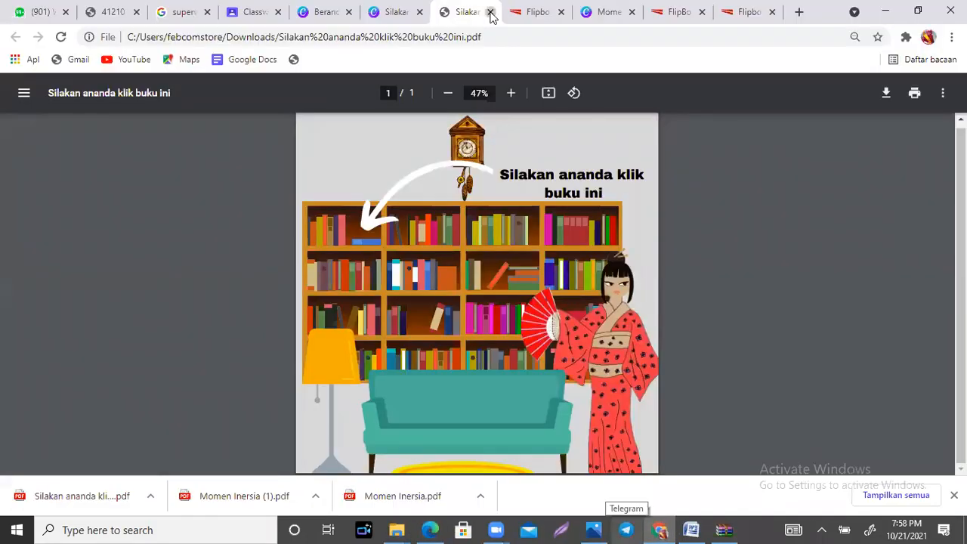
{"action": "left_click", "coordinate": [393, 9]}
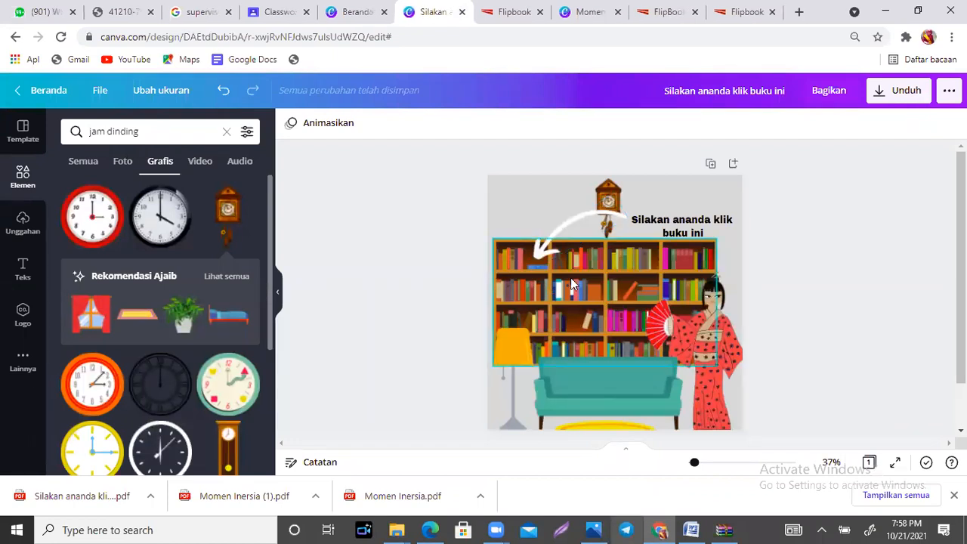
{"action": "scroll", "coordinate": [599, 390], "scroll_direction": "down", "scroll_amount": 1}
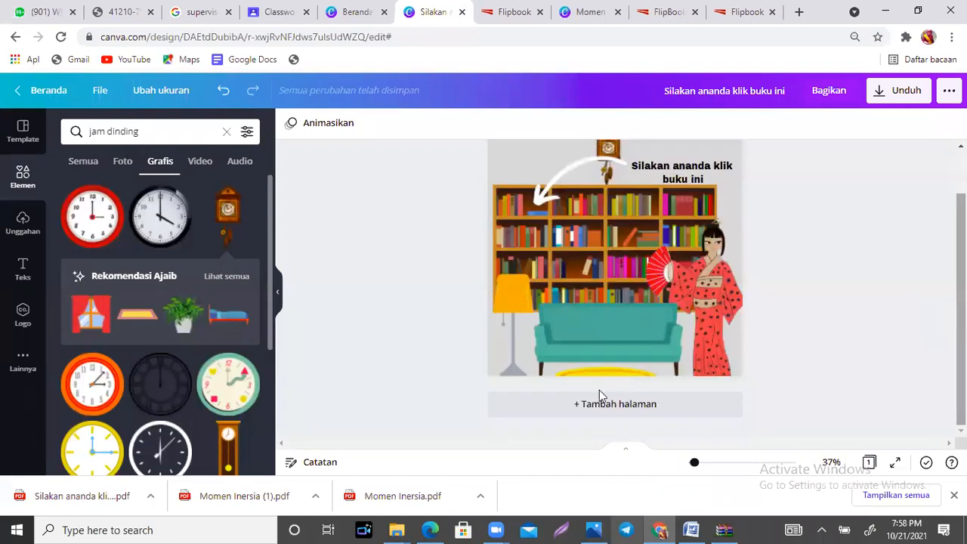
{"action": "left_click", "coordinate": [591, 403]}
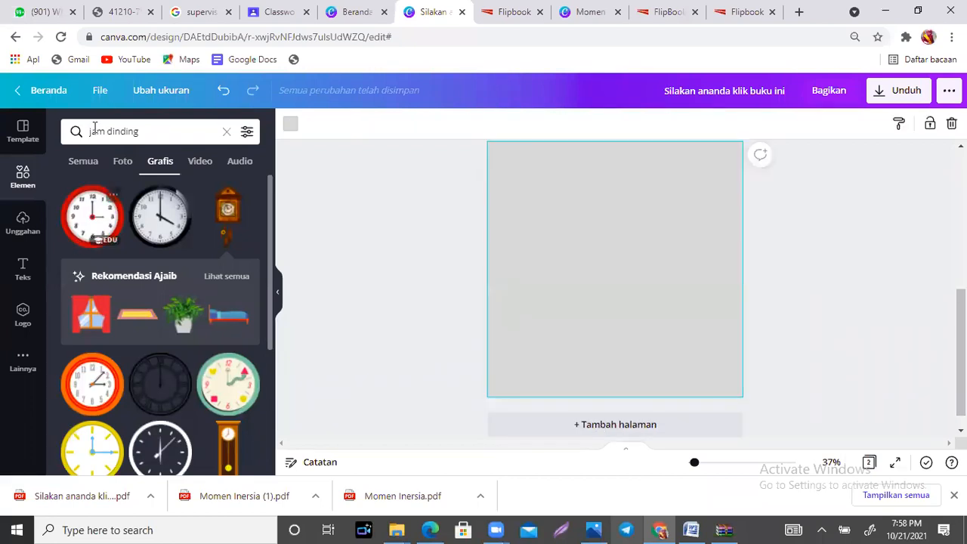
Step: Search the graphics for "lemari buku" and add the empty dark-backed bookshelf with wooden shelves to the new page
{"action": "left_click", "coordinate": [151, 133]}
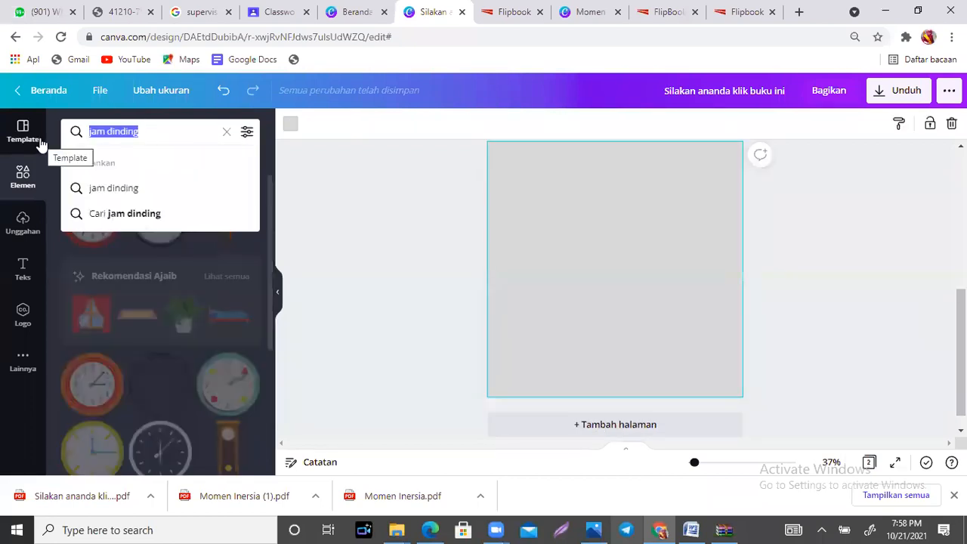
{"action": "type", "text": "lemari buku"}
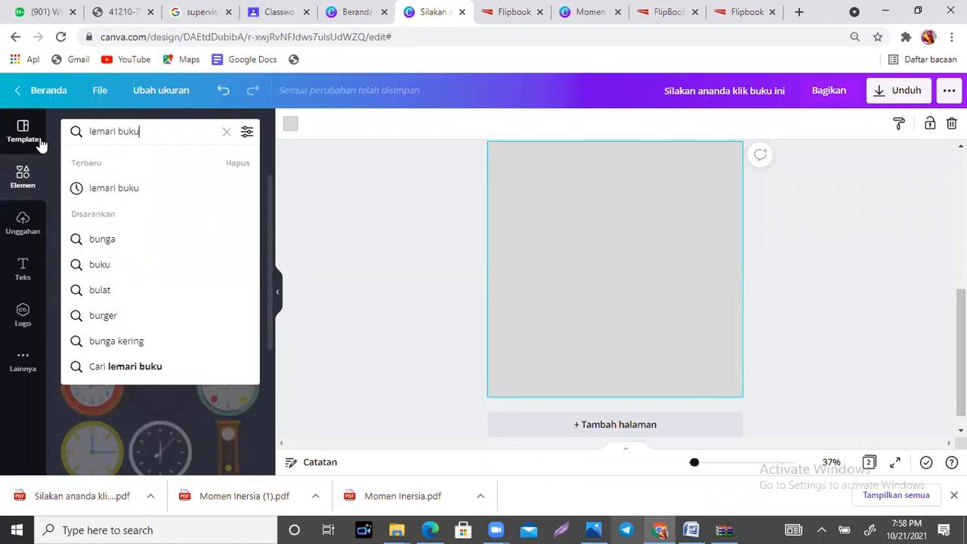
{"action": "key", "text": "Return"}
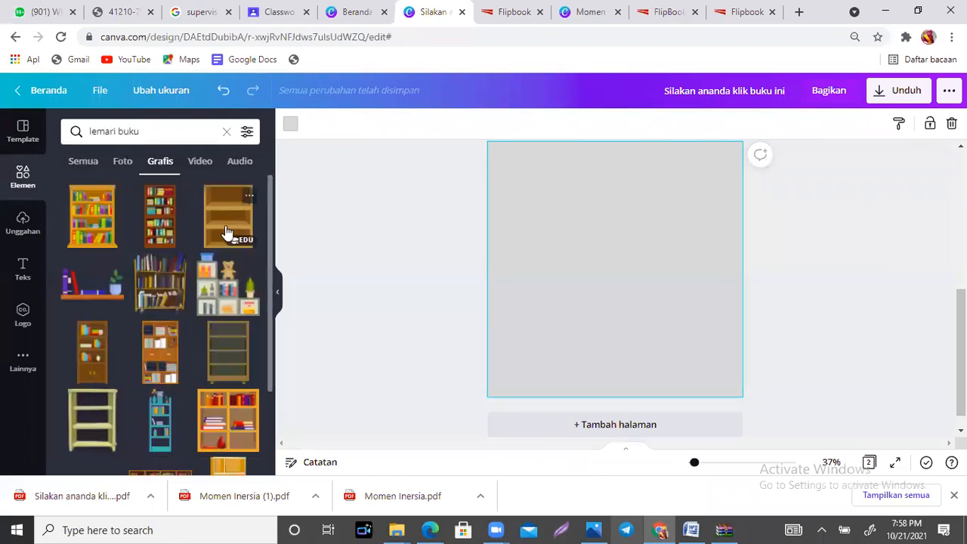
{"action": "left_click", "coordinate": [224, 364]}
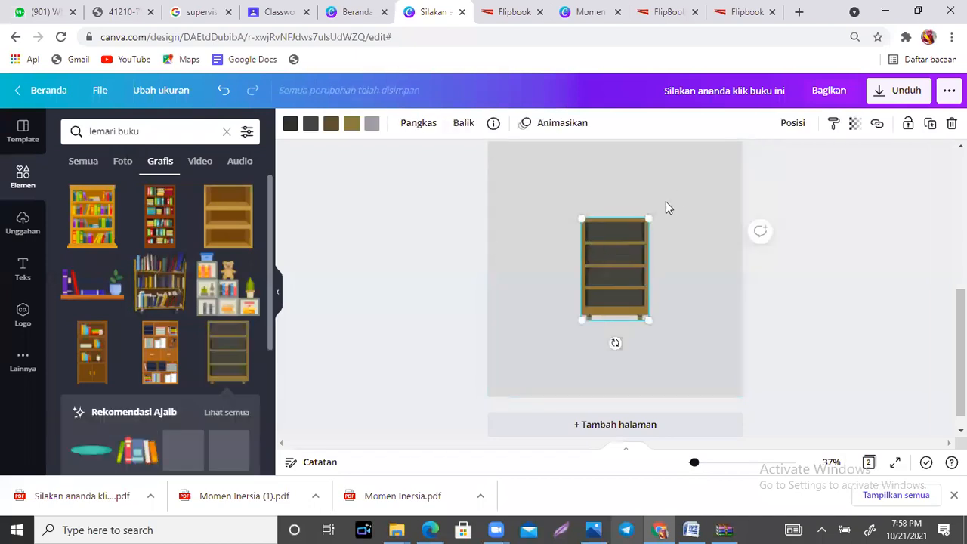
Step: Enlarge the bookshelf to roughly twice its size and place it in the lower right part of the page
{"action": "left_click_drag", "start_coordinate": [649, 220], "coordinate": [774, 151]}
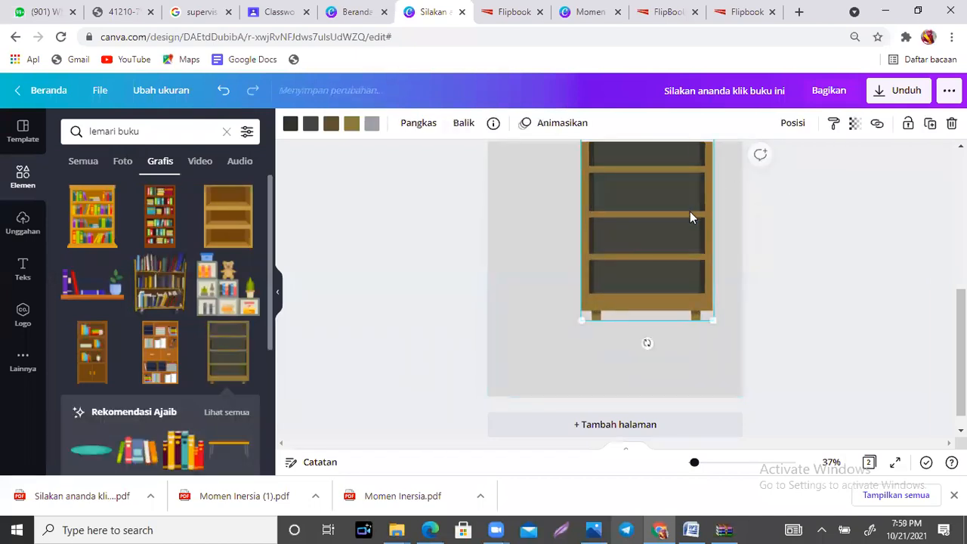
{"action": "left_click_drag", "start_coordinate": [701, 244], "coordinate": [713, 285]}
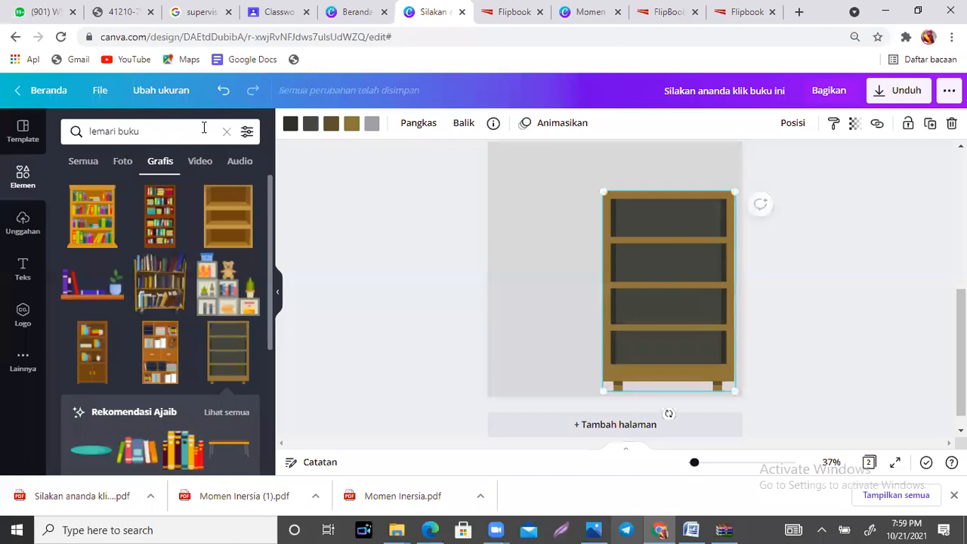
Step: Search the graphics for "buku", add the stack of three books and shrink it to fit on the bookshelf's bottom shelf
{"action": "double_click", "coordinate": [115, 132]}
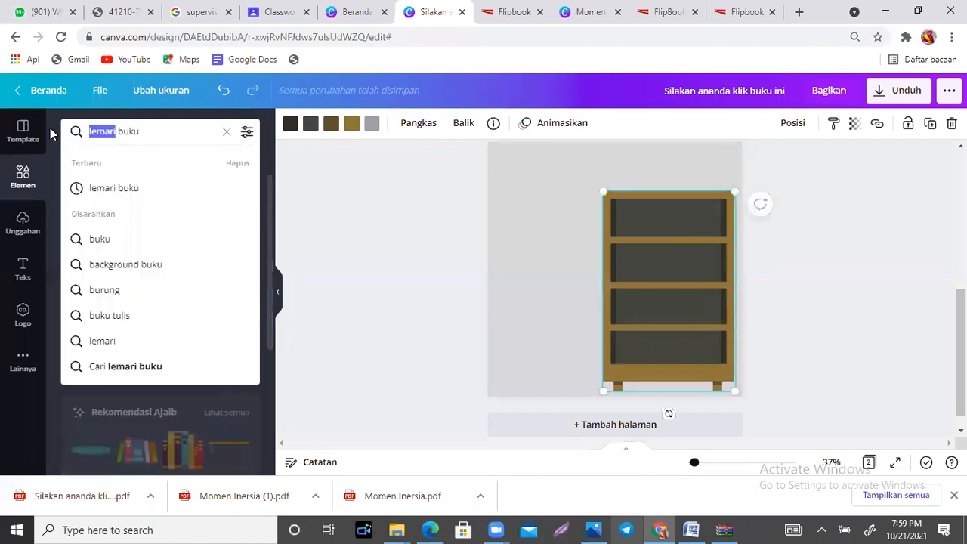
{"action": "key", "text": "BackSpace"}
{"action": "key", "text": "Return"}
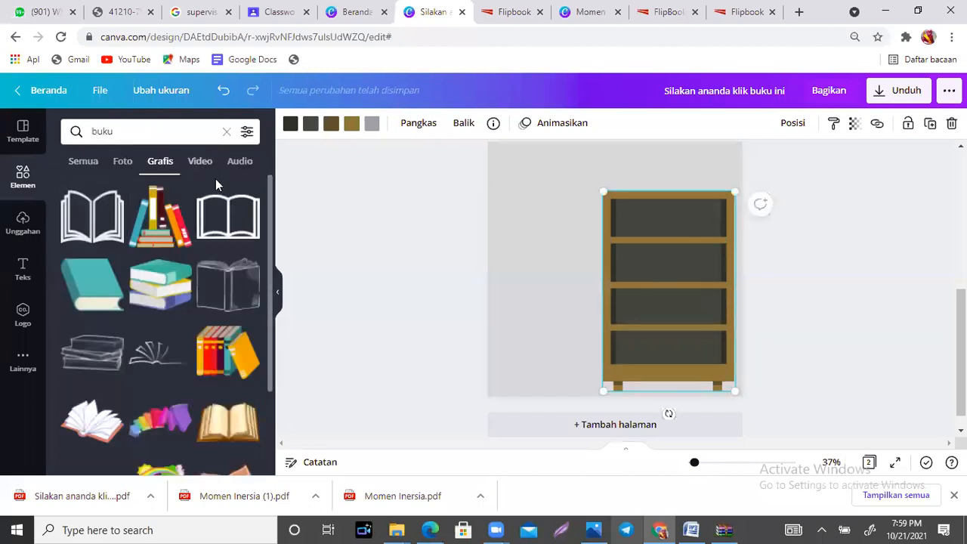
{"action": "left_click", "coordinate": [167, 280]}
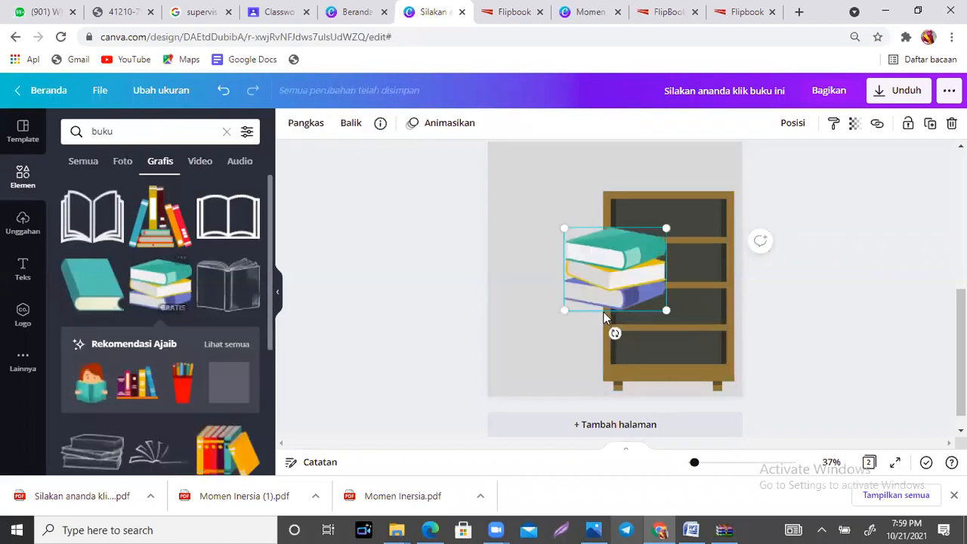
{"action": "left_click_drag", "start_coordinate": [618, 280], "coordinate": [681, 360]}
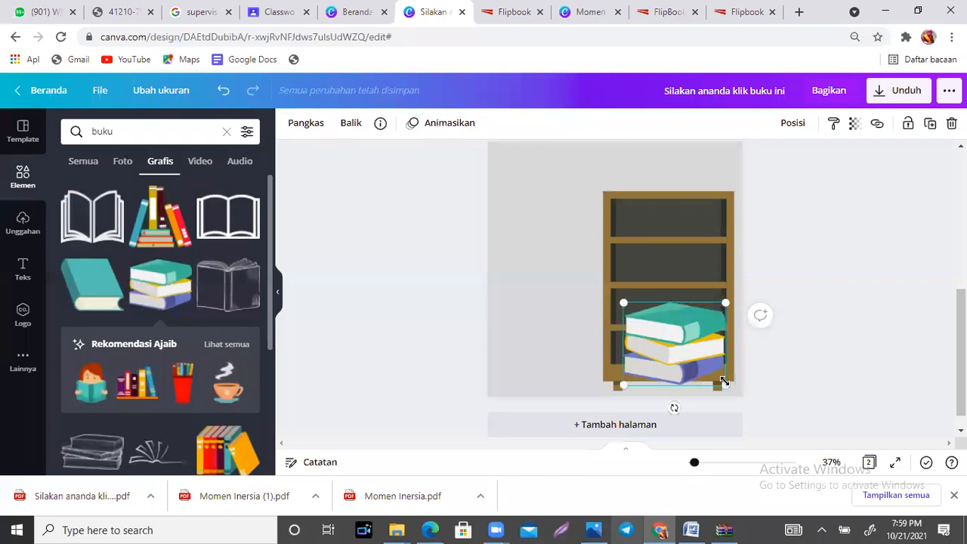
{"action": "left_click_drag", "start_coordinate": [724, 383], "coordinate": [648, 359]}
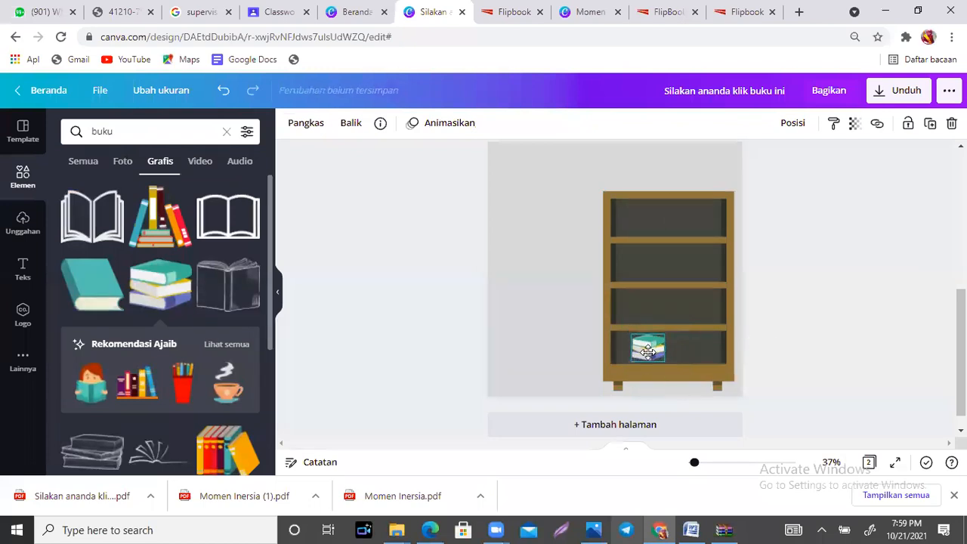
Step: Add the body text "silakan klik buku berikut ini" and place it beside the bookshelf, level with the bottom shelf
{"action": "left_click", "coordinate": [21, 271]}
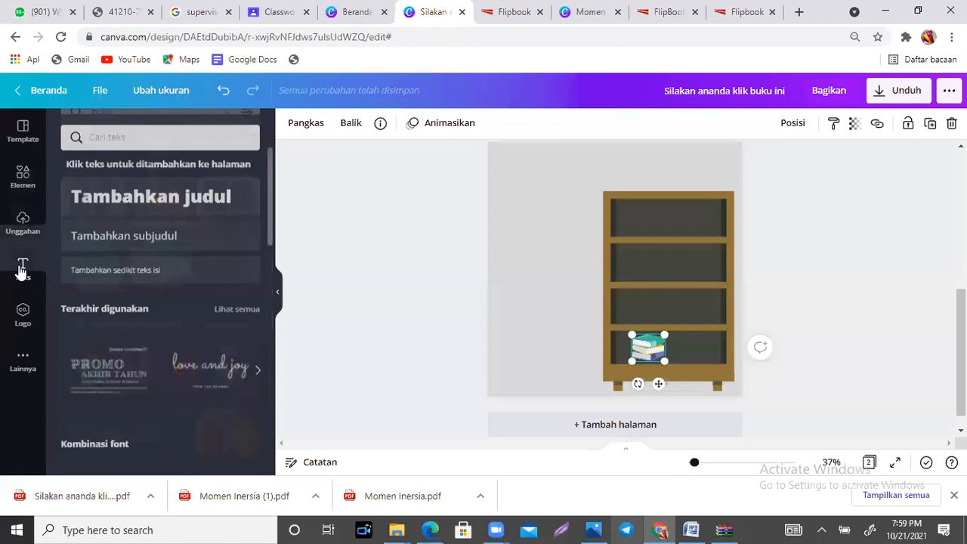
{"action": "left_click", "coordinate": [128, 272]}
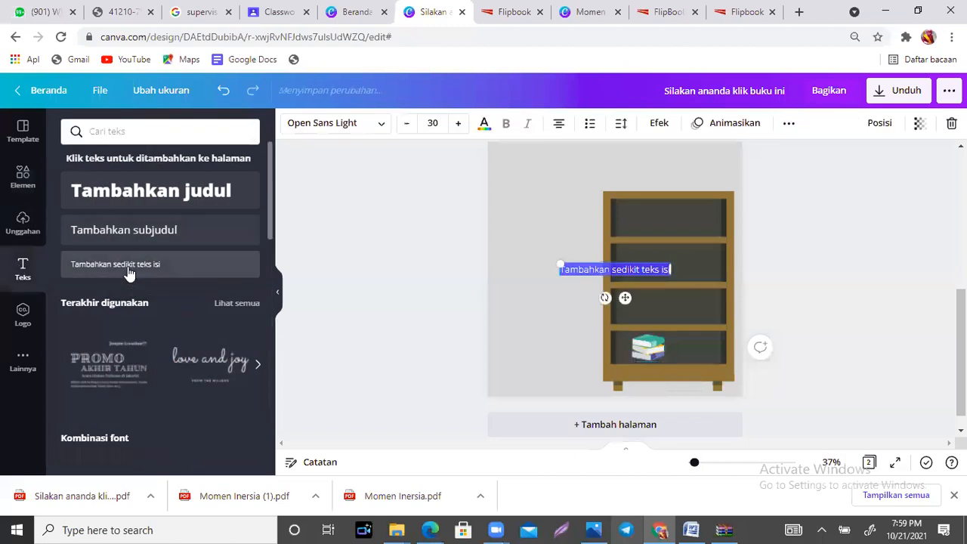
{"action": "type", "text": "silakan klik buku berikut ini"}
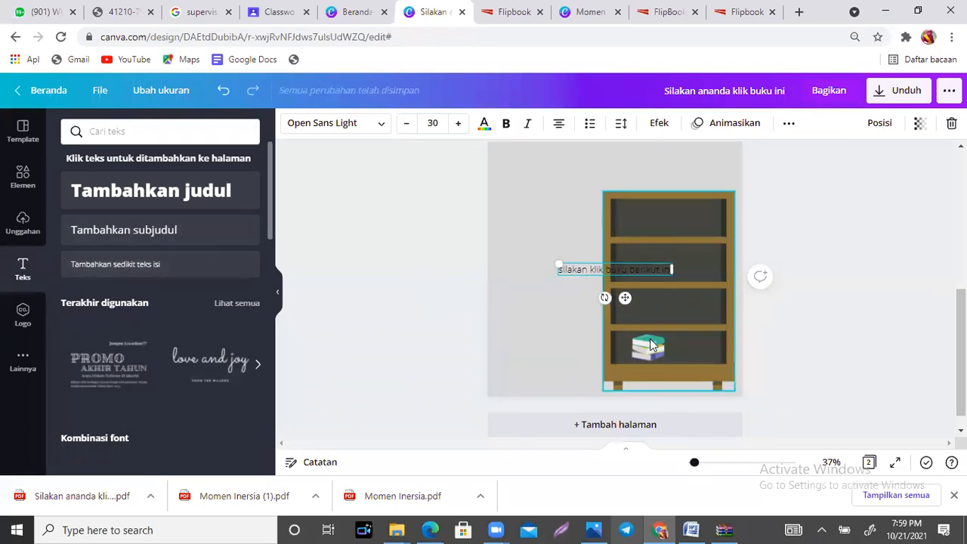
{"action": "left_click_drag", "start_coordinate": [625, 297], "coordinate": [549, 371]}
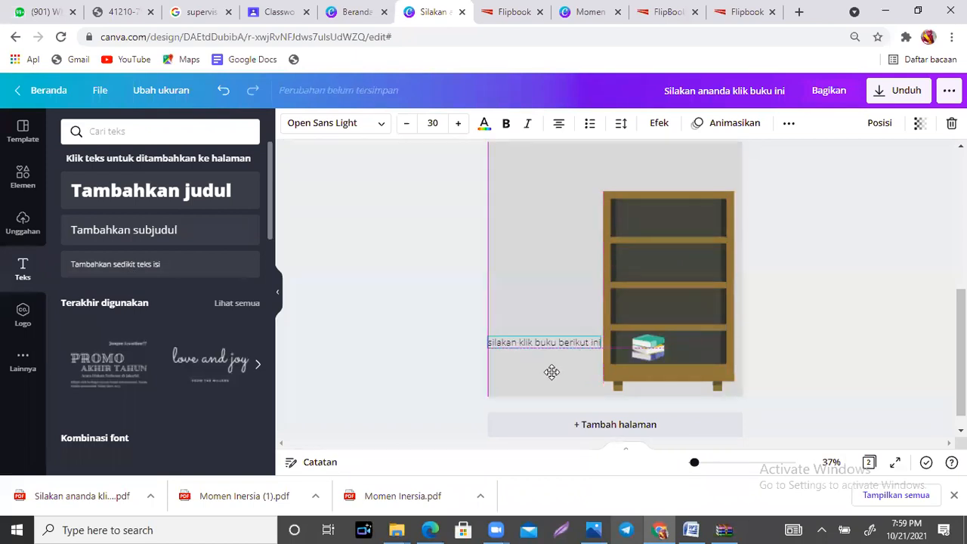
Step: Search the graphics for "panah" and add the curved pink arrow to the bookshelf page
{"action": "left_click", "coordinate": [23, 181]}
{"action": "left_click", "coordinate": [136, 130]}
{"action": "left_click_drag", "start_coordinate": [134, 130], "coordinate": [69, 131]}
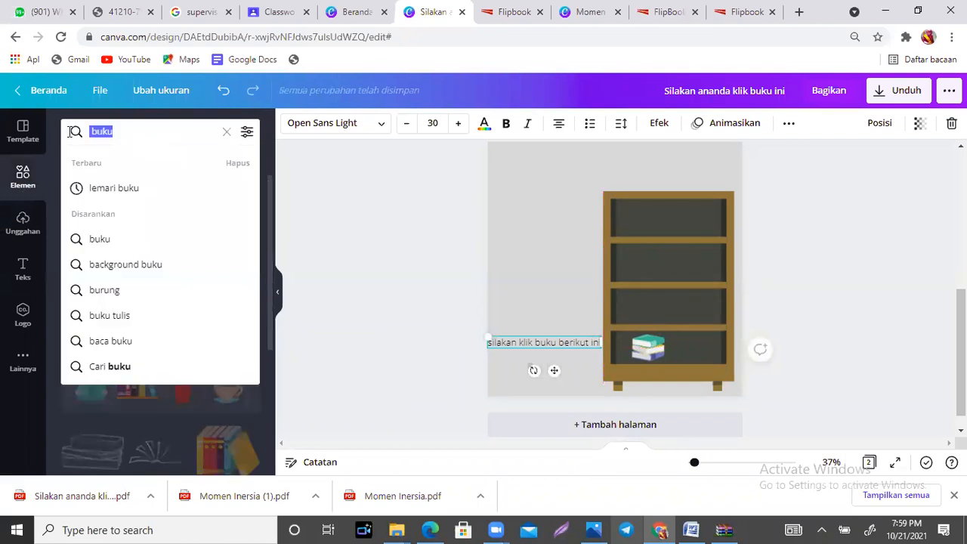
{"action": "type", "text": "panah"}
{"action": "key", "text": "Return"}
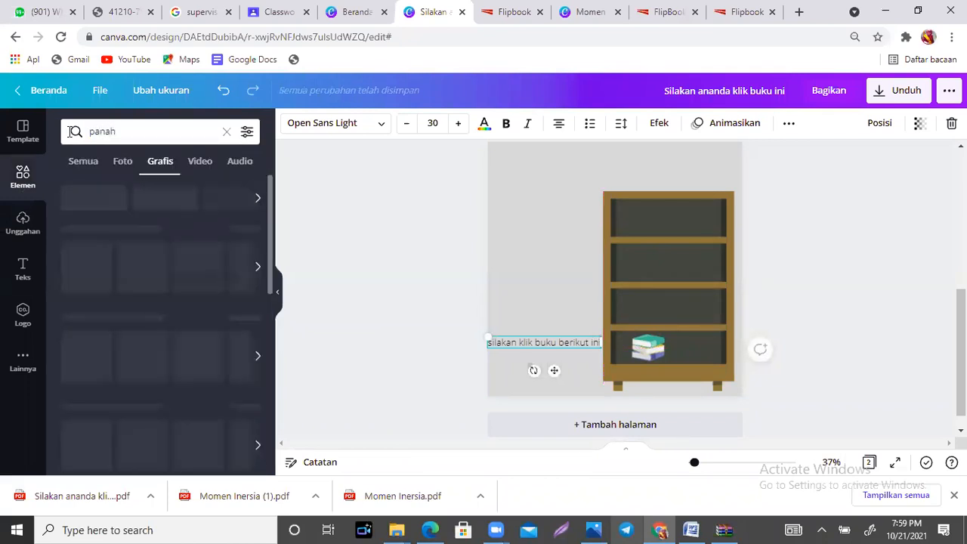
{"action": "left_click", "coordinate": [225, 221]}
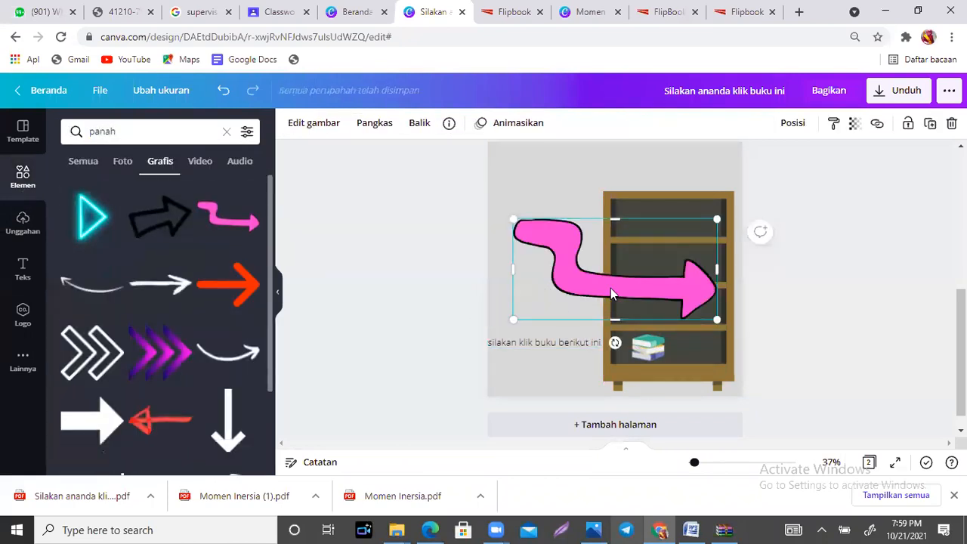
Step: Shrink the pink arrow, raise the text slightly and place the arrow below it, pointing at the stack of books
{"action": "left_click_drag", "start_coordinate": [635, 288], "coordinate": [608, 360]}
{"action": "left_click_drag", "start_coordinate": [690, 394], "coordinate": [585, 395]}
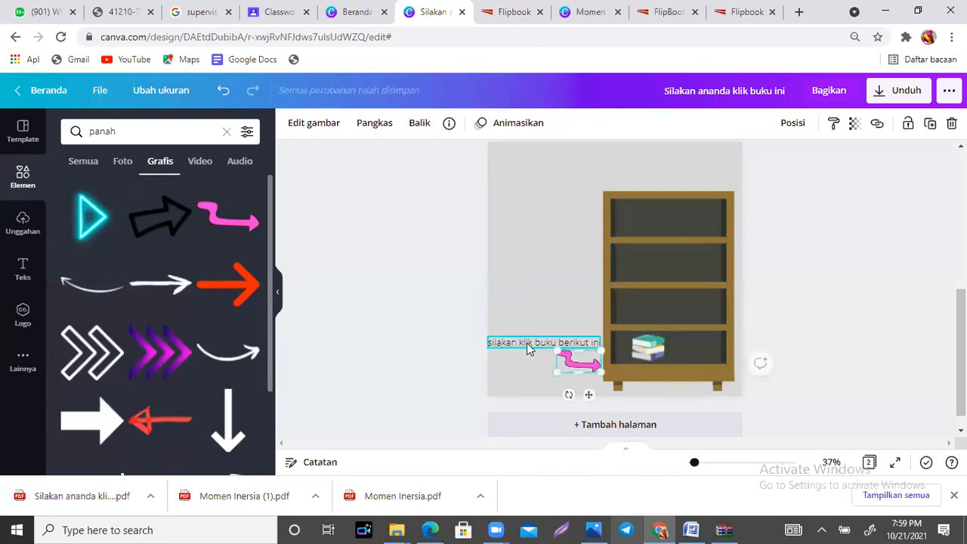
{"action": "left_click_drag", "start_coordinate": [527, 342], "coordinate": [528, 329]}
{"action": "left_click_drag", "start_coordinate": [587, 368], "coordinate": [609, 352]}
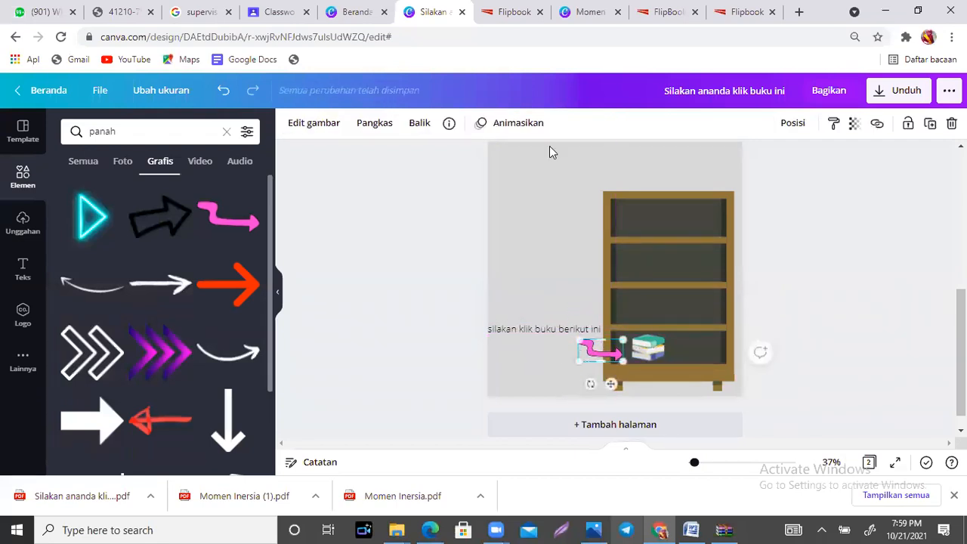
Step: Reload the FlipbookPDF conversion page, agree to resubmit the form, and close the flipbook tab opened at page 2
{"action": "left_click", "coordinate": [665, 11]}
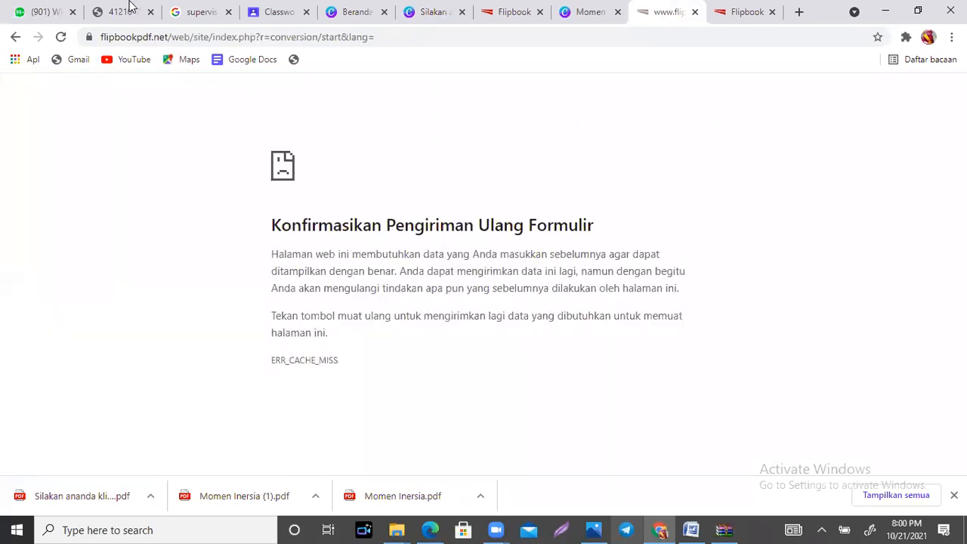
{"action": "left_click", "coordinate": [60, 36]}
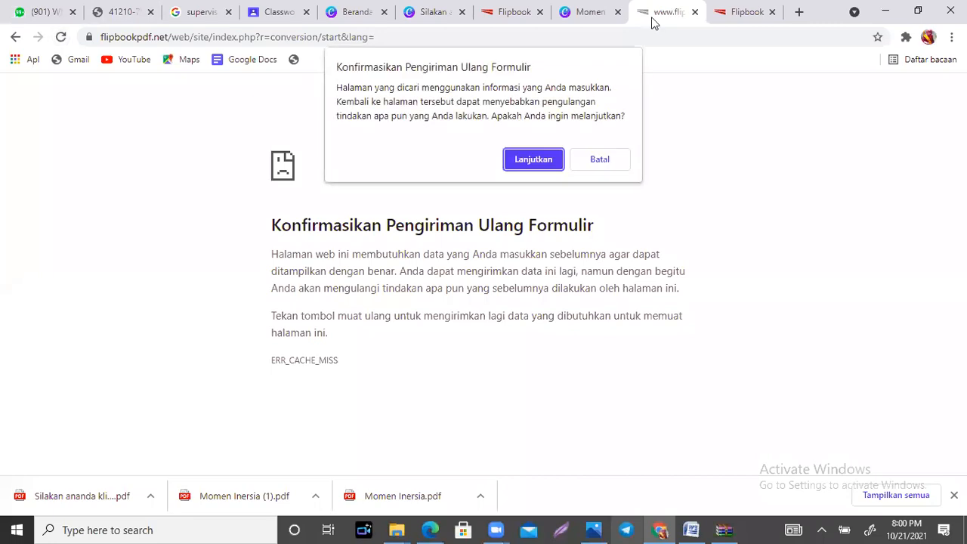
{"action": "left_click", "coordinate": [527, 161]}
{"action": "left_click", "coordinate": [493, 14]}
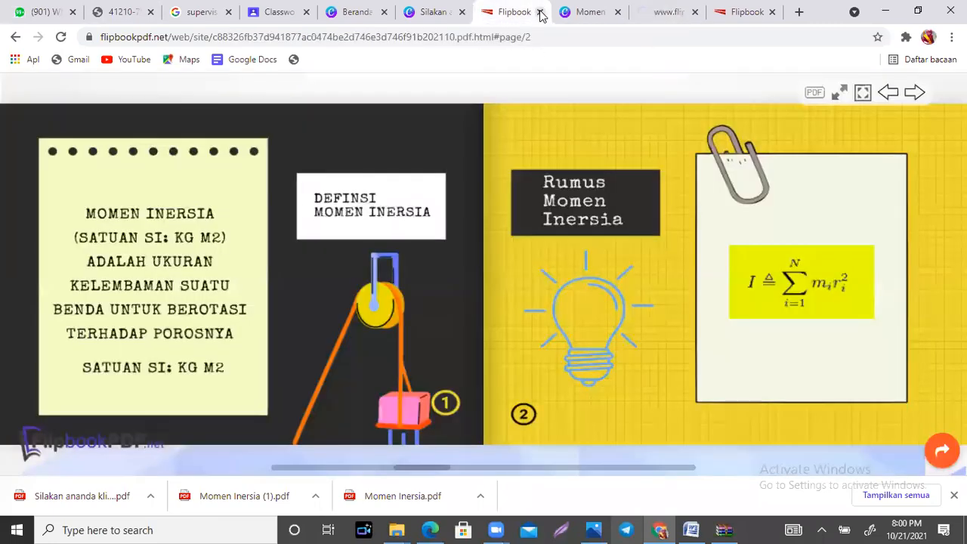
{"action": "left_click", "coordinate": [539, 12]}
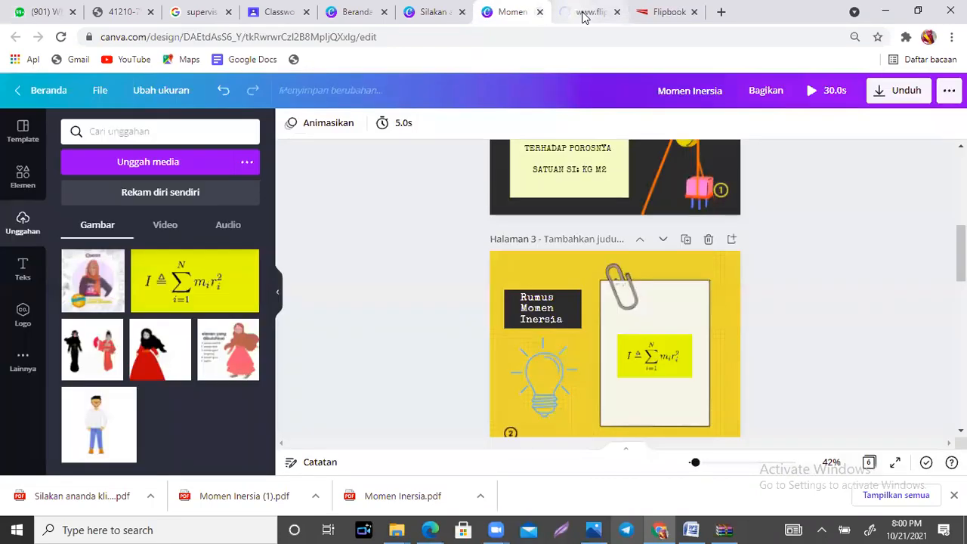
Step: Check the reloaded conversion page and the remaining flipbook tab, ending at the flipbook's share and admin URLs
{"action": "left_click", "coordinate": [582, 13]}
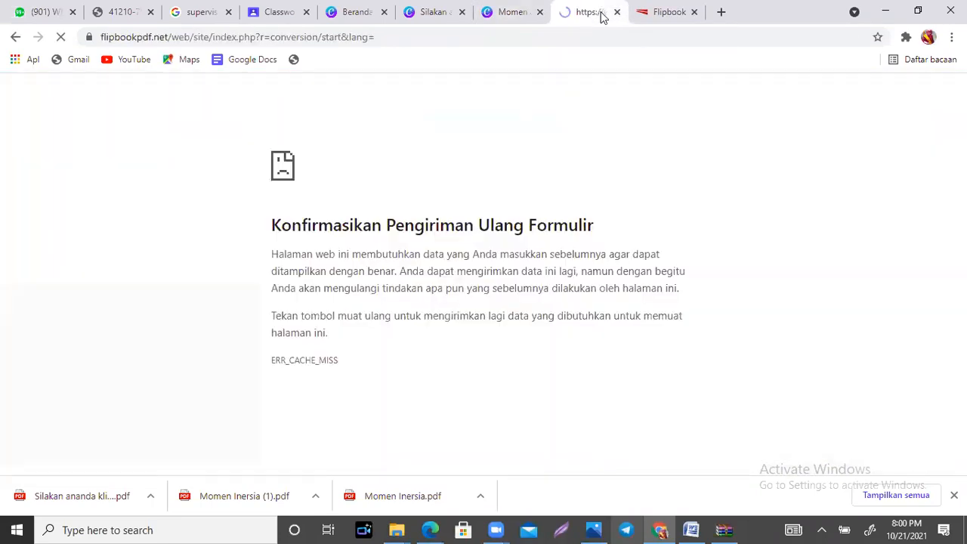
{"action": "left_click", "coordinate": [668, 13]}
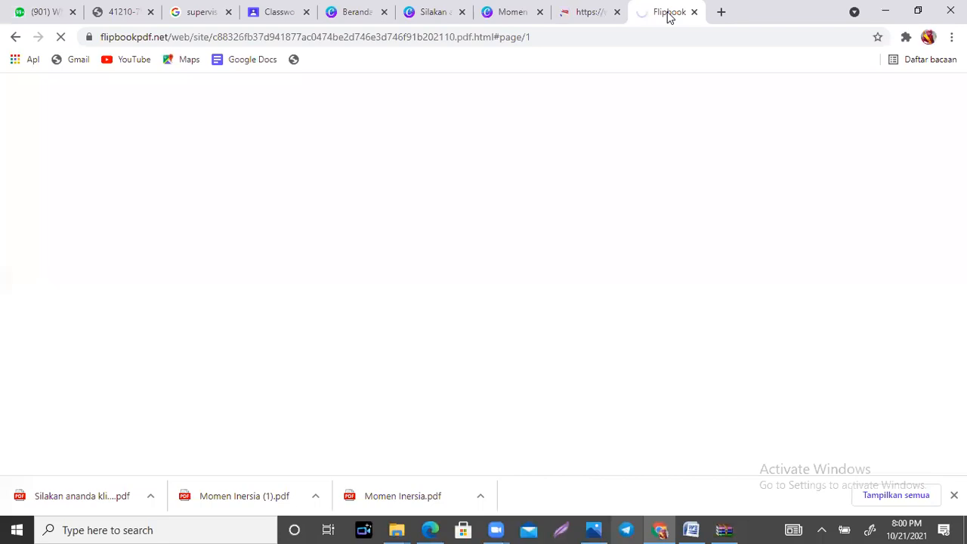
{"action": "left_click", "coordinate": [580, 12]}
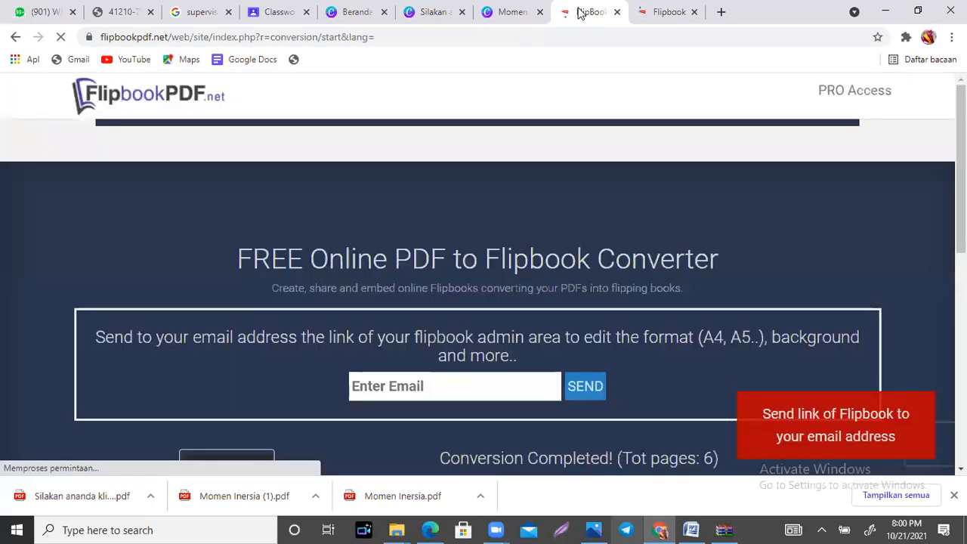
{"action": "scroll", "coordinate": [633, 300], "scroll_direction": "down", "scroll_amount": 5}
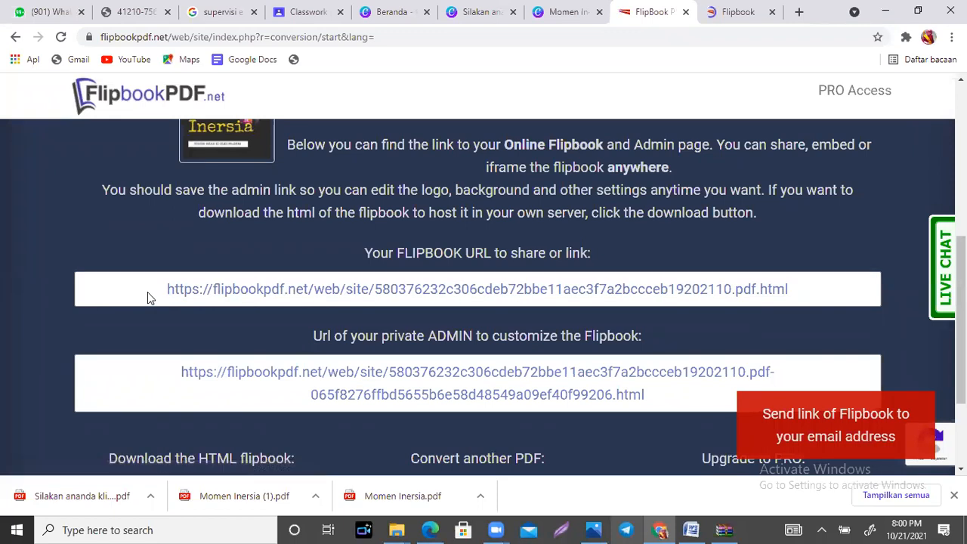
Step: Return to the bookshelf design in Canva and link the stack of books to the copied flipbookpdf.net flipbook address
{"action": "left_click", "coordinate": [567, 13]}
{"action": "left_click", "coordinate": [479, 13]}
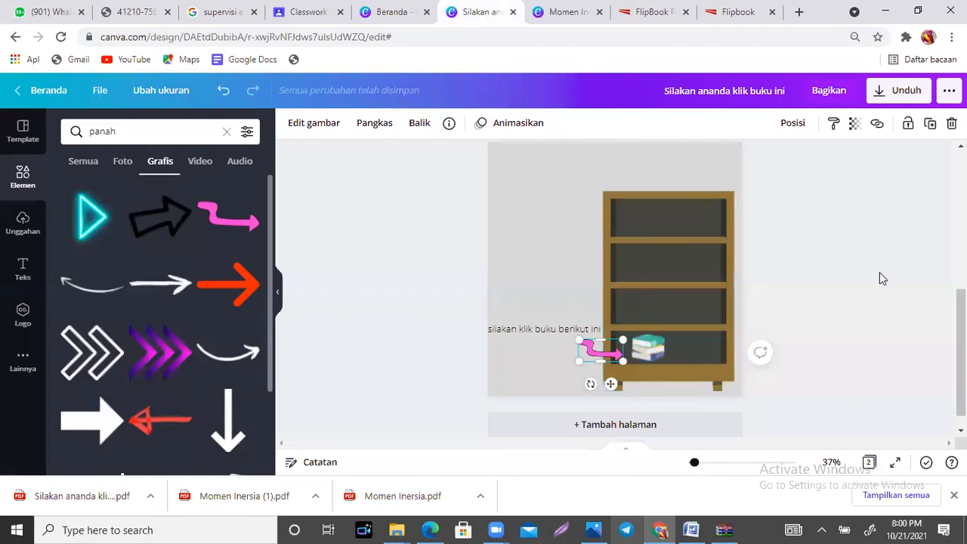
{"action": "left_click", "coordinate": [539, 268]}
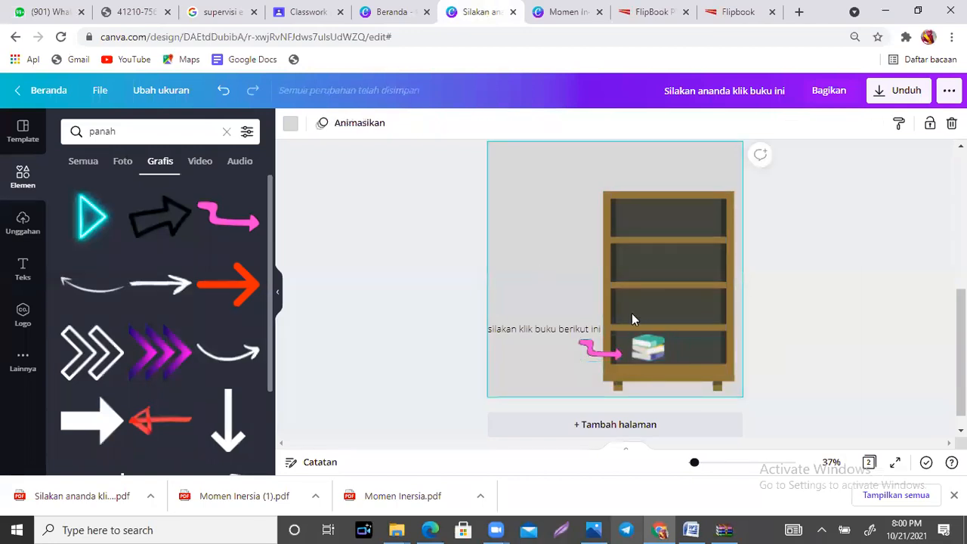
{"action": "left_click", "coordinate": [660, 355]}
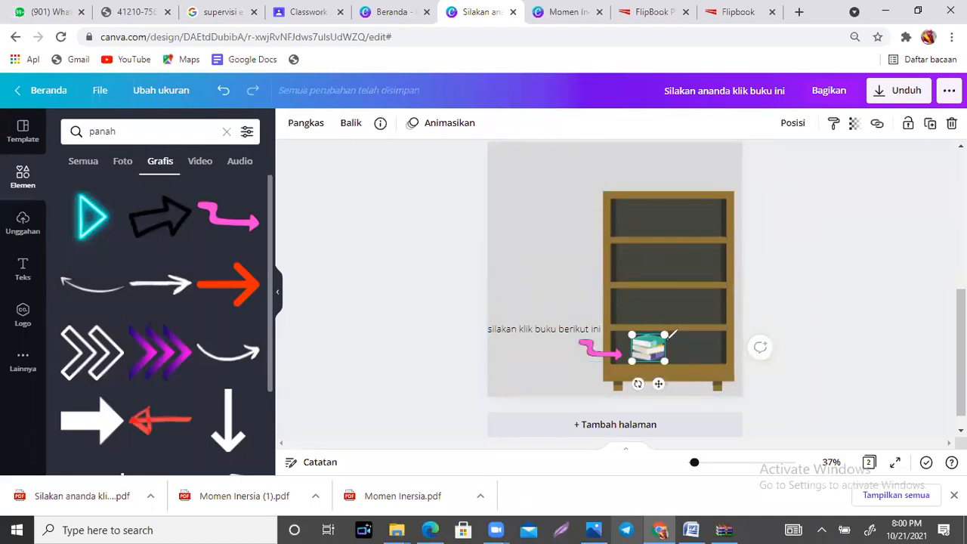
{"action": "mouse_move", "coordinate": [672, 349]}
{"action": "left_mouse_down"}
{"action": "mouse_move", "coordinate": [831, 139]}
{"action": "mouse_move", "coordinate": [858, 121]}
{"action": "mouse_move", "coordinate": [877, 125]}
{"action": "left_mouse_up"}
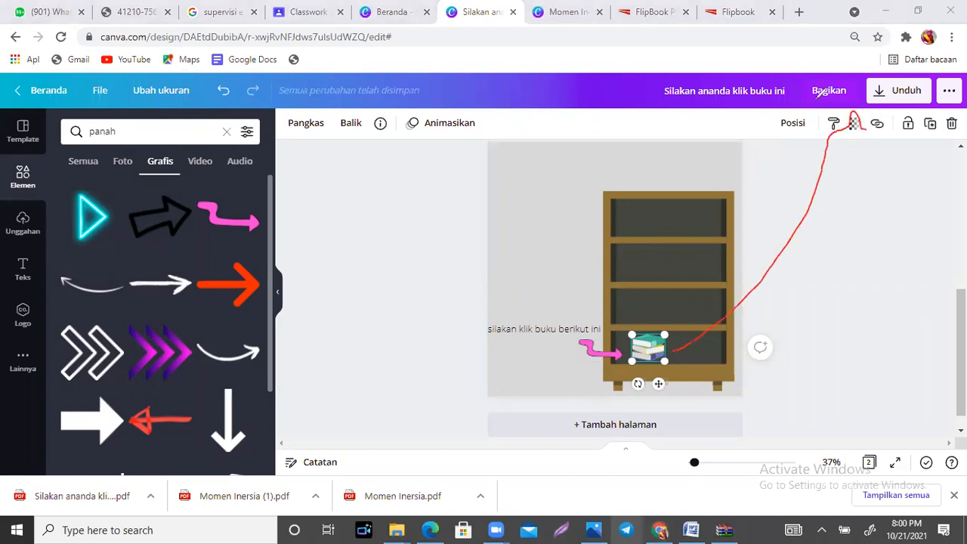
{"action": "mouse_move", "coordinate": [672, 353]}
{"action": "left_mouse_down"}
{"action": "mouse_move", "coordinate": [795, 277]}
{"action": "mouse_move", "coordinate": [885, 125]}
{"action": "mouse_move", "coordinate": [869, 130]}
{"action": "mouse_move", "coordinate": [888, 120]}
{"action": "left_mouse_up"}
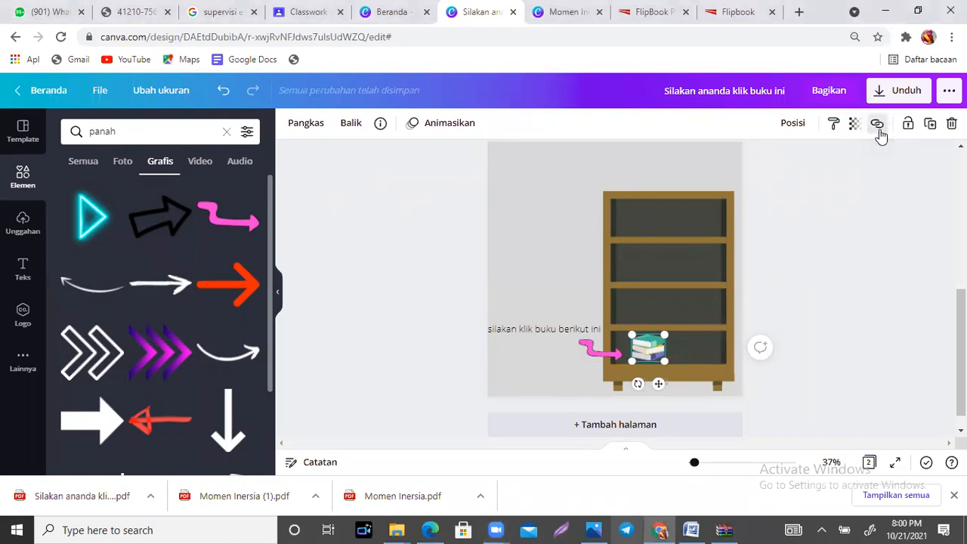
{"action": "left_click", "coordinate": [878, 124]}
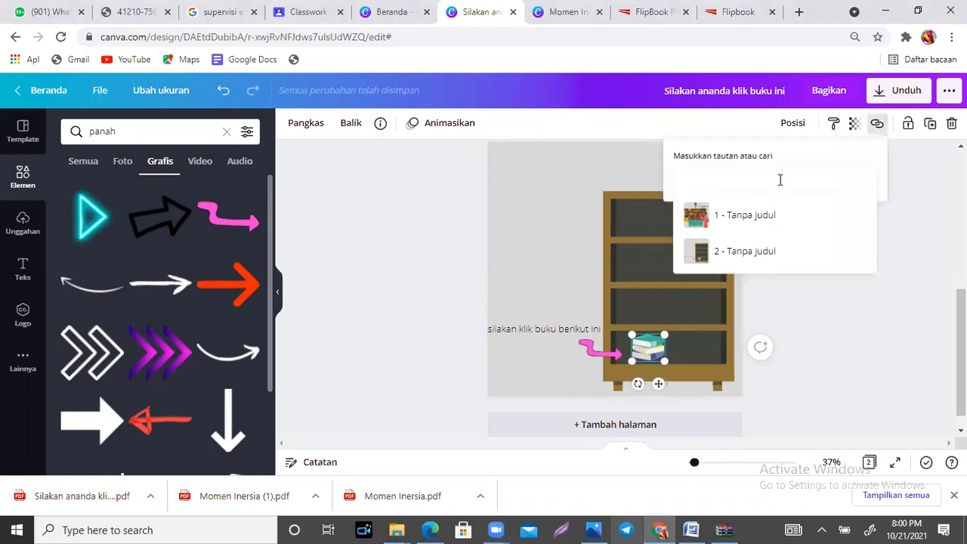
{"action": "key", "text": "ctrl+v"}
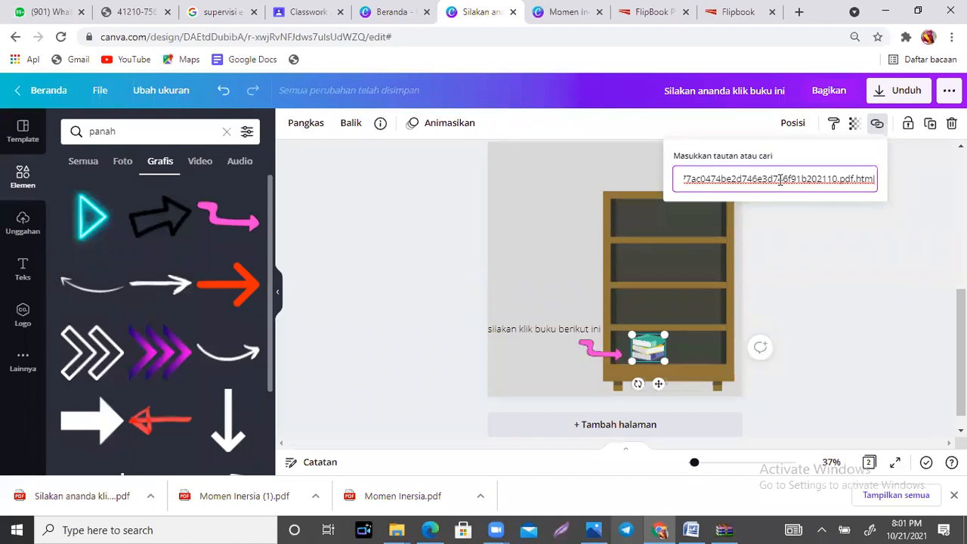
{"action": "left_click", "coordinate": [366, 23]}
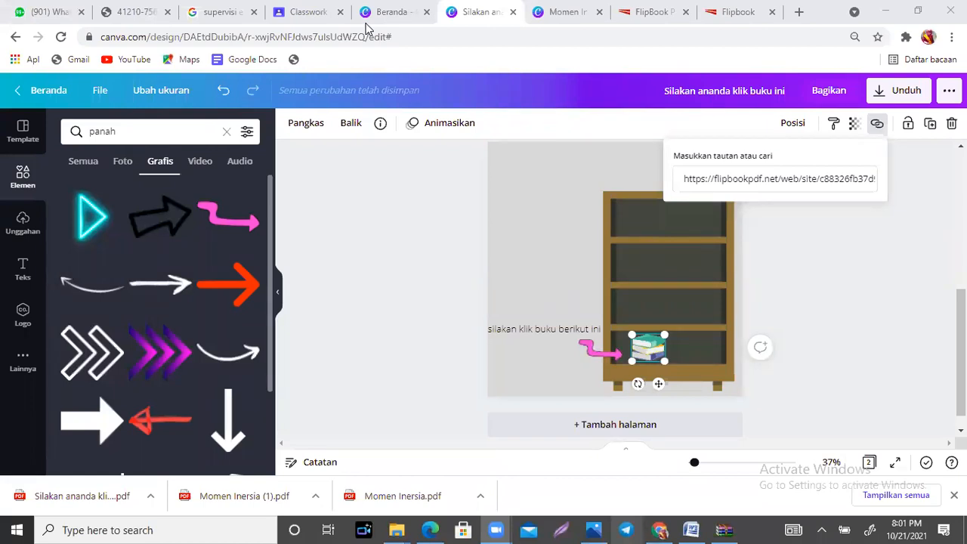
{"action": "left_click", "coordinate": [867, 289]}
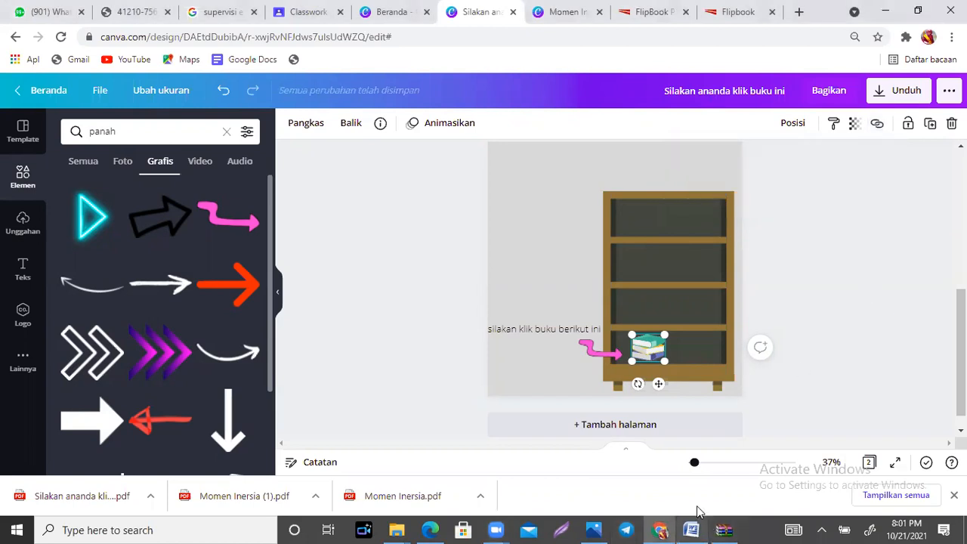
Step: Switch to WinRAR and open index.html from the "Flipbook (2).zip" archive to view the offline flipbook
{"action": "left_click", "coordinate": [723, 529]}
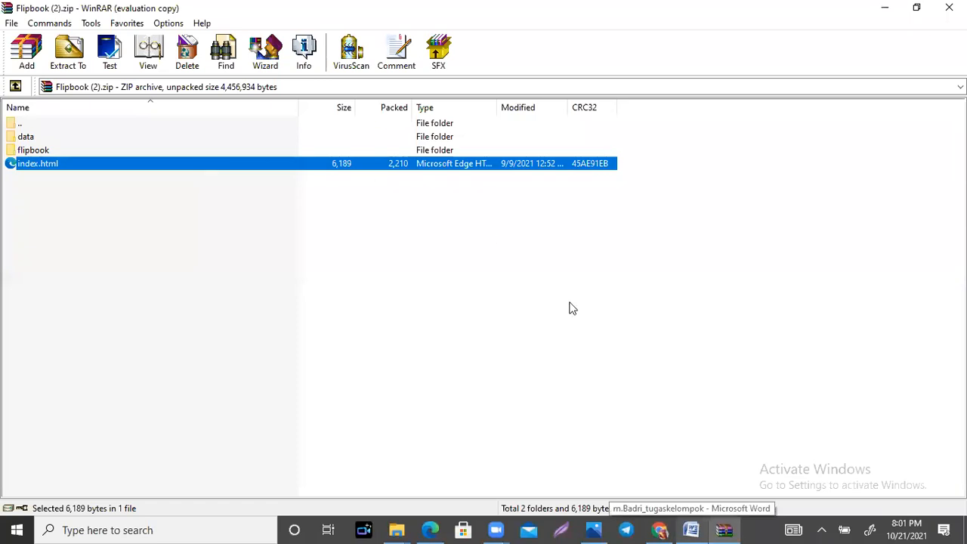
{"action": "double_click", "coordinate": [282, 163]}
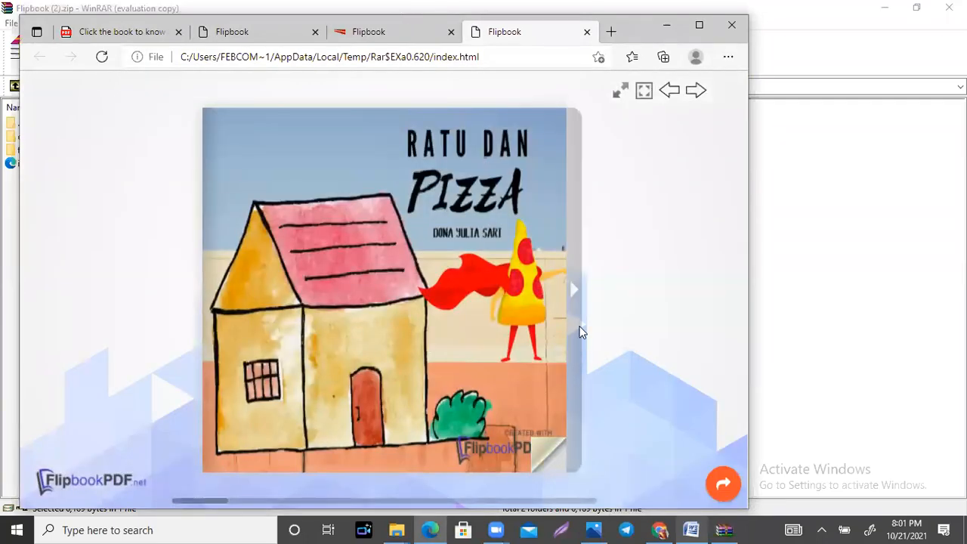
Step: Page through the offline flipbook from its cover to the closing pages at page 6
{"action": "left_click", "coordinate": [580, 331]}
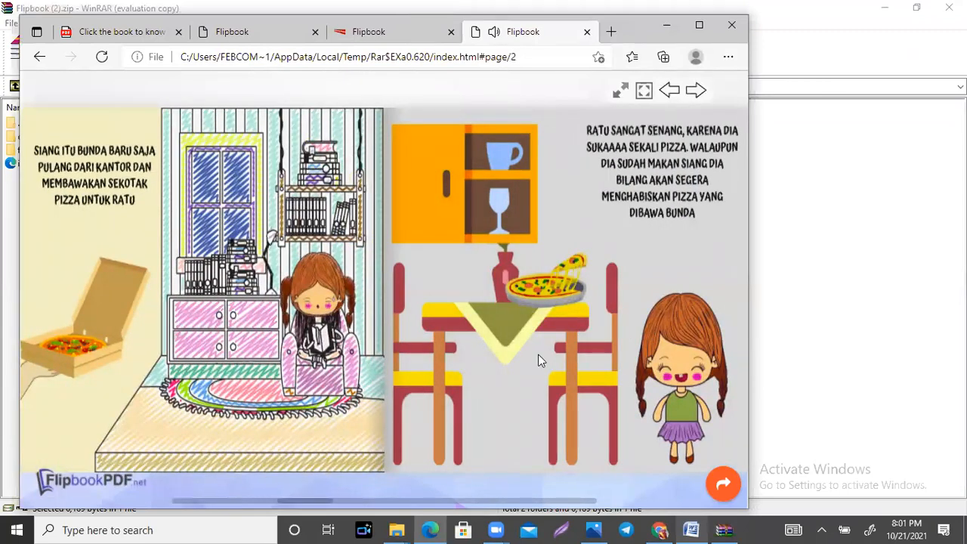
{"action": "left_click", "coordinate": [722, 484]}
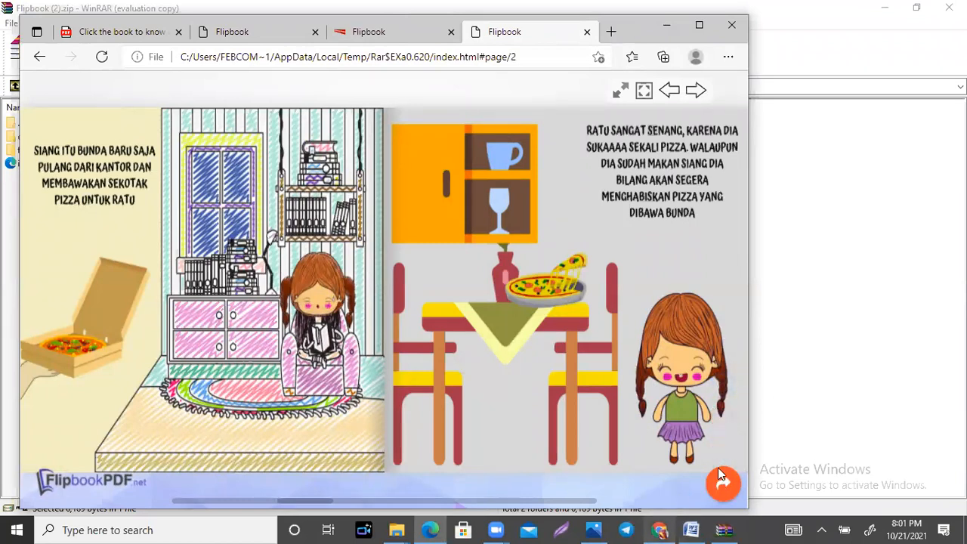
{"action": "left_click", "coordinate": [744, 467]}
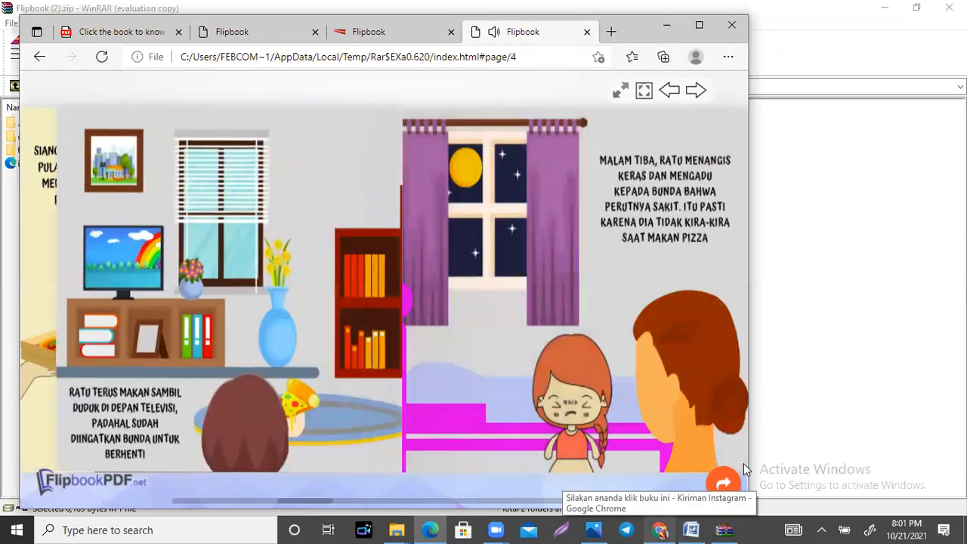
{"action": "left_click", "coordinate": [740, 464]}
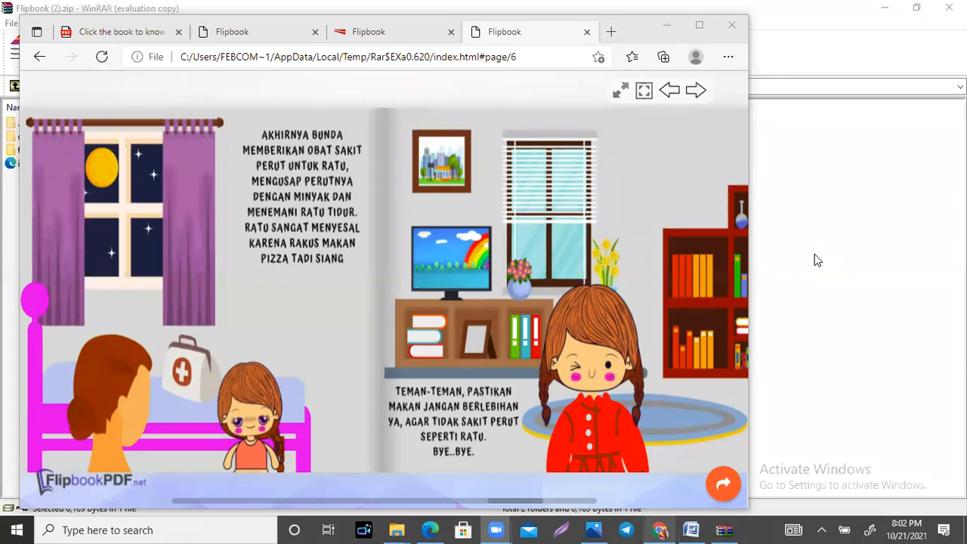
Step: Switch to Chrome and view the "Tugas Hari Kedua ( 21 Oktober 2021)" assignment in the Google Classroom classwork
{"action": "left_click", "coordinate": [659, 529]}
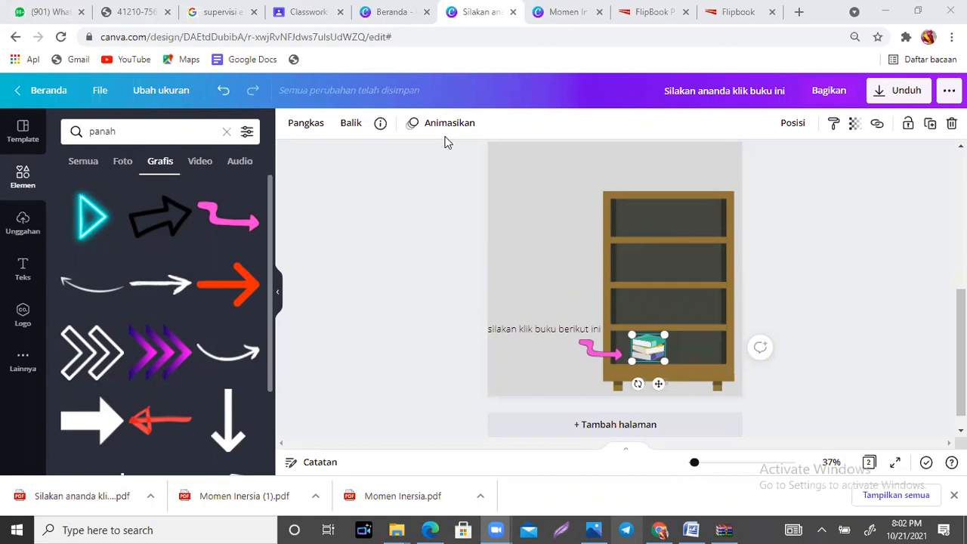
{"action": "left_click", "coordinate": [319, 7]}
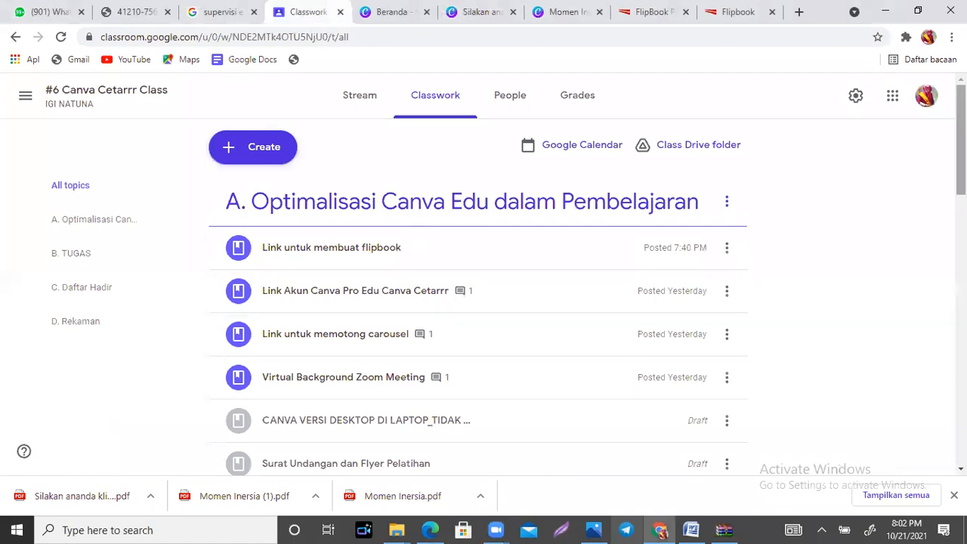
{"action": "scroll", "coordinate": [390, 249], "scroll_direction": "down", "scroll_amount": 6}
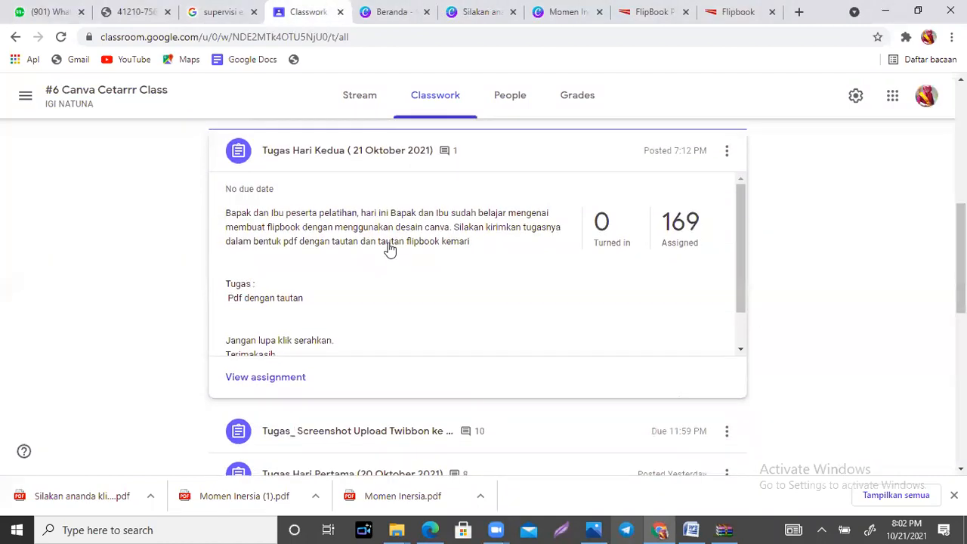
Step: Open the downloaded "Silakan ananda klik buku ini" PDF and zoom out until the whole page can be viewed
{"action": "left_click", "coordinate": [152, 496]}
{"action": "left_click", "coordinate": [189, 393]}
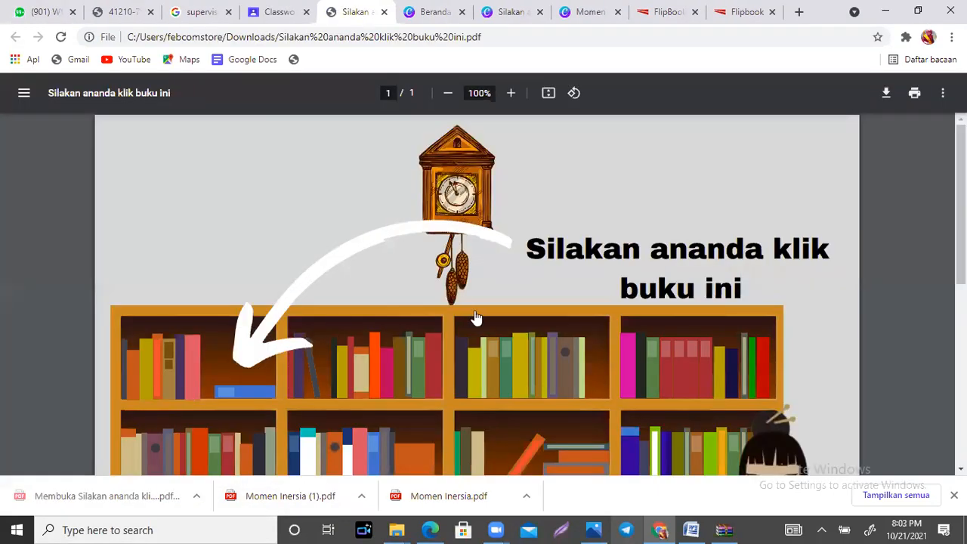
{"action": "scroll", "coordinate": [476, 317], "scroll_direction": "down", "scroll_amount": 5}
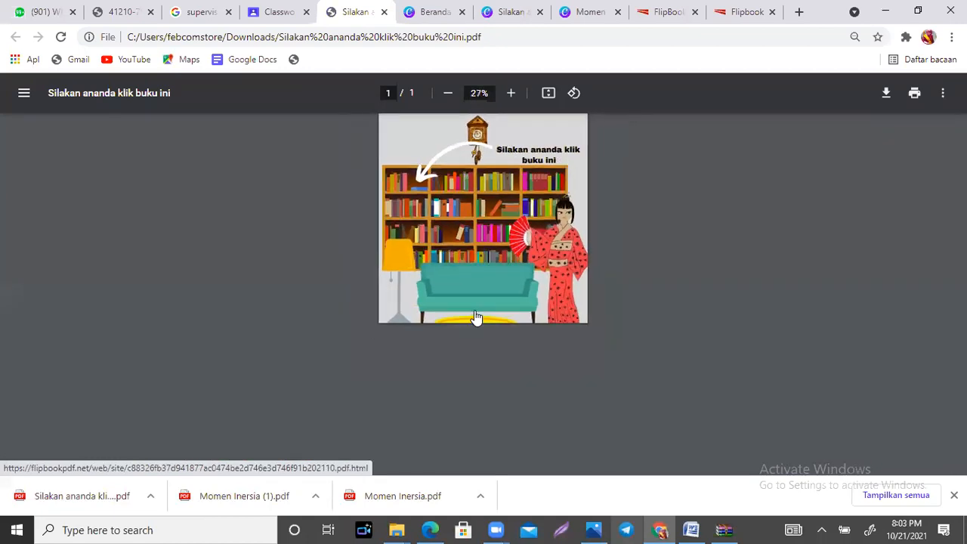
{"action": "scroll", "coordinate": [476, 317], "scroll_direction": "up", "scroll_amount": 2}
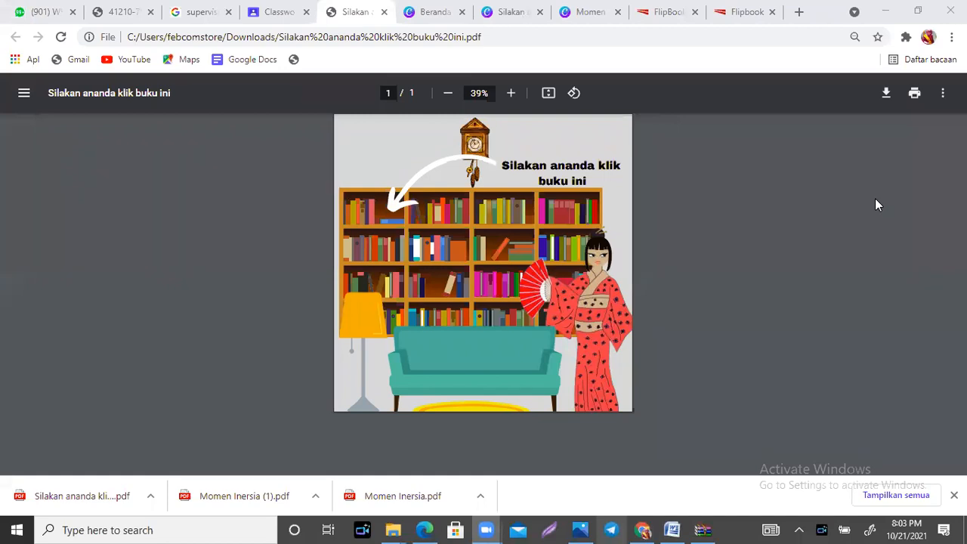
Step: Return to the "Silakan ananda klik buku ini" design in Canva and add a blank third page after the bookshelf page
{"action": "left_click", "coordinate": [594, 16]}
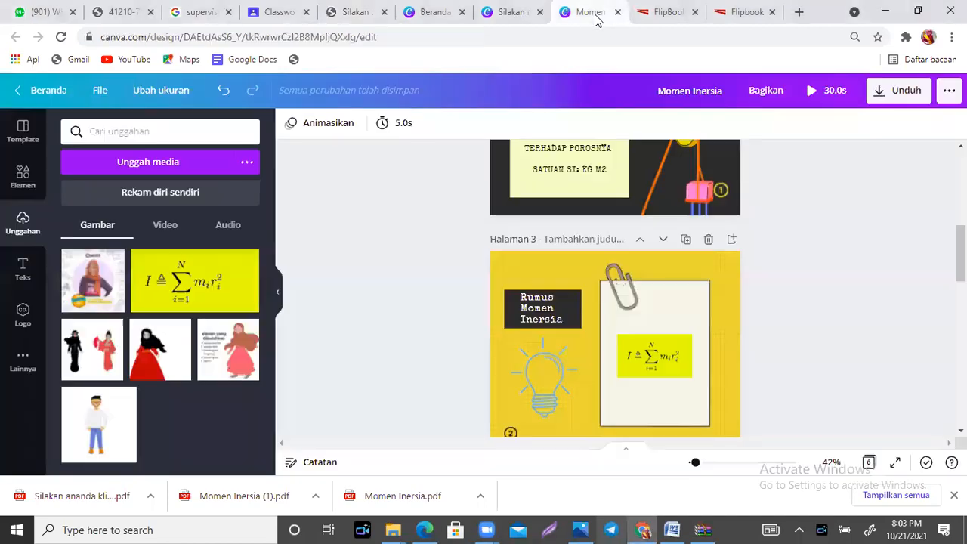
{"action": "left_click", "coordinate": [499, 15]}
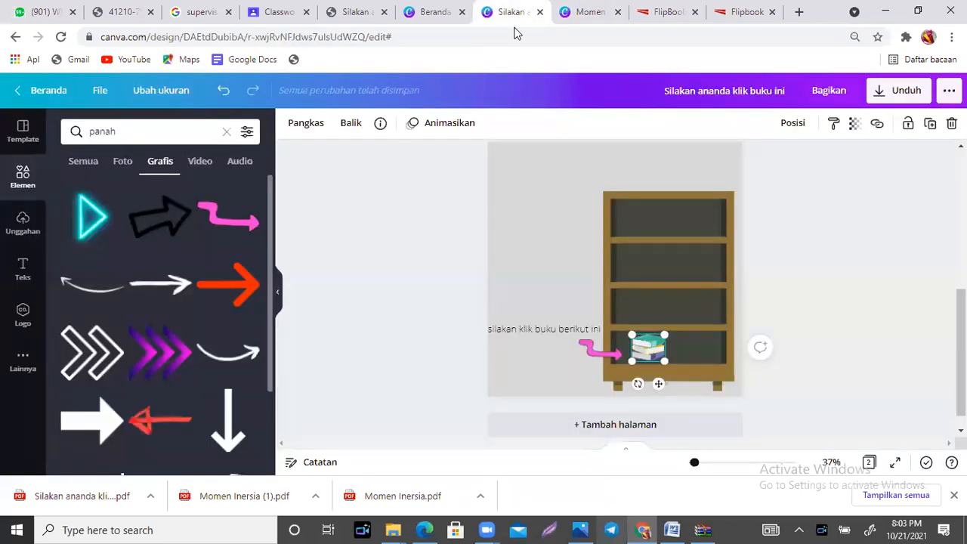
{"action": "scroll", "coordinate": [619, 408], "scroll_direction": "down", "scroll_amount": 1}
{"action": "left_click", "coordinate": [620, 416]}
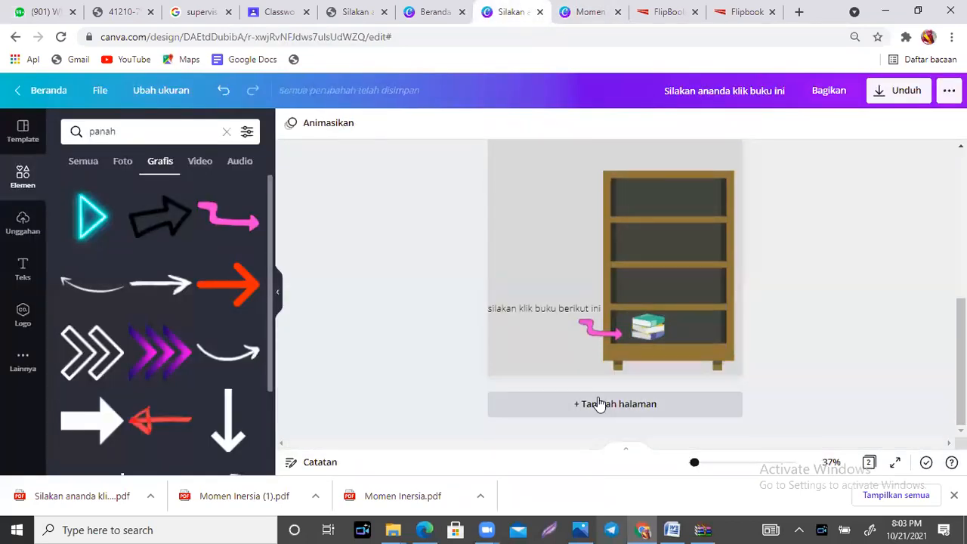
{"action": "left_click", "coordinate": [600, 403]}
{"action": "scroll", "coordinate": [600, 403], "scroll_direction": "down", "scroll_amount": 2}
{"action": "scroll", "coordinate": [615, 287], "scroll_direction": "up", "scroll_amount": 1}
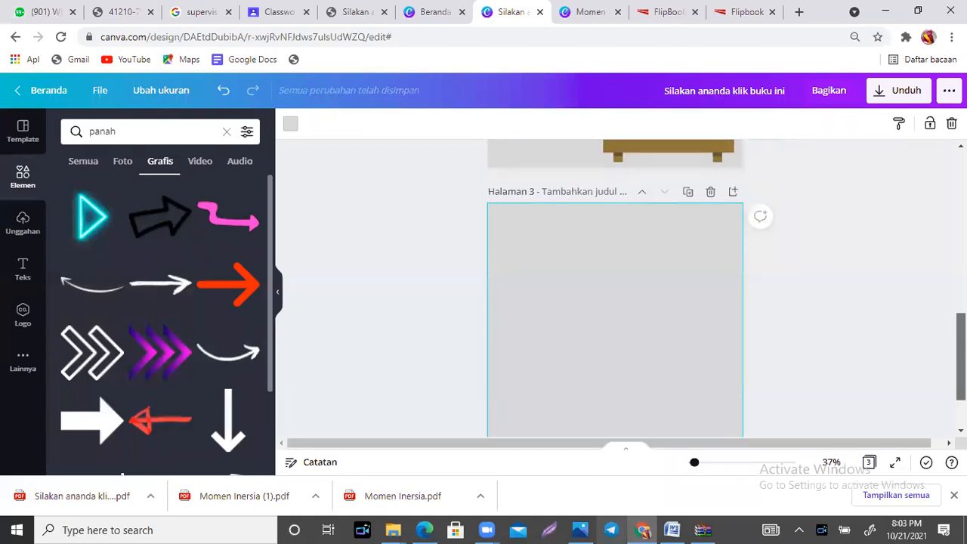
{"action": "scroll", "coordinate": [615, 287], "scroll_direction": "down", "scroll_amount": 1}
{"action": "scroll", "coordinate": [615, 287], "scroll_direction": "up", "scroll_amount": 3}
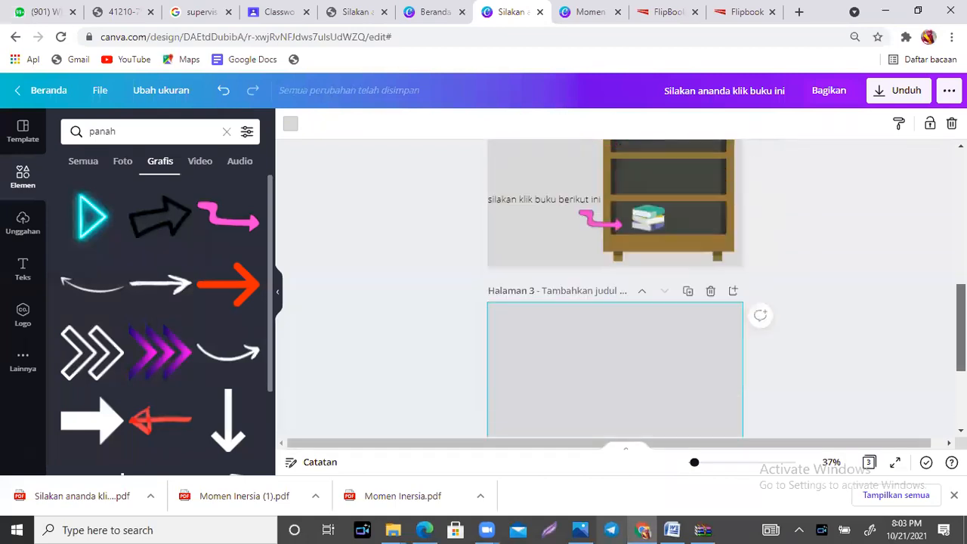
{"action": "scroll", "coordinate": [615, 288], "scroll_direction": "down", "scroll_amount": 1}
{"action": "scroll", "coordinate": [615, 287], "scroll_direction": "up", "scroll_amount": 1}
{"action": "scroll", "coordinate": [572, 214], "scroll_direction": "up", "scroll_amount": 1}
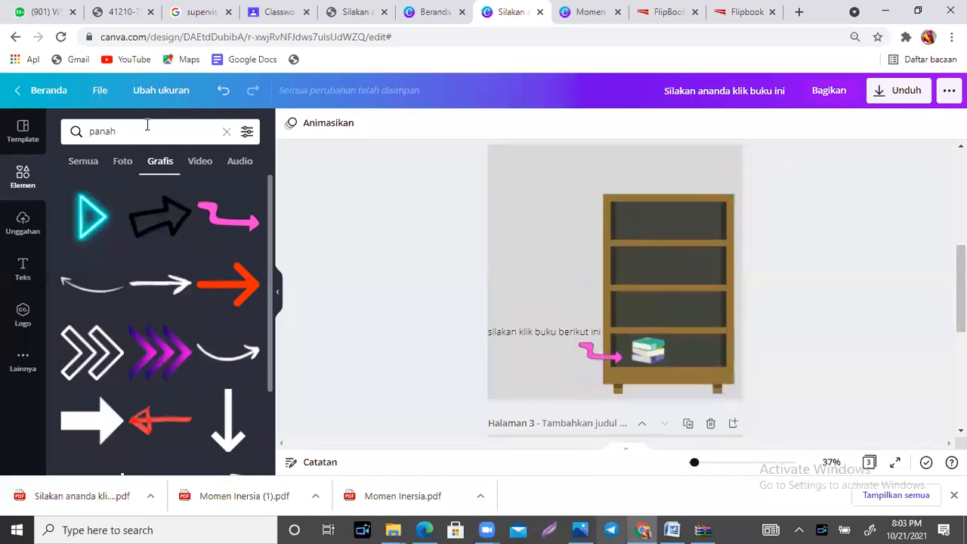
Step: Search the Canva graphics for "daftar hadir"
{"action": "left_click", "coordinate": [90, 135]}
{"action": "double_click", "coordinate": [90, 133]}
{"action": "type", "text": "da"}
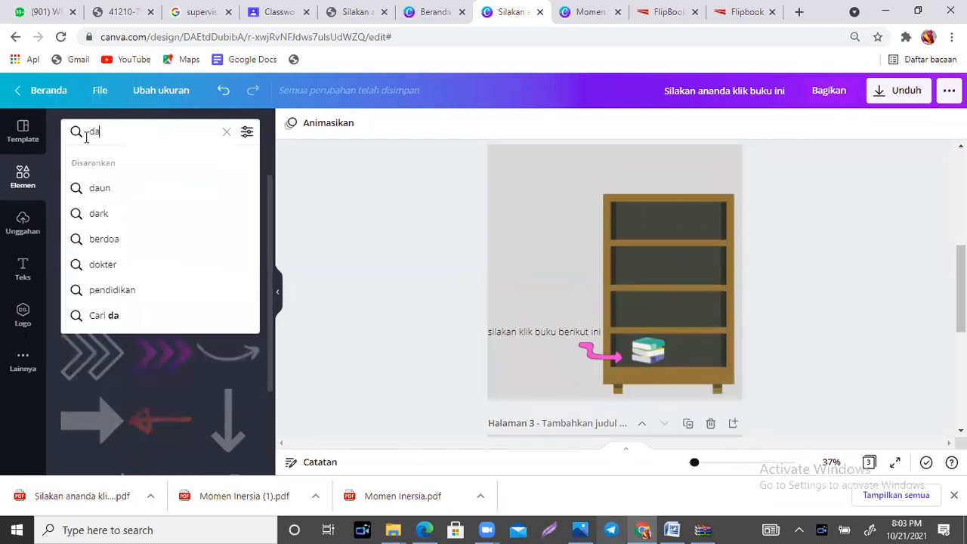
{"action": "type", "text": "ftar hadir"}
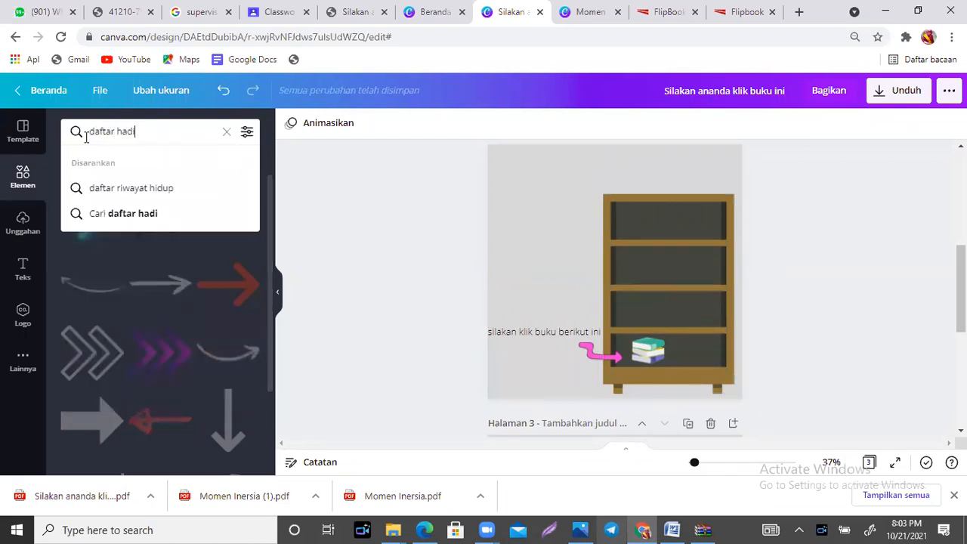
{"action": "key", "text": "Return"}
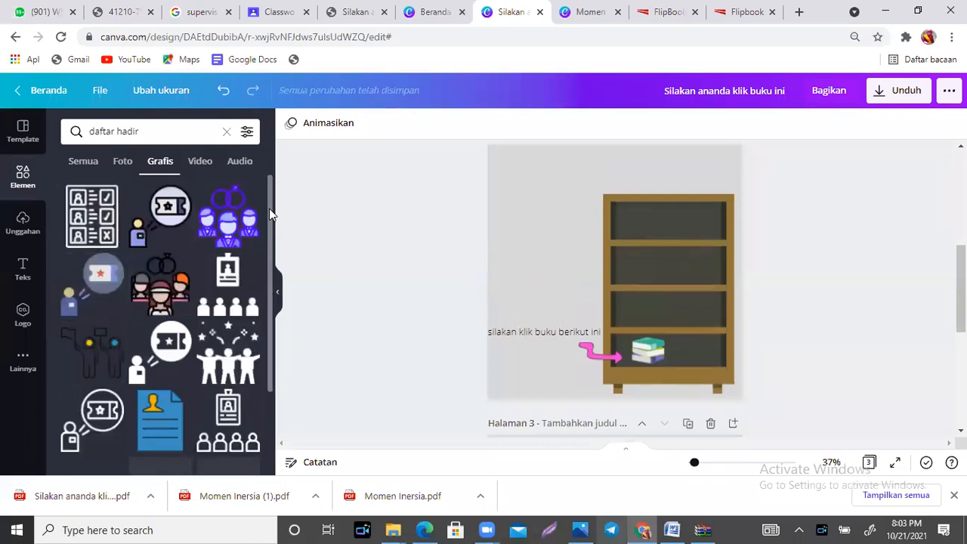
Step: Insert the attendance checklist graphic on the bookshelf page and shrink it to fit on the top shelf
{"action": "left_click_drag", "start_coordinate": [269, 211], "coordinate": [267, 216]}
{"action": "left_click", "coordinate": [91, 208]}
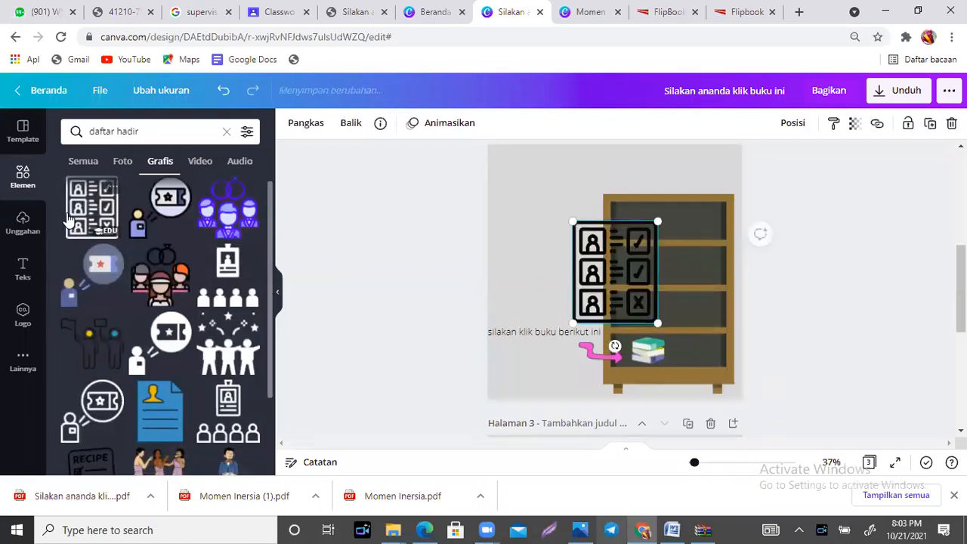
{"action": "left_click_drag", "start_coordinate": [657, 324], "coordinate": [676, 259]}
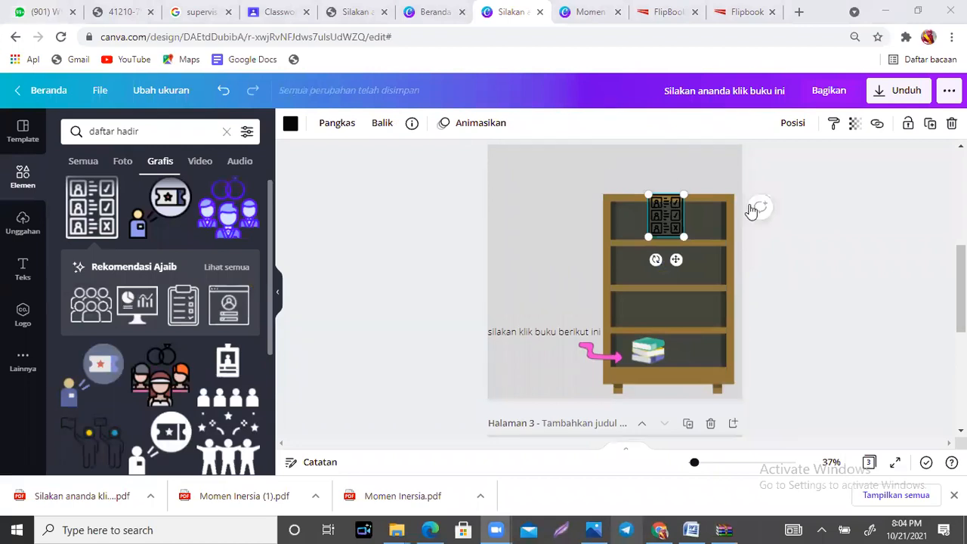
{"action": "left_click_drag", "start_coordinate": [684, 237], "coordinate": [686, 267]}
{"action": "left_click", "coordinate": [510, 236]}
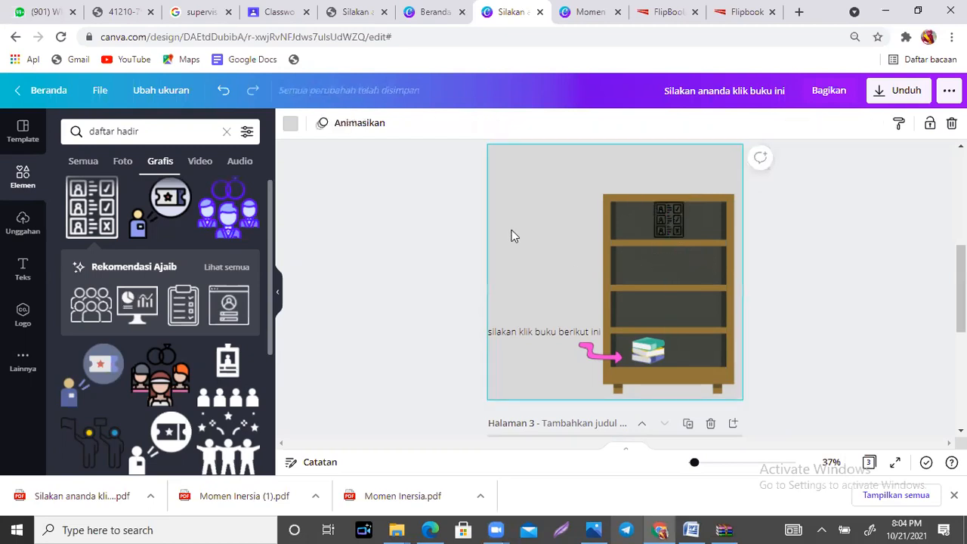
{"action": "left_click", "coordinate": [673, 230]}
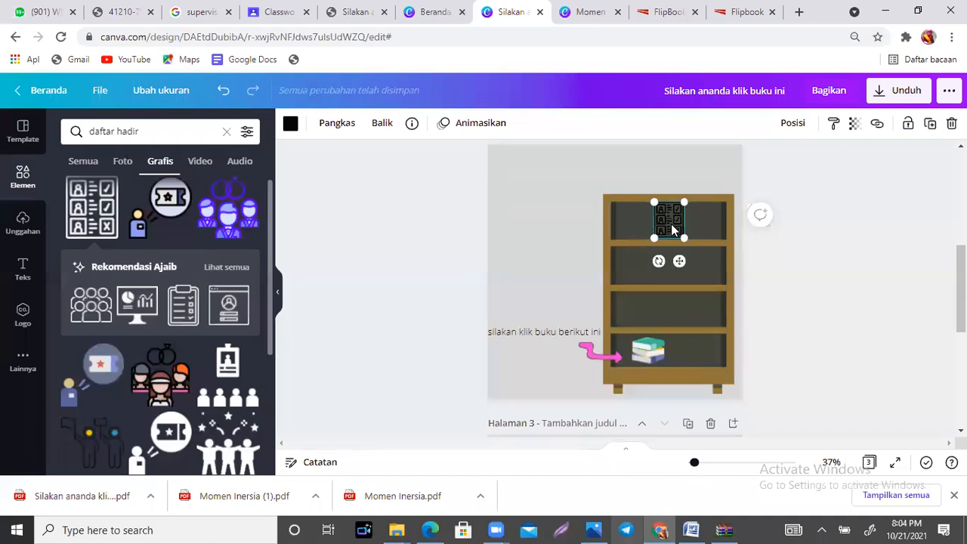
{"action": "left_click", "coordinate": [556, 254]}
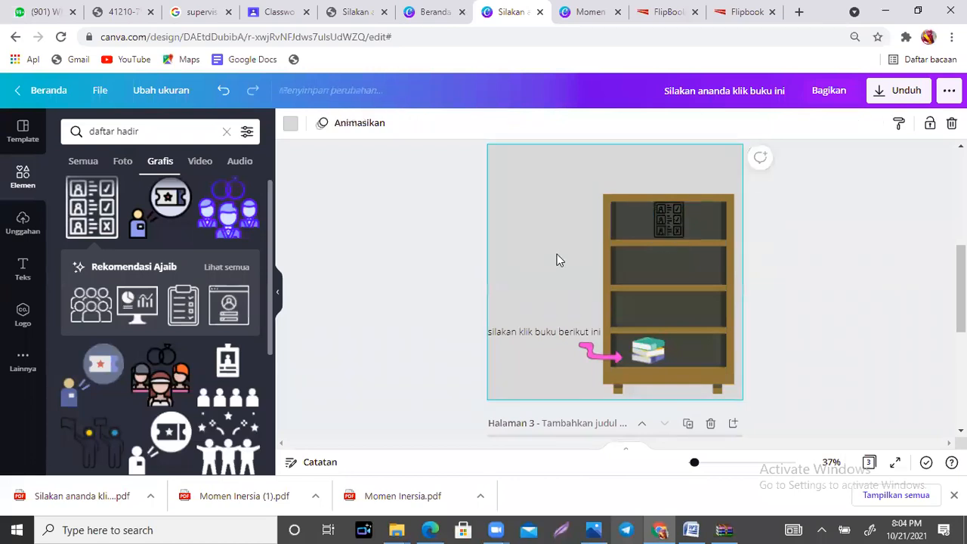
Step: Duplicate the "silakan klik buku berikut ini" caption, place the copy beside the top shelf, and reword it to "silakan klik daftar hadir ini"
{"action": "left_click", "coordinate": [526, 339]}
{"action": "key", "text": "ctrl+d"}
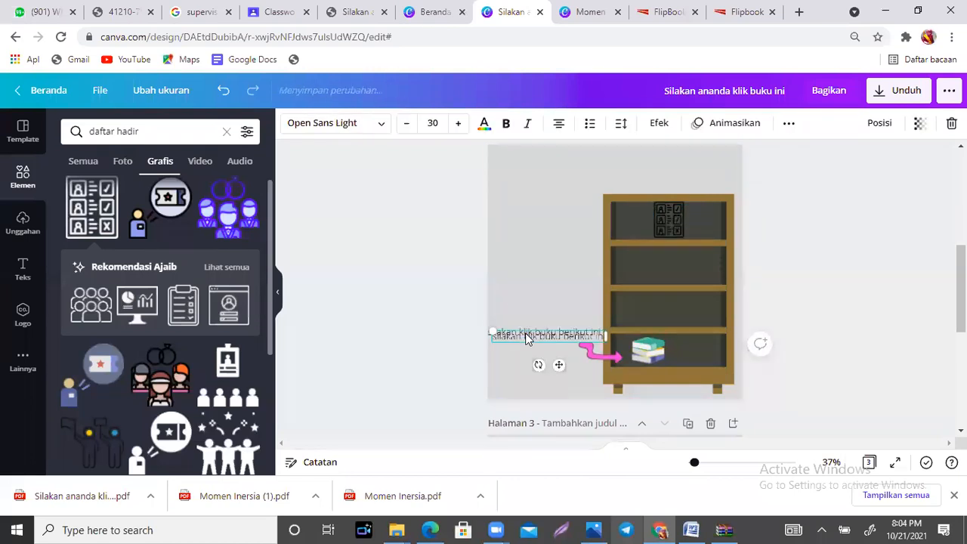
{"action": "left_click_drag", "start_coordinate": [556, 361], "coordinate": [557, 243]}
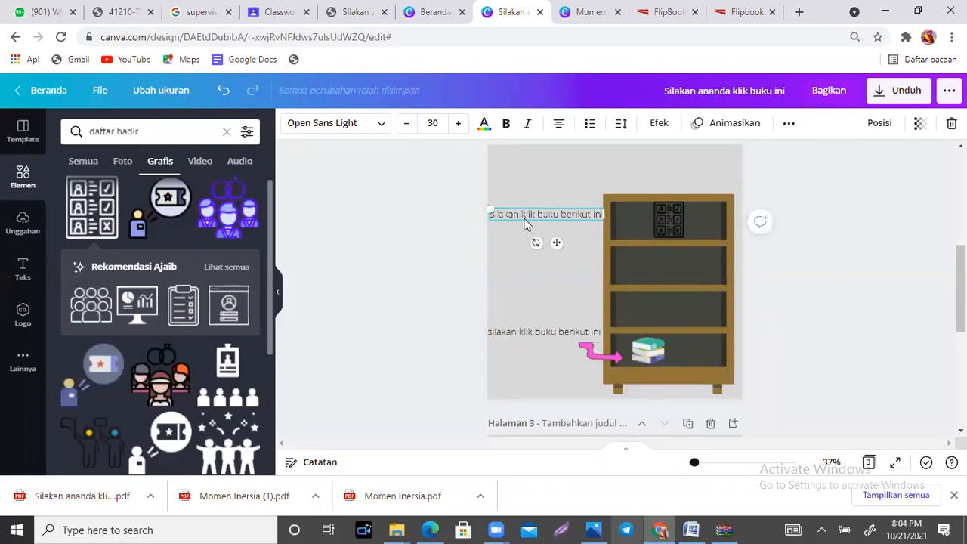
{"action": "double_click", "coordinate": [538, 213]}
{"action": "left_click_drag", "start_coordinate": [538, 214], "coordinate": [592, 215]}
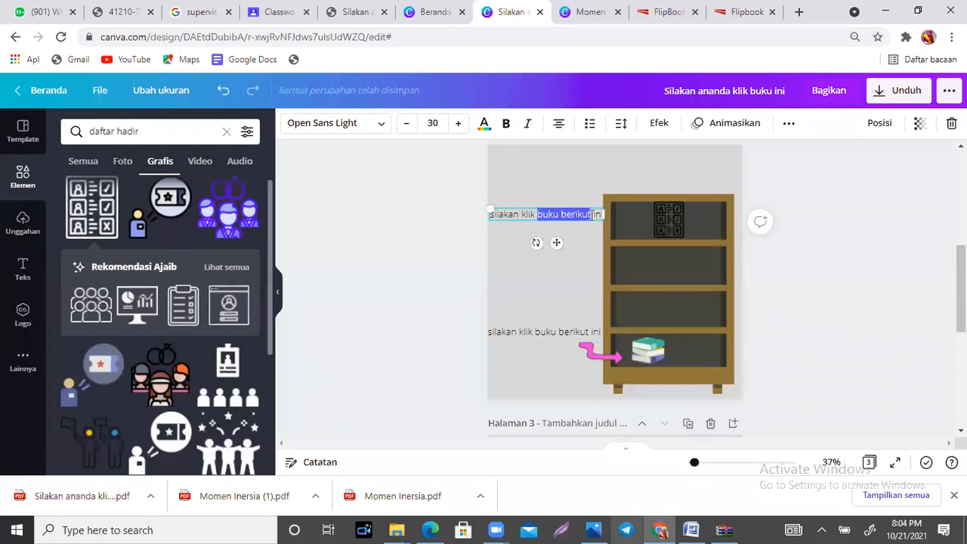
{"action": "type", "text": "daft"}
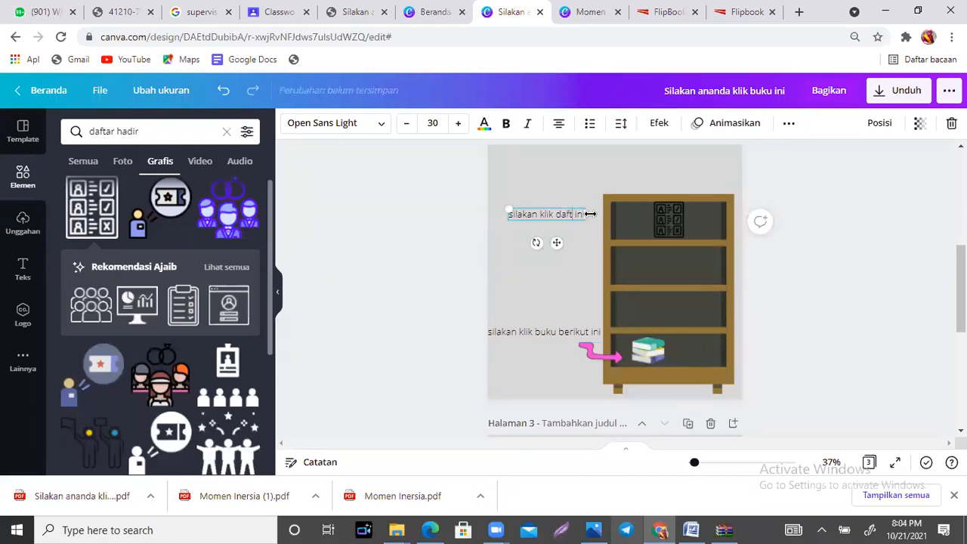
{"action": "type", "text": "ar hadir"}
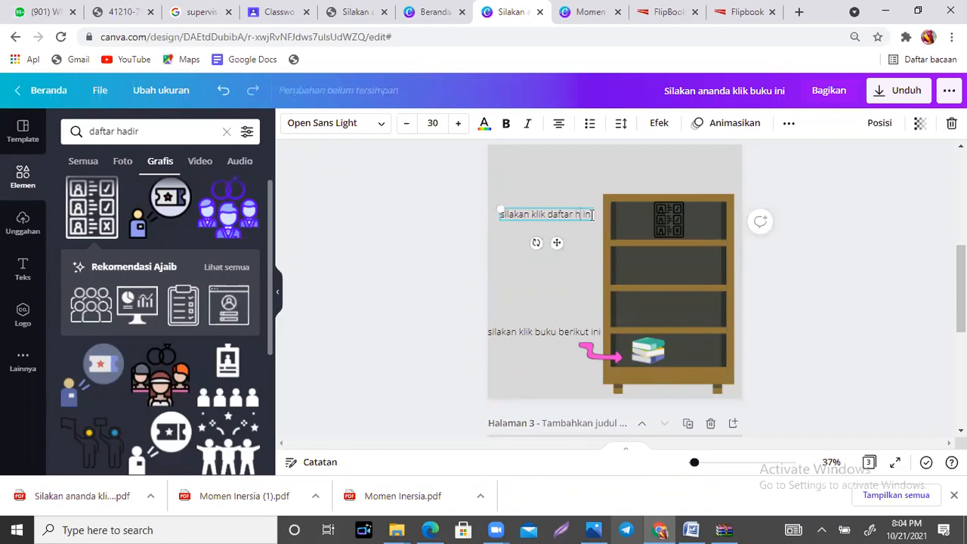
Step: Duplicate the pink arrow and place the copy under the attendance caption, pointing toward the checklist graphic
{"action": "left_click", "coordinate": [596, 357]}
{"action": "left_click_drag", "start_coordinate": [596, 357], "coordinate": [622, 267]}
{"action": "key", "text": "ctrl+d"}
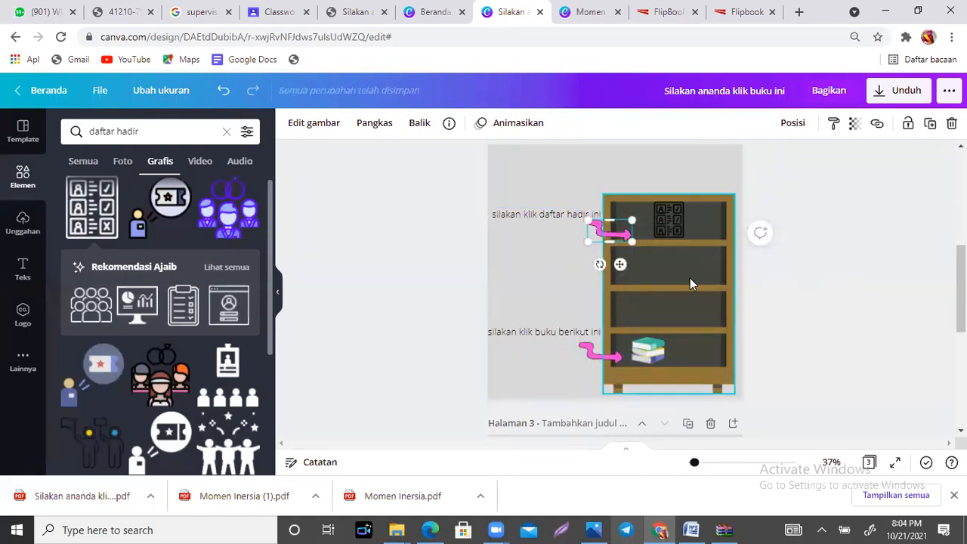
{"action": "left_click", "coordinate": [689, 279]}
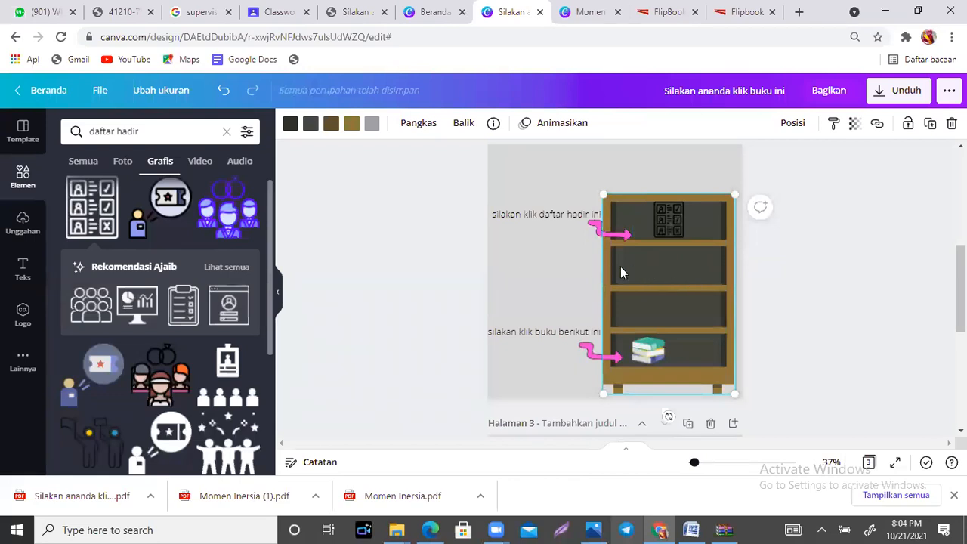
{"action": "left_click", "coordinate": [539, 181]}
Step: Duplicate the "silakan klik daftar hadir ini" caption and place the copy beside the second shelf
{"action": "left_click", "coordinate": [540, 214]}
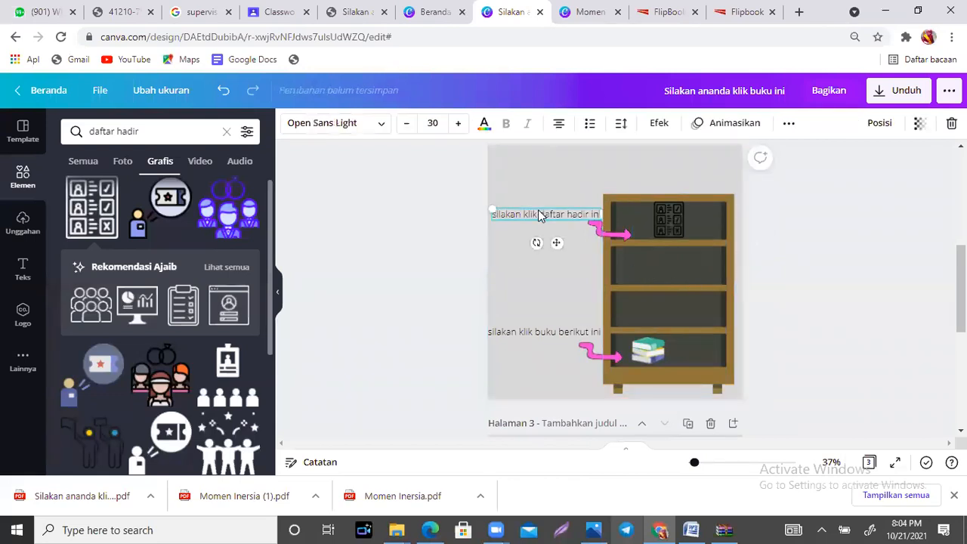
{"action": "left_click_drag", "start_coordinate": [556, 243], "coordinate": [559, 242]}
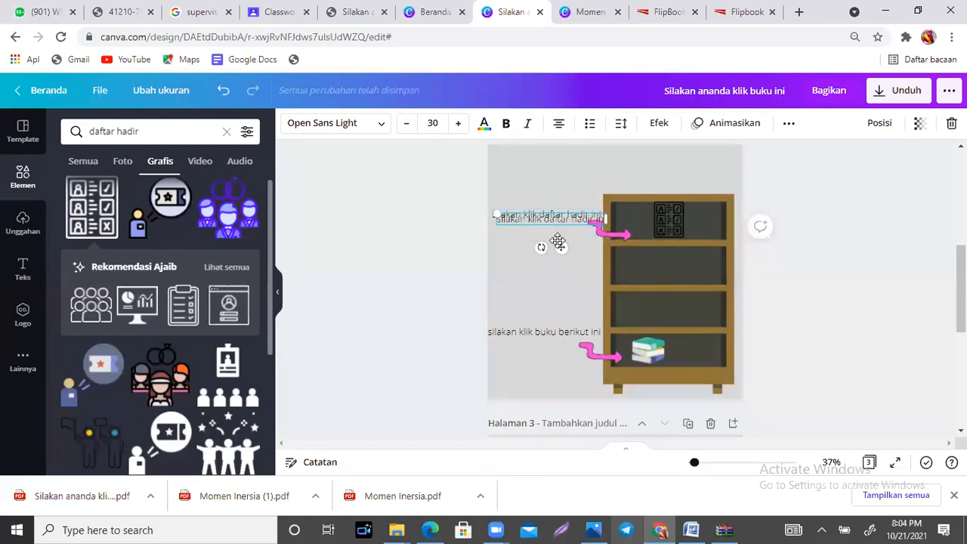
{"action": "left_click_drag", "start_coordinate": [554, 295], "coordinate": [556, 292]}
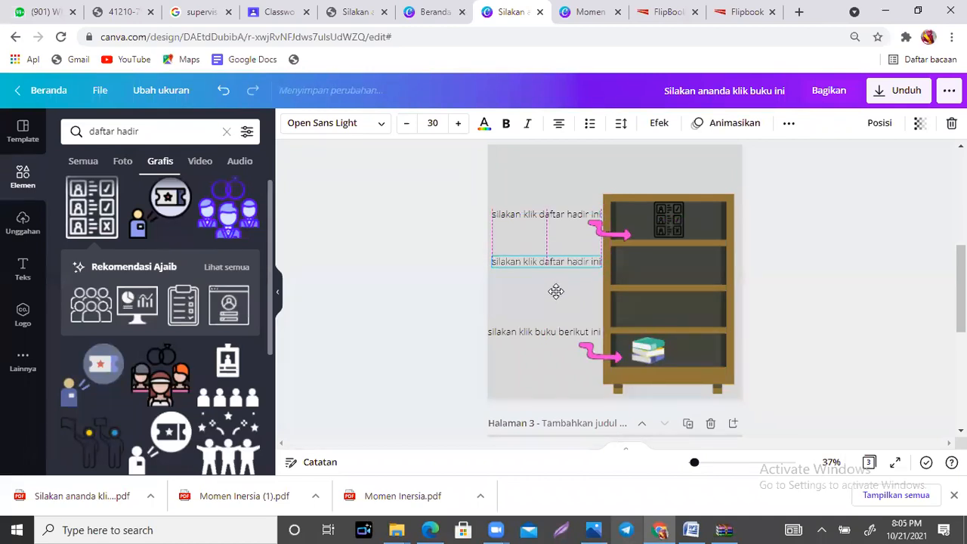
Step: Reword the caption beside the second shelf to "silakan simak video berikut"
{"action": "double_click", "coordinate": [524, 264]}
{"action": "left_click_drag", "start_coordinate": [523, 264], "coordinate": [591, 265]}
{"action": "left_click_drag", "start_coordinate": [597, 263], "coordinate": [601, 262]}
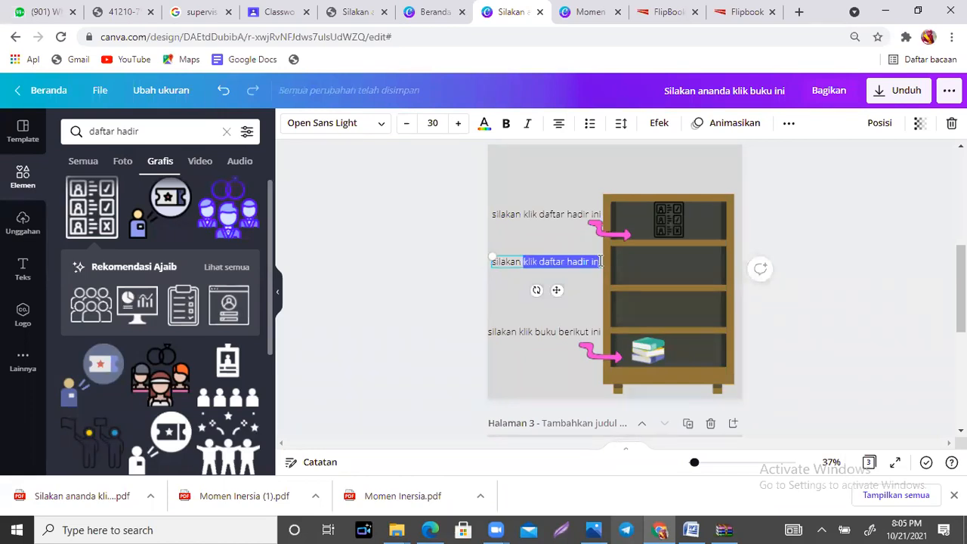
{"action": "type", "text": "simak "}
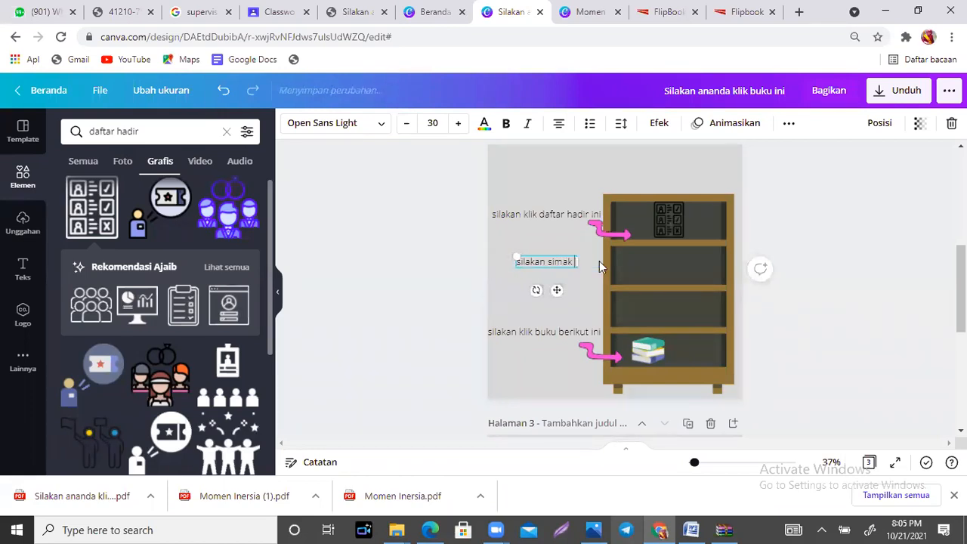
{"action": "type", "text": "video "}
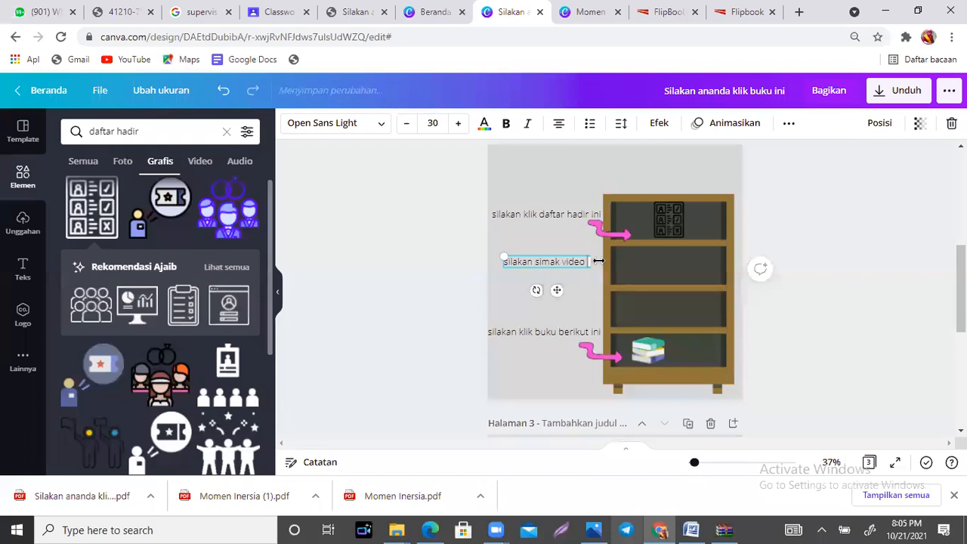
{"action": "type", "text": "berikut"}
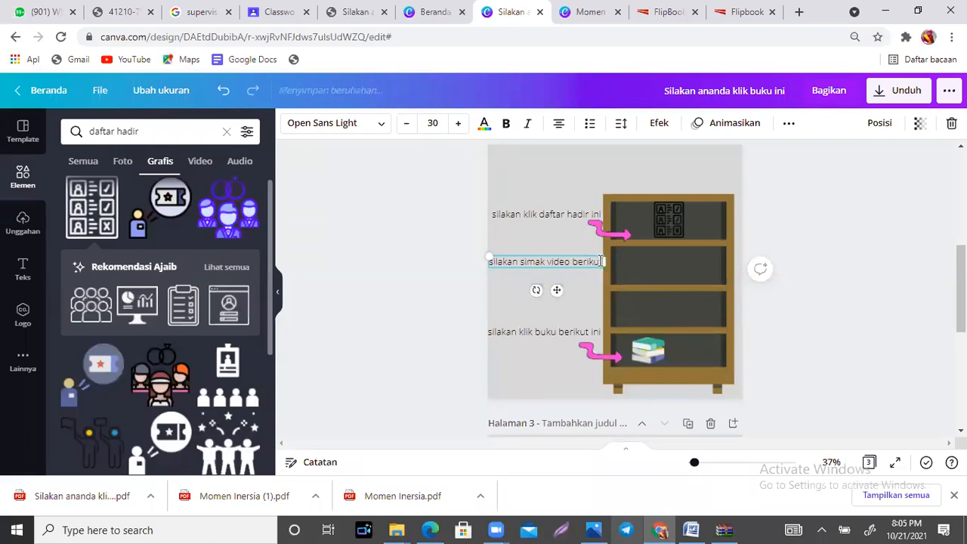
{"action": "left_click", "coordinate": [673, 185]}
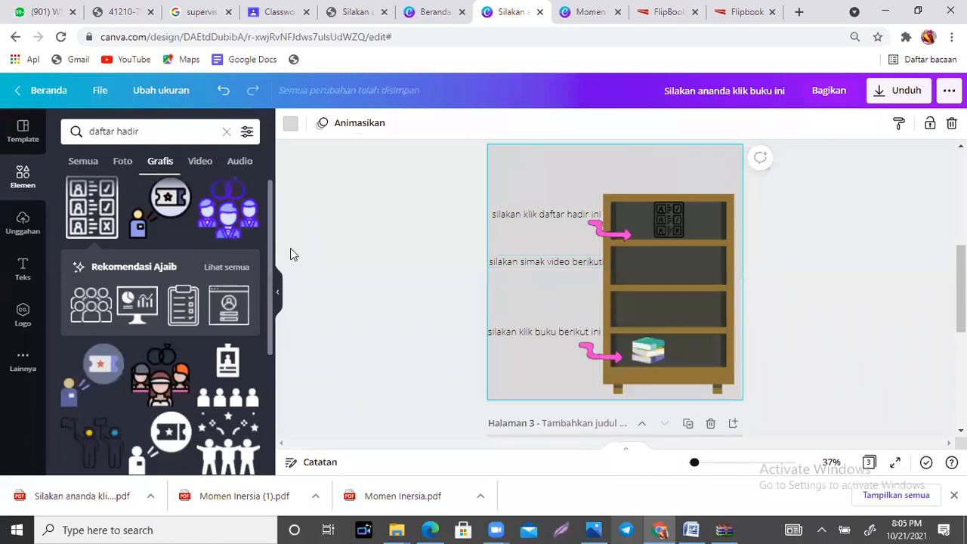
Step: Search the graphics for "video" and place the film-strip play graphic, shrunk to fit, on the second shelf
{"action": "left_click_drag", "start_coordinate": [270, 217], "coordinate": [278, 355]}
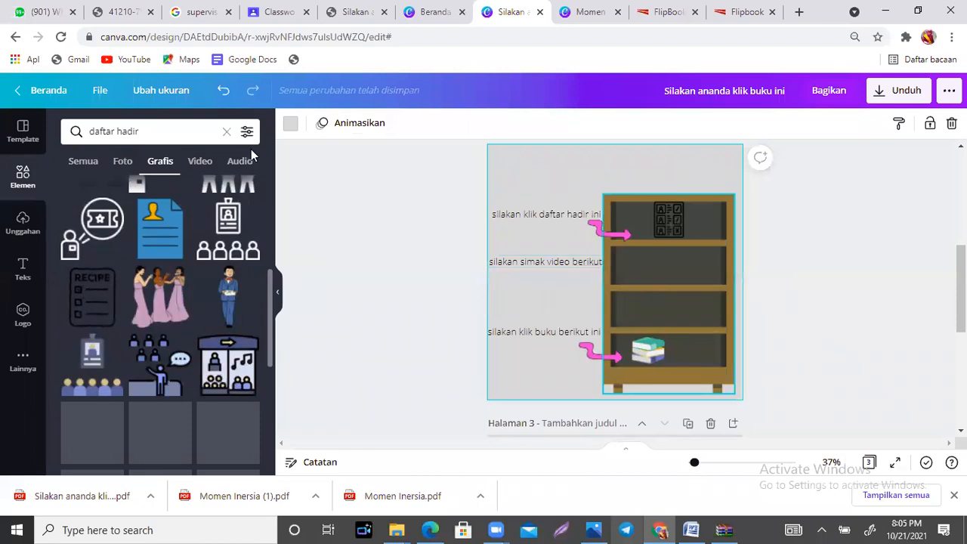
{"action": "left_click", "coordinate": [133, 131]}
{"action": "triple_click", "coordinate": [133, 131]}
{"action": "type", "text": "video"}
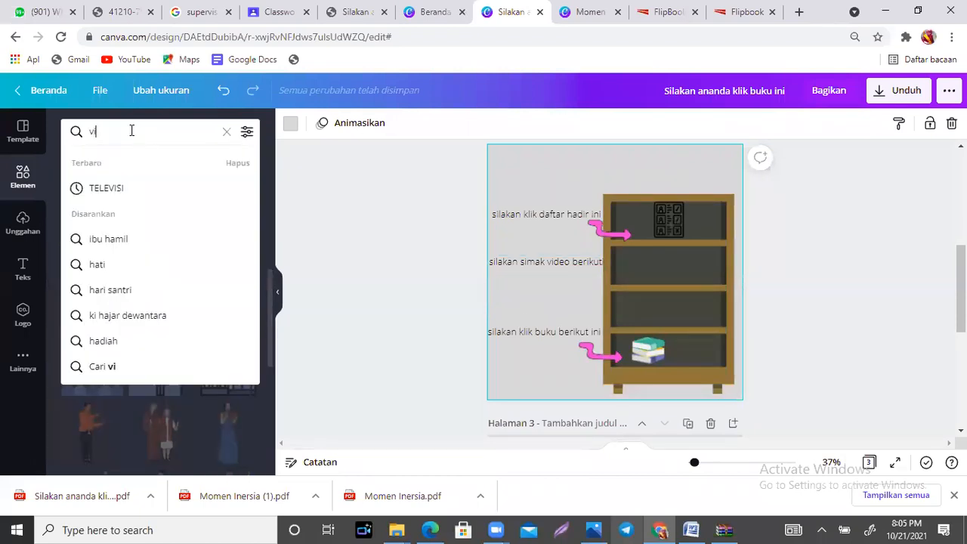
{"action": "key", "text": "Return"}
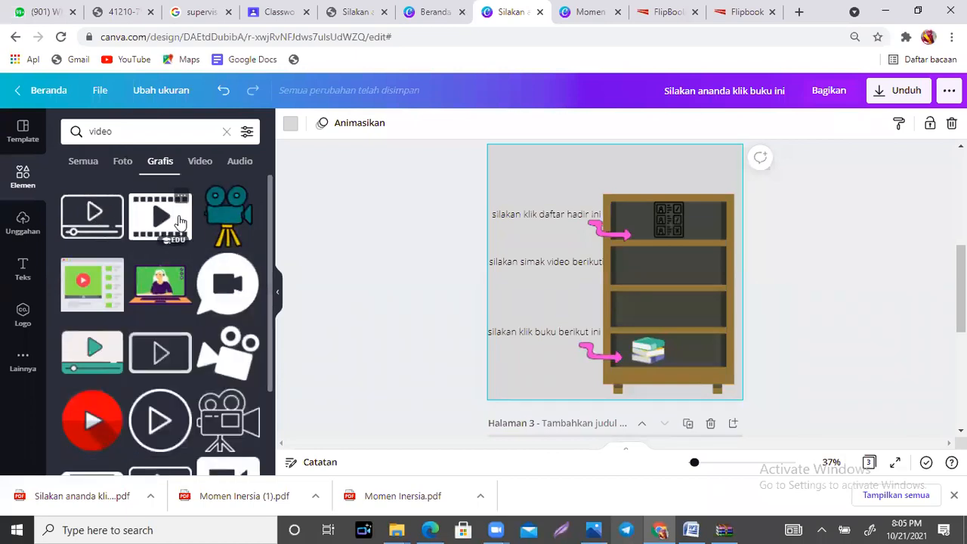
{"action": "left_click", "coordinate": [176, 200]}
{"action": "mouse_move", "coordinate": [666, 309]}
{"action": "left_mouse_down"}
{"action": "mouse_move", "coordinate": [582, 279]}
{"action": "mouse_move", "coordinate": [677, 302]}
{"action": "left_mouse_up"}
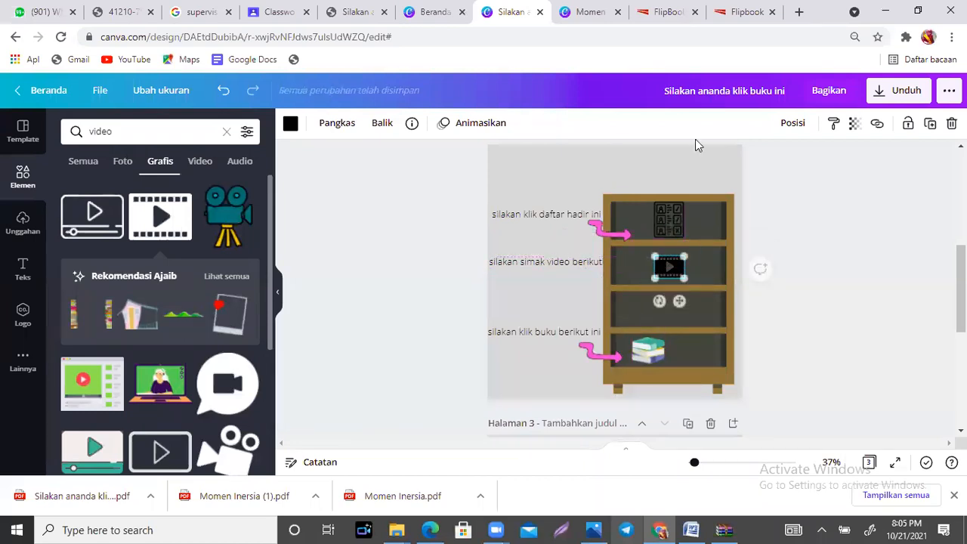
Step: Open YouTube in a new browser tab and search for "momen inersia"
{"action": "left_click", "coordinate": [799, 11]}
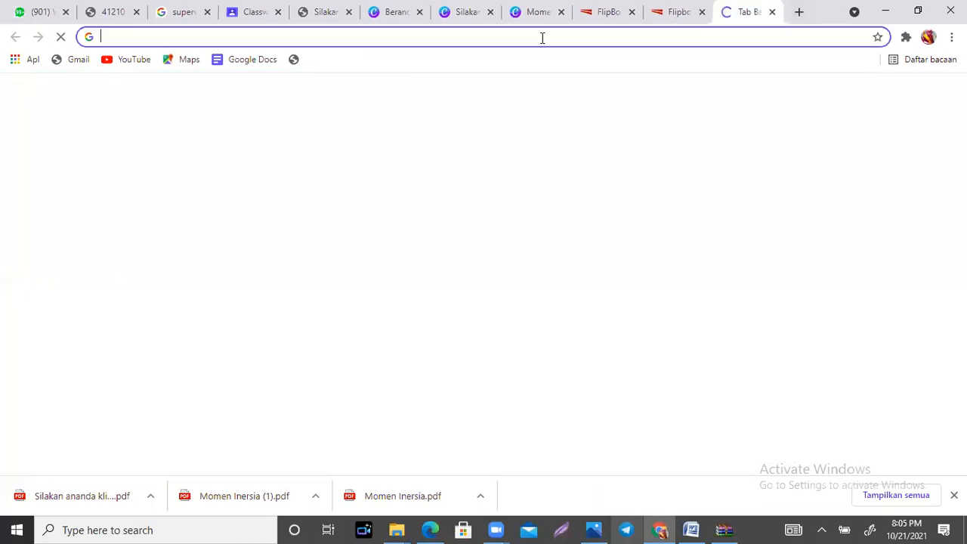
{"action": "type", "text": "youtube"}
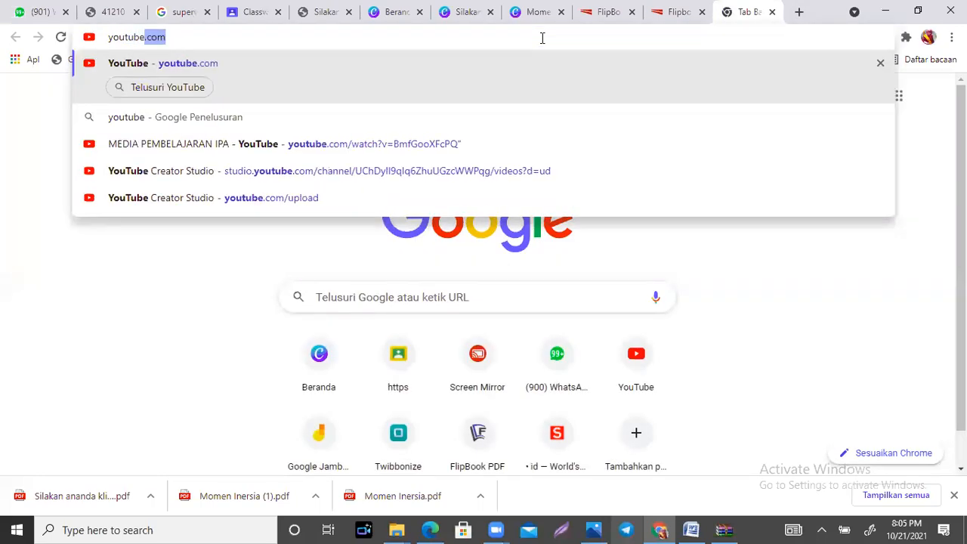
{"action": "key", "text": "Return"}
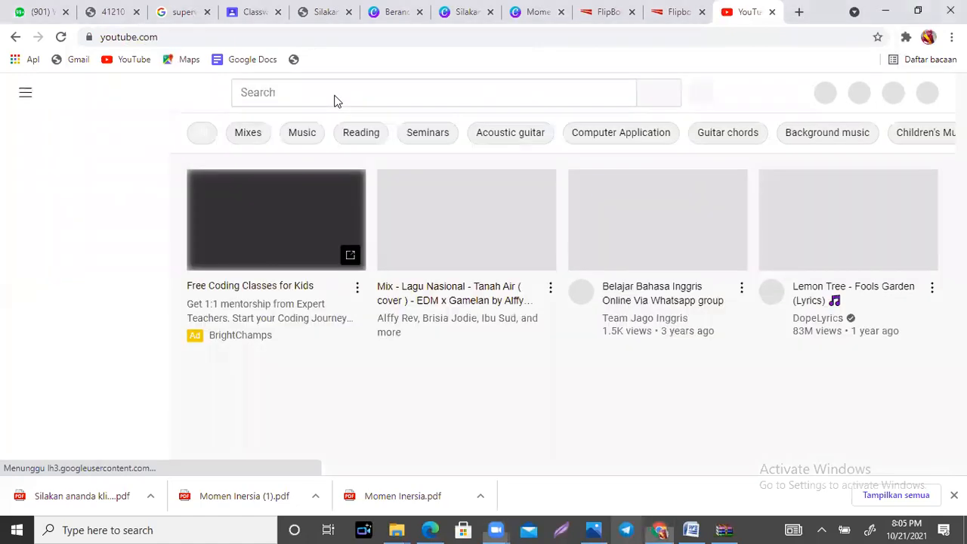
{"action": "left_click", "coordinate": [274, 91]}
{"action": "type", "text": "momen"}
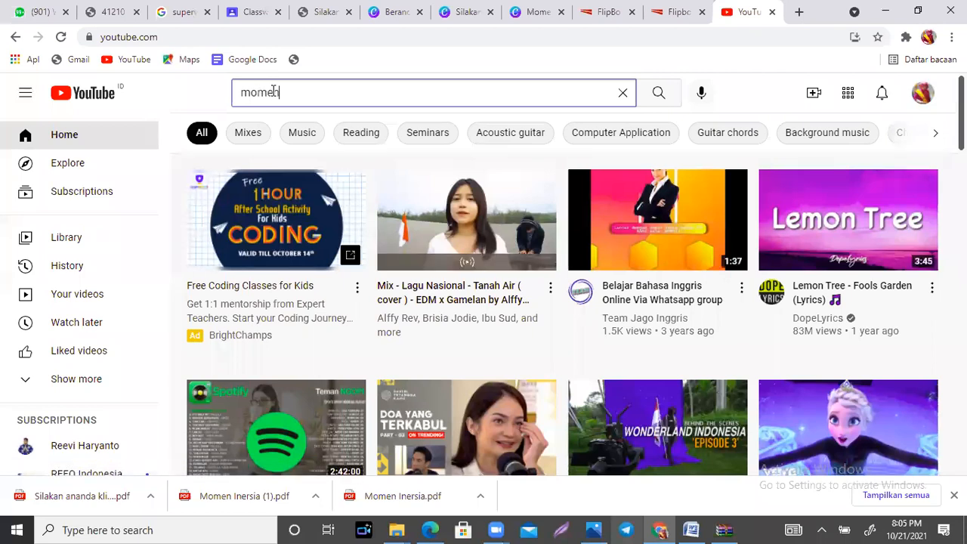
{"action": "type", "text": " inersia"}
{"action": "key", "text": "Return"}
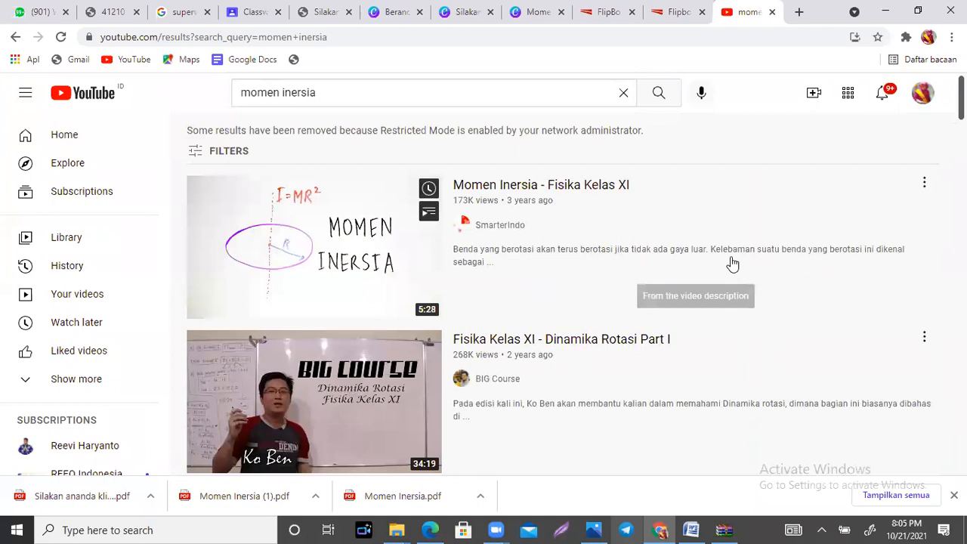
Step: Browse the YouTube results and open the "Animasi Konsep Momen Inersia" video
{"action": "scroll", "coordinate": [563, 295], "scroll_direction": "down", "scroll_amount": 5}
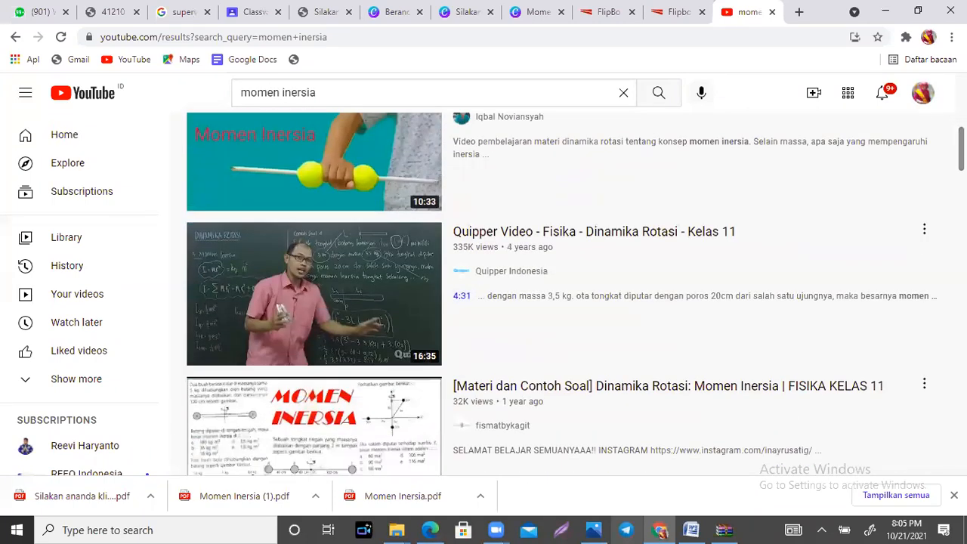
{"action": "scroll", "coordinate": [575, 294], "scroll_direction": "down", "scroll_amount": 5}
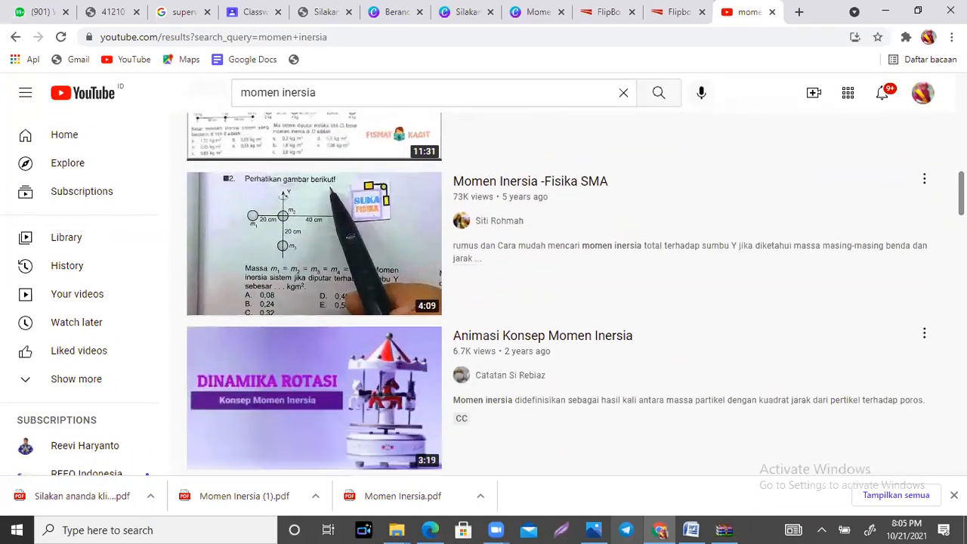
{"action": "scroll", "coordinate": [576, 294], "scroll_direction": "down", "scroll_amount": 7}
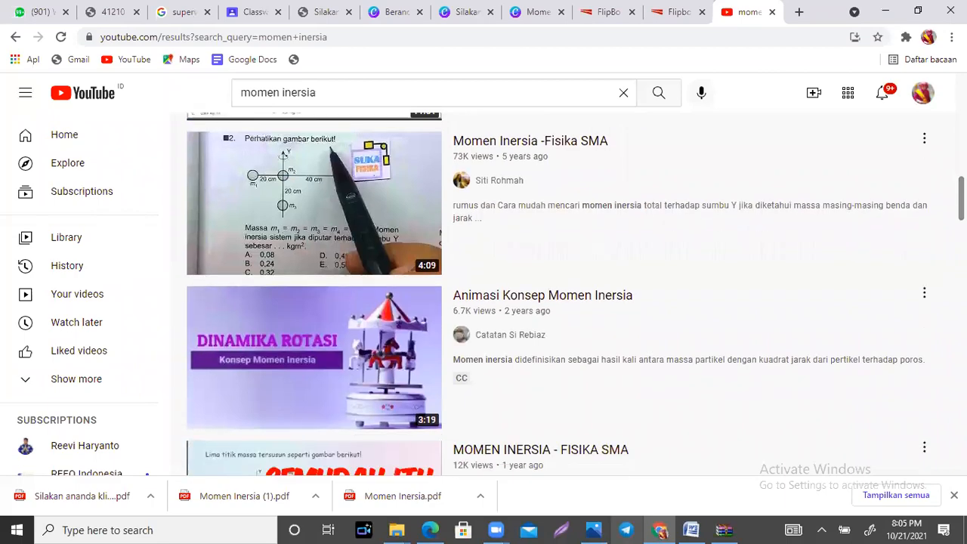
{"action": "scroll", "coordinate": [563, 295], "scroll_direction": "up", "scroll_amount": 3}
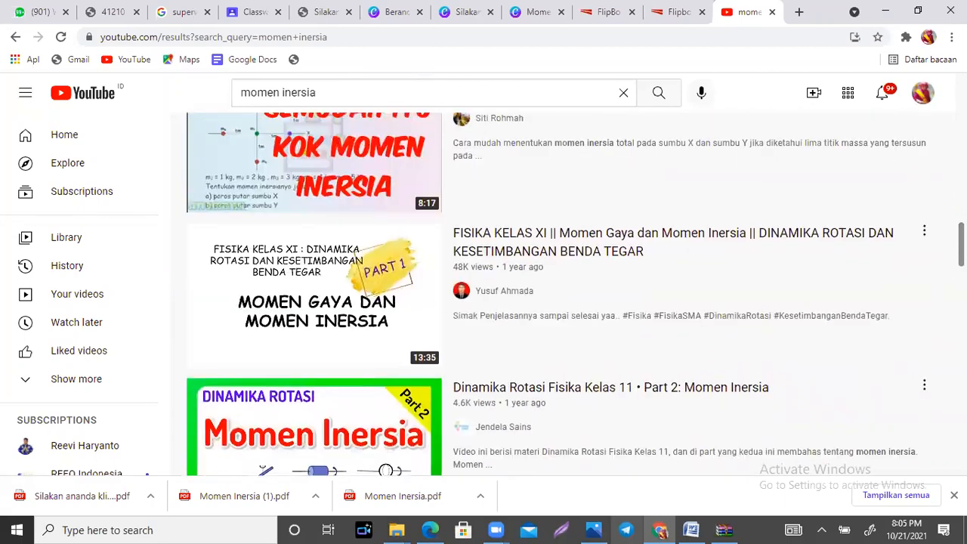
{"action": "scroll", "coordinate": [563, 295], "scroll_direction": "down", "scroll_amount": 6}
{"action": "scroll", "coordinate": [563, 295], "scroll_direction": "down", "scroll_amount": 3}
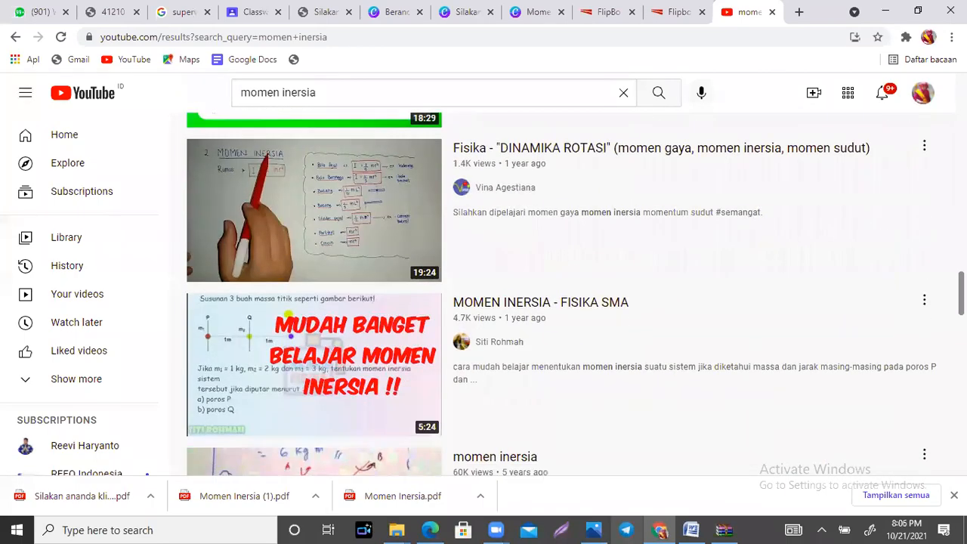
{"action": "scroll", "coordinate": [563, 295], "scroll_direction": "down", "scroll_amount": 6}
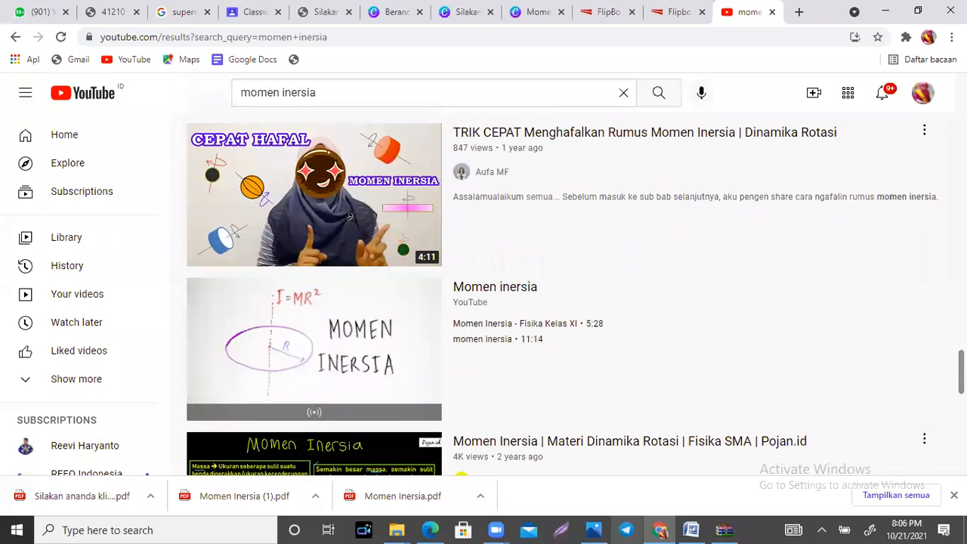
{"action": "scroll", "coordinate": [350, 216], "scroll_direction": "down", "scroll_amount": 5}
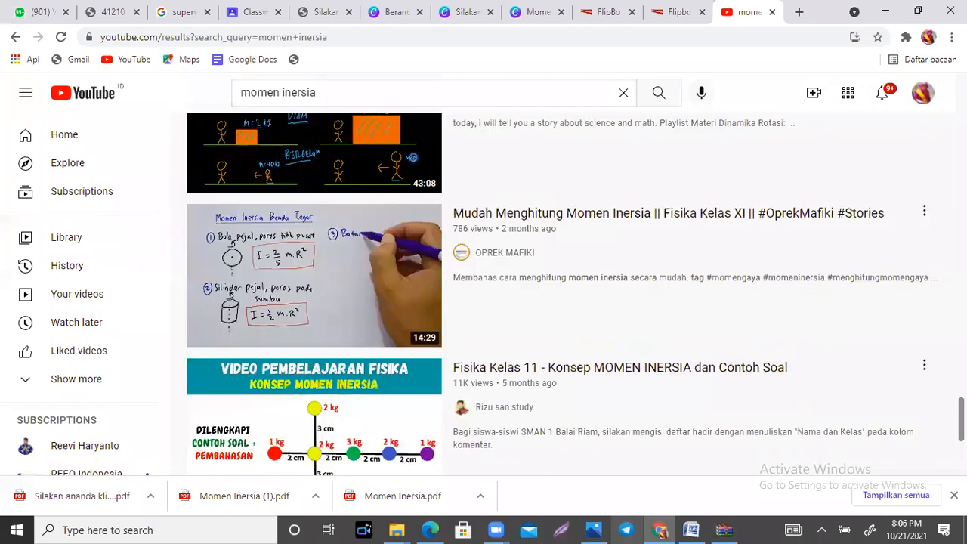
{"action": "scroll", "coordinate": [563, 295], "scroll_direction": "down", "scroll_amount": 2}
{"action": "scroll", "coordinate": [563, 294], "scroll_direction": "up", "scroll_amount": 15}
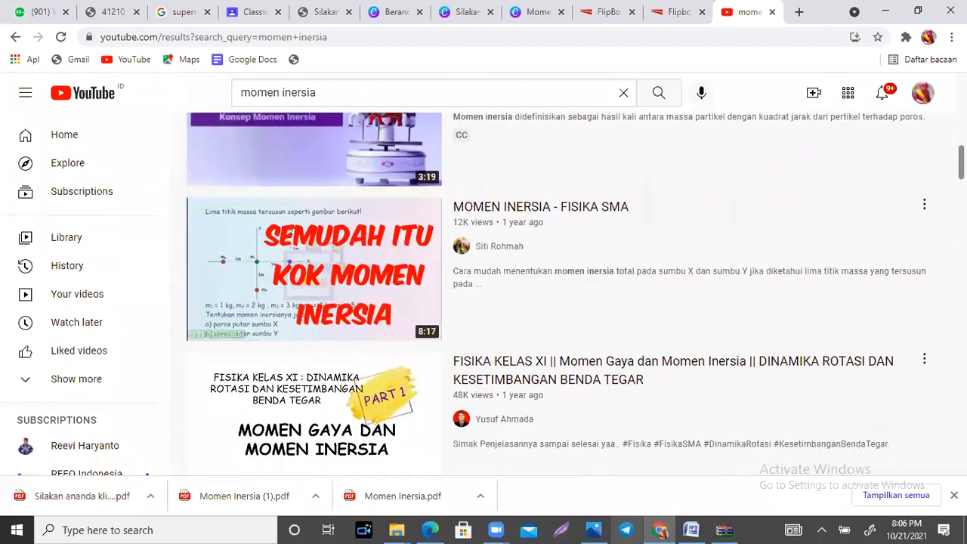
{"action": "scroll", "coordinate": [563, 295], "scroll_direction": "up", "scroll_amount": 3}
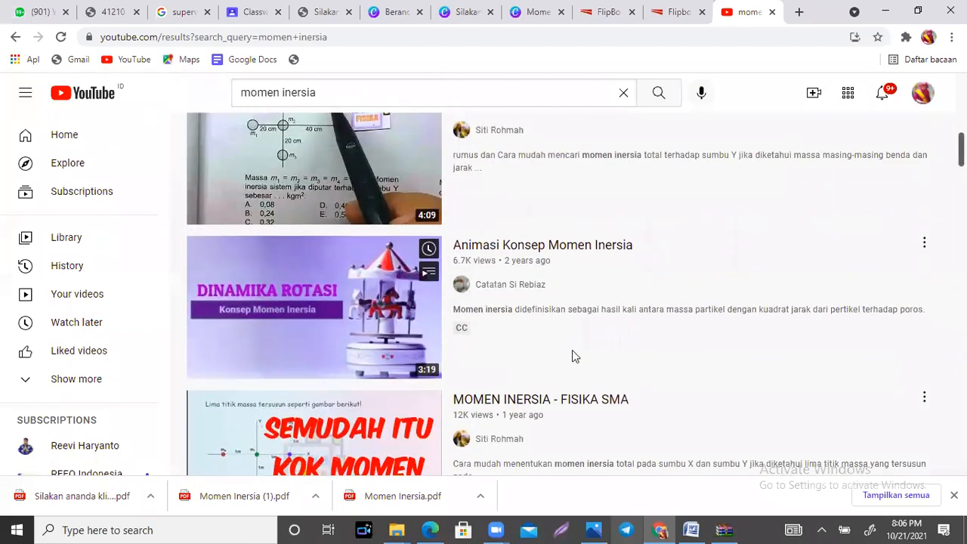
{"action": "left_click", "coordinate": [550, 242]}
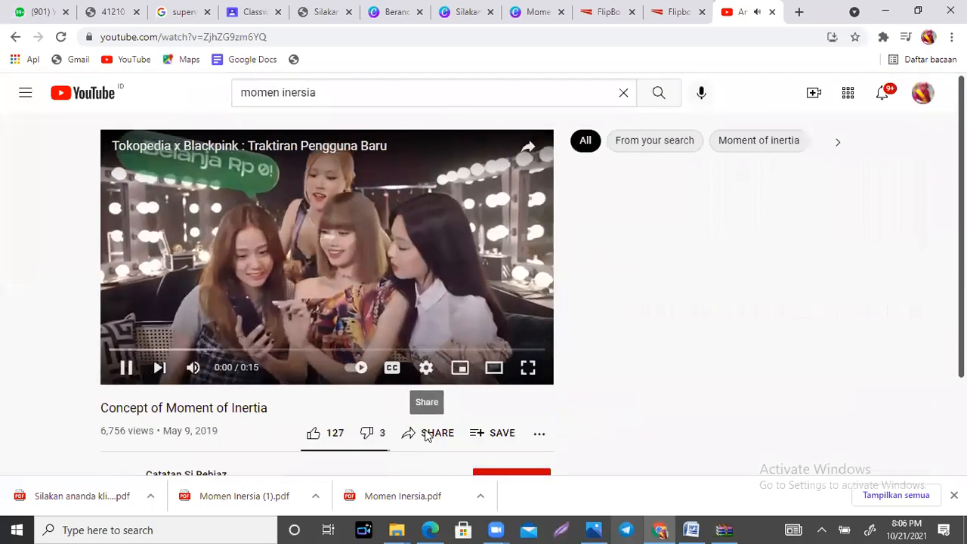
Step: Copy the share link of the moment of inertia video and pause its playback
{"action": "left_click", "coordinate": [426, 436]}
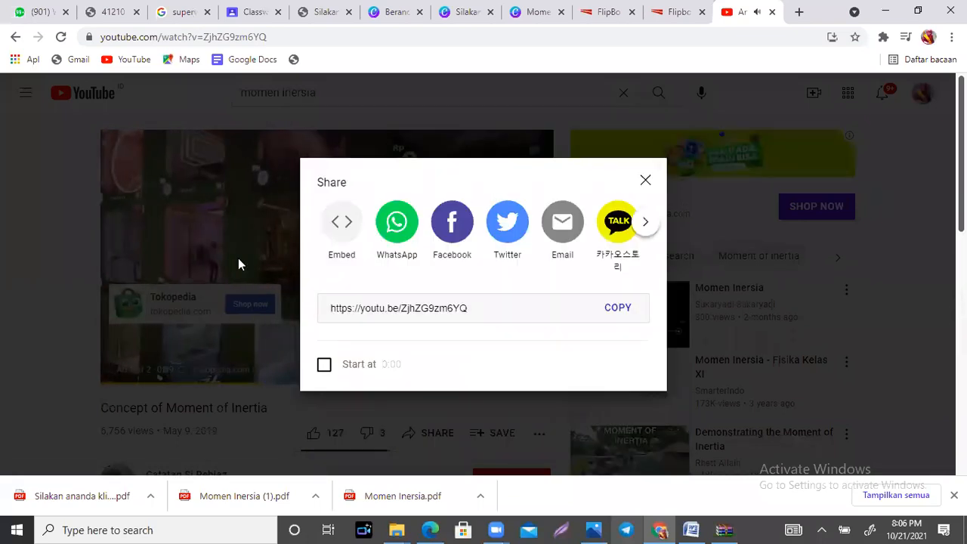
{"action": "left_click", "coordinate": [620, 307]}
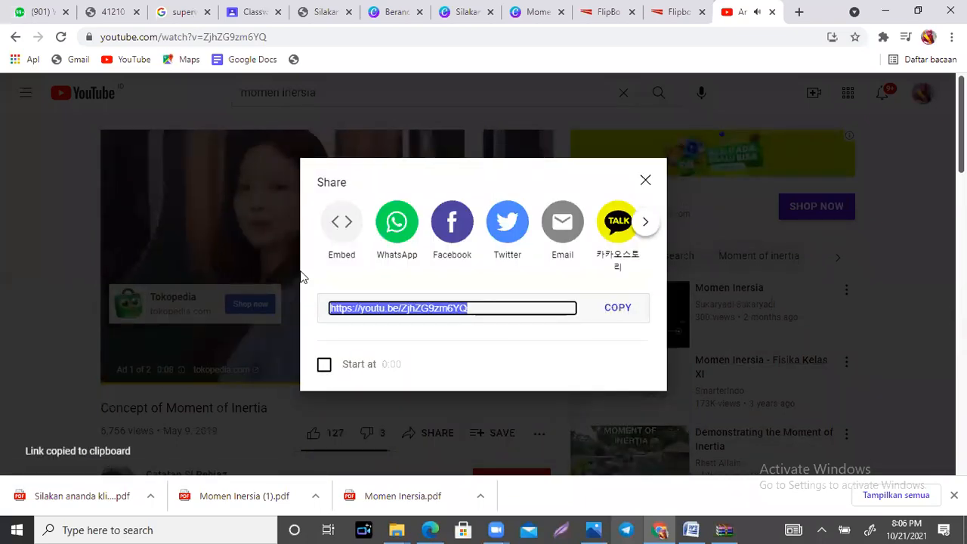
{"action": "left_click", "coordinate": [249, 241]}
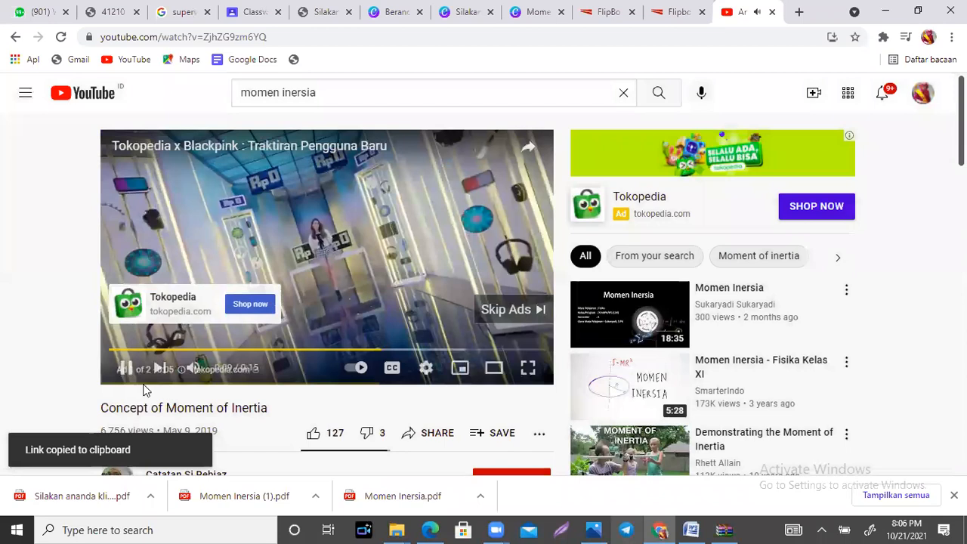
{"action": "left_click", "coordinate": [127, 369]}
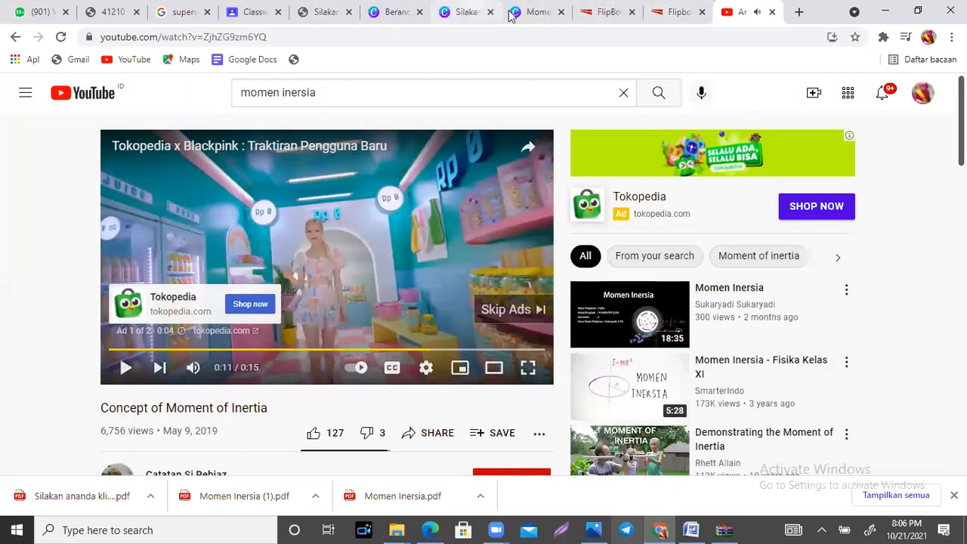
Step: Return to the bookshelf design in Canva and link the film-strip graphic on the second shelf to the copied YouTube address
{"action": "left_click", "coordinate": [531, 14]}
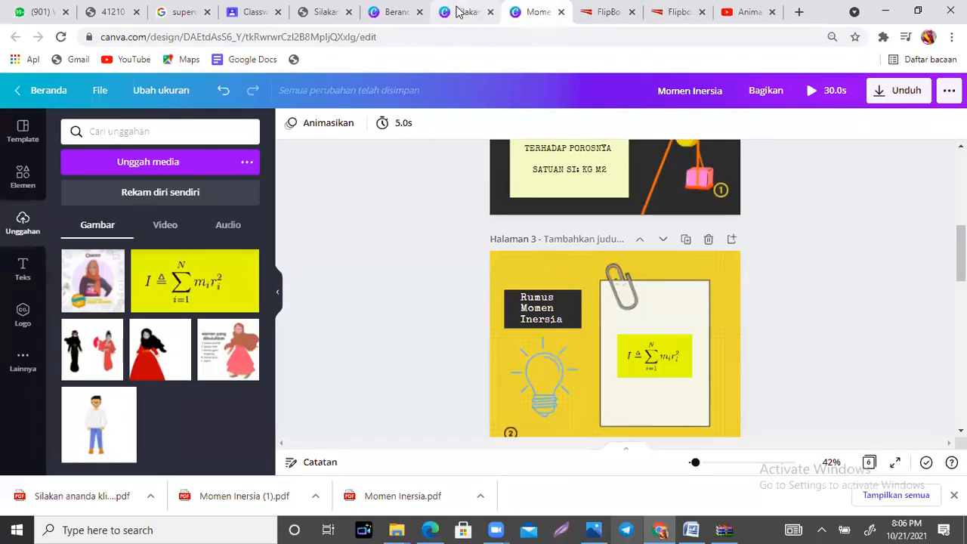
{"action": "left_click", "coordinate": [460, 12]}
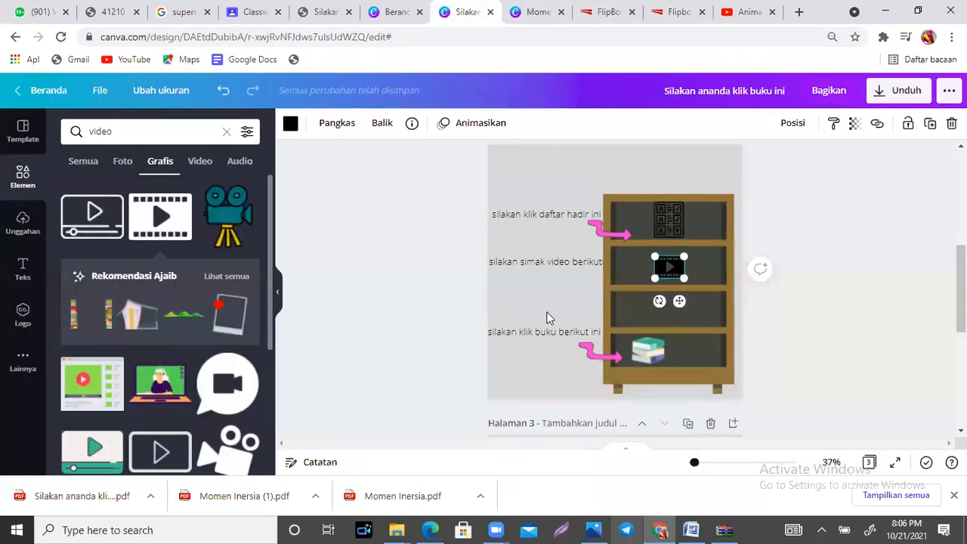
{"action": "left_click", "coordinate": [548, 317]}
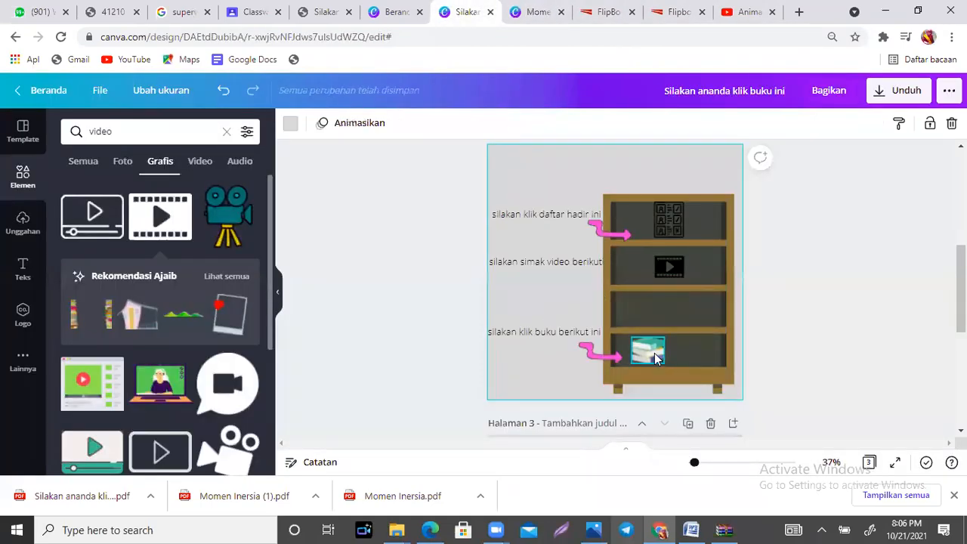
{"action": "left_click", "coordinate": [668, 273]}
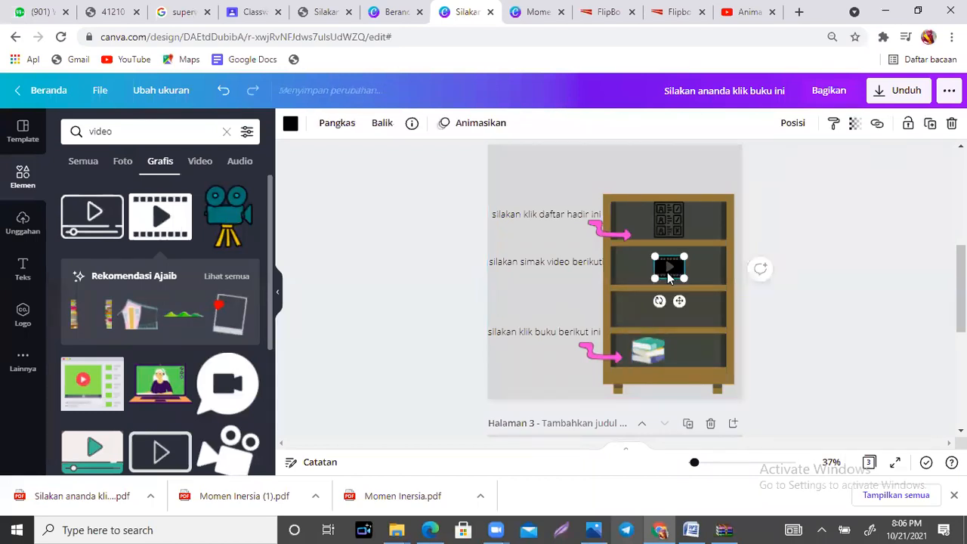
{"action": "left_click", "coordinate": [877, 125]}
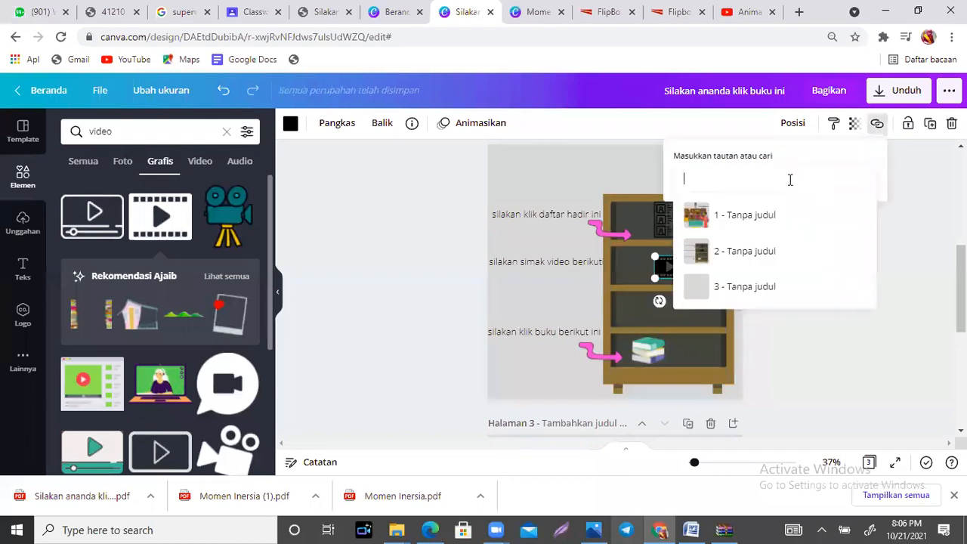
{"action": "key", "text": "ctrl+v"}
{"action": "key", "text": "Return"}
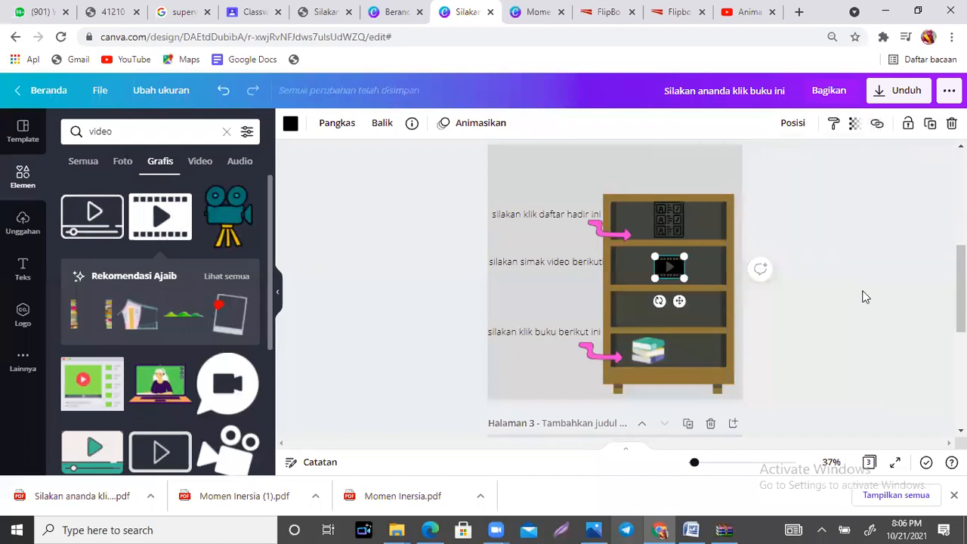
{"action": "left_click", "coordinate": [540, 300]}
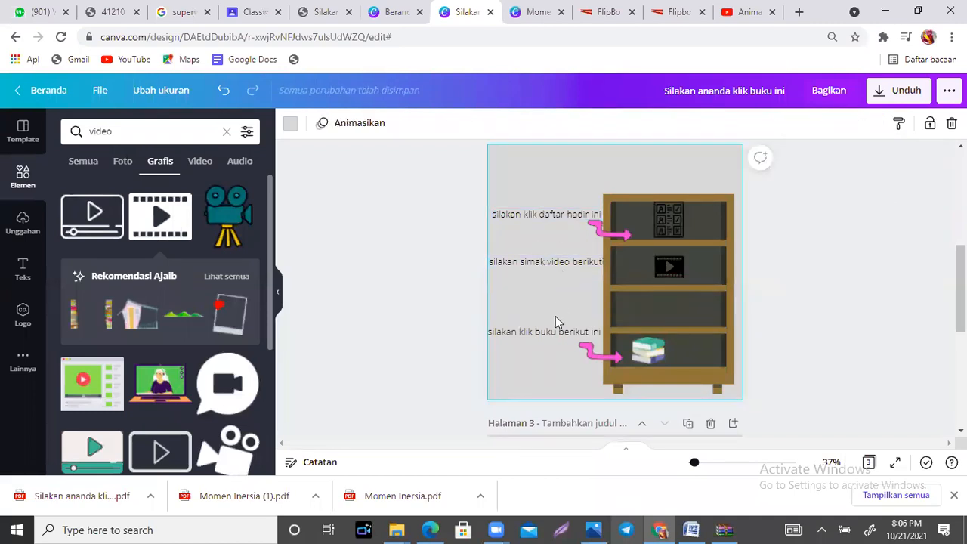
Step: Move the book caption, the book stack and its pink arrow up to the third shelf
{"action": "left_click_drag", "start_coordinate": [555, 339], "coordinate": [556, 311]}
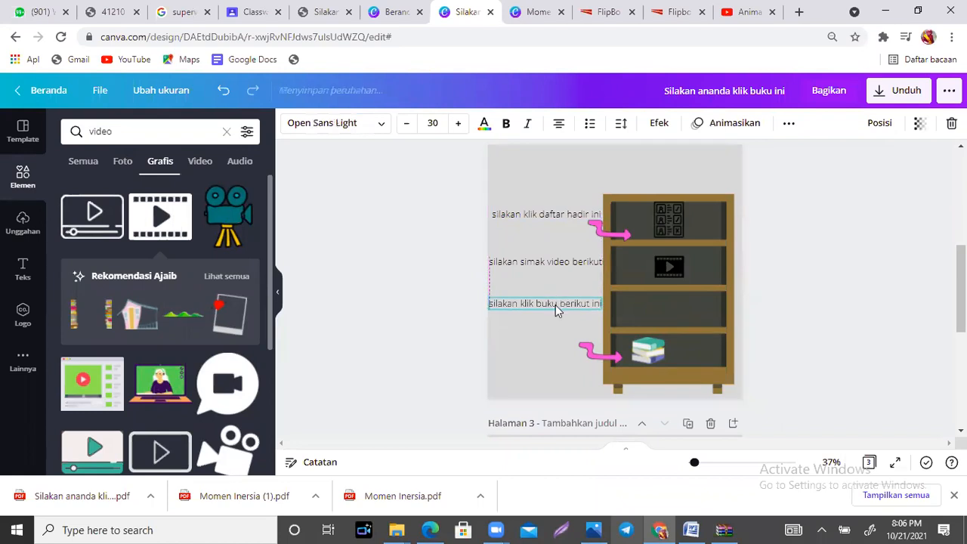
{"action": "left_click", "coordinate": [642, 355]}
{"action": "left_click_drag", "start_coordinate": [648, 349], "coordinate": [670, 308]}
{"action": "left_click", "coordinate": [601, 352]}
{"action": "left_click_drag", "start_coordinate": [601, 352], "coordinate": [622, 322]}
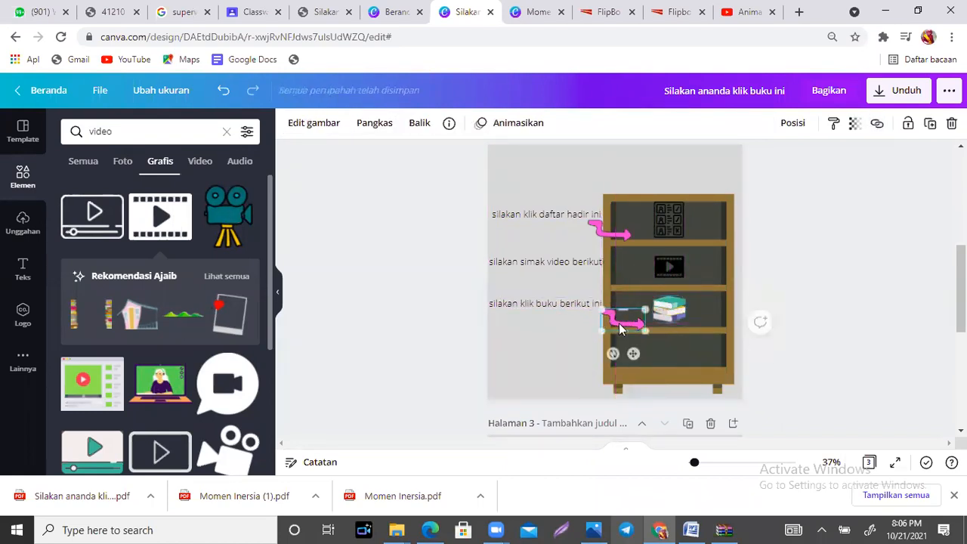
Step: Duplicate the book caption beside the fourth shelf and reword the copy as "silakan kerjakan kuiss berikut ini"
{"action": "left_click", "coordinate": [539, 307]}
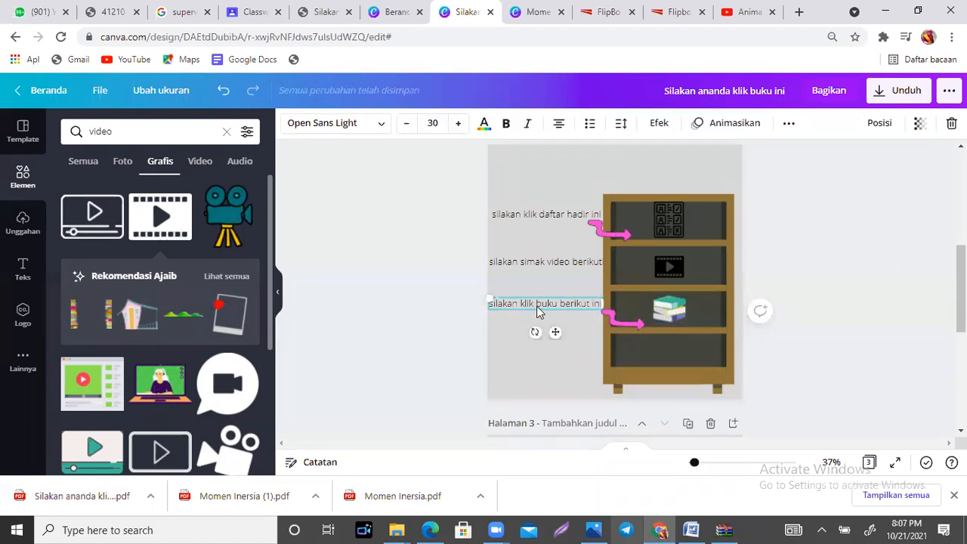
{"action": "left_click_drag", "start_coordinate": [555, 332], "coordinate": [556, 389]}
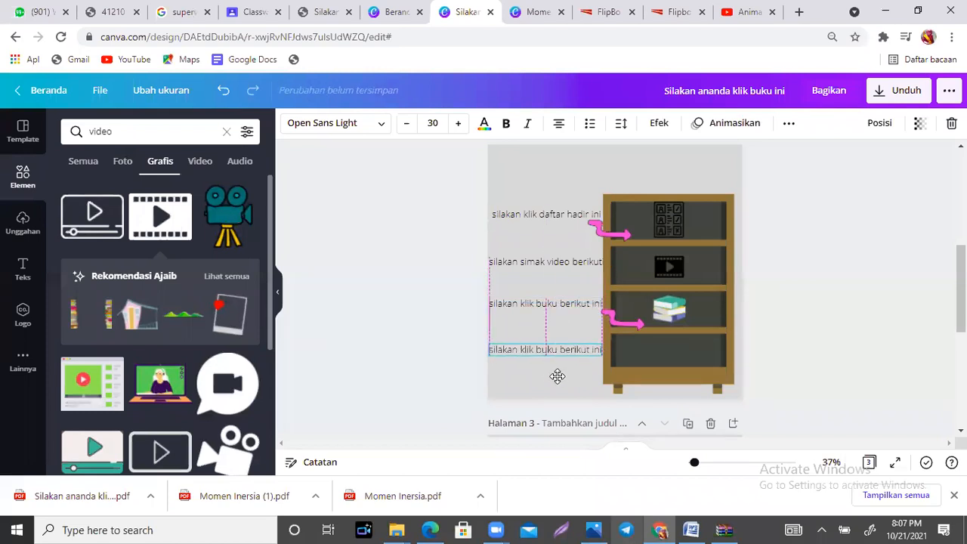
{"action": "double_click", "coordinate": [527, 350]}
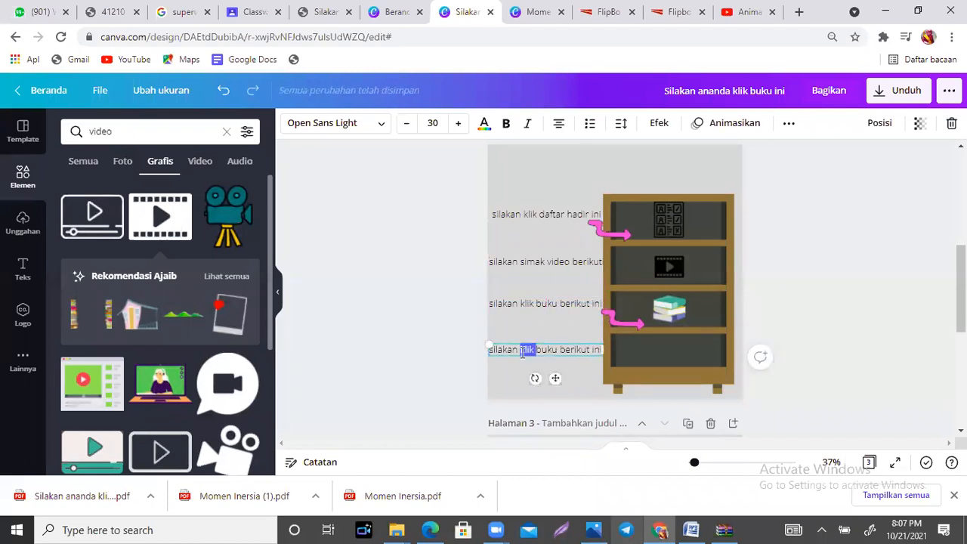
{"action": "left_click_drag", "start_coordinate": [525, 353], "coordinate": [570, 351]}
{"action": "type", "text": "kerjakan "}
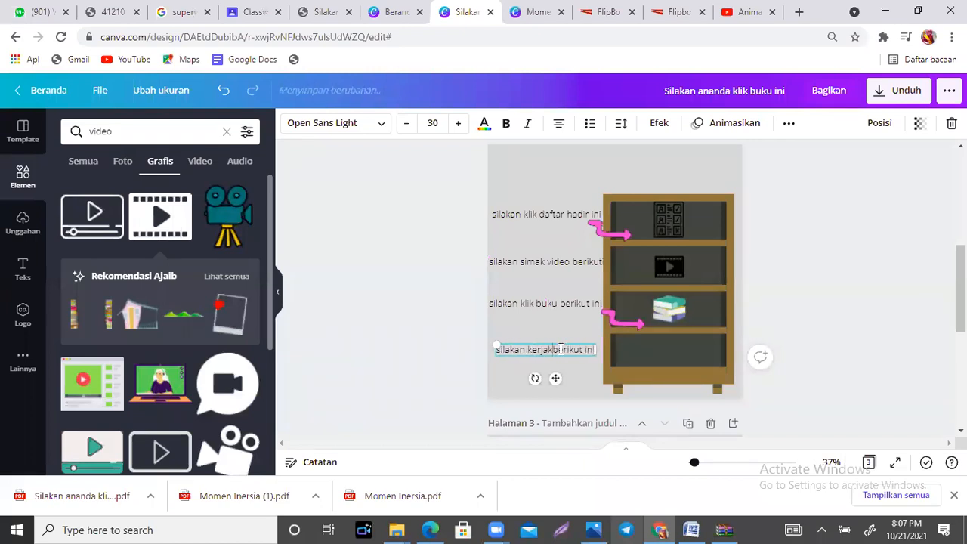
{"action": "type", "text": "kuiss"}
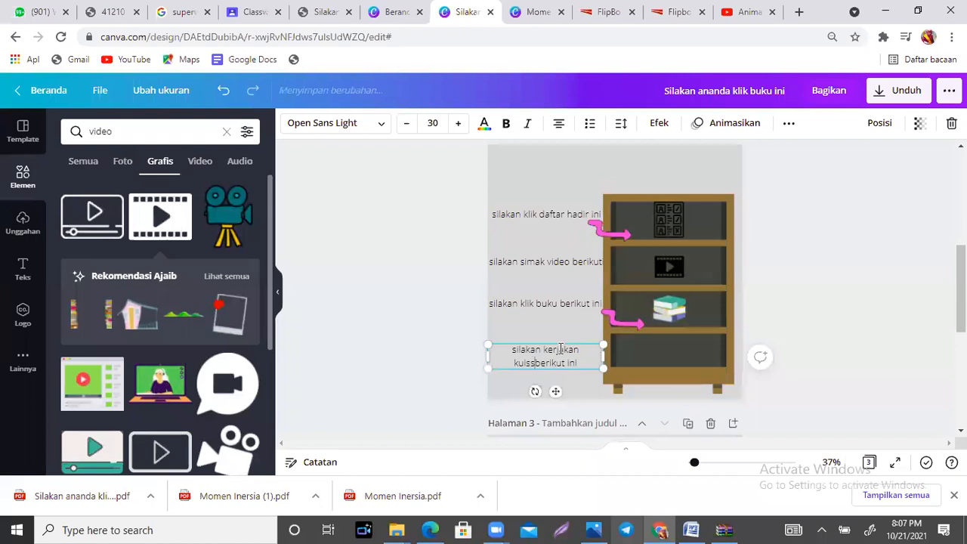
{"action": "left_click", "coordinate": [783, 358]}
Step: Search the graphics for "tanda tanya"
{"action": "left_click", "coordinate": [97, 128]}
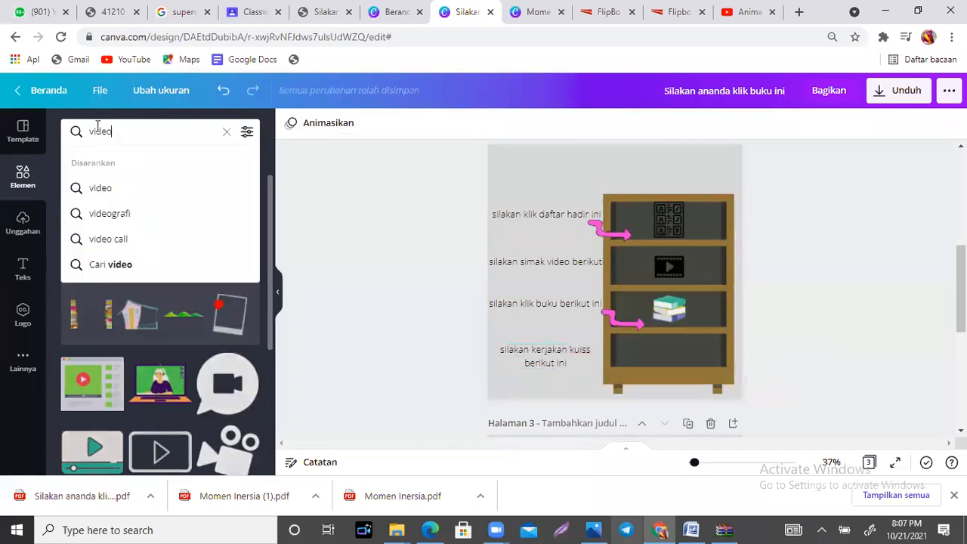
{"action": "key", "text": "ctrl+a"}
{"action": "type", "text": "kuis"}
{"action": "key", "text": "BackSpace"}
{"action": "key", "text": "BackSpace"}
{"action": "key", "text": "BackSpace"}
{"action": "key", "text": "BackSpace"}
{"action": "type", "text": "ta"}
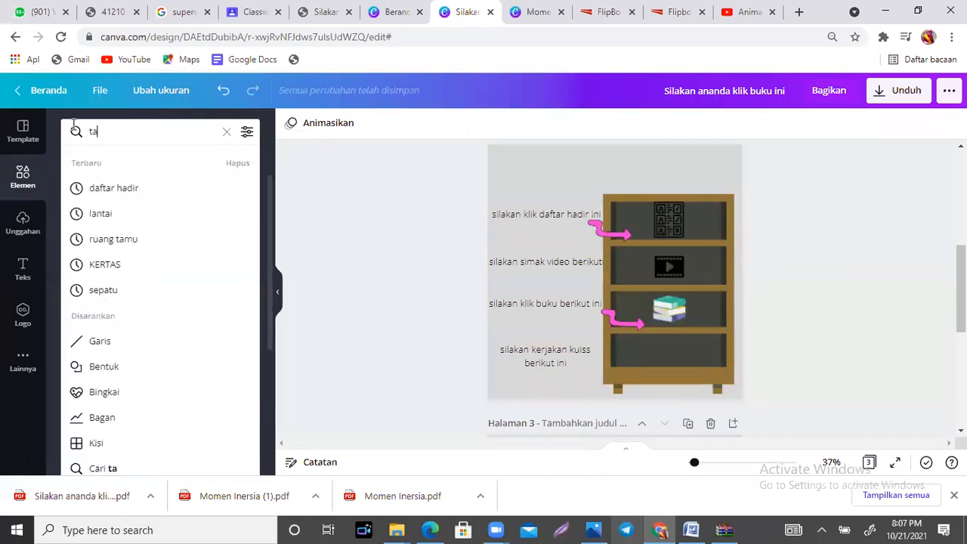
{"action": "type", "text": "nda tang"}
{"action": "key", "text": "BackSpace"}
{"action": "type", "text": "ya"}
{"action": "key", "text": "Return"}
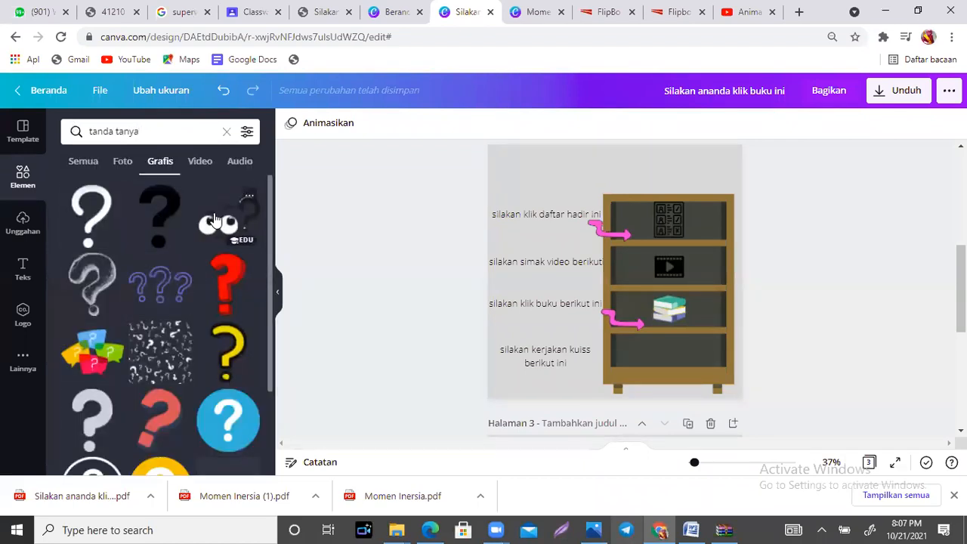
Step: Add the question mark graphic with eyes to the page, shrink it and place it on the fourth shelf
{"action": "left_click", "coordinate": [214, 220]}
{"action": "left_click_drag", "start_coordinate": [665, 308], "coordinate": [593, 255]}
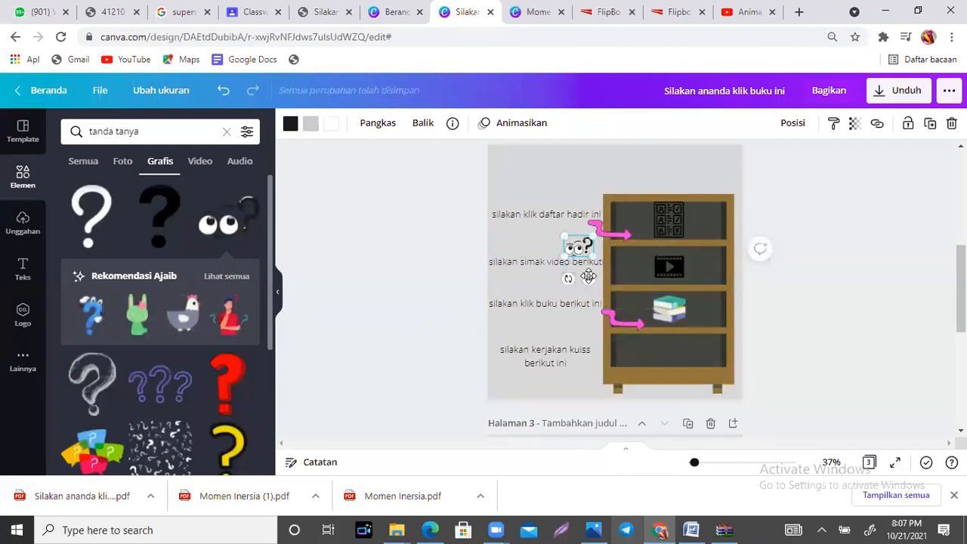
{"action": "left_click_drag", "start_coordinate": [624, 329], "coordinate": [683, 376]}
Step: Duplicate the pink arrow for the video and quiz shelves, and nudge the question mark graphic lower on its shelf
{"action": "left_click", "coordinate": [623, 328]}
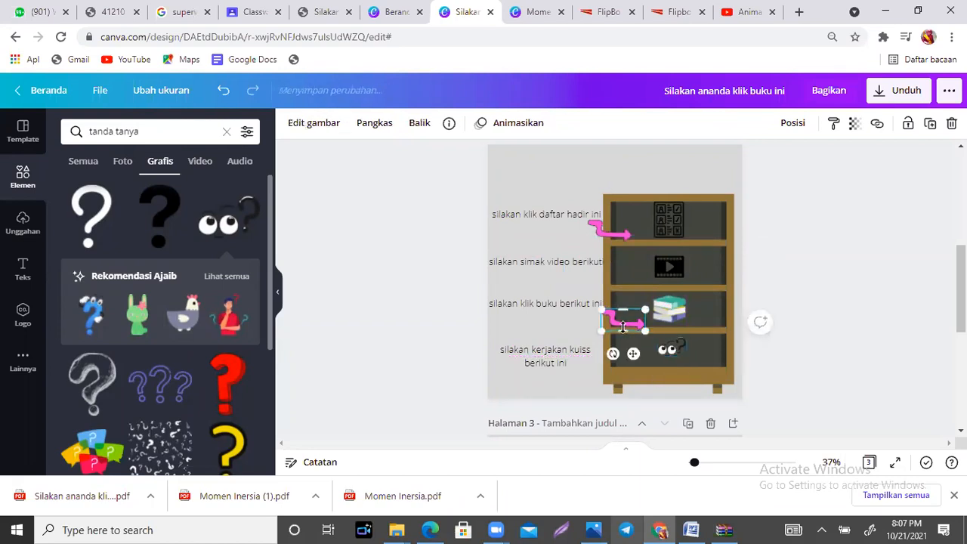
{"action": "left_click_drag", "start_coordinate": [633, 354], "coordinate": [638, 358]}
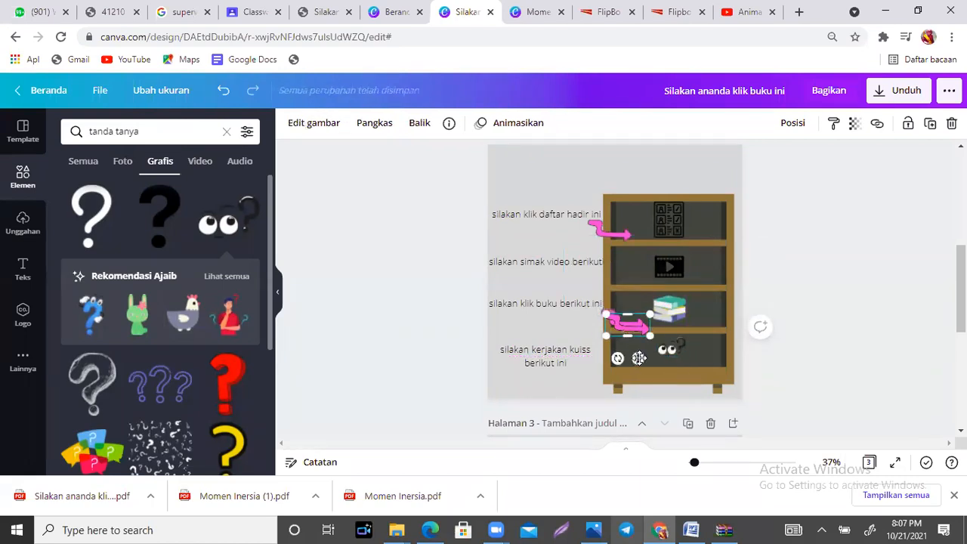
{"action": "left_click_drag", "start_coordinate": [634, 325], "coordinate": [637, 303]}
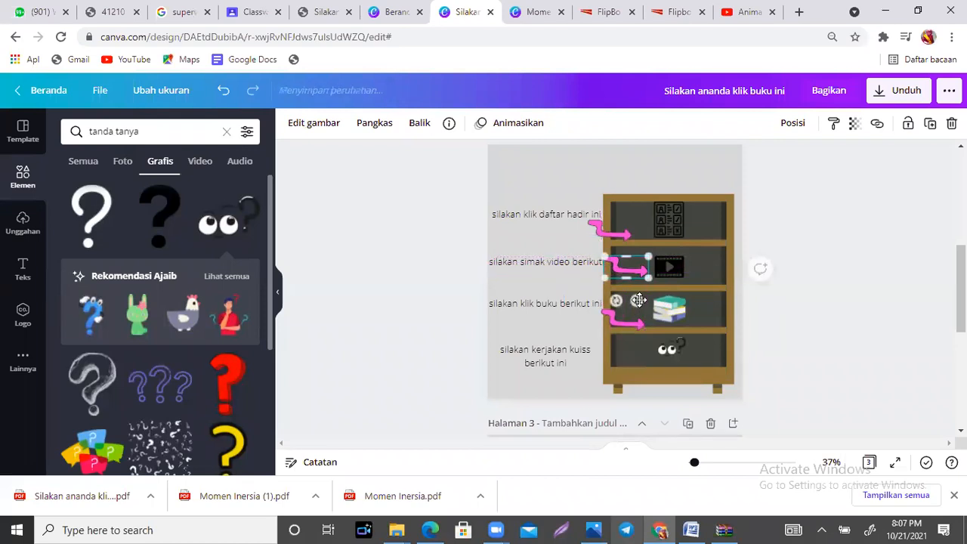
{"action": "left_click", "coordinate": [638, 324]}
{"action": "left_click_drag", "start_coordinate": [639, 324], "coordinate": [627, 391]}
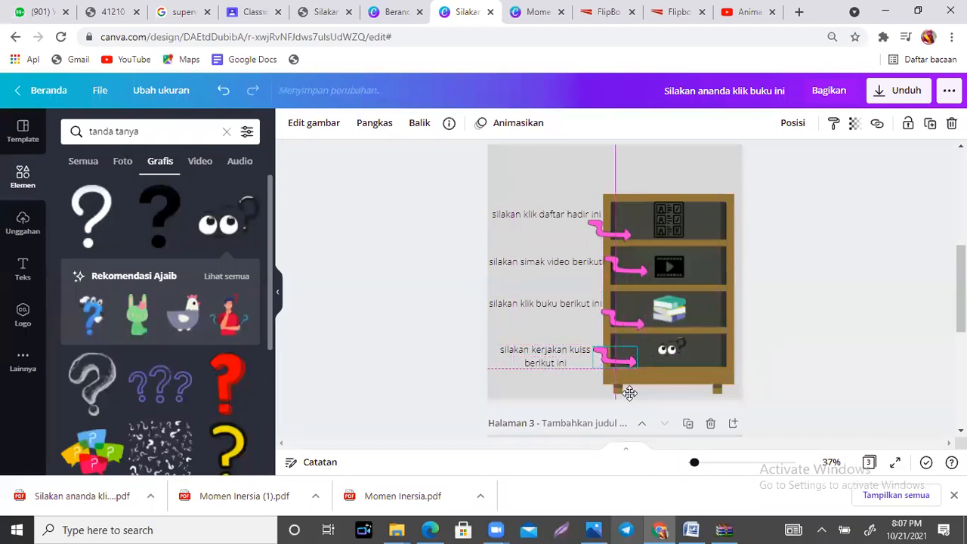
{"action": "left_click_drag", "start_coordinate": [677, 359], "coordinate": [671, 361]}
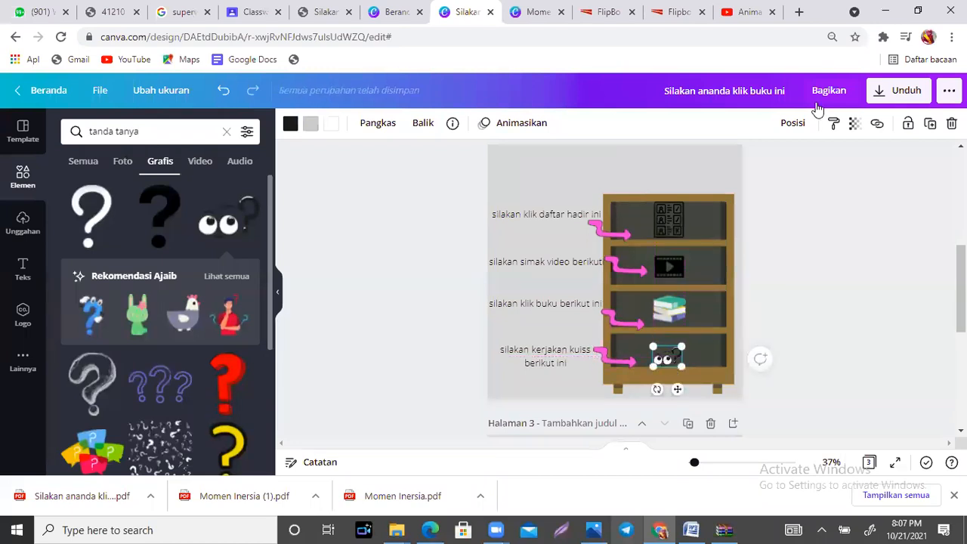
{"action": "left_click", "coordinate": [820, 245]}
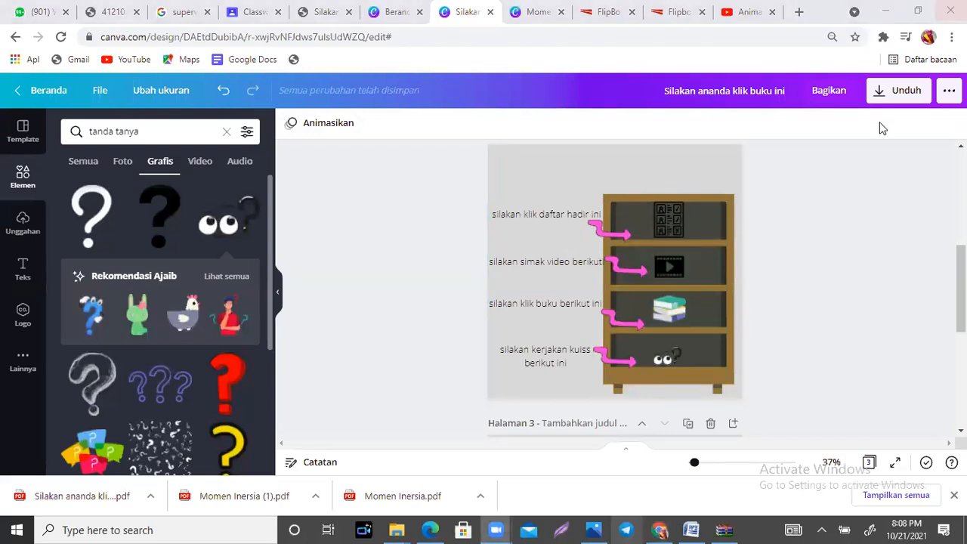
{"action": "left_click", "coordinate": [906, 92]}
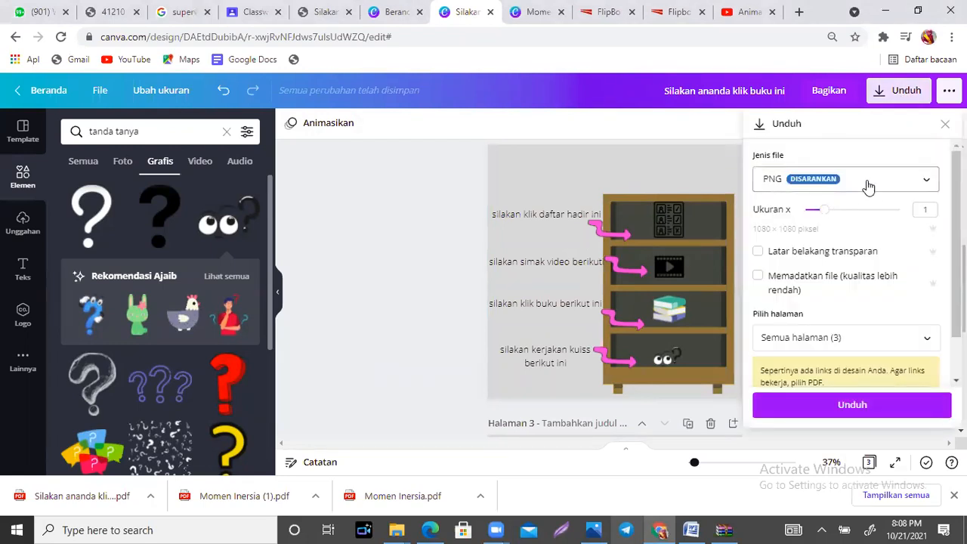
{"action": "left_click", "coordinate": [867, 186]}
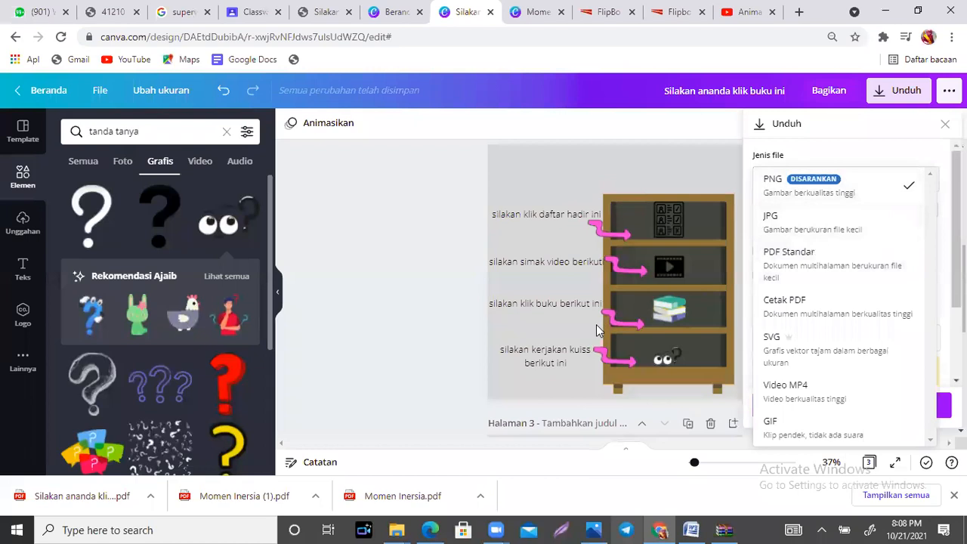
{"action": "left_click", "coordinate": [517, 301]}
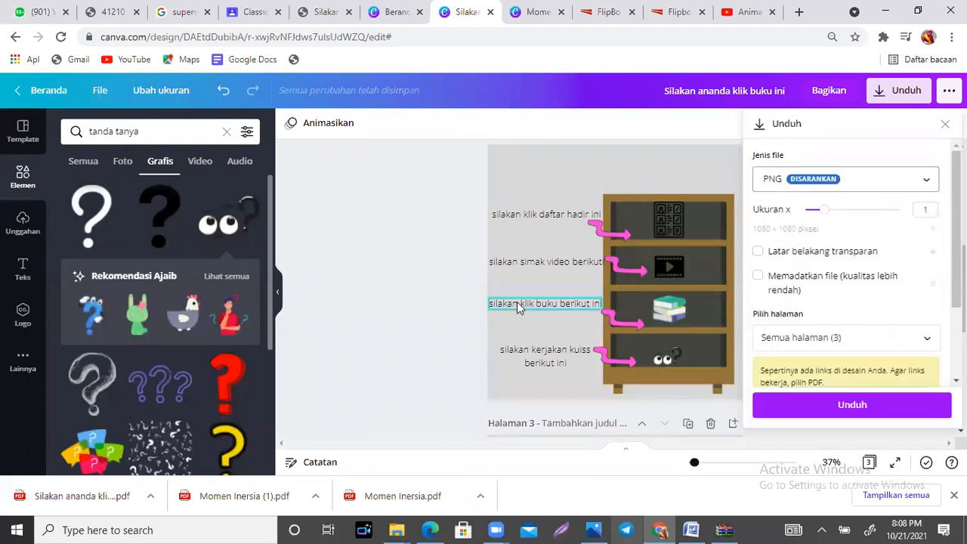
{"action": "left_click", "coordinate": [541, 271]}
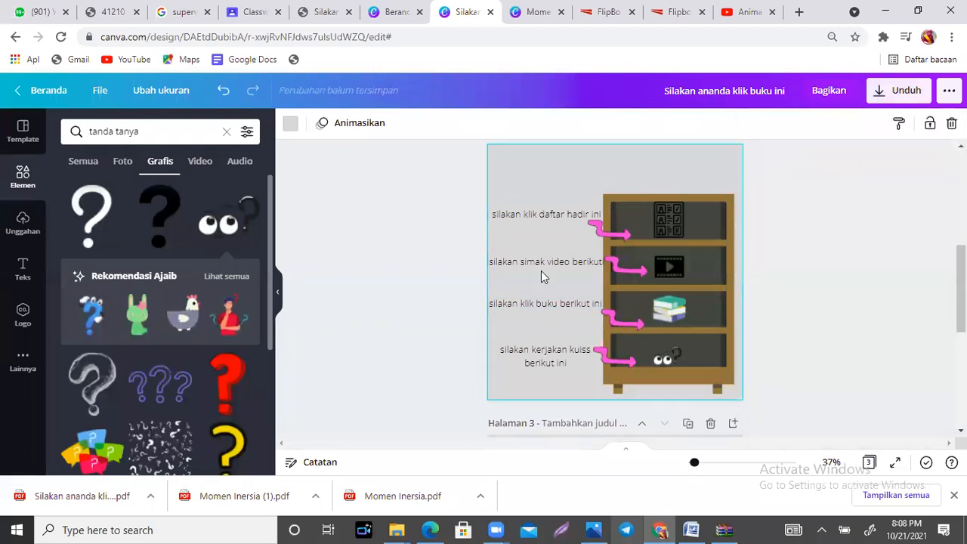
{"action": "left_click", "coordinate": [671, 273]}
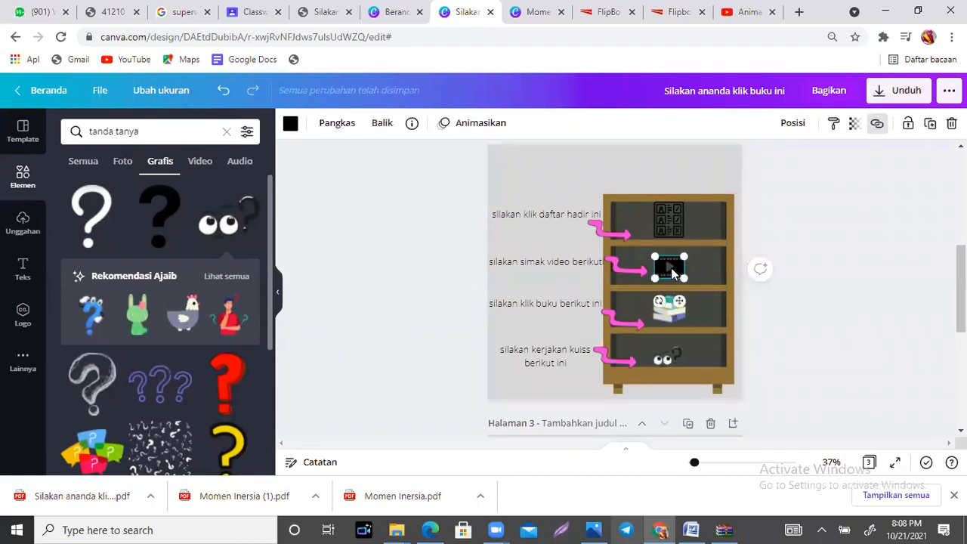
{"action": "left_click", "coordinate": [516, 286]}
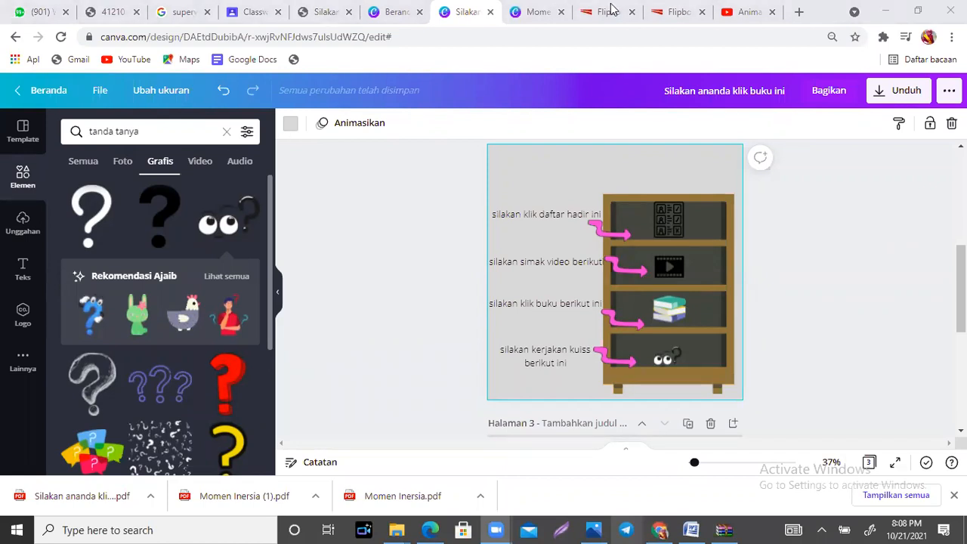
Step: Show the "Daftar Hadir" assignment details in the Google Classroom classwork, and return to the bookshelf design in Canva
{"action": "left_click", "coordinate": [263, 14]}
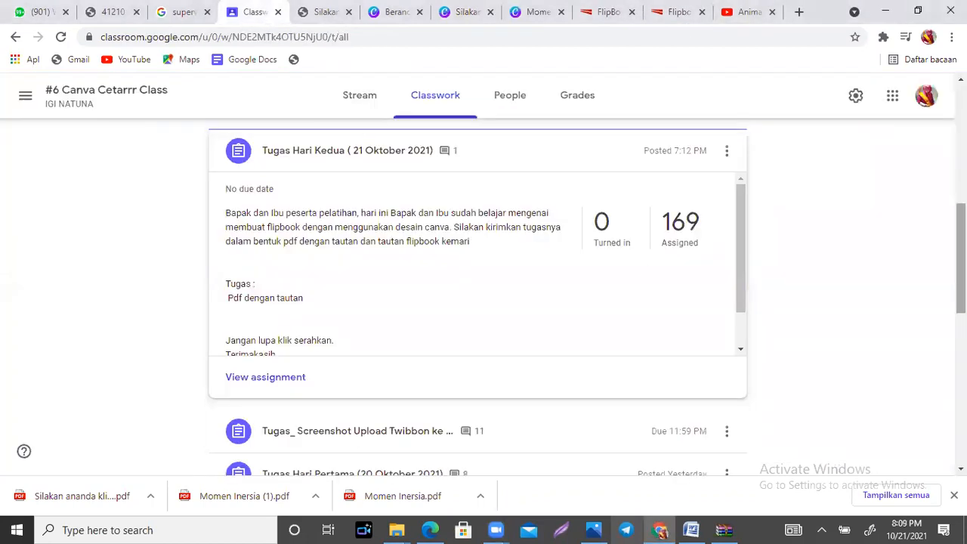
{"action": "scroll", "coordinate": [961, 302], "scroll_direction": "down", "scroll_amount": 10}
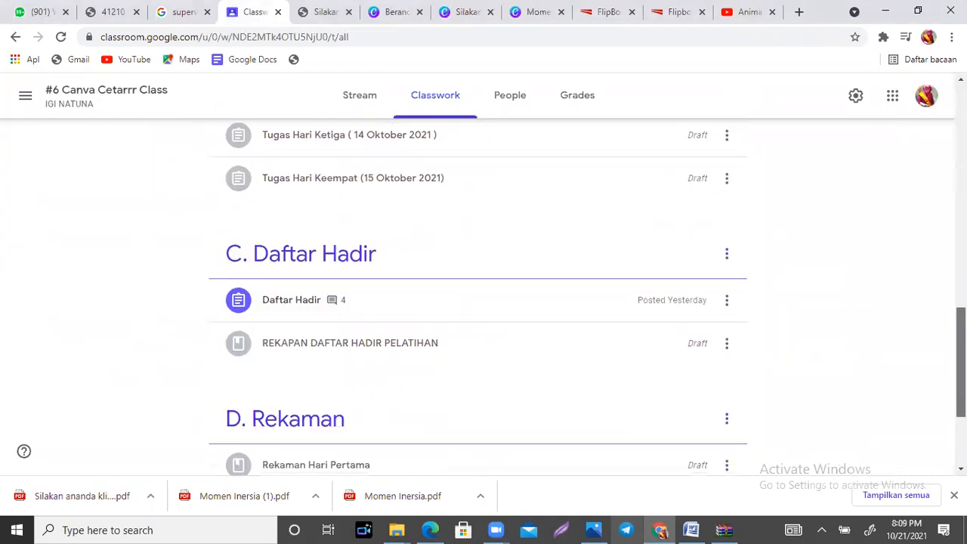
{"action": "left_click", "coordinate": [294, 303]}
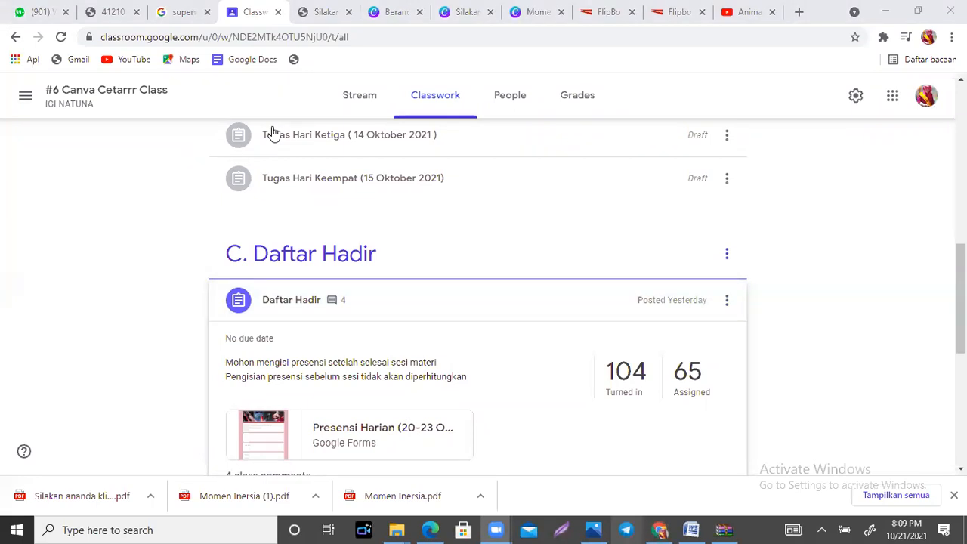
{"action": "left_click", "coordinate": [396, 6]}
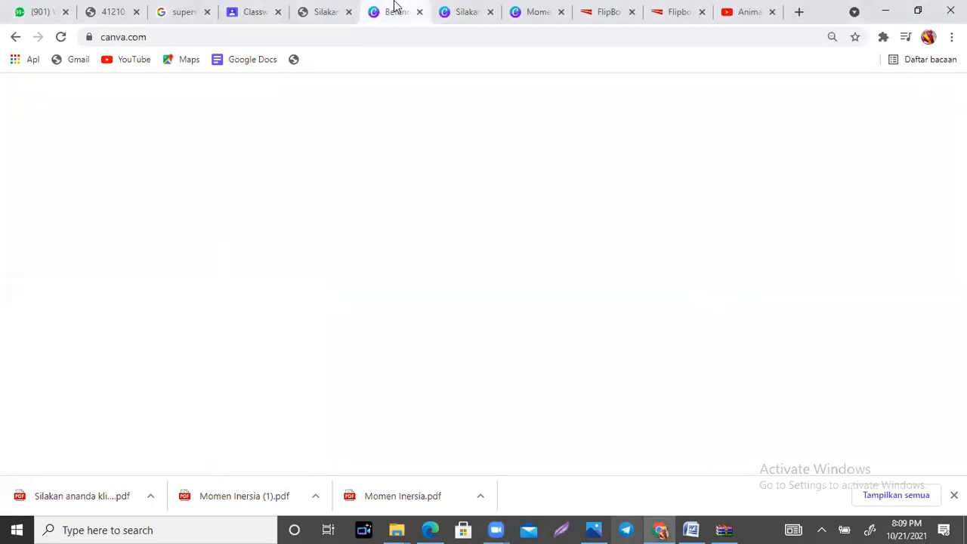
{"action": "left_click", "coordinate": [467, 13]}
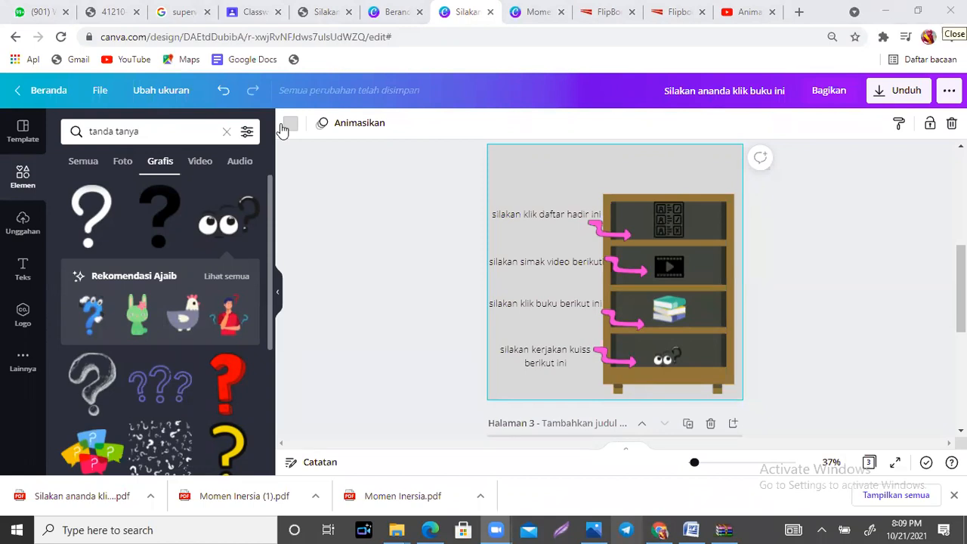
Step: Show the YouTube link attached to the video graphic on the second shelf, reopen it once more and close it
{"action": "left_click", "coordinate": [668, 269]}
{"action": "left_click", "coordinate": [877, 123]}
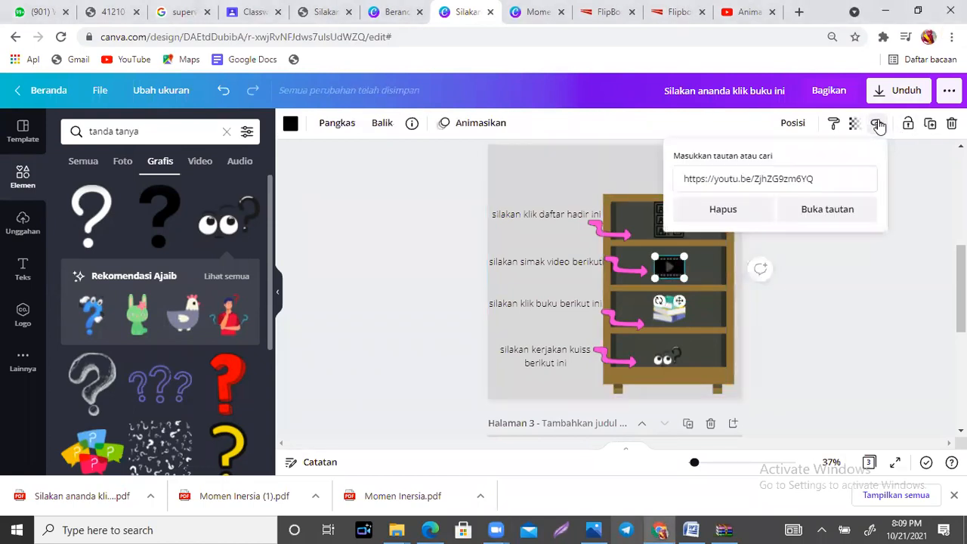
{"action": "left_click", "coordinate": [828, 175]}
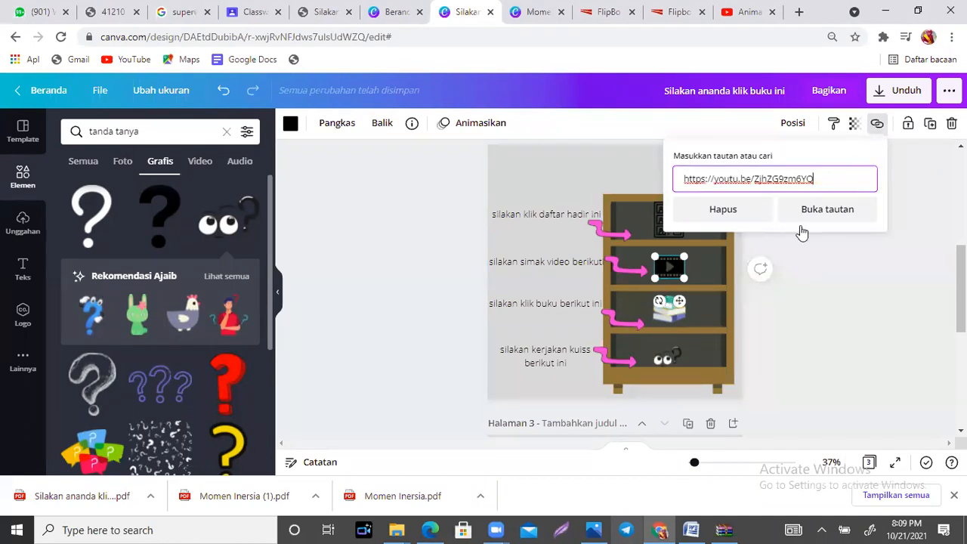
{"action": "left_click", "coordinate": [830, 283]}
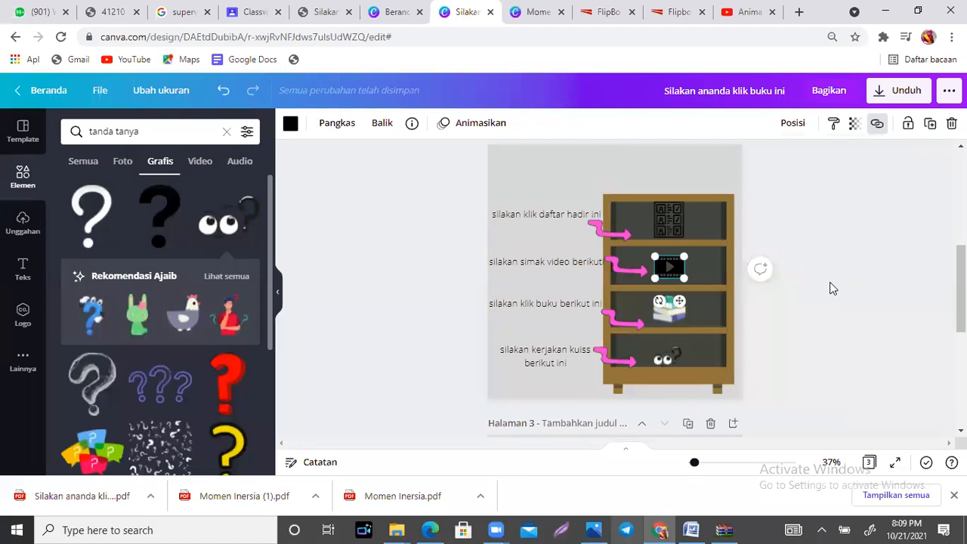
{"action": "left_click", "coordinate": [879, 127]}
{"action": "left_click", "coordinate": [816, 179]}
{"action": "key", "text": "Return"}
{"action": "left_click", "coordinate": [831, 239]}
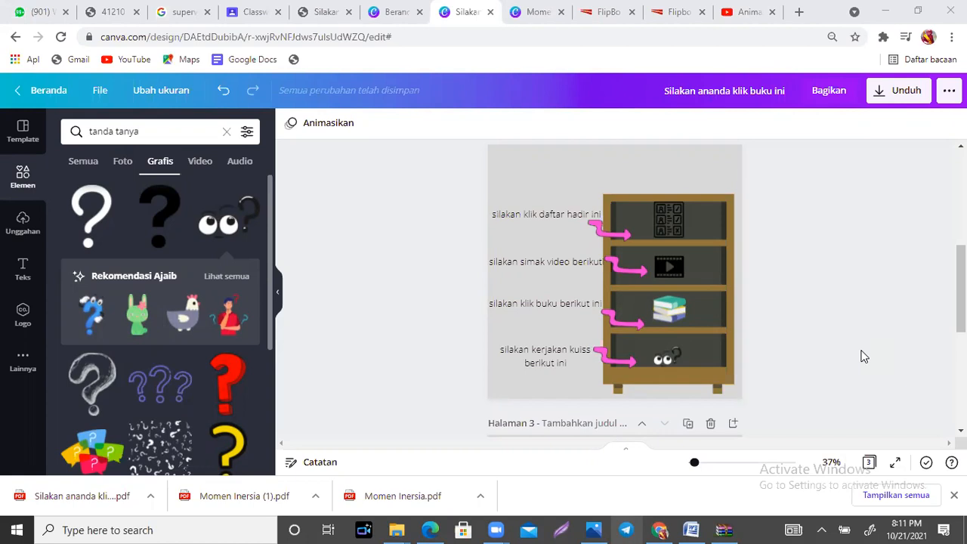
Step: Show the download settings for the bookshelf design and close them without downloading
{"action": "left_click", "coordinate": [925, 98]}
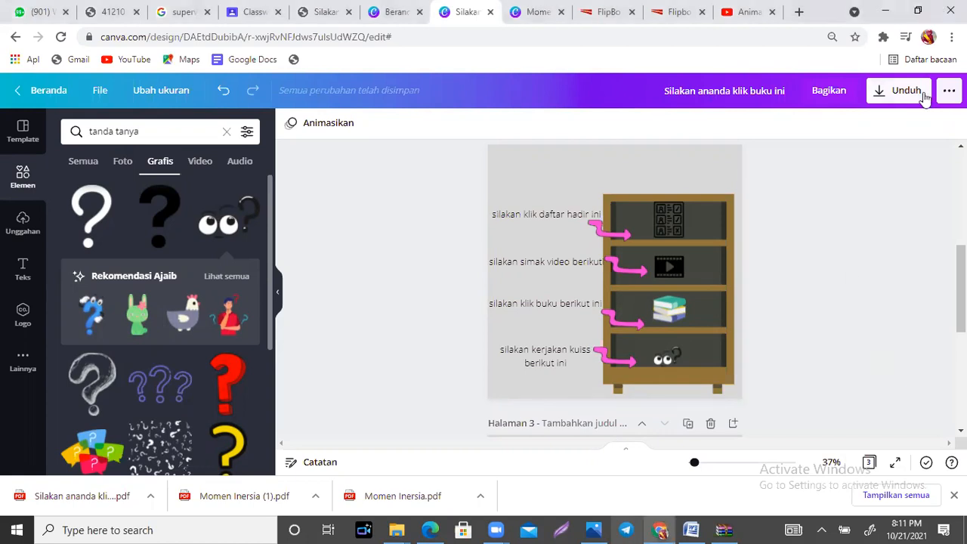
{"action": "left_click", "coordinate": [925, 99]}
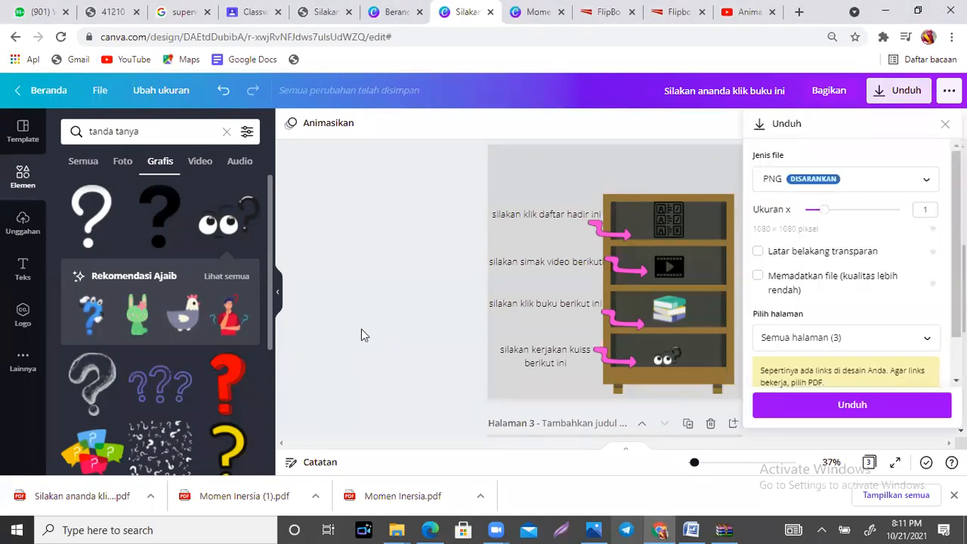
{"action": "left_click", "coordinate": [362, 330]}
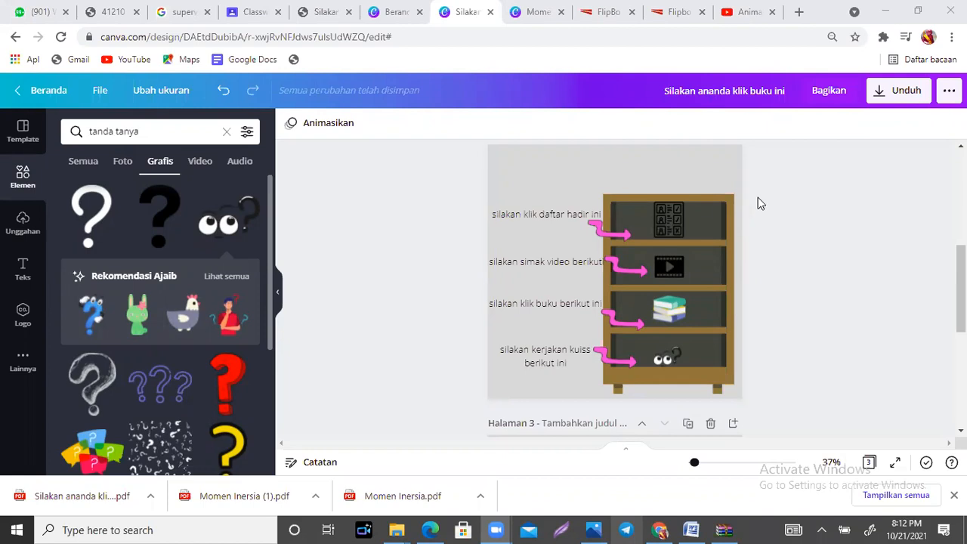
Step: Switch from the bookshelf design to WhatsApp Web
{"action": "left_click", "coordinate": [804, 199]}
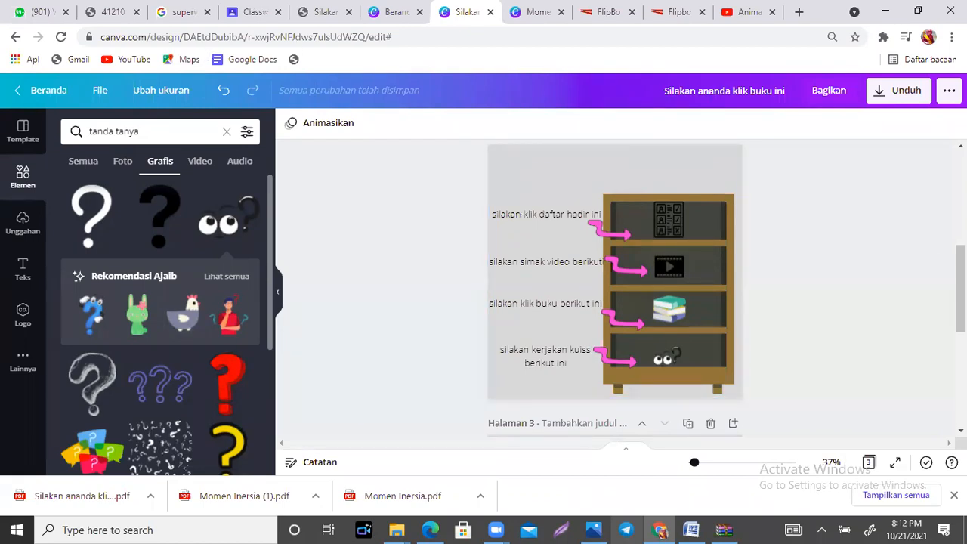
{"action": "scroll", "coordinate": [615, 272], "scroll_direction": "up", "scroll_amount": 2}
{"action": "left_click", "coordinate": [42, 9]}
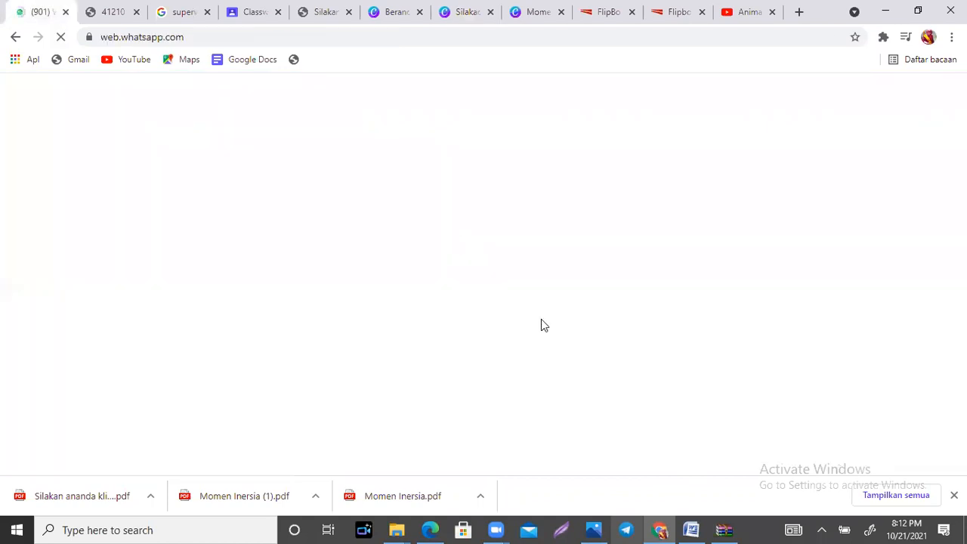
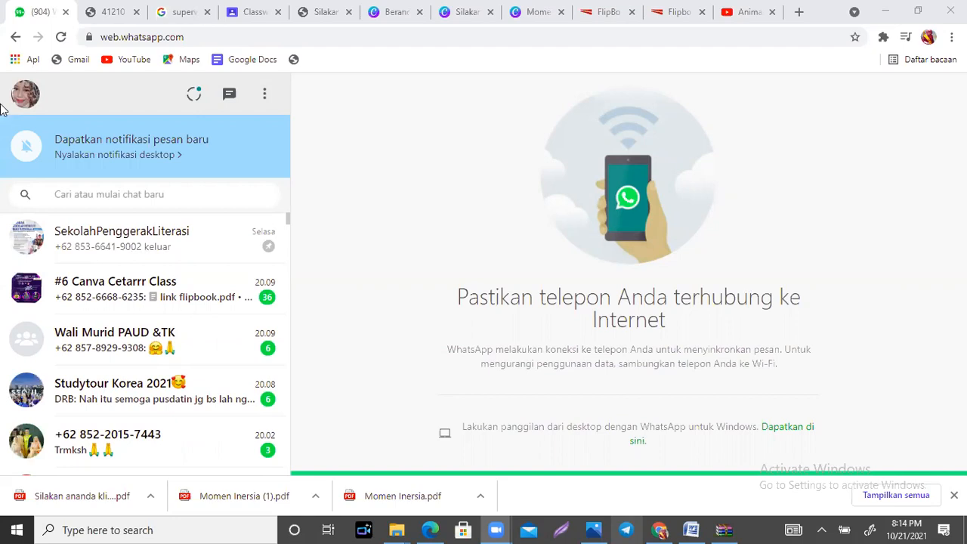
Step: Open the "#6 Canva Cetarrr Class" group chat and go to its newest message
{"action": "left_click", "coordinate": [137, 288]}
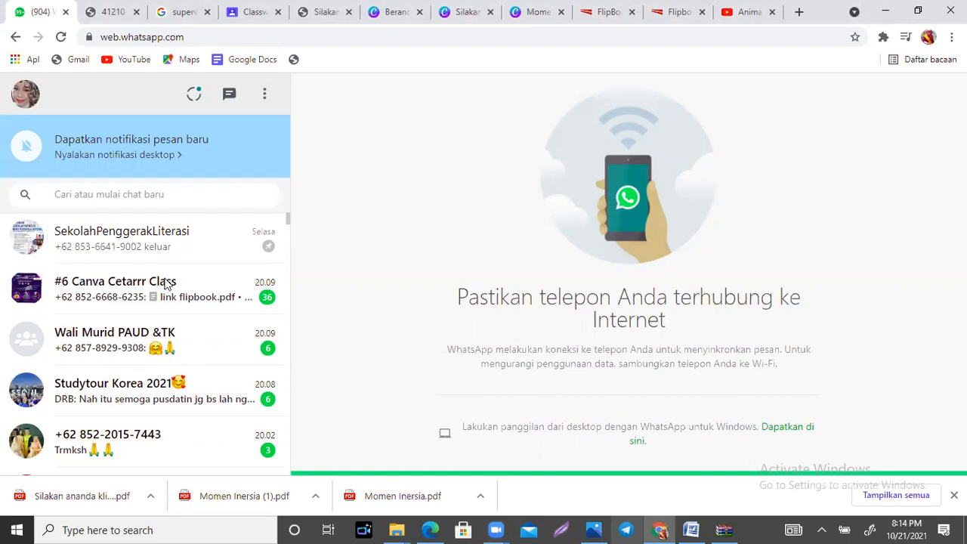
{"action": "left_click", "coordinate": [821, 528]}
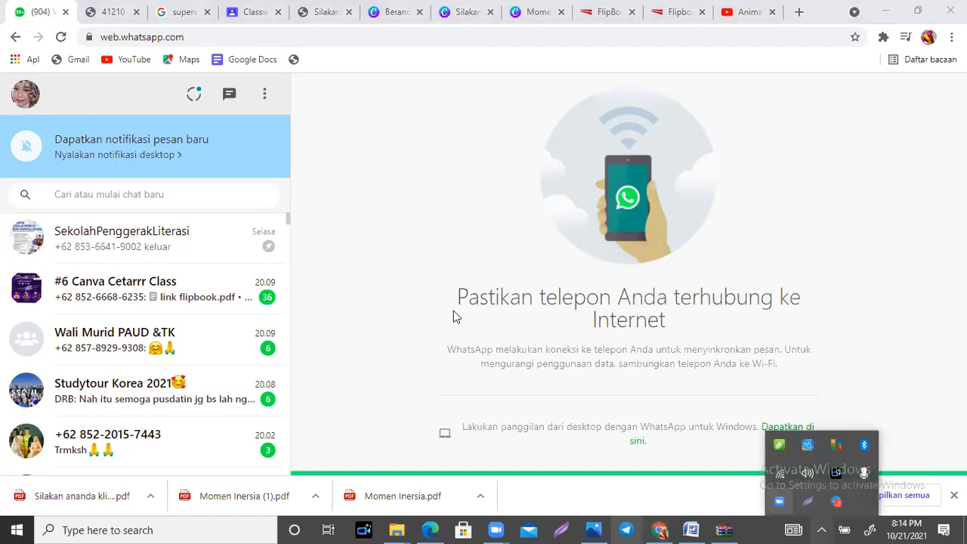
{"action": "left_click", "coordinate": [154, 297]}
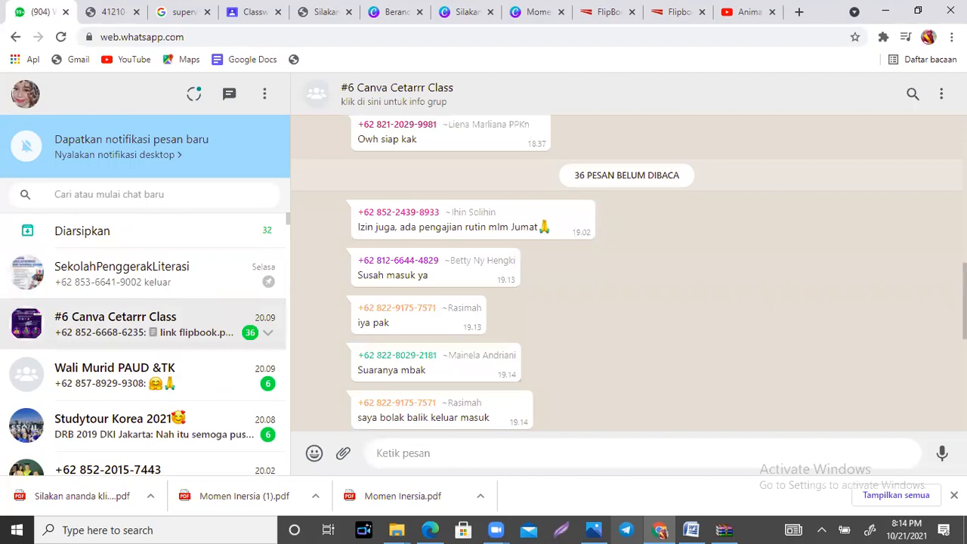
{"action": "scroll", "coordinate": [869, 316], "scroll_direction": "down", "scroll_amount": 5}
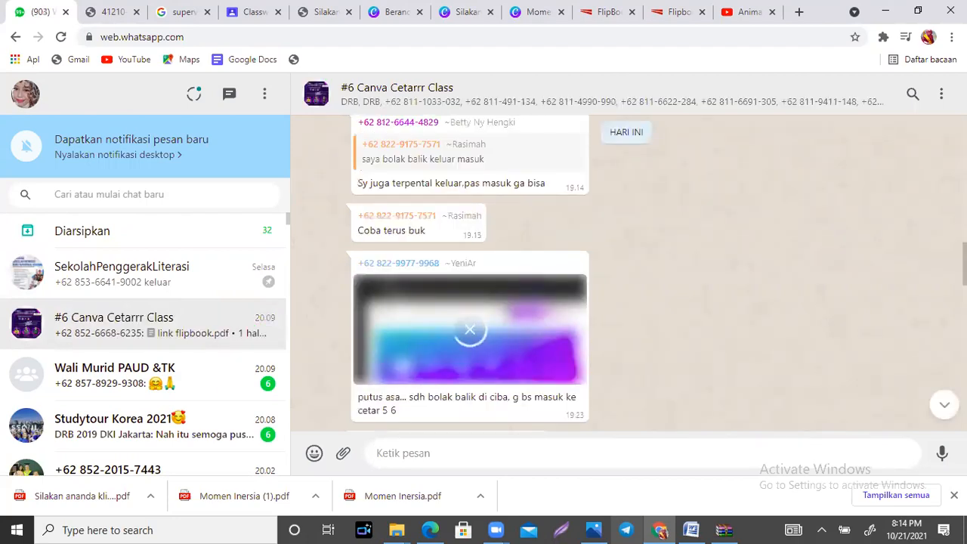
{"action": "left_click", "coordinate": [940, 406]}
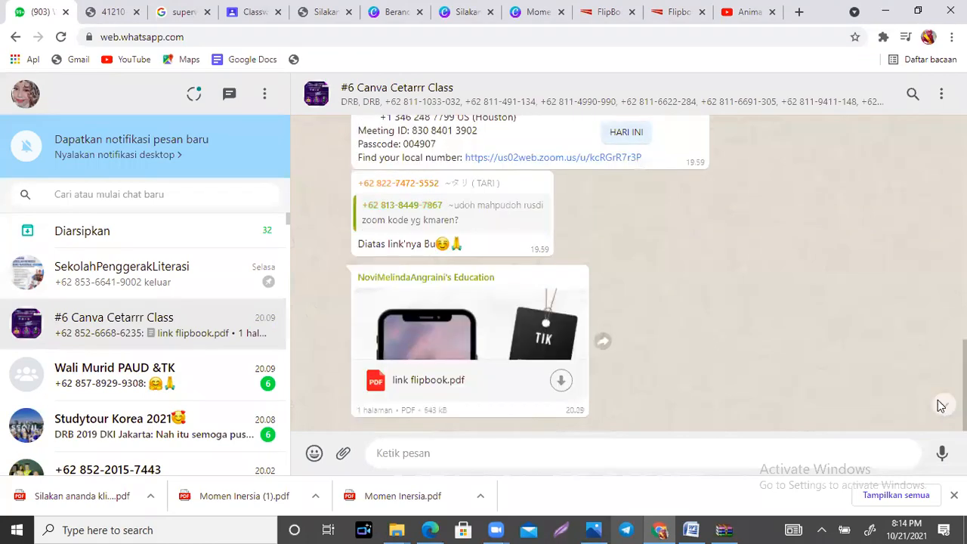
Step: Look through today's earlier messages in the group chat, view the Canva home page screenshot a member sent at full size, and close it
{"action": "scroll", "coordinate": [628, 274], "scroll_direction": "up", "scroll_amount": 7}
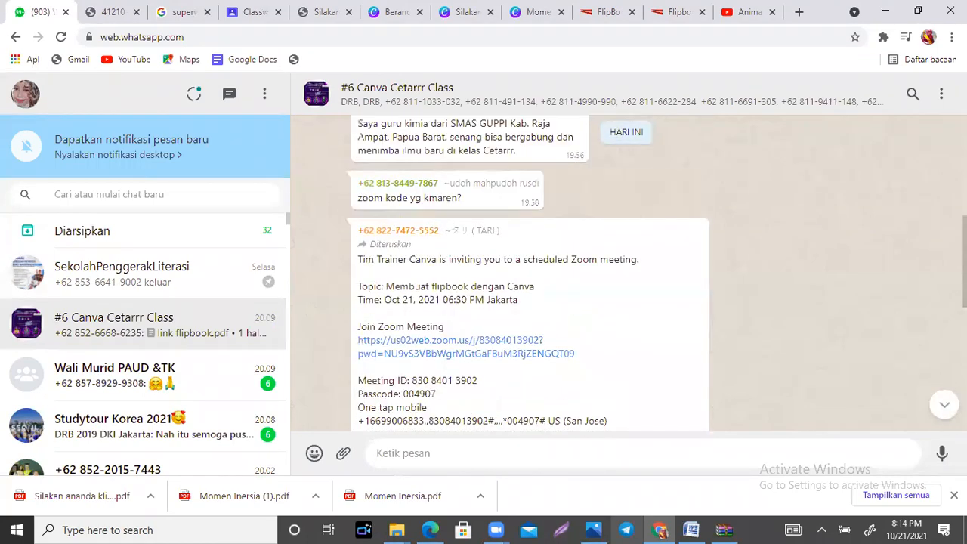
{"action": "scroll", "coordinate": [529, 274], "scroll_direction": "up", "scroll_amount": 5}
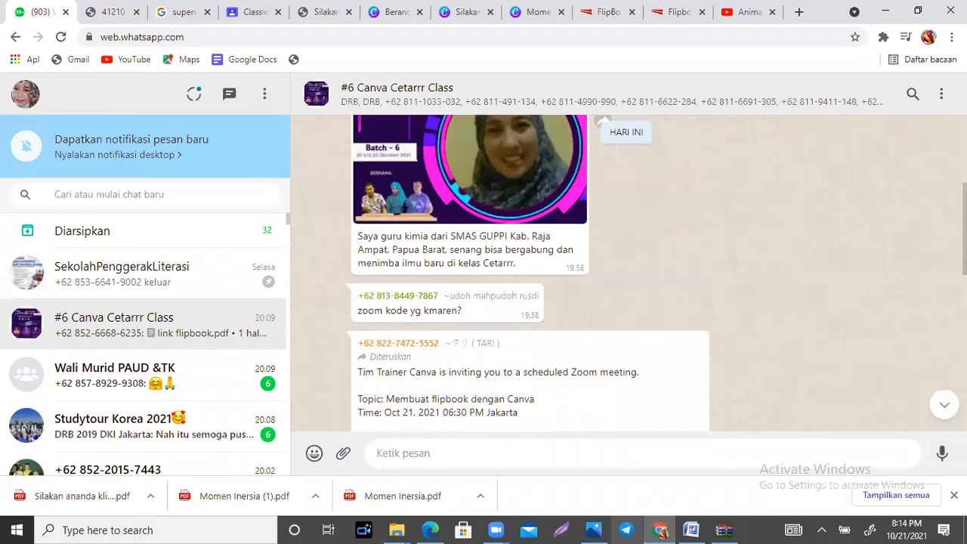
{"action": "scroll", "coordinate": [529, 274], "scroll_direction": "down", "scroll_amount": 4}
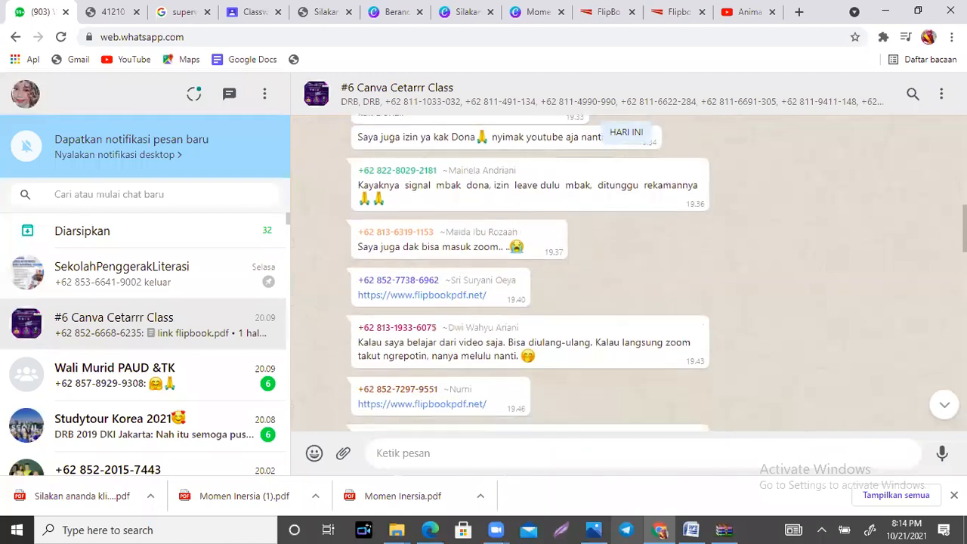
{"action": "scroll", "coordinate": [529, 273], "scroll_direction": "up", "scroll_amount": 4}
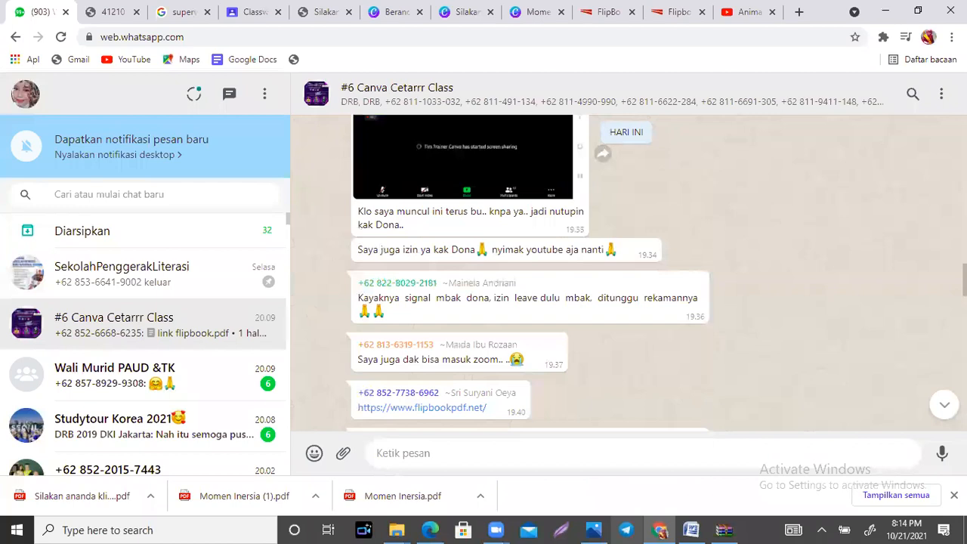
{"action": "scroll", "coordinate": [508, 274], "scroll_direction": "up", "scroll_amount": 6}
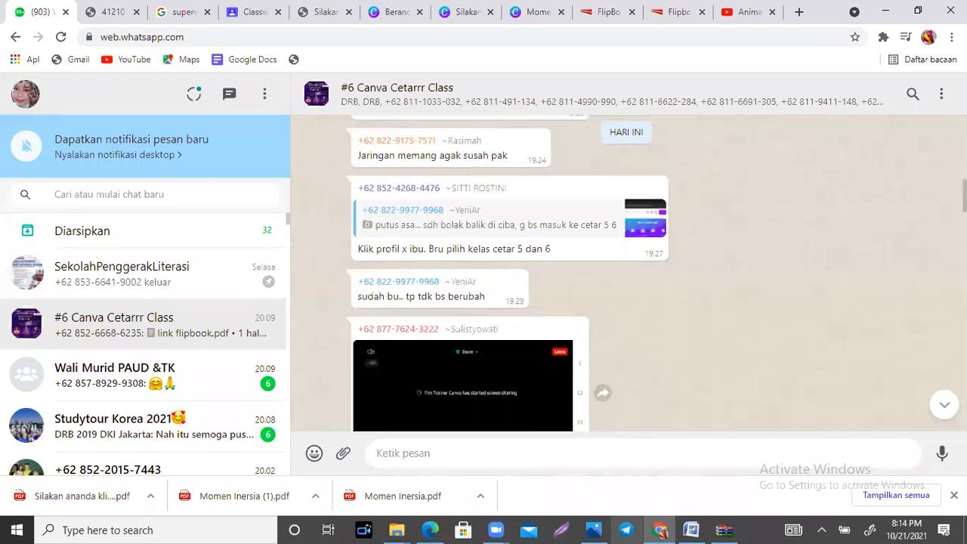
{"action": "scroll", "coordinate": [508, 274], "scroll_direction": "down", "scroll_amount": 2}
{"action": "scroll", "coordinate": [508, 274], "scroll_direction": "down", "scroll_amount": 1}
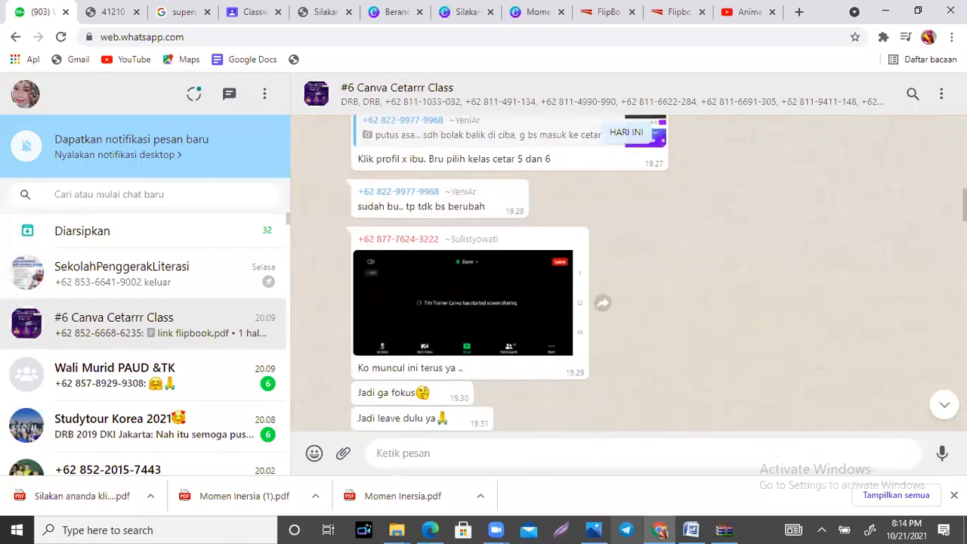
{"action": "scroll", "coordinate": [508, 274], "scroll_direction": "up", "scroll_amount": 1}
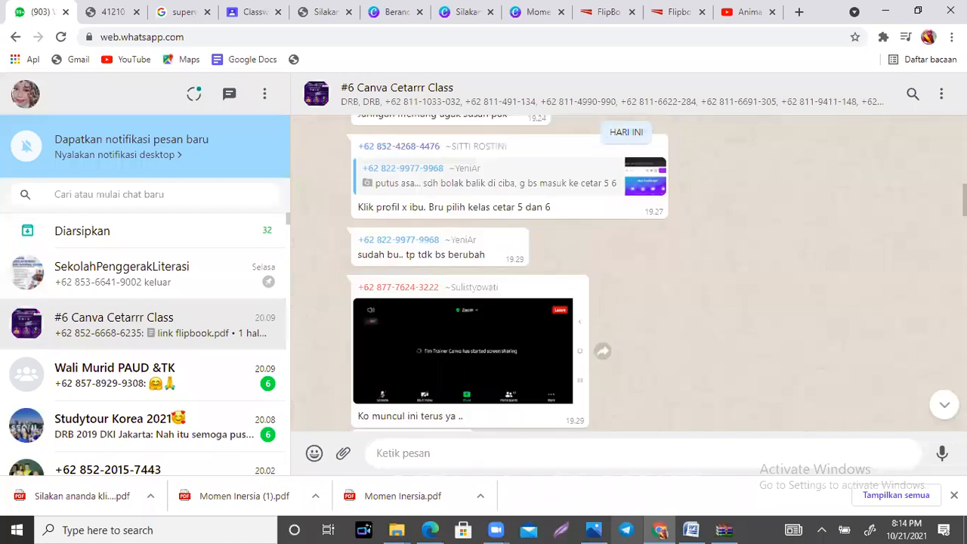
{"action": "scroll", "coordinate": [508, 273], "scroll_direction": "up", "scroll_amount": 4}
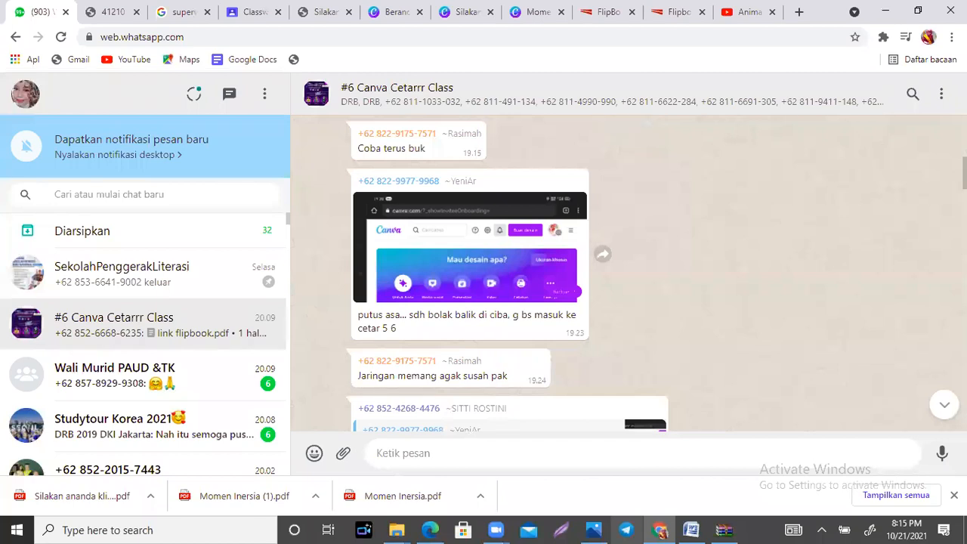
{"action": "left_click", "coordinate": [496, 253]}
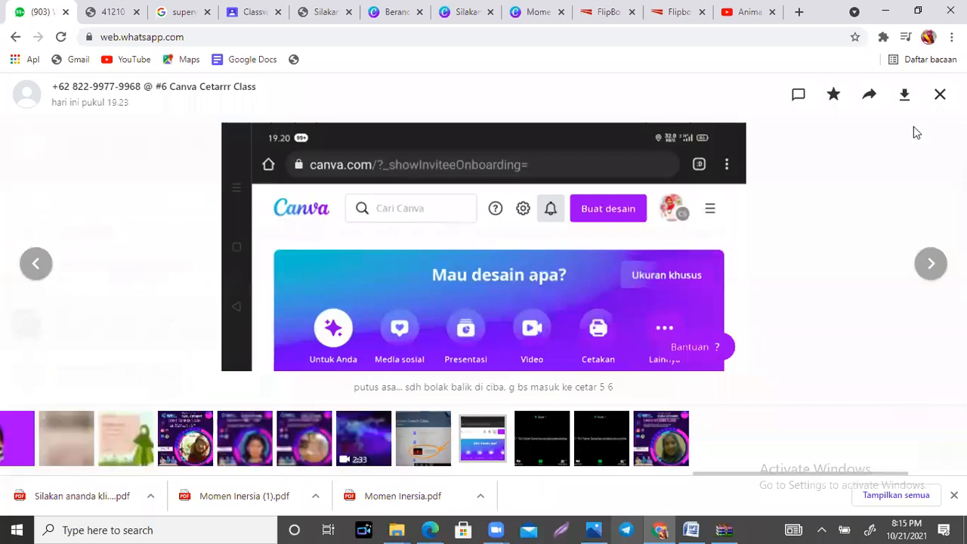
{"action": "left_click", "coordinate": [939, 94]}
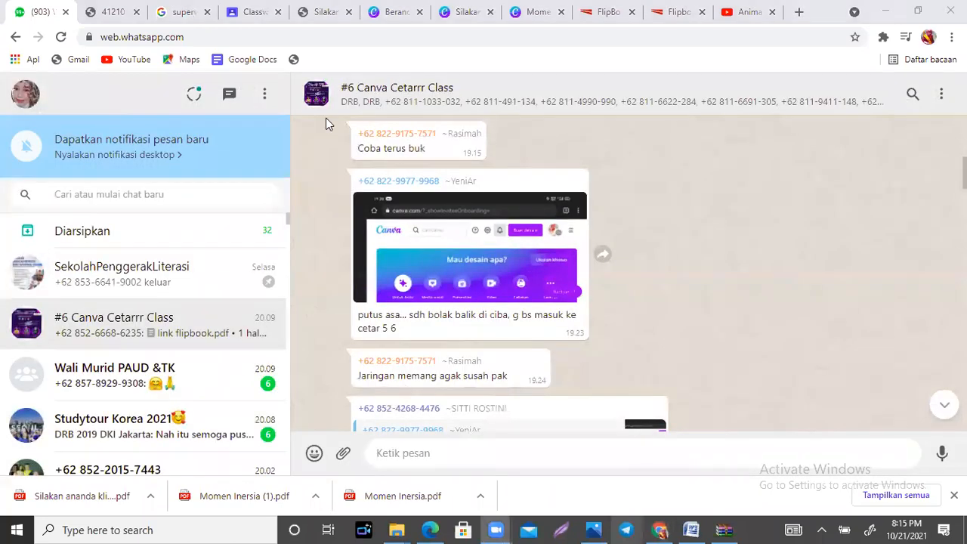
Step: Download the "link flipbook.pdf" attachment from the newest group chat message and open the downloaded file
{"action": "left_click", "coordinate": [761, 275]}
{"action": "scroll", "coordinate": [513, 272], "scroll_direction": "down", "scroll_amount": 10}
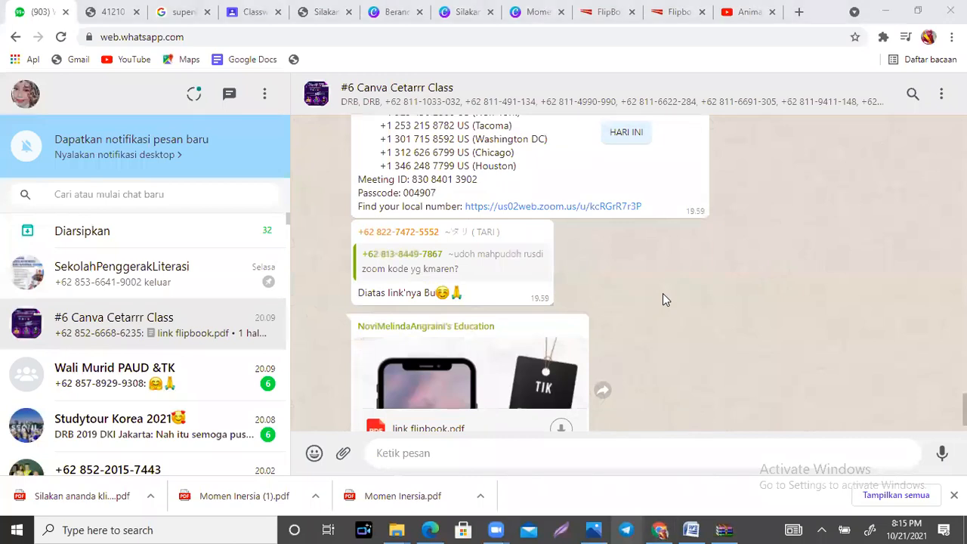
{"action": "left_click", "coordinate": [604, 355]}
{"action": "scroll", "coordinate": [604, 347], "scroll_direction": "down", "scroll_amount": 1}
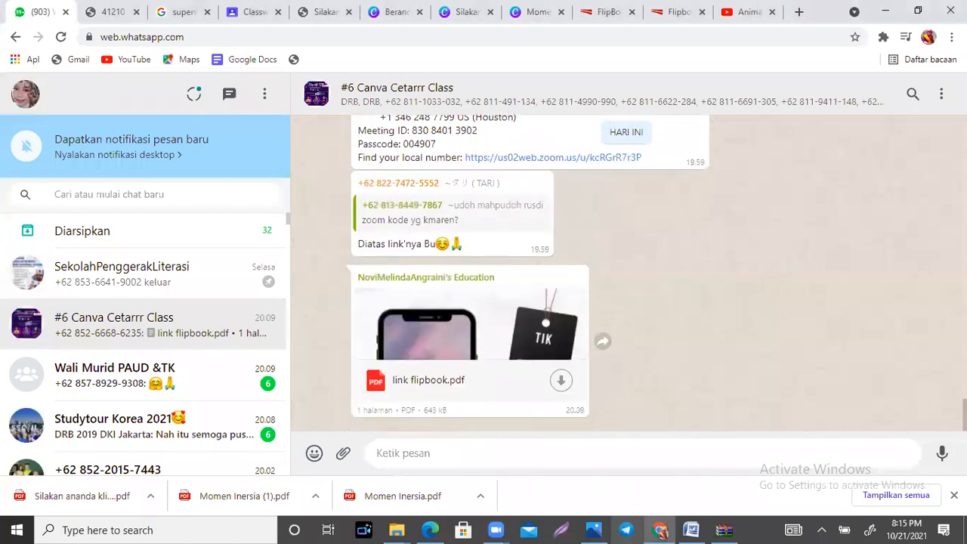
{"action": "left_click", "coordinate": [562, 380]}
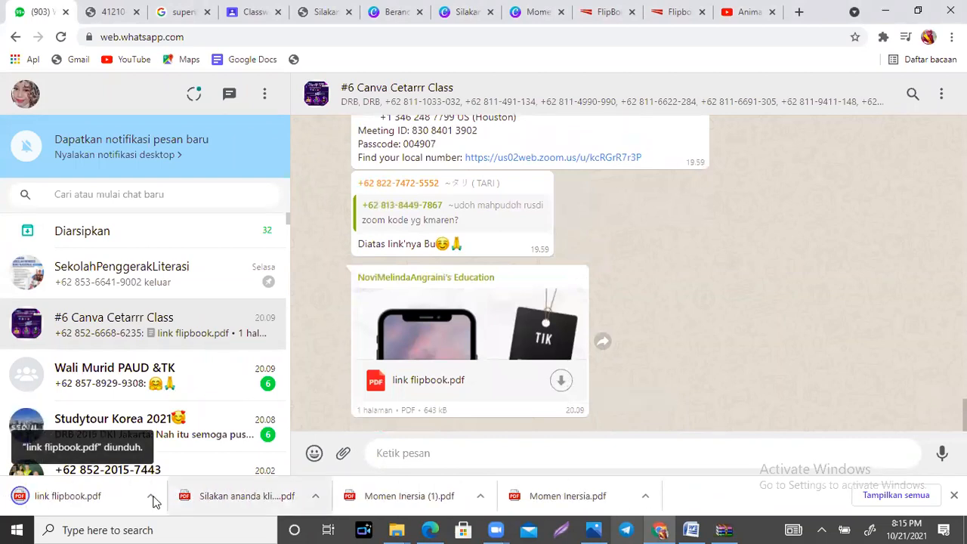
{"action": "left_click", "coordinate": [152, 498]}
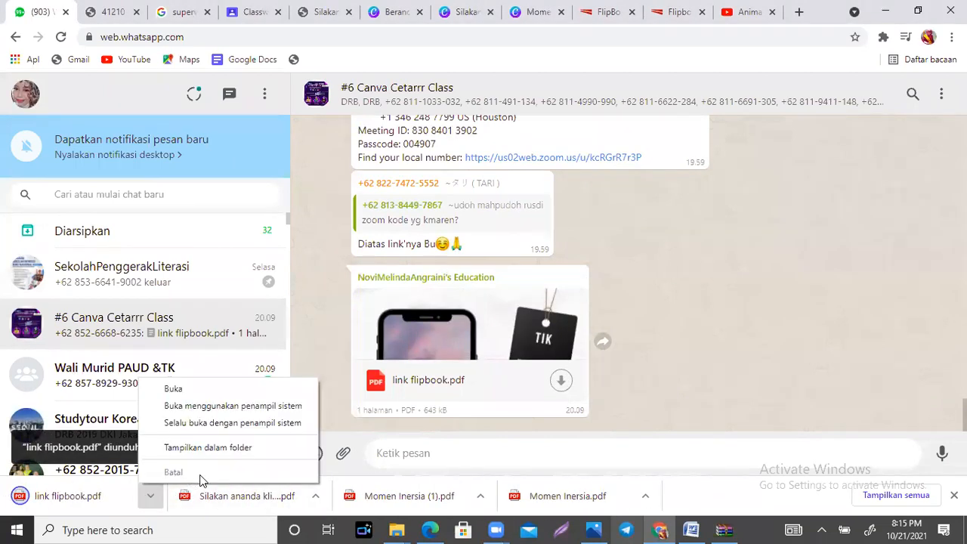
{"action": "left_click", "coordinate": [202, 391]}
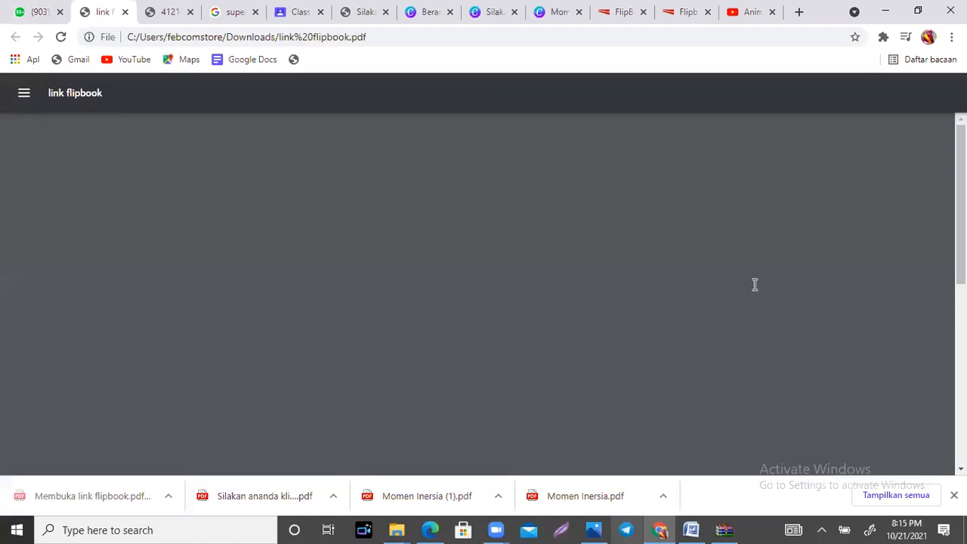
Step: View the whole PDF page at different zoom levels and follow the link on its "CLICK HERE" graphic
{"action": "scroll", "coordinate": [914, 251], "scroll_direction": "down", "scroll_amount": 3}
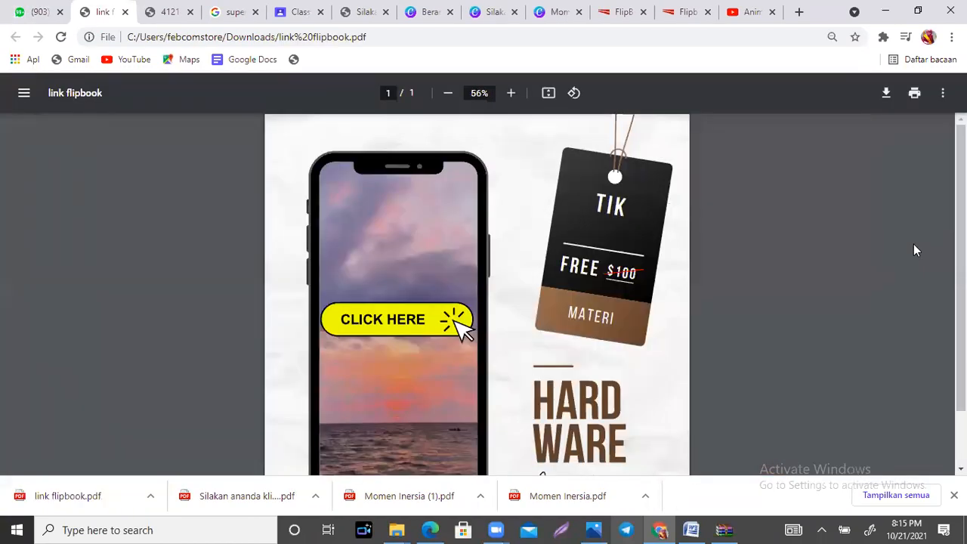
{"action": "scroll", "coordinate": [914, 245], "scroll_direction": "down", "scroll_amount": 2}
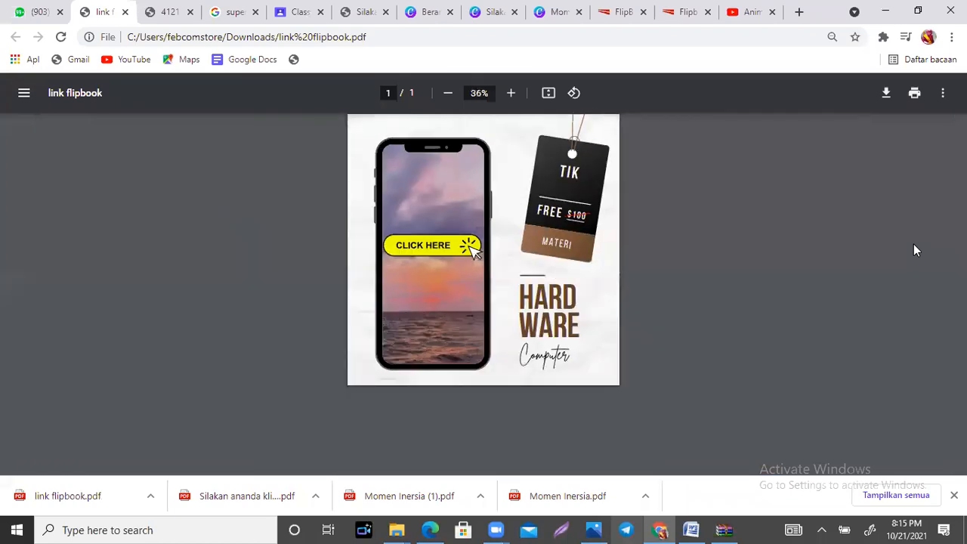
{"action": "scroll", "coordinate": [913, 244], "scroll_direction": "up", "scroll_amount": 2}
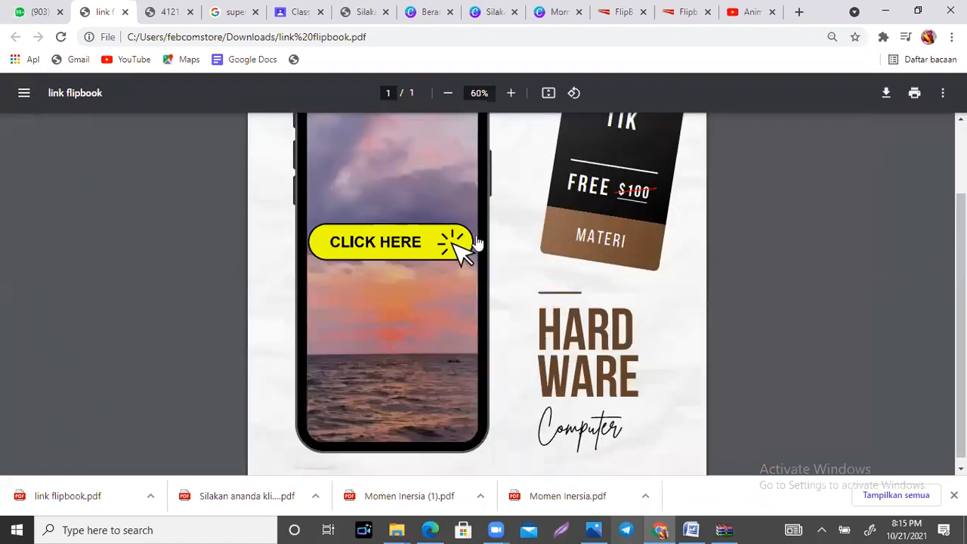
{"action": "left_click", "coordinate": [395, 247]}
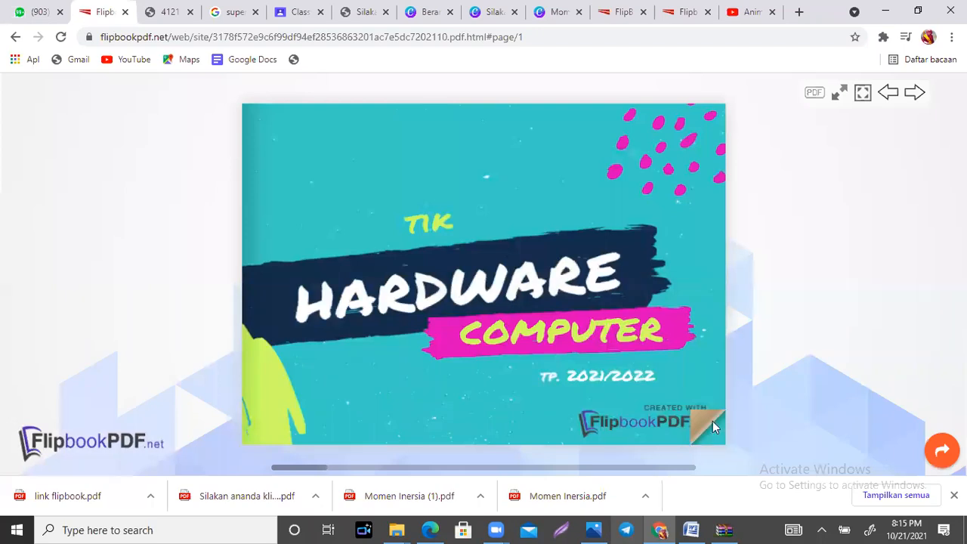
Step: Page through the "Hardware Computer" flipbook up to the processing and storage pages, and close its browser tab
{"action": "left_click", "coordinate": [717, 437]}
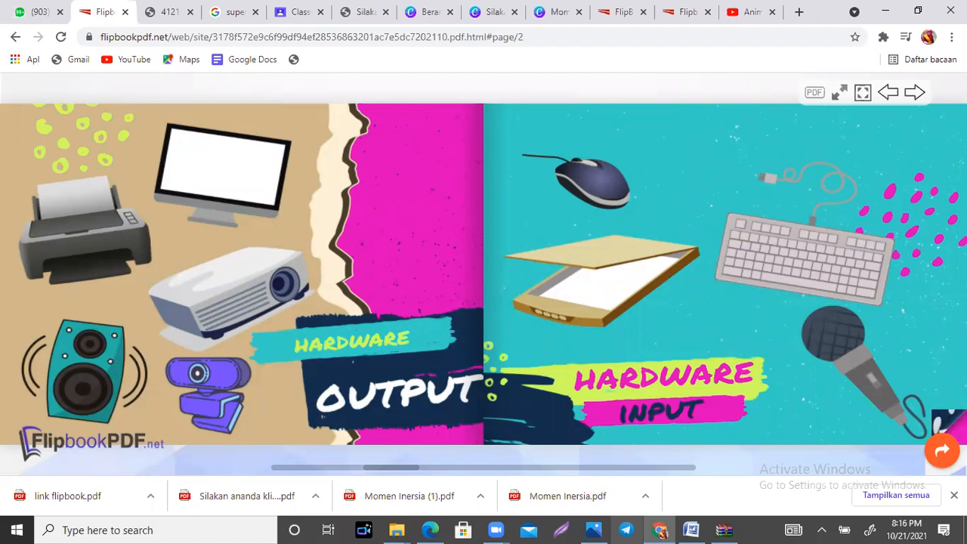
{"action": "left_click", "coordinate": [721, 348]}
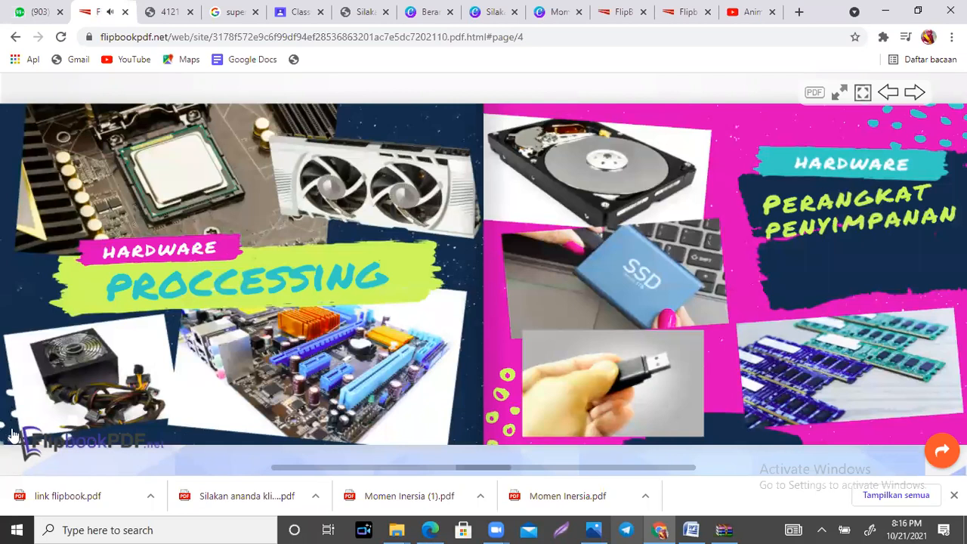
{"action": "left_click", "coordinate": [12, 432]}
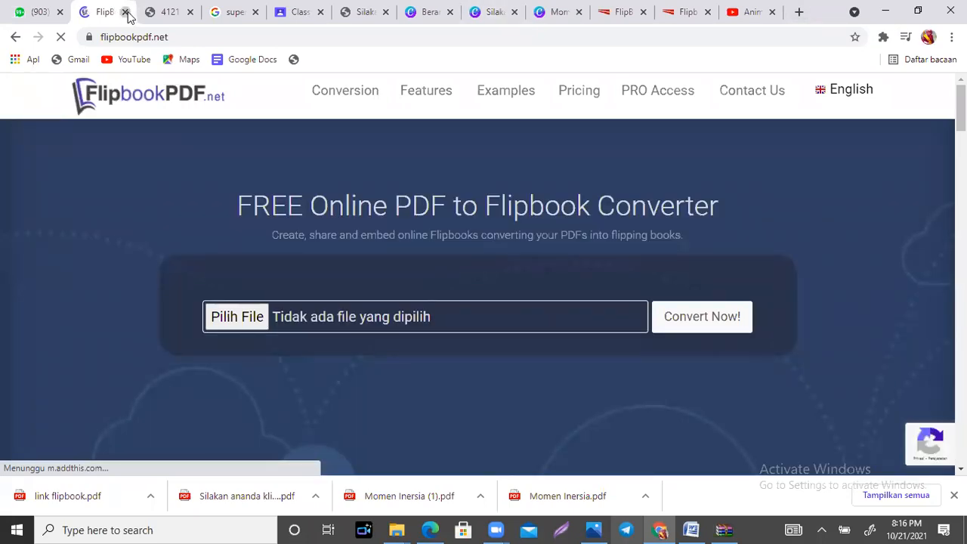
{"action": "left_click", "coordinate": [126, 13]}
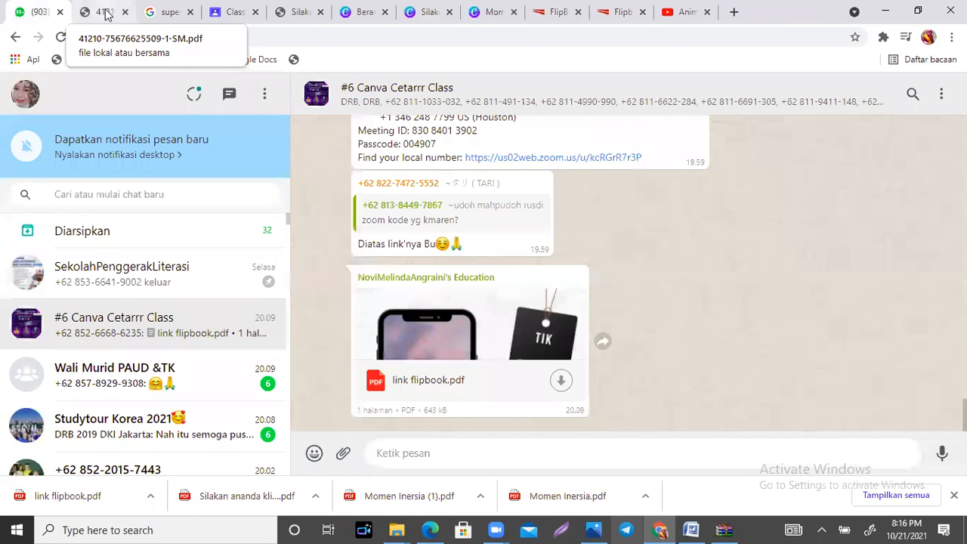
Step: Reopen the downloaded "link flipbook.pdf" and follow its link to the "Hardware Computer" flipbook again
{"action": "left_click", "coordinate": [105, 13]}
{"action": "left_click", "coordinate": [50, 16]}
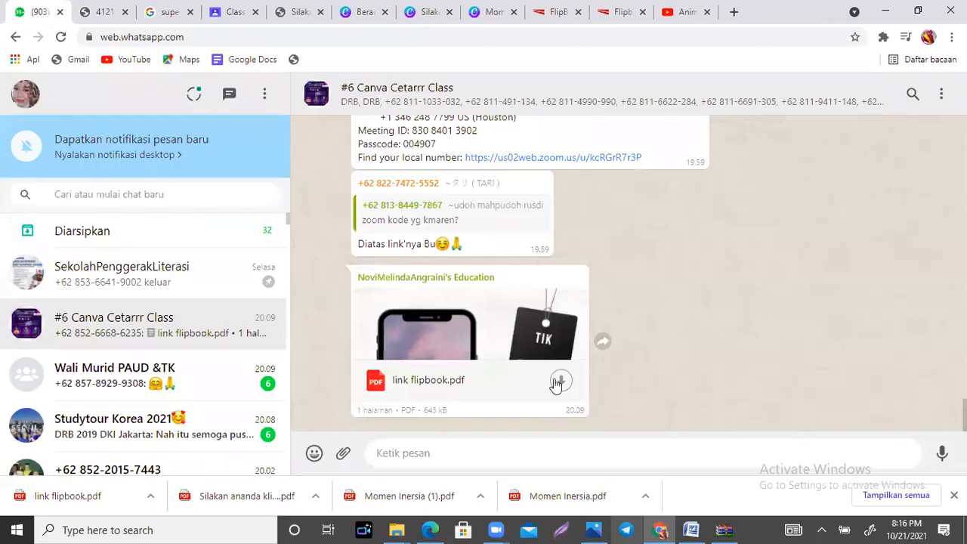
{"action": "left_click", "coordinate": [150, 498]}
{"action": "left_click", "coordinate": [195, 390]}
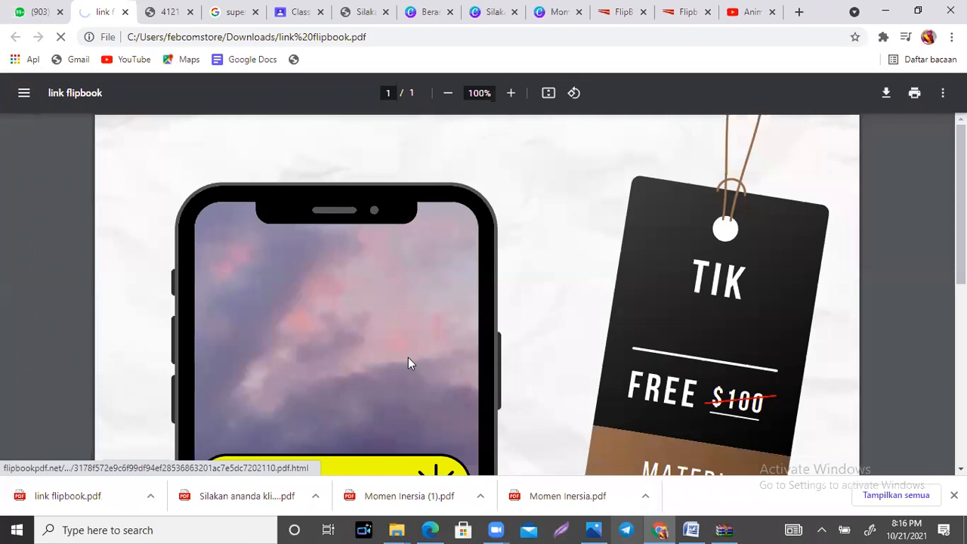
{"action": "left_click", "coordinate": [408, 363]}
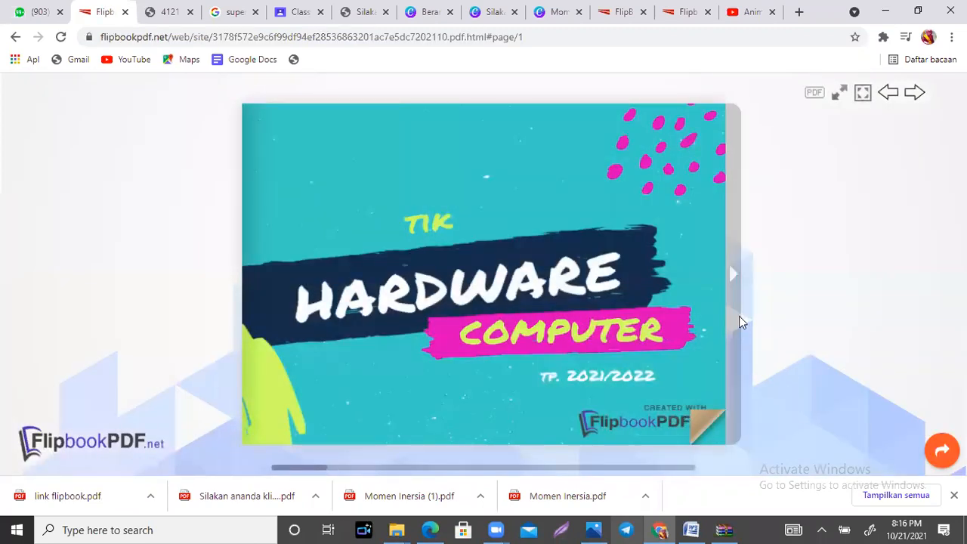
Step: Page through the "Hardware Computer" flipbook from the cover to its last page
{"action": "left_click", "coordinate": [732, 279]}
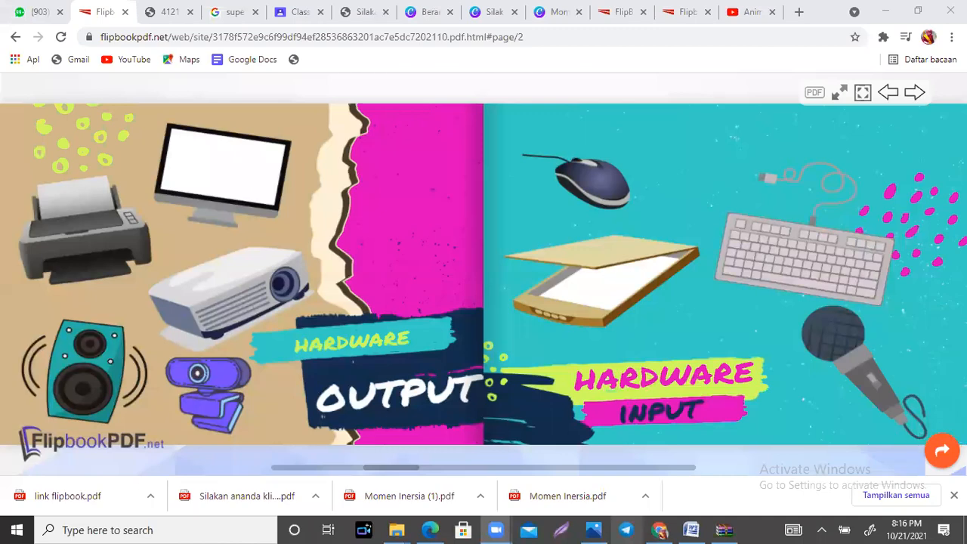
{"action": "left_click", "coordinate": [937, 416]}
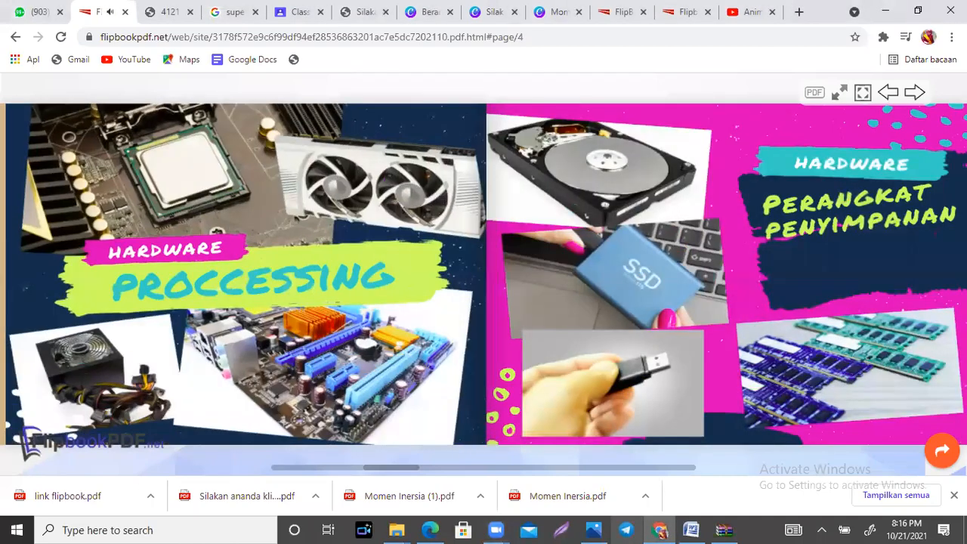
{"action": "left_click", "coordinate": [937, 416]}
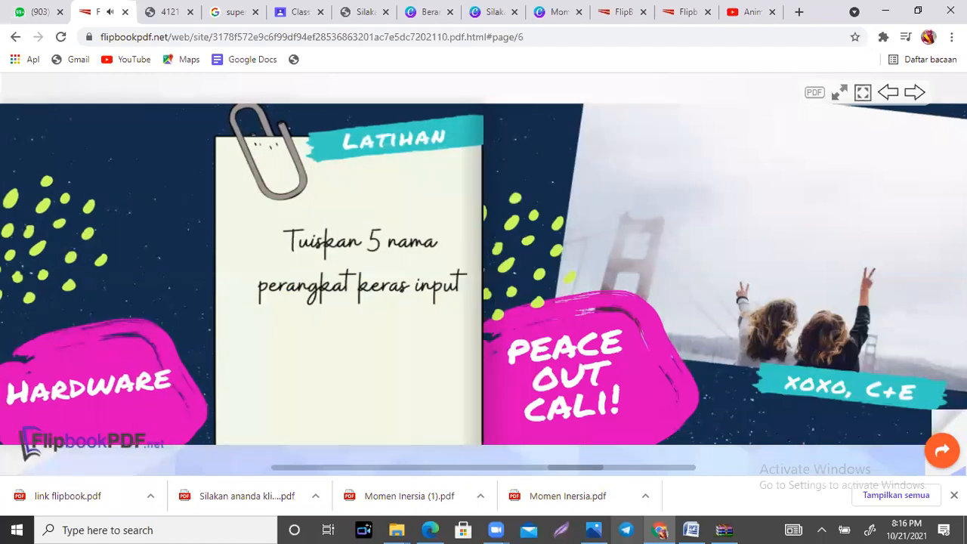
{"action": "left_click", "coordinate": [937, 416]}
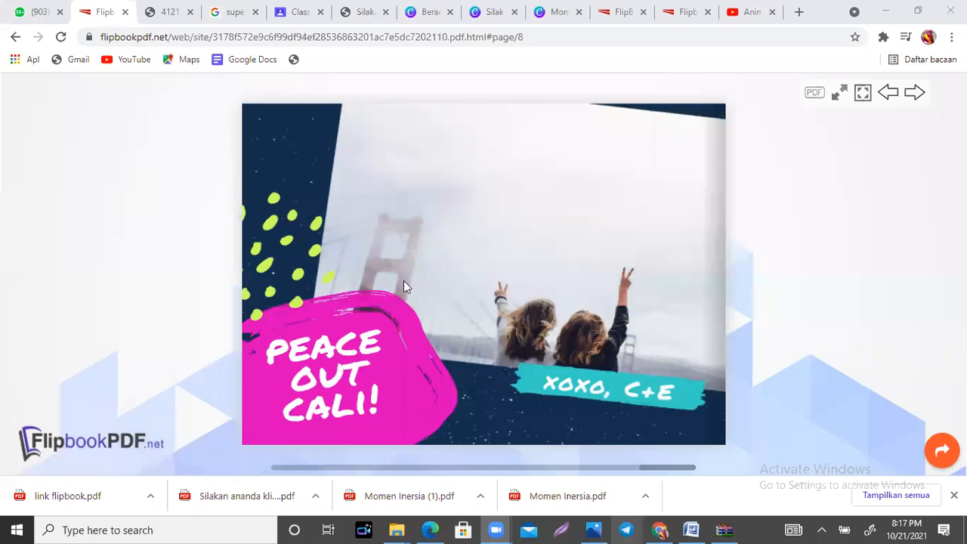
Step: Switch to the Canva design "Silakan ananda klik buku ini" and review its first page with the bookshelf and the arrow
{"action": "left_click", "coordinate": [490, 13]}
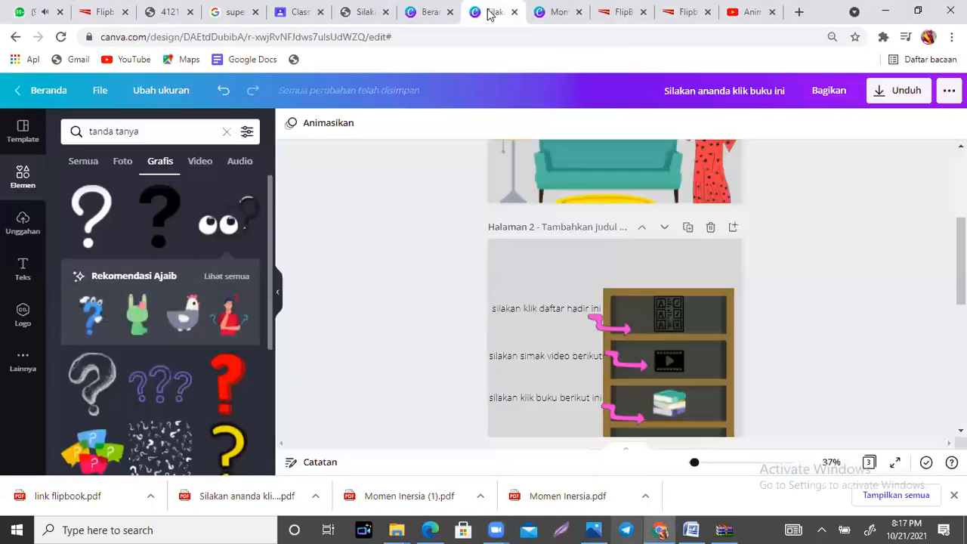
{"action": "scroll", "coordinate": [863, 249], "scroll_direction": "up", "scroll_amount": 2}
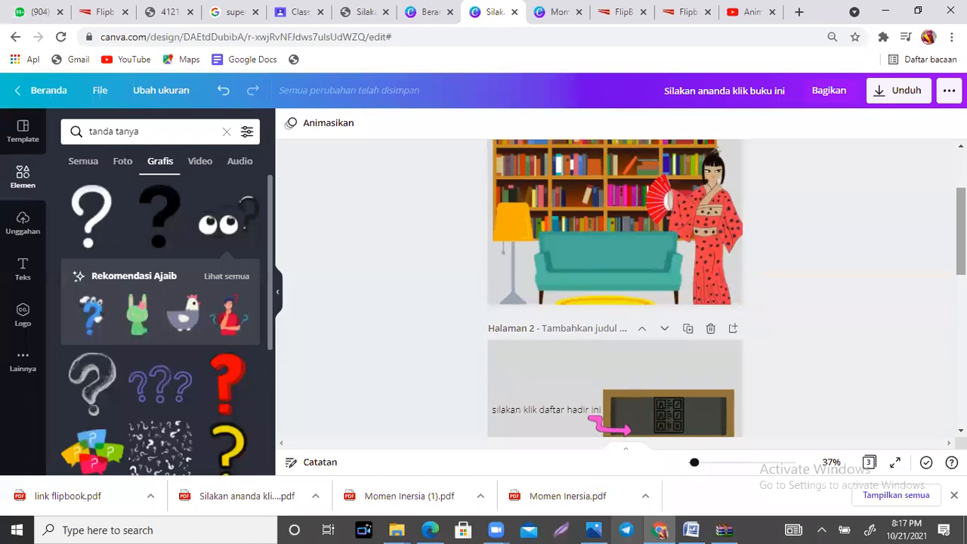
{"action": "left_click", "coordinate": [585, 208]}
{"action": "left_click", "coordinate": [776, 241]}
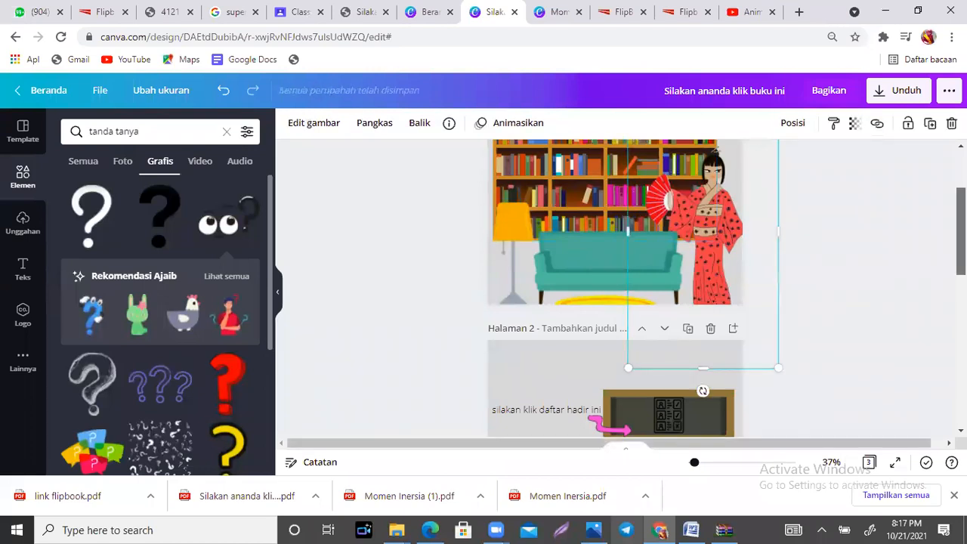
{"action": "scroll", "coordinate": [821, 252], "scroll_direction": "up", "scroll_amount": 2}
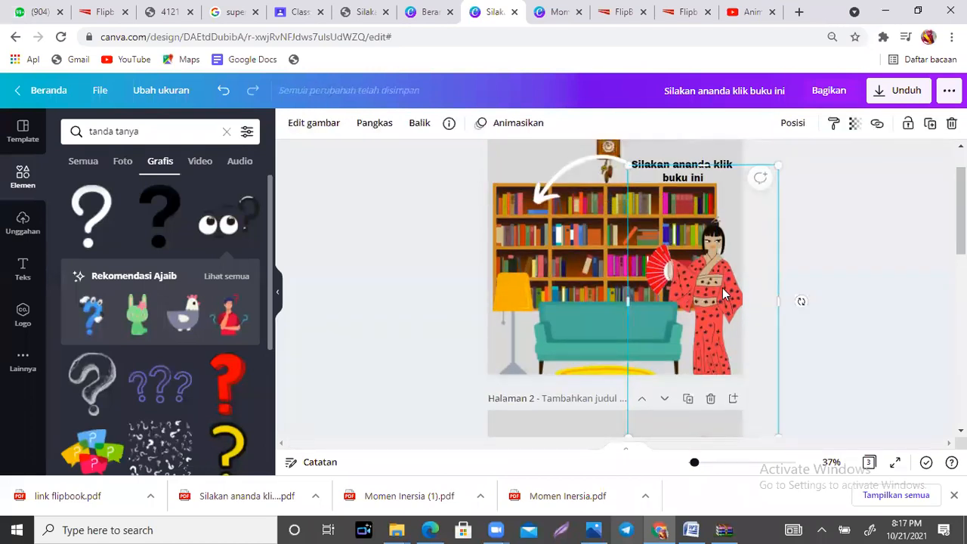
{"action": "left_click", "coordinate": [848, 250]}
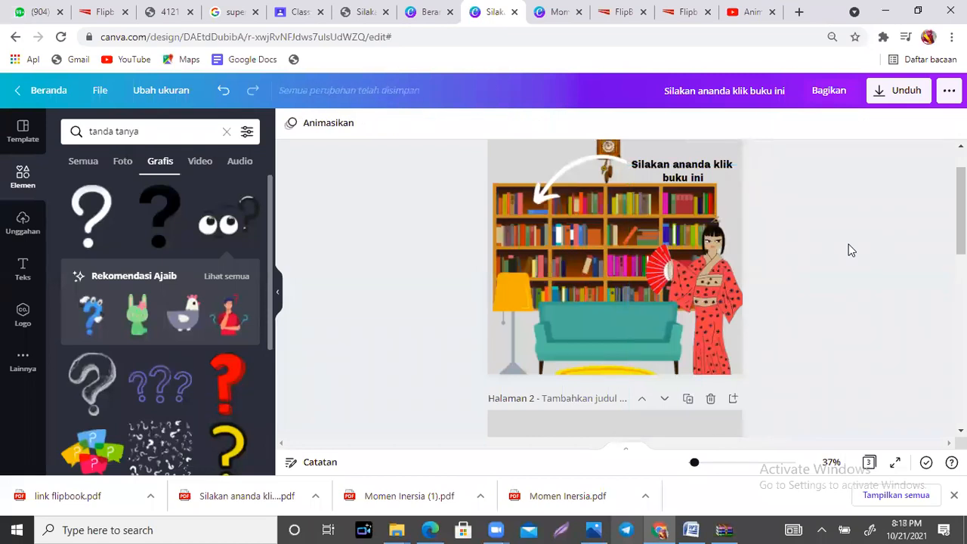
{"action": "left_click", "coordinate": [370, 121]}
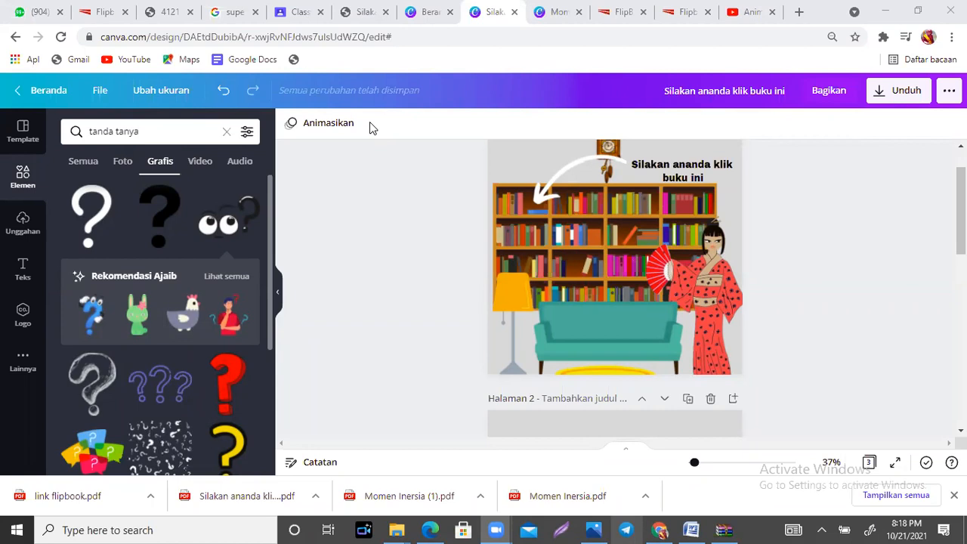
Step: Load screenmirrorapp.com in the browser tab holding the YouTube video to show the mirrored phone screen
{"action": "left_click", "coordinate": [756, 12]}
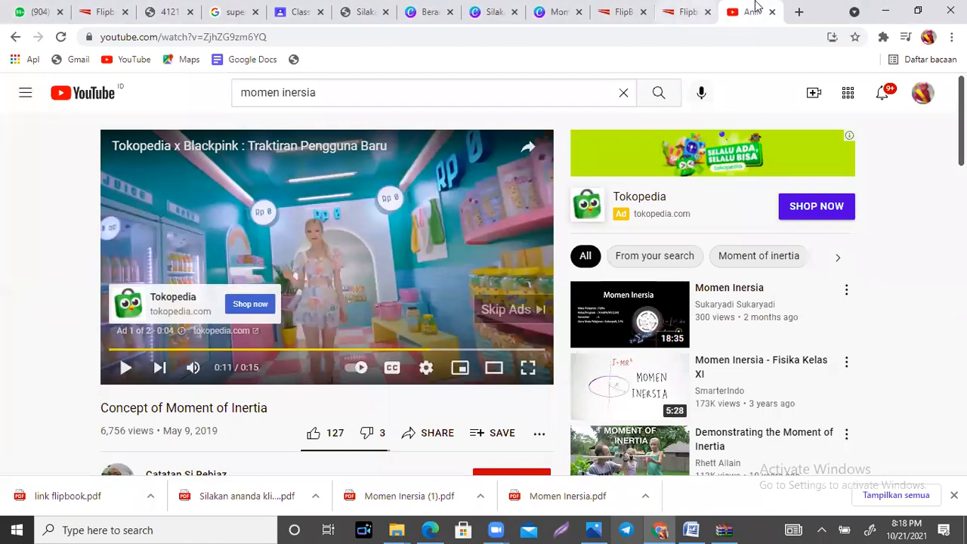
{"action": "left_click", "coordinate": [331, 36]}
{"action": "type", "text": "scree"}
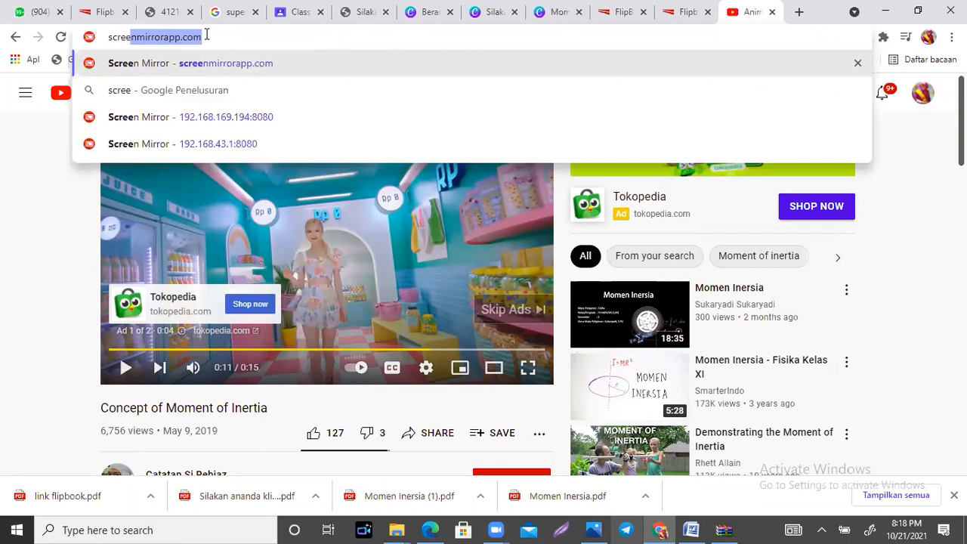
{"action": "key", "text": "Return"}
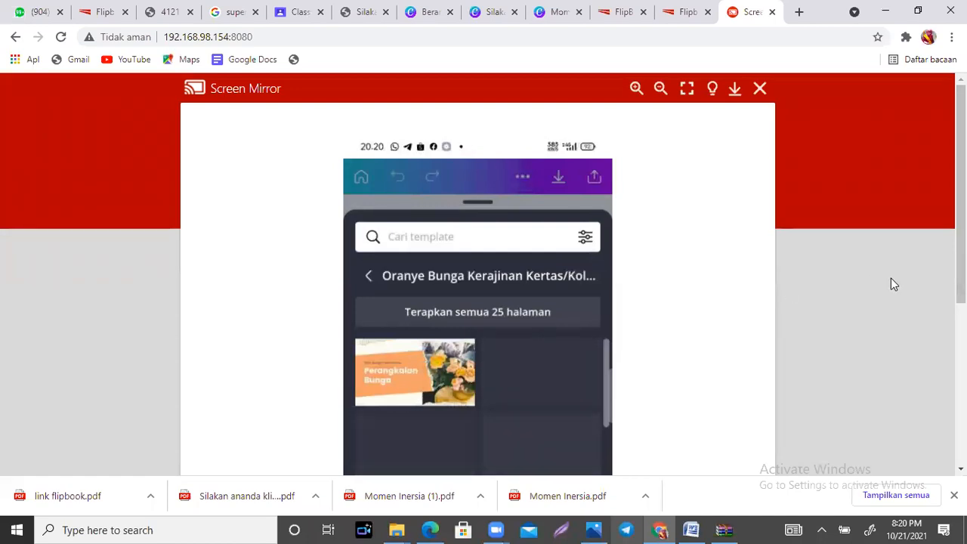
Step: Delete the "Momen inersia adalah" body paragraph from the orange flower slide in the mirrored Canva app
{"action": "mouse_move", "coordinate": [961, 189]}
{"action": "left_mouse_down"}
{"action": "mouse_move", "coordinate": [961, 261]}
{"action": "mouse_move", "coordinate": [961, 204]}
{"action": "left_mouse_up"}
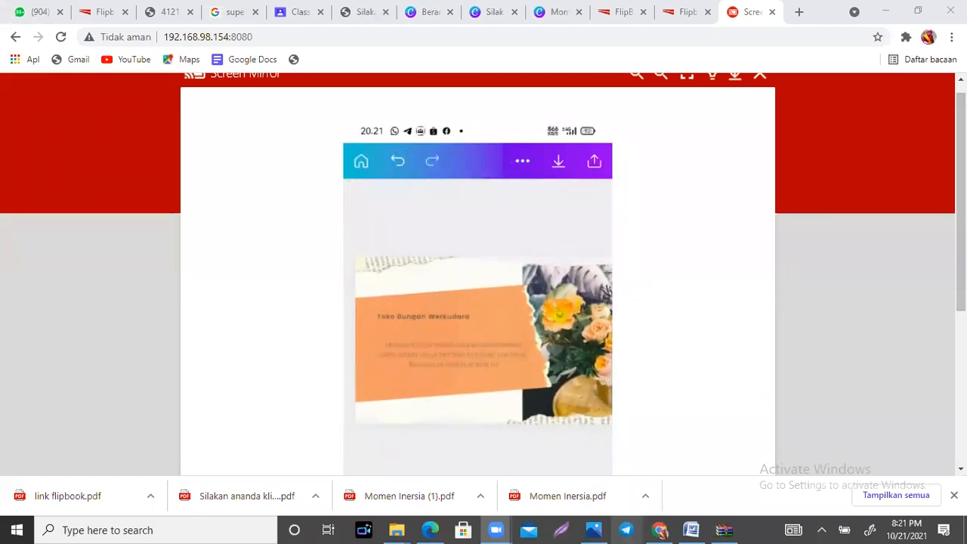
{"action": "mouse_move", "coordinate": [961, 197]}
{"action": "left_mouse_down"}
{"action": "mouse_move", "coordinate": [961, 296]}
{"action": "mouse_move", "coordinate": [962, 212]}
{"action": "left_mouse_up"}
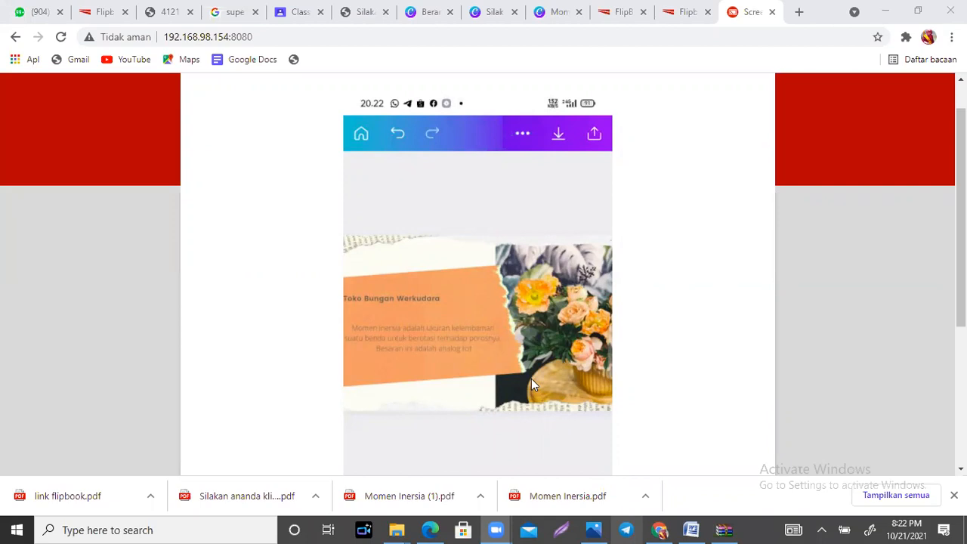
{"action": "scroll", "coordinate": [483, 272], "scroll_direction": "down", "scroll_amount": 2}
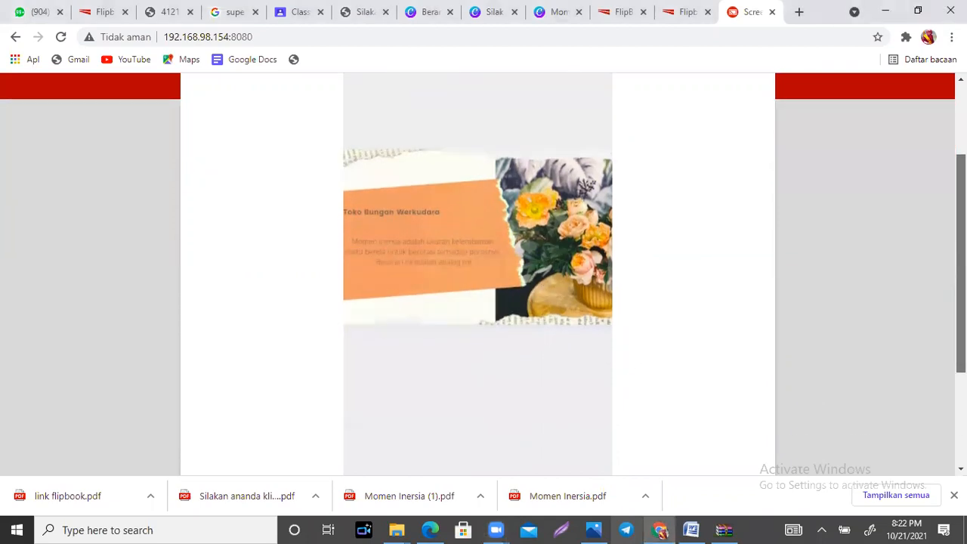
{"action": "scroll", "coordinate": [478, 272], "scroll_direction": "up", "scroll_amount": 1}
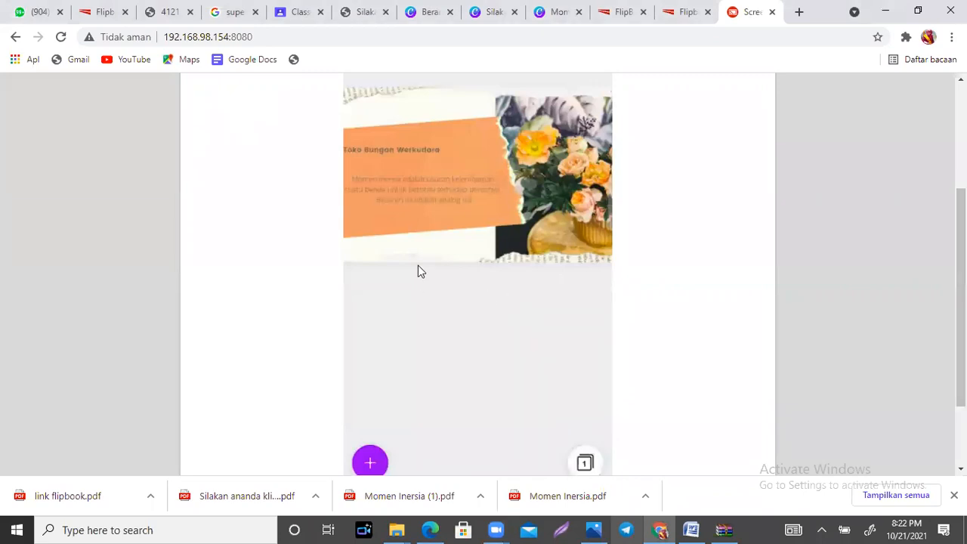
{"action": "left_click", "coordinate": [429, 198]}
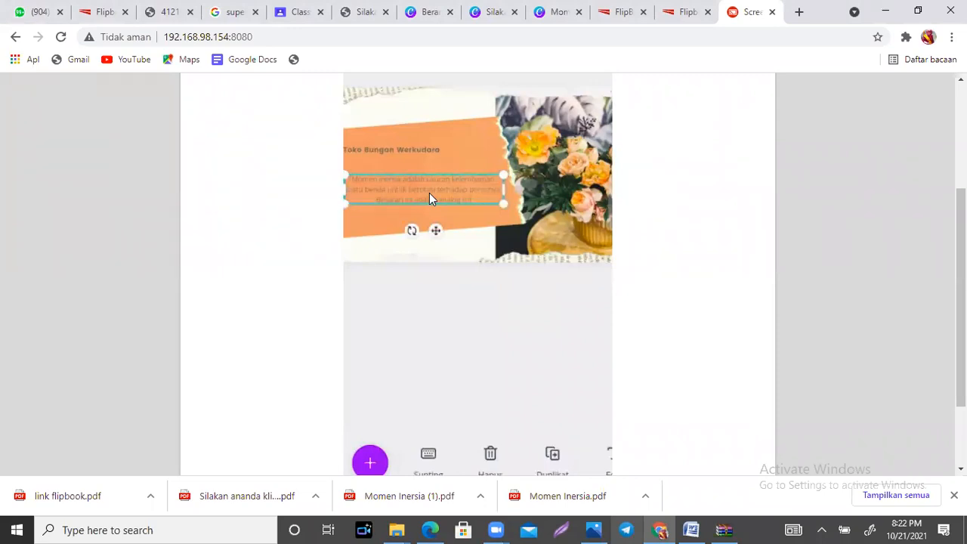
{"action": "key", "text": "Delete"}
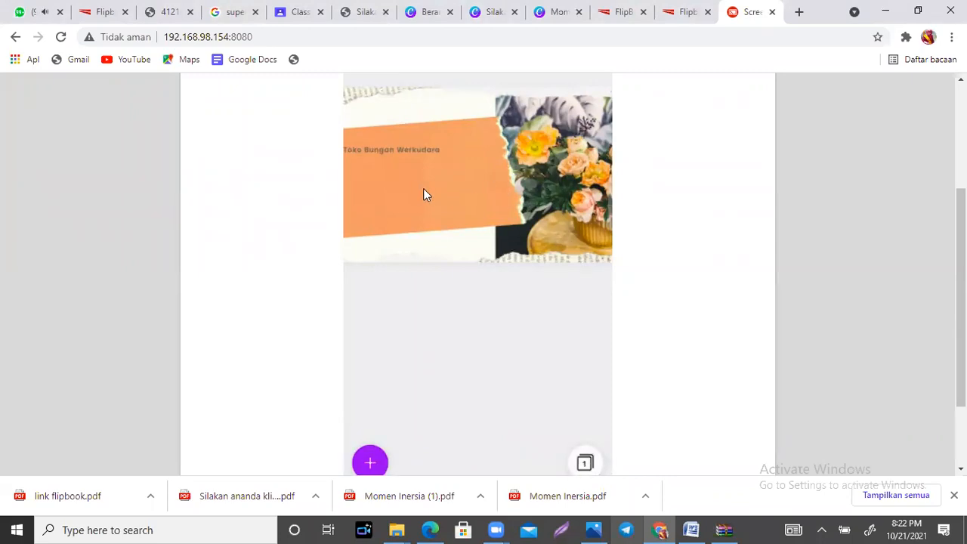
Step: Add a body text box to the orange flower slide and enter "Momen inersia adalah ukuran"
{"action": "left_click", "coordinate": [371, 460]}
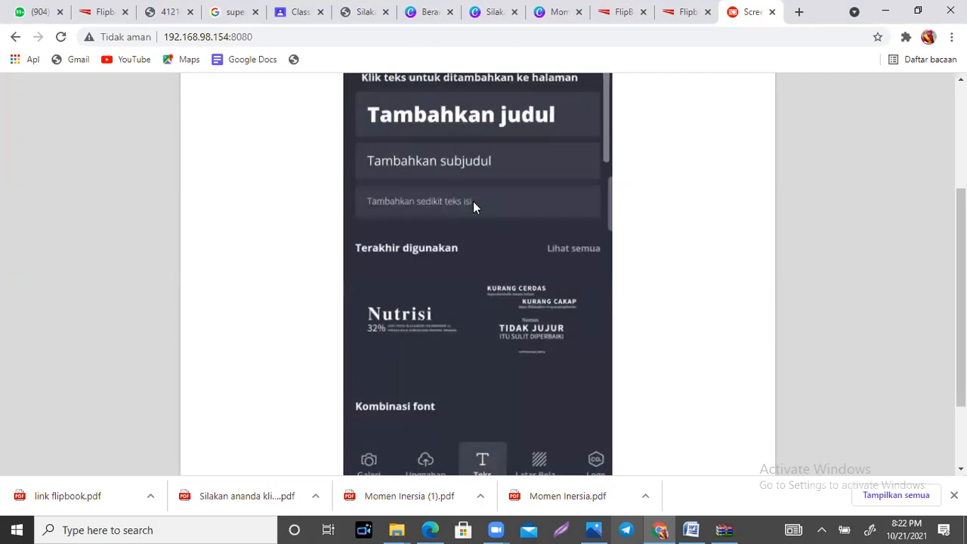
{"action": "left_click", "coordinate": [473, 201]}
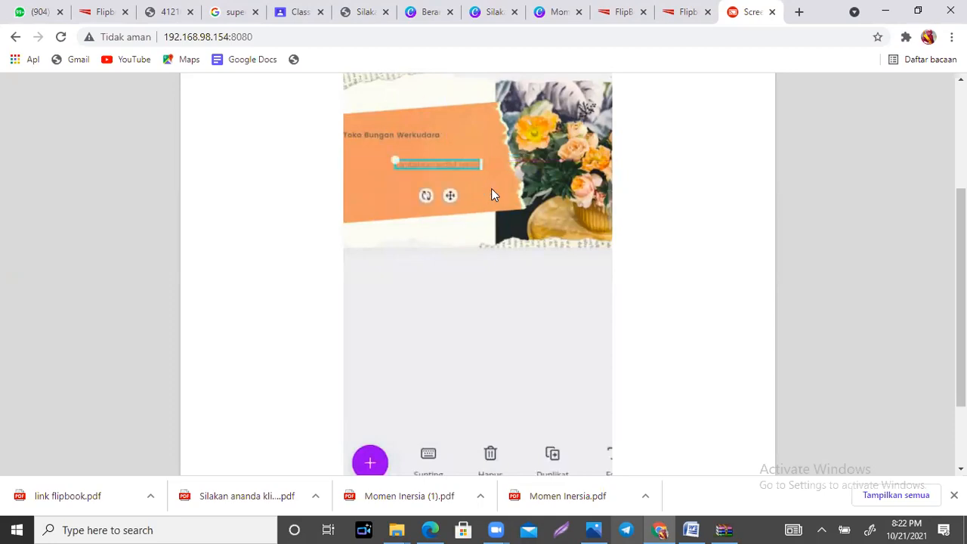
{"action": "left_click", "coordinate": [428, 454]}
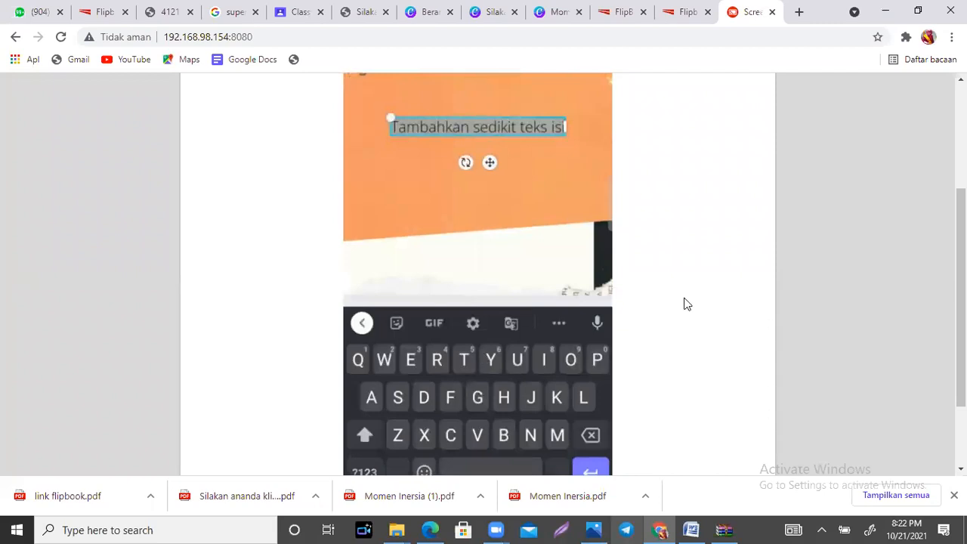
{"action": "left_click_drag", "start_coordinate": [960, 302], "coordinate": [960, 330]}
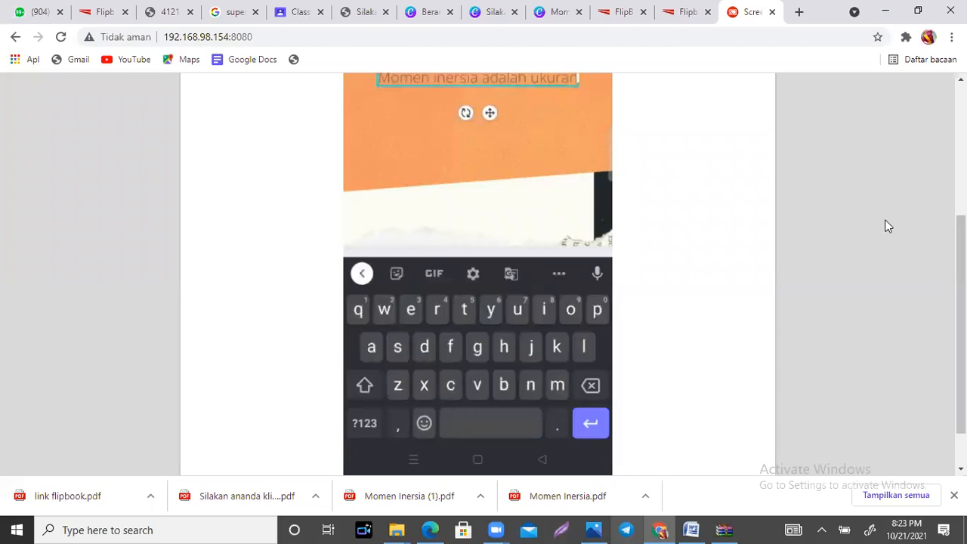
{"action": "scroll", "coordinate": [553, 185], "scroll_direction": "up", "scroll_amount": 2}
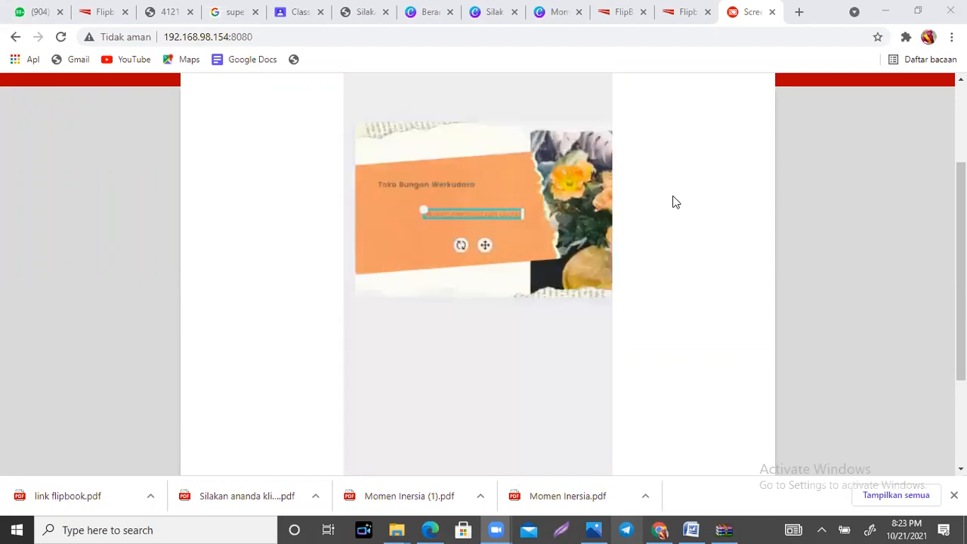
{"action": "left_click_drag", "start_coordinate": [960, 234], "coordinate": [960, 156]}
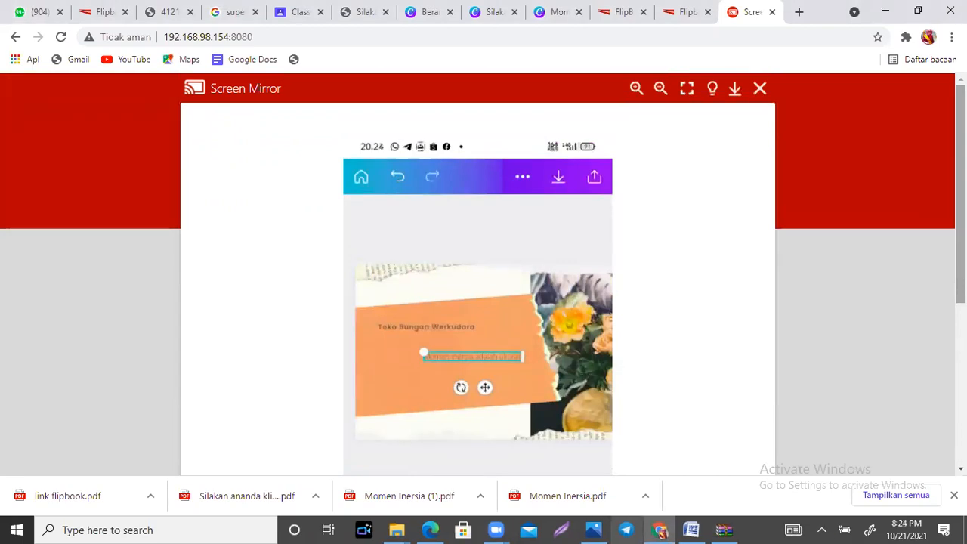
Step: Examine the list of own designs and the home page suggestions in the mirrored Canva app
{"action": "left_click", "coordinate": [679, 170]}
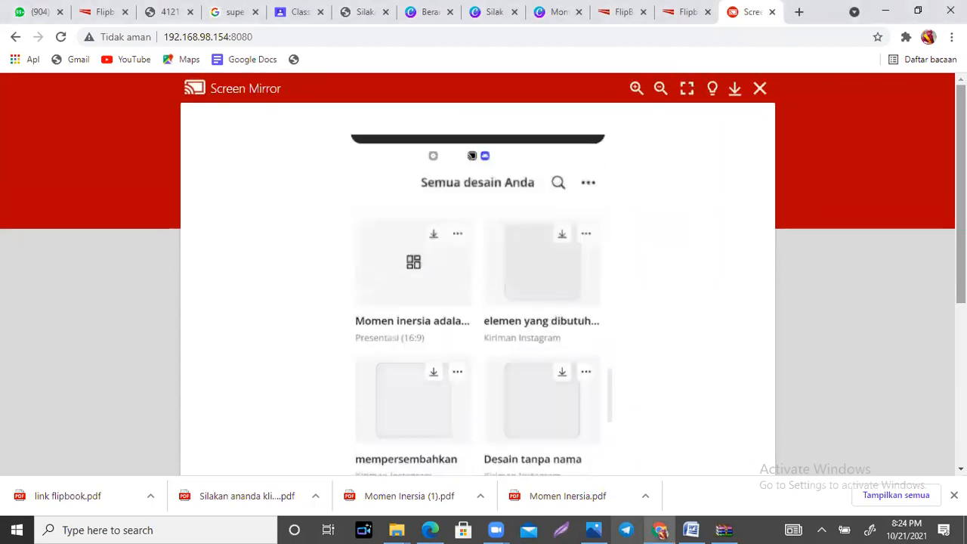
{"action": "scroll", "coordinate": [483, 272], "scroll_direction": "down", "scroll_amount": 2}
{"action": "left_click_drag", "start_coordinate": [961, 268], "coordinate": [961, 289]}
{"action": "scroll", "coordinate": [483, 272], "scroll_direction": "up", "scroll_amount": 2}
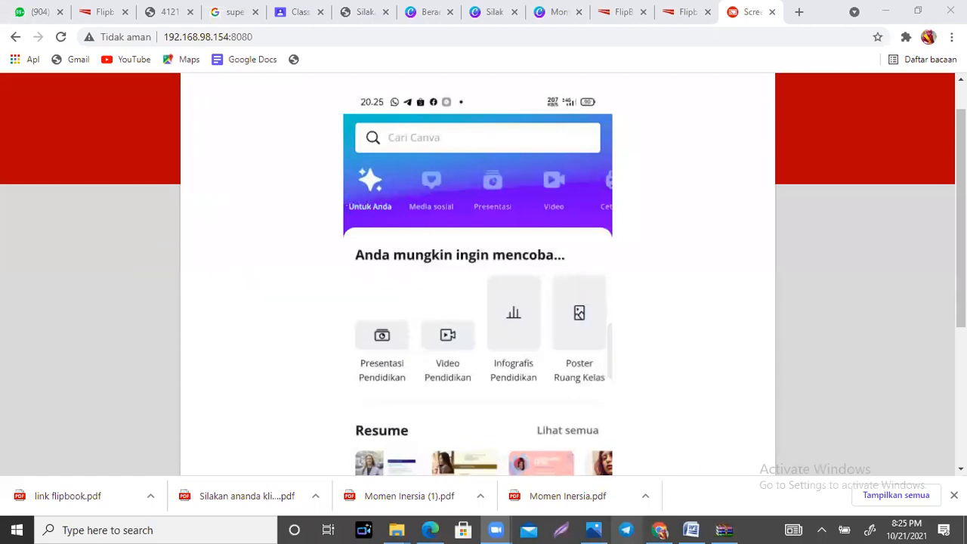
{"action": "scroll", "coordinate": [477, 272], "scroll_direction": "down", "scroll_amount": 2}
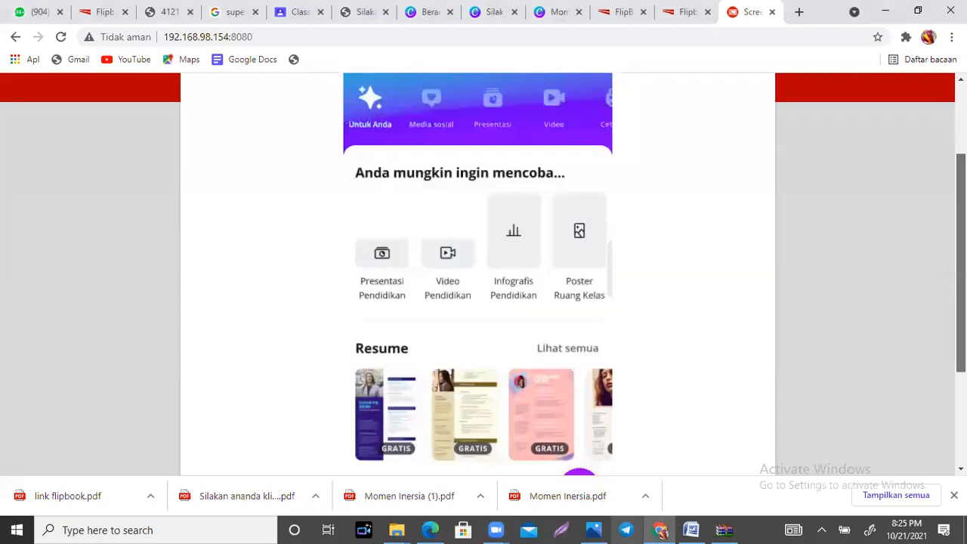
{"action": "scroll", "coordinate": [478, 272], "scroll_direction": "down", "scroll_amount": 2}
{"action": "scroll", "coordinate": [478, 272], "scroll_direction": "up", "scroll_amount": 2}
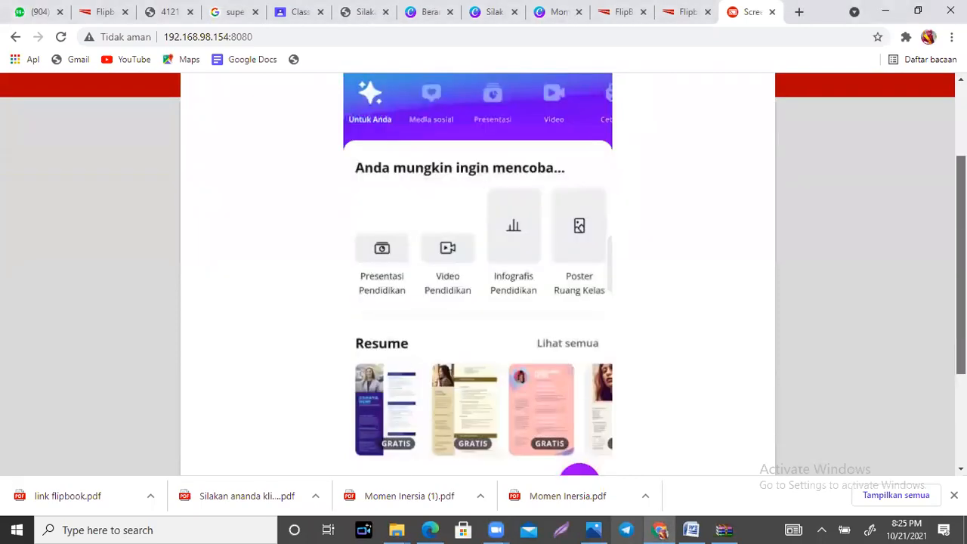
{"action": "scroll", "coordinate": [477, 272], "scroll_direction": "down", "scroll_amount": 1}
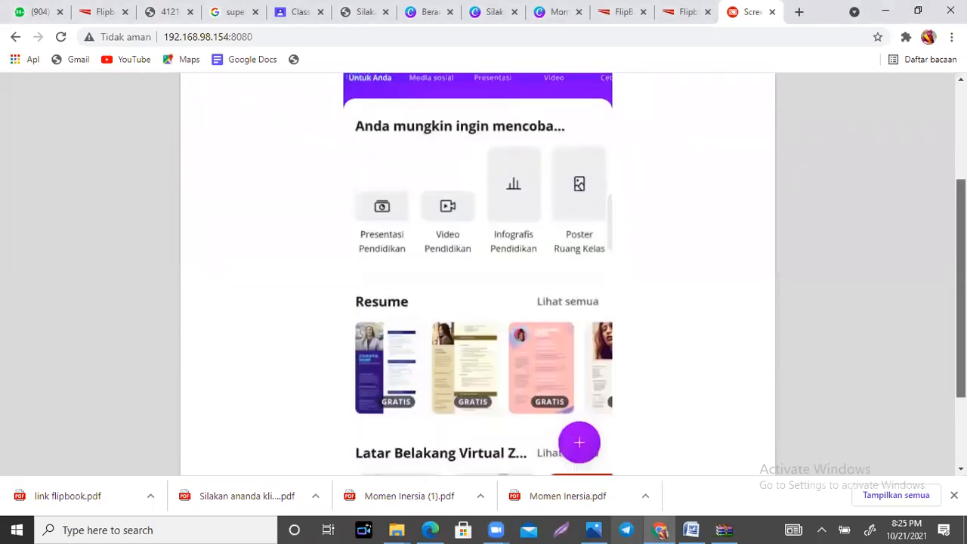
{"action": "scroll", "coordinate": [477, 272], "scroll_direction": "down", "scroll_amount": 2}
{"action": "scroll", "coordinate": [477, 272], "scroll_direction": "up", "scroll_amount": 5}
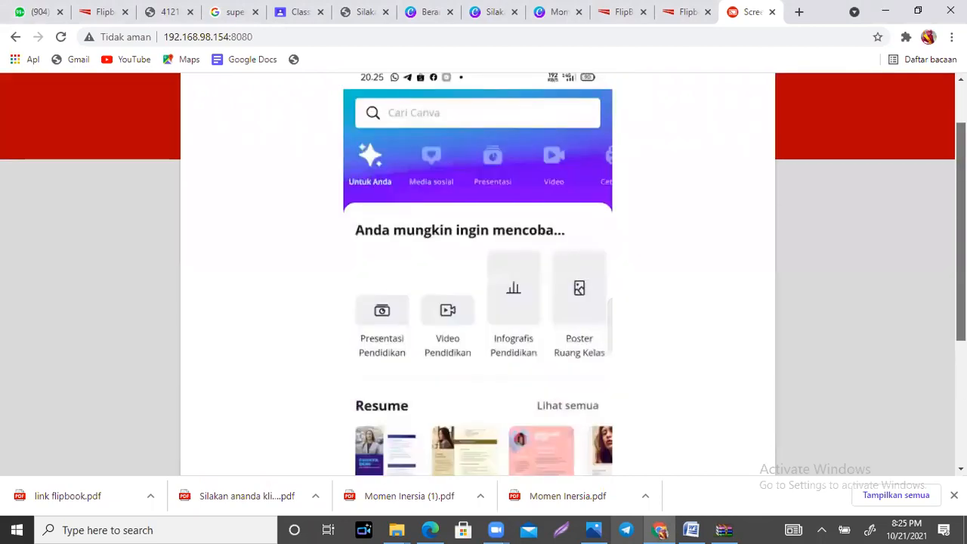
{"action": "scroll", "coordinate": [478, 272], "scroll_direction": "up", "scroll_amount": 1}
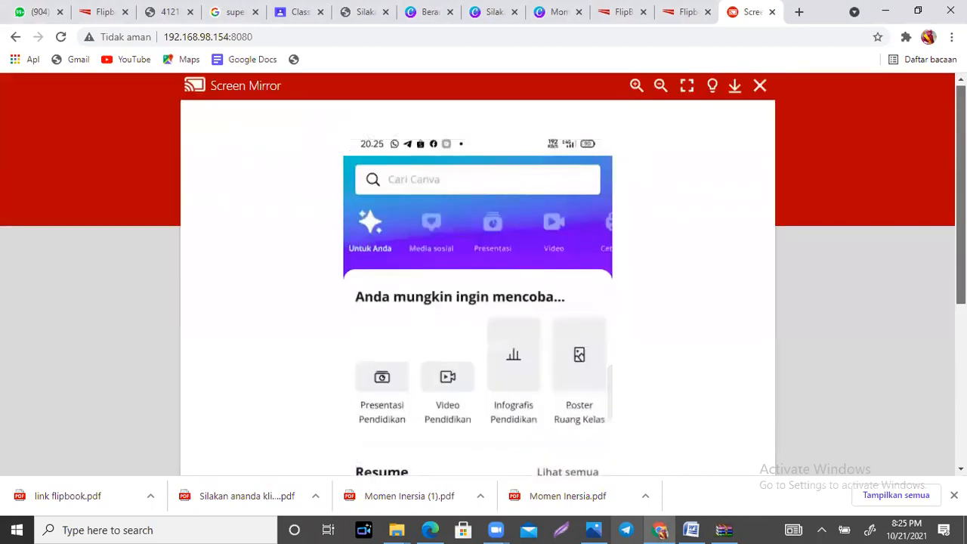
{"action": "scroll", "coordinate": [477, 272], "scroll_direction": "up", "scroll_amount": 1}
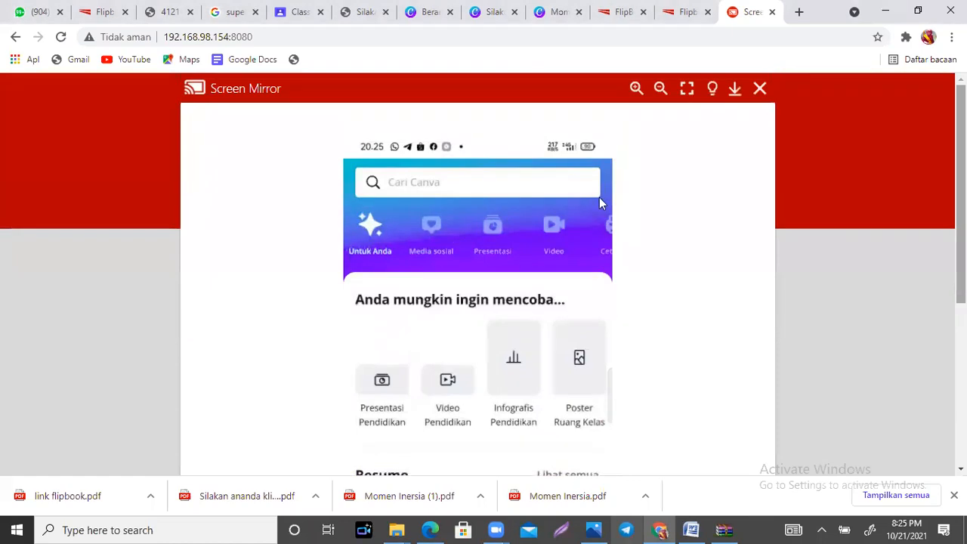
Step: Search the Canva templates for "Buklet" and choose the Buklet suggestion
{"action": "left_click", "coordinate": [481, 193]}
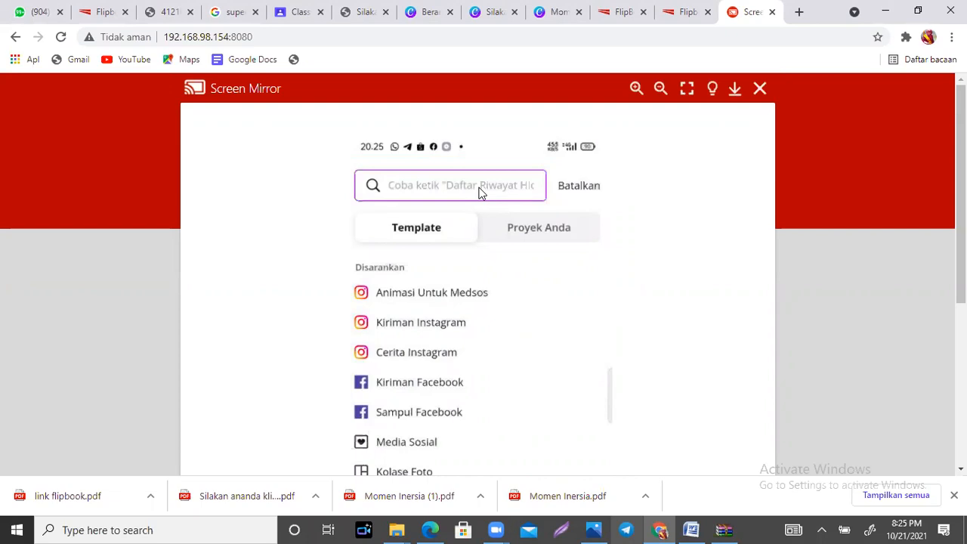
{"action": "type", "text": "Buklet"}
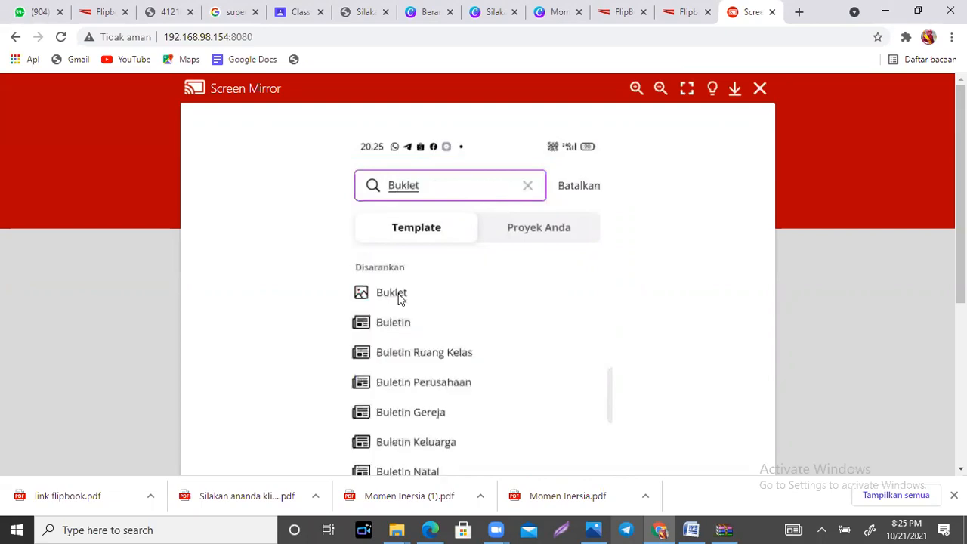
{"action": "left_click", "coordinate": [400, 297]}
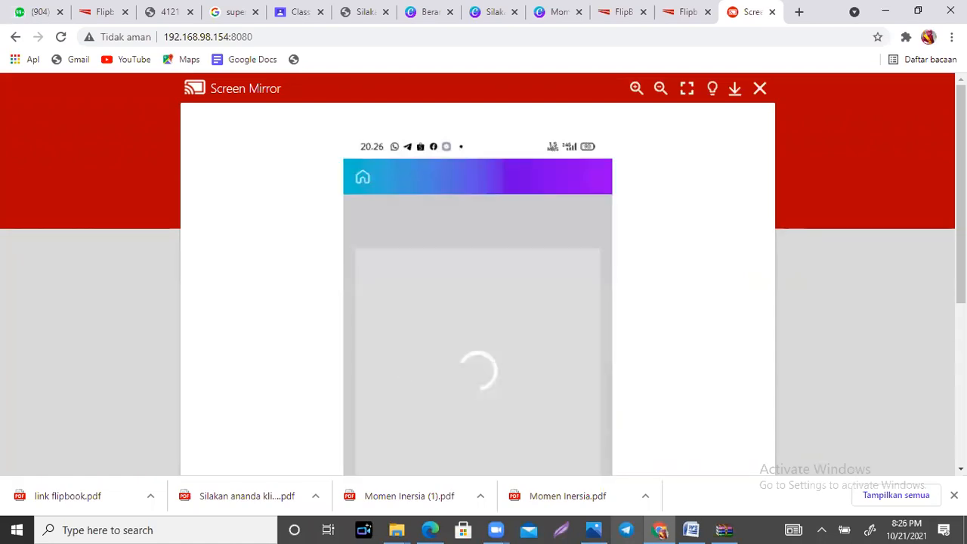
Step: Replace the "Design & Technology" title on the booklet cover with "Momen Gaya" in the mirrored Canva app
{"action": "scroll", "coordinate": [483, 272], "scroll_direction": "down", "scroll_amount": 1}
{"action": "scroll", "coordinate": [484, 272], "scroll_direction": "down", "scroll_amount": 1}
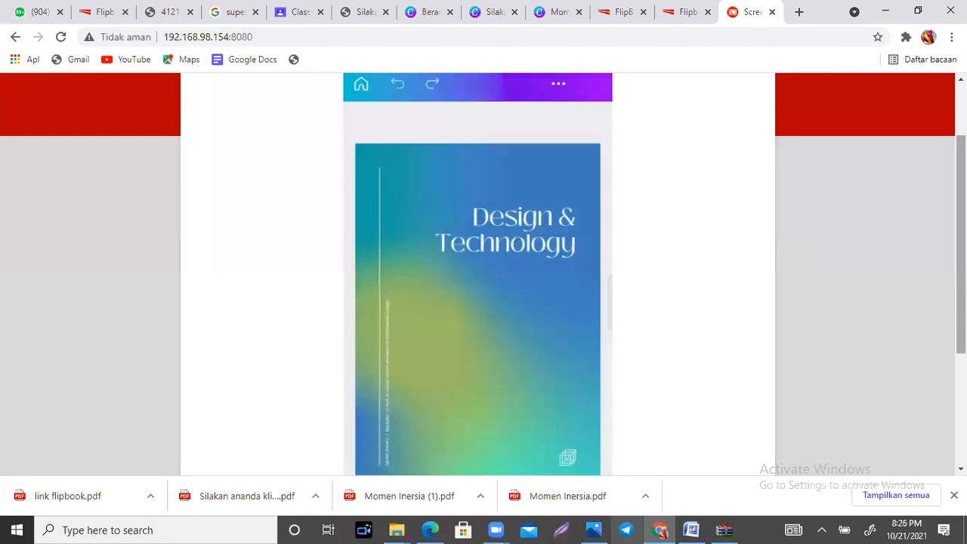
{"action": "left_click", "coordinate": [504, 230]}
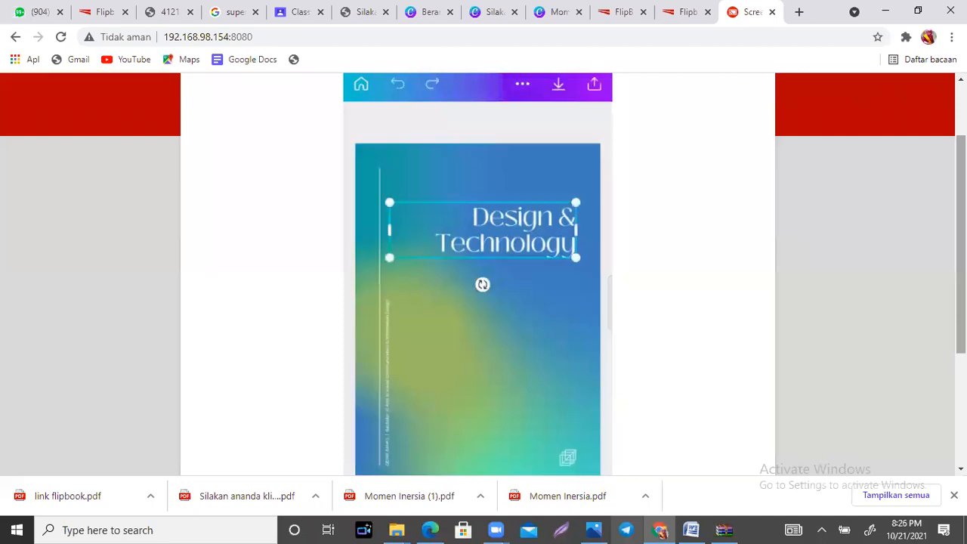
{"action": "left_click", "coordinate": [505, 230]}
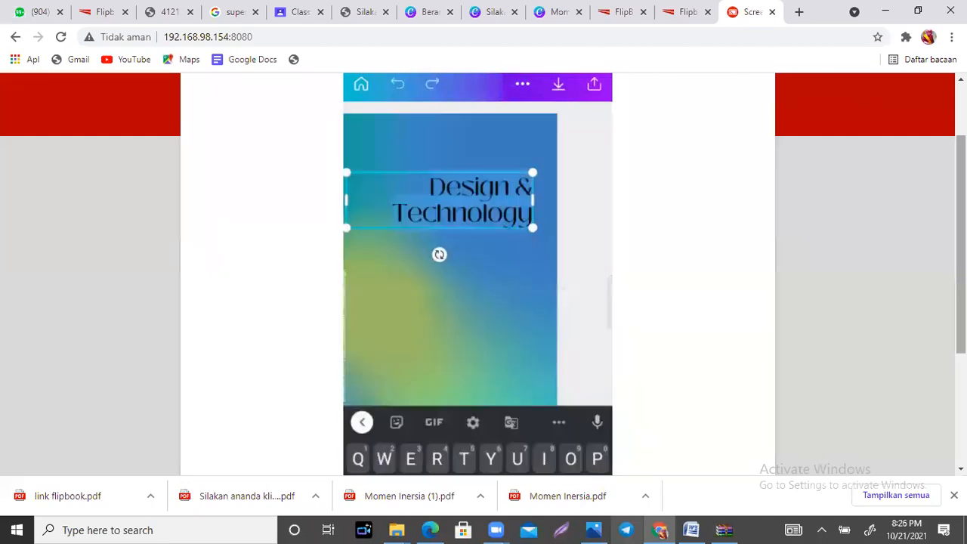
{"action": "type", "text": "Mom"}
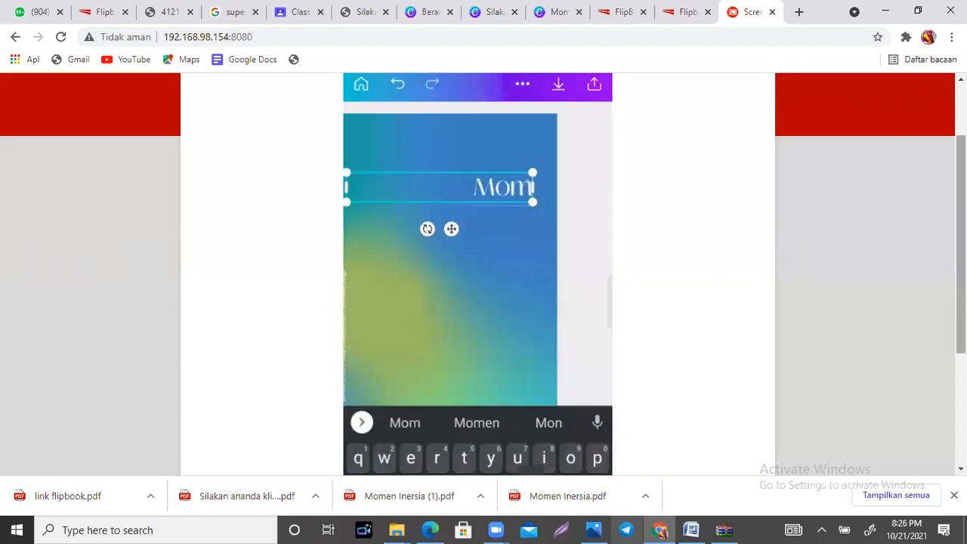
{"action": "type", "text": "en Gaya"}
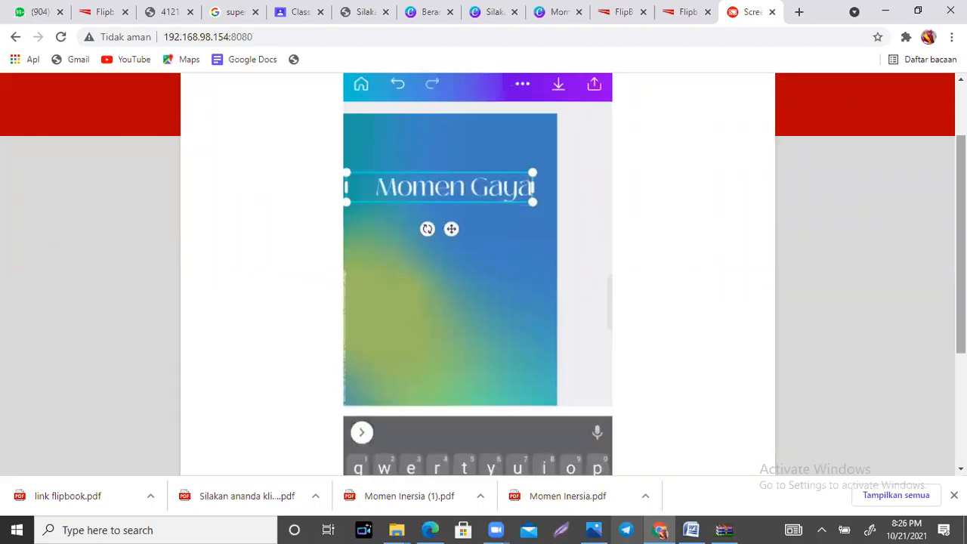
Step: Replace the small vertical text on the booklet cover with "Disusun oleh" followed by the author's name
{"action": "double_click", "coordinate": [388, 383]}
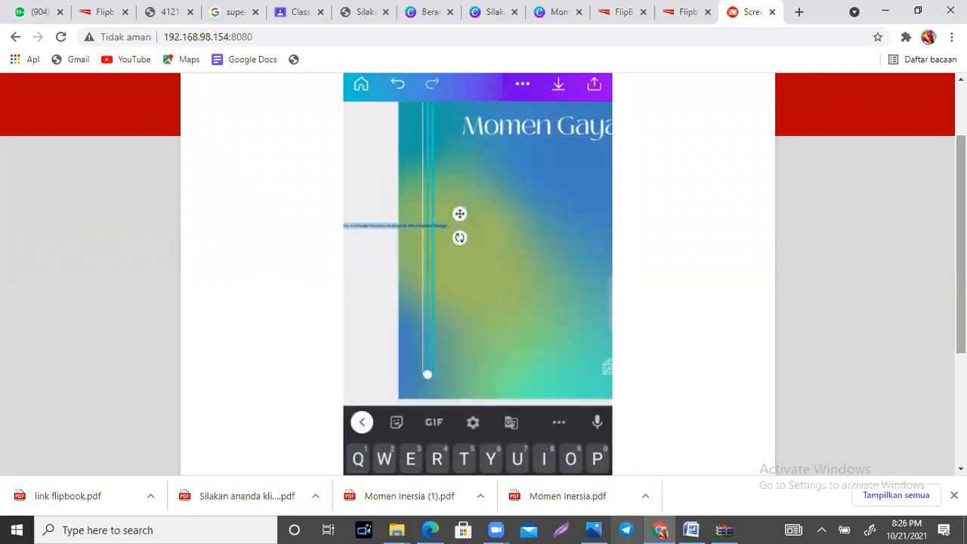
{"action": "type", "text": "Disus"}
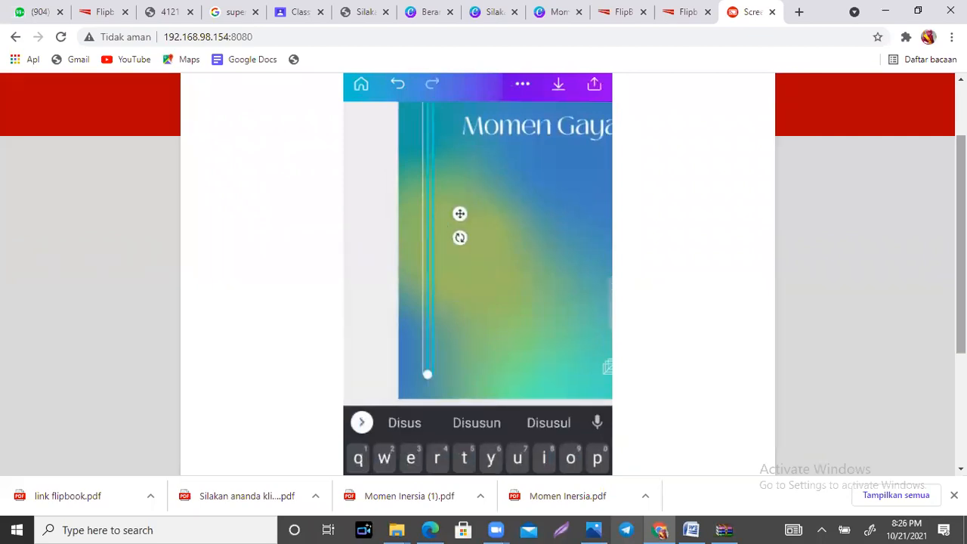
{"action": "type", "text": "un oleh "}
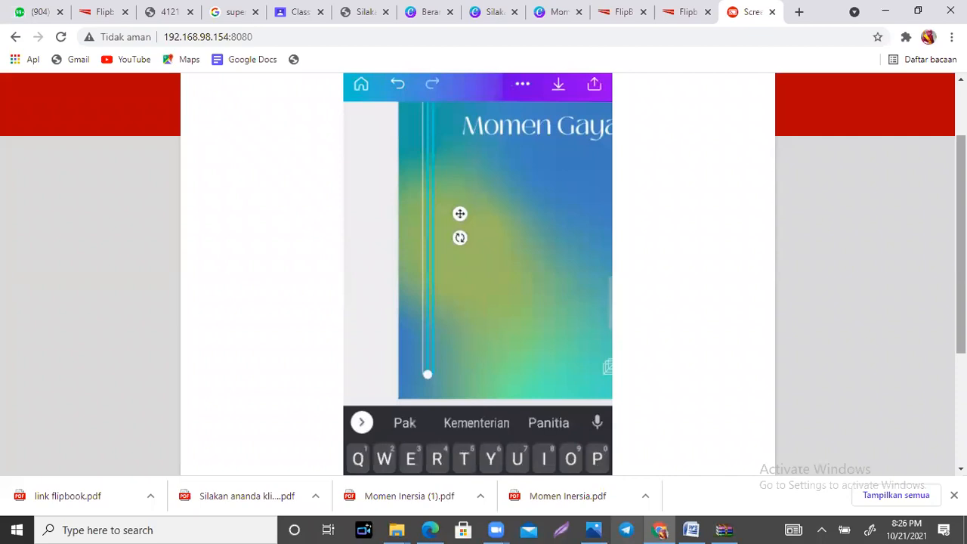
{"action": "type", "text": "D"}
{"action": "left_click", "coordinate": [476, 424]}
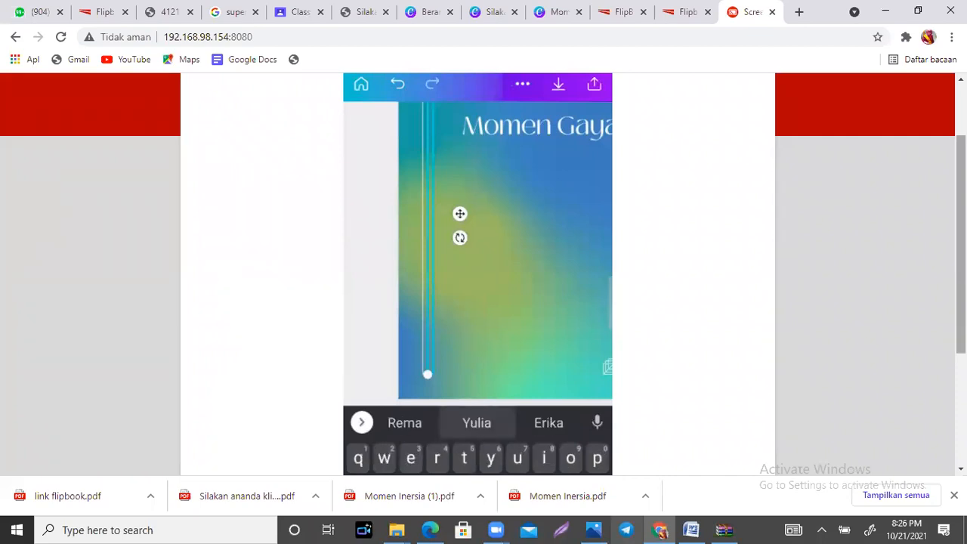
{"action": "key", "text": "Escape"}
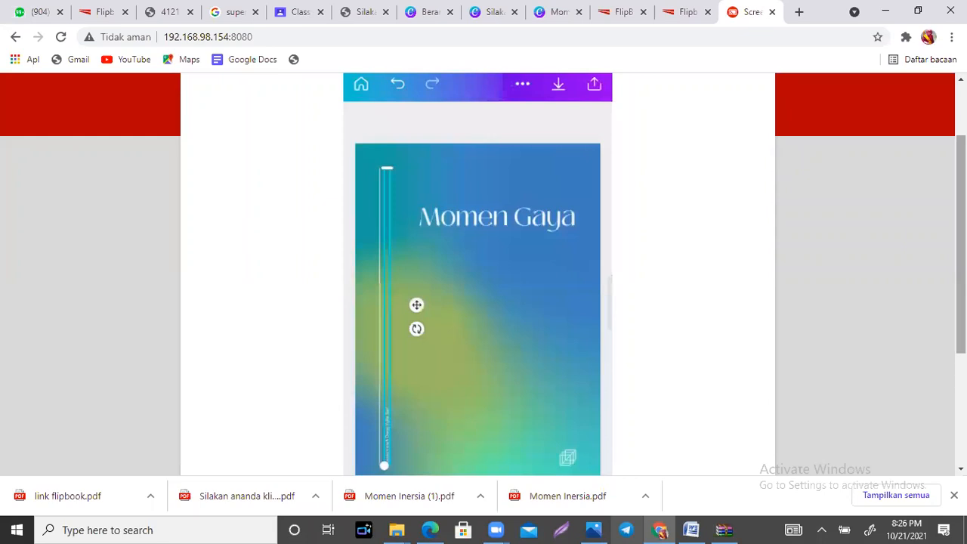
{"action": "key", "text": "Escape"}
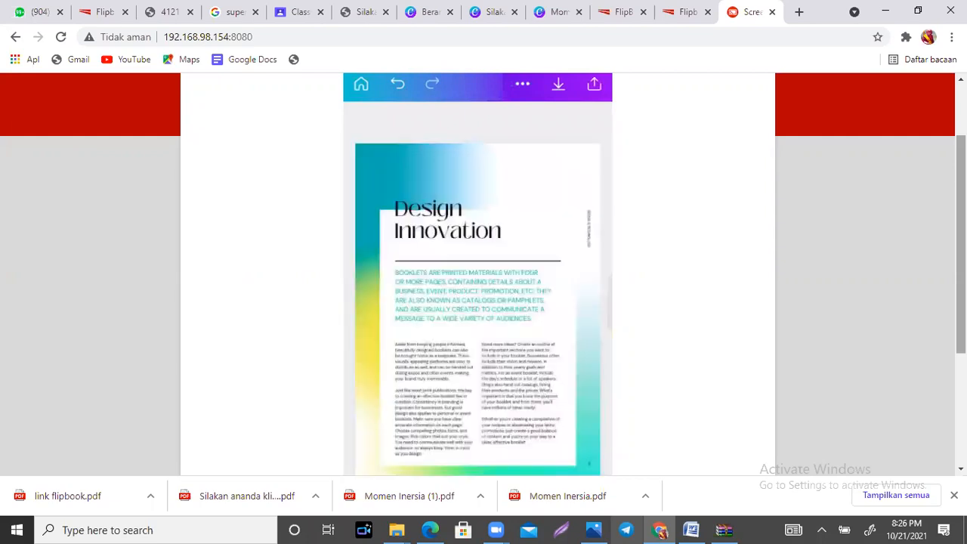
Step: Examine the layout and text of the "Design Innovation" booklet page from its heading to the page end
{"action": "scroll", "coordinate": [483, 272], "scroll_direction": "down", "scroll_amount": 1}
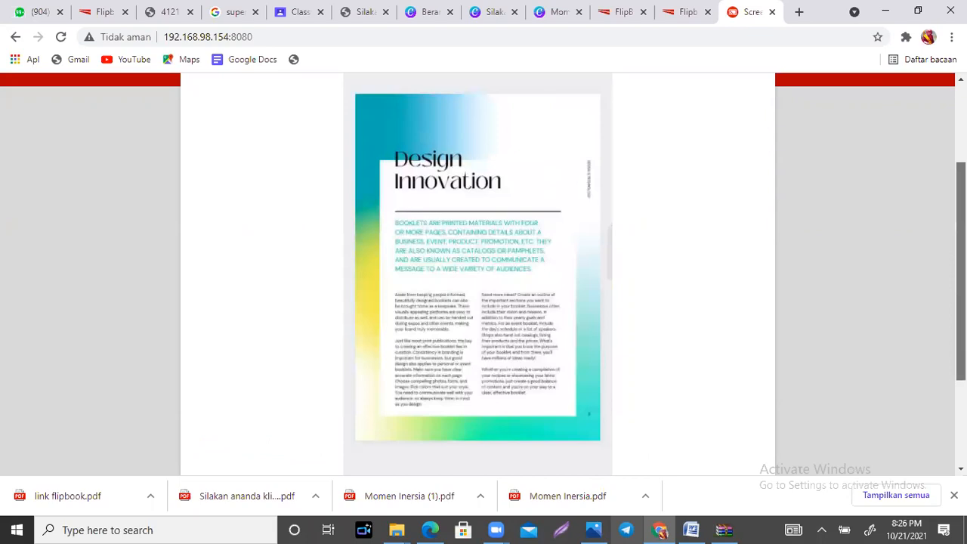
{"action": "scroll", "coordinate": [483, 272], "scroll_direction": "down", "scroll_amount": 1}
{"action": "left_click_drag", "start_coordinate": [961, 308], "coordinate": [961, 306]}
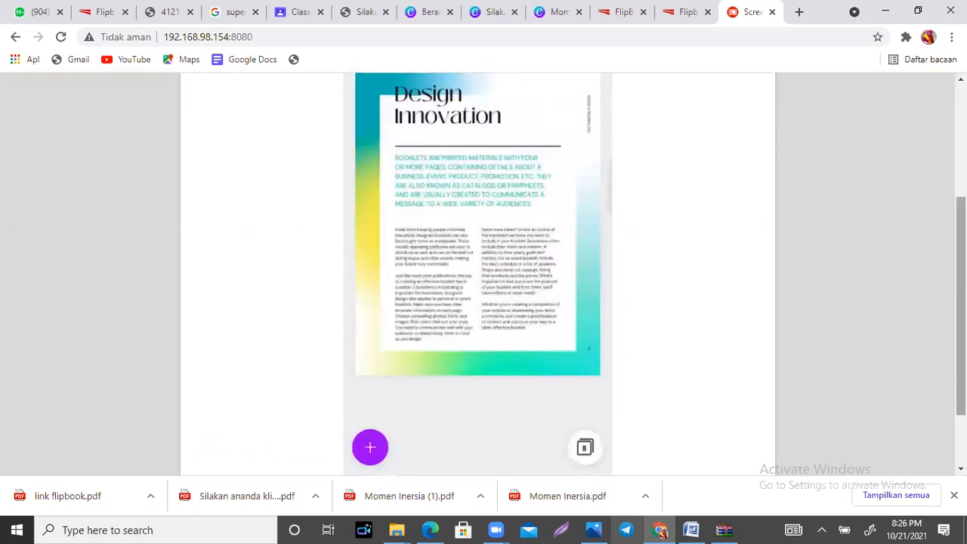
{"action": "scroll", "coordinate": [483, 272], "scroll_direction": "down", "scroll_amount": 1}
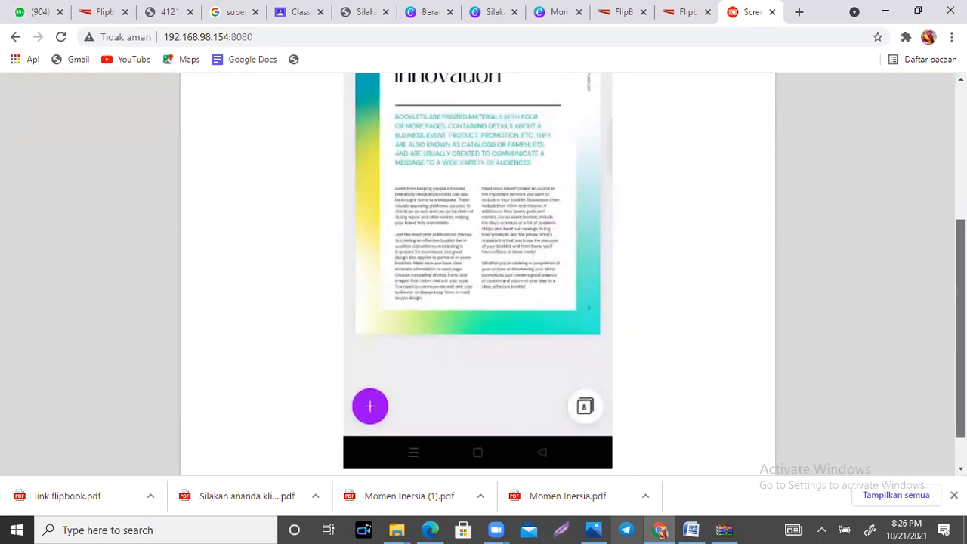
{"action": "scroll", "coordinate": [484, 272], "scroll_direction": "up", "scroll_amount": 1}
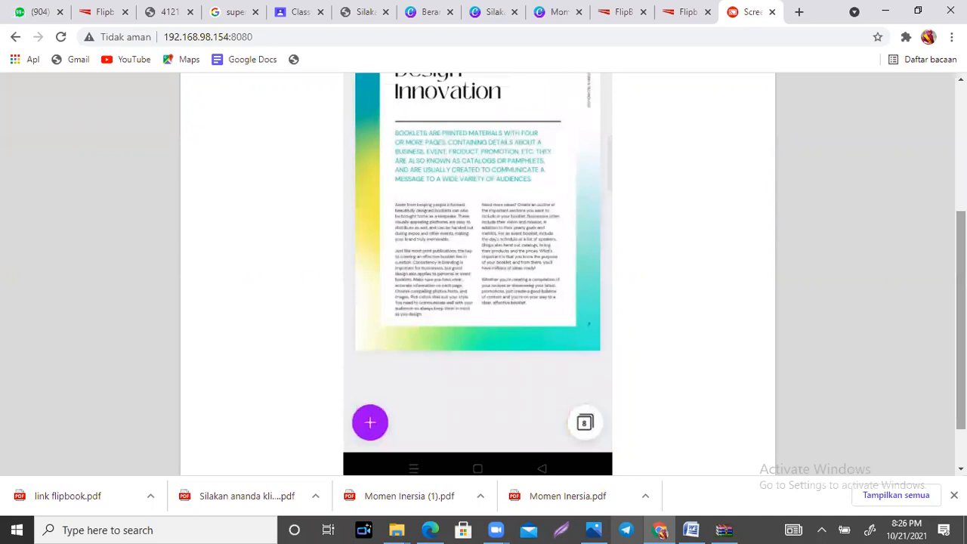
{"action": "scroll", "coordinate": [478, 249], "scroll_direction": "up", "scroll_amount": 2}
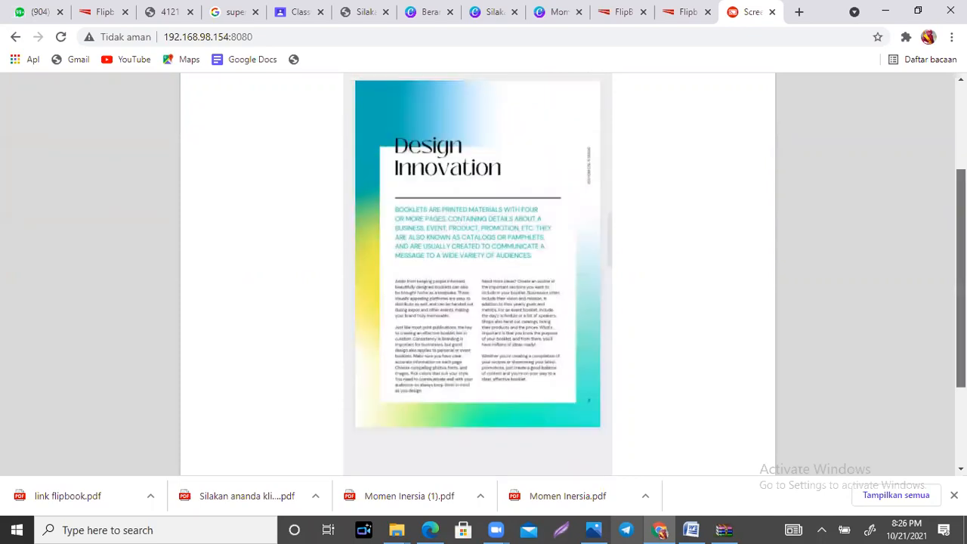
{"action": "scroll", "coordinate": [477, 272], "scroll_direction": "up", "scroll_amount": 4}
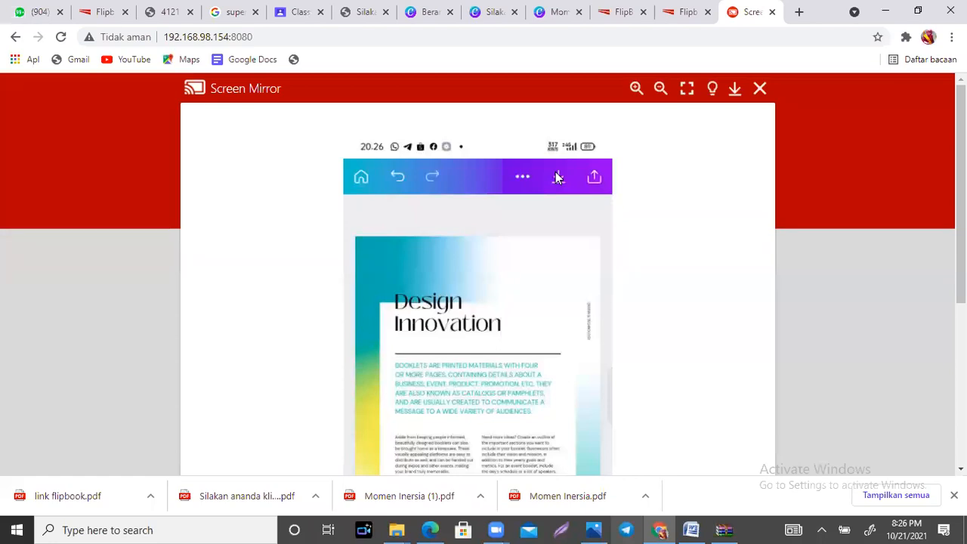
Step: Circle the download and share controls of the mirrored app in red annotation ink and clear the marks
{"action": "mouse_move", "coordinate": [557, 164]}
{"action": "left_mouse_down"}
{"action": "mouse_move", "coordinate": [584, 173]}
{"action": "mouse_move", "coordinate": [559, 161]}
{"action": "left_mouse_up"}
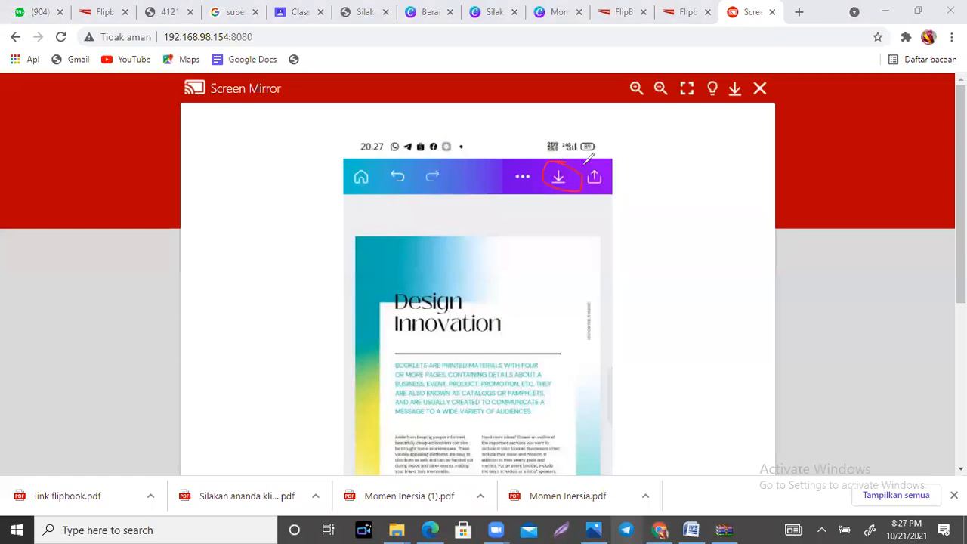
{"action": "mouse_move", "coordinate": [594, 164]}
{"action": "left_mouse_down"}
{"action": "mouse_move", "coordinate": [584, 187]}
{"action": "mouse_move", "coordinate": [590, 158]}
{"action": "left_mouse_up"}
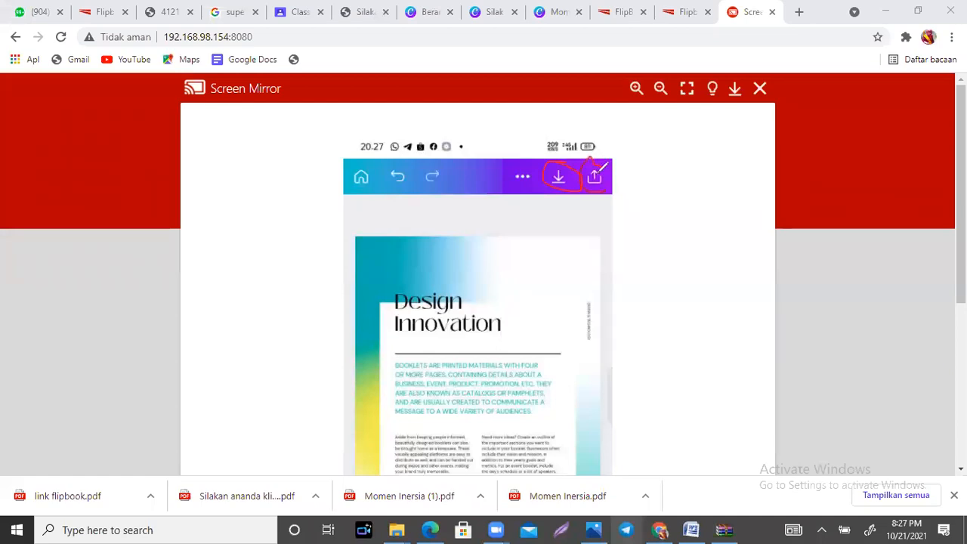
{"action": "left_click", "coordinate": [831, 36]}
Step: Download all 8 pages of the booklet with the file type PDF Standar
{"action": "left_click", "coordinate": [594, 178]}
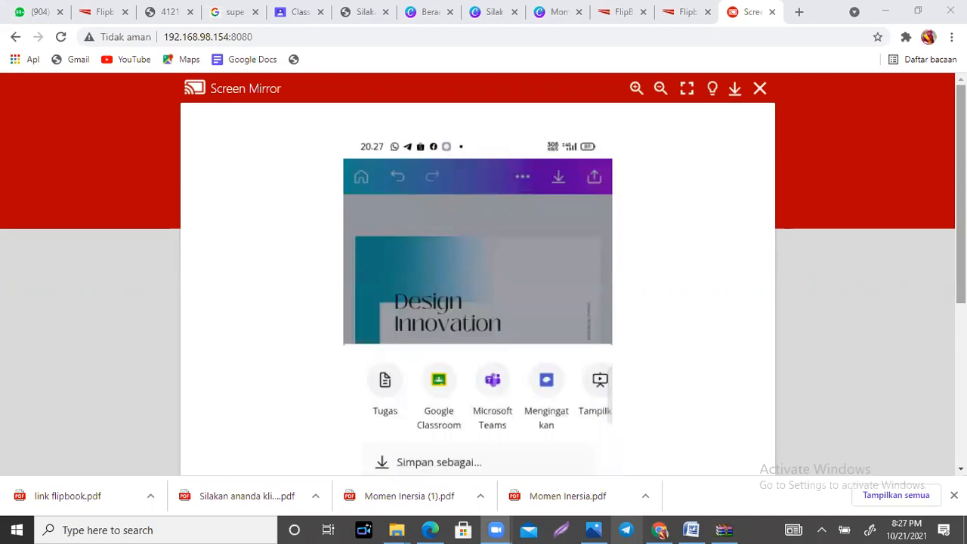
{"action": "scroll", "coordinate": [449, 363], "scroll_direction": "down", "scroll_amount": 3}
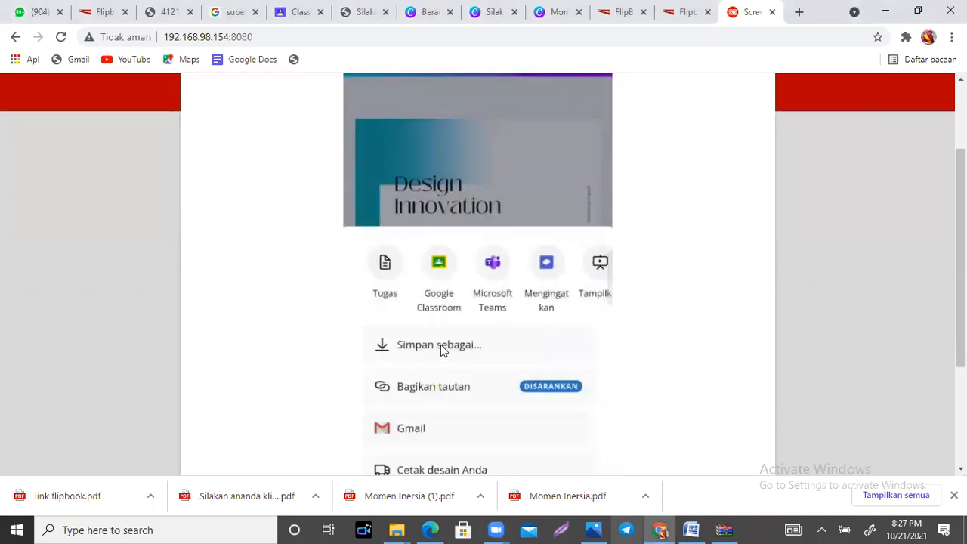
{"action": "left_click", "coordinate": [440, 344]}
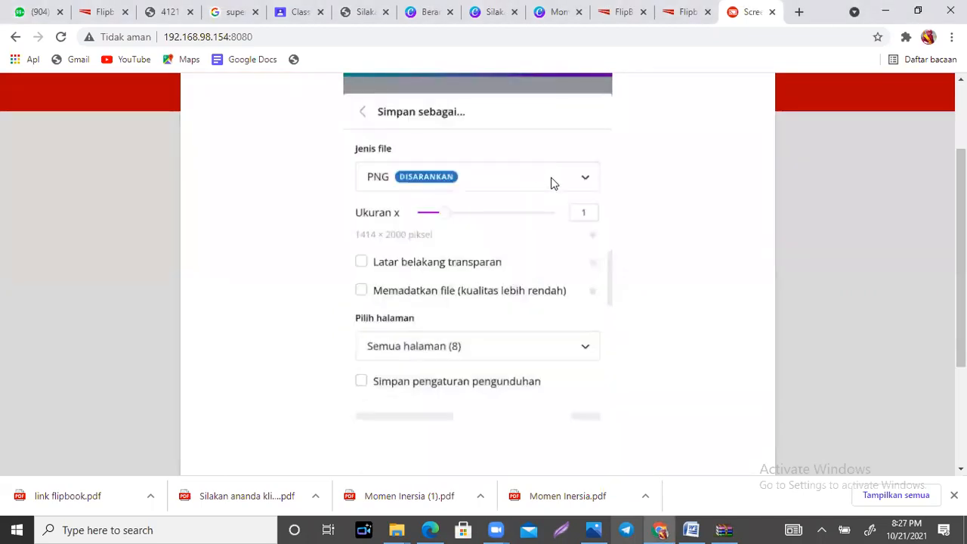
{"action": "left_click", "coordinate": [551, 177]}
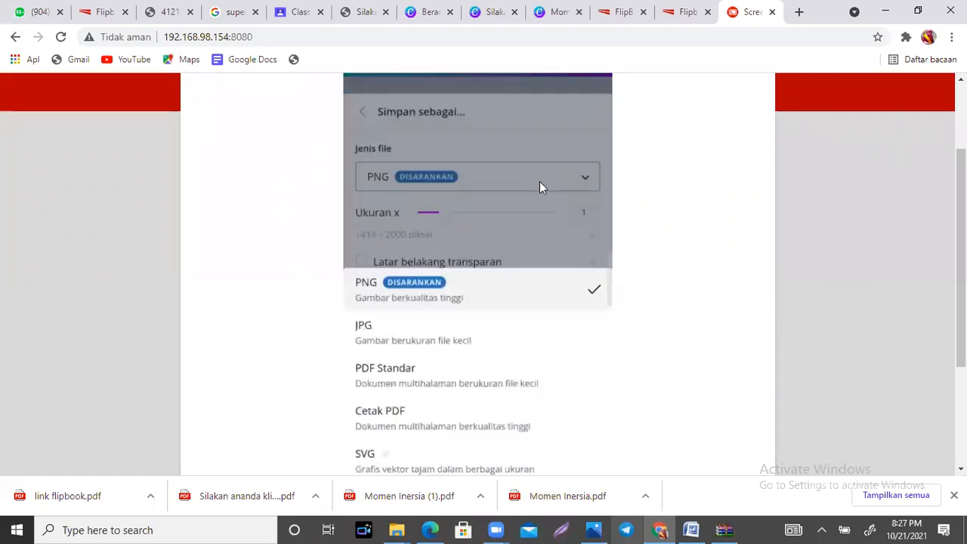
{"action": "left_click", "coordinate": [401, 374]}
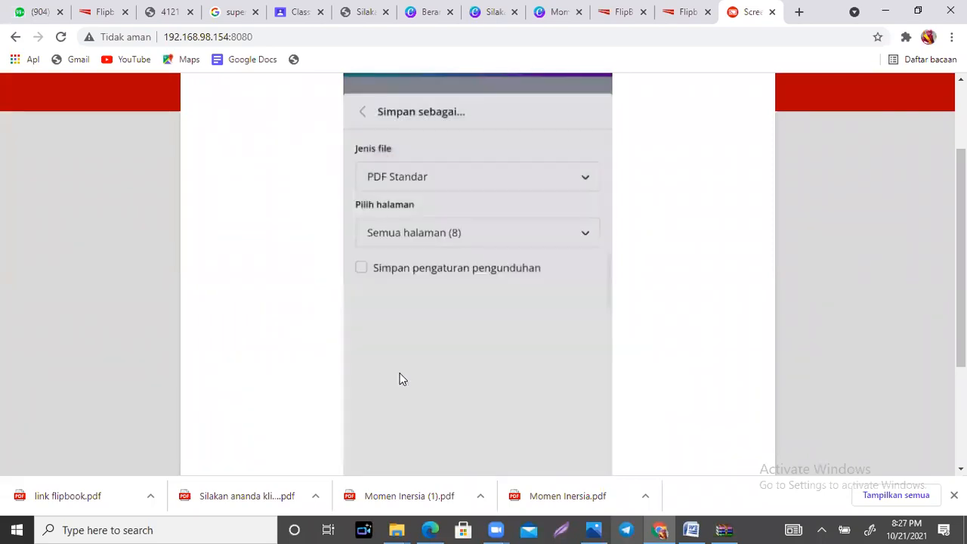
{"action": "scroll", "coordinate": [449, 352], "scroll_direction": "down", "scroll_amount": 3}
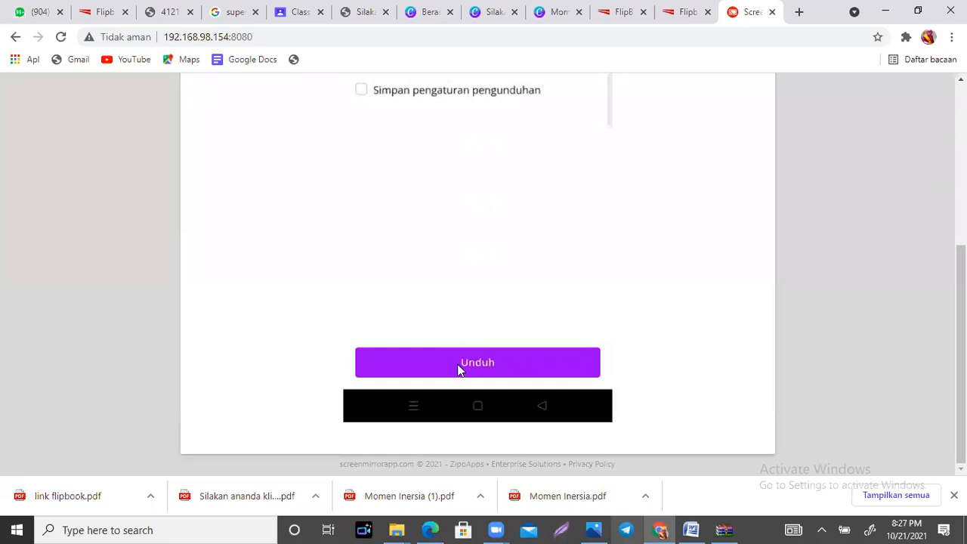
{"action": "left_click", "coordinate": [459, 366]}
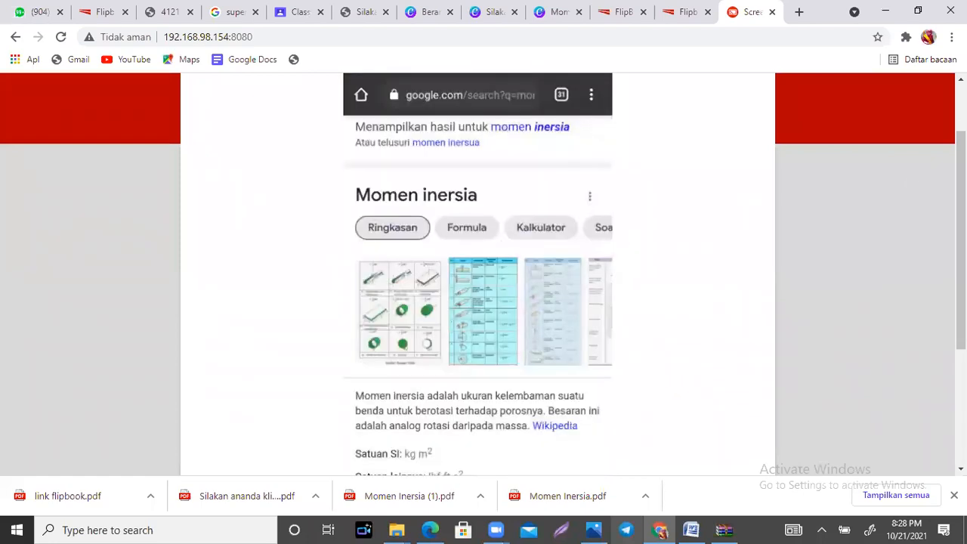
Step: Open flipbookpdf.net in the phone's browser and choose the newly downloaded booklet PDF from the recent files
{"action": "scroll", "coordinate": [405, 214], "scroll_direction": "up", "scroll_amount": 1}
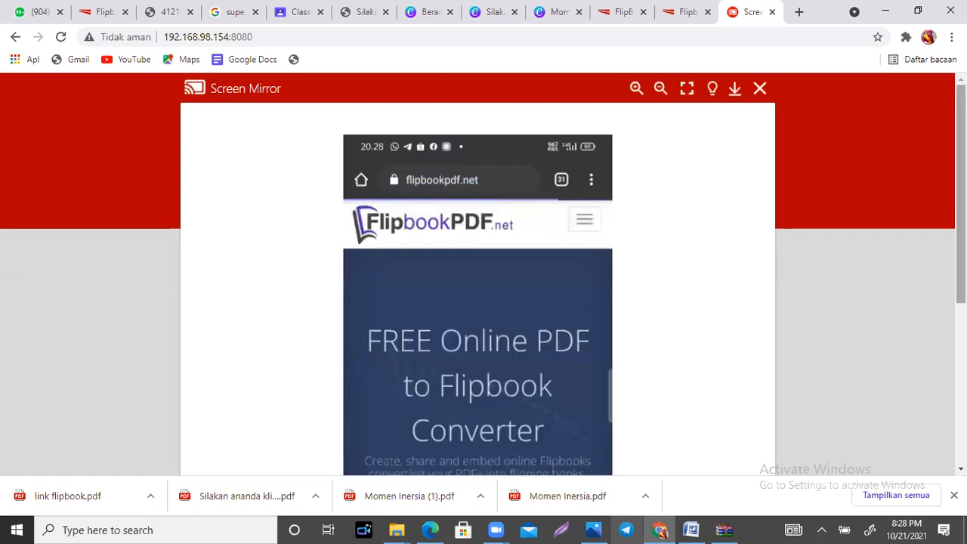
{"action": "scroll", "coordinate": [483, 287], "scroll_direction": "down", "scroll_amount": 2}
{"action": "scroll", "coordinate": [484, 287], "scroll_direction": "up", "scroll_amount": 1}
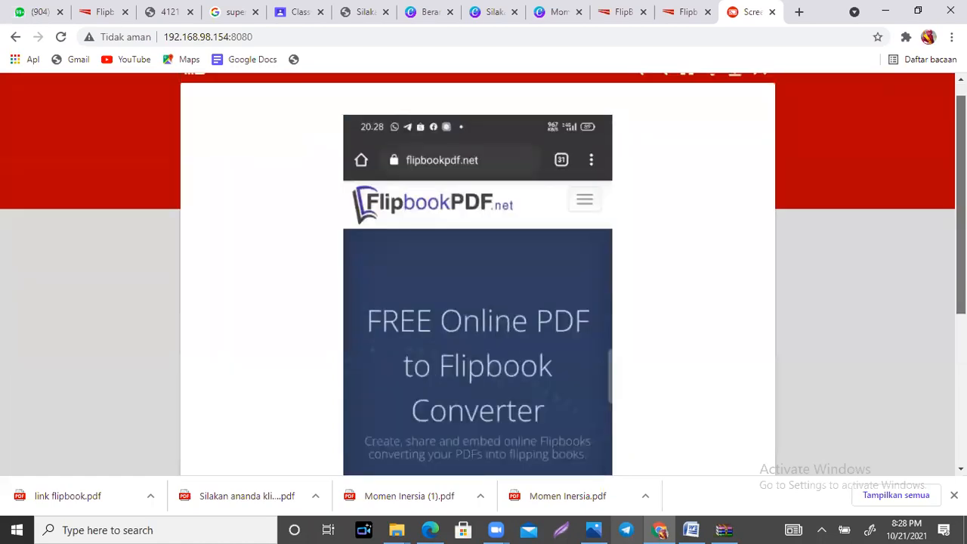
{"action": "scroll", "coordinate": [484, 287], "scroll_direction": "down", "scroll_amount": 1}
{"action": "scroll", "coordinate": [484, 287], "scroll_direction": "down", "scroll_amount": 1}
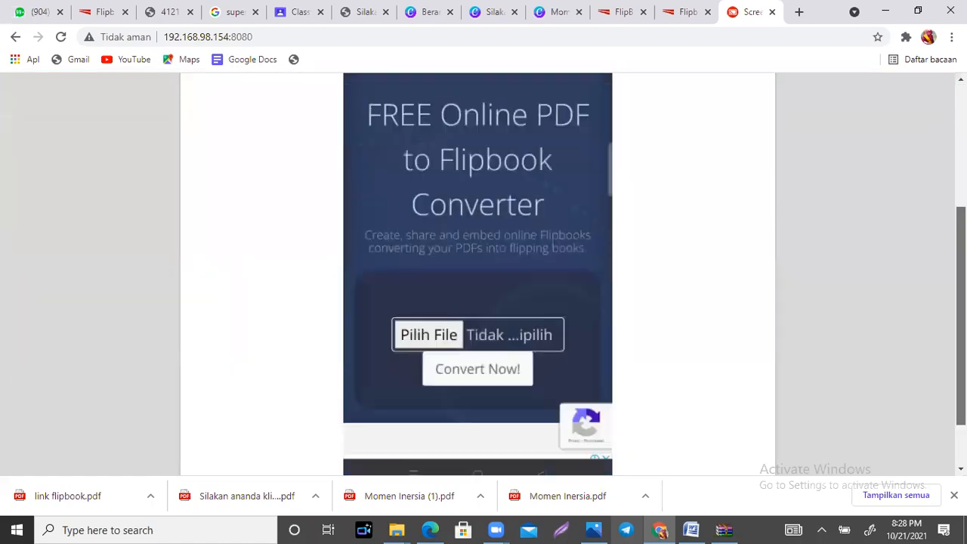
{"action": "left_click", "coordinate": [435, 330]}
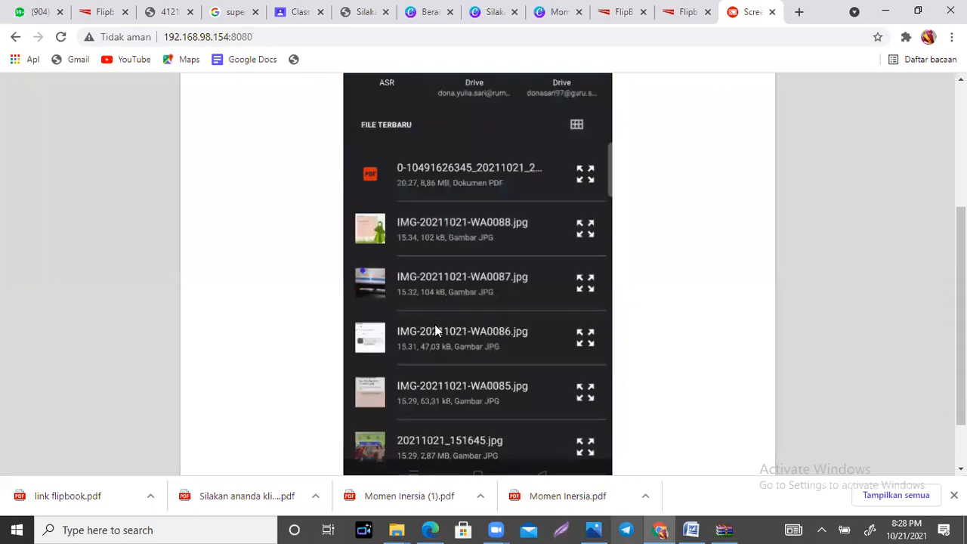
{"action": "left_click", "coordinate": [489, 177]}
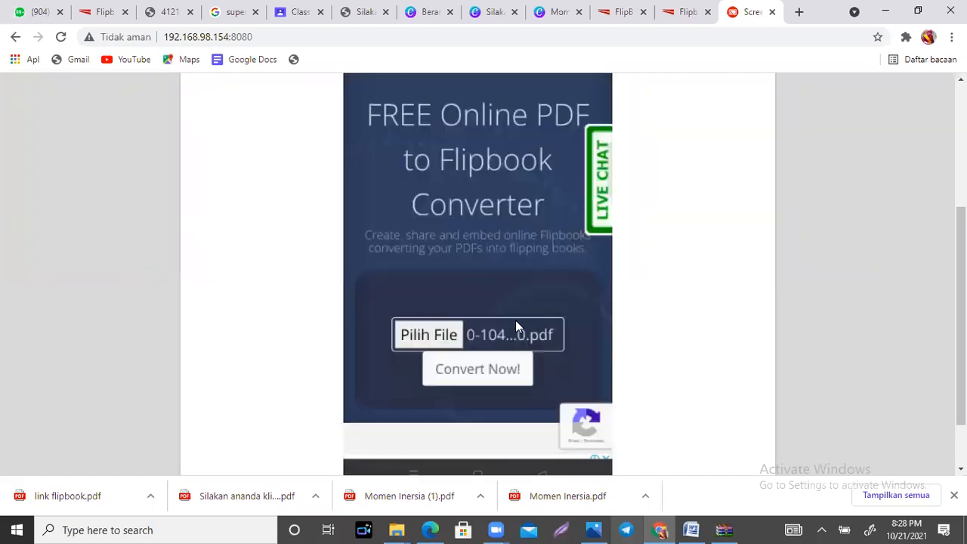
Step: Convert the chosen booklet PDF into an online flipbook
{"action": "left_click", "coordinate": [488, 376]}
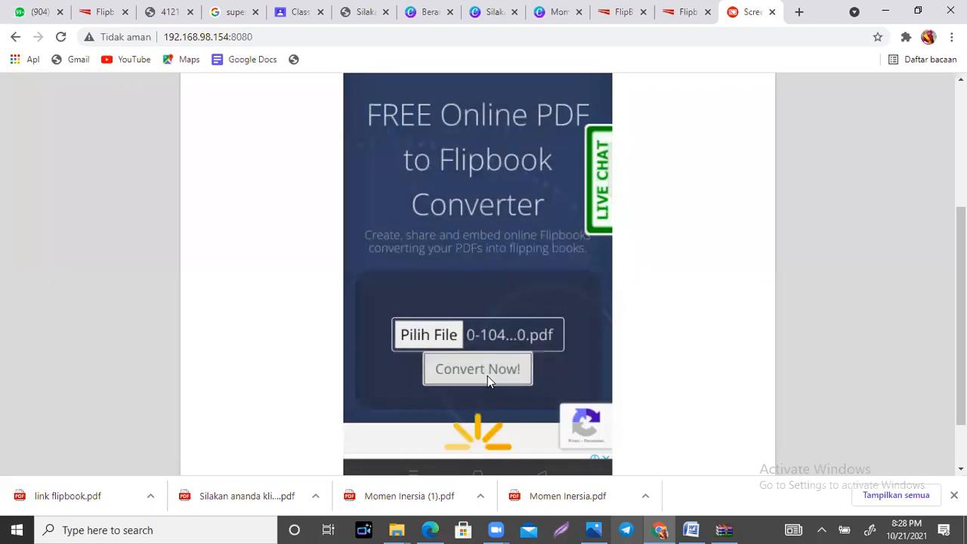
{"action": "scroll", "coordinate": [478, 264], "scroll_direction": "down", "scroll_amount": 1}
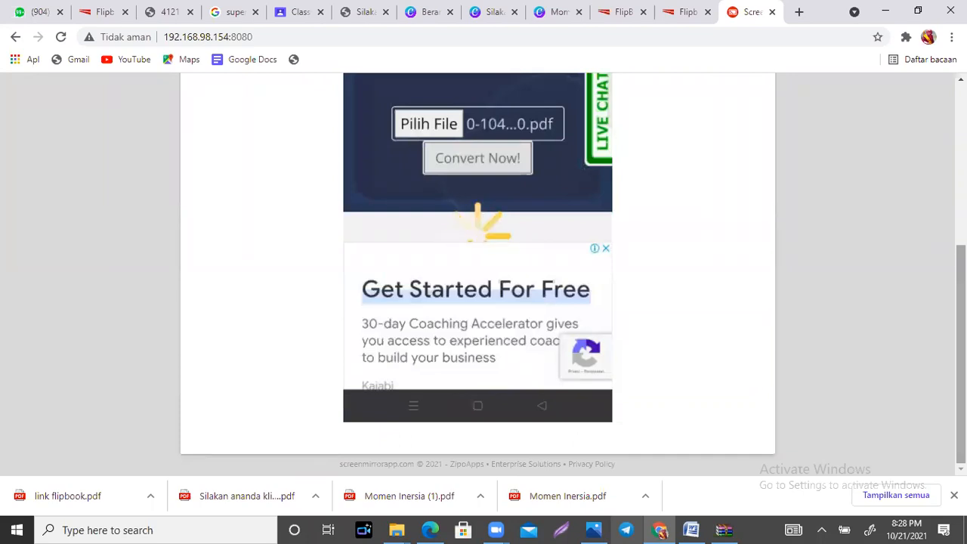
{"action": "scroll", "coordinate": [477, 272], "scroll_direction": "up", "scroll_amount": 2}
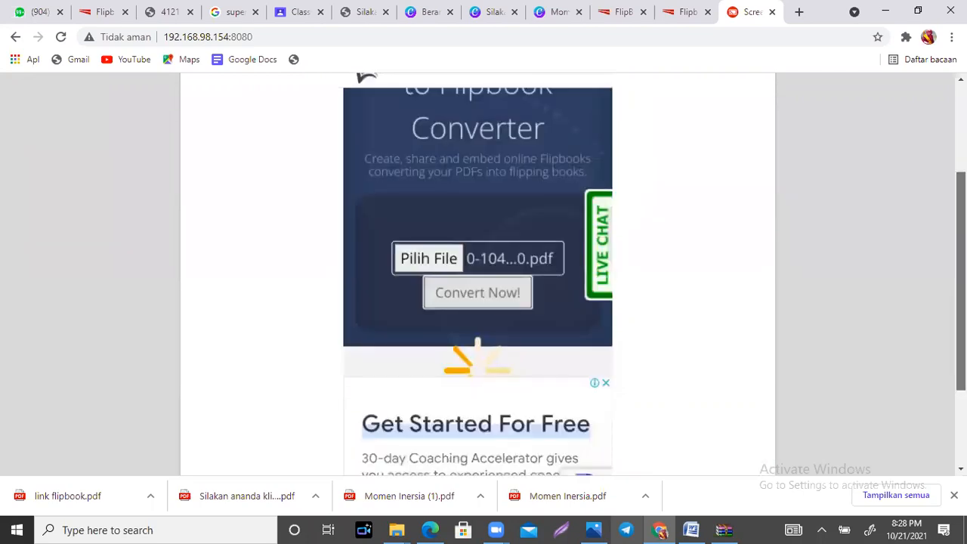
{"action": "scroll", "coordinate": [478, 272], "scroll_direction": "up", "scroll_amount": 1}
{"action": "scroll", "coordinate": [477, 272], "scroll_direction": "down", "scroll_amount": 1}
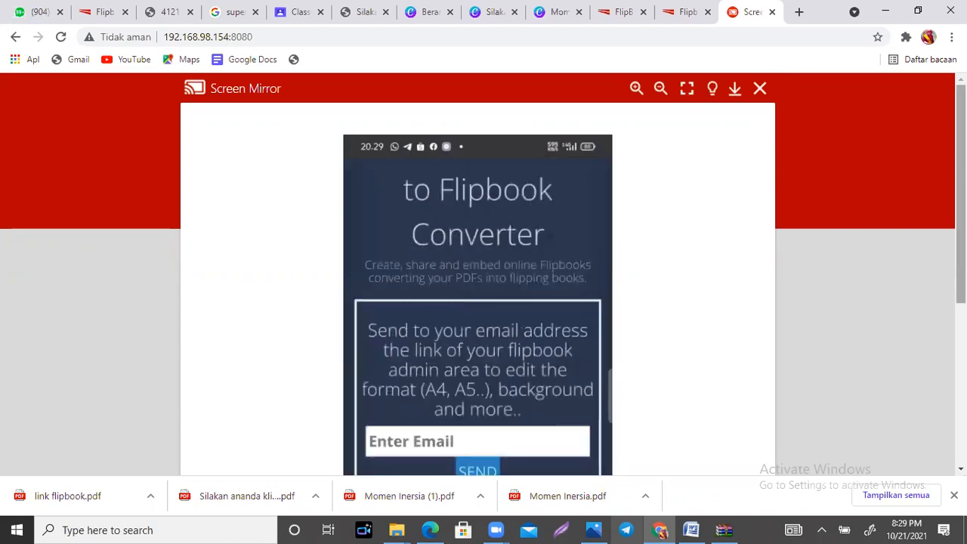
Step: Return from the flipbook converter to the booklet in the phone's Canva app and start a blank design
{"action": "scroll", "coordinate": [483, 272], "scroll_direction": "down", "scroll_amount": 3}
{"action": "scroll", "coordinate": [483, 272], "scroll_direction": "down", "scroll_amount": 1}
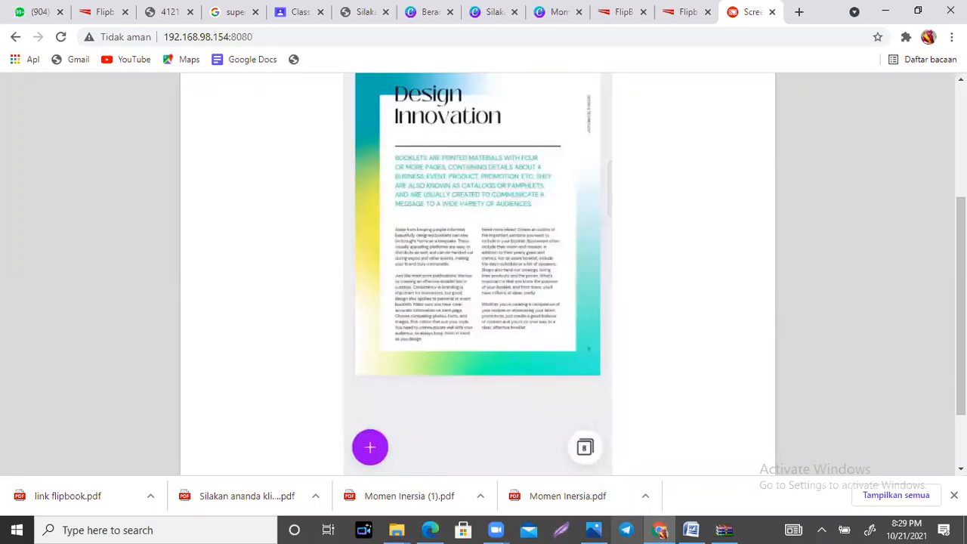
{"action": "scroll", "coordinate": [350, 173], "scroll_direction": "up", "scroll_amount": 3}
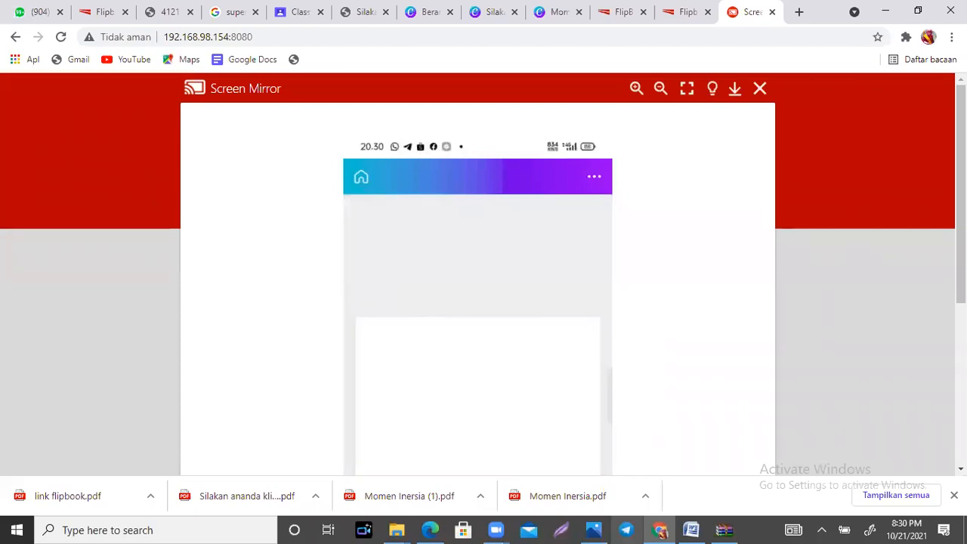
Step: Search the Canva elements for "Buku" and place the notebook with two pens graphic on the blank page
{"action": "scroll", "coordinate": [483, 272], "scroll_direction": "down", "scroll_amount": 3}
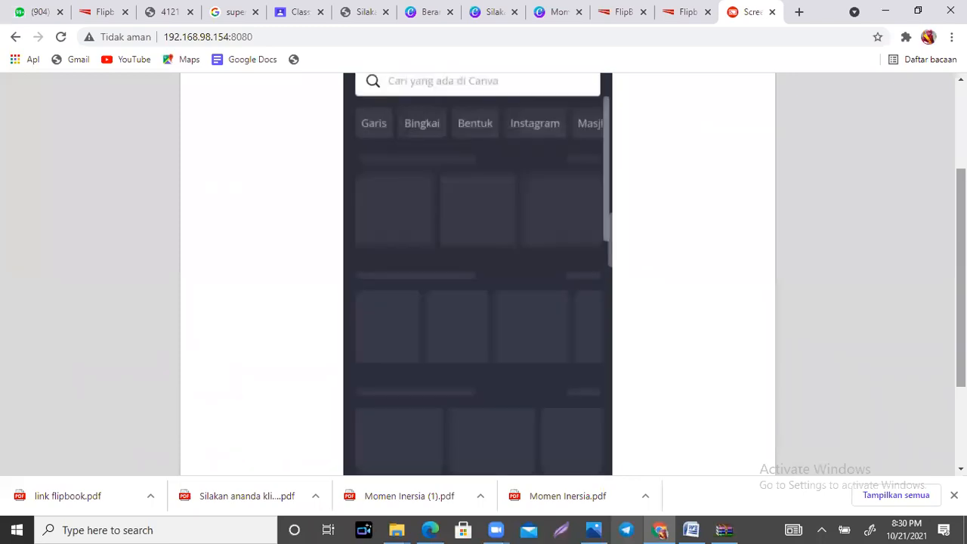
{"action": "left_click", "coordinate": [443, 81]}
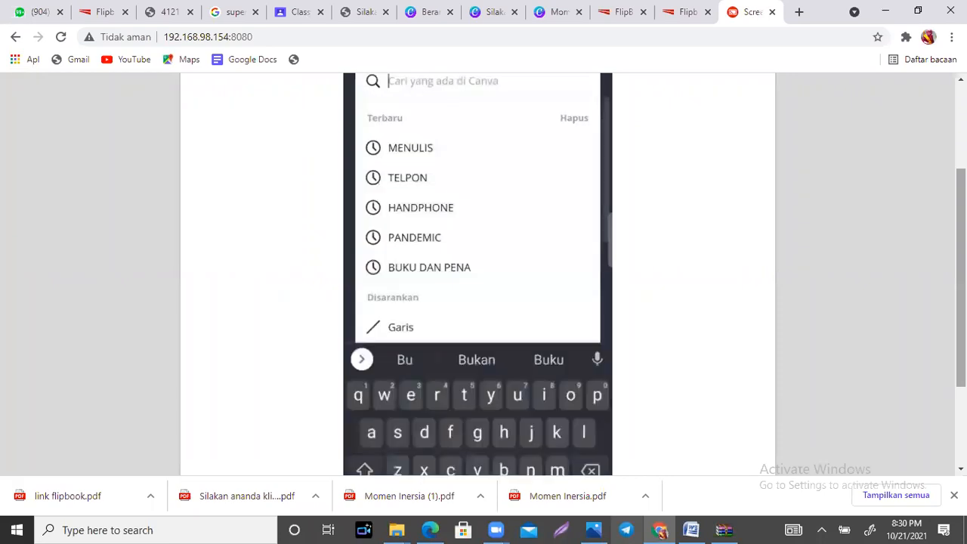
{"action": "type", "text": "Buku"}
{"action": "key", "text": "Return"}
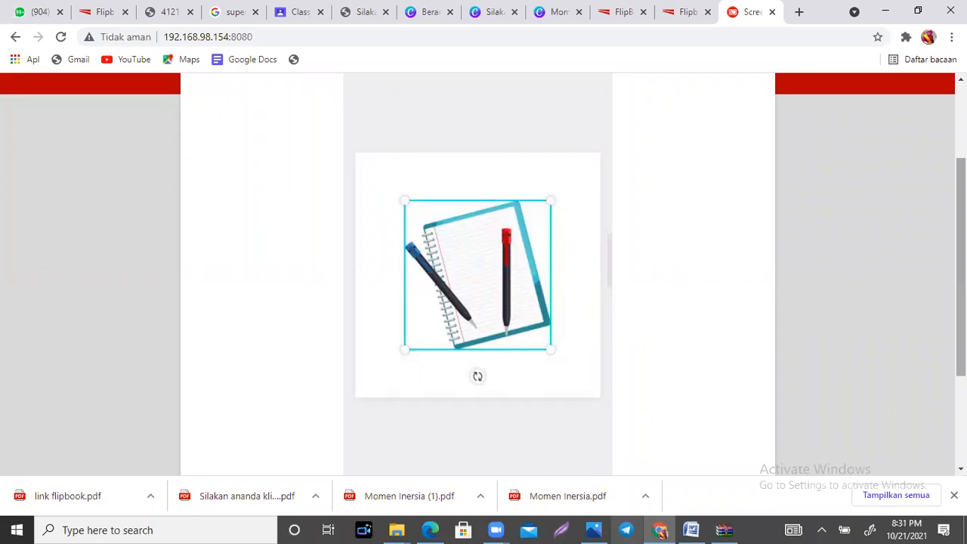
Step: Save the notebook design with the file type PDF Standar and share it to the group chat
{"action": "scroll", "coordinate": [453, 385], "scroll_direction": "down", "scroll_amount": 2}
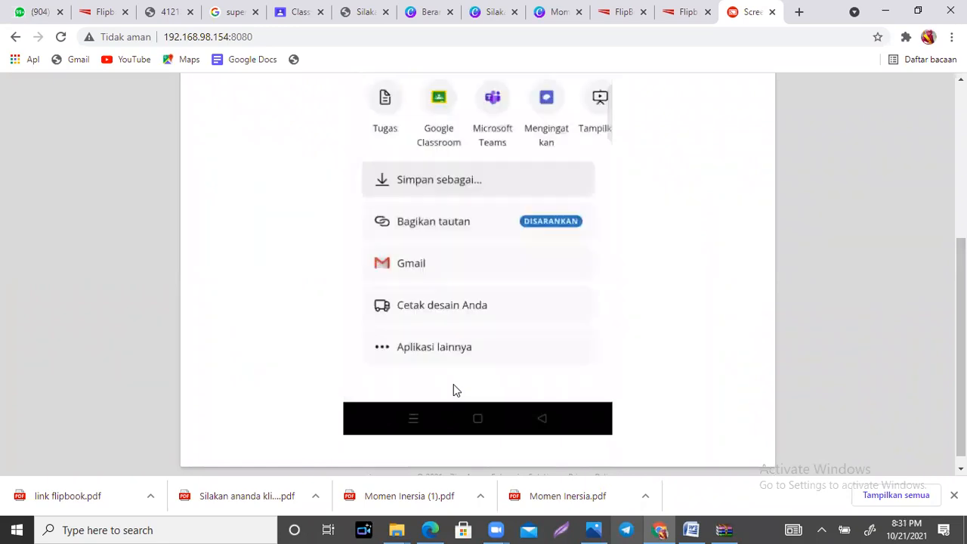
{"action": "left_click", "coordinate": [454, 385]}
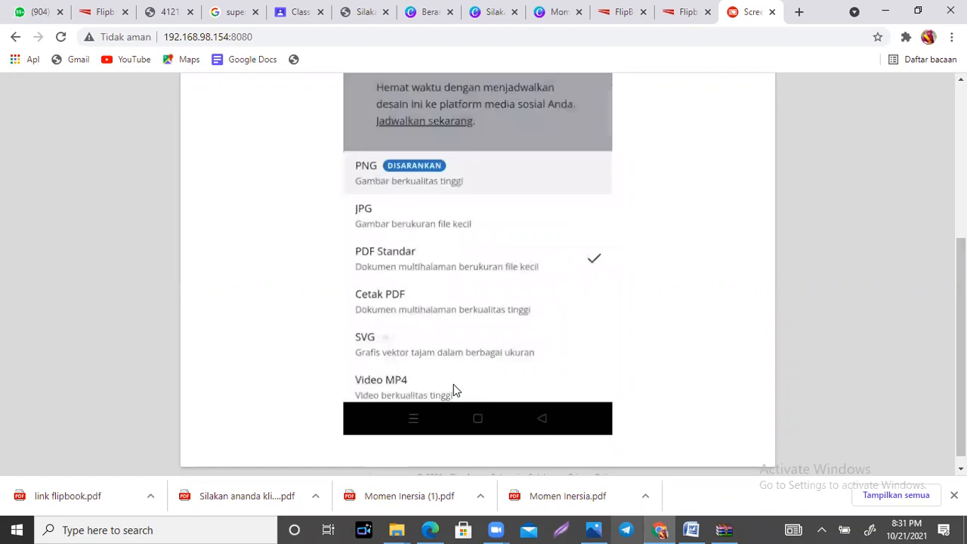
{"action": "left_click", "coordinate": [453, 386]}
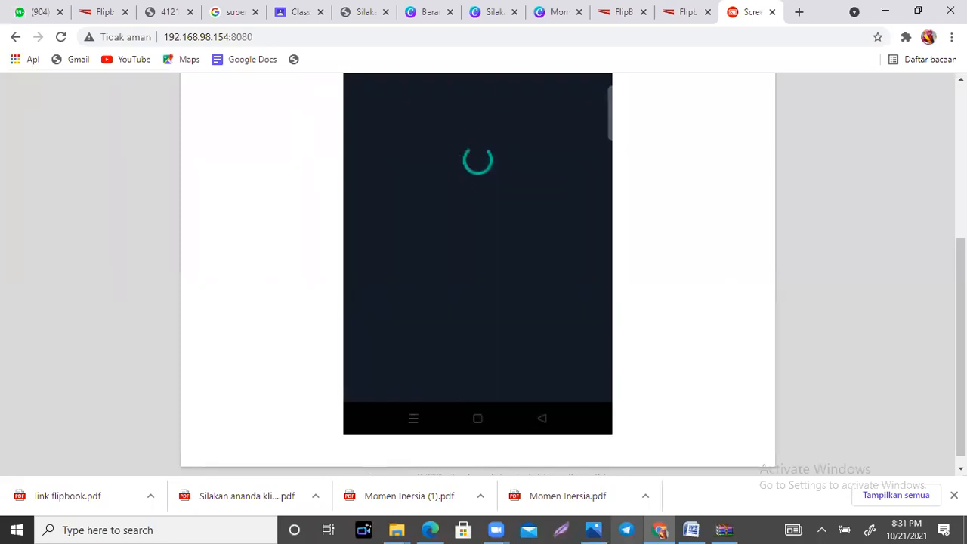
{"action": "scroll", "coordinate": [478, 272], "scroll_direction": "up", "scroll_amount": 1}
{"action": "scroll", "coordinate": [478, 272], "scroll_direction": "up", "scroll_amount": 1}
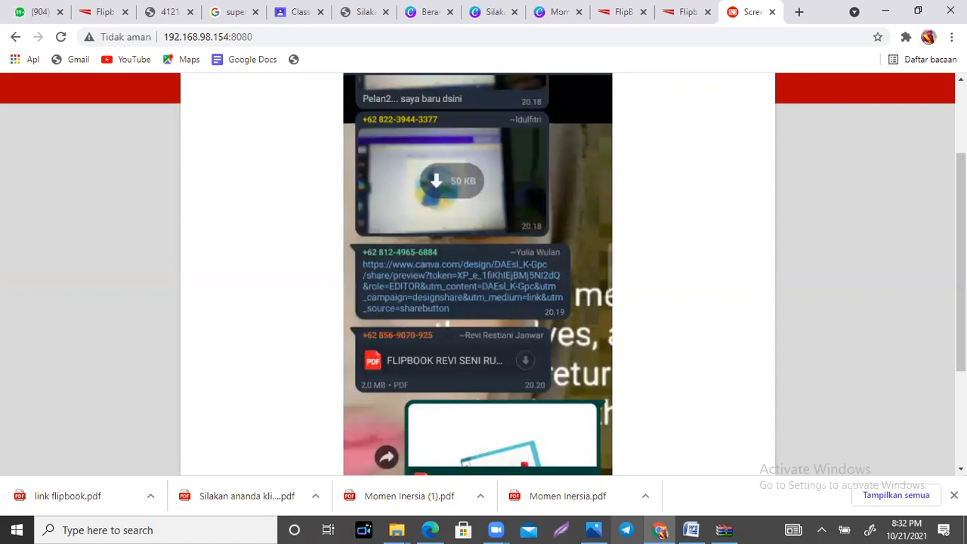
Step: View the converted booklet on flipbookpdf.net in the phone's browser, from the page navigation controls to the share control
{"action": "scroll", "coordinate": [536, 348], "scroll_direction": "down", "scroll_amount": 2}
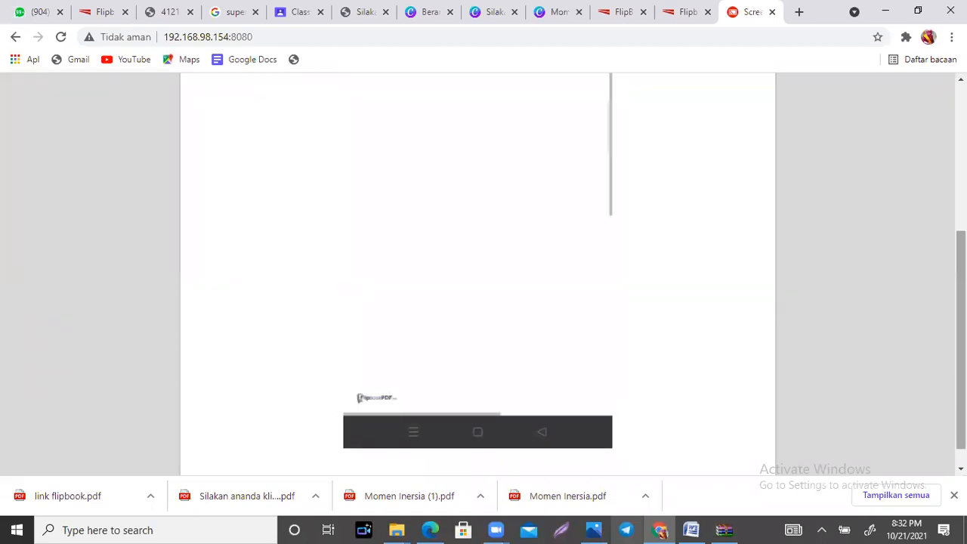
{"action": "scroll", "coordinate": [478, 273], "scroll_direction": "up", "scroll_amount": 1}
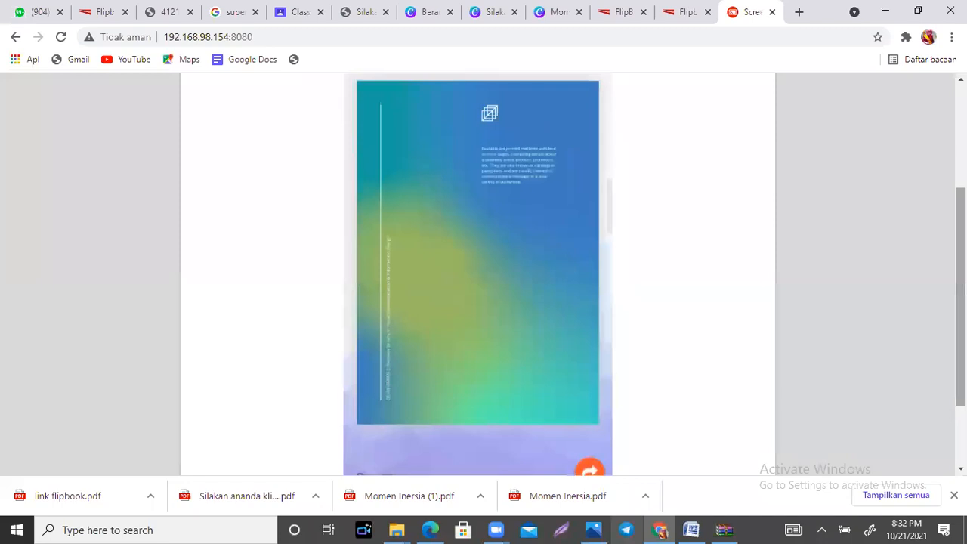
{"action": "scroll", "coordinate": [477, 272], "scroll_direction": "up", "scroll_amount": 3}
{"action": "scroll", "coordinate": [477, 272], "scroll_direction": "down", "scroll_amount": 1}
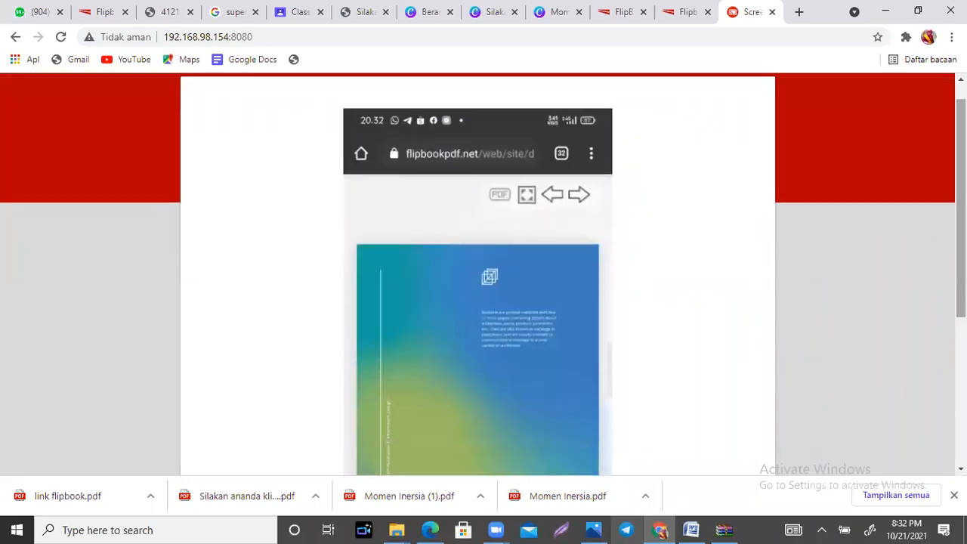
{"action": "scroll", "coordinate": [477, 272], "scroll_direction": "down", "scroll_amount": 1}
{"action": "scroll", "coordinate": [889, 366], "scroll_direction": "down", "scroll_amount": 2}
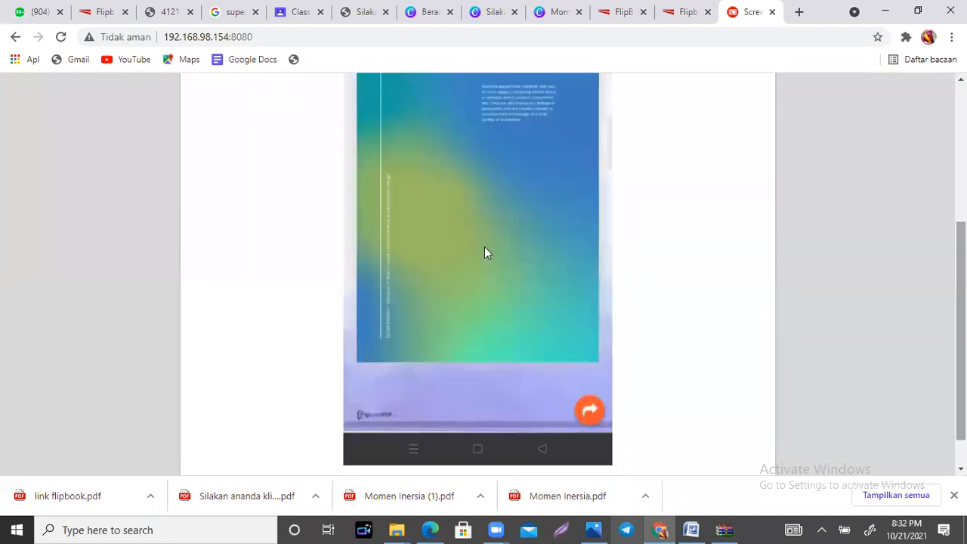